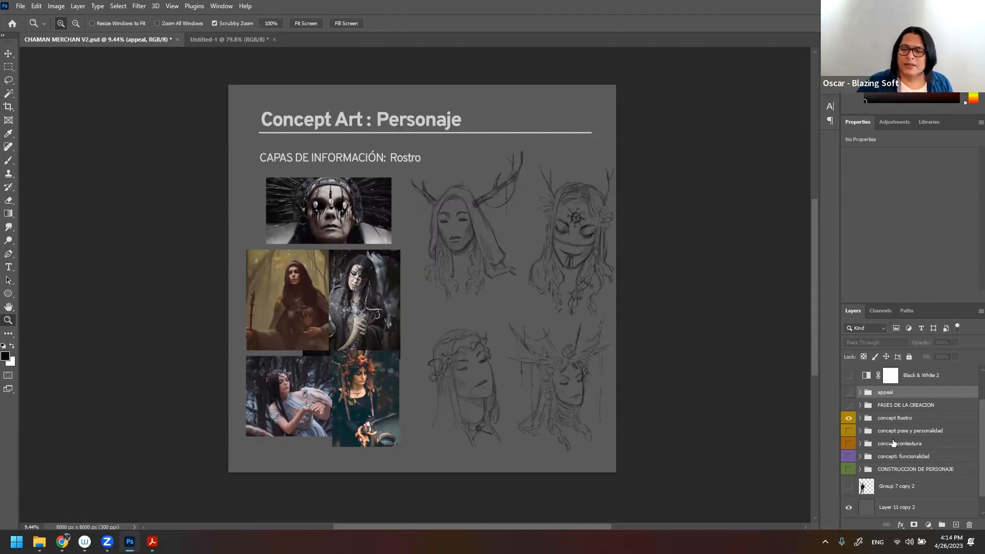
# - Hide the concept Rostro group, and show the FASES DE LA CREACION group for viewing before hiding it again
pyautogui.click(849, 418)
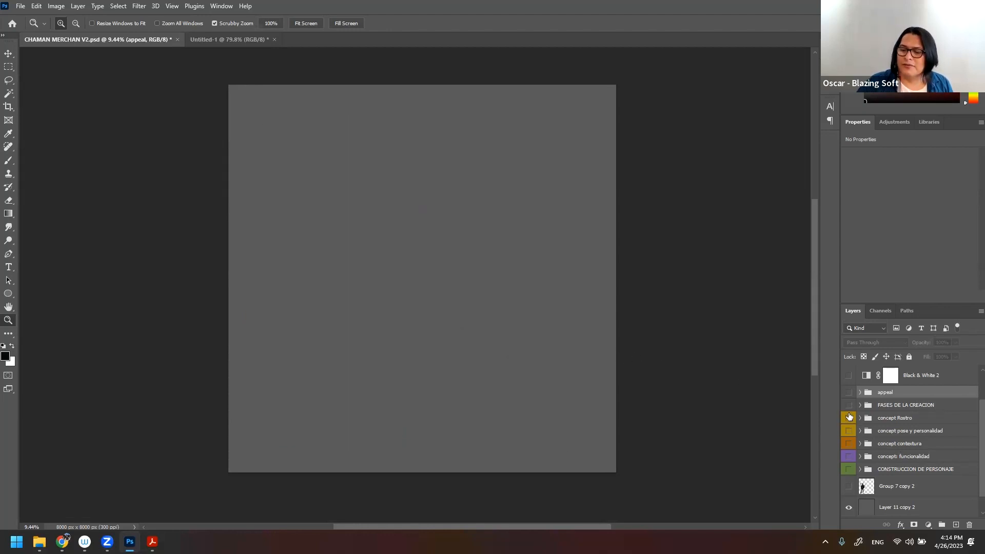
pyautogui.click(848, 405)
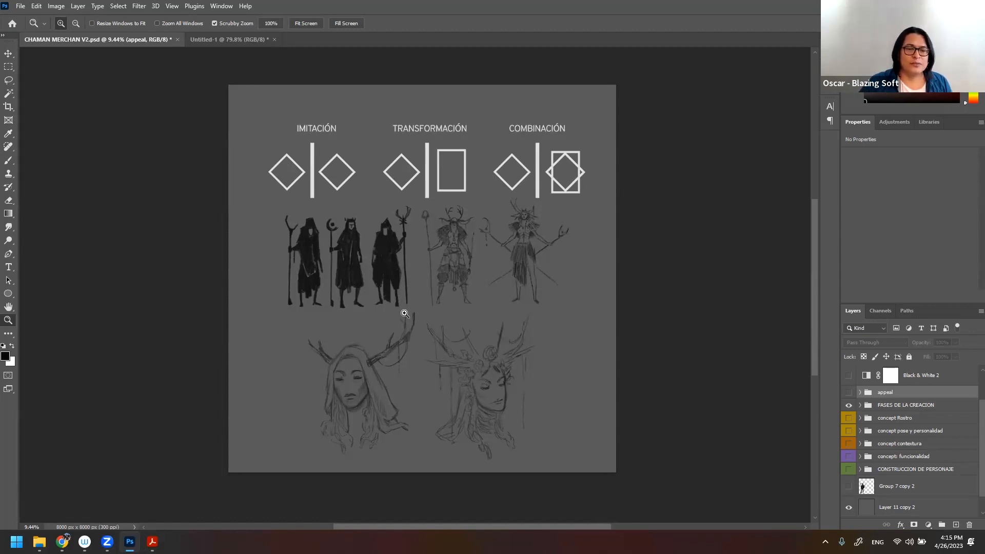
pyautogui.click(849, 405)
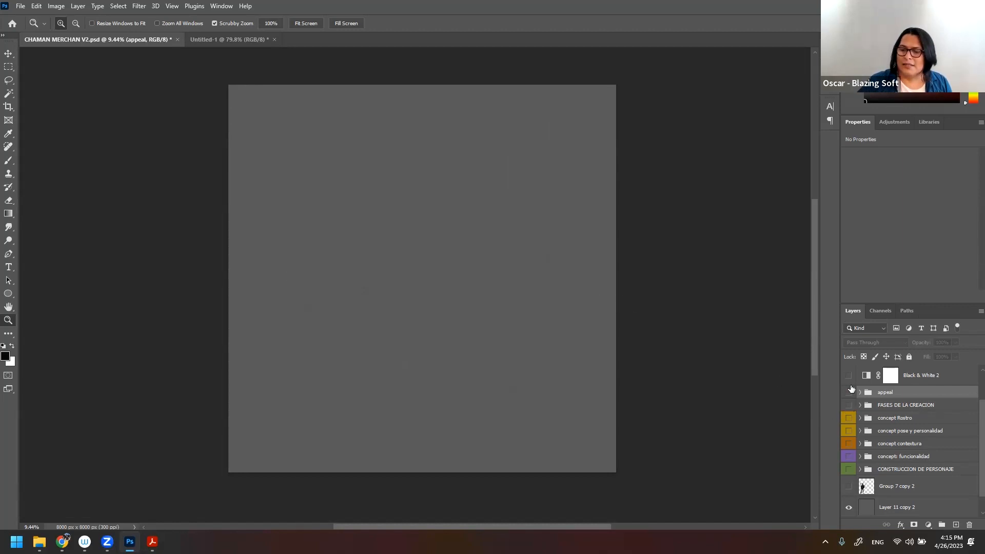
# - Compare the appeal and FASES DE LA CREACION groups by displaying each in turn, leaving both hidden
pyautogui.click(849, 393)
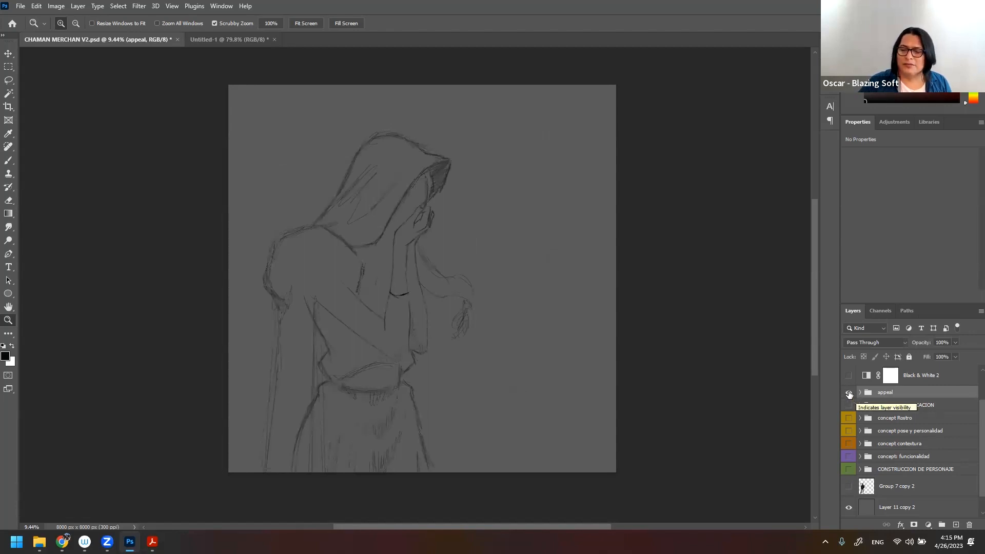
pyautogui.click(849, 392)
pyautogui.click(849, 405)
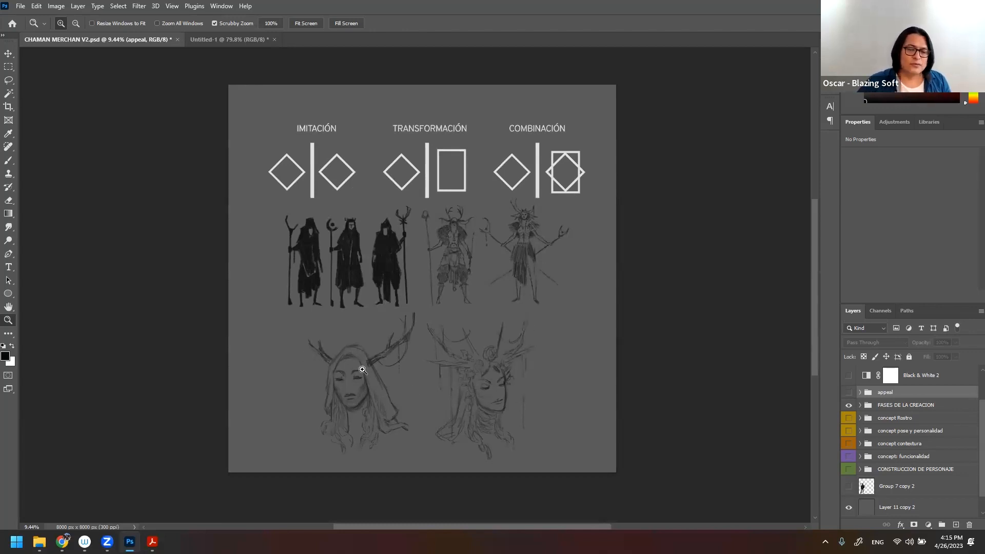
pyautogui.click(848, 406)
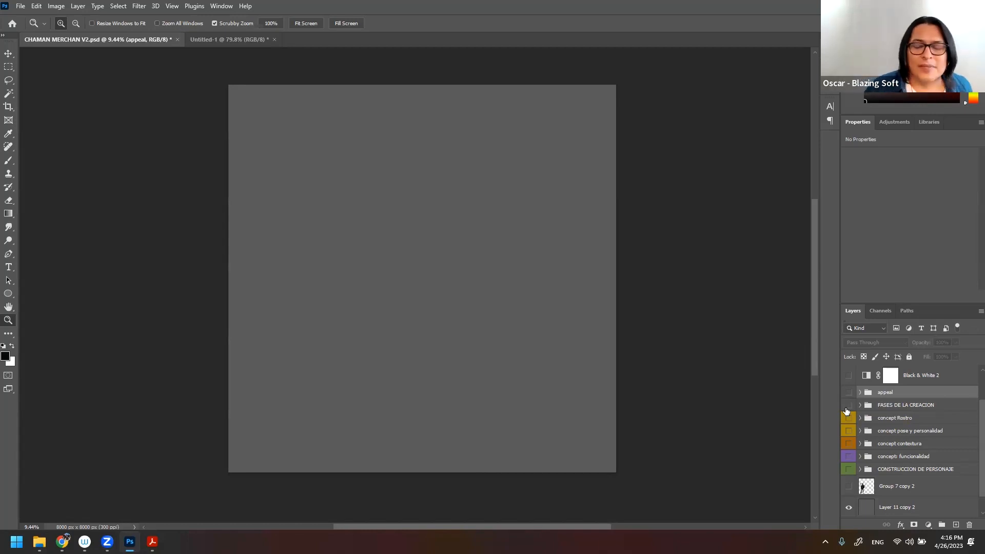
# - Show and expand the appeal group, and select Layer 92 inside it
pyautogui.click(848, 392)
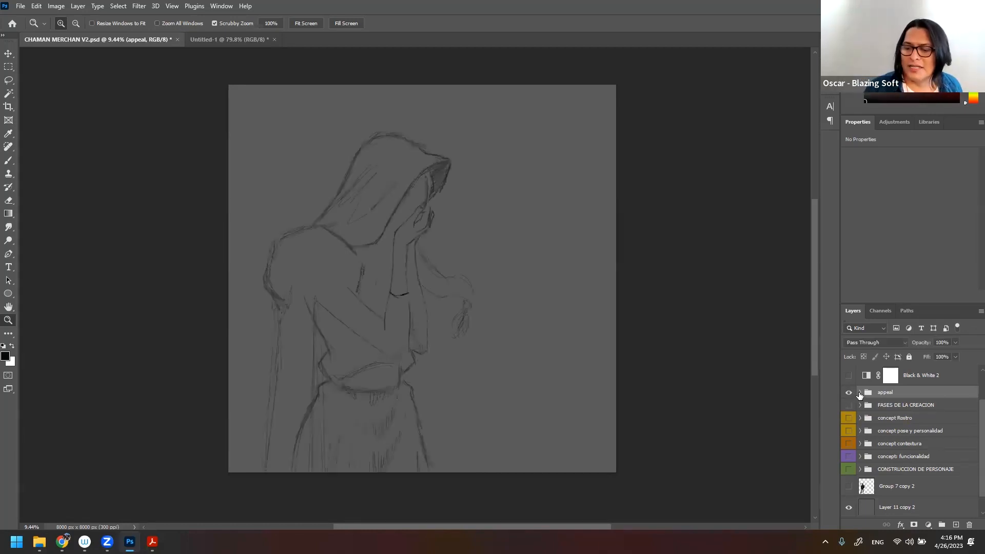
pyautogui.click(860, 392)
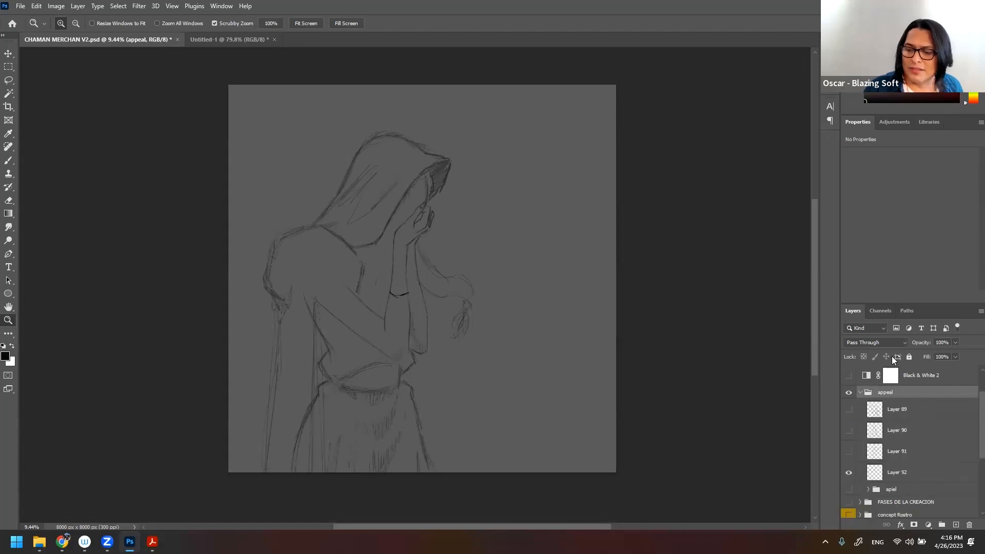
pyautogui.click(907, 471)
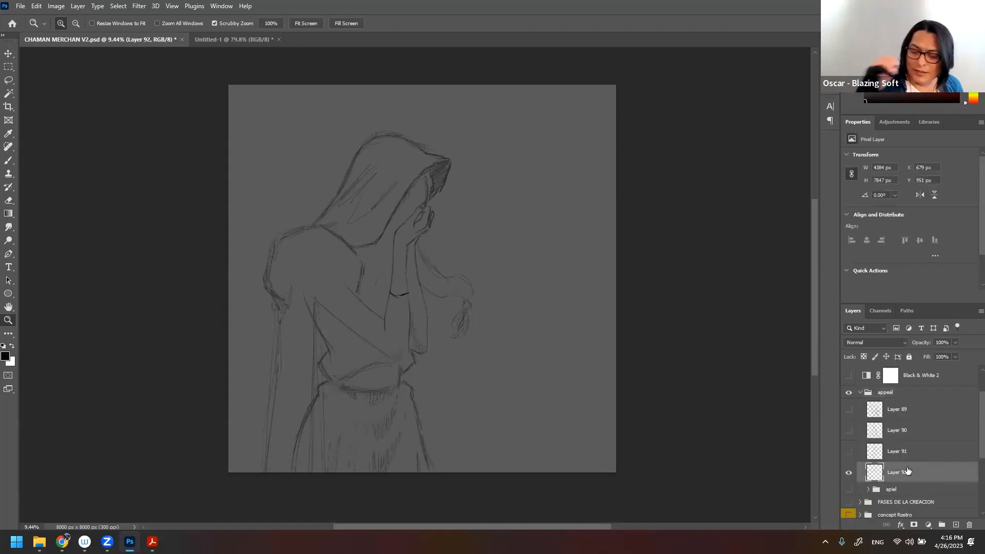
# - Brush in curved antlers rising from the figure's hood, with small ornaments at their base and along the hood's front edge
pyautogui.press('b')
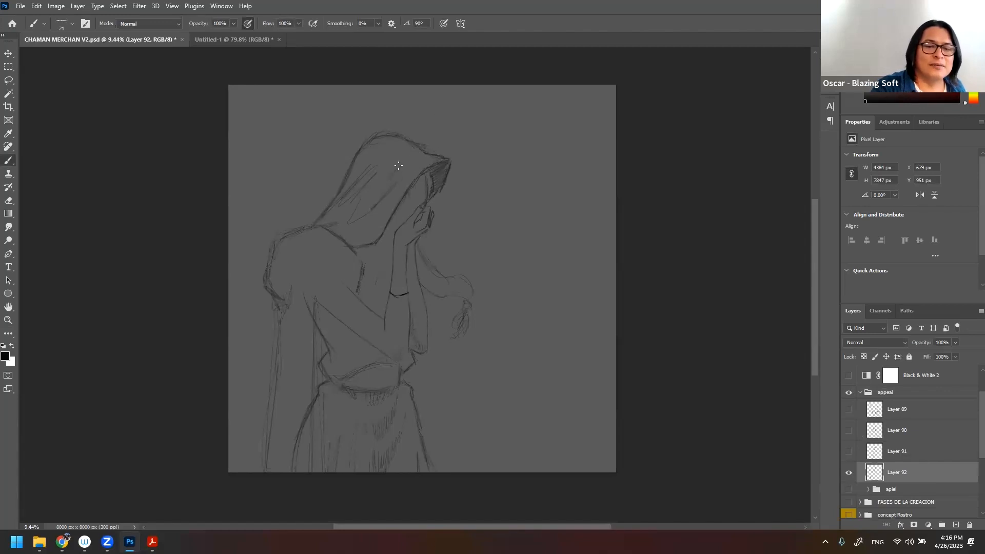
pyautogui.moveTo(384, 147); pyautogui.dragTo(384, 95)
pyautogui.moveTo(378, 132); pyautogui.dragTo(395, 93)
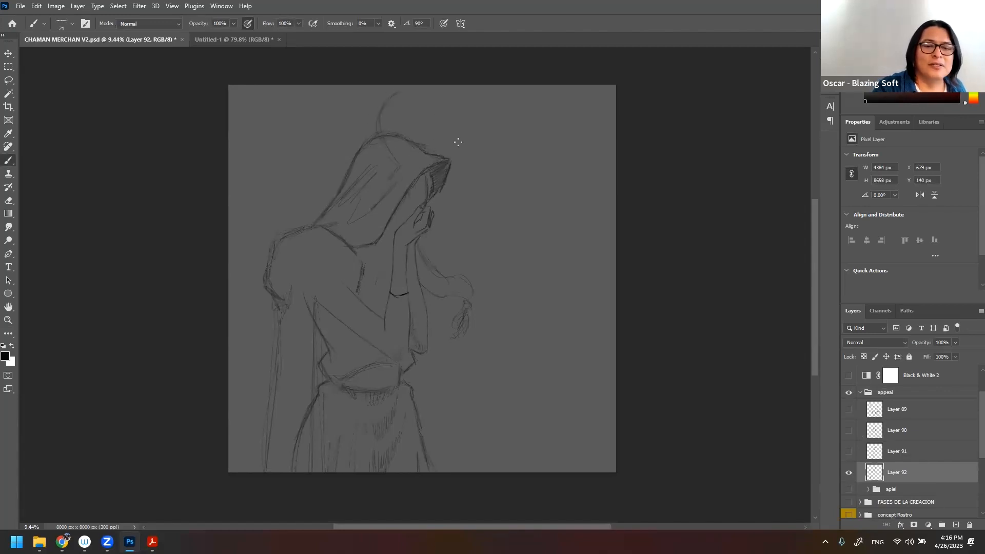
pyautogui.moveTo(455, 107); pyautogui.dragTo(447, 156)
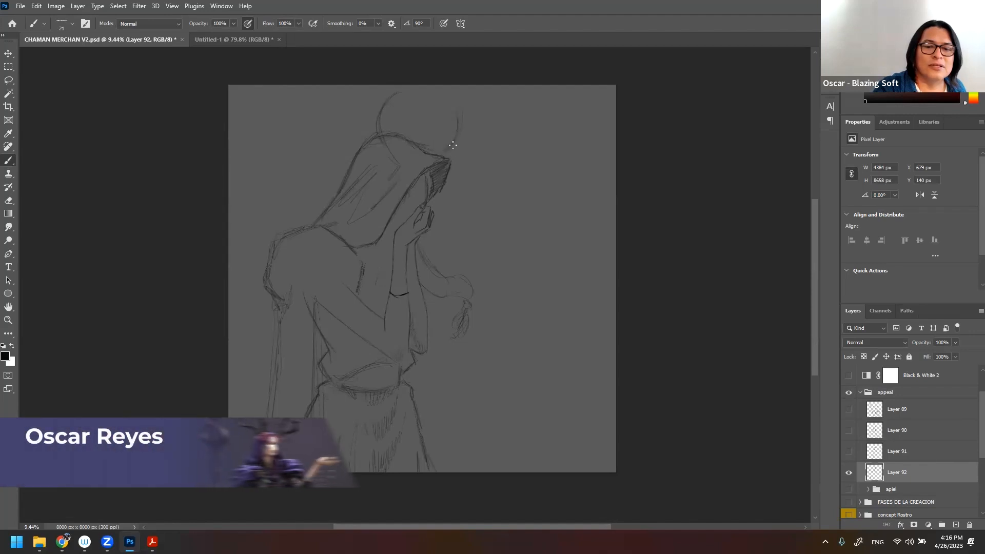
pyautogui.moveTo(449, 157)
pyautogui.mouseDown()
pyautogui.moveTo(474, 133)
pyautogui.moveTo(470, 91)
pyautogui.mouseUp()
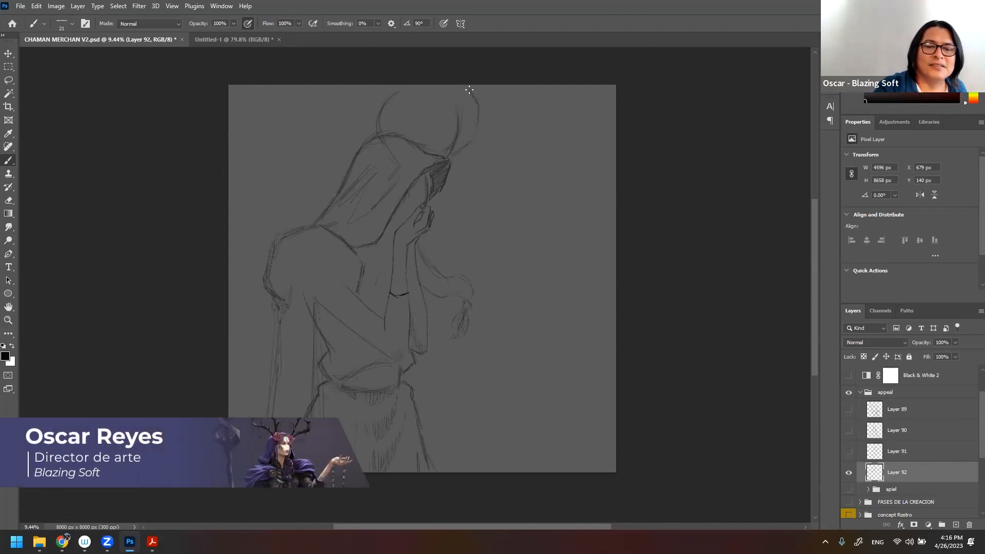
pyautogui.moveTo(479, 146); pyautogui.dragTo(484, 111)
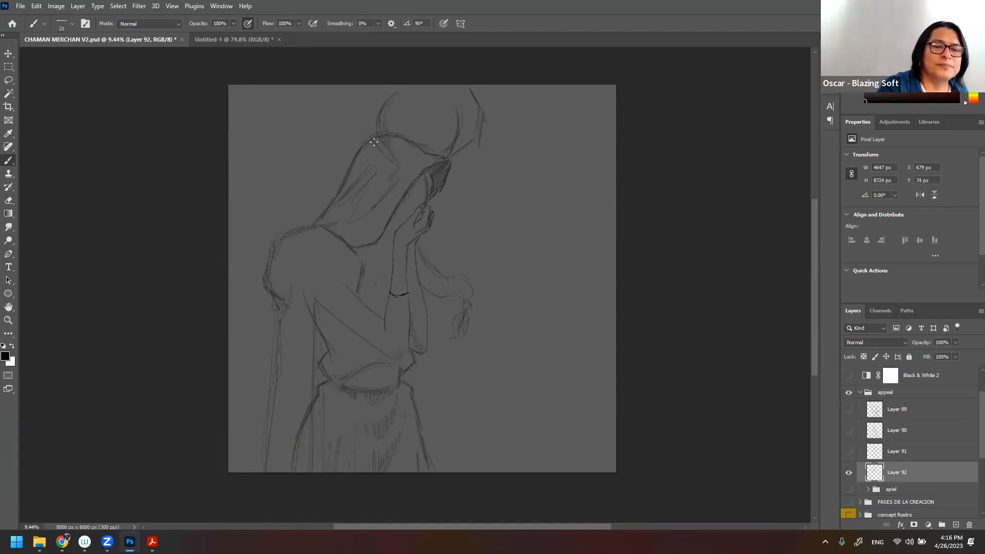
pyautogui.moveTo(347, 90)
pyautogui.mouseDown()
pyautogui.moveTo(340, 111)
pyautogui.moveTo(355, 120)
pyautogui.moveTo(353, 136)
pyautogui.moveTo(349, 104)
pyautogui.moveTo(368, 144)
pyautogui.mouseUp()
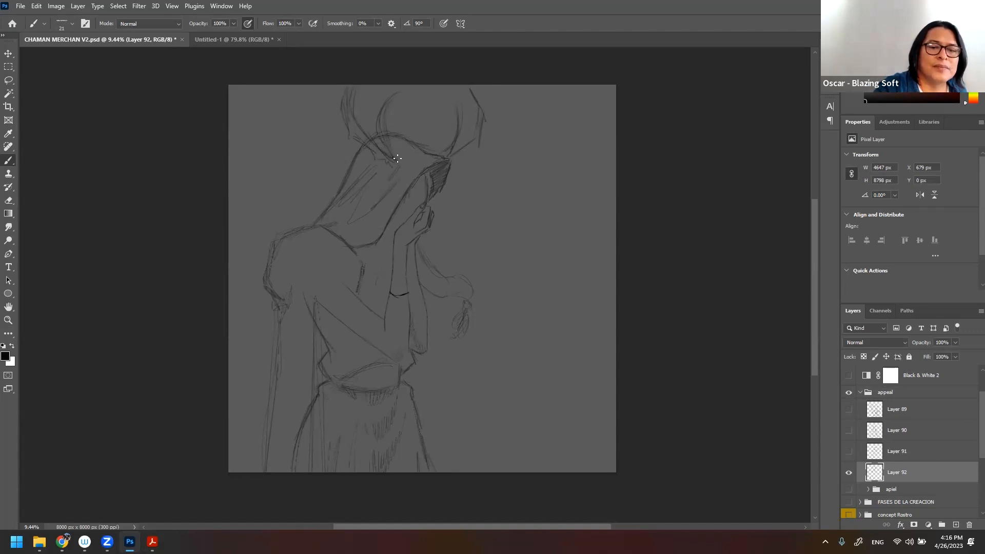
pyautogui.moveTo(401, 92); pyautogui.dragTo(380, 130)
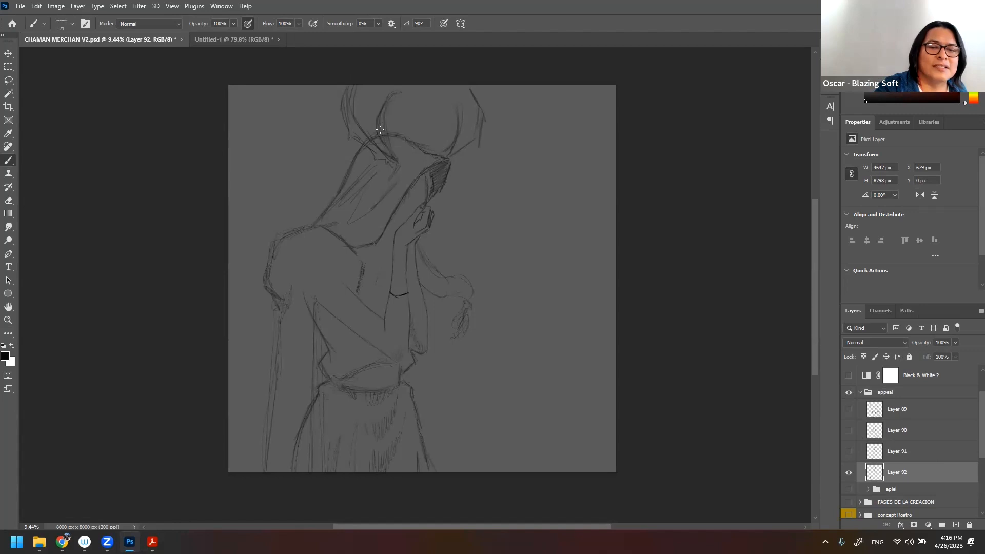
pyautogui.moveTo(401, 91); pyautogui.dragTo(384, 136)
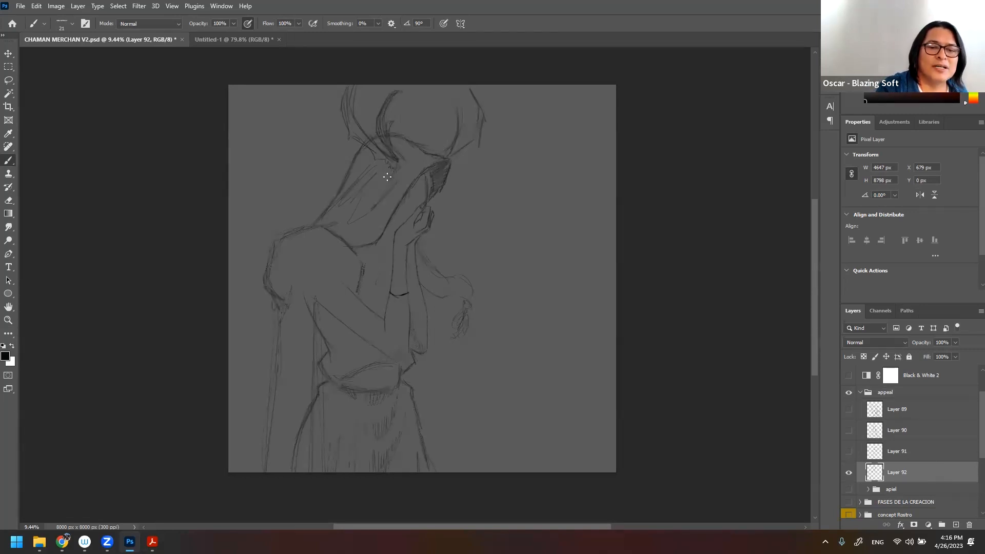
pyautogui.moveTo(379, 173)
pyautogui.mouseDown()
pyautogui.moveTo(406, 152)
pyautogui.moveTo(411, 164)
pyautogui.moveTo(455, 182)
pyautogui.mouseUp()
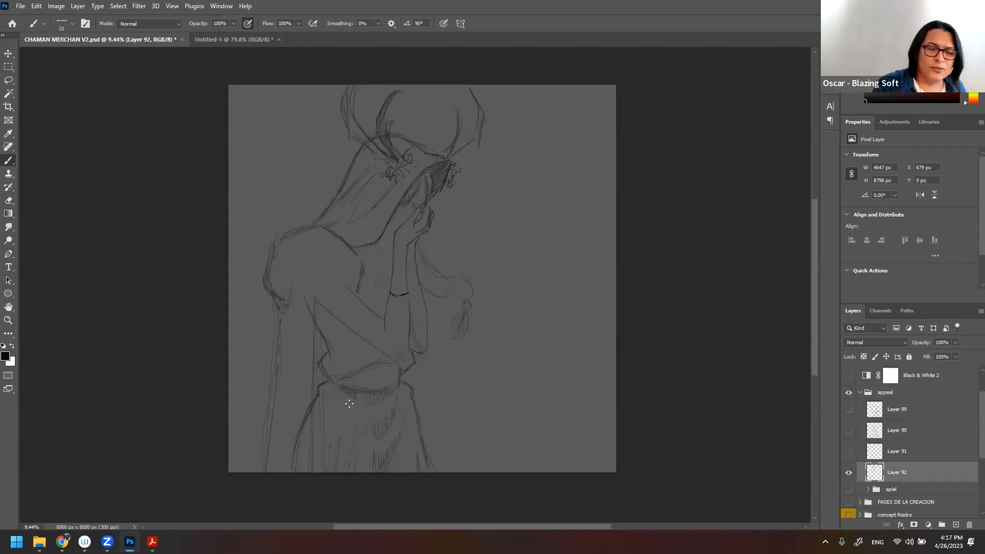
# - Reinforce the outline of the shoulder cape and hatch shading into its folds
pyautogui.moveTo(278, 238)
pyautogui.mouseDown()
pyautogui.moveTo(261, 280)
pyautogui.moveTo(266, 261)
pyautogui.moveTo(276, 318)
pyautogui.mouseUp()
pyautogui.moveTo(328, 227)
pyautogui.mouseDown()
pyautogui.moveTo(367, 263)
pyautogui.moveTo(362, 287)
pyautogui.mouseUp()
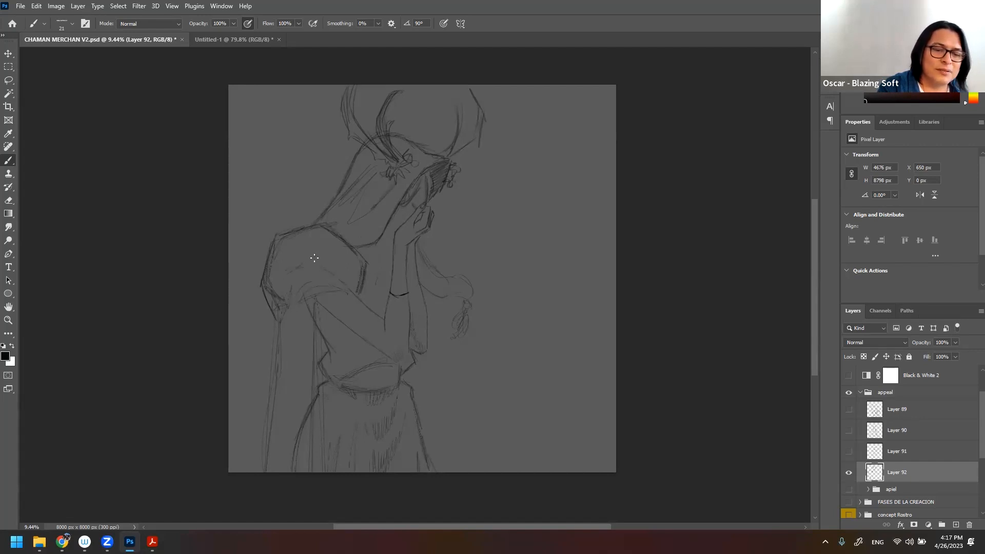
pyautogui.moveTo(310, 261)
pyautogui.mouseDown()
pyautogui.moveTo(321, 268)
pyautogui.moveTo(336, 259)
pyautogui.mouseUp()
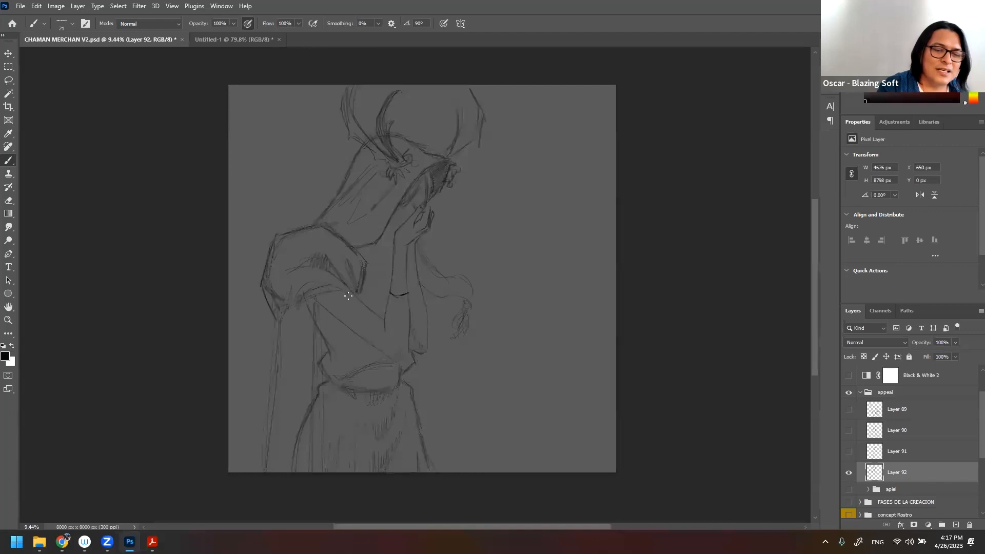
# - Draw the long hanging cloak lines from beneath the shoulder cape down to the canvas's lower edge
pyautogui.moveTo(344, 296); pyautogui.dragTo(302, 411)
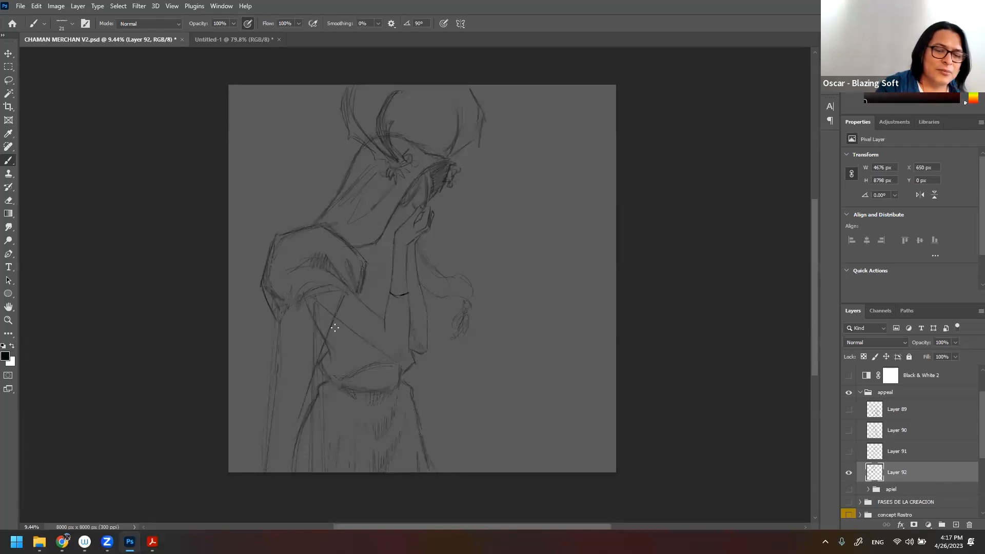
pyautogui.moveTo(309, 316); pyautogui.dragTo(294, 429)
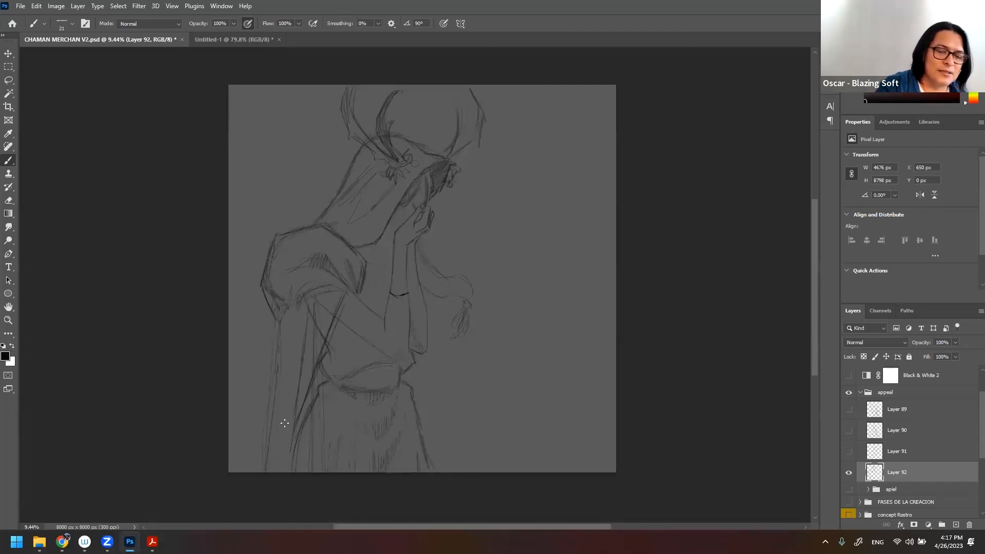
pyautogui.moveTo(277, 320); pyautogui.dragTo(265, 462)
pyautogui.moveTo(275, 360); pyautogui.dragTo(260, 471)
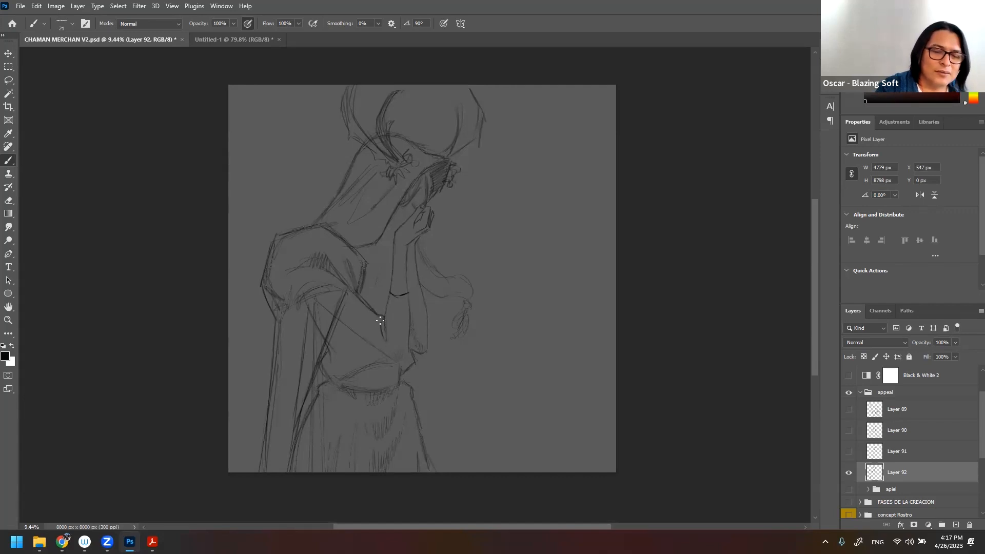
# - Sketch the sleeve edges and folds around the elbow and the two raised forearms
pyautogui.moveTo(378, 320); pyautogui.dragTo(372, 329)
pyautogui.moveTo(390, 293); pyautogui.dragTo(384, 312)
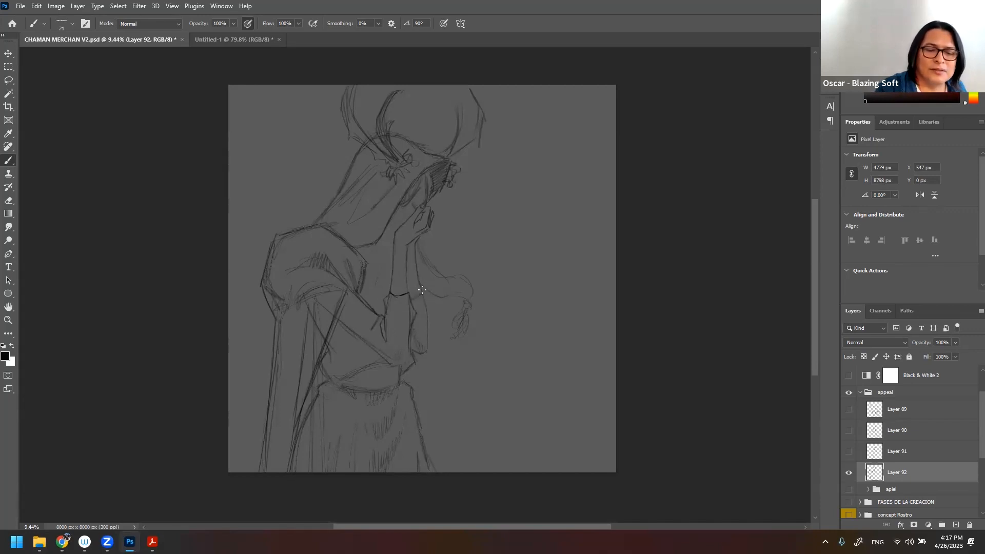
pyautogui.moveTo(421, 286); pyautogui.dragTo(436, 354)
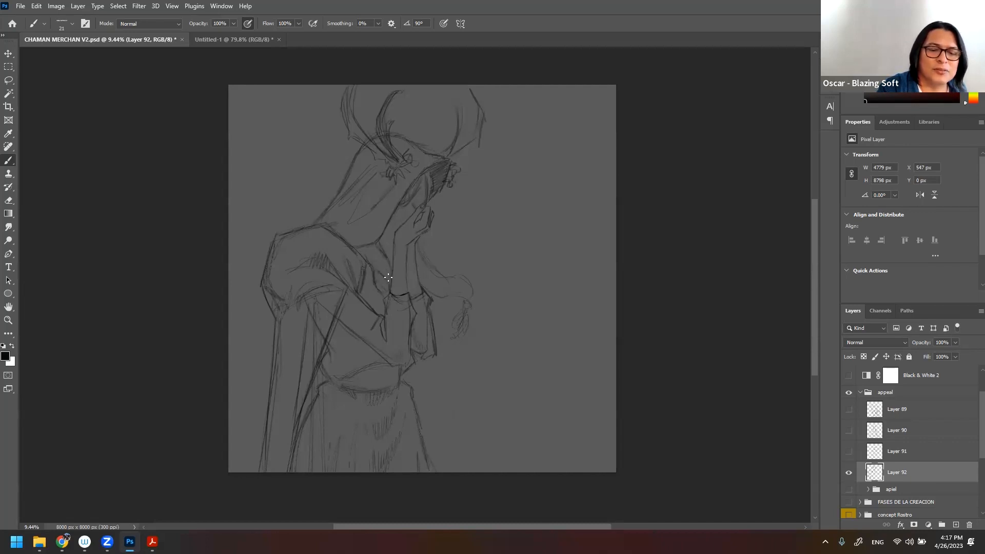
# - Darken the back contour of the hood and refine the strokes around the face, raised hand and neck
pyautogui.moveTo(422, 268); pyautogui.dragTo(590, 226)
pyautogui.moveTo(525, 177)
pyautogui.mouseDown()
pyautogui.moveTo(600, 301)
pyautogui.moveTo(598, 271)
pyautogui.moveTo(603, 292)
pyautogui.moveTo(651, 301)
pyautogui.mouseUp()
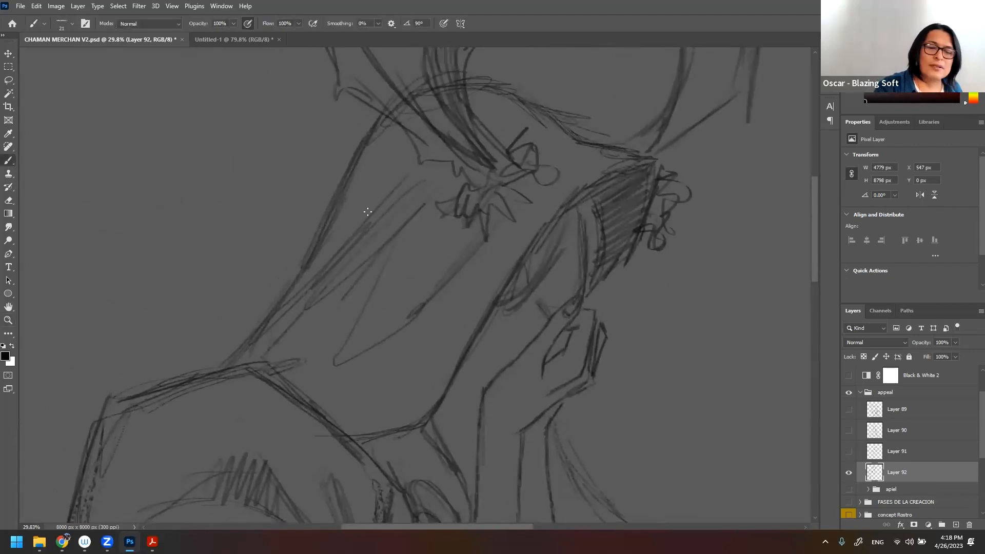
pyautogui.moveTo(319, 236); pyautogui.dragTo(224, 369)
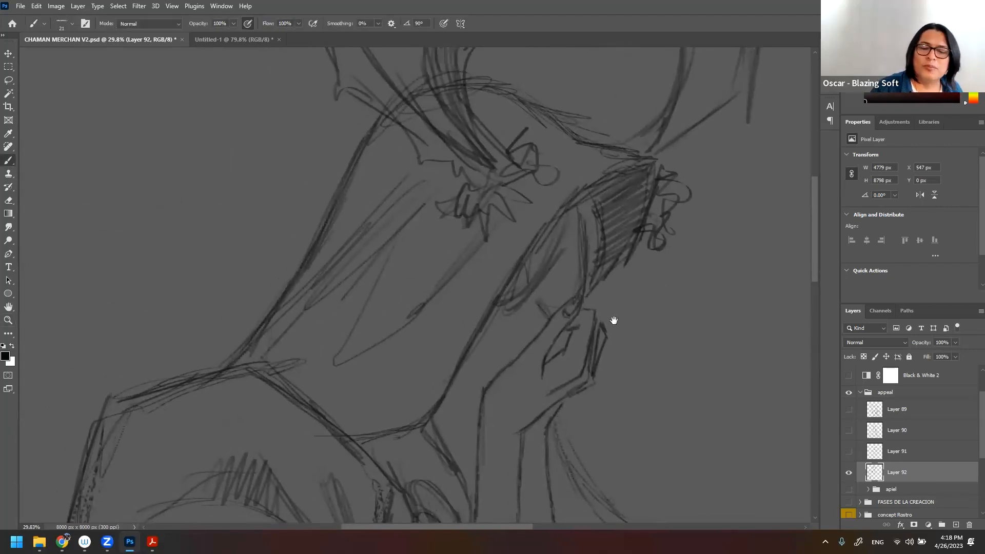
pyautogui.scroll(-5, 616, 307)
pyautogui.moveTo(558, 192); pyautogui.dragTo(548, 216)
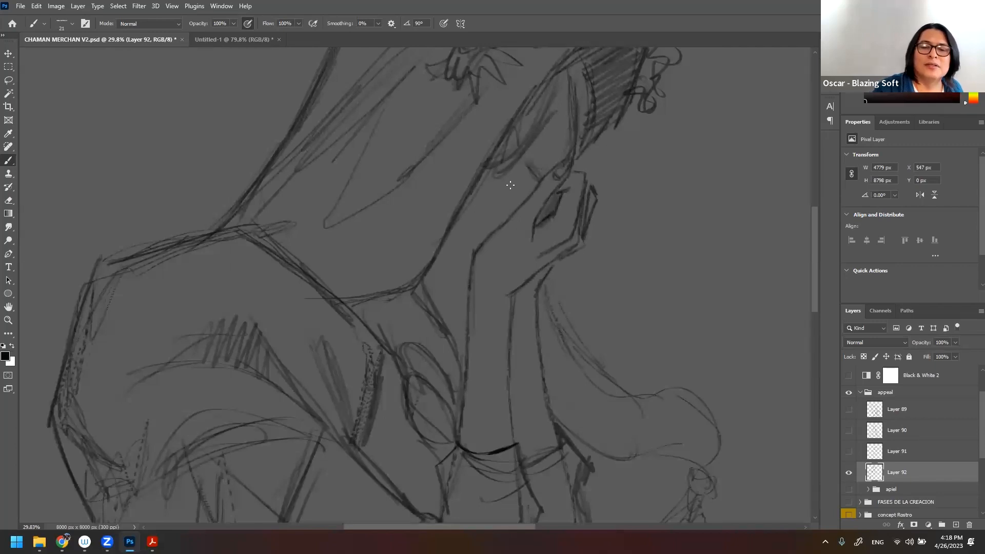
pyautogui.moveTo(512, 184); pyautogui.dragTo(519, 195)
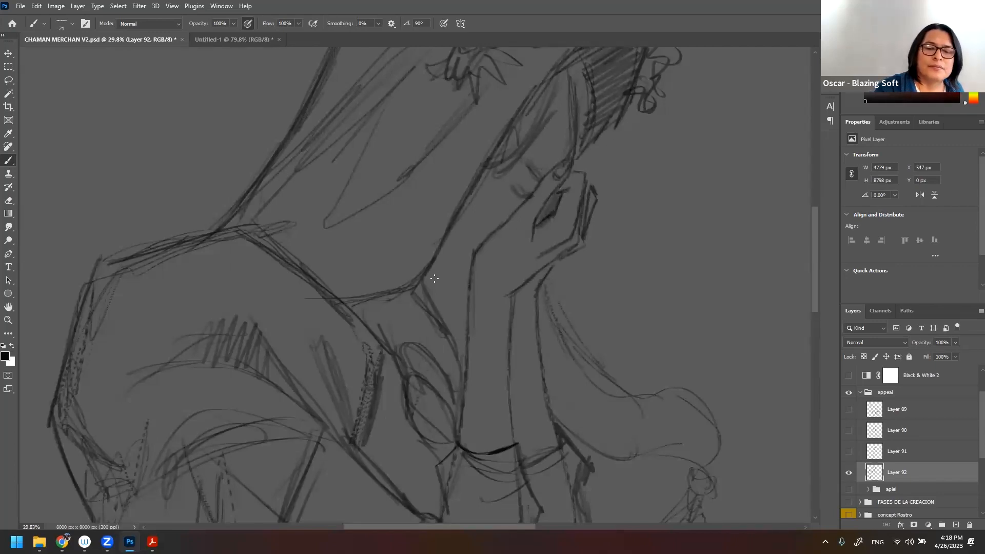
pyautogui.moveTo(432, 291)
pyautogui.mouseDown()
pyautogui.moveTo(456, 305)
pyautogui.moveTo(418, 287)
pyautogui.moveTo(431, 295)
pyautogui.moveTo(429, 330)
pyautogui.moveTo(442, 302)
pyautogui.moveTo(440, 330)
pyautogui.moveTo(449, 312)
pyautogui.moveTo(448, 324)
pyautogui.moveTo(454, 312)
pyautogui.moveTo(462, 319)
pyautogui.moveTo(454, 341)
pyautogui.moveTo(465, 315)
pyautogui.moveTo(462, 369)
pyautogui.mouseUp()
# - Erase the hair strand beside the raised forearm with a 92 px Hard Round eraser
pyautogui.press('z')
pyautogui.moveTo(575, 291); pyautogui.dragTo(495, 291)
pyautogui.moveTo(549, 269); pyautogui.dragTo(489, 212)
pyautogui.moveTo(514, 308); pyautogui.dragTo(597, 248)
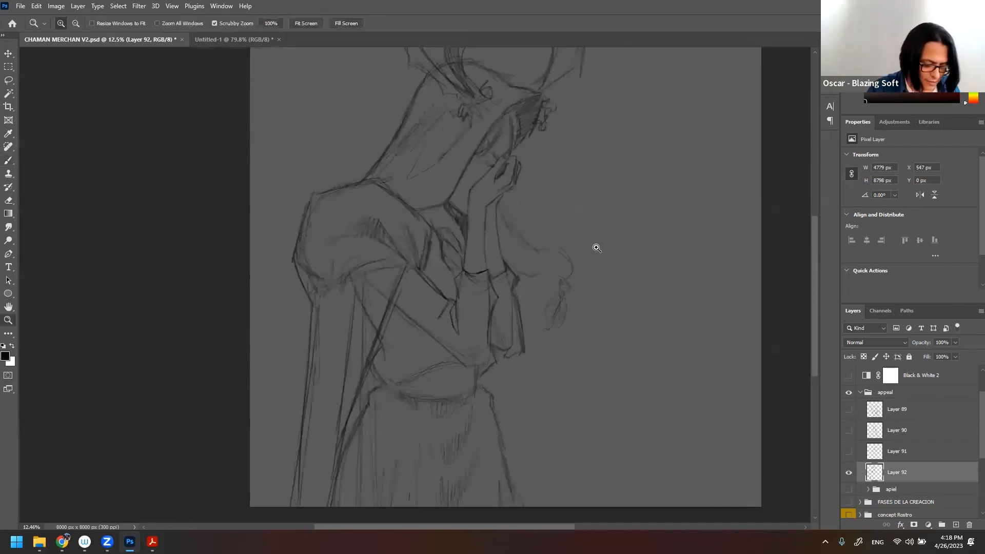
pyautogui.press('e')
pyautogui.rightClick(564, 216)
pyautogui.click(640, 252)
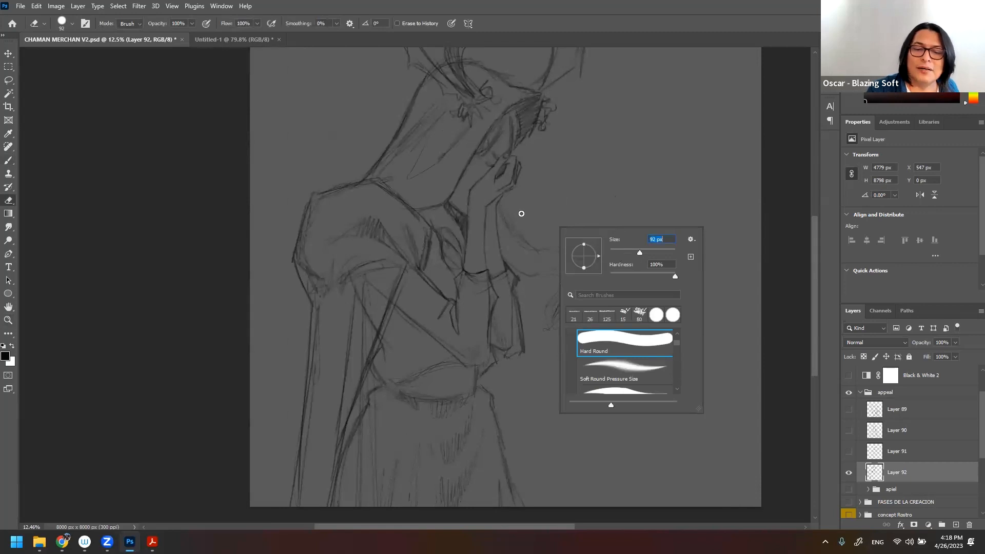
pyautogui.click(513, 214)
# - Switch to the PDF in Acrobat, review the Ficha de Personaje and Conceptualización pages, and return to Photoshop
pyautogui.hotkey('alt', 'Tab')
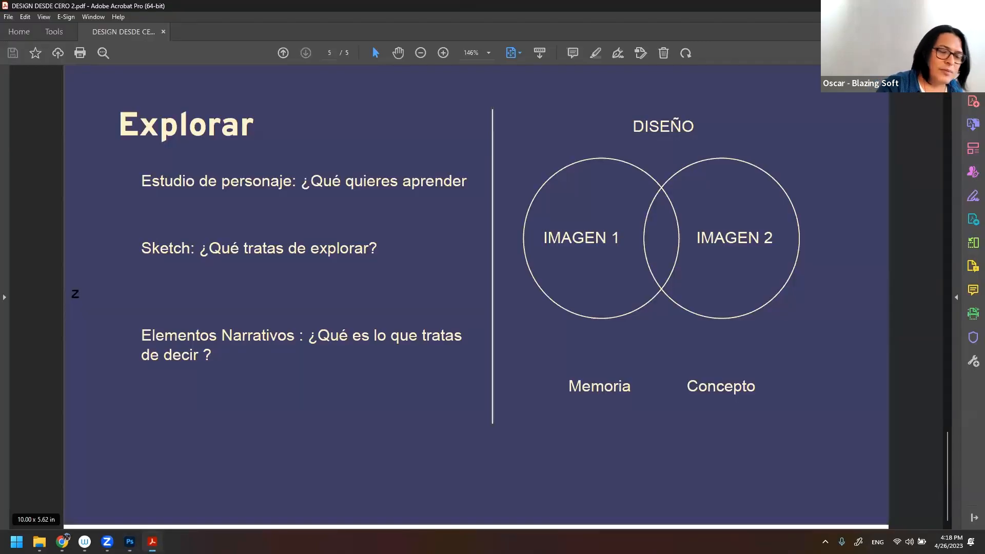
pyautogui.press('Left')
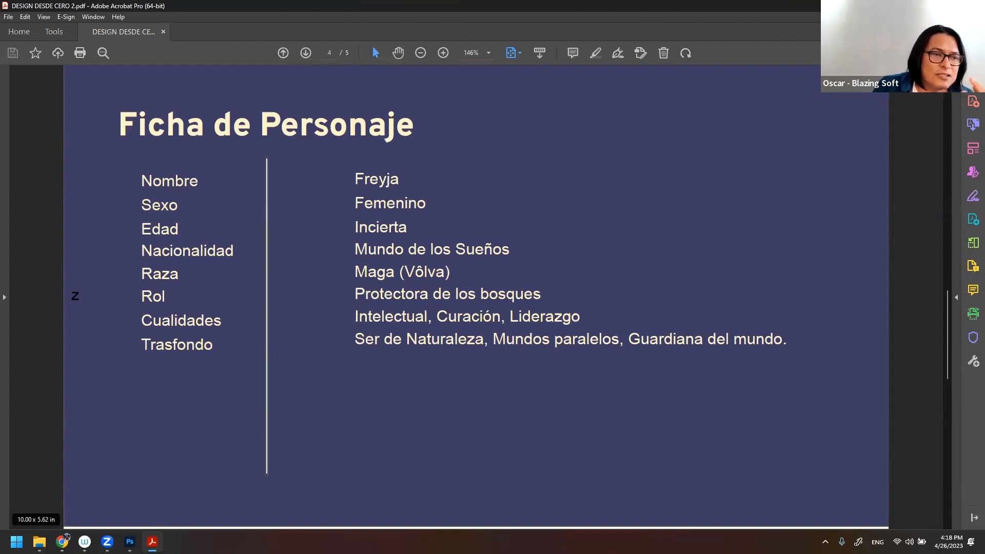
pyautogui.press('Left')
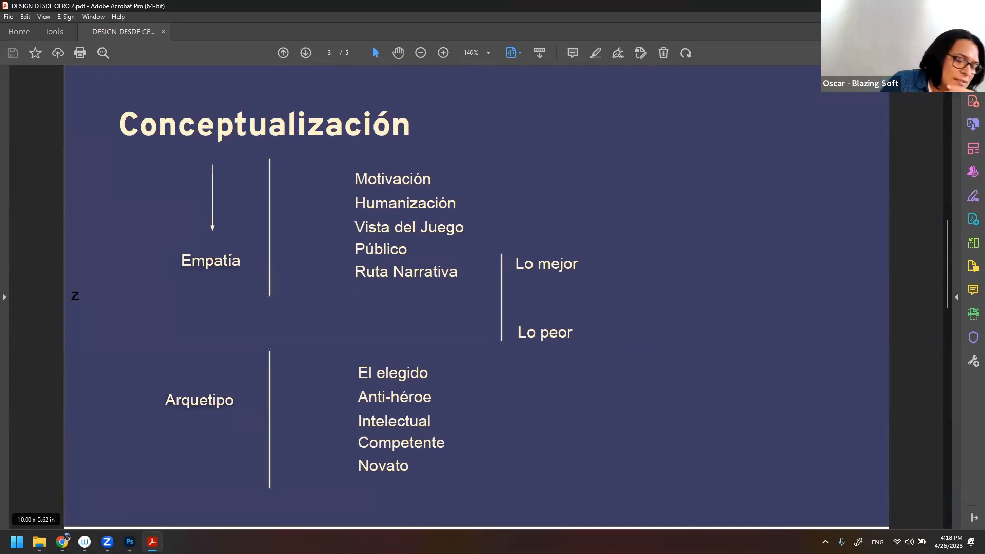
pyautogui.hotkey('alt', 'Tab')
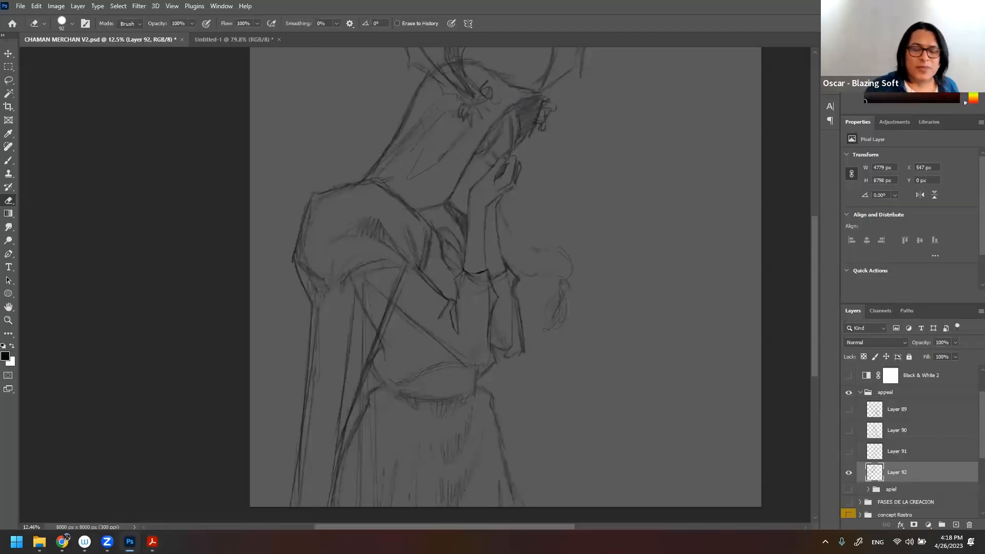
# - Erase the loose strokes beside the near elbow and draw a belt with a square buckle at the figure's waist
pyautogui.moveTo(537, 254)
pyautogui.mouseDown()
pyautogui.moveTo(529, 276)
pyautogui.moveTo(530, 243)
pyautogui.moveTo(555, 273)
pyautogui.moveTo(574, 263)
pyautogui.moveTo(552, 286)
pyautogui.mouseUp()
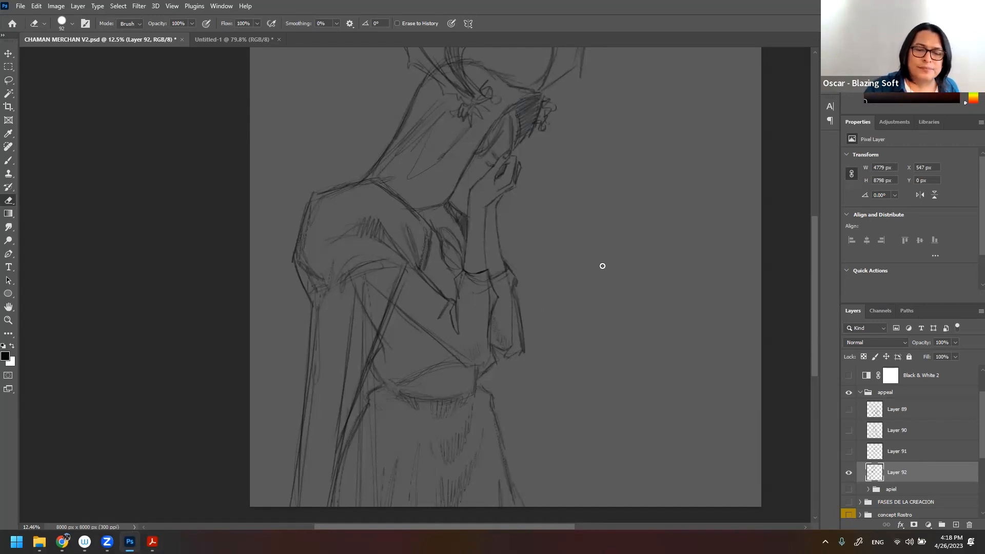
pyautogui.press('b')
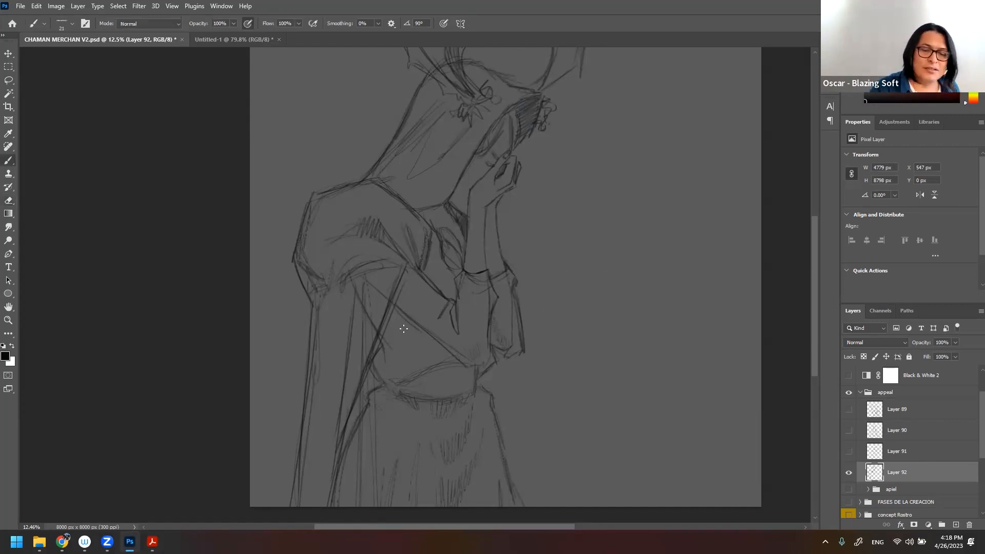
pyautogui.moveTo(445, 378)
pyautogui.mouseDown()
pyautogui.moveTo(454, 375)
pyautogui.moveTo(455, 389)
pyautogui.moveTo(466, 373)
pyautogui.moveTo(465, 384)
pyautogui.moveTo(474, 379)
pyautogui.moveTo(457, 371)
pyautogui.moveTo(471, 371)
pyautogui.moveTo(456, 381)
pyautogui.moveTo(471, 391)
pyautogui.moveTo(404, 382)
pyautogui.mouseUp()
pyautogui.moveTo(403, 283); pyautogui.dragTo(354, 397)
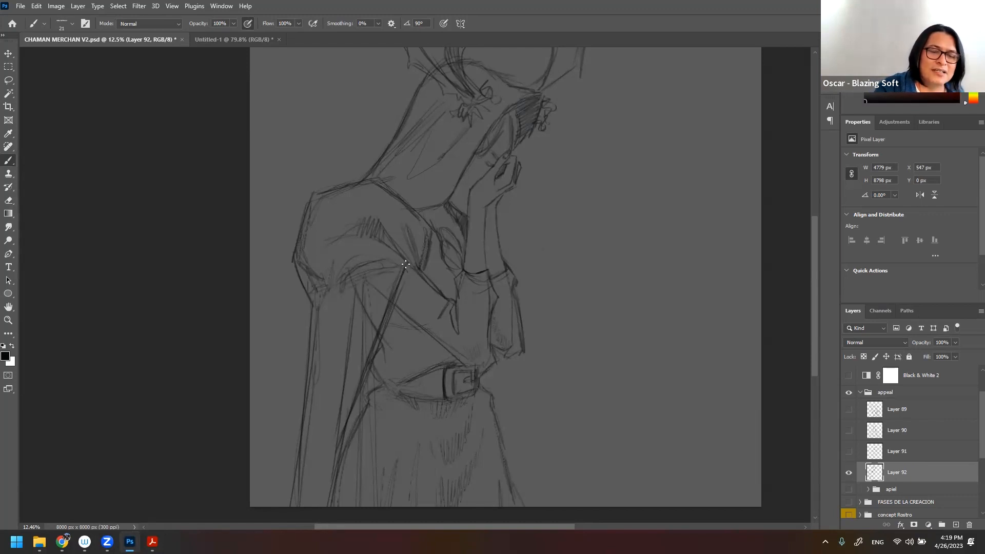
# - Reinforce the upper sleeve, shoulder and cape contours, and shade the torso beneath the forearm
pyautogui.moveTo(418, 268); pyautogui.dragTo(430, 227)
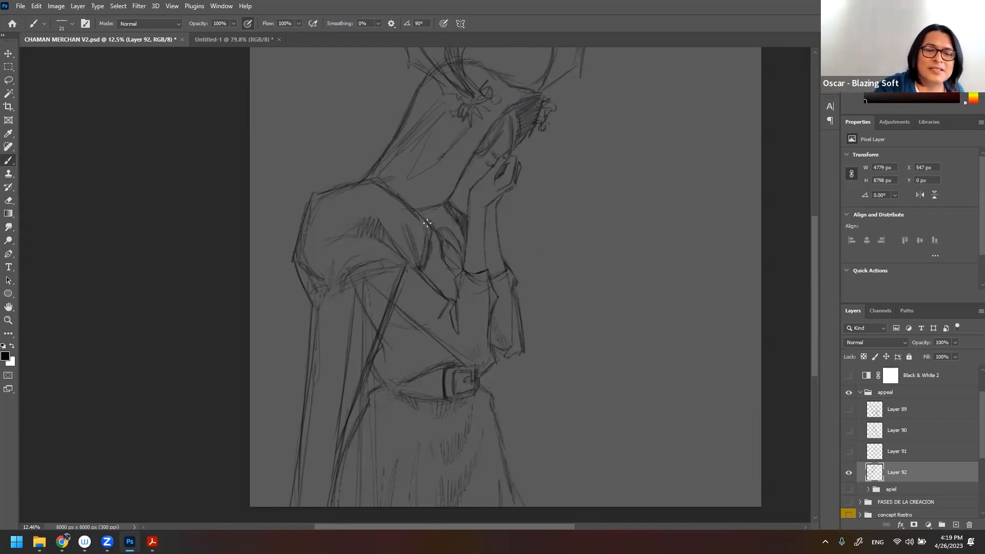
pyautogui.moveTo(369, 177)
pyautogui.mouseDown()
pyautogui.moveTo(322, 194)
pyautogui.moveTo(301, 237)
pyautogui.moveTo(312, 307)
pyautogui.moveTo(310, 385)
pyautogui.mouseUp()
pyautogui.moveTo(312, 326); pyautogui.dragTo(314, 368)
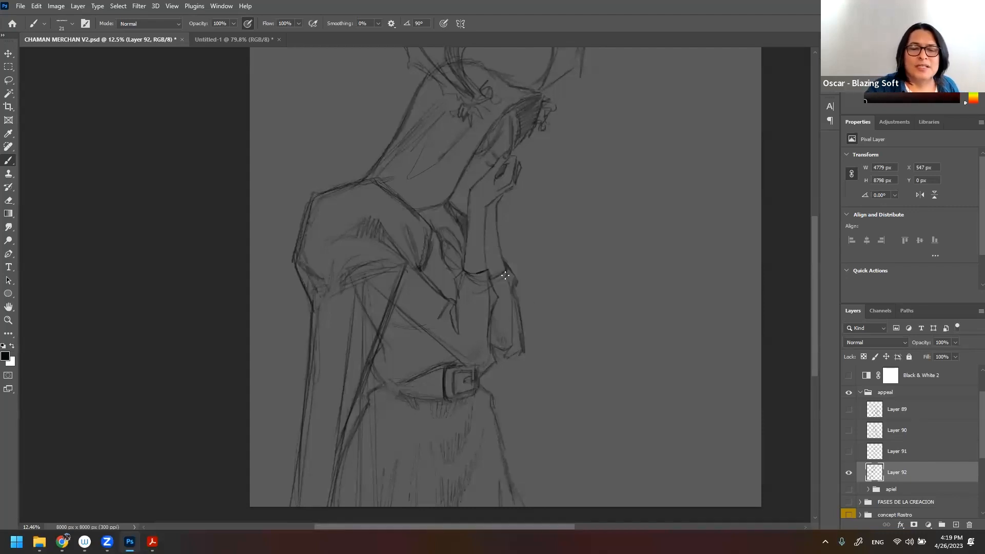
pyautogui.moveTo(587, 285)
pyautogui.mouseDown()
pyautogui.moveTo(569, 221)
pyautogui.moveTo(503, 259)
pyautogui.moveTo(521, 279)
pyautogui.mouseUp()
pyautogui.press('z')
pyautogui.press('b')
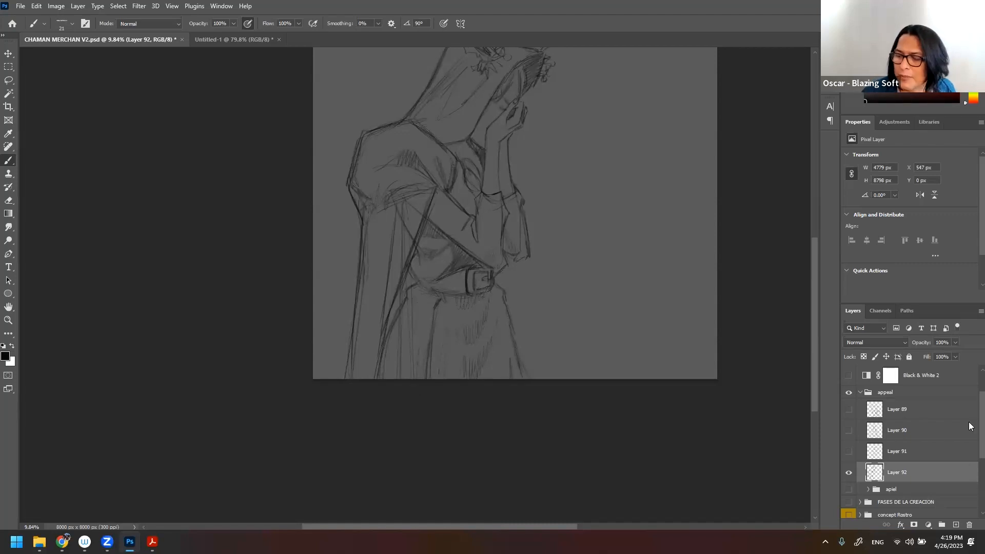
# - Hide the pose sketch on Layer 92 and show the CONSTRUCCION DE PERSONAJE group
pyautogui.scroll(-2, 970, 437)
pyautogui.click(849, 440)
pyautogui.scroll(-5, 972, 428)
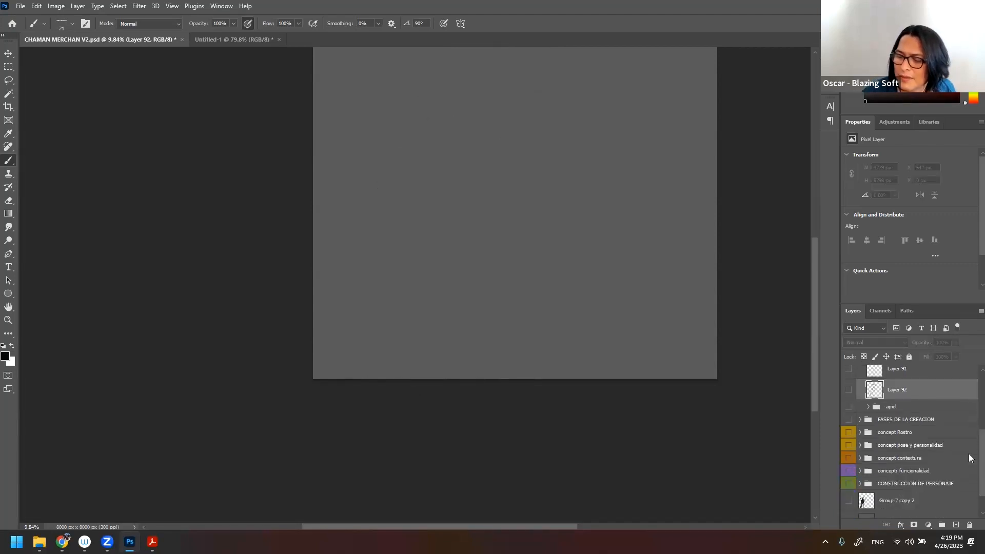
pyautogui.click(848, 449)
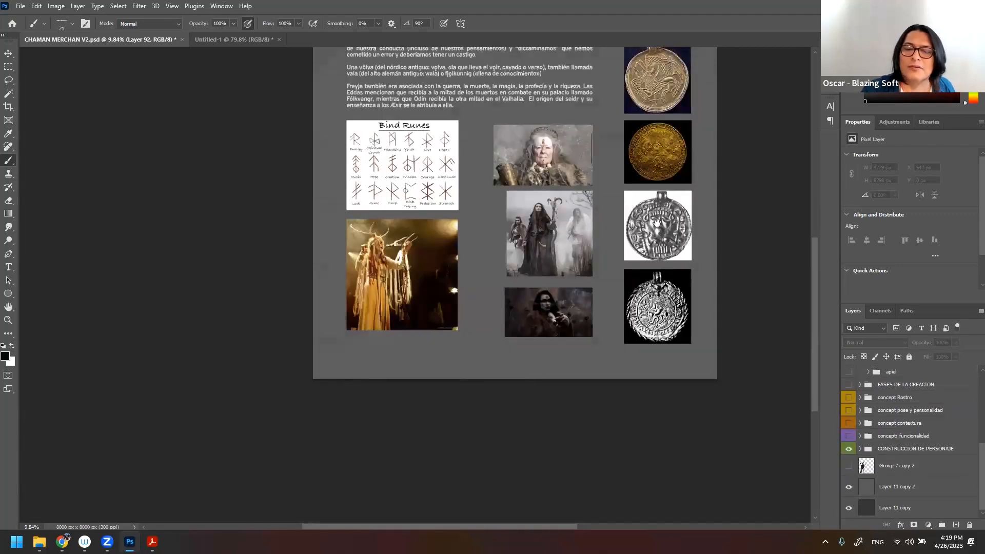
# - Examine the Freyja reference board, viewing the staff bearer, the old woman and the dark hooded woman photos up close
pyautogui.scroll(4, 549, 314)
pyautogui.hscroll(5, 550, 314)
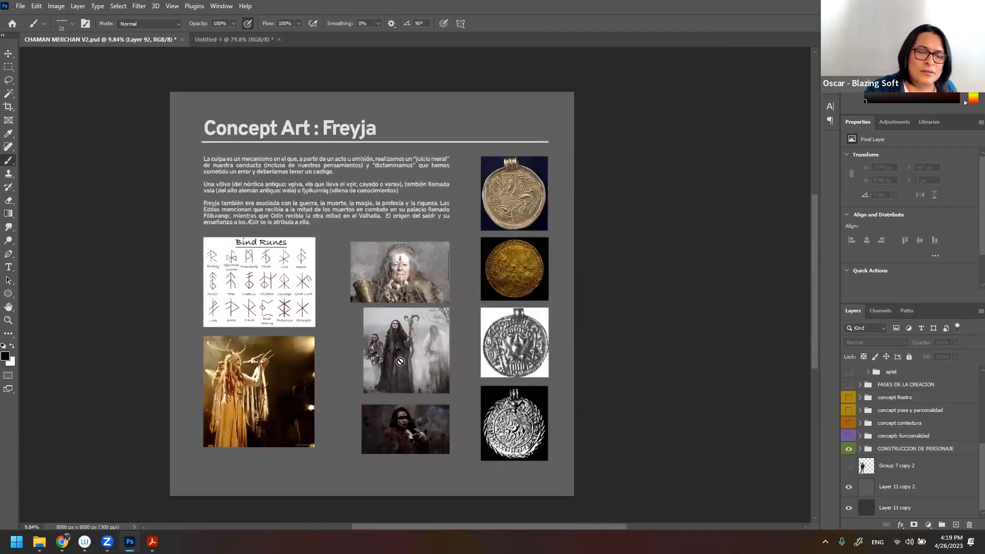
pyautogui.press('z')
pyautogui.moveTo(391, 360); pyautogui.dragTo(454, 332)
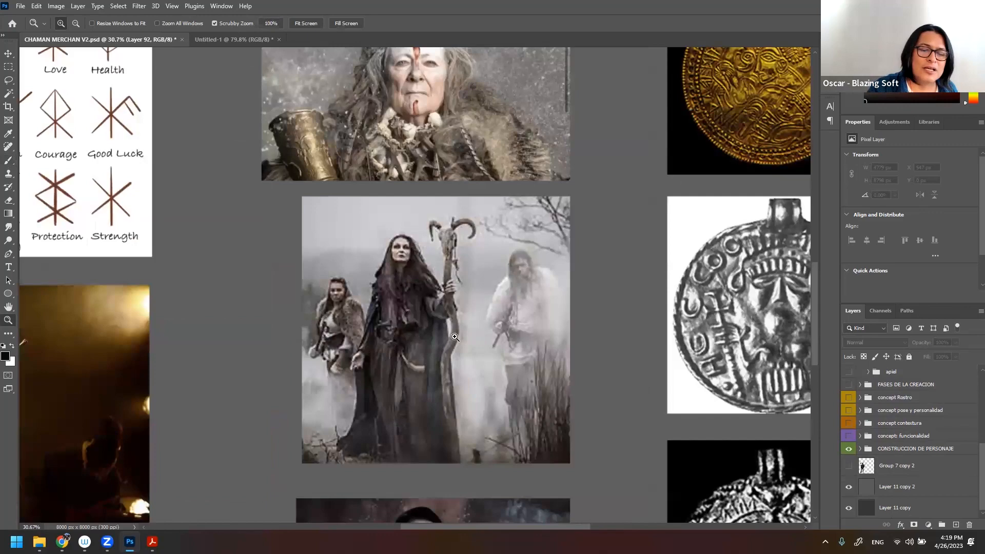
pyautogui.moveTo(473, 353); pyautogui.dragTo(466, 353)
pyautogui.moveTo(478, 338); pyautogui.dragTo(472, 301)
pyautogui.moveTo(449, 140); pyautogui.dragTo(551, 100)
pyautogui.moveTo(542, 333); pyautogui.dragTo(503, 333)
pyautogui.moveTo(534, 431); pyautogui.dragTo(543, 301)
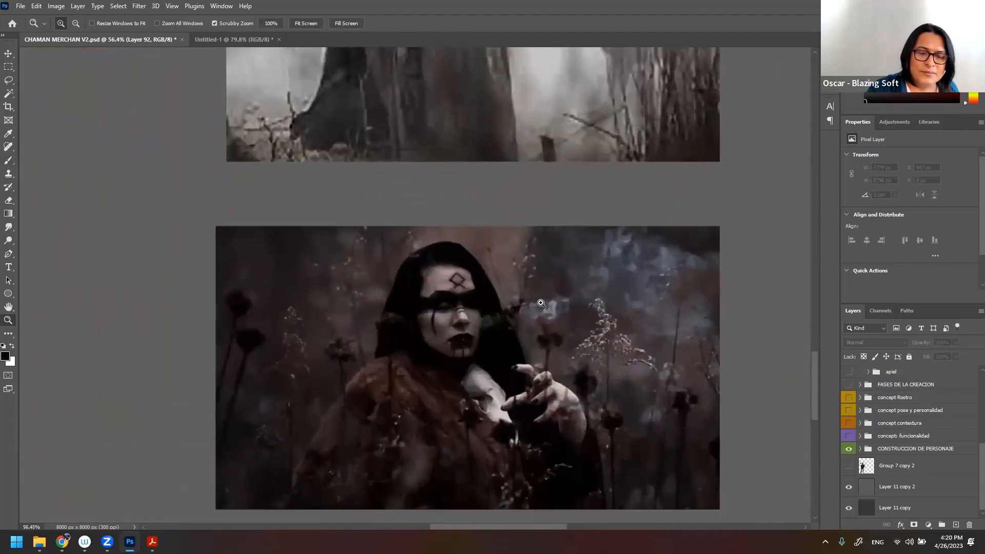
pyautogui.moveTo(542, 315); pyautogui.dragTo(512, 320)
pyautogui.moveTo(524, 355); pyautogui.dragTo(529, 396)
pyautogui.moveTo(527, 310); pyautogui.dragTo(507, 313)
pyautogui.moveTo(492, 249); pyautogui.dragTo(508, 305)
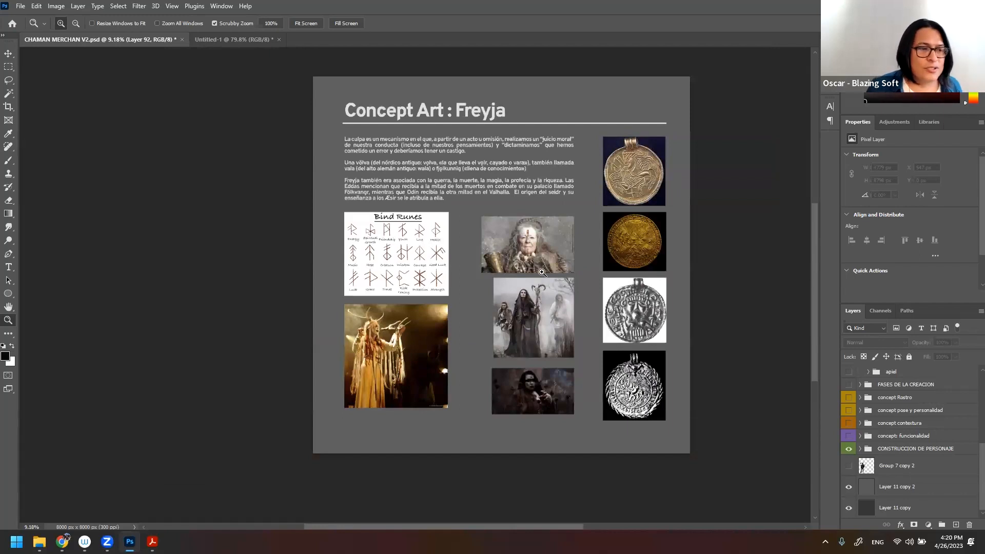
# - Hide the CONSTRUCCION DE PERSONAJE group and show the antlered portrait sketches in the apiel group
pyautogui.click(849, 449)
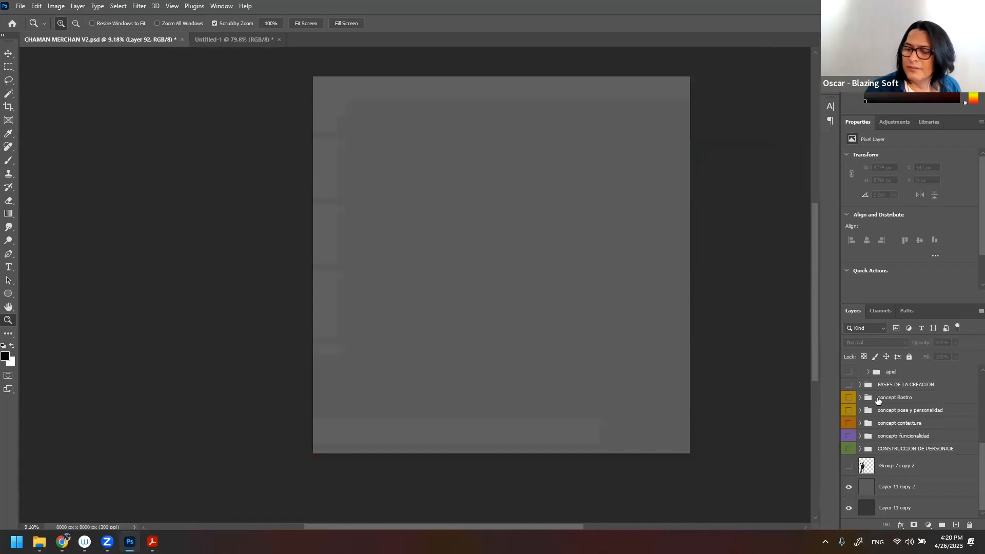
pyautogui.click(849, 372)
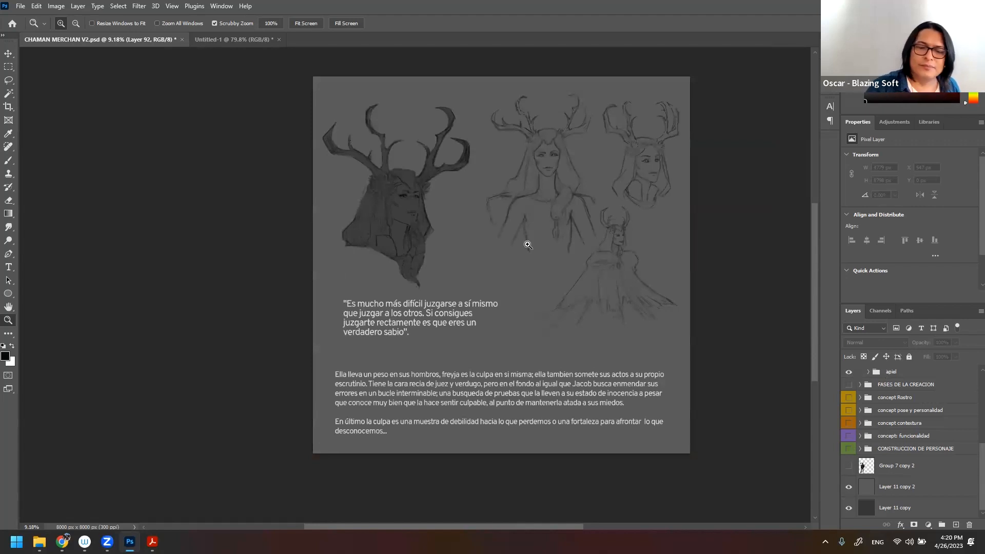
pyautogui.moveTo(436, 226); pyautogui.dragTo(499, 255)
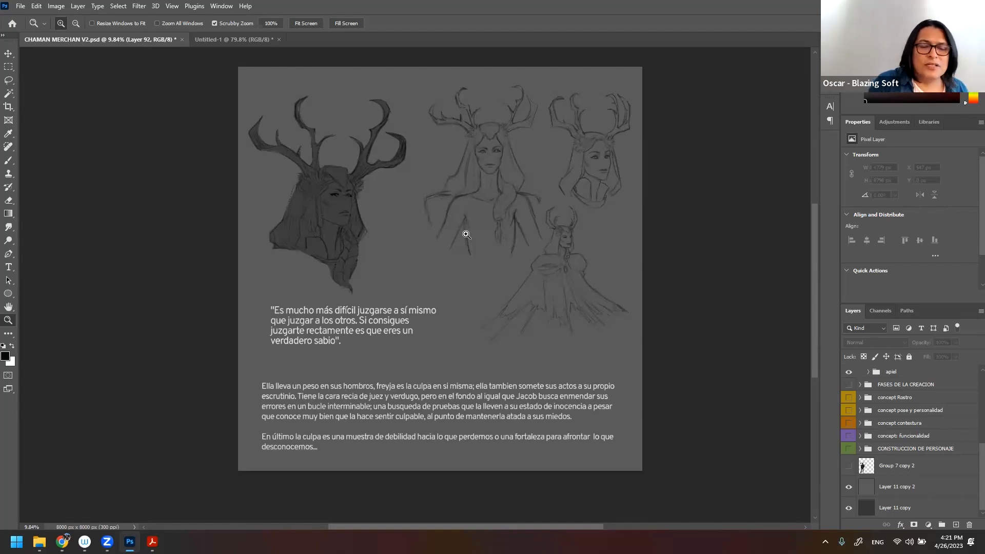
pyautogui.click(466, 206)
pyautogui.press('b')
pyautogui.click(471, 190)
pyautogui.click(483, 200)
# - Expand the apiel group, check what Layer 80 contains by toggling its visibility, and add a new layer above it
pyautogui.click(867, 371)
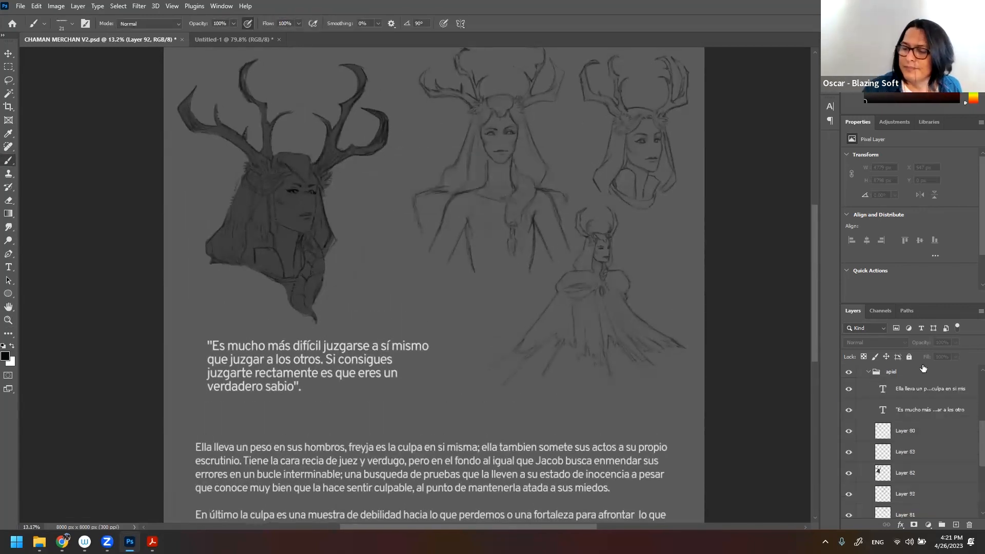
pyautogui.scroll(-1, 898, 433)
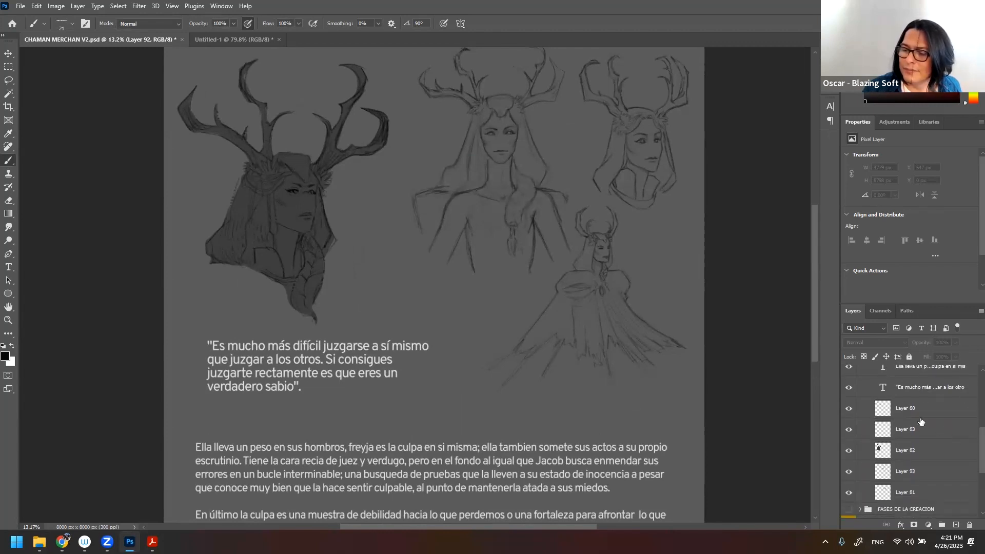
pyautogui.click(850, 413)
pyautogui.click(850, 414)
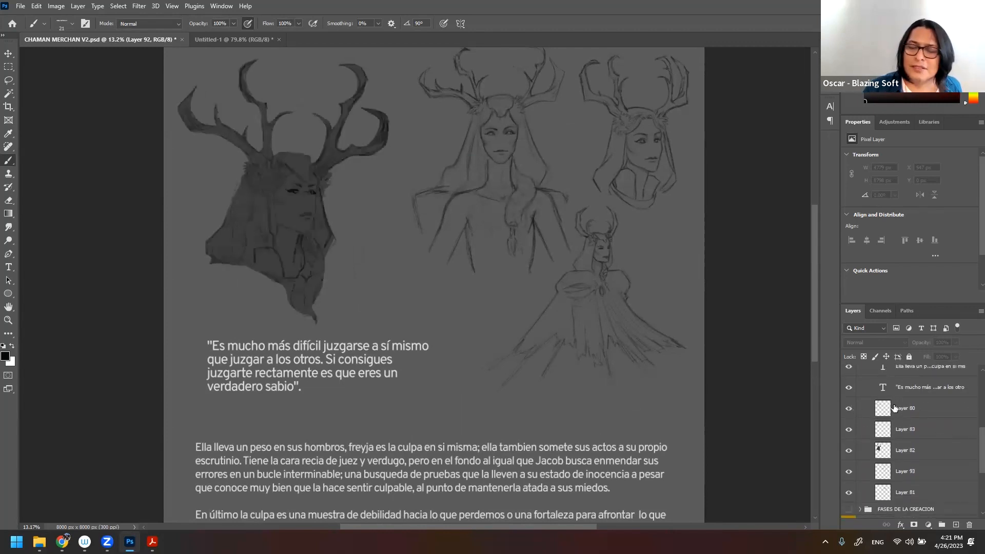
pyautogui.click(896, 408)
pyautogui.click(956, 525)
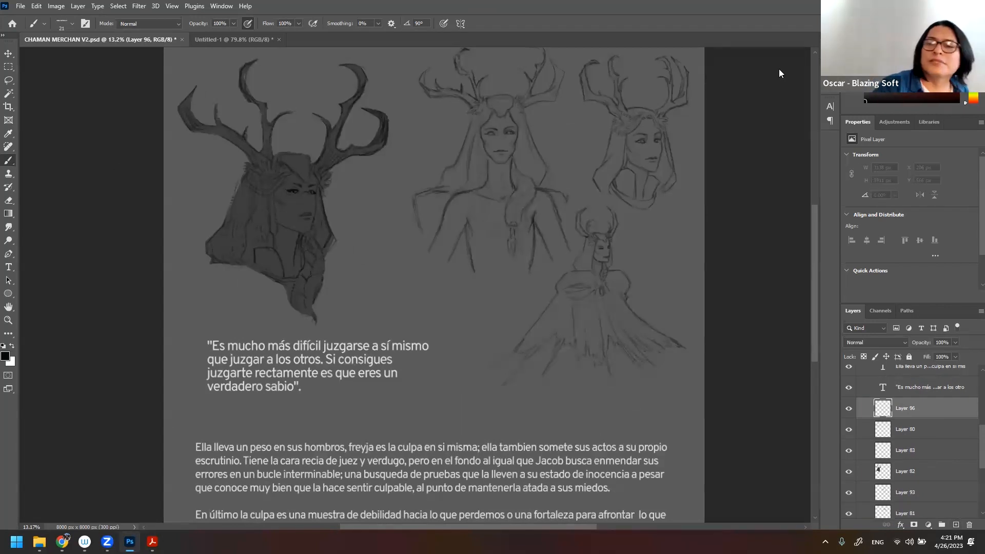
# - Set the foreground colour to red c90202 and outline the cape's raised shoulder shapes over the front-facing antlered figure
pyautogui.click(6, 357)
pyautogui.click(481, 156)
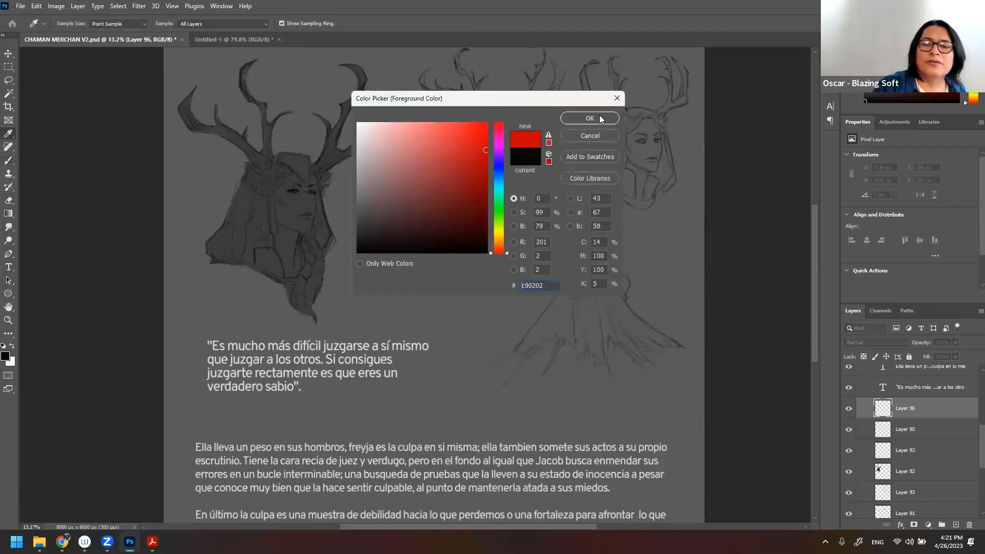
pyautogui.click(598, 116)
pyautogui.moveTo(412, 199); pyautogui.dragTo(447, 177)
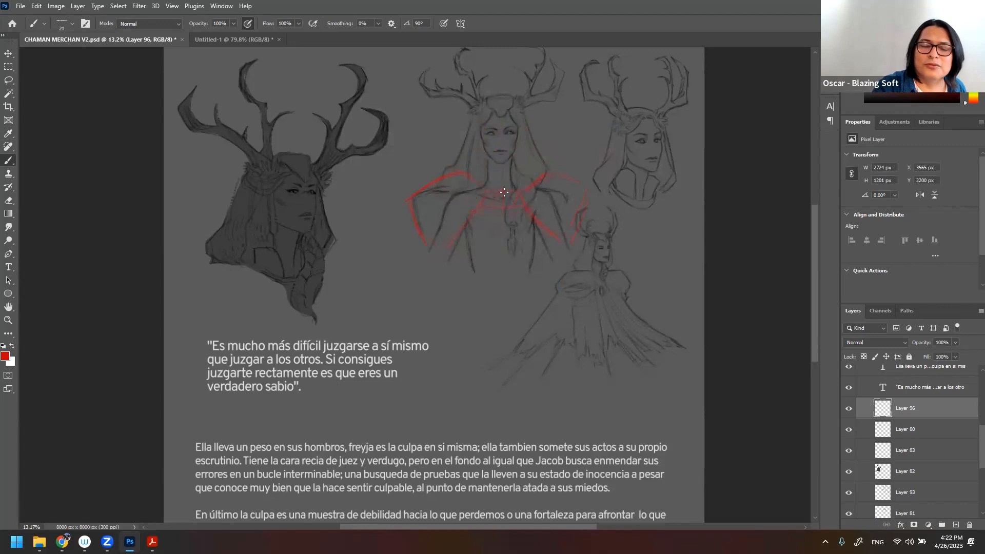
# - Thicken the red shoulder outlines with a larger brush, adding a chest line, fold strokes and a long downward arrow
pyautogui.rightClick(539, 201)
pyautogui.moveTo(466, 193)
pyautogui.mouseDown()
pyautogui.moveTo(538, 199)
pyautogui.moveTo(472, 199)
pyautogui.moveTo(510, 203)
pyautogui.mouseUp()
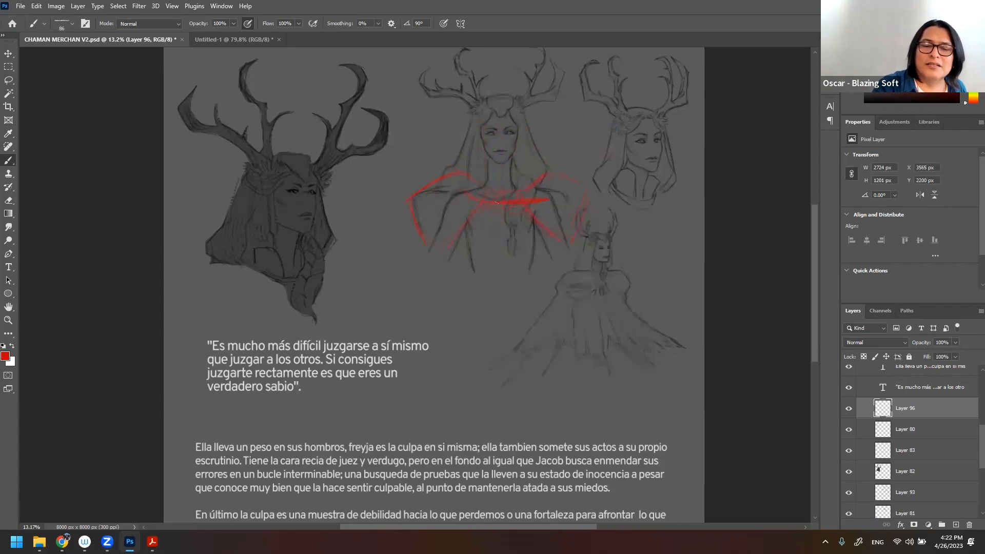
pyautogui.moveTo(462, 173)
pyautogui.mouseDown()
pyautogui.moveTo(426, 188)
pyautogui.moveTo(482, 220)
pyautogui.mouseUp()
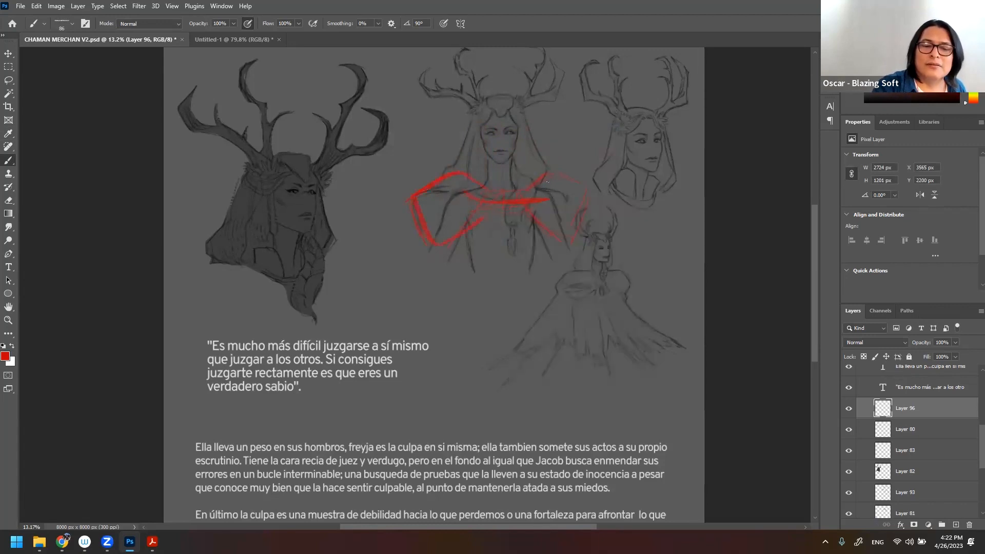
pyautogui.moveTo(556, 167)
pyautogui.mouseDown()
pyautogui.moveTo(586, 195)
pyautogui.moveTo(560, 234)
pyautogui.mouseUp()
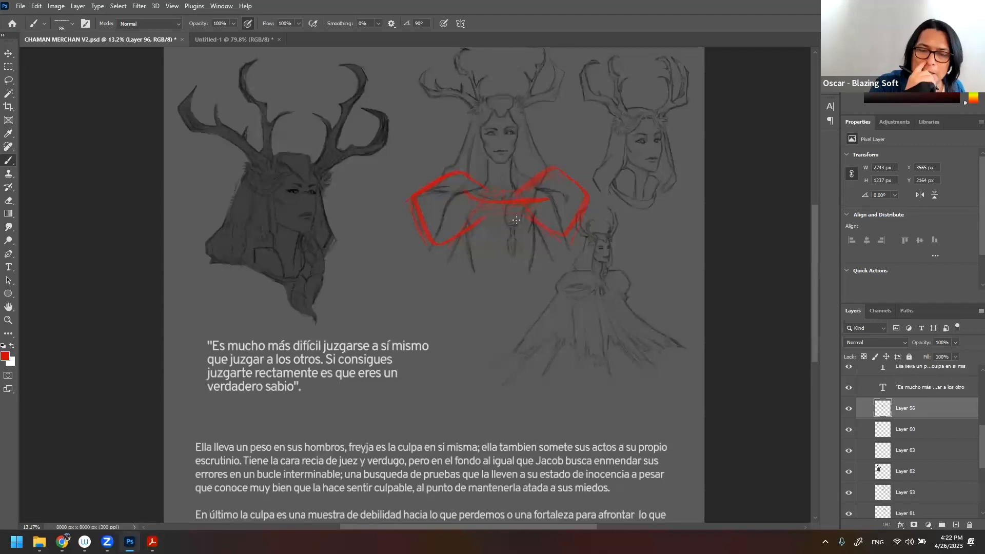
pyautogui.moveTo(446, 247)
pyautogui.mouseDown()
pyautogui.moveTo(447, 359)
pyautogui.moveTo(453, 353)
pyautogui.mouseUp()
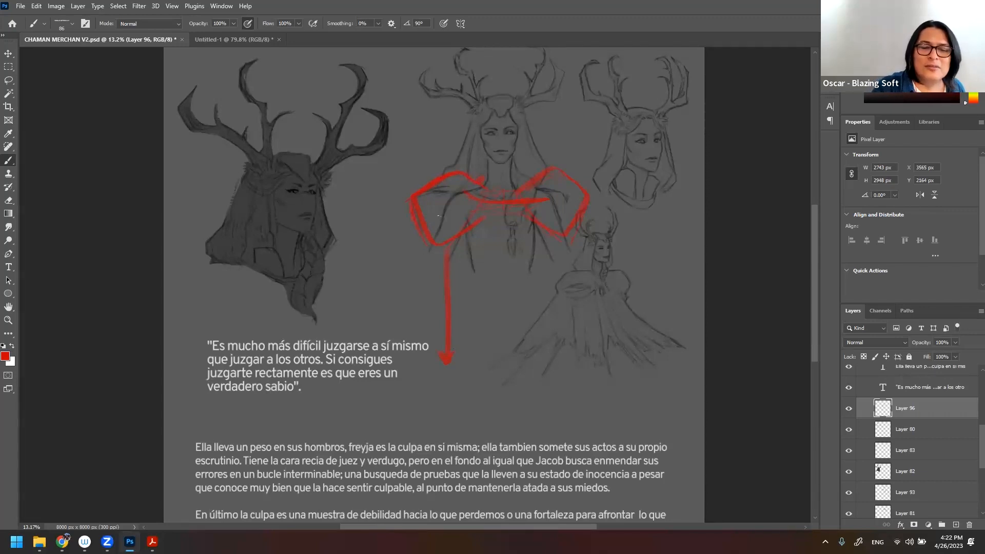
pyautogui.moveTo(433, 223); pyautogui.dragTo(479, 208)
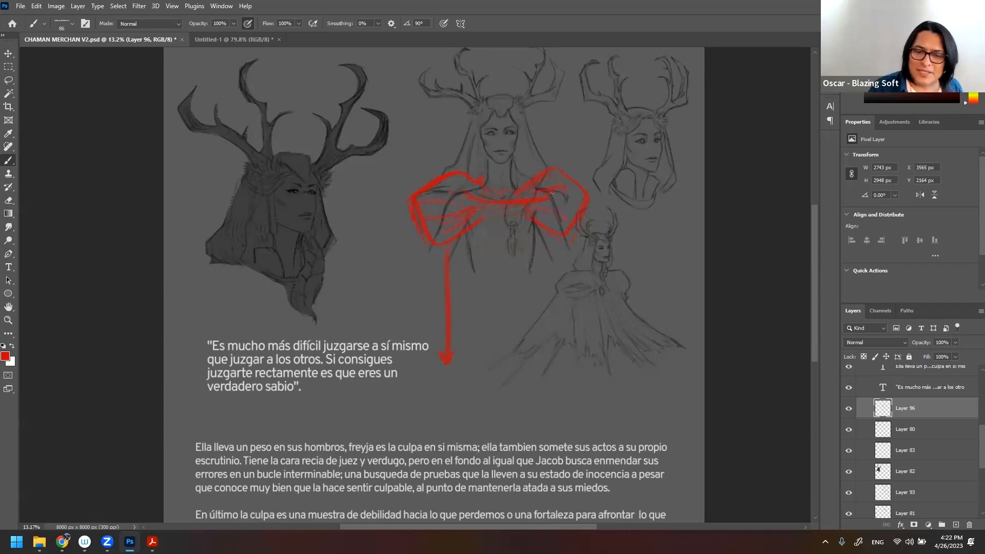
# - Enlarge the Hard Round eraser and erase the red shoulder shapes and arrow from the front-facing figure
pyautogui.press('e')
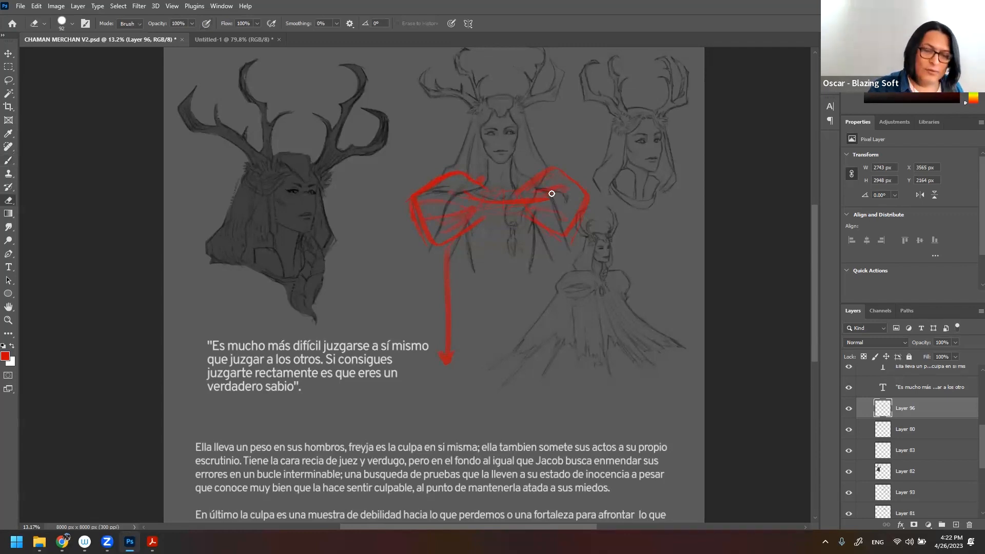
pyautogui.rightClick(511, 195)
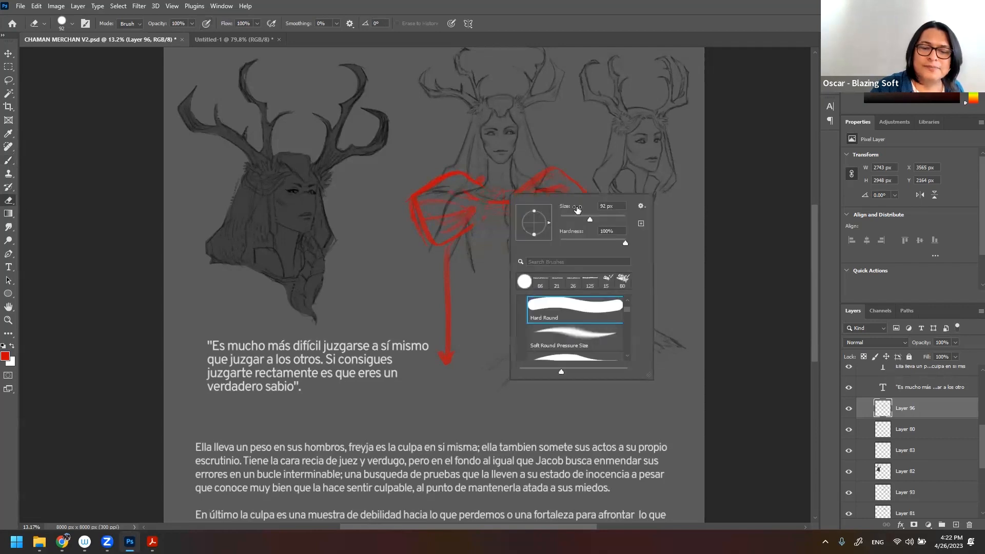
pyautogui.moveTo(473, 227)
pyautogui.mouseDown()
pyautogui.moveTo(464, 240)
pyautogui.moveTo(448, 174)
pyautogui.moveTo(429, 166)
pyautogui.mouseUp()
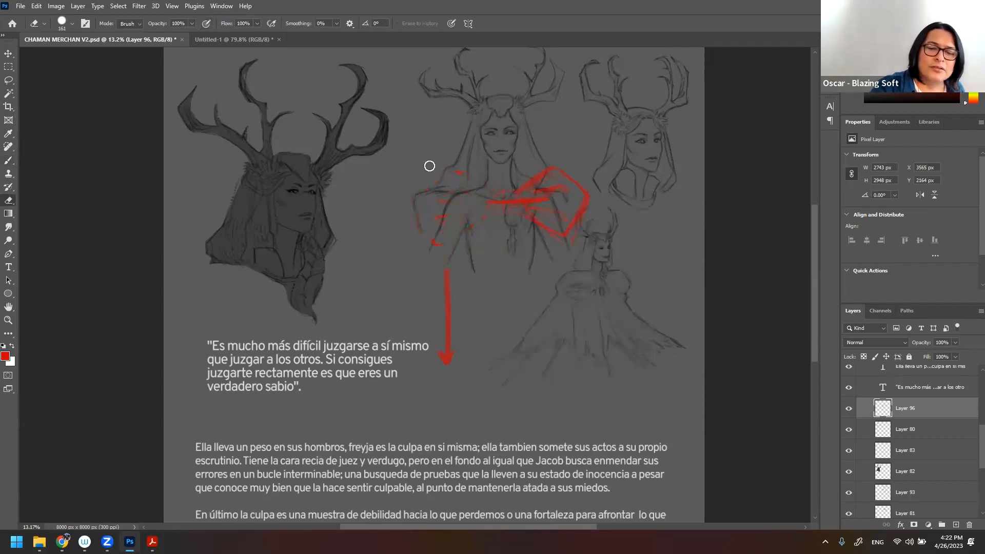
pyautogui.moveTo(435, 282)
pyautogui.mouseDown()
pyautogui.moveTo(459, 280)
pyautogui.moveTo(490, 236)
pyautogui.moveTo(520, 148)
pyautogui.moveTo(504, 234)
pyautogui.moveTo(544, 157)
pyautogui.moveTo(521, 249)
pyautogui.moveTo(587, 162)
pyautogui.moveTo(570, 248)
pyautogui.moveTo(558, 200)
pyautogui.moveTo(561, 215)
pyautogui.mouseUp()
# - Review the guilt quote and description text, and examine the full-length caped figure and the antlered portraits up close
pyautogui.moveTo(493, 279); pyautogui.dragTo(475, 186)
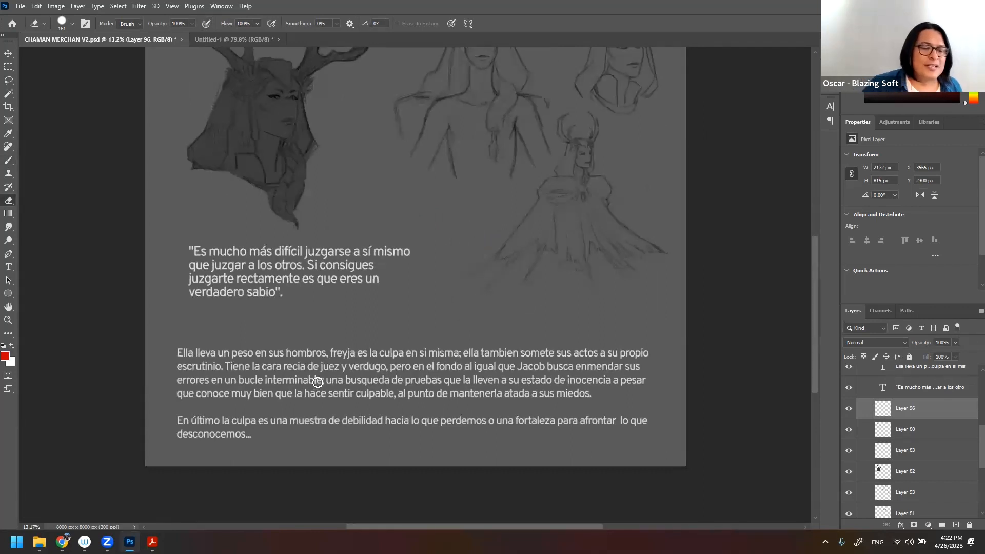
pyautogui.scroll(1, 351, 338)
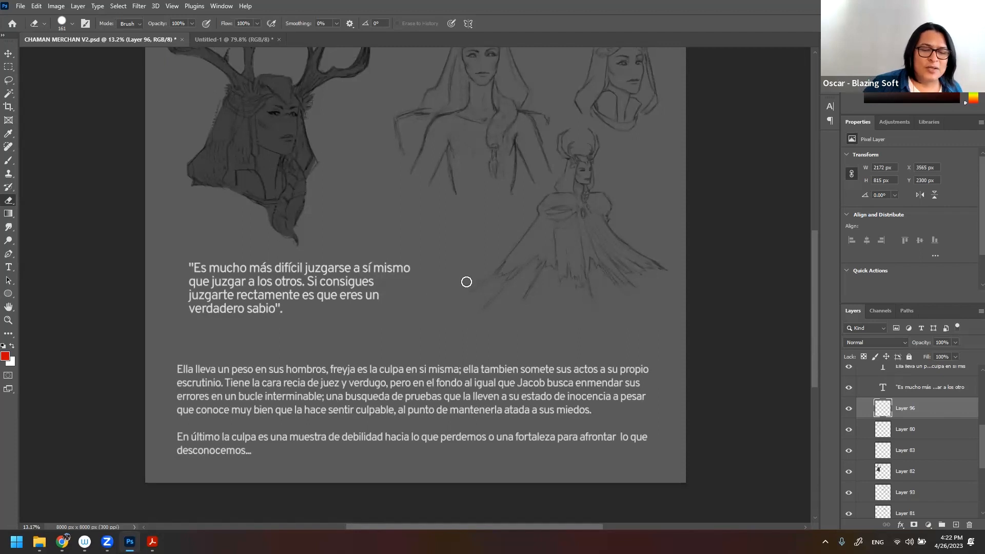
pyautogui.scroll(2, 466, 279)
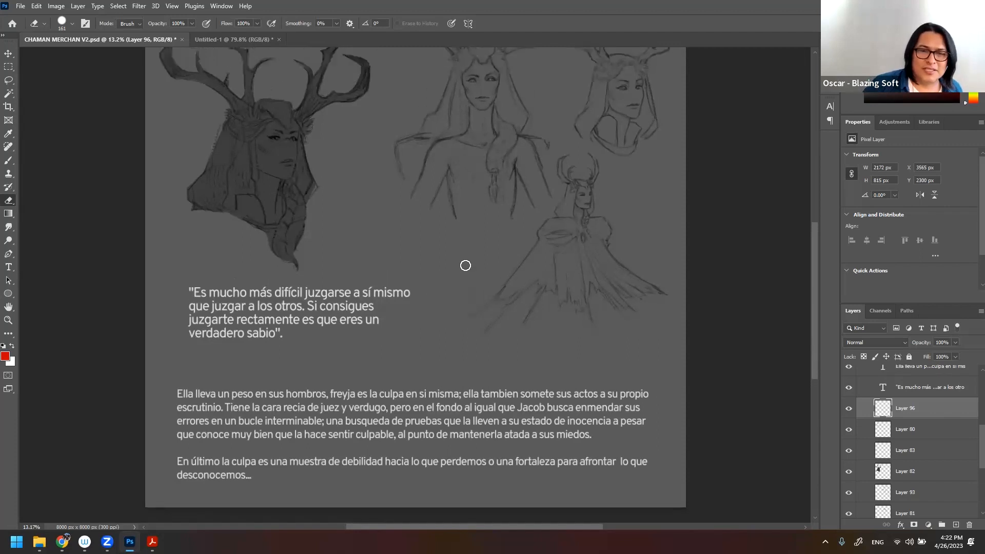
pyautogui.scroll(1, 465, 264)
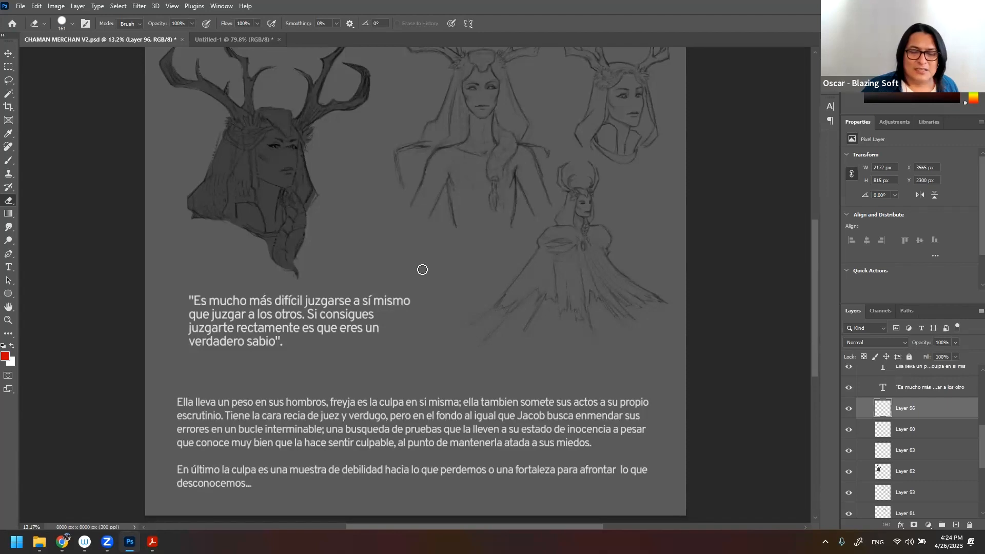
pyautogui.press('z')
pyautogui.moveTo(583, 252)
pyautogui.mouseDown()
pyautogui.moveTo(618, 254)
pyautogui.moveTo(506, 295)
pyautogui.mouseUp()
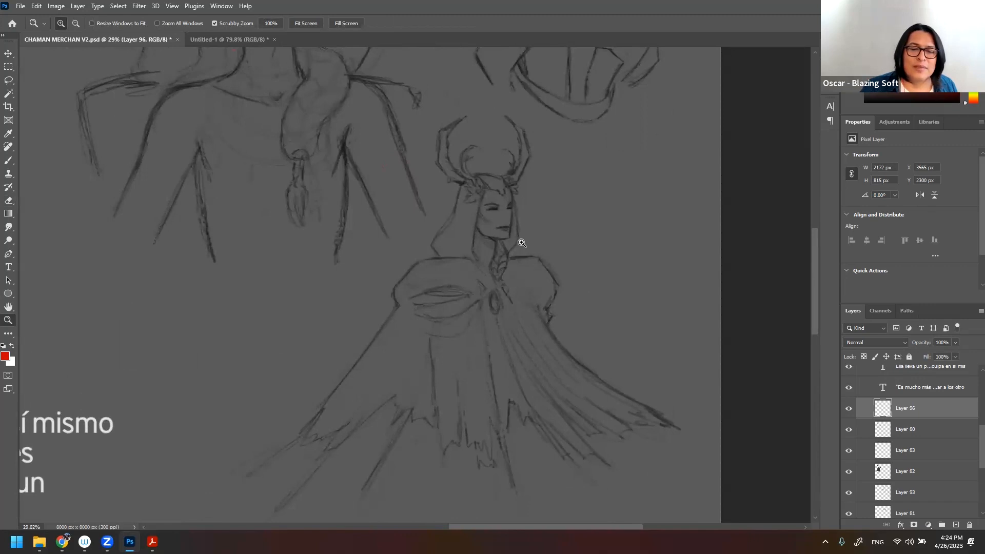
pyautogui.moveTo(507, 288); pyautogui.dragTo(495, 286)
pyautogui.moveTo(511, 226); pyautogui.dragTo(484, 320)
pyautogui.moveTo(332, 134); pyautogui.dragTo(469, 259)
pyautogui.moveTo(220, 268); pyautogui.dragTo(375, 215)
pyautogui.moveTo(186, 321); pyautogui.dragTo(198, 324)
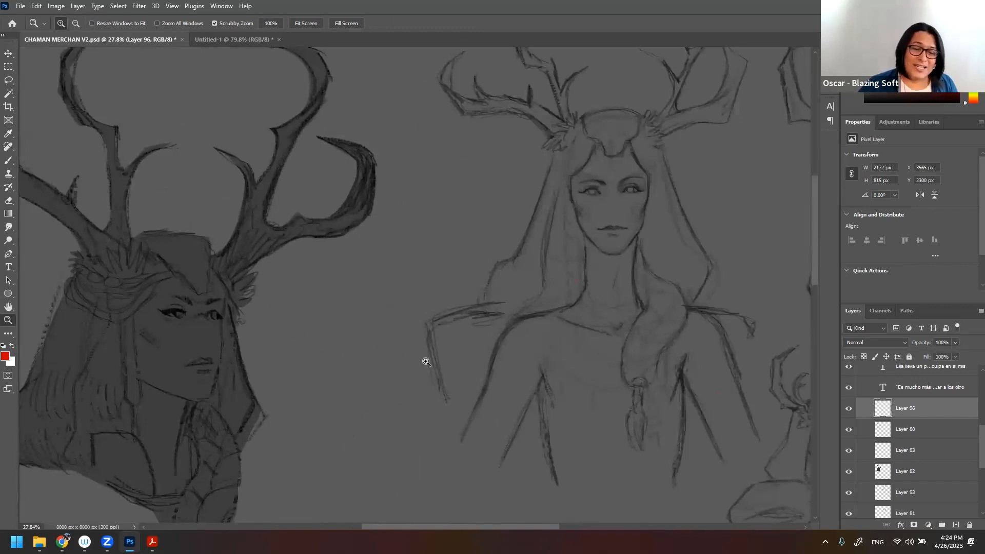
# - Compare the front-facing, three-quarter and shaded antlered portraits with the full-length caped figure, and review the quote and description text
pyautogui.moveTo(432, 272); pyautogui.dragTo(279, 275)
pyautogui.moveTo(402, 267)
pyautogui.mouseDown()
pyautogui.moveTo(347, 267)
pyautogui.moveTo(264, 242)
pyautogui.mouseUp()
pyautogui.moveTo(467, 294)
pyautogui.mouseDown()
pyautogui.moveTo(385, 227)
pyautogui.moveTo(415, 221)
pyautogui.mouseUp()
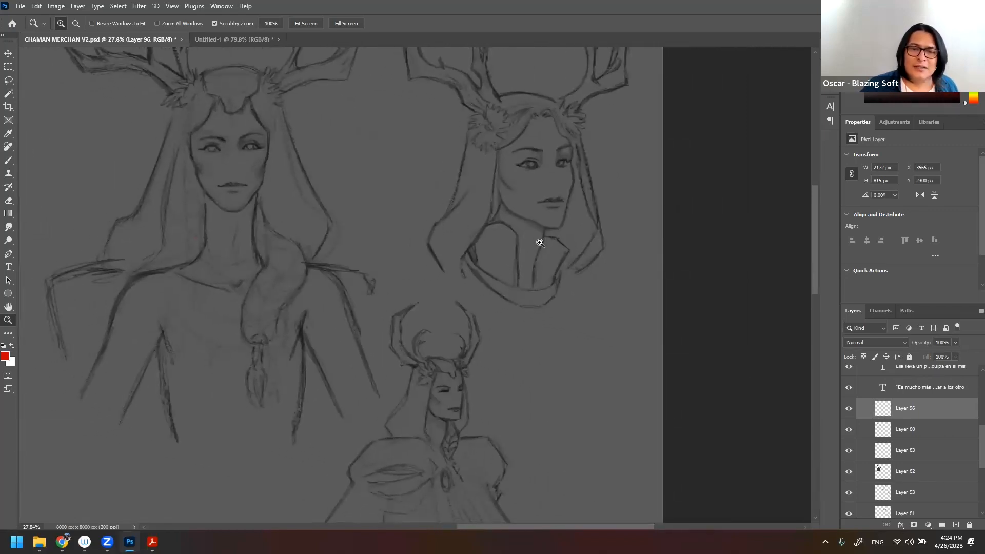
pyautogui.moveTo(534, 259); pyautogui.dragTo(512, 259)
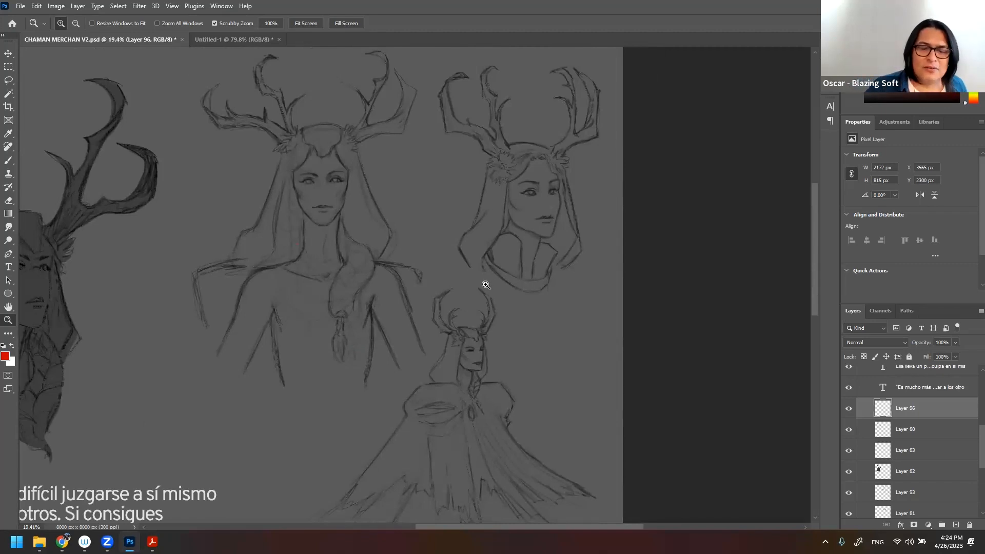
pyautogui.moveTo(464, 293); pyautogui.dragTo(442, 288)
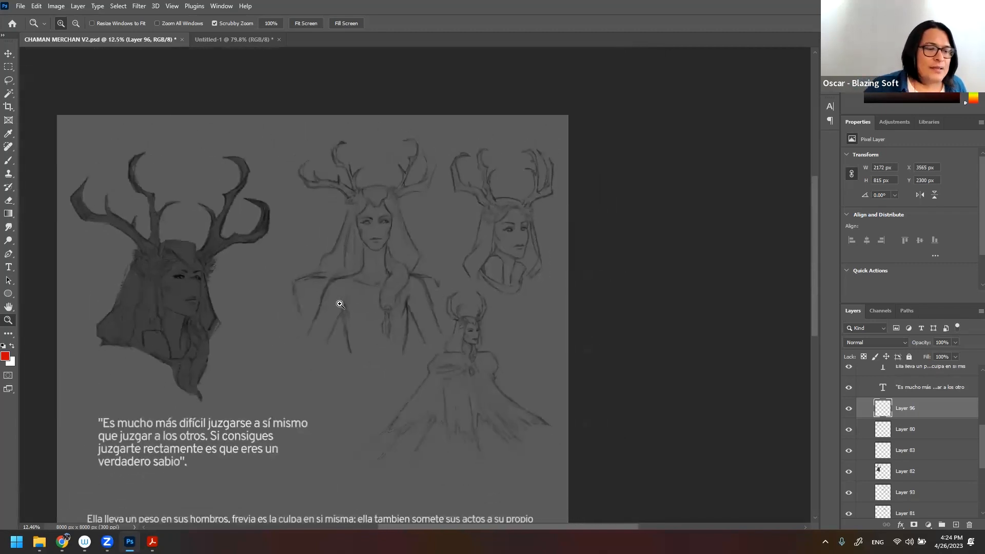
pyautogui.moveTo(197, 204); pyautogui.dragTo(174, 201)
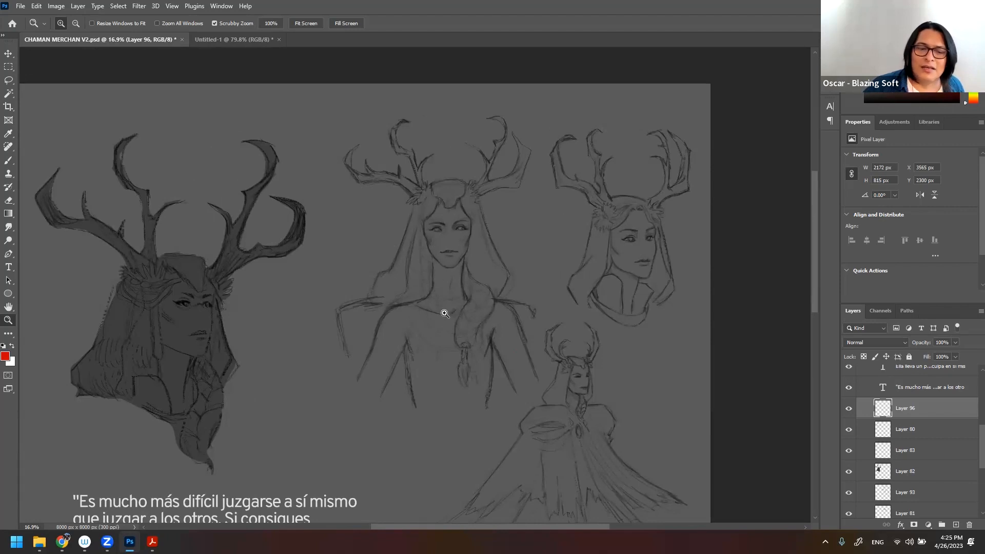
pyautogui.moveTo(473, 352); pyautogui.dragTo(451, 345)
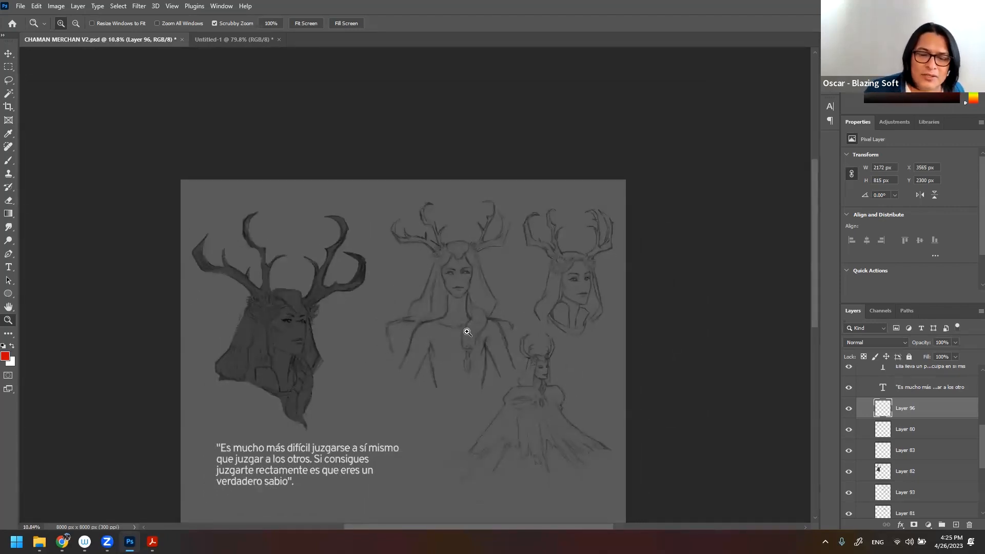
pyautogui.moveTo(341, 318); pyautogui.dragTo(388, 319)
pyautogui.moveTo(443, 306); pyautogui.dragTo(407, 235)
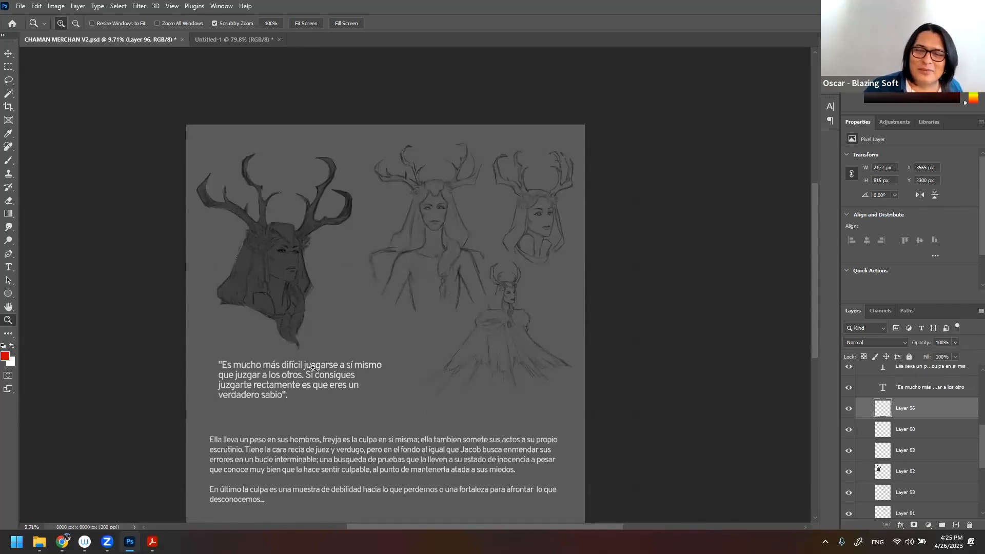
pyautogui.moveTo(229, 377); pyautogui.dragTo(375, 325)
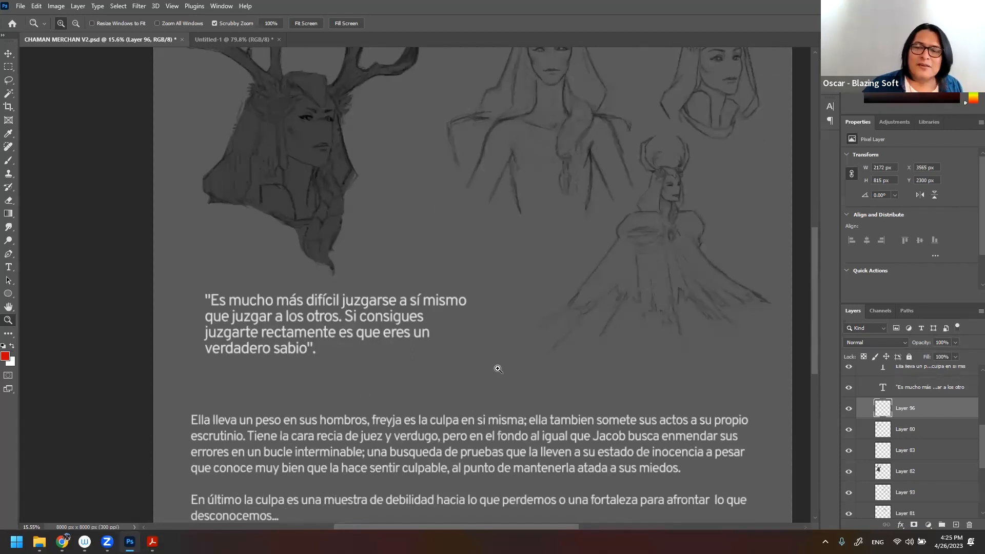
# - Collapse and hide the apiel group, and show Layer 92 with the sketch of the antlered figure covering its face
pyautogui.scroll(2, 862, 411)
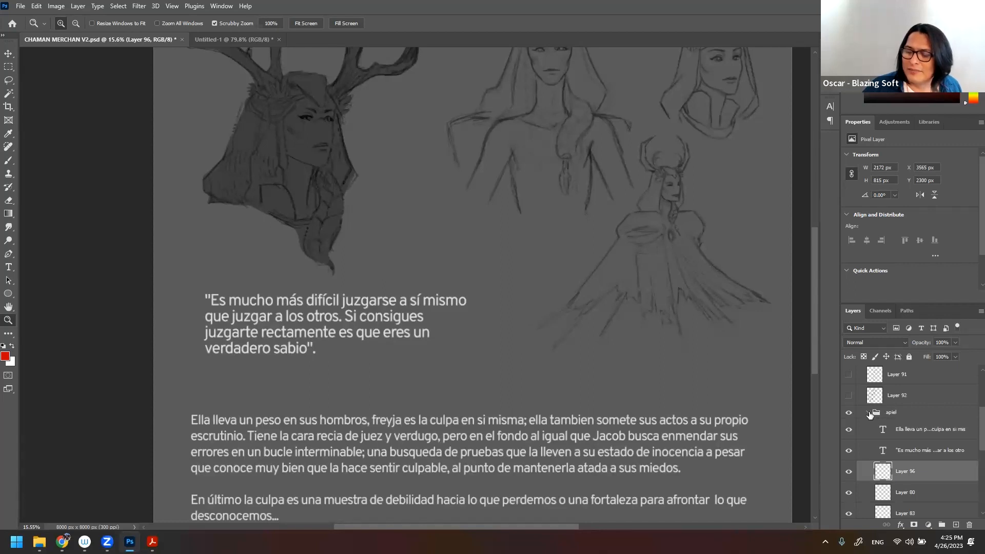
pyautogui.click(867, 413)
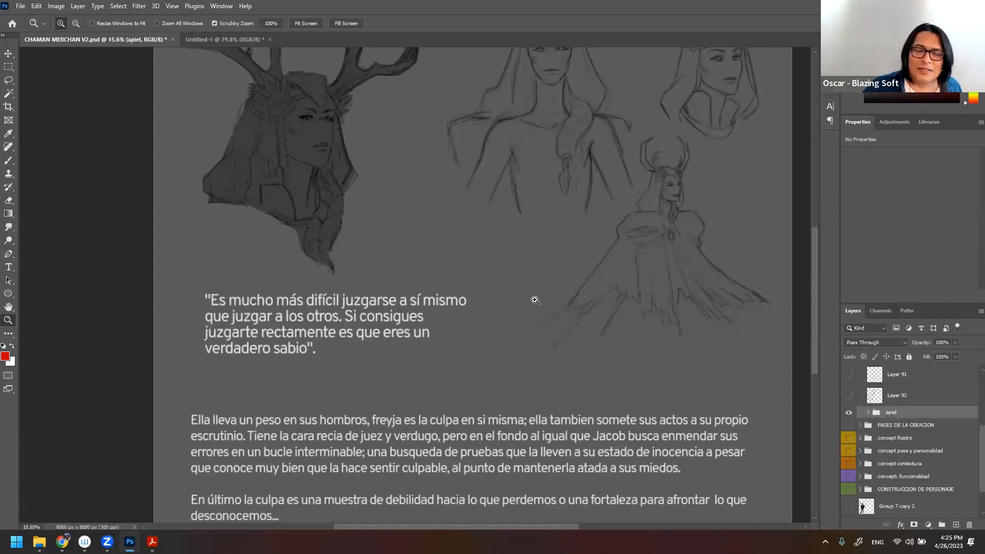
pyautogui.moveTo(535, 300); pyautogui.dragTo(483, 300)
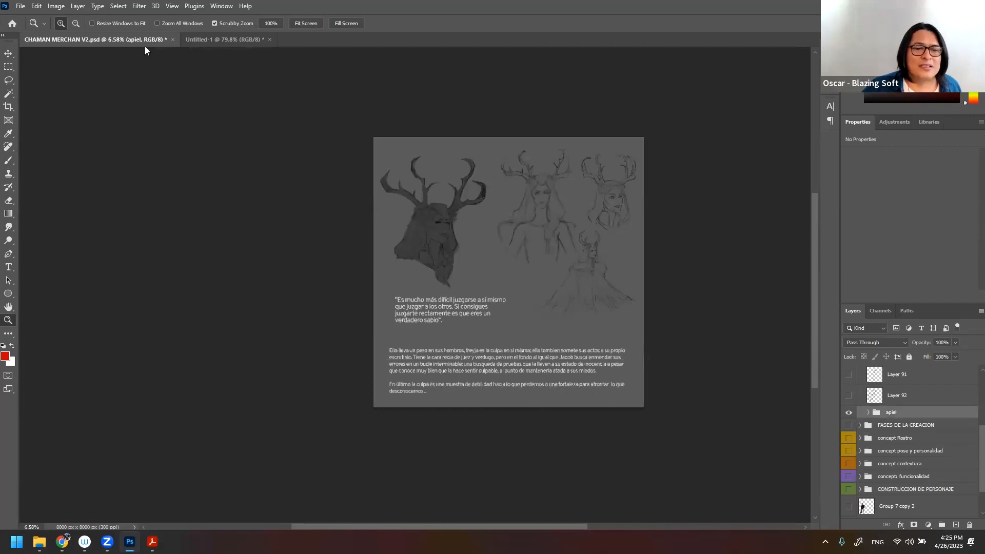
pyautogui.moveTo(476, 225); pyautogui.dragTo(509, 228)
pyautogui.moveTo(552, 243); pyautogui.dragTo(509, 263)
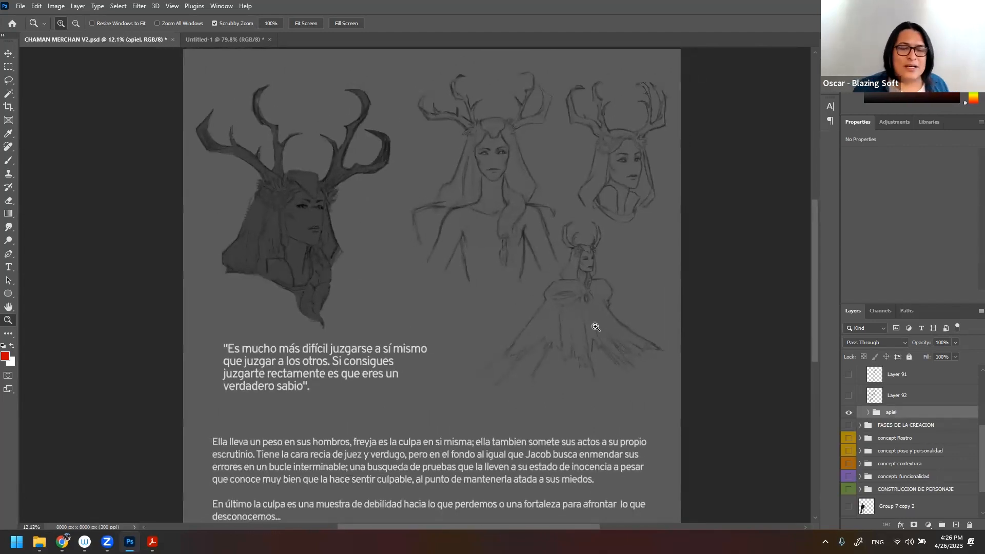
pyautogui.click(849, 415)
pyautogui.click(849, 397)
pyautogui.moveTo(560, 326); pyautogui.dragTo(555, 327)
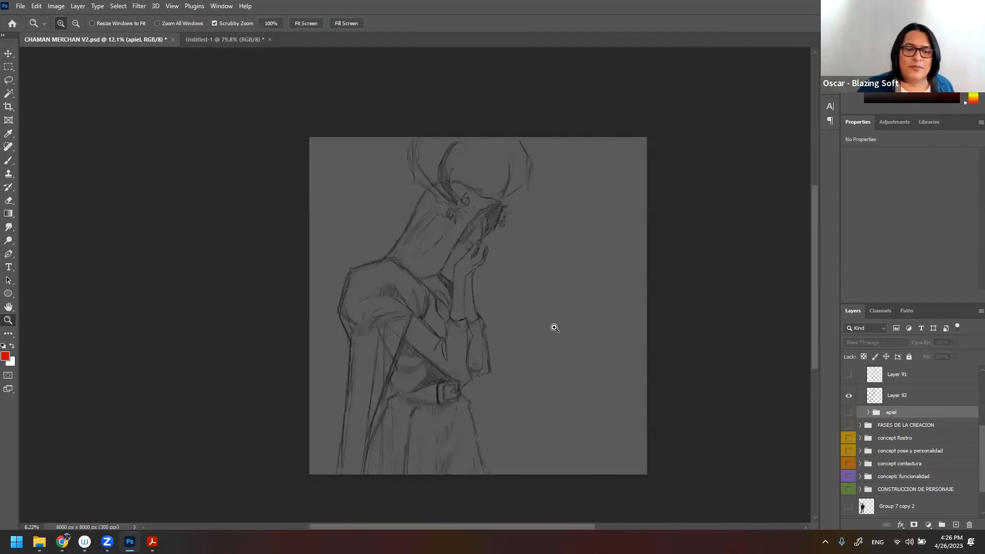
pyautogui.moveTo(478, 308); pyautogui.dragTo(521, 310)
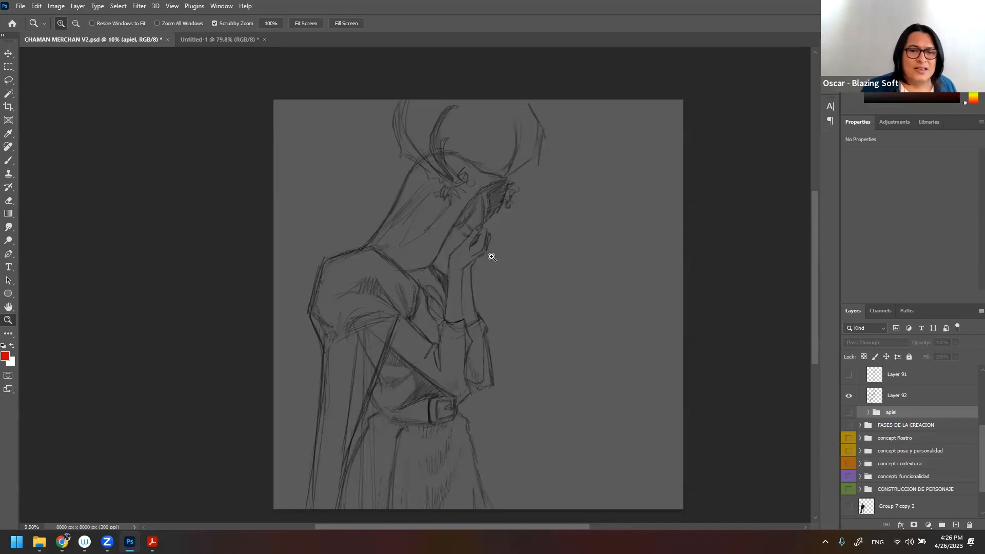
# - Hide Layer 92, show the open-armed hooded figure on Layer 91, and make that layer active
pyautogui.click(849, 395)
pyautogui.click(849, 374)
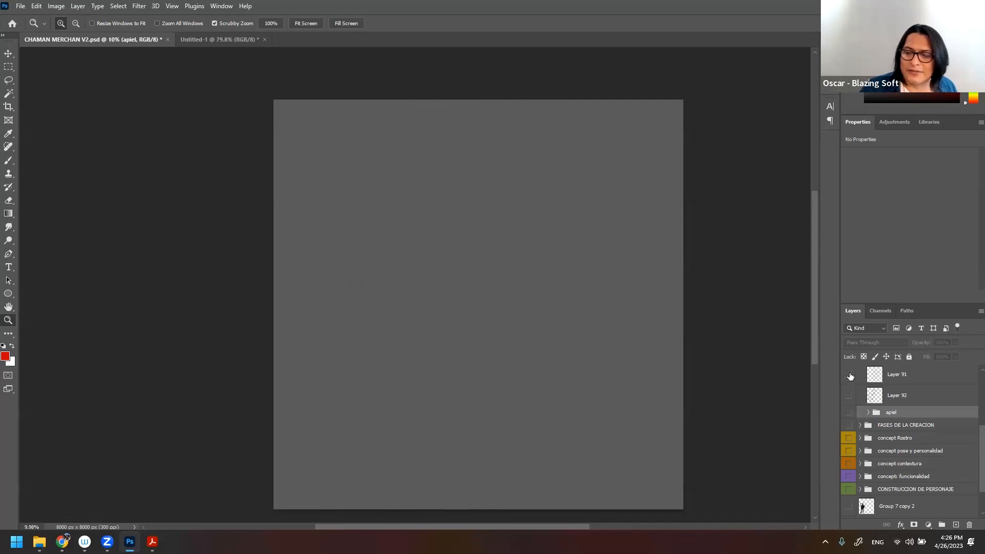
pyautogui.click(915, 378)
# - Try long brush strokes running down from the canvas's upper edge around the hooded figure, and undo all of them
pyautogui.press('b')
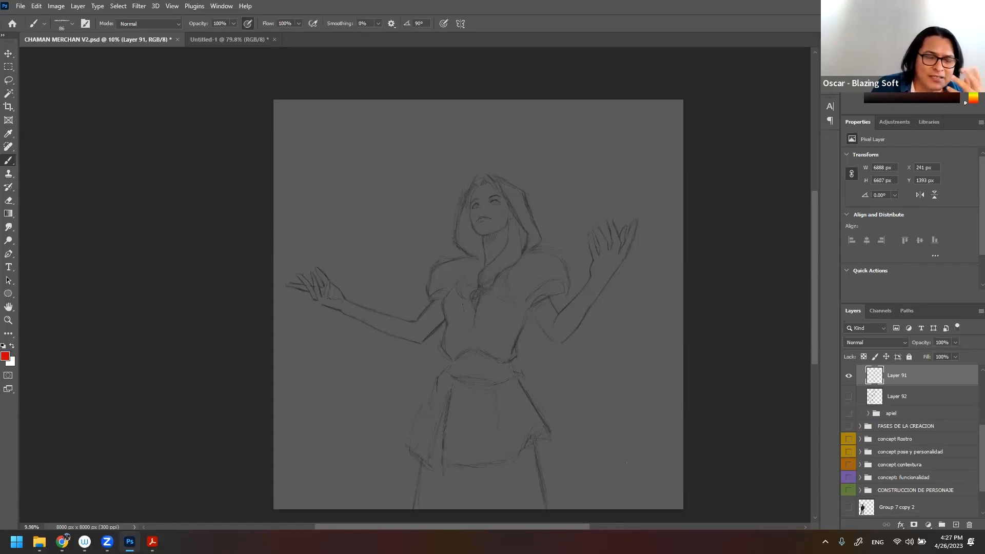
pyautogui.moveTo(352, 105); pyautogui.dragTo(321, 292)
pyautogui.moveTo(384, 109); pyautogui.dragTo(354, 297)
pyautogui.moveTo(472, 101); pyautogui.dragTo(457, 228)
pyautogui.moveTo(559, 236); pyautogui.dragTo(542, 101)
pyautogui.moveTo(588, 102); pyautogui.dragTo(621, 254)
pyautogui.hotkey('ctrl', 'z')
pyautogui.hotkey('ctrl', 'z')
pyautogui.hotkey('ctrl', 'z')
pyautogui.hotkey('ctrl', 'z')
pyautogui.hotkey('ctrl', 'z')
# - Set the foreground colour to dark grey 1c1c1c for sketching on the hooded figure's head
pyautogui.press('z')
pyautogui.moveTo(486, 196)
pyautogui.mouseDown()
pyautogui.moveTo(557, 187)
pyautogui.moveTo(569, 214)
pyautogui.moveTo(598, 213)
pyautogui.mouseUp()
pyautogui.moveTo(554, 273); pyautogui.dragTo(565, 288)
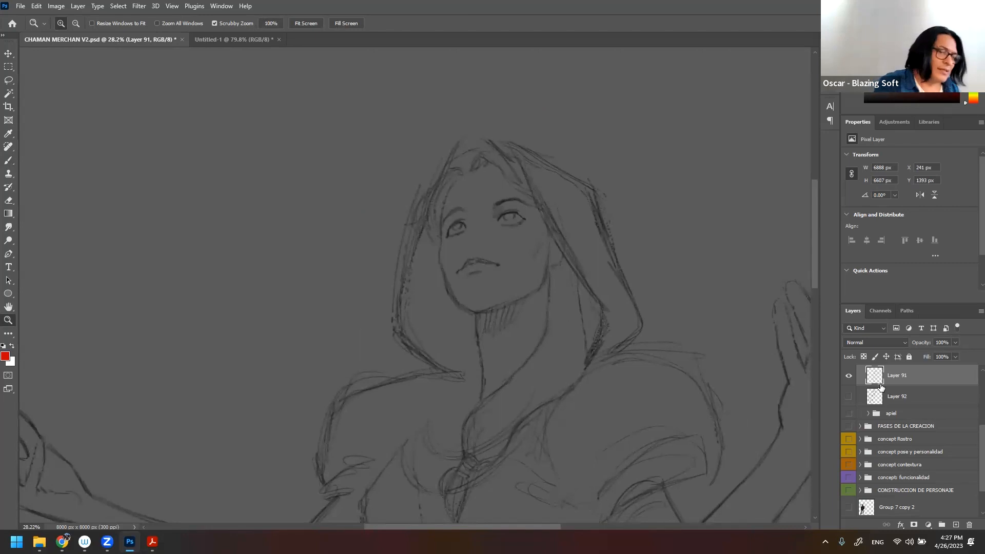
pyautogui.click(6, 359)
pyautogui.click(357, 238)
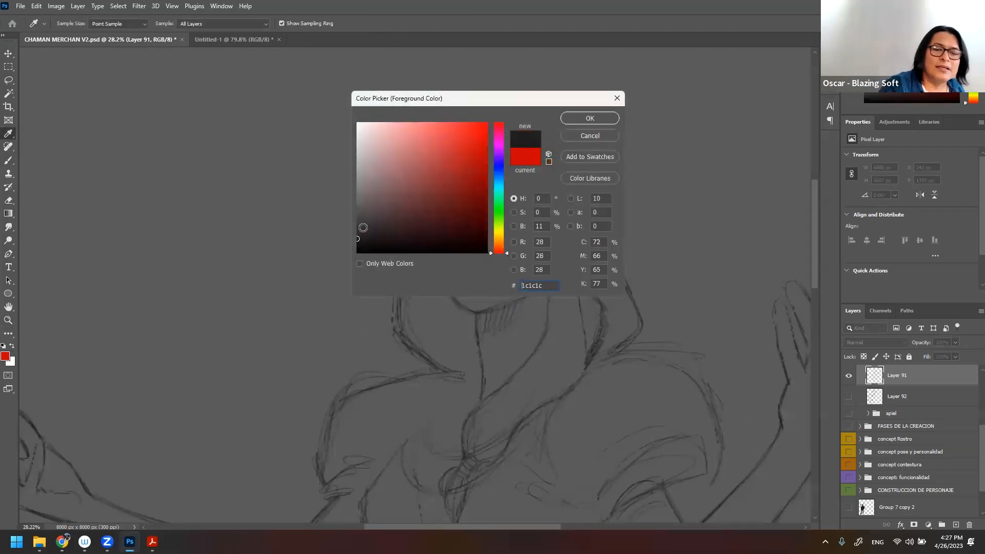
pyautogui.click(590, 119)
# - With an 18 px brush, shade the face lightly and hatch the shadow inside the hood beside the cheek and neck
pyautogui.press('b')
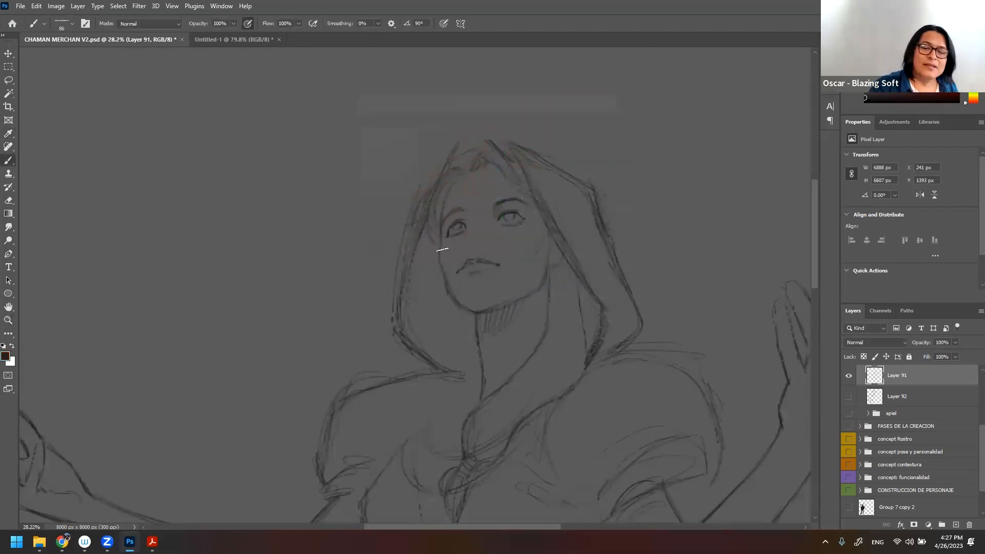
pyautogui.rightClick(501, 241)
pyautogui.doubleClick(600, 252)
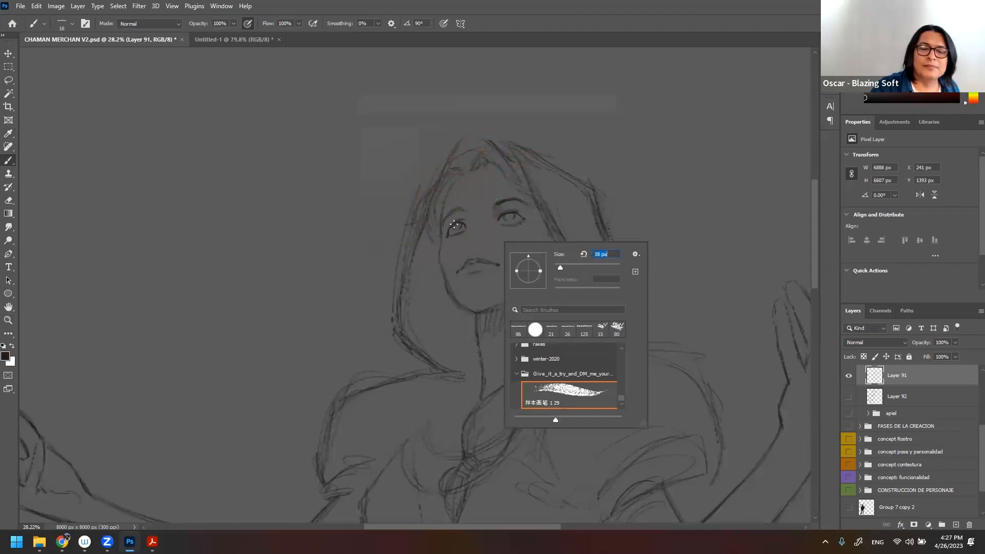
pyautogui.write('18')
pyautogui.press('Return')
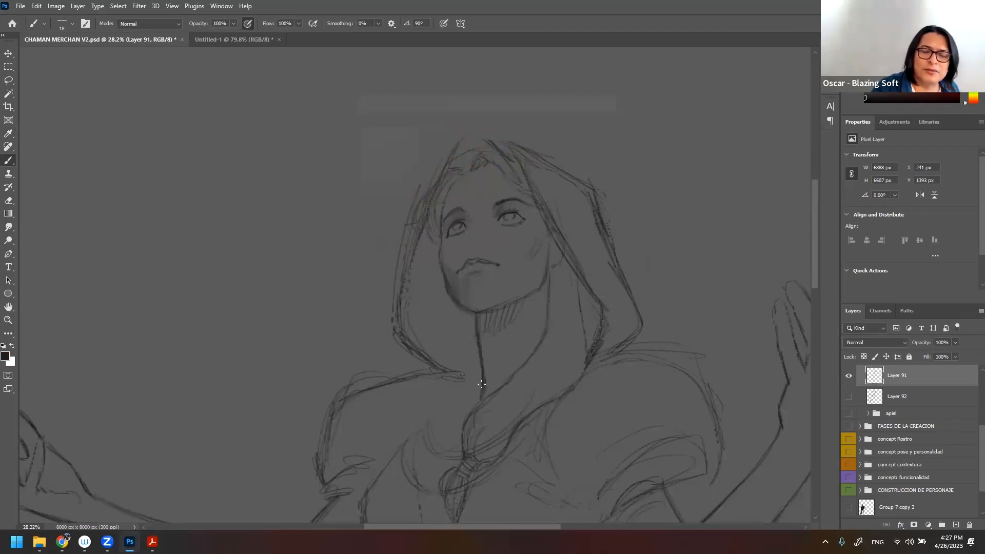
pyautogui.moveTo(416, 226)
pyautogui.mouseDown()
pyautogui.moveTo(403, 315)
pyautogui.moveTo(410, 329)
pyautogui.moveTo(434, 274)
pyautogui.moveTo(422, 332)
pyautogui.moveTo(453, 306)
pyautogui.moveTo(441, 356)
pyautogui.moveTo(474, 311)
pyautogui.moveTo(470, 380)
pyautogui.mouseUp()
pyautogui.moveTo(446, 274); pyautogui.dragTo(441, 289)
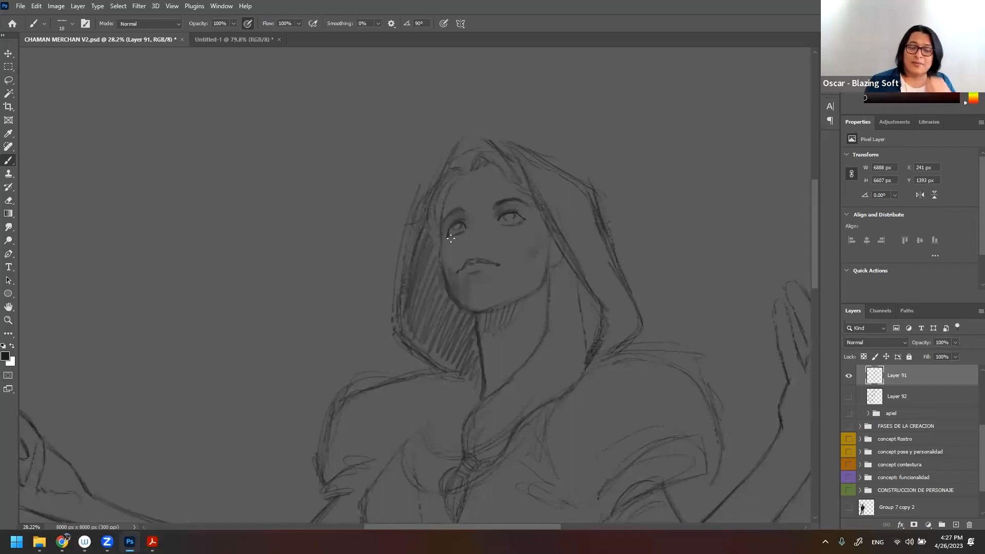
# - Sketch a buckle on the waist belt and crossing diagonal straps that meet at a round ring over the skirt
pyautogui.press('z')
pyautogui.moveTo(627, 316)
pyautogui.mouseDown()
pyautogui.moveTo(611, 316)
pyautogui.moveTo(600, 266)
pyautogui.mouseUp()
pyautogui.moveTo(607, 374); pyautogui.dragTo(575, 272)
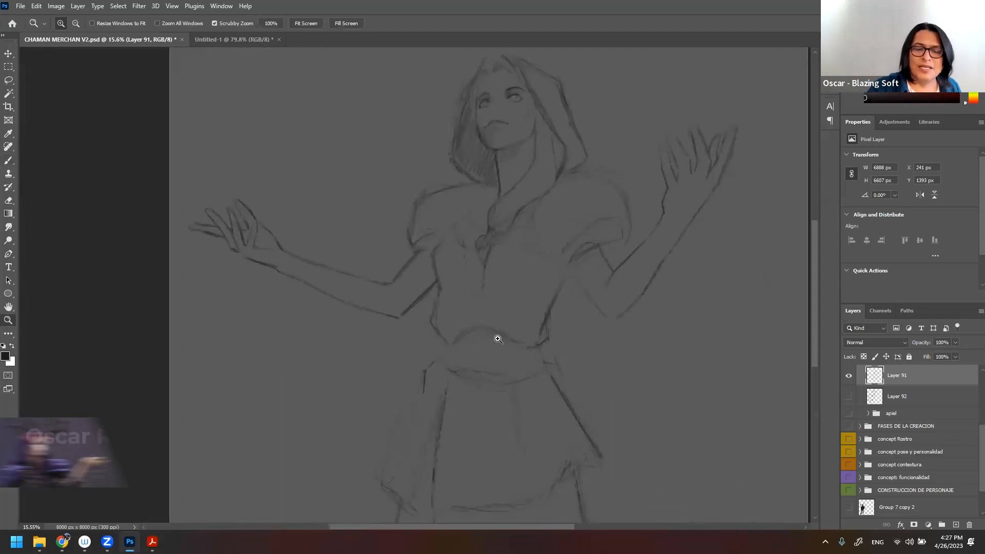
pyautogui.press('b')
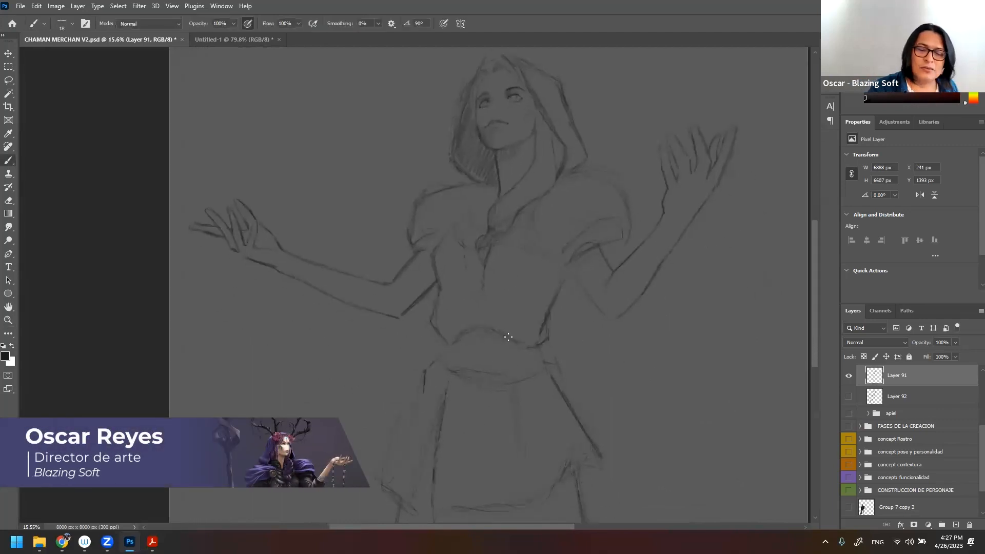
pyautogui.moveTo(466, 364); pyautogui.dragTo(471, 340)
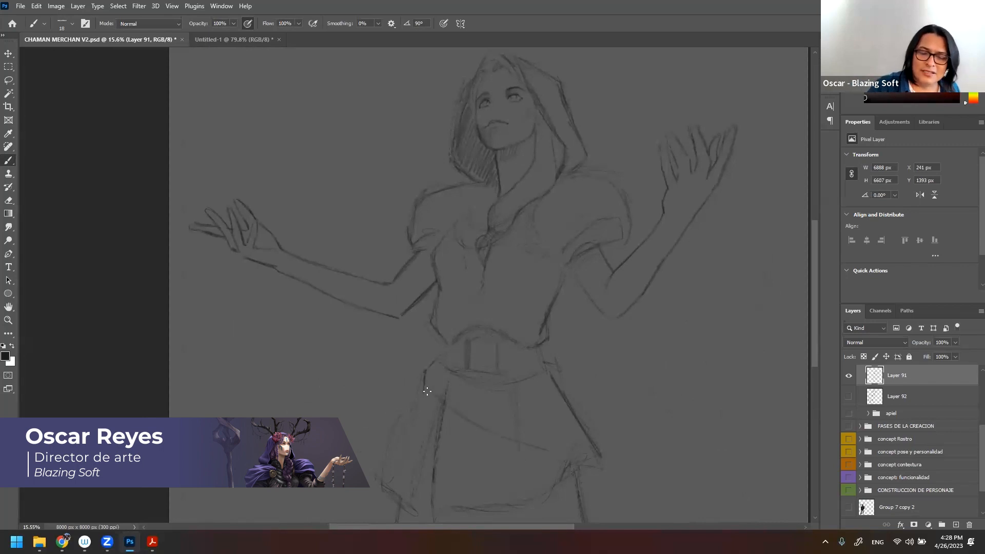
pyautogui.moveTo(424, 394)
pyautogui.mouseDown()
pyautogui.moveTo(474, 442)
pyautogui.moveTo(583, 478)
pyautogui.mouseUp()
pyautogui.moveTo(534, 439); pyautogui.dragTo(594, 476)
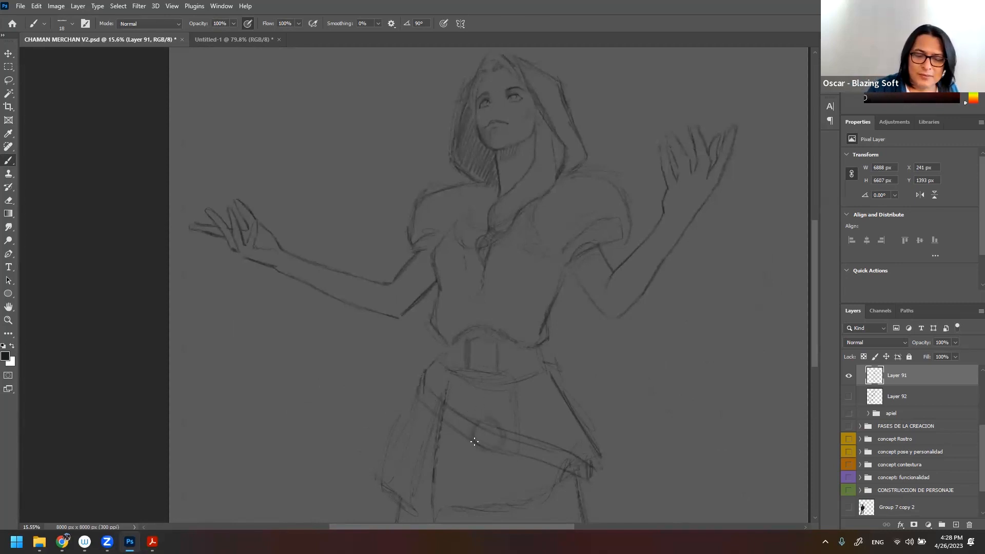
pyautogui.moveTo(490, 447)
pyautogui.mouseDown()
pyautogui.moveTo(495, 433)
pyautogui.moveTo(480, 435)
pyautogui.mouseUp()
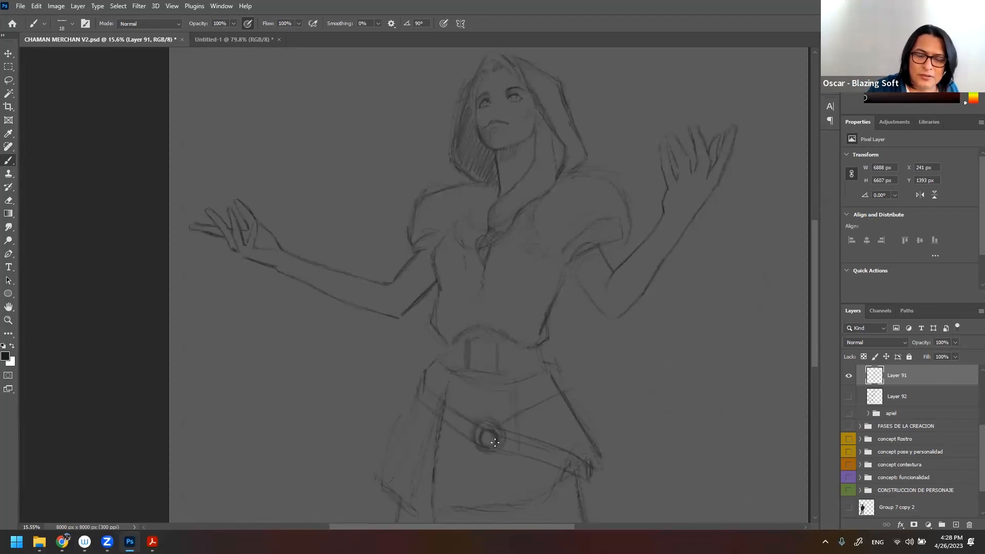
pyautogui.moveTo(561, 404)
pyautogui.mouseDown()
pyautogui.moveTo(571, 399)
pyautogui.moveTo(494, 428)
pyautogui.mouseUp()
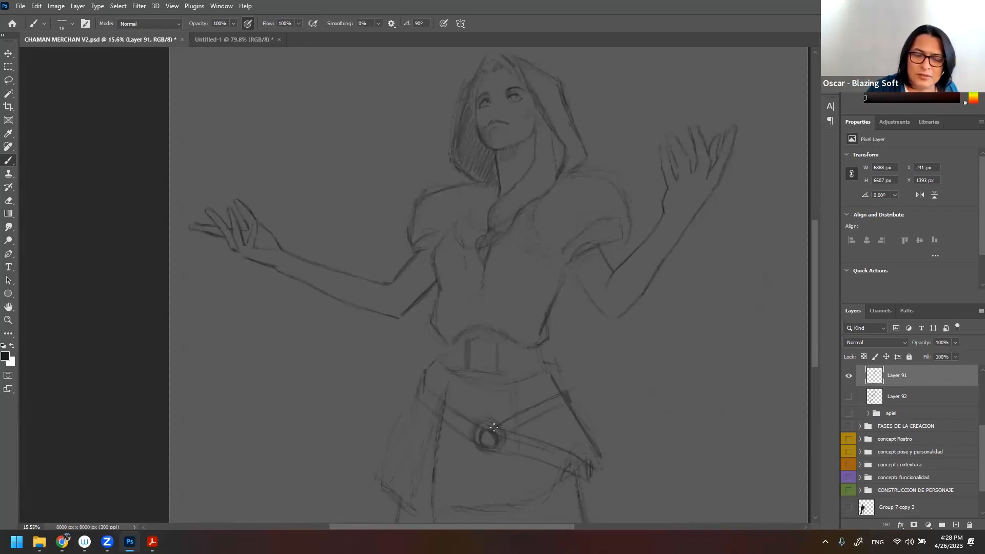
# - Add oval ornaments hanging from the skirt straps, reinforce the puffed shoulders, and draw an oval clasp on each side of the chest
pyautogui.moveTo(427, 424)
pyautogui.mouseDown()
pyautogui.moveTo(415, 447)
pyautogui.moveTo(430, 445)
pyautogui.moveTo(417, 403)
pyautogui.moveTo(399, 438)
pyautogui.moveTo(403, 418)
pyautogui.mouseUp()
pyautogui.moveTo(460, 438)
pyautogui.mouseDown()
pyautogui.moveTo(457, 462)
pyautogui.moveTo(456, 449)
pyautogui.moveTo(446, 457)
pyautogui.moveTo(463, 476)
pyautogui.moveTo(461, 451)
pyautogui.mouseUp()
pyautogui.moveTo(538, 418); pyautogui.dragTo(542, 460)
pyautogui.moveTo(544, 441); pyautogui.dragTo(562, 450)
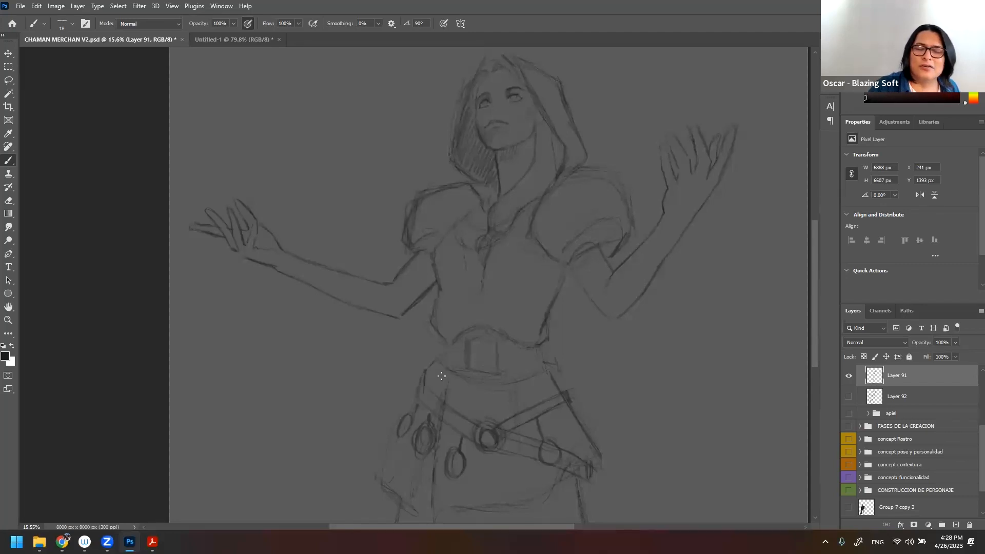
pyautogui.moveTo(458, 235)
pyautogui.mouseDown()
pyautogui.moveTo(462, 222)
pyautogui.moveTo(454, 237)
pyautogui.mouseUp()
pyautogui.moveTo(539, 220)
pyautogui.mouseDown()
pyautogui.moveTo(532, 236)
pyautogui.moveTo(539, 217)
pyautogui.mouseUp()
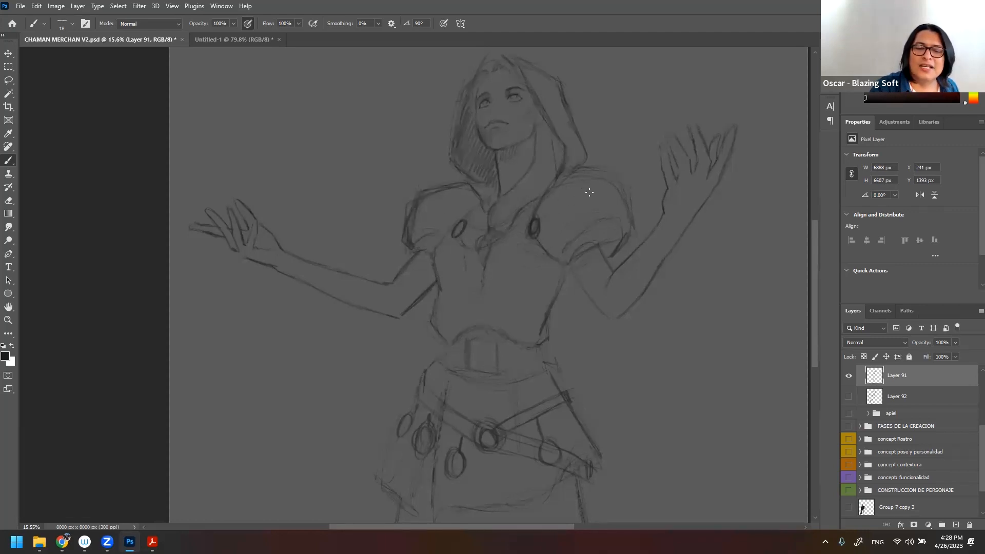
# - Set the foreground colour to light red and paint a narrow segmented shape with a three-pronged top beside the figure using a 75 px brush
pyautogui.press('z')
pyautogui.moveTo(675, 336)
pyautogui.mouseDown()
pyautogui.moveTo(530, 301)
pyautogui.moveTo(547, 305)
pyautogui.moveTo(556, 293)
pyautogui.mouseUp()
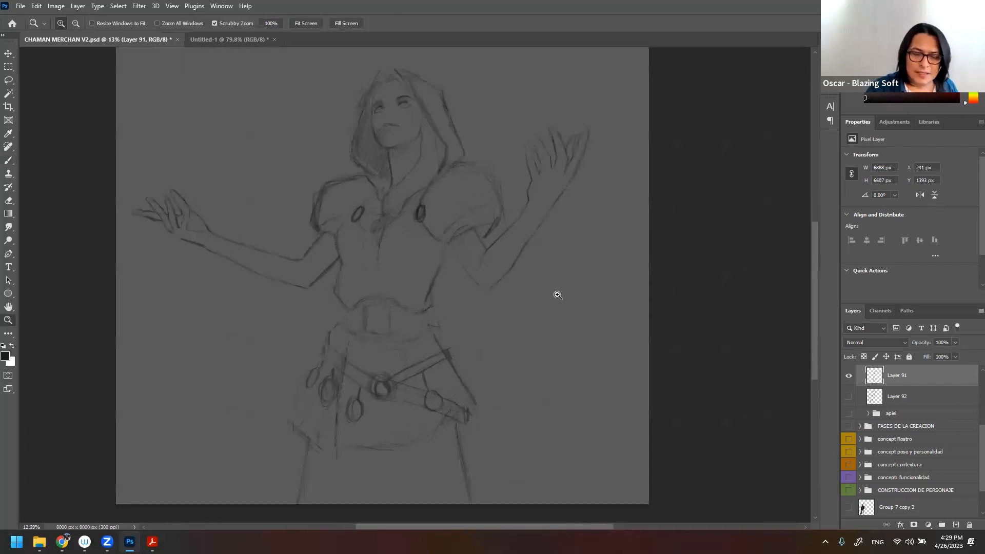
pyautogui.click(6, 359)
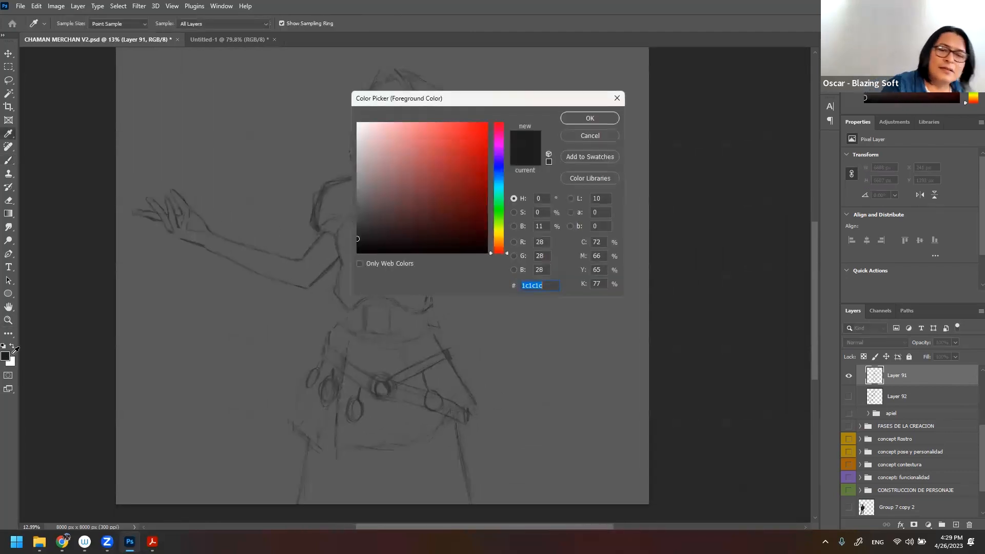
pyautogui.click(459, 138)
pyautogui.click(605, 119)
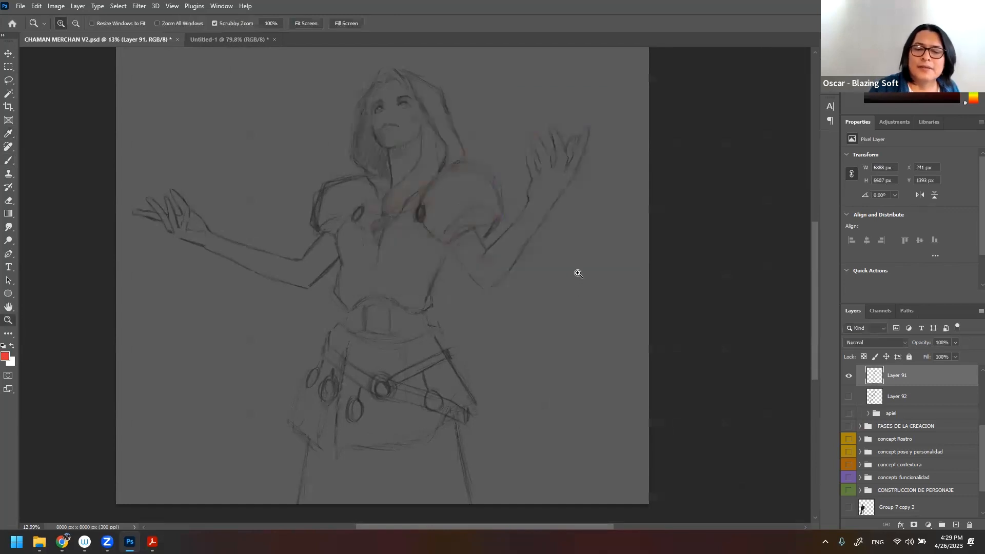
pyautogui.press('b')
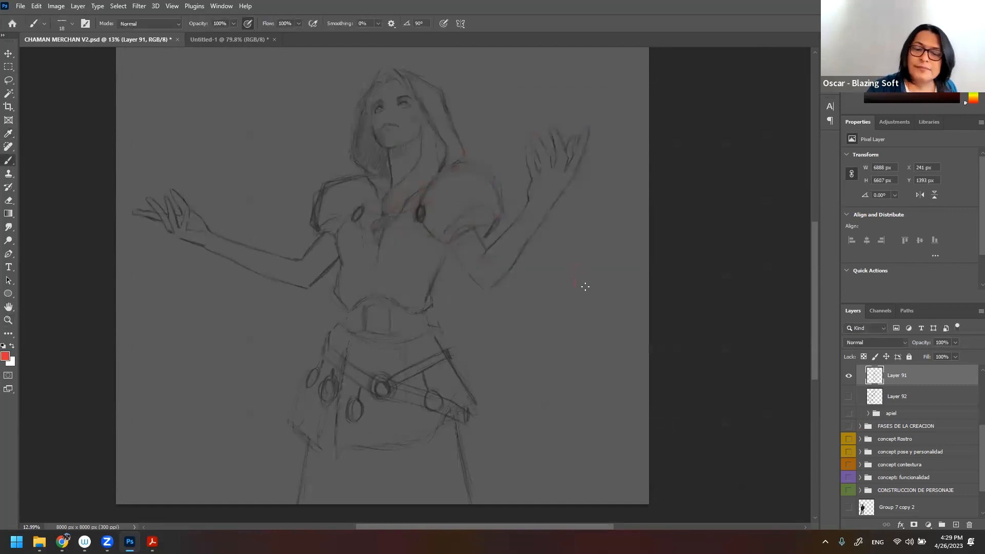
pyautogui.rightClick(584, 268)
pyautogui.press('Return')
pyautogui.moveTo(572, 269); pyautogui.dragTo(579, 268)
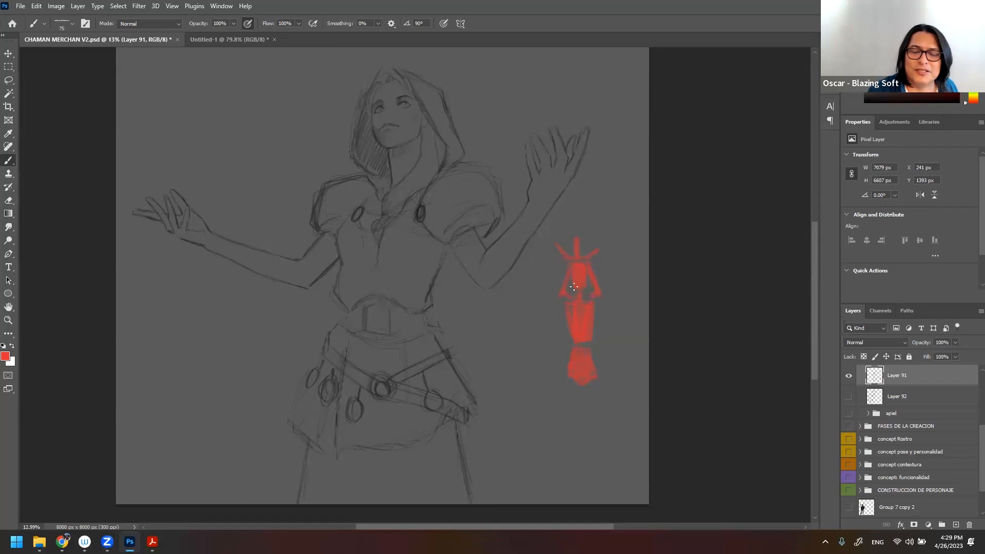
pyautogui.moveTo(372, 76)
pyautogui.mouseDown()
pyautogui.moveTo(353, 152)
pyautogui.moveTo(369, 170)
pyautogui.mouseUp()
pyautogui.moveTo(435, 129); pyautogui.dragTo(439, 134)
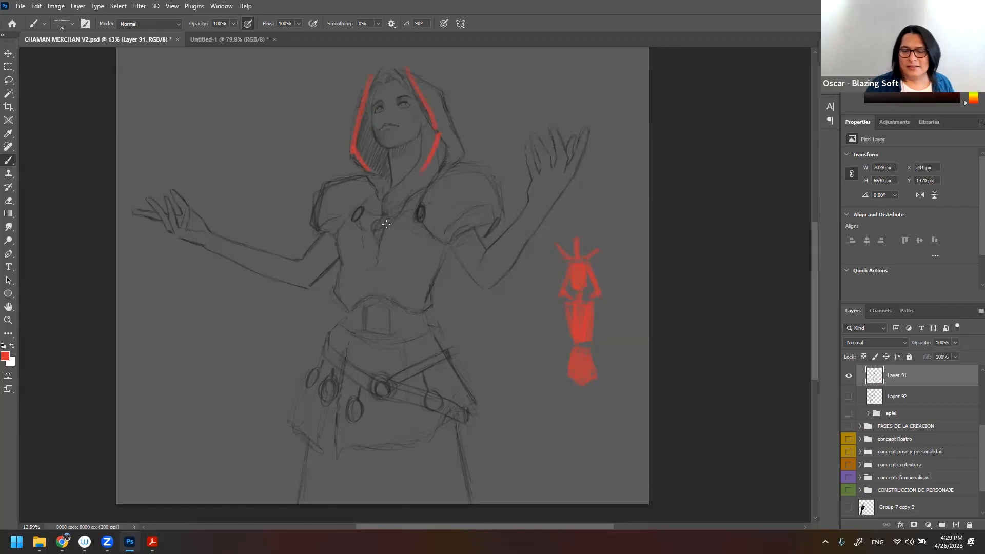
pyautogui.click(849, 376)
pyautogui.click(848, 376)
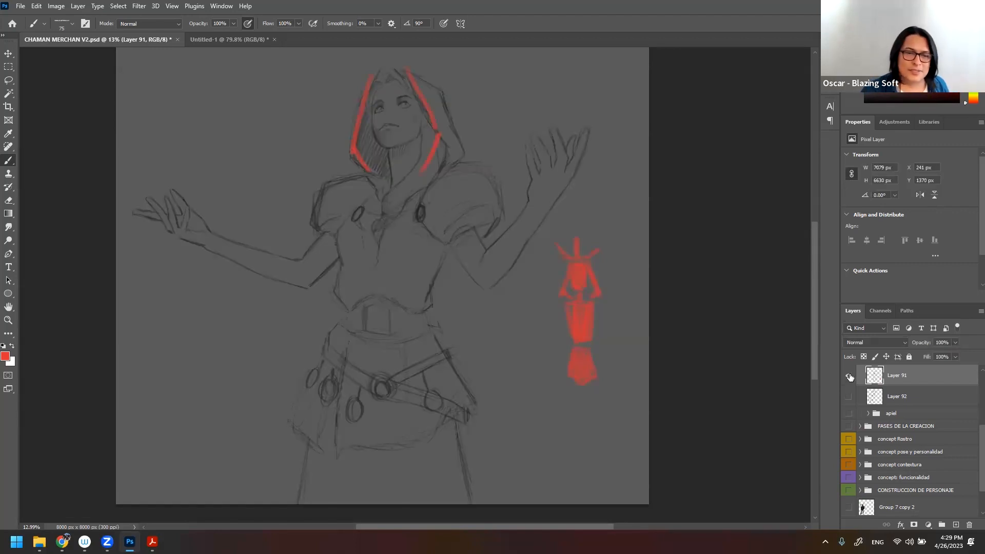
pyautogui.click(849, 377)
pyautogui.click(849, 377)
pyautogui.hotkey('ctrl', 'z')
pyautogui.hotkey('ctrl', 'z')
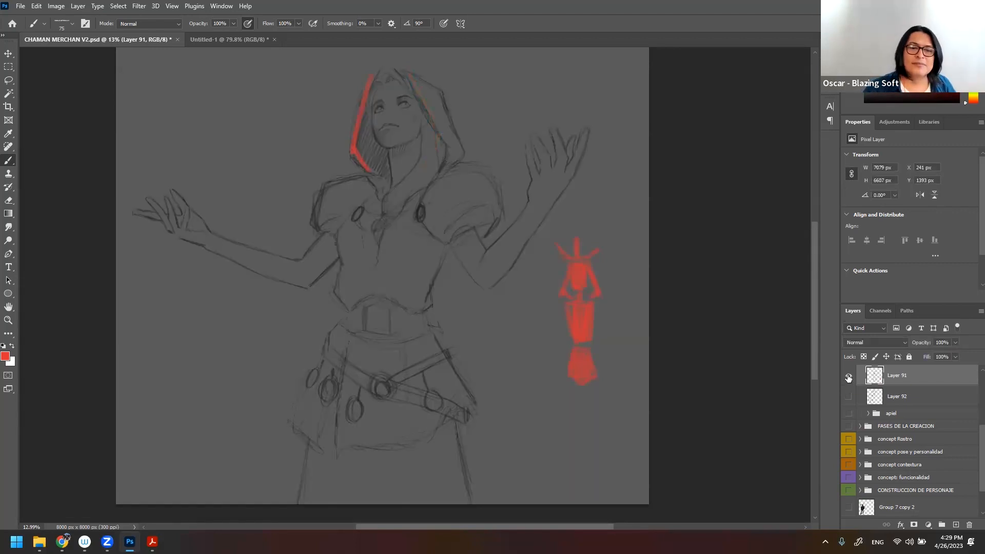
pyautogui.hotkey('ctrl', 'z')
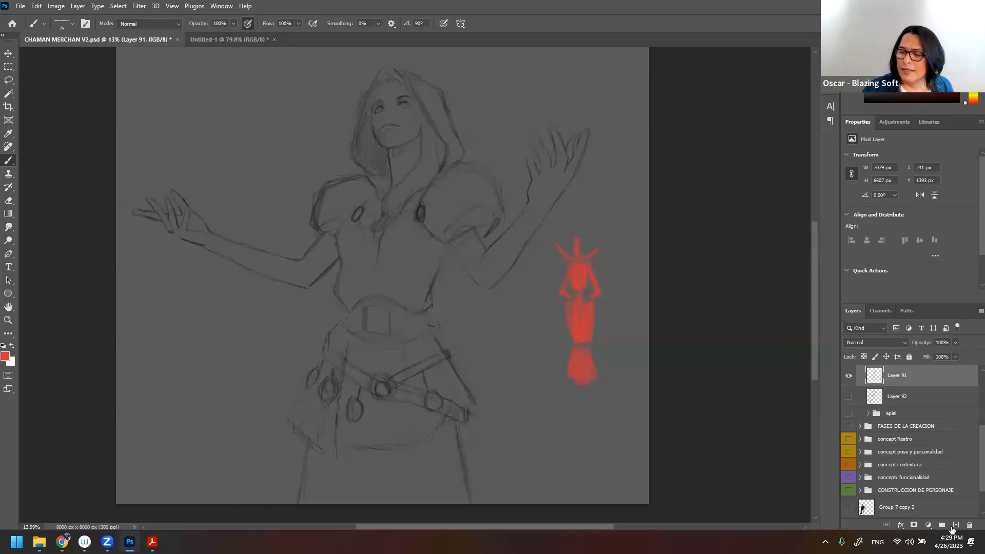
# - Create a new layer above Layer 91 and paint red lines along both edges of the figure's hood opening
pyautogui.hotkey('ctrl', 'shift', 'alt', 'n')
pyautogui.moveTo(406, 67); pyautogui.dragTo(446, 146)
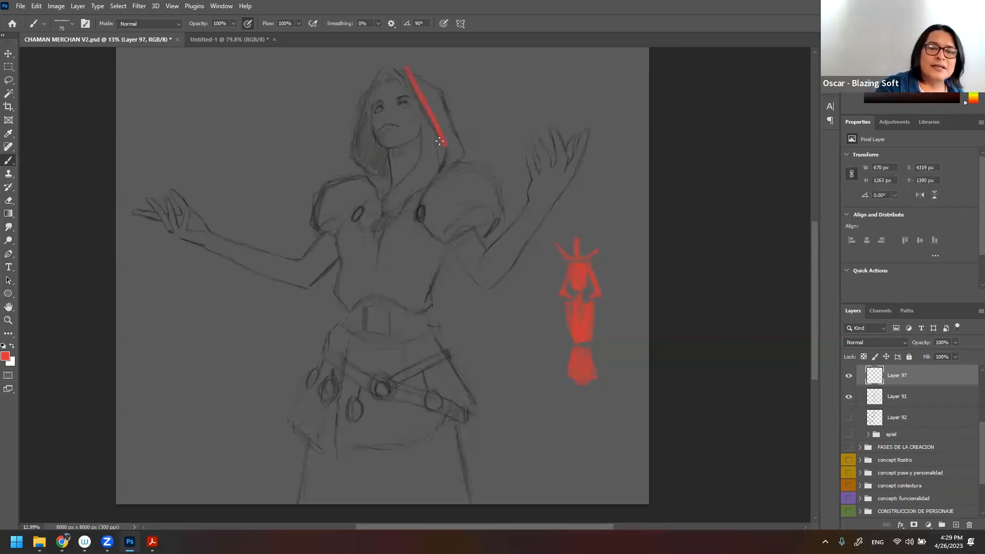
pyautogui.moveTo(370, 80); pyautogui.dragTo(351, 145)
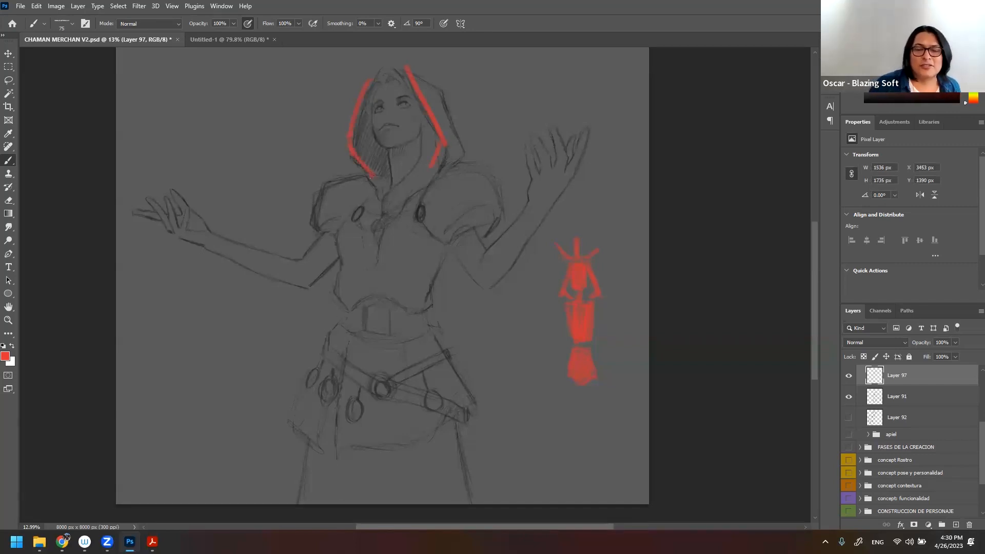
# - Extend the small red figure with angular shoulder pieces, a skirt and two legs, and erase around the feet to shape them
pyautogui.moveTo(568, 272); pyautogui.dragTo(576, 300)
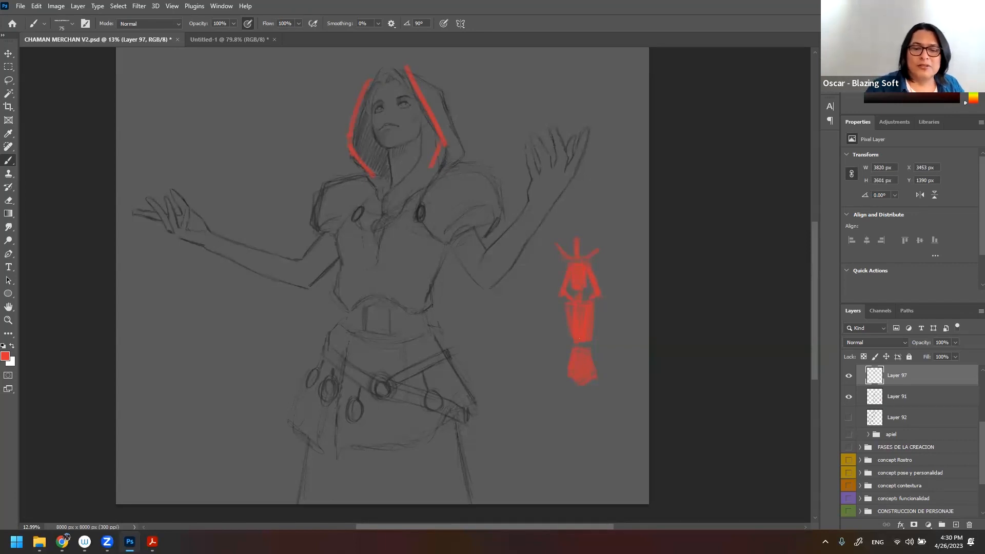
pyautogui.moveTo(548, 314); pyautogui.dragTo(558, 307)
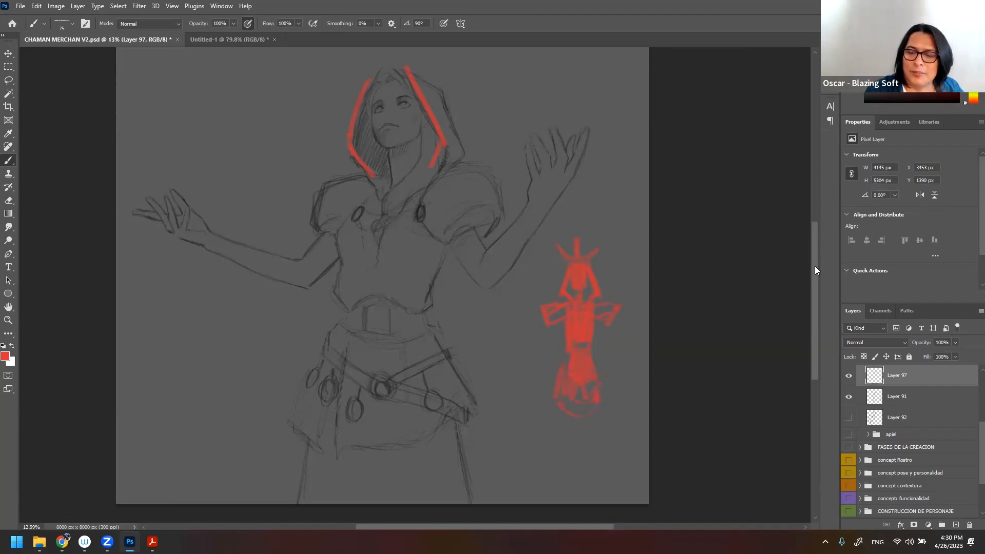
pyautogui.scroll(-3, 564, 318)
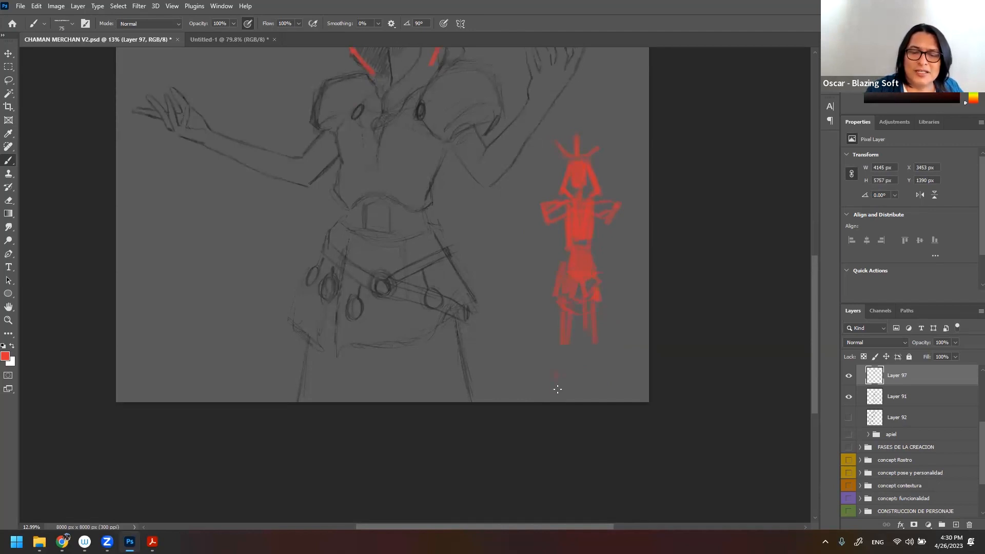
pyautogui.moveTo(601, 394); pyautogui.dragTo(591, 323)
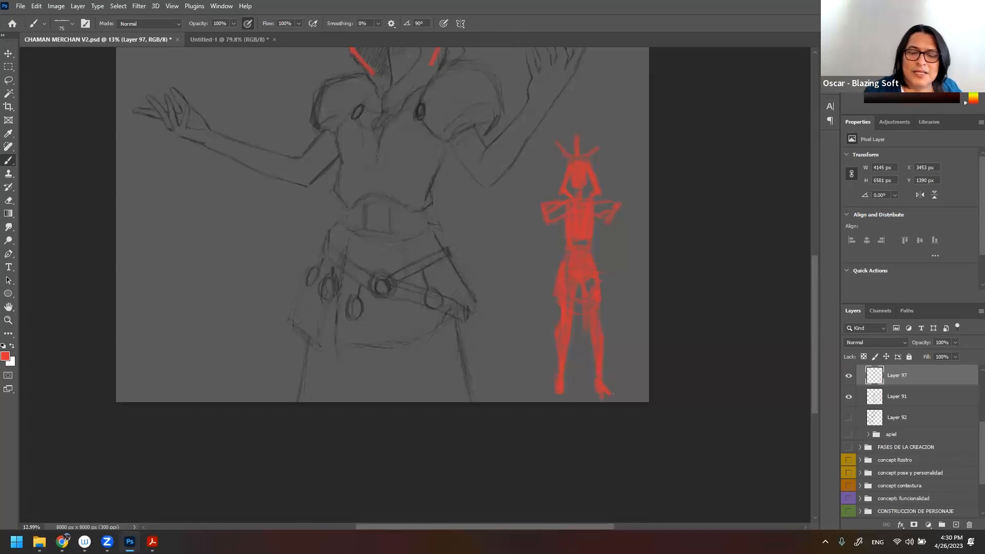
pyautogui.press('e')
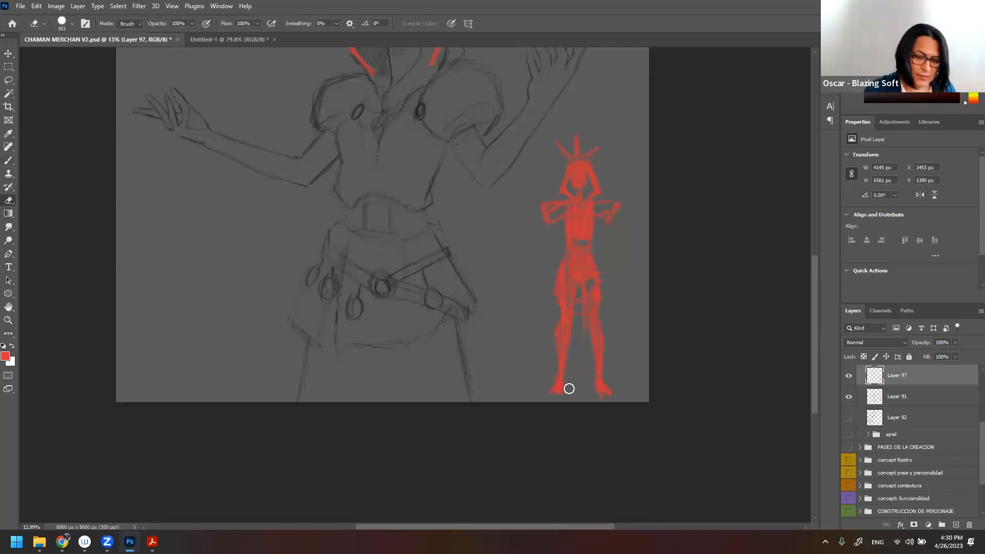
pyautogui.moveTo(561, 399)
pyautogui.mouseDown()
pyautogui.moveTo(575, 381)
pyautogui.moveTo(599, 396)
pyautogui.mouseUp()
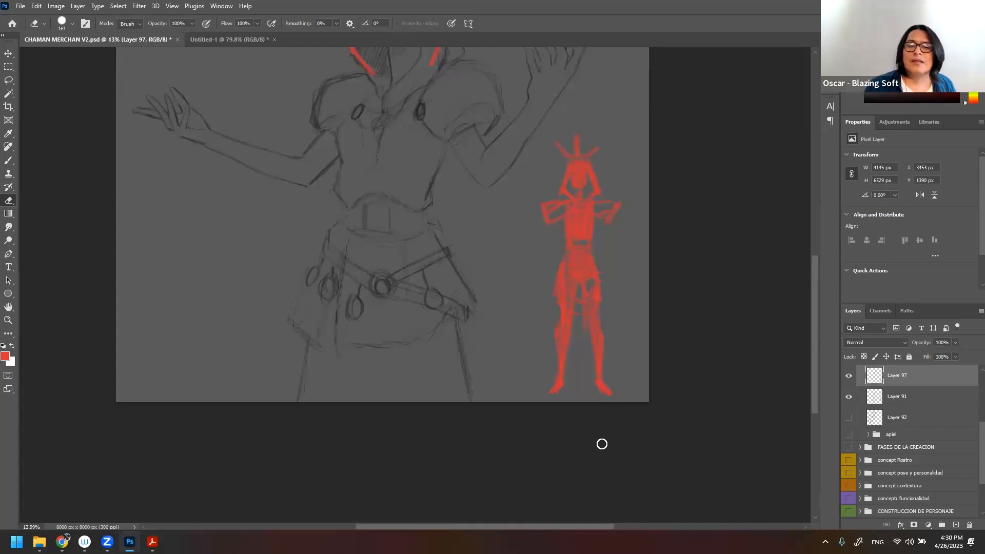
# - Paint arms on the small red figure and long thin lines descending from both forearms alongside the legs
pyautogui.press('b')
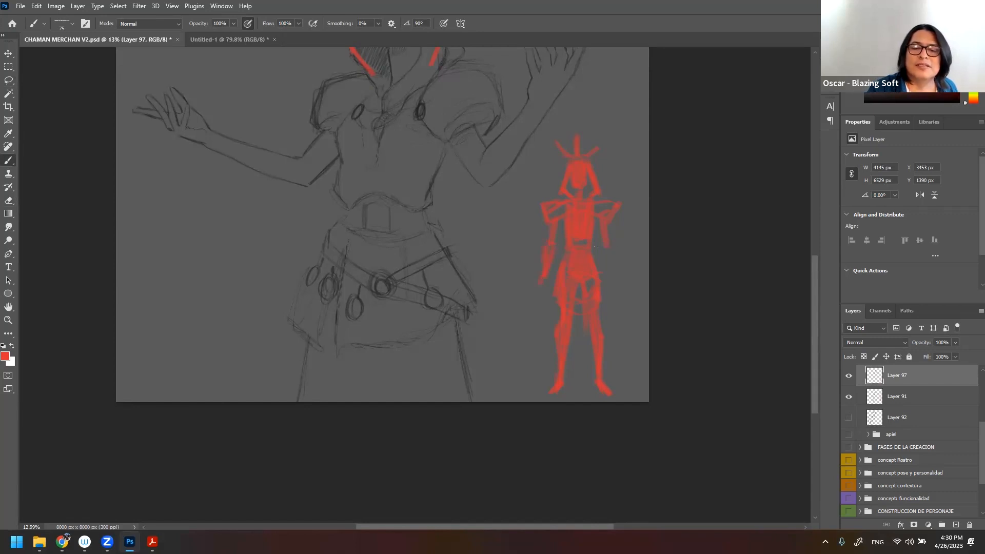
pyautogui.moveTo(607, 246); pyautogui.dragTo(615, 260)
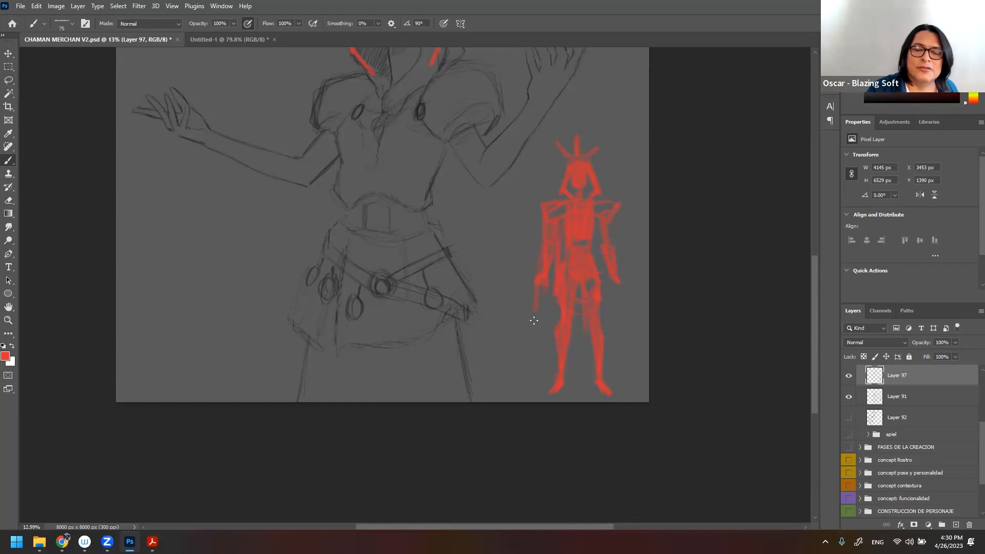
pyautogui.moveTo(616, 266); pyautogui.dragTo(631, 377)
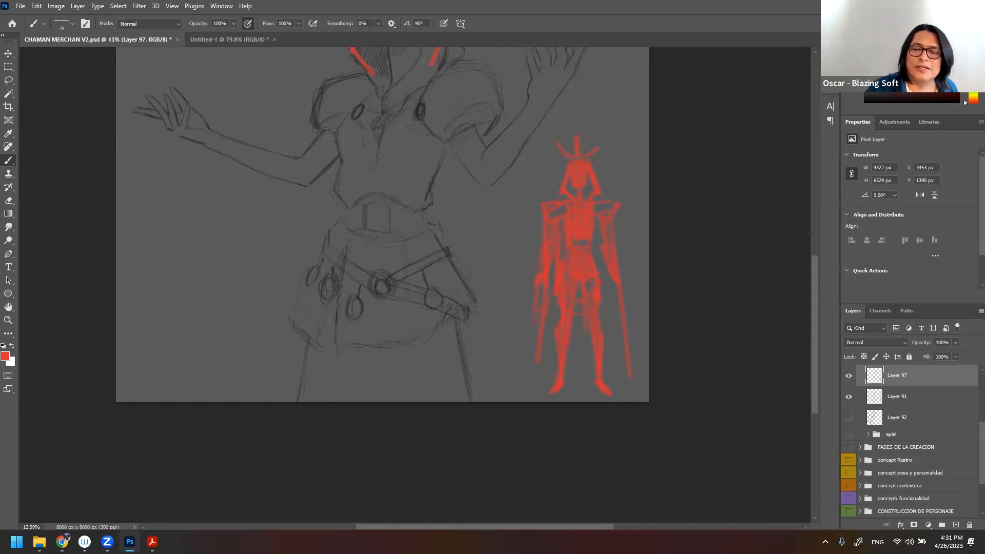
# - Change the foreground colour to teal and paint a curved row of belt accents across the small red figure's hips
pyautogui.click(5, 356)
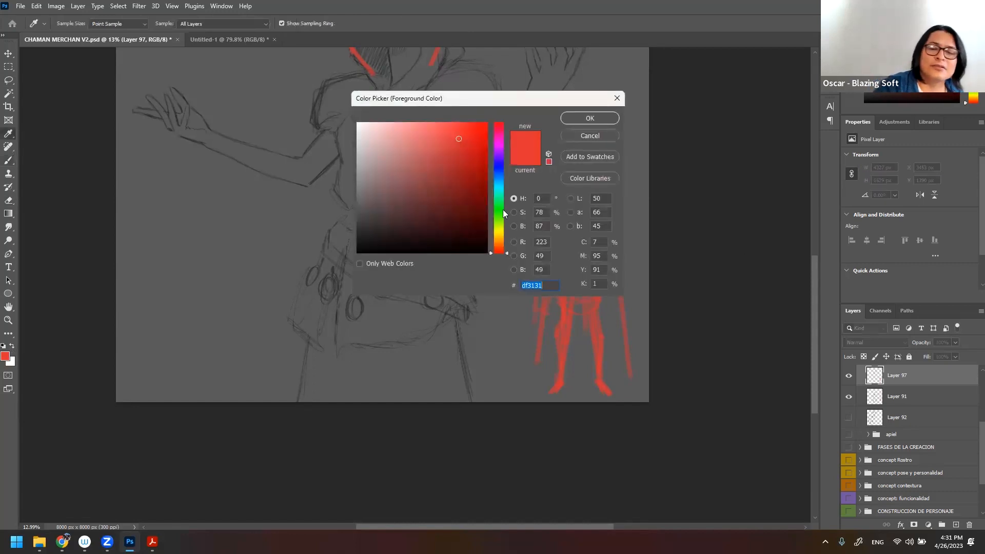
pyautogui.click(499, 191)
pyautogui.click(595, 116)
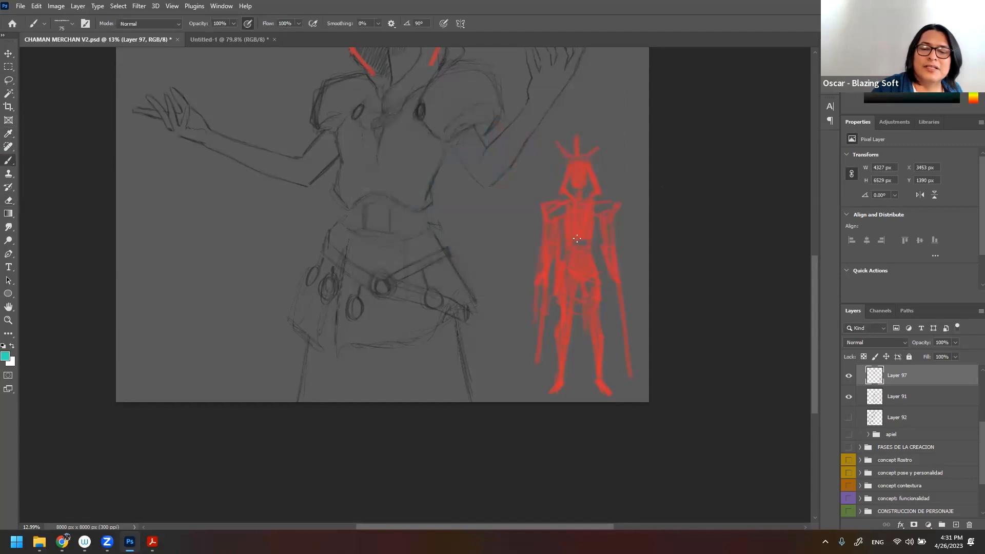
pyautogui.click(562, 276)
pyautogui.click(573, 286)
pyautogui.click(586, 284)
pyautogui.click(597, 281)
pyautogui.moveTo(559, 261)
pyautogui.mouseDown()
pyautogui.moveTo(578, 284)
pyautogui.moveTo(599, 280)
pyautogui.mouseUp()
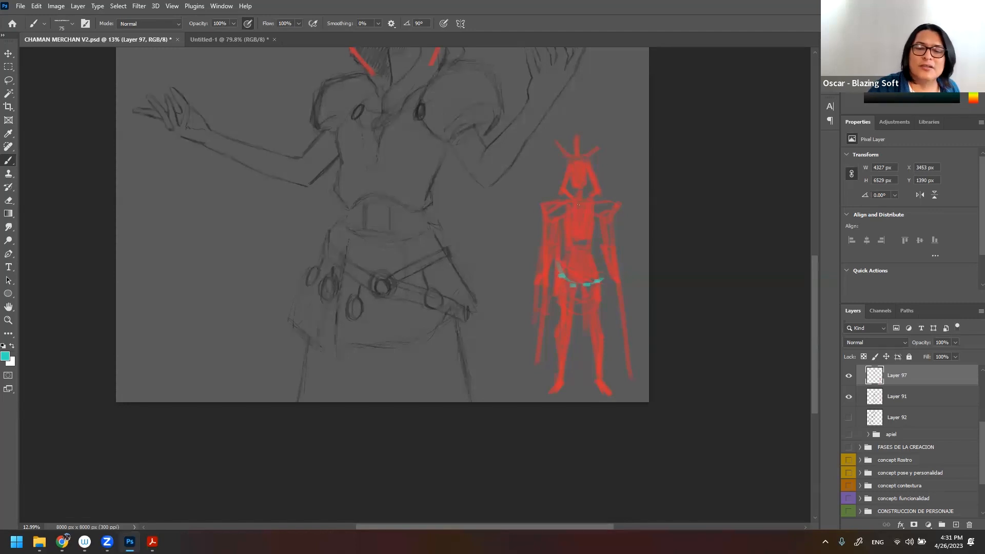
# - Add teal accents to the small figure: one shoulder outline, a diagonal chest strap, bands on the torso and a forehead line
pyautogui.moveTo(545, 202)
pyautogui.mouseDown()
pyautogui.moveTo(556, 222)
pyautogui.moveTo(568, 206)
pyautogui.moveTo(547, 199)
pyautogui.moveTo(567, 197)
pyautogui.mouseUp()
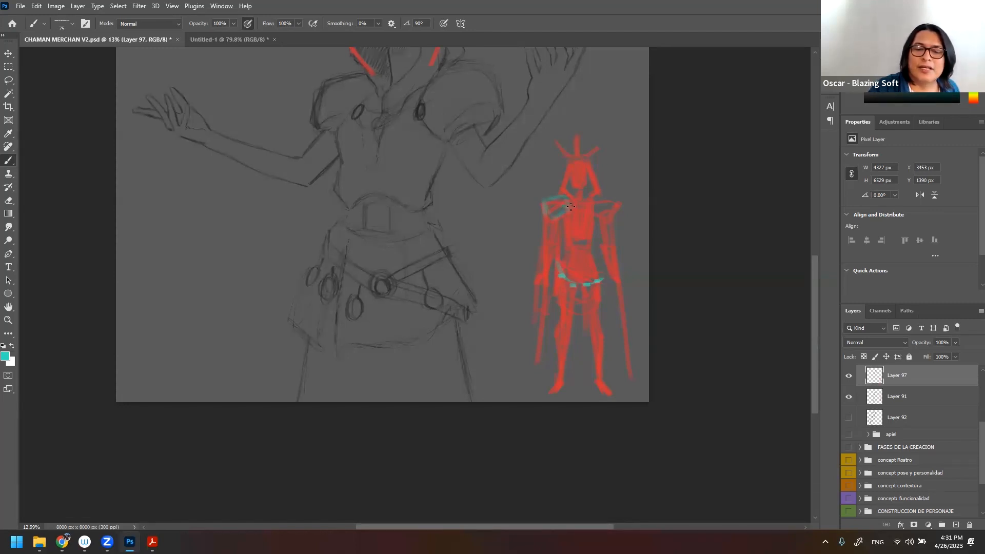
pyautogui.moveTo(561, 205)
pyautogui.mouseDown()
pyautogui.moveTo(597, 219)
pyautogui.moveTo(586, 245)
pyautogui.mouseUp()
pyautogui.moveTo(572, 167); pyautogui.dragTo(584, 166)
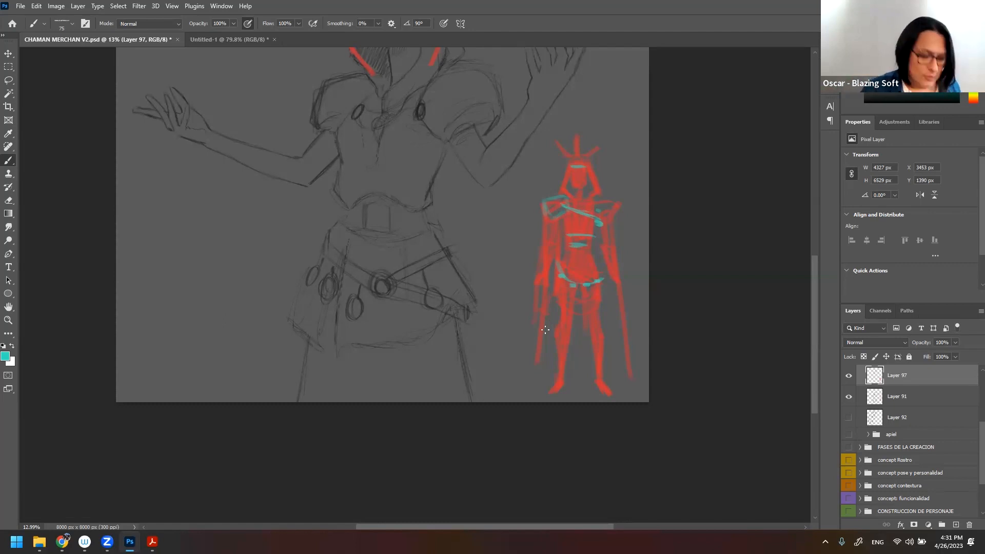
pyautogui.press('z')
pyautogui.moveTo(582, 256)
pyautogui.mouseDown()
pyautogui.moveTo(521, 268)
pyautogui.moveTo(533, 266)
pyautogui.mouseUp()
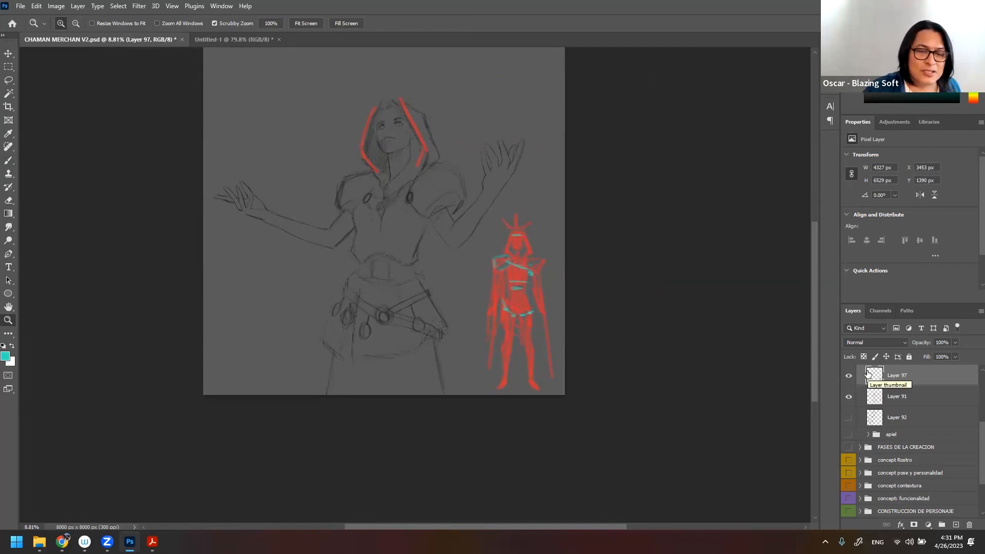
pyautogui.click(532, 237)
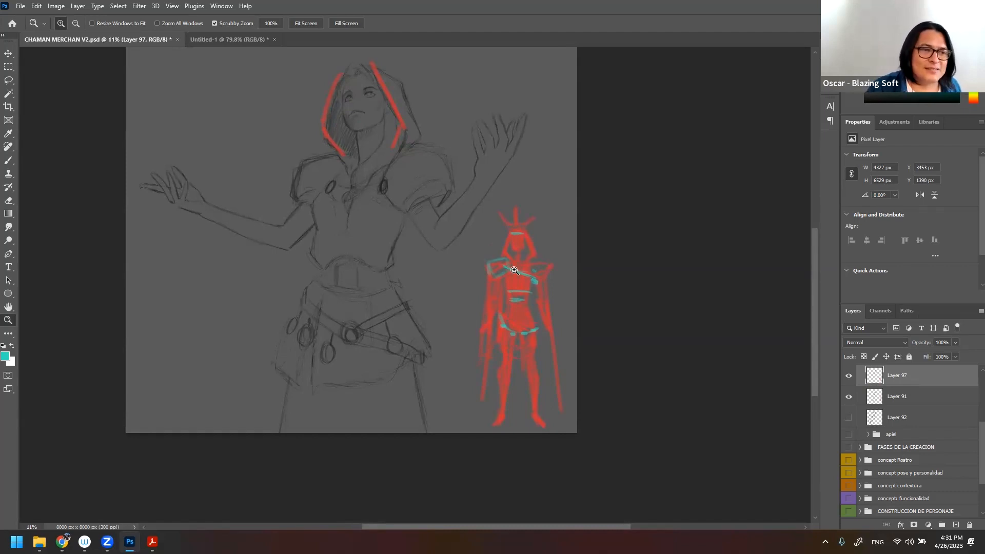
pyautogui.scroll(-1, 524, 247)
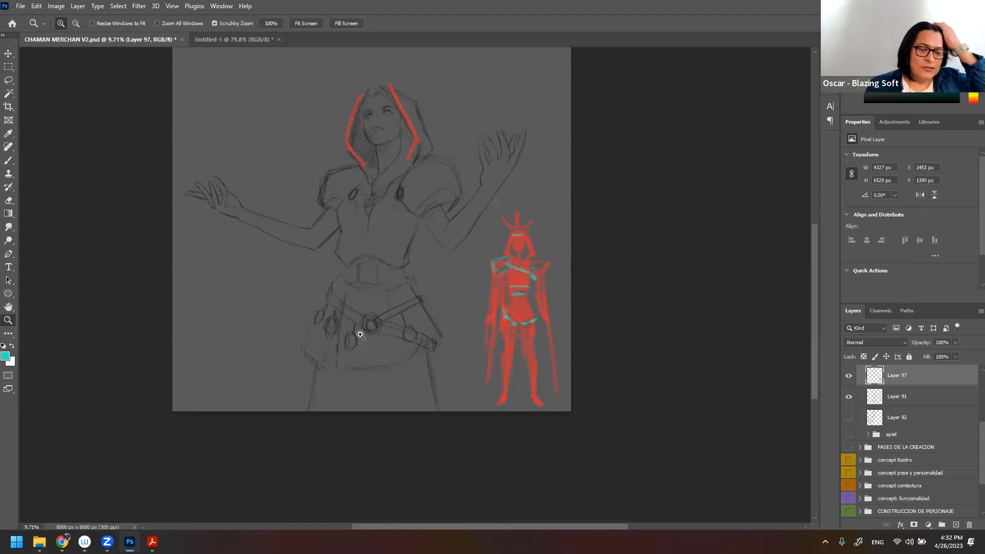
# - Hide Layer 97 and, on Layer 91 with near-black #141414, fill in the shadow between the neck and the hood's inner edge
pyautogui.click(849, 378)
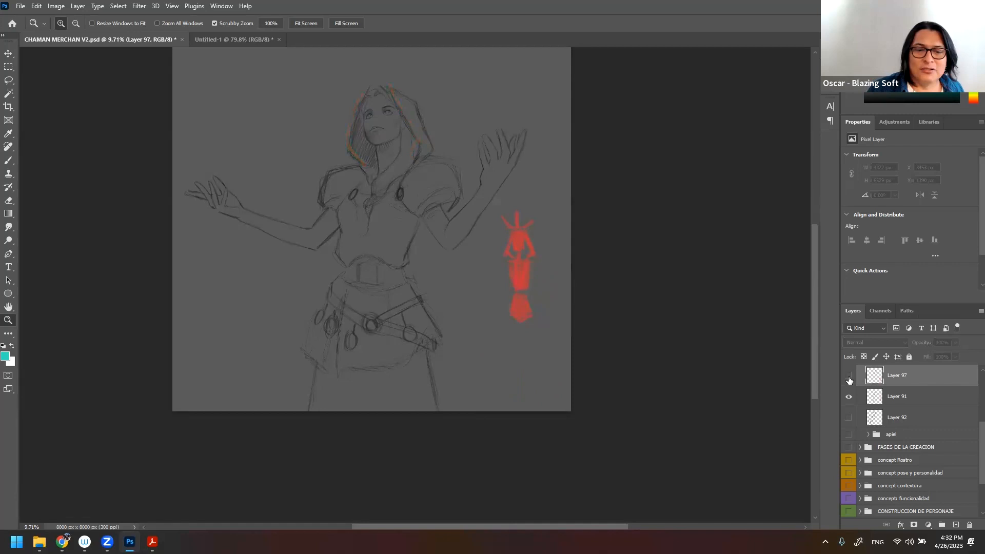
pyautogui.click(902, 390)
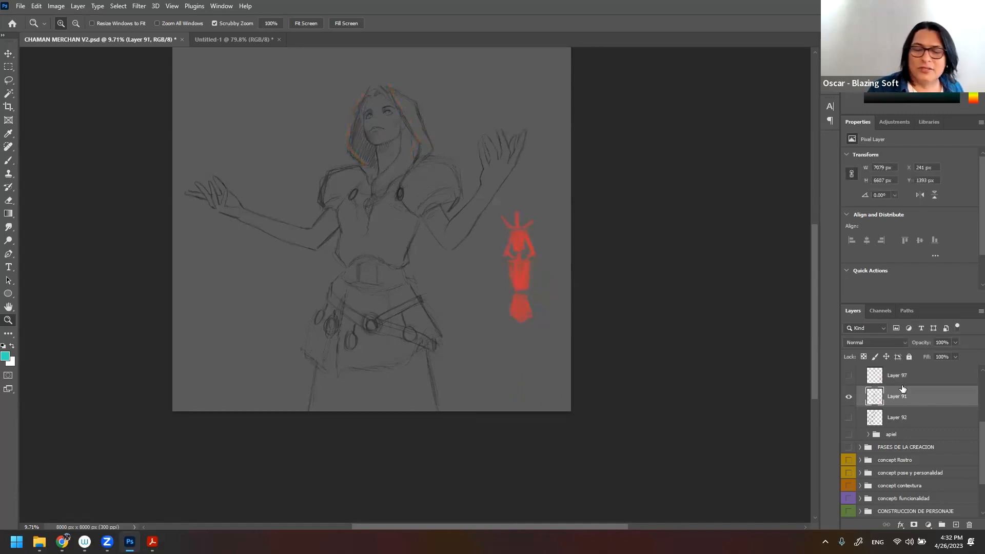
pyautogui.click(5, 355)
pyautogui.click(358, 243)
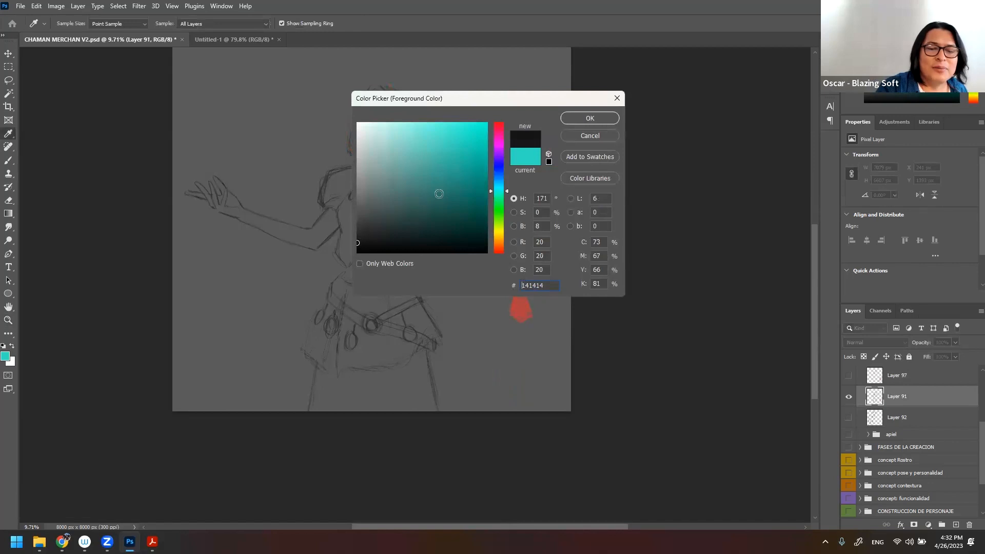
pyautogui.click(589, 117)
pyautogui.press('z')
pyautogui.moveTo(406, 132); pyautogui.dragTo(521, 279)
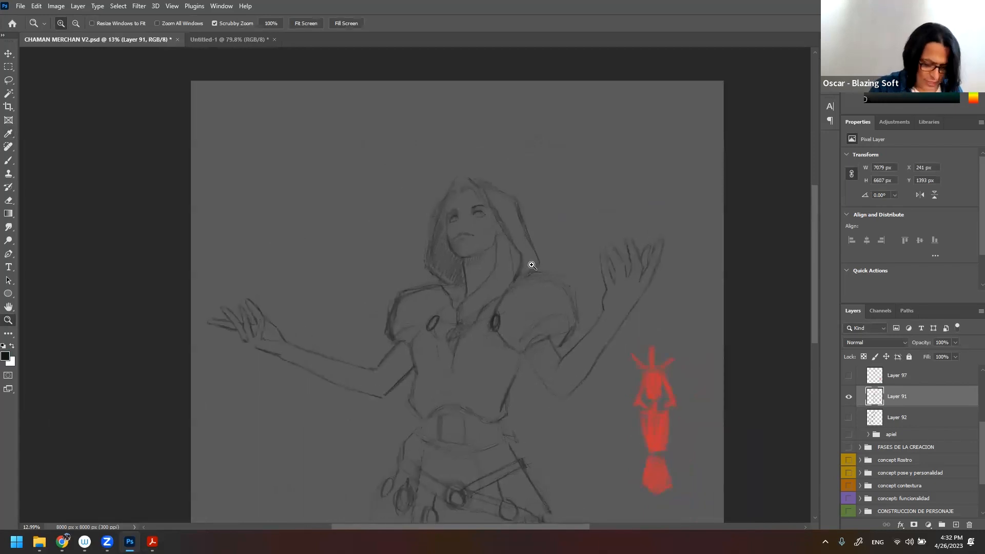
pyautogui.press('b')
pyautogui.moveTo(503, 250); pyautogui.dragTo(516, 268)
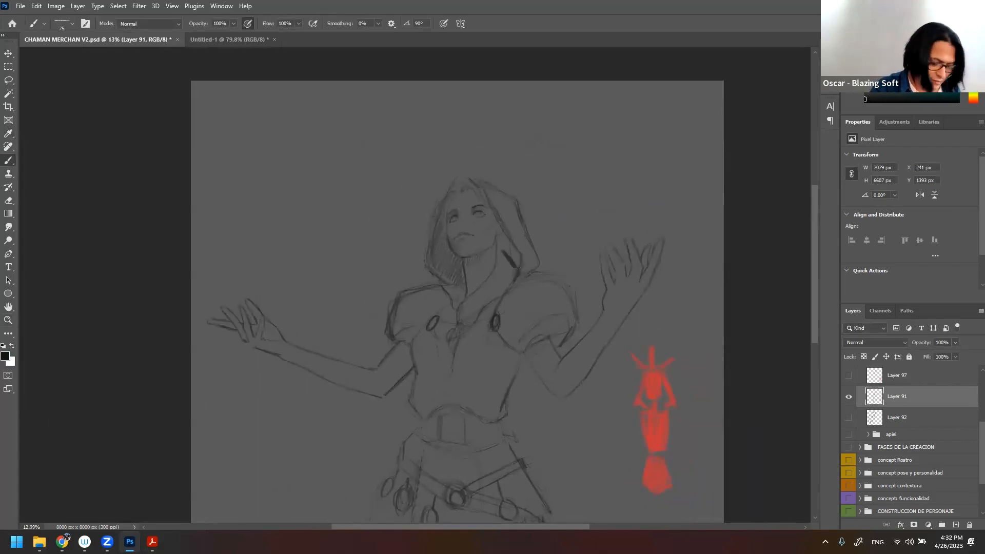
pyautogui.moveTo(511, 251)
pyautogui.mouseDown()
pyautogui.moveTo(518, 268)
pyautogui.moveTo(505, 231)
pyautogui.mouseUp()
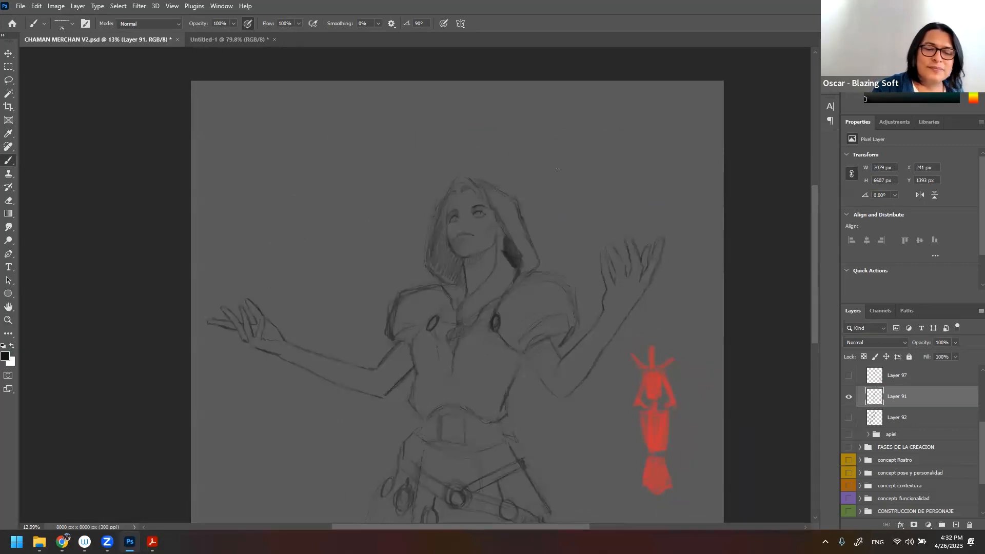
# - Darken the outlines of both puffed sleeves and add fold lines around their clasps and gathered cuffs
pyautogui.moveTo(399, 292); pyautogui.dragTo(390, 341)
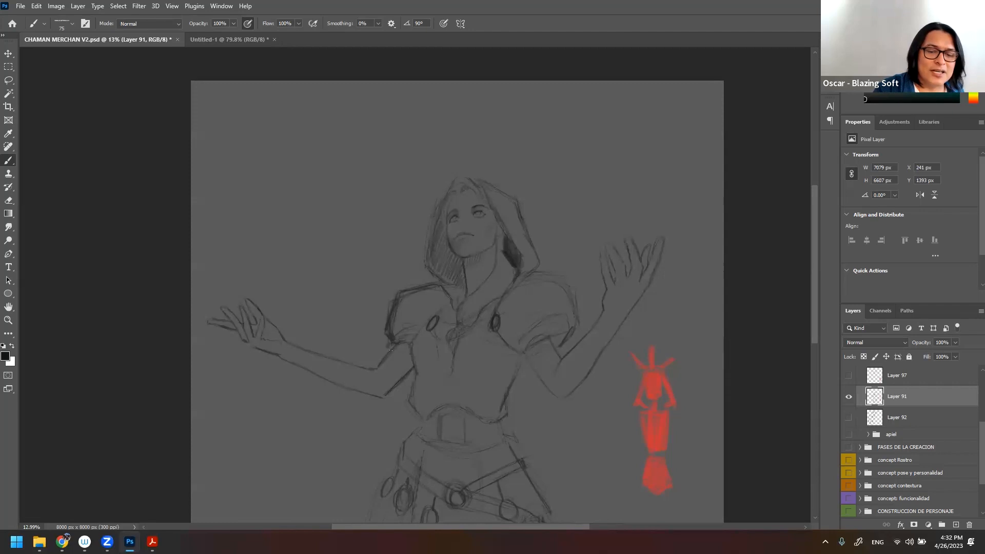
pyautogui.moveTo(387, 352)
pyautogui.mouseDown()
pyautogui.moveTo(424, 339)
pyautogui.moveTo(429, 322)
pyautogui.mouseUp()
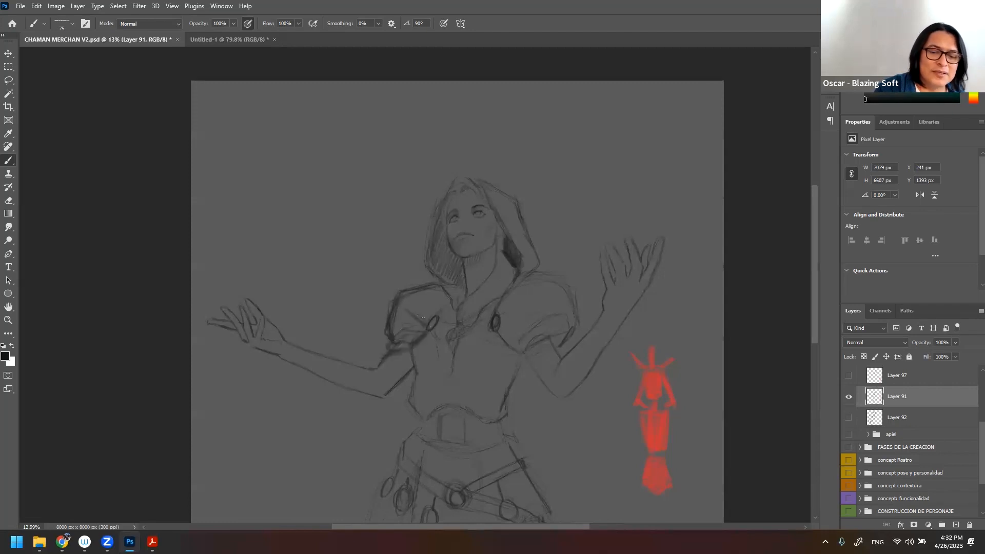
pyautogui.moveTo(499, 309)
pyautogui.mouseDown()
pyautogui.moveTo(521, 311)
pyautogui.moveTo(498, 329)
pyautogui.moveTo(528, 327)
pyautogui.moveTo(489, 320)
pyautogui.moveTo(515, 298)
pyautogui.moveTo(497, 302)
pyautogui.moveTo(493, 333)
pyautogui.mouseUp()
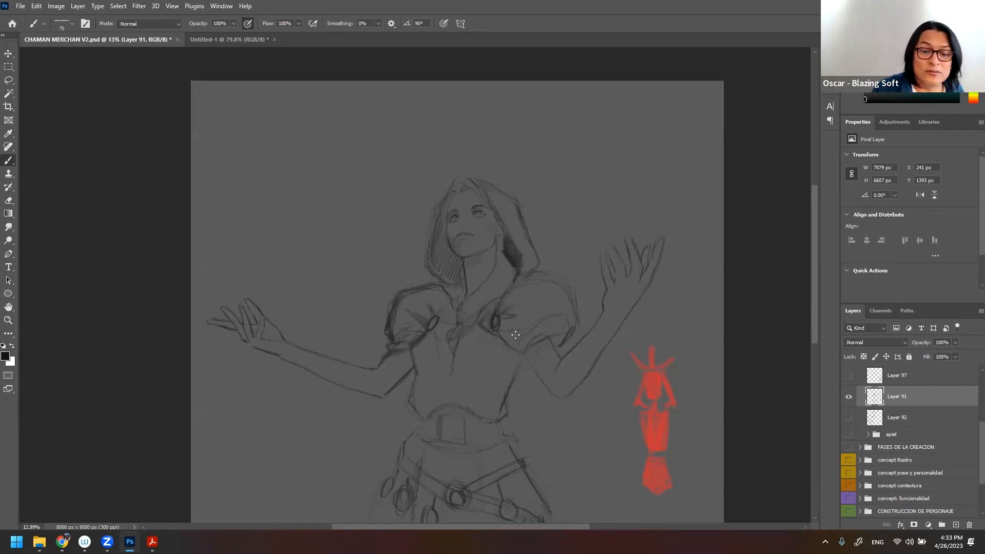
pyautogui.moveTo(514, 342)
pyautogui.mouseDown()
pyautogui.moveTo(566, 347)
pyautogui.moveTo(521, 333)
pyautogui.moveTo(563, 327)
pyautogui.mouseUp()
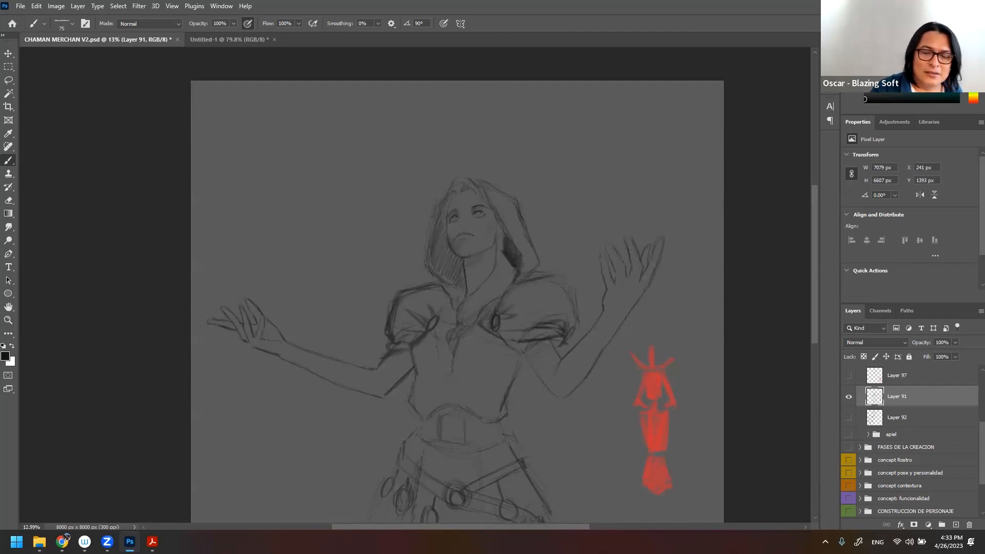
pyautogui.moveTo(573, 295); pyautogui.dragTo(576, 330)
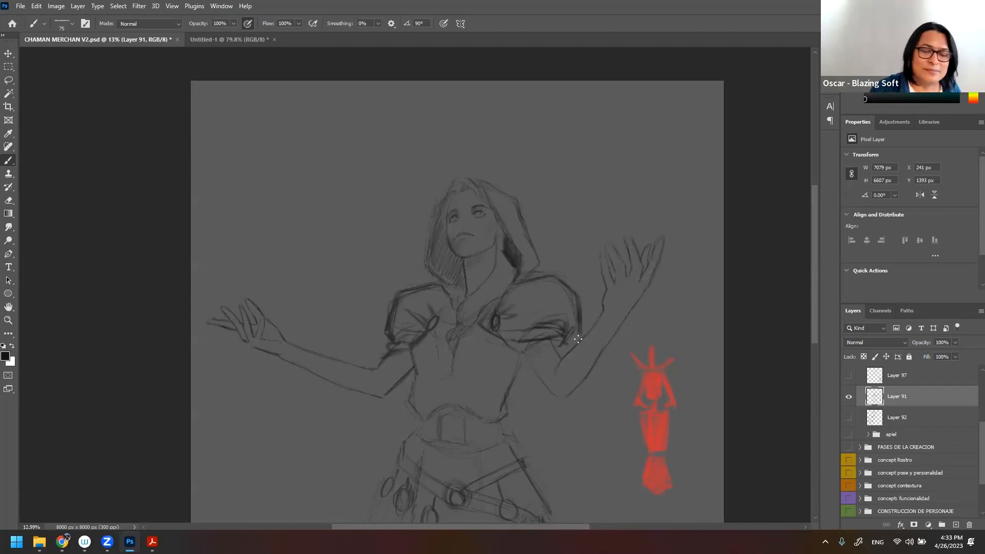
# - Draw the long cape edges falling from beneath both arms and flaring outward toward the bottom of the canvas
pyautogui.moveTo(578, 396); pyautogui.dragTo(582, 409)
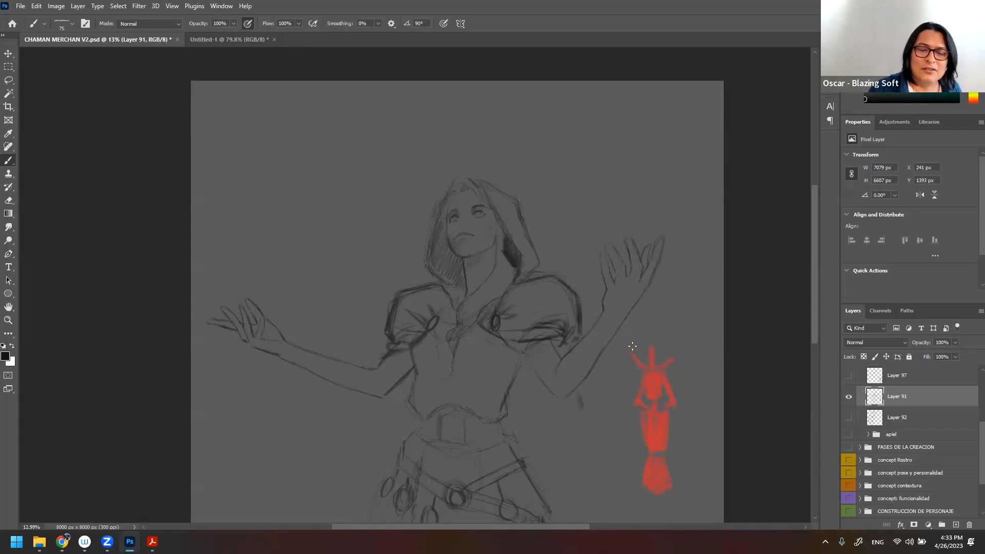
pyautogui.moveTo(590, 368)
pyautogui.mouseDown()
pyautogui.moveTo(562, 248)
pyautogui.moveTo(550, 252)
pyautogui.moveTo(552, 309)
pyautogui.moveTo(590, 384)
pyautogui.moveTo(606, 452)
pyautogui.mouseUp()
pyautogui.moveTo(552, 255); pyautogui.dragTo(555, 320)
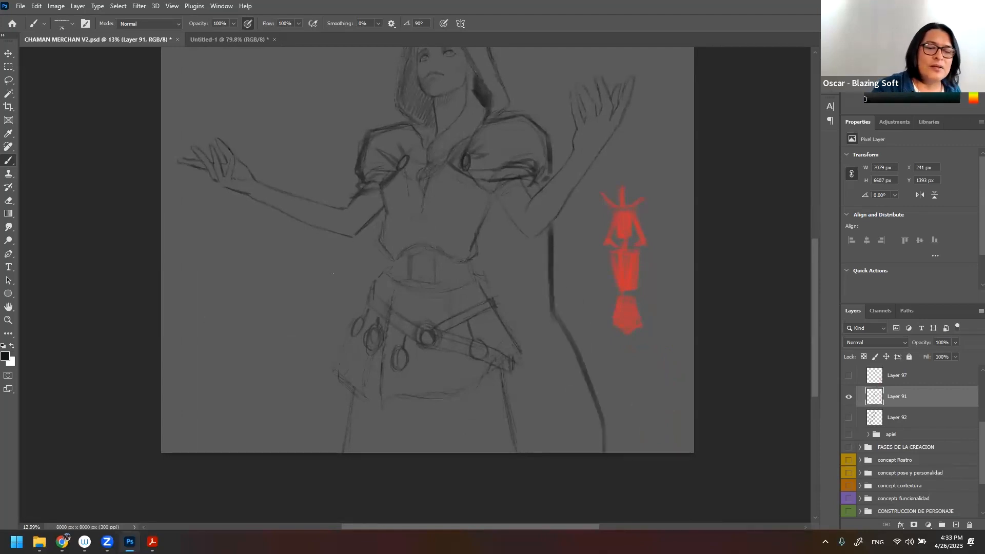
pyautogui.moveTo(380, 188)
pyautogui.mouseDown()
pyautogui.moveTo(342, 208)
pyautogui.moveTo(213, 429)
pyautogui.mouseUp()
pyautogui.moveTo(322, 244); pyautogui.dragTo(316, 260)
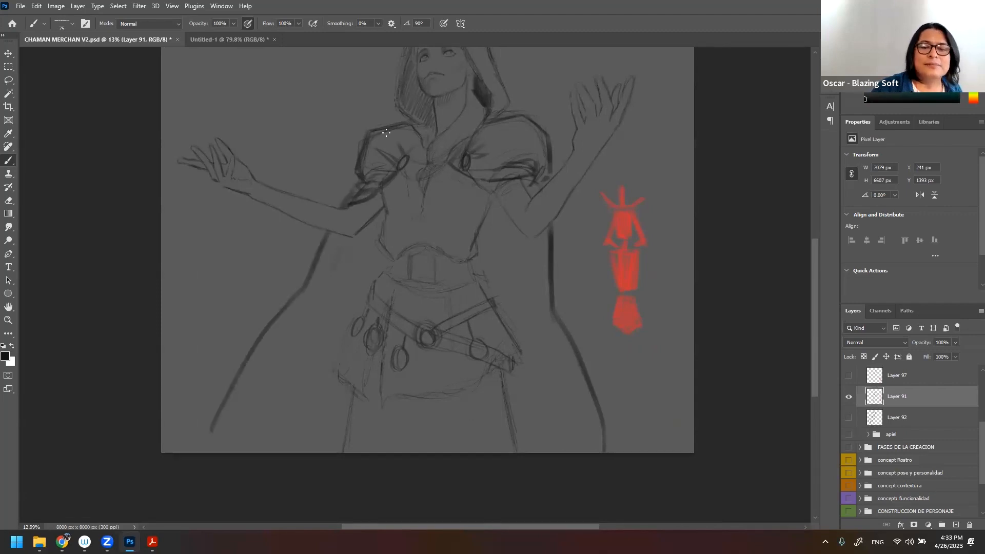
# - Reinforce the contours of the torso, hips and skirt, and thicken the line of one leg below the hem
pyautogui.moveTo(386, 218)
pyautogui.mouseDown()
pyautogui.moveTo(390, 254)
pyautogui.moveTo(331, 368)
pyautogui.moveTo(337, 382)
pyautogui.mouseUp()
pyautogui.moveTo(484, 222); pyautogui.dragTo(466, 272)
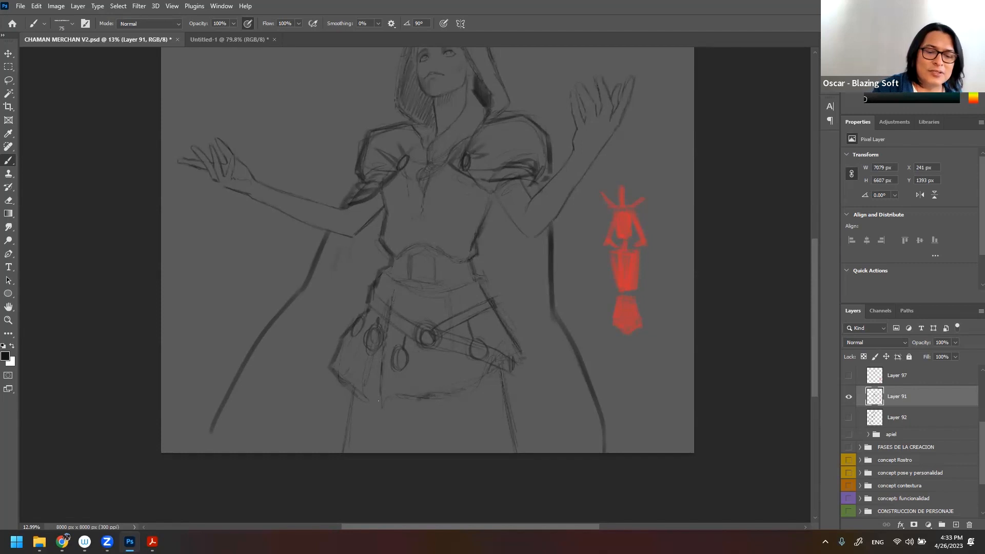
pyautogui.moveTo(502, 383); pyautogui.dragTo(515, 451)
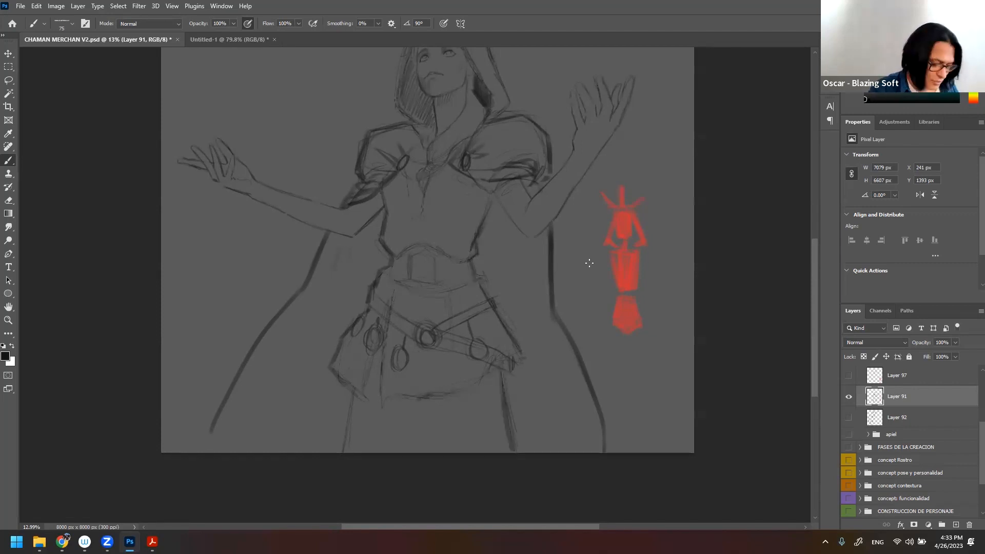
# - Show Layer 94 with the bearded man in a long coat and move the figure down, farther from the hooded sketch's face
pyautogui.press('z')
pyautogui.moveTo(497, 284); pyautogui.dragTo(444, 288)
pyautogui.moveTo(508, 266); pyautogui.dragTo(459, 258)
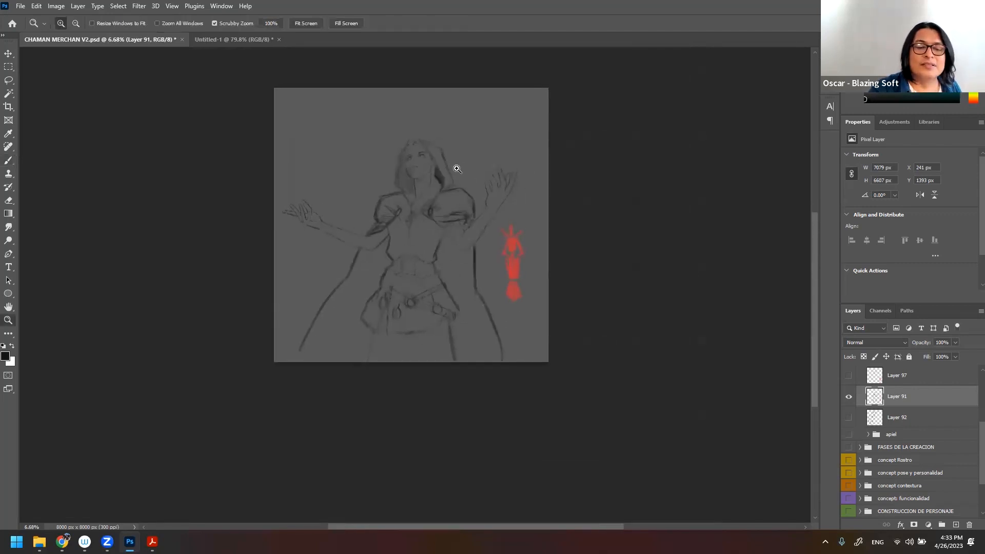
pyautogui.moveTo(455, 168); pyautogui.dragTo(483, 162)
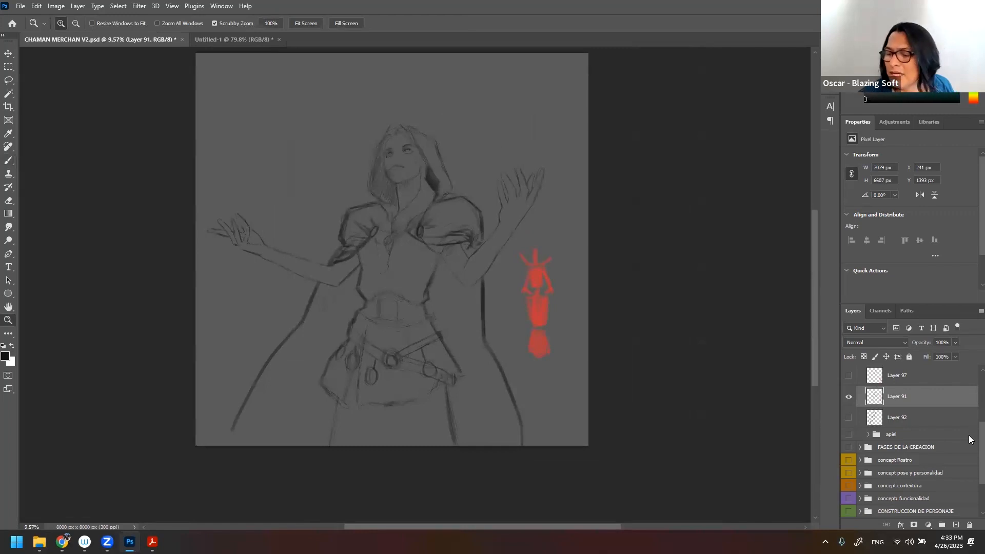
pyautogui.scroll(4, 861, 400)
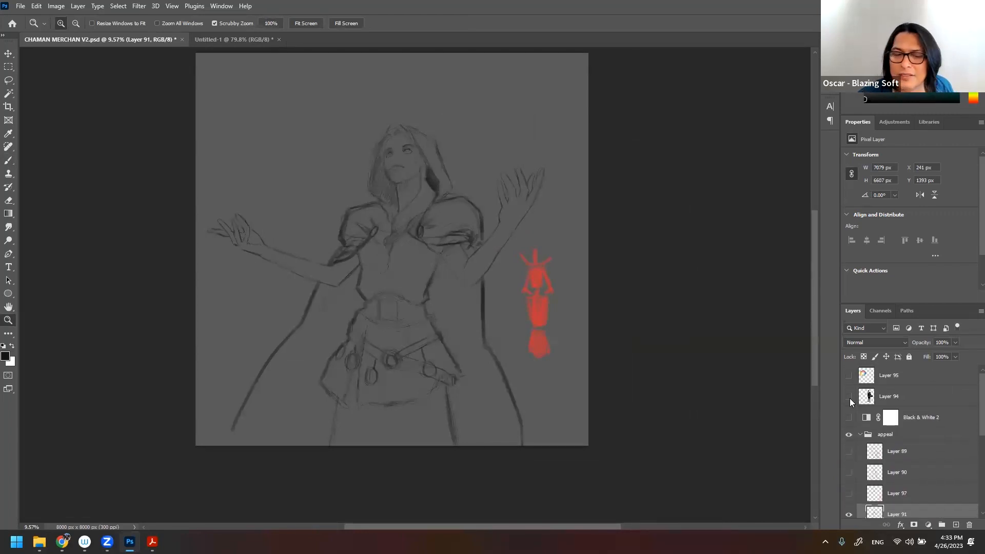
pyautogui.click(849, 396)
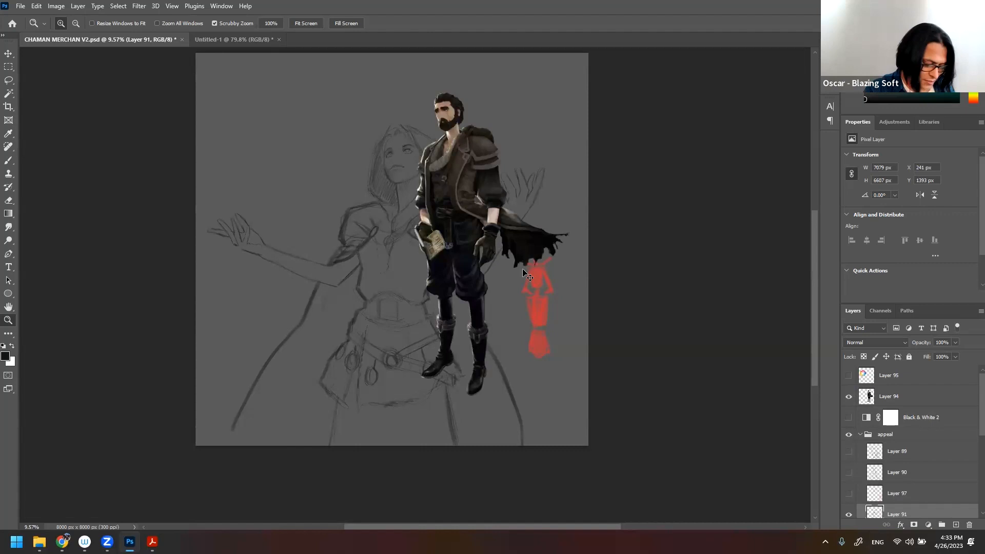
pyautogui.hotkey('ctrl', 't')
pyautogui.click(905, 404)
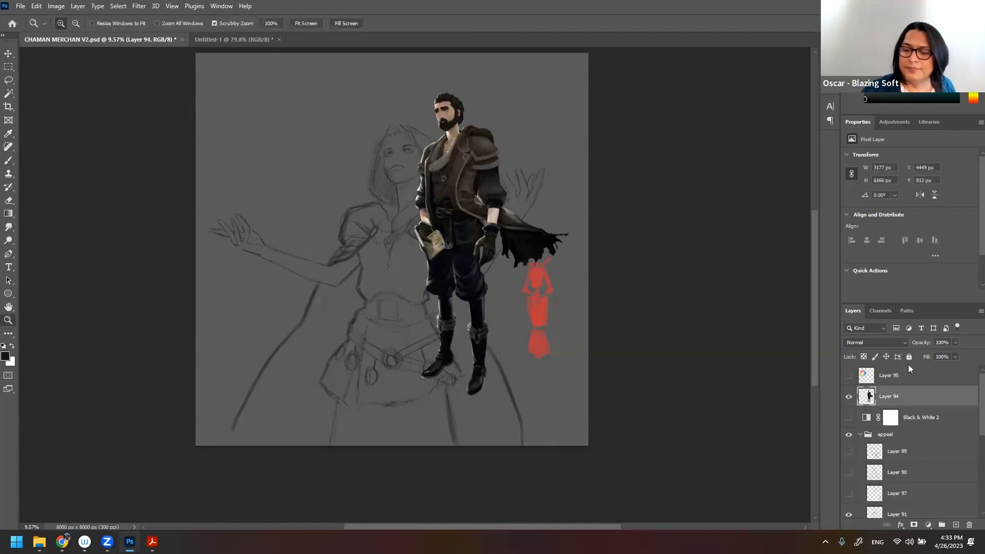
pyautogui.hotkey('ctrl', 't')
pyautogui.moveTo(479, 245); pyautogui.dragTo(507, 282)
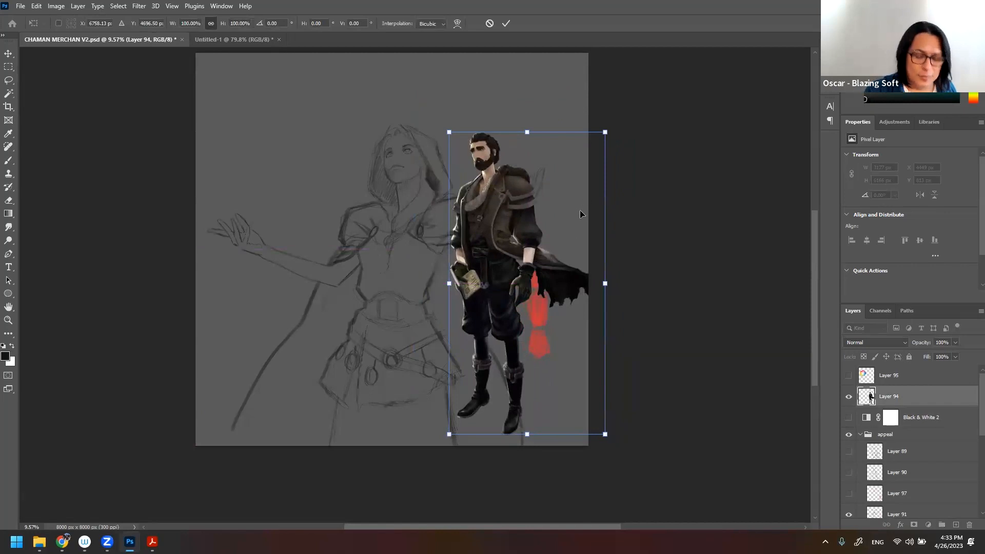
pyautogui.press('Return')
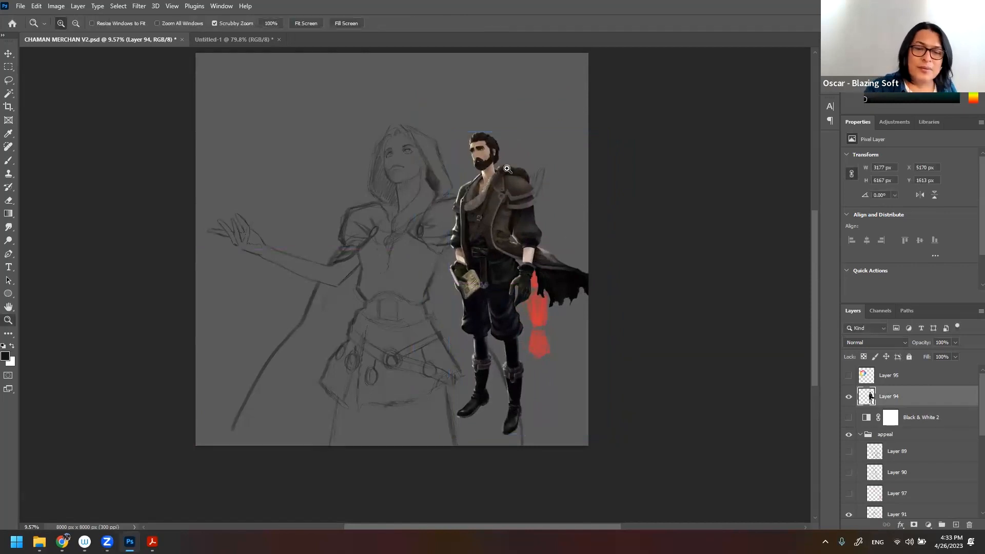
# - Examine the bearded character's design up close, including the fur collar, shoulder armour, coat trim, belt, torn cape and boots
pyautogui.moveTo(497, 177); pyautogui.dragTo(527, 175)
pyautogui.scroll(1, 508, 182)
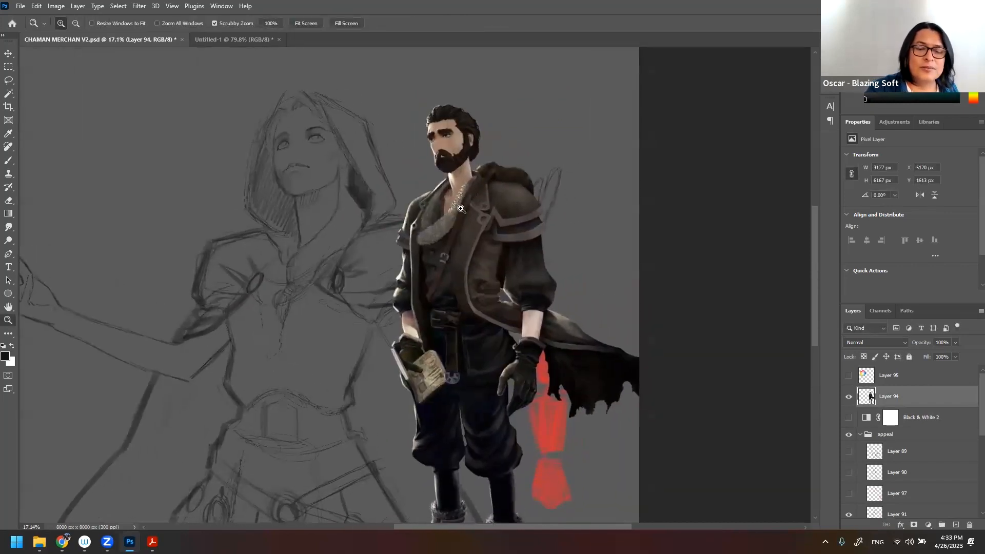
pyautogui.scroll(1, 472, 208)
pyautogui.scroll(-2, 473, 207)
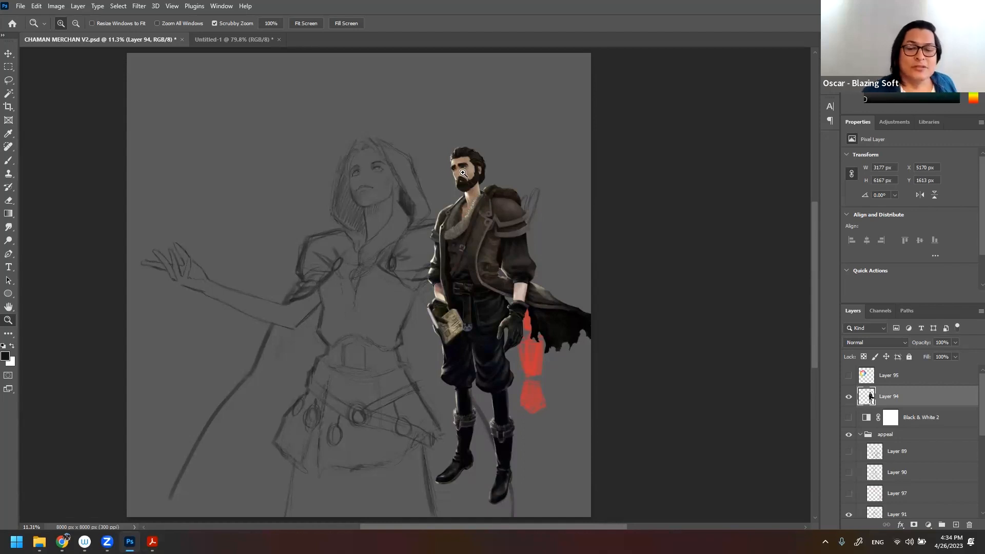
pyautogui.scroll(5, 546, 323)
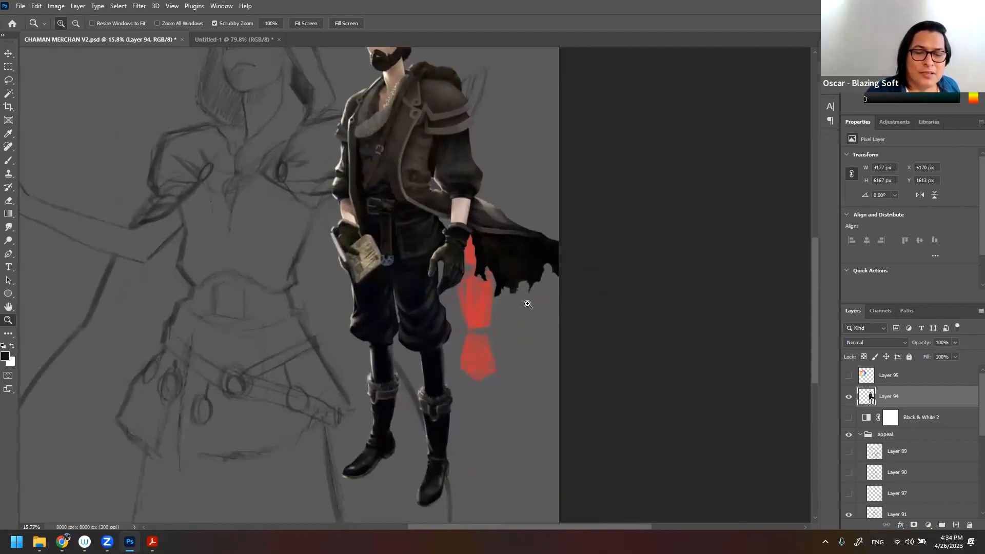
pyautogui.scroll(-3, 526, 304)
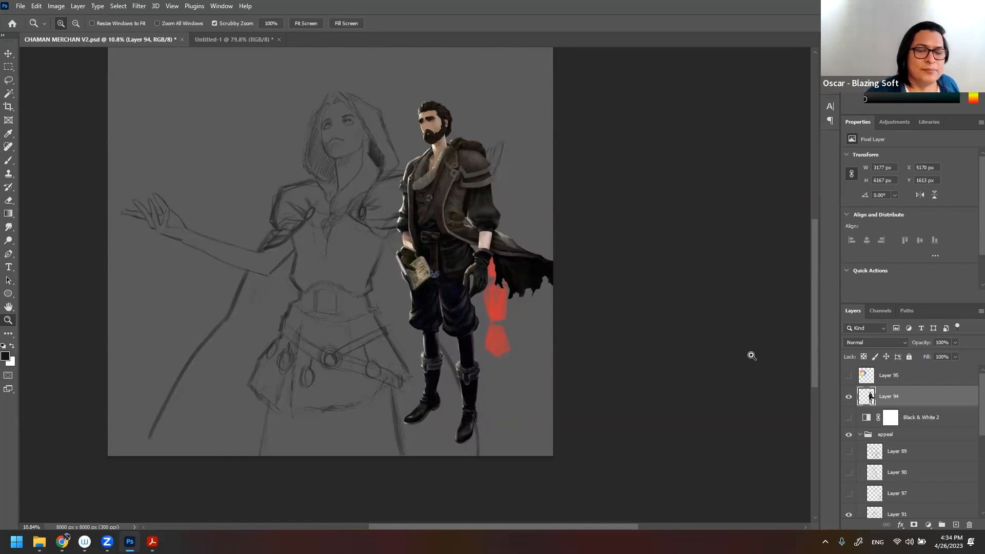
pyautogui.scroll(-2, 515, 221)
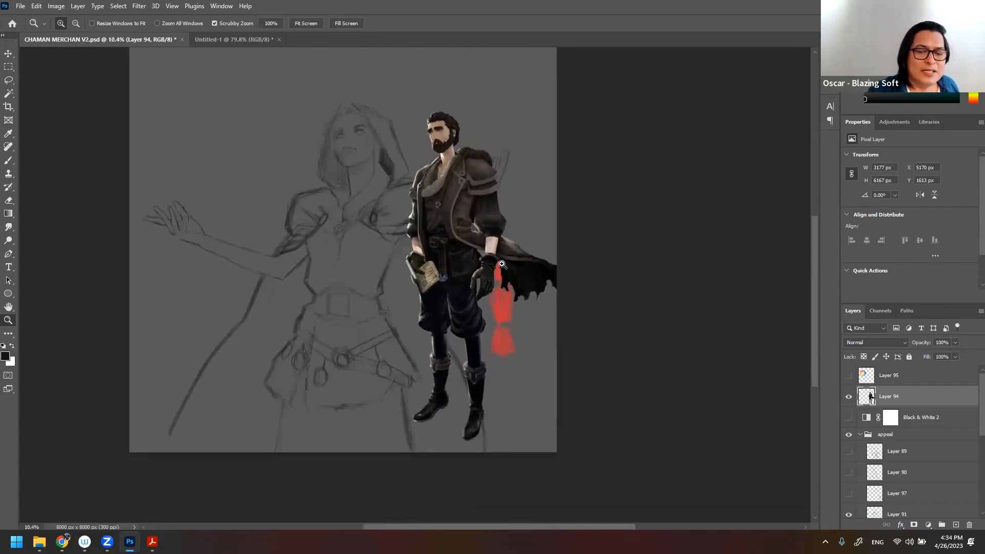
pyautogui.moveTo(461, 210)
pyautogui.mouseDown()
pyautogui.moveTo(480, 211)
pyautogui.moveTo(468, 221)
pyautogui.mouseUp()
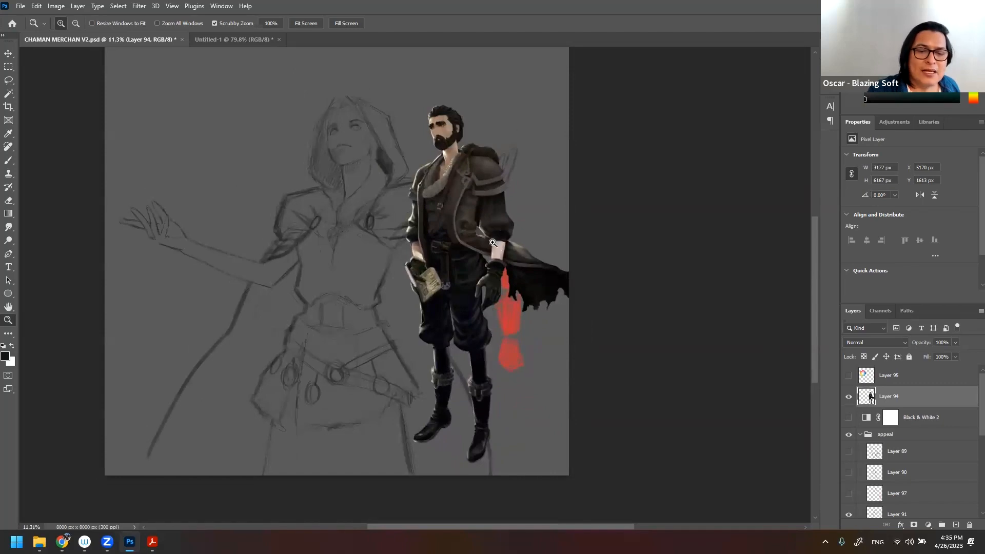
pyautogui.moveTo(561, 307)
pyautogui.mouseDown()
pyautogui.moveTo(585, 303)
pyautogui.moveTo(573, 307)
pyautogui.mouseUp()
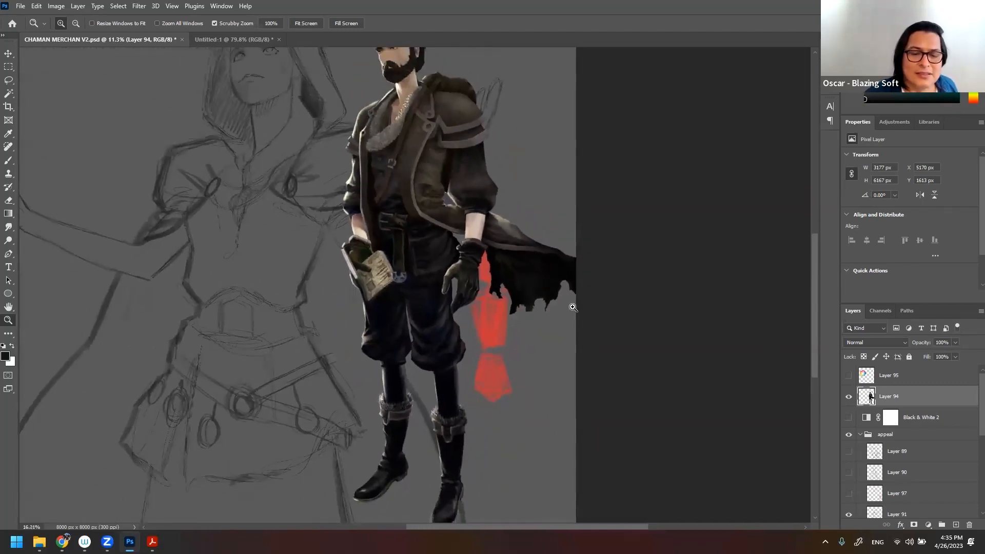
pyautogui.click(469, 427)
pyautogui.moveTo(469, 427); pyautogui.dragTo(447, 379)
pyautogui.moveTo(426, 192); pyautogui.dragTo(454, 200)
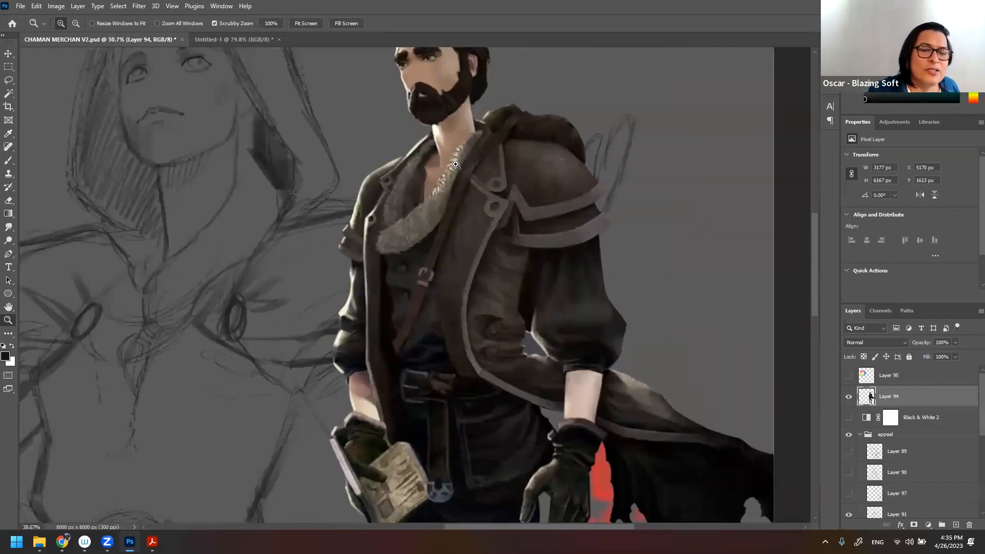
pyautogui.moveTo(515, 320); pyautogui.dragTo(498, 325)
pyautogui.moveTo(459, 290); pyautogui.dragTo(484, 280)
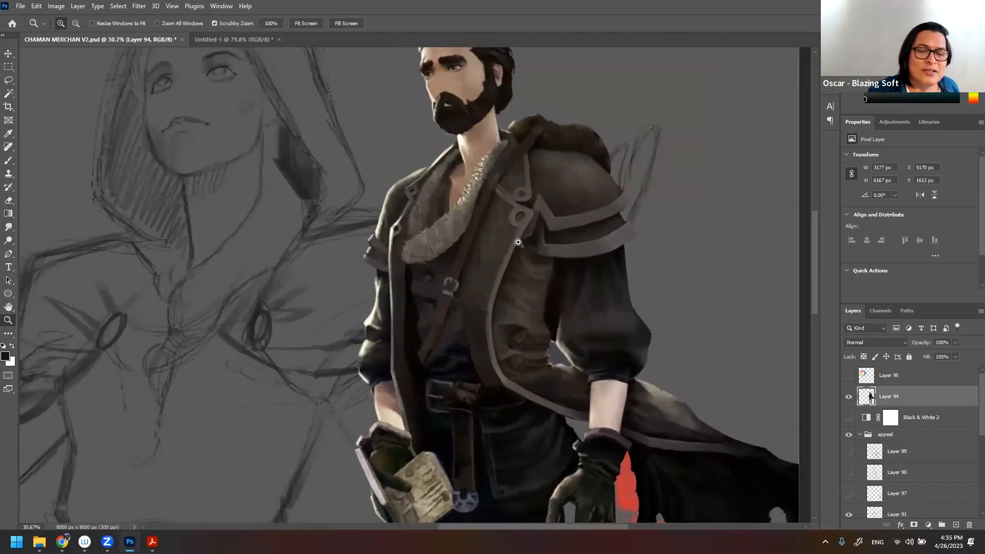
pyautogui.moveTo(518, 242); pyautogui.dragTo(505, 242)
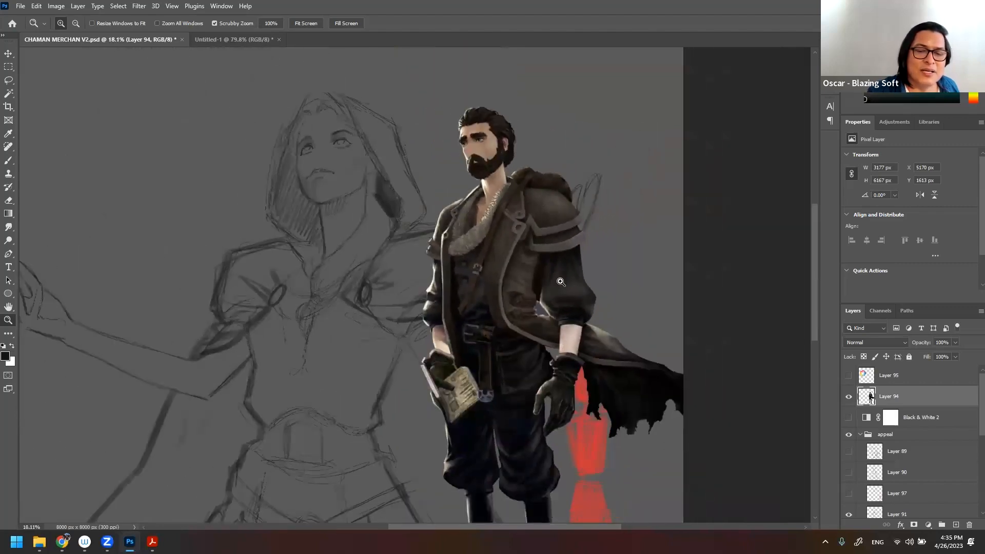
pyautogui.moveTo(561, 281); pyautogui.dragTo(523, 283)
pyautogui.moveTo(441, 291); pyautogui.dragTo(426, 292)
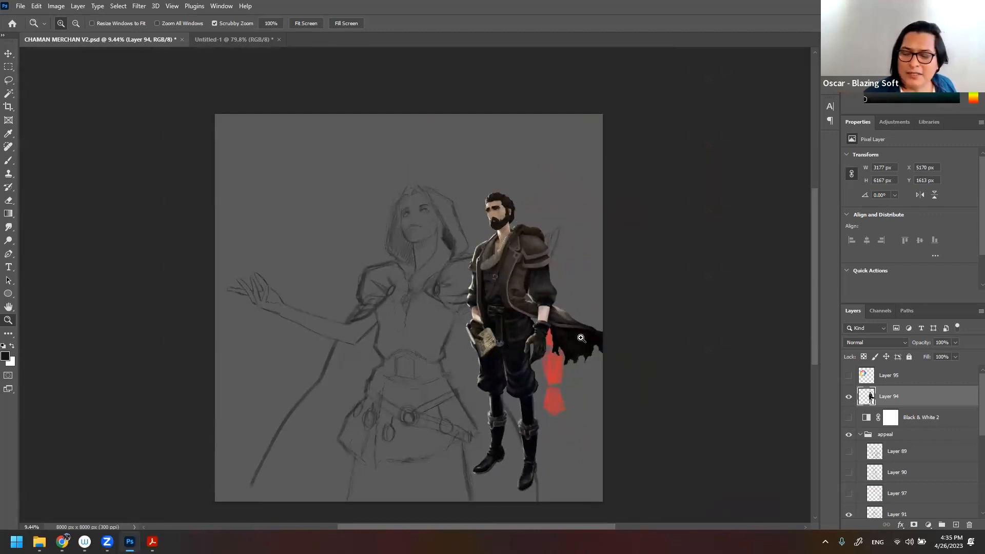
# - Hide Layer 94 and make Layer 91 the active layer
pyautogui.click(849, 397)
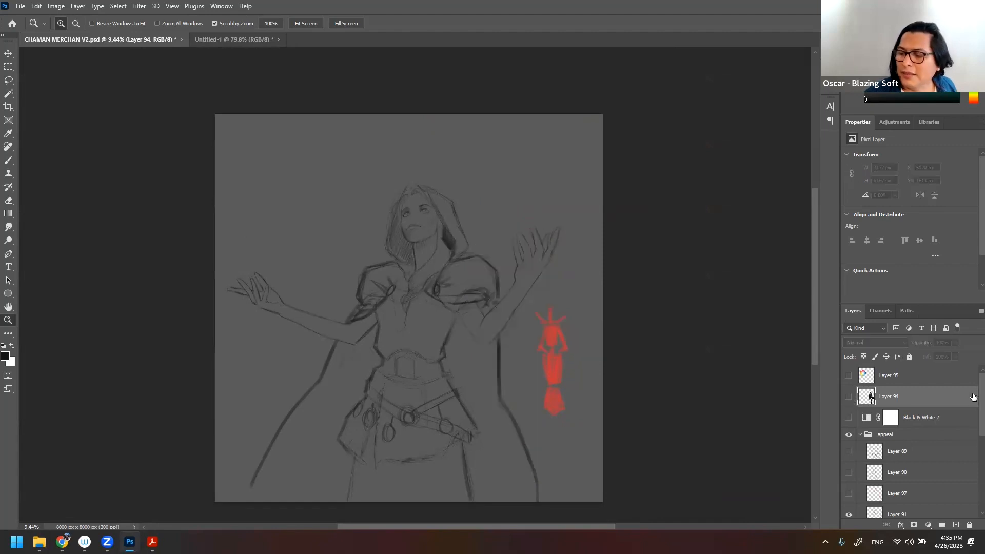
pyautogui.scroll(-3, 965, 410)
pyautogui.click(899, 445)
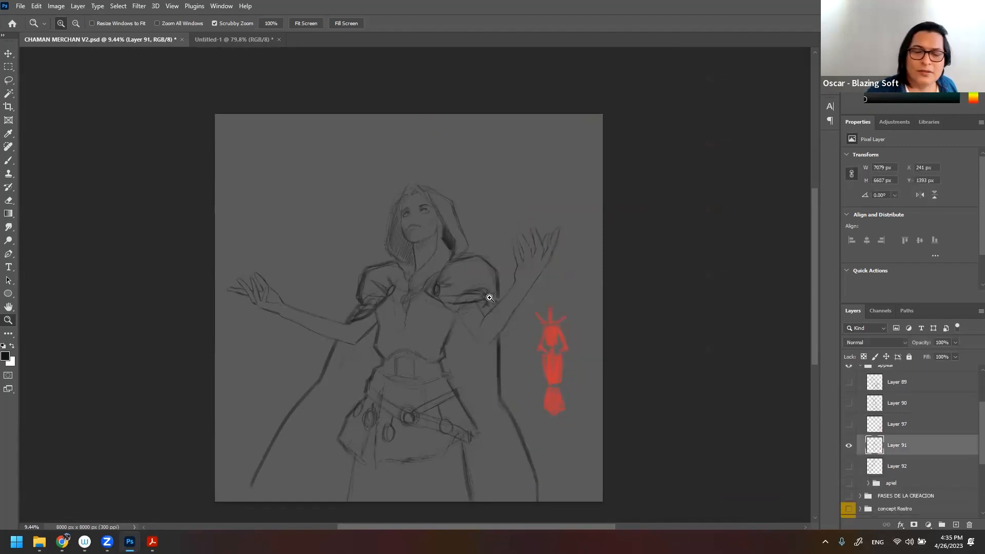
# - Reduce the brush size to 26 and draw a row of small jagged ornamental marks along the skirt's hem
pyautogui.keyDown('alt'); pyautogui.click(491, 314); pyautogui.keyUp('alt')
pyautogui.moveTo(487, 359); pyautogui.dragTo(471, 235)
pyautogui.moveTo(441, 298); pyautogui.dragTo(474, 280)
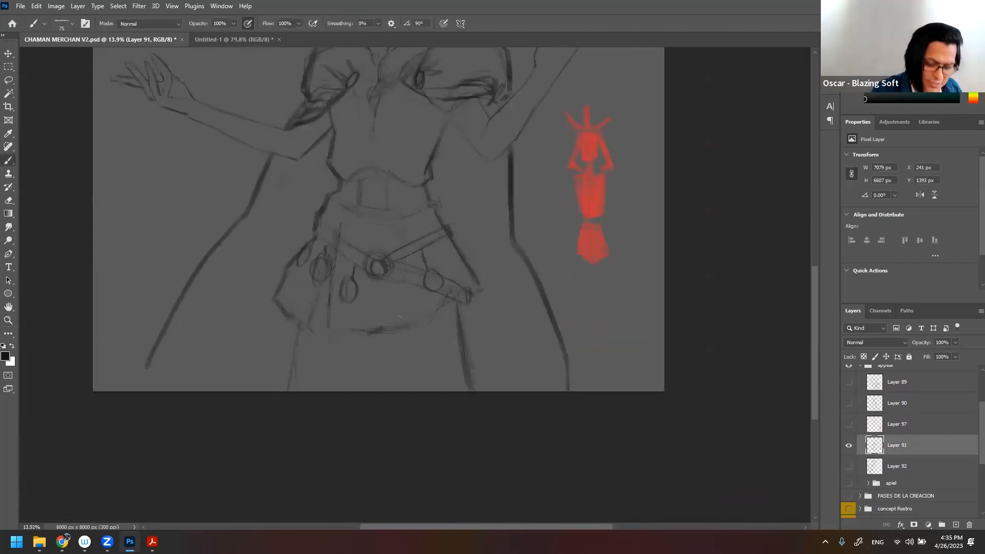
pyautogui.rightClick(400, 317)
pyautogui.click(463, 345)
pyautogui.moveTo(330, 319)
pyautogui.mouseDown()
pyautogui.moveTo(332, 264)
pyautogui.moveTo(335, 327)
pyautogui.mouseUp()
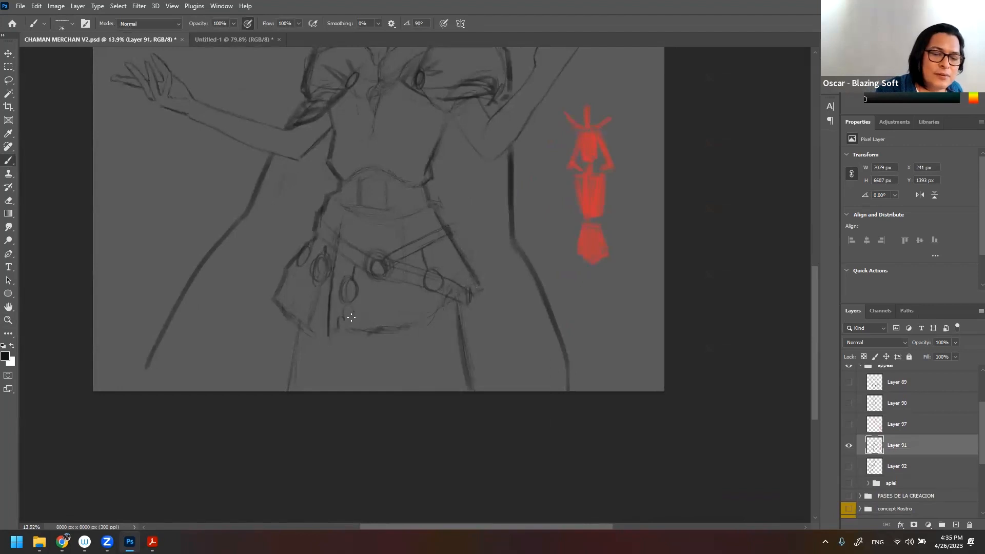
pyautogui.click(358, 319)
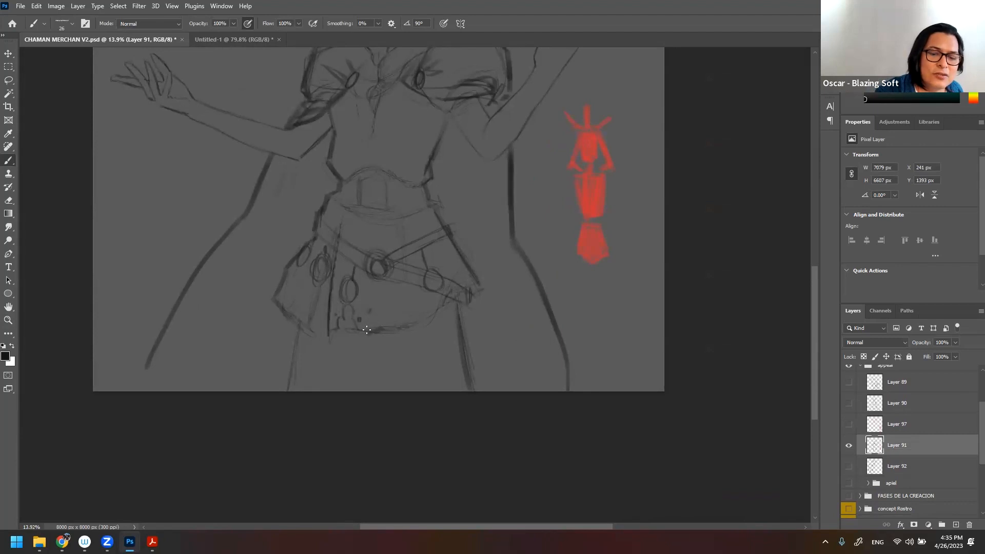
pyautogui.moveTo(370, 323); pyautogui.dragTo(396, 318)
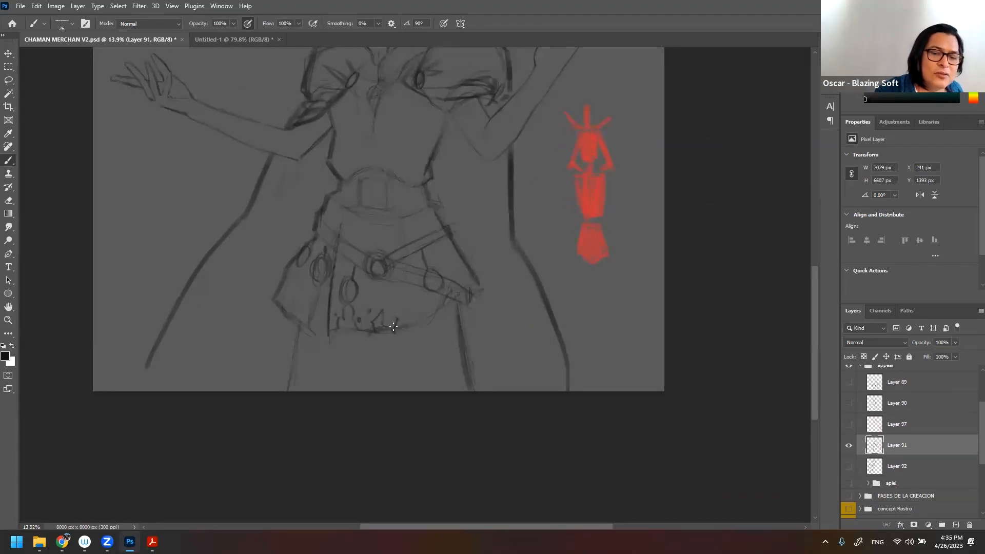
pyautogui.moveTo(409, 327); pyautogui.dragTo(445, 306)
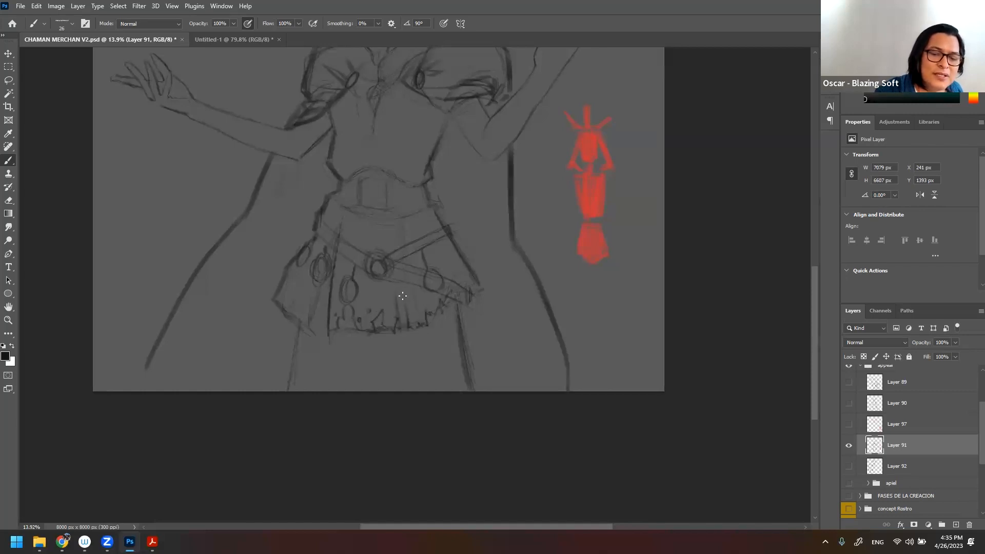
# - Draw a ragged edge on the skirt's side panel and add short vertical fold lines below the belt
pyautogui.moveTo(306, 331)
pyautogui.mouseDown()
pyautogui.moveTo(304, 286)
pyautogui.moveTo(291, 314)
pyautogui.moveTo(301, 292)
pyautogui.moveTo(289, 313)
pyautogui.moveTo(286, 294)
pyautogui.moveTo(273, 294)
pyautogui.moveTo(290, 267)
pyautogui.moveTo(277, 286)
pyautogui.mouseUp()
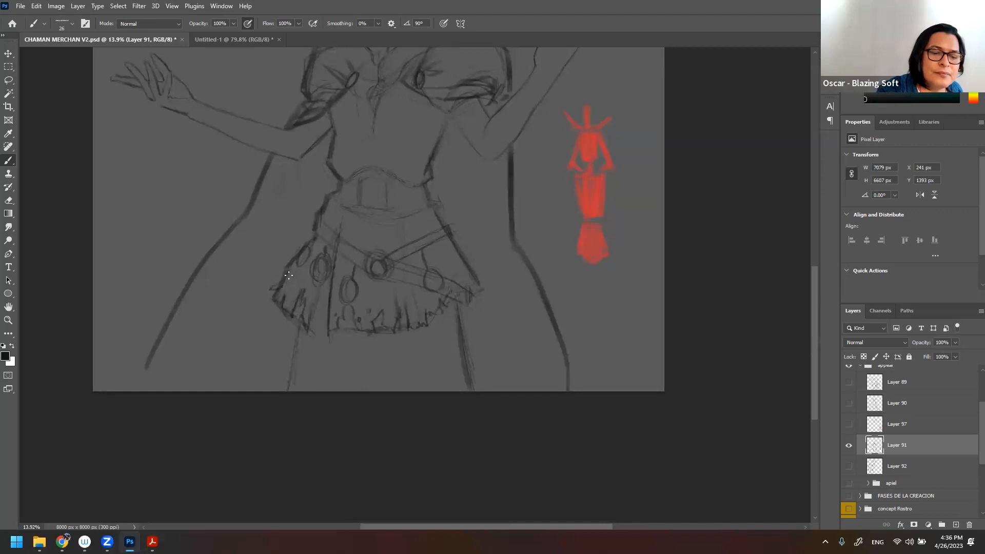
pyautogui.moveTo(456, 265)
pyautogui.mouseDown()
pyautogui.moveTo(473, 291)
pyautogui.moveTo(452, 251)
pyautogui.mouseUp()
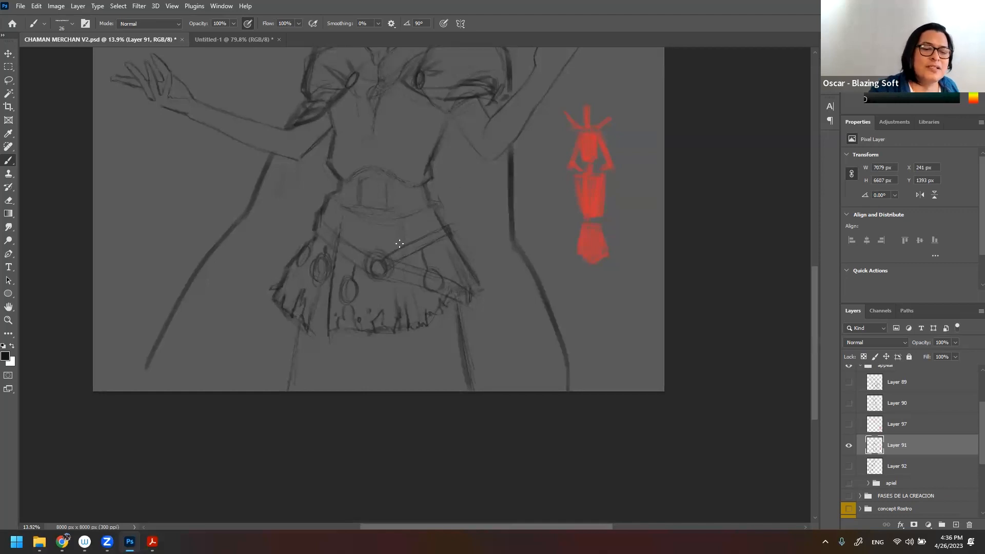
pyautogui.moveTo(400, 218)
pyautogui.mouseDown()
pyautogui.moveTo(399, 236)
pyautogui.moveTo(416, 217)
pyautogui.mouseUp()
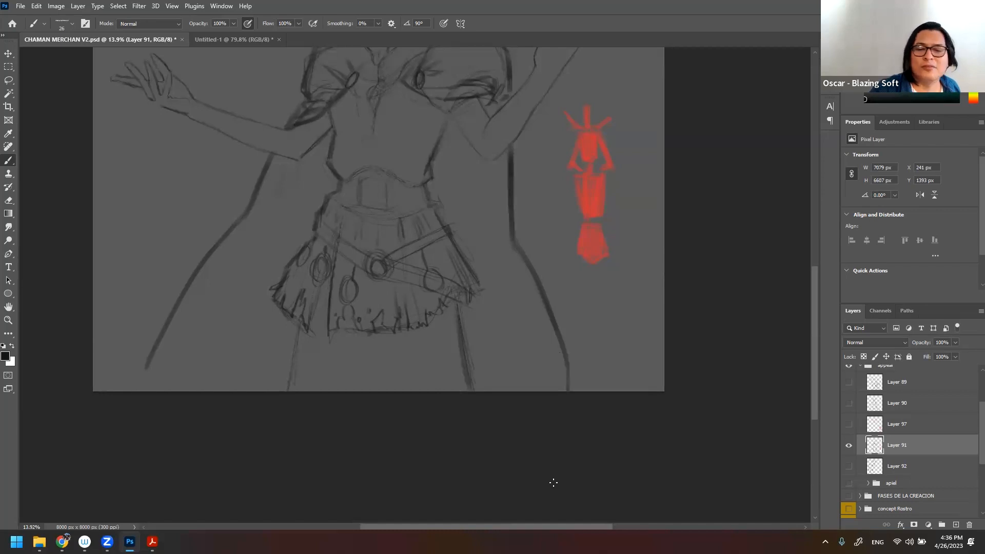
# - Draw an inner cape edge beside the raised arm's outer cape line, running from the elbow down towards the hem
pyautogui.moveTo(510, 239); pyautogui.dragTo(509, 196)
pyautogui.moveTo(474, 149); pyautogui.dragTo(482, 215)
pyautogui.moveTo(528, 274); pyautogui.dragTo(548, 321)
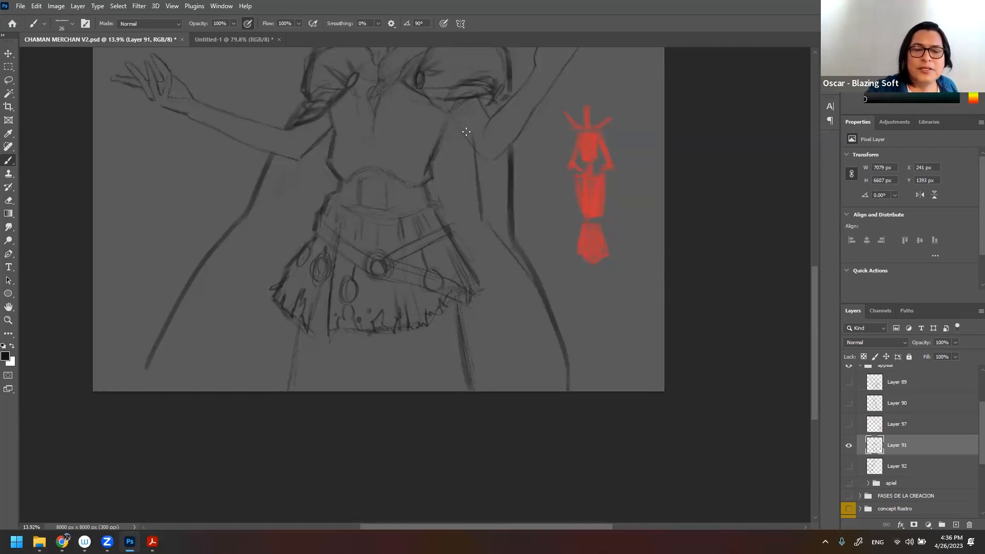
# - Sketch a pointed forearm guard on the lowered arm and wrapped fabric bands around the raised arm near the elbow
pyautogui.scroll(5, 494, 160)
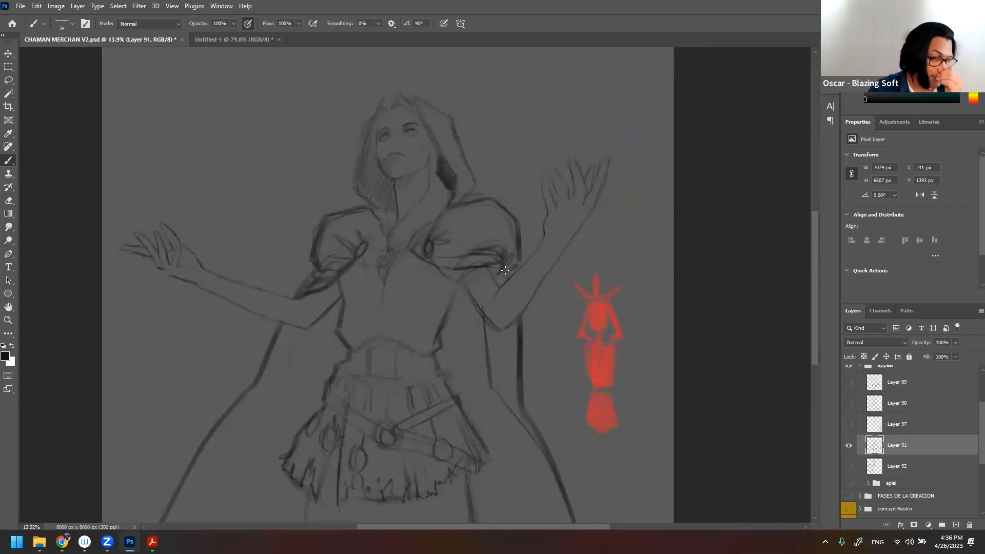
pyautogui.moveTo(240, 307)
pyautogui.mouseDown()
pyautogui.moveTo(242, 283)
pyautogui.moveTo(268, 277)
pyautogui.moveTo(277, 291)
pyautogui.moveTo(249, 314)
pyautogui.moveTo(301, 296)
pyautogui.moveTo(304, 322)
pyautogui.mouseUp()
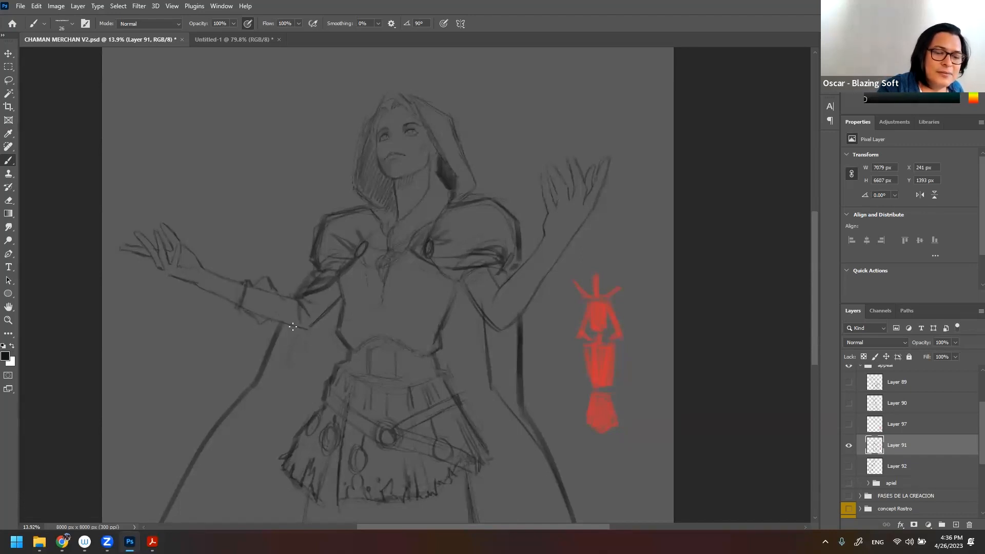
pyautogui.moveTo(250, 305)
pyautogui.mouseDown()
pyautogui.moveTo(280, 311)
pyautogui.moveTo(264, 321)
pyautogui.moveTo(310, 329)
pyautogui.moveTo(326, 311)
pyautogui.mouseUp()
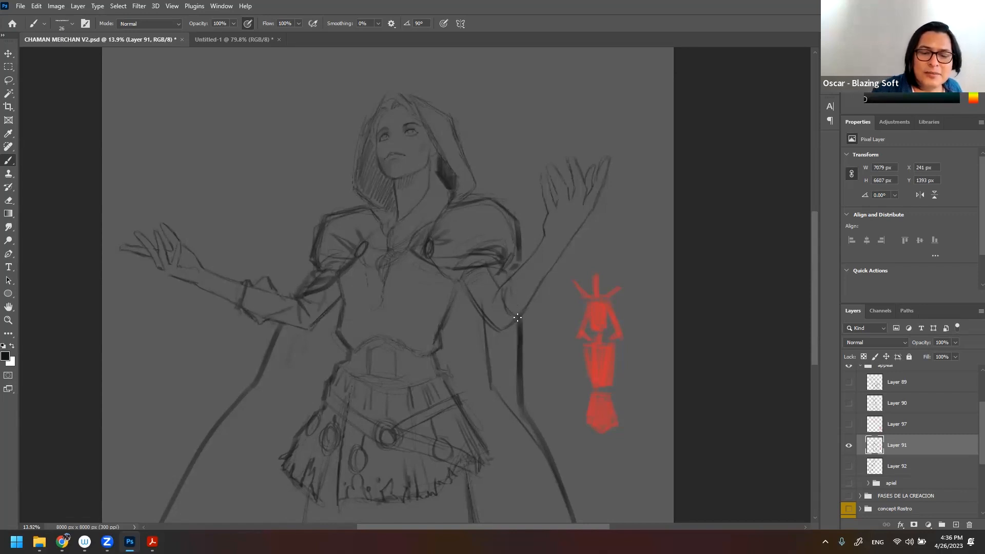
pyautogui.moveTo(497, 292)
pyautogui.mouseDown()
pyautogui.moveTo(481, 304)
pyautogui.moveTo(466, 285)
pyautogui.mouseUp()
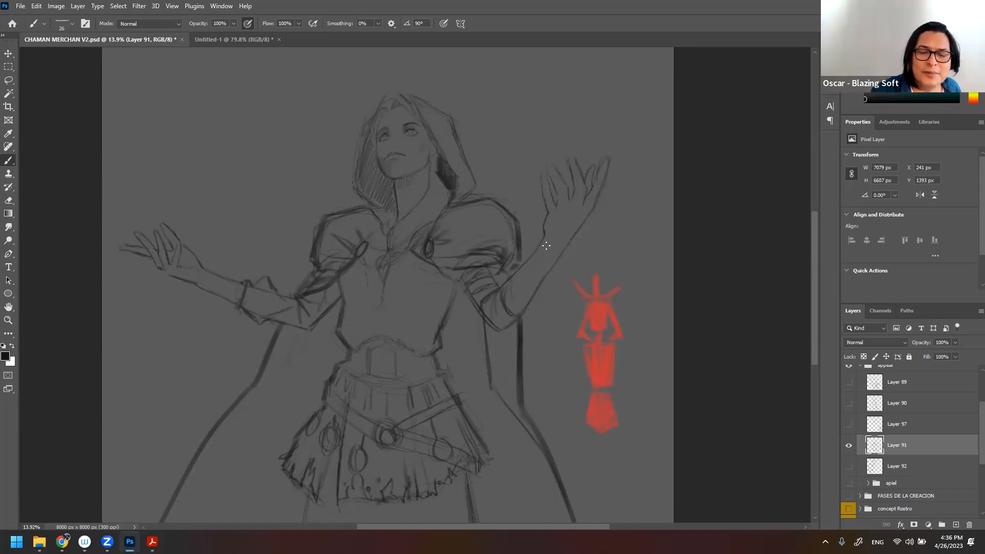
# - Draw a bracelet and finger ring on the raised hand and sketch a criss-cross woven ornament in the empty area beside it
pyautogui.moveTo(542, 238)
pyautogui.mouseDown()
pyautogui.moveTo(576, 240)
pyautogui.moveTo(573, 255)
pyautogui.mouseUp()
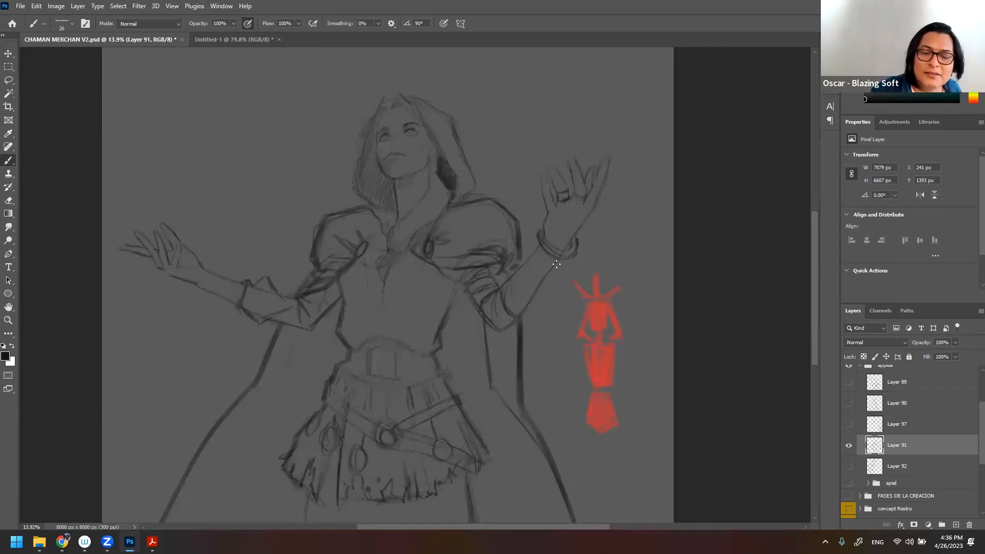
pyautogui.moveTo(622, 249); pyautogui.dragTo(645, 268)
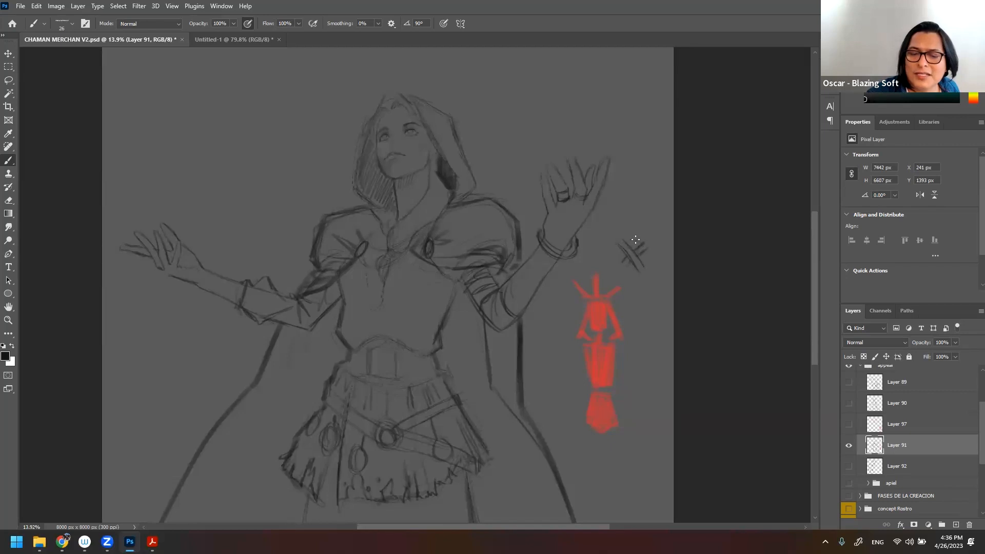
pyautogui.moveTo(636, 253)
pyautogui.mouseDown()
pyautogui.moveTo(652, 235)
pyautogui.moveTo(617, 242)
pyautogui.moveTo(637, 272)
pyautogui.moveTo(617, 268)
pyautogui.moveTo(630, 266)
pyautogui.mouseUp()
pyautogui.moveTo(641, 230)
pyautogui.mouseDown()
pyautogui.moveTo(620, 241)
pyautogui.moveTo(644, 258)
pyautogui.mouseUp()
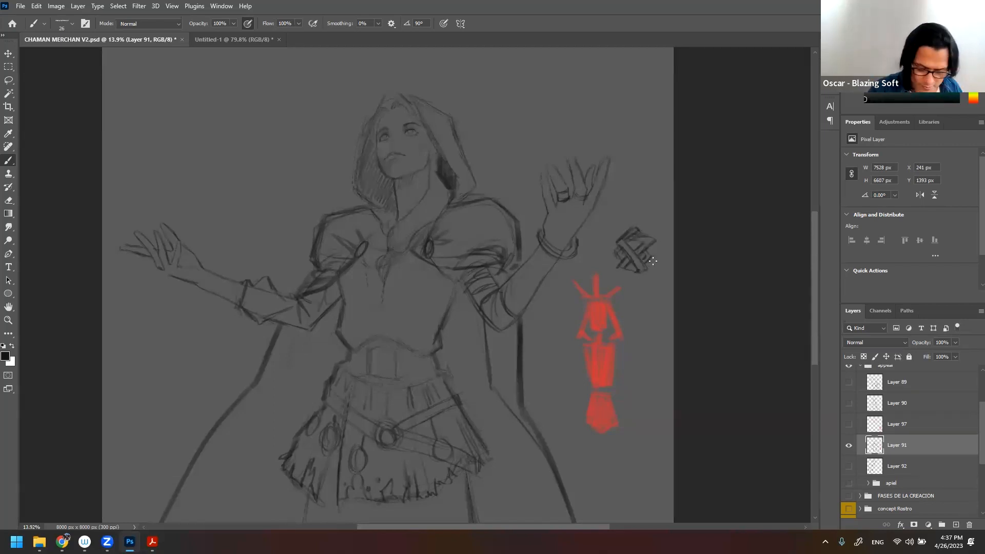
# - Select the woven ornament, move it onto the raised wrist, and scale it to about 84% by 76%, rotating and skewing it to fit the bracelet
pyautogui.press('l')
pyautogui.moveTo(661, 257)
pyautogui.mouseDown()
pyautogui.moveTo(618, 218)
pyautogui.moveTo(632, 285)
pyautogui.moveTo(642, 264)
pyautogui.moveTo(578, 264)
pyautogui.mouseUp()
pyautogui.hotkey('ctrl', 't')
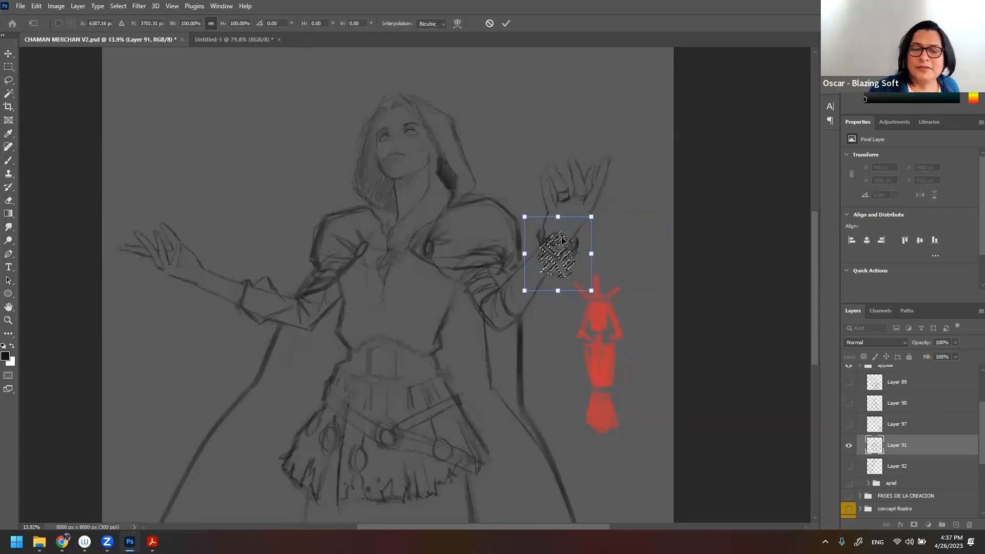
pyautogui.moveTo(525, 217); pyautogui.dragTo(541, 217)
pyautogui.moveTo(526, 293); pyautogui.dragTo(523, 265)
pyautogui.moveTo(541, 216); pyautogui.dragTo(606, 233)
pyautogui.moveTo(568, 285); pyautogui.dragTo(571, 282)
pyautogui.moveTo(547, 218); pyautogui.dragTo(552, 220)
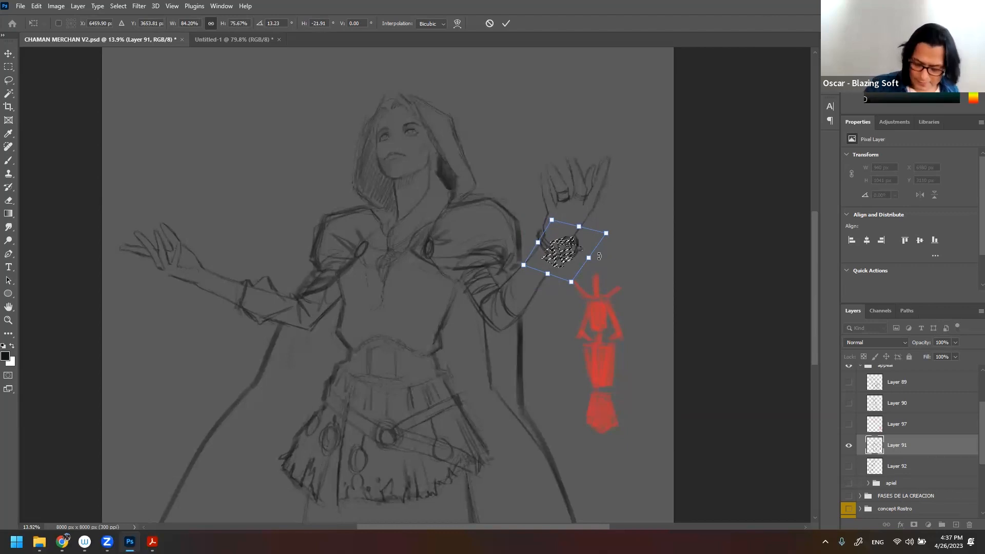
pyautogui.press('Return')
pyautogui.hotkey('ctrl', 'd')
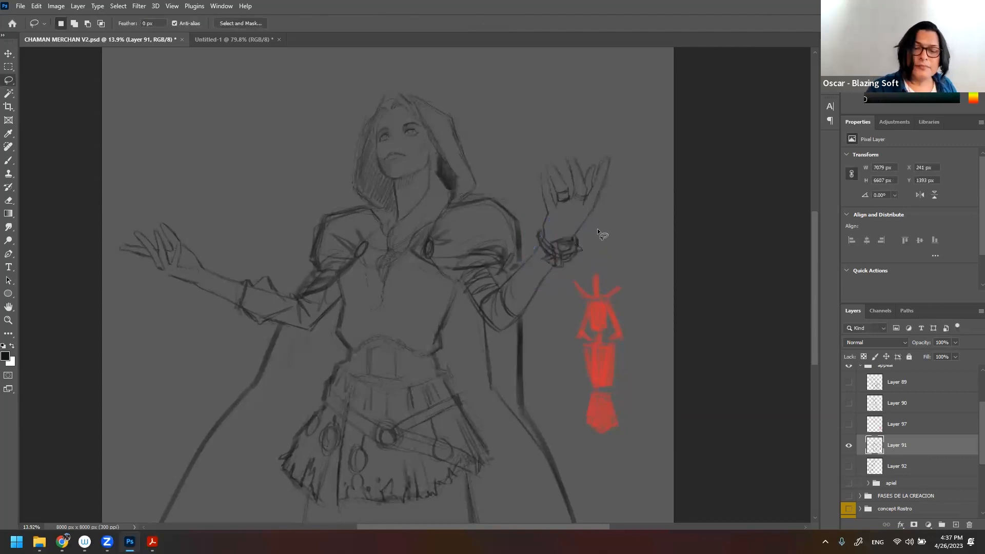
# - Draw a thin braid beside the neck inside the hood and a thicker braid falling over the opposite collarbone onto the chest
pyautogui.press('z')
pyautogui.moveTo(583, 259); pyautogui.dragTo(565, 194)
pyautogui.moveTo(489, 205); pyautogui.dragTo(552, 211)
pyautogui.press('b')
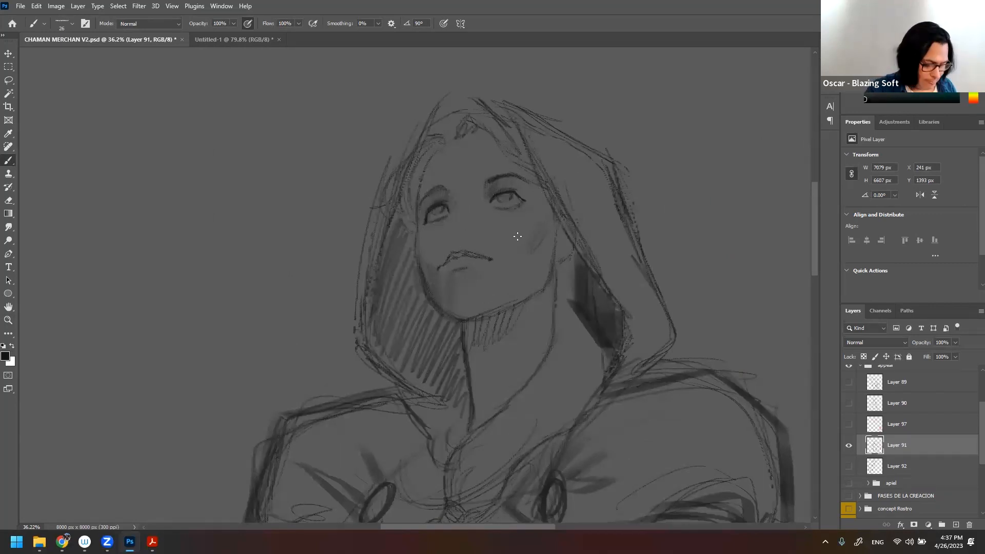
pyautogui.press('z')
pyautogui.moveTo(519, 260)
pyautogui.mouseDown()
pyautogui.moveTo(510, 272)
pyautogui.moveTo(422, 199)
pyautogui.mouseUp()
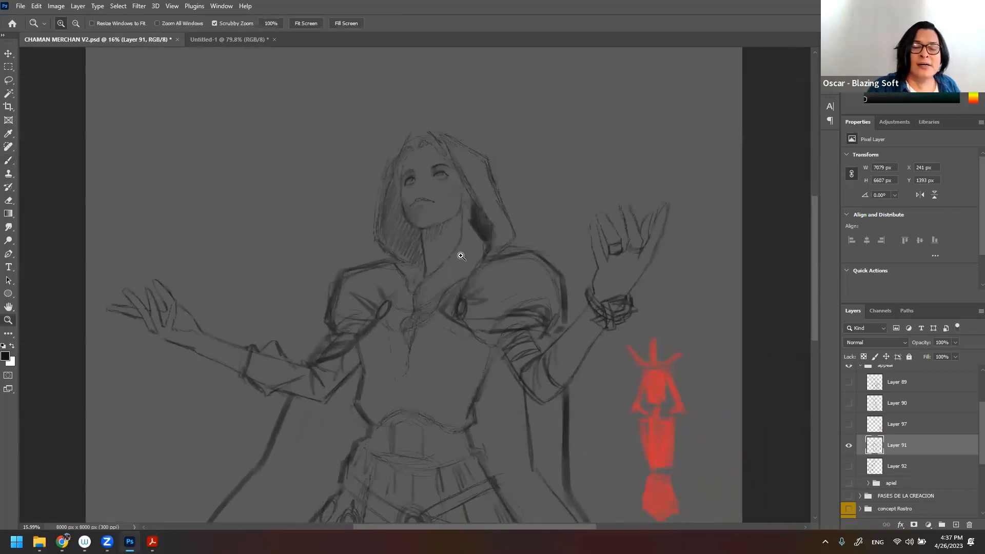
pyautogui.scroll(-3, 467, 257)
pyautogui.scroll(2, 488, 257)
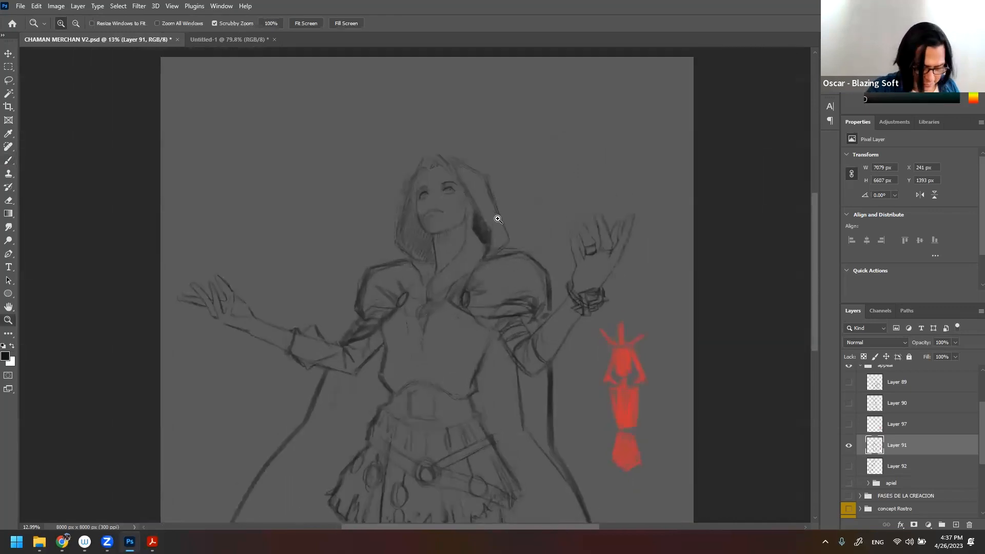
pyautogui.press('b')
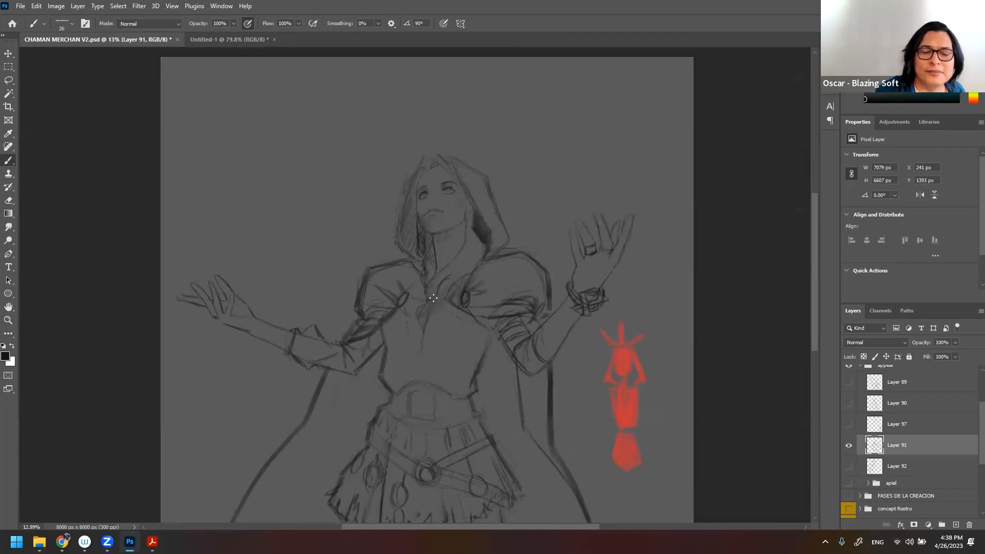
pyautogui.moveTo(452, 278)
pyautogui.mouseDown()
pyautogui.moveTo(471, 265)
pyautogui.moveTo(455, 266)
pyautogui.moveTo(469, 271)
pyautogui.moveTo(463, 259)
pyautogui.moveTo(477, 253)
pyautogui.moveTo(469, 247)
pyautogui.moveTo(434, 302)
pyautogui.mouseUp()
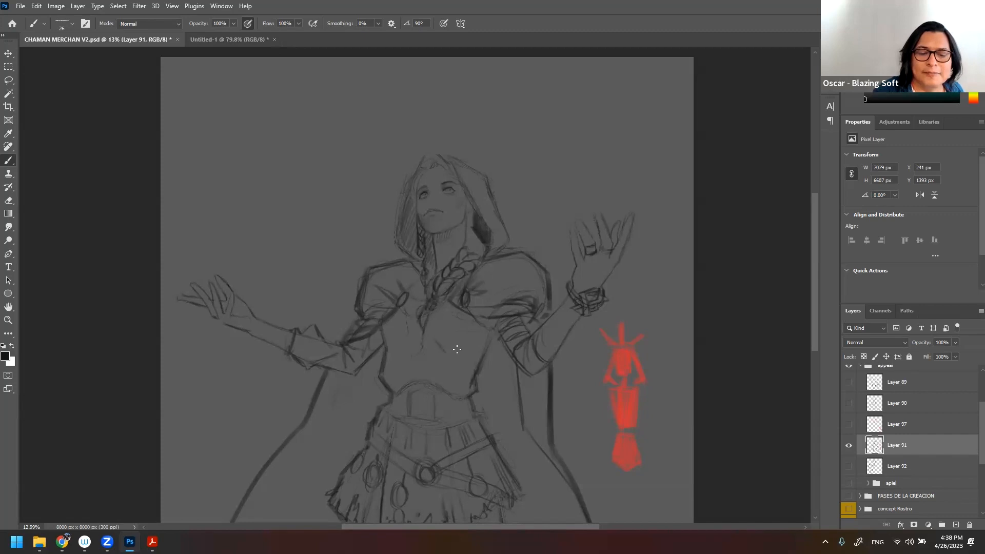
# - Draw a thick diagonal strap across the chest from the shoulder fastening down to the opposite side of the waist
pyautogui.moveTo(402, 314)
pyautogui.mouseDown()
pyautogui.moveTo(471, 374)
pyautogui.moveTo(423, 342)
pyautogui.moveTo(404, 308)
pyautogui.moveTo(453, 363)
pyautogui.moveTo(411, 331)
pyautogui.moveTo(410, 320)
pyautogui.moveTo(477, 372)
pyautogui.mouseUp()
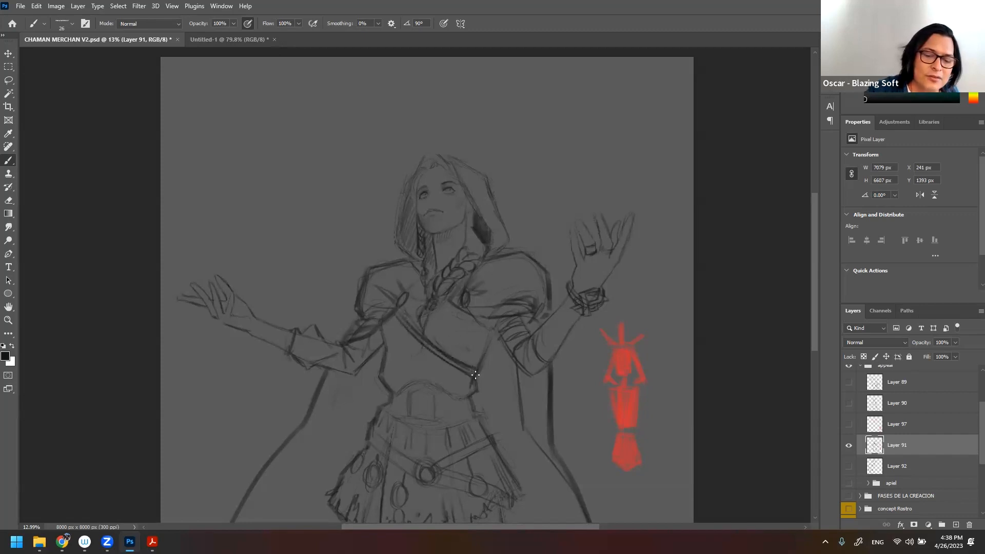
pyautogui.moveTo(402, 308); pyautogui.dragTo(474, 368)
pyautogui.moveTo(408, 333); pyautogui.dragTo(461, 374)
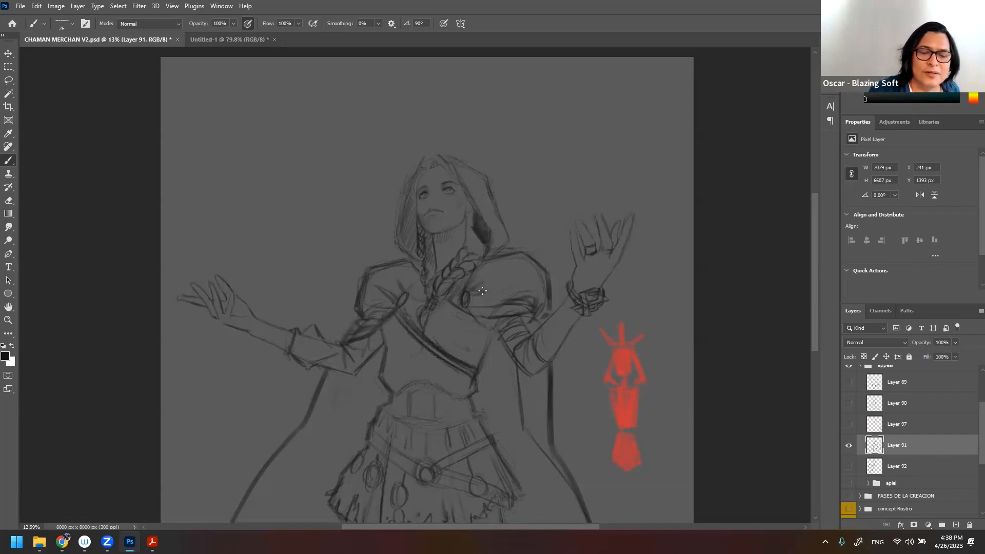
# - Draw a large round cape brooch beside the chest braid and hatch shading on the adjacent puffed shoulder
pyautogui.moveTo(469, 282)
pyautogui.mouseDown()
pyautogui.moveTo(457, 304)
pyautogui.moveTo(466, 292)
pyautogui.mouseUp()
pyautogui.press('e')
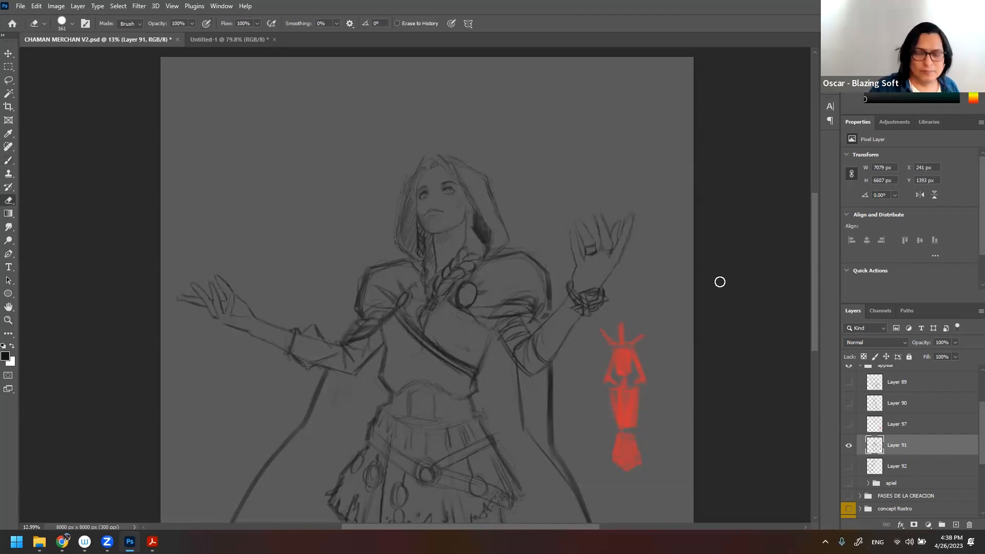
pyautogui.press('b')
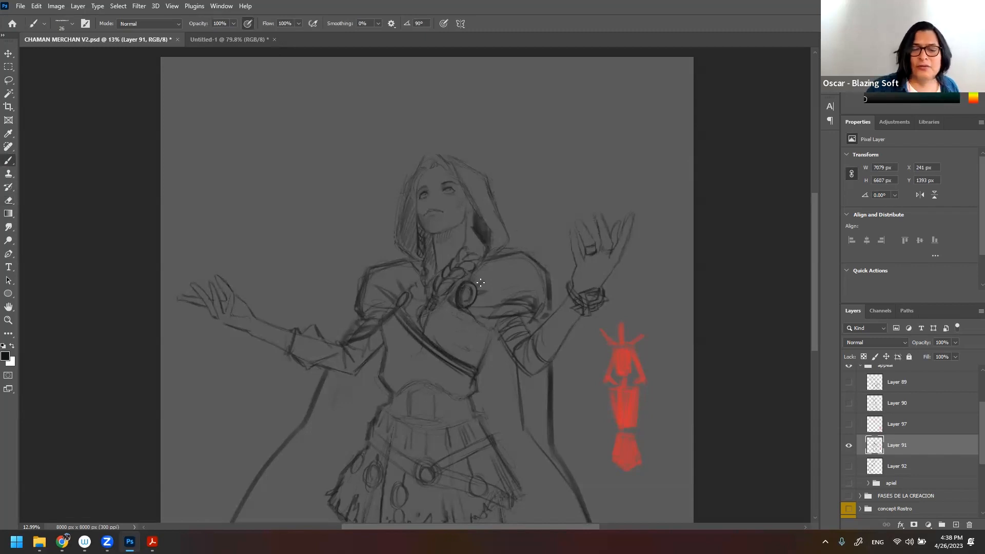
pyautogui.moveTo(521, 303)
pyautogui.mouseDown()
pyautogui.moveTo(531, 280)
pyautogui.moveTo(539, 308)
pyautogui.moveTo(553, 305)
pyautogui.mouseUp()
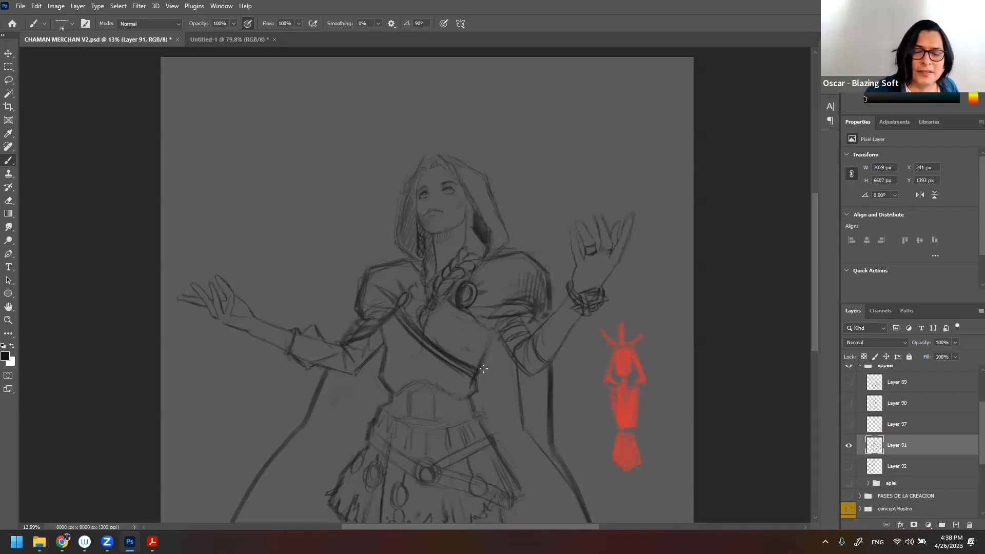
# - Draw a short inner cape layer with torn lower edges on both sides of the body and shade it with hatching
pyautogui.moveTo(818, 229); pyautogui.dragTo(816, 254)
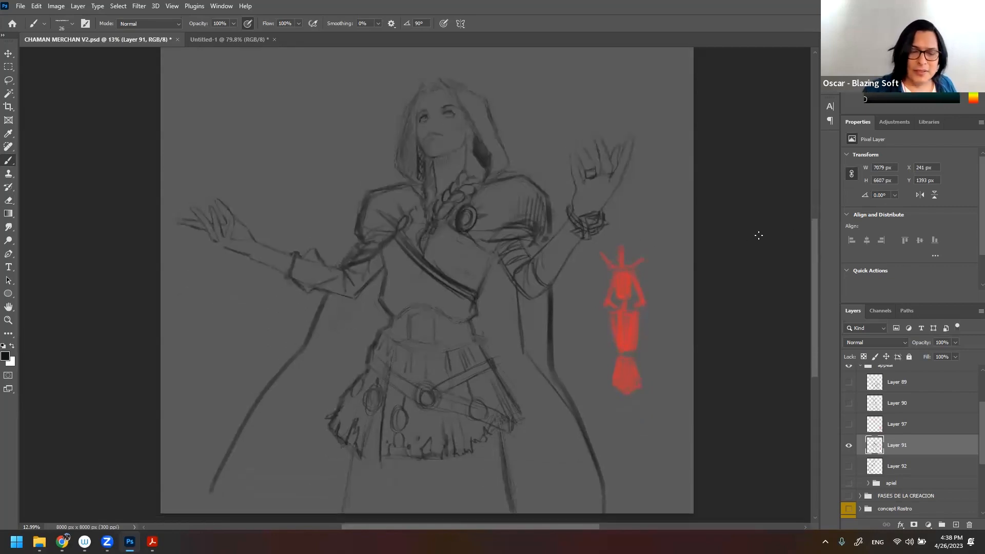
pyautogui.press('z')
pyautogui.moveTo(578, 291); pyautogui.dragTo(508, 293)
pyautogui.moveTo(603, 310); pyautogui.dragTo(566, 258)
pyautogui.moveTo(533, 275); pyautogui.dragTo(554, 262)
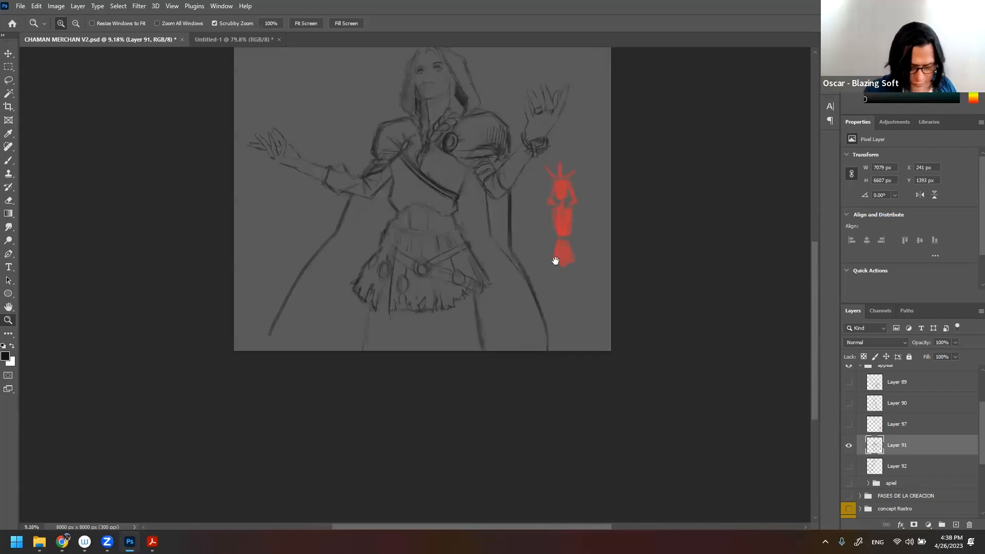
pyautogui.press('b')
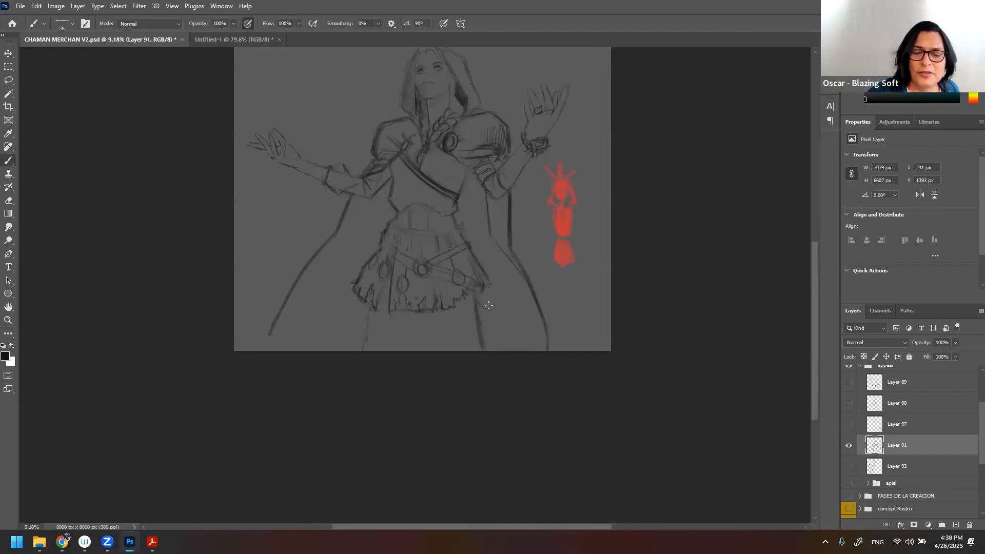
pyautogui.moveTo(495, 293)
pyautogui.mouseDown()
pyautogui.moveTo(530, 304)
pyautogui.moveTo(523, 291)
pyautogui.moveTo(534, 301)
pyautogui.moveTo(497, 290)
pyautogui.moveTo(477, 302)
pyautogui.mouseUp()
pyautogui.moveTo(472, 177)
pyautogui.mouseDown()
pyautogui.moveTo(462, 229)
pyautogui.moveTo(473, 227)
pyautogui.moveTo(472, 252)
pyautogui.moveTo(491, 232)
pyautogui.moveTo(480, 285)
pyautogui.moveTo(503, 260)
pyautogui.moveTo(516, 265)
pyautogui.moveTo(523, 303)
pyautogui.mouseUp()
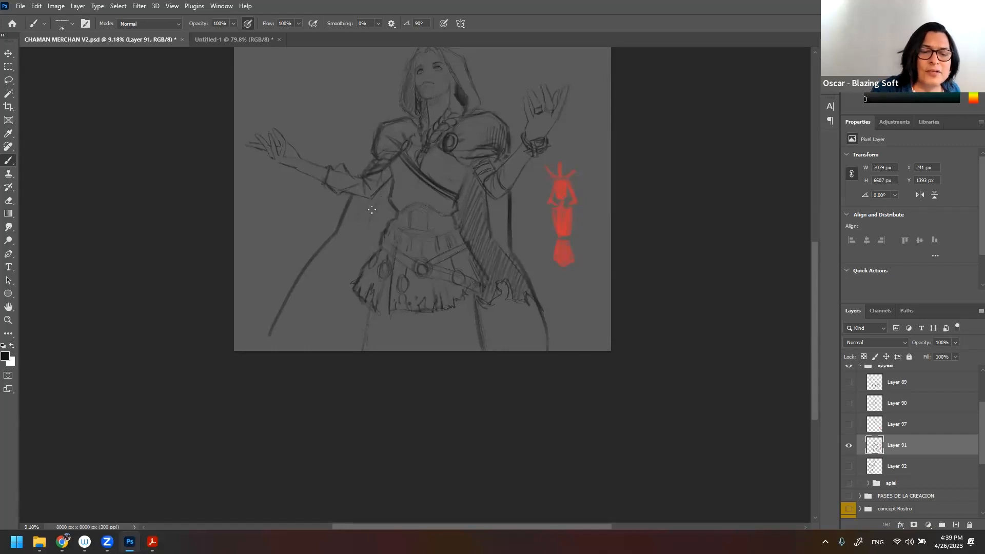
pyautogui.moveTo(371, 210)
pyautogui.mouseDown()
pyautogui.moveTo(309, 266)
pyautogui.moveTo(286, 309)
pyautogui.moveTo(298, 287)
pyautogui.moveTo(313, 291)
pyautogui.moveTo(344, 261)
pyautogui.mouseUp()
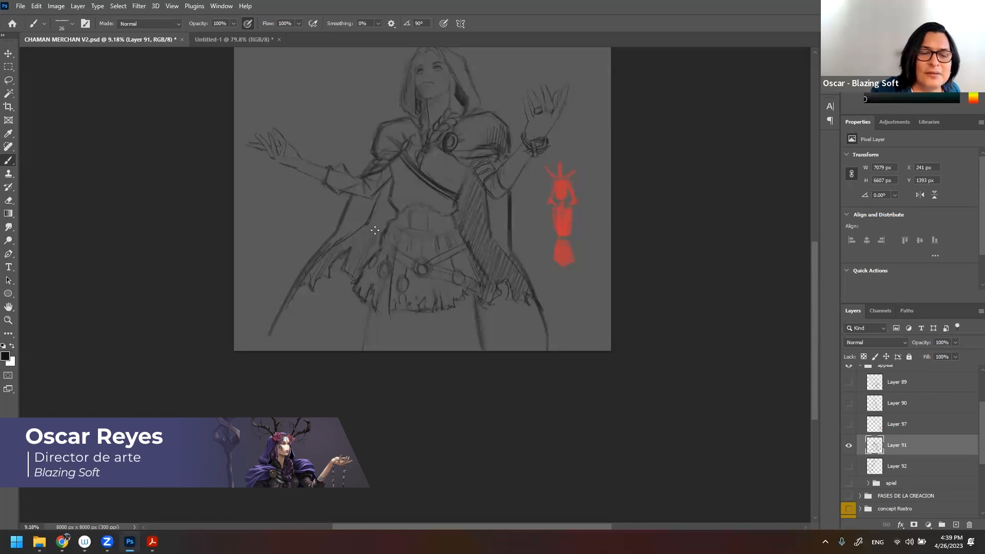
# - Handwrite "Völva" with a vertical line beside the cape and hatch the area between the legs below the skirt's hem
pyautogui.moveTo(245, 230); pyautogui.dragTo(256, 232)
pyautogui.moveTo(262, 224)
pyautogui.mouseDown()
pyautogui.moveTo(262, 240)
pyautogui.moveTo(285, 246)
pyautogui.mouseUp()
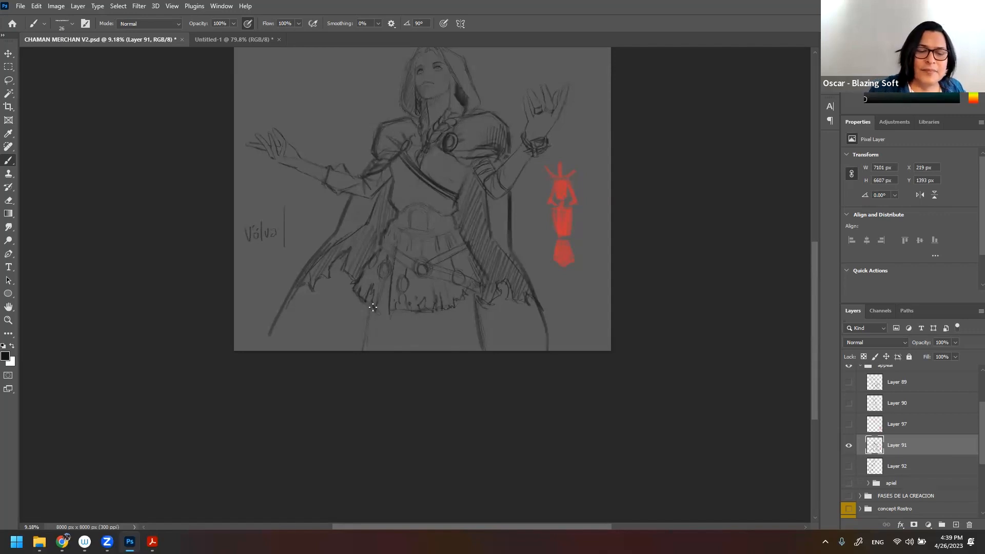
pyautogui.moveTo(394, 318)
pyautogui.mouseDown()
pyautogui.moveTo(393, 350)
pyautogui.moveTo(415, 318)
pyautogui.moveTo(405, 362)
pyautogui.moveTo(430, 332)
pyautogui.moveTo(444, 332)
pyautogui.moveTo(439, 360)
pyautogui.moveTo(474, 310)
pyautogui.moveTo(489, 327)
pyautogui.mouseUp()
pyautogui.moveTo(818, 257); pyautogui.dragTo(816, 215)
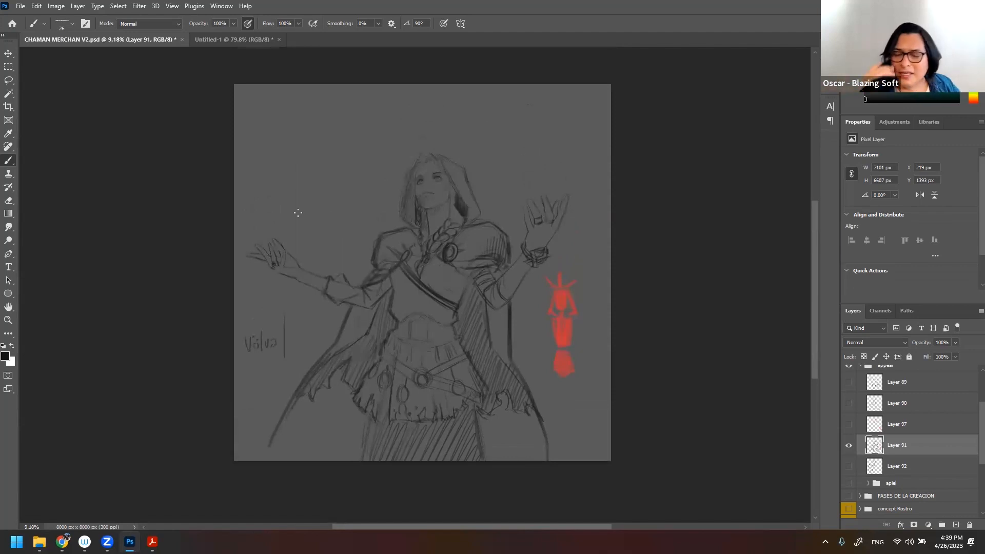
# - Hide Layer 91, briefly check Layer 97, and show the antlered figure on Layer 90 as the active layer
pyautogui.click(849, 445)
pyautogui.click(849, 424)
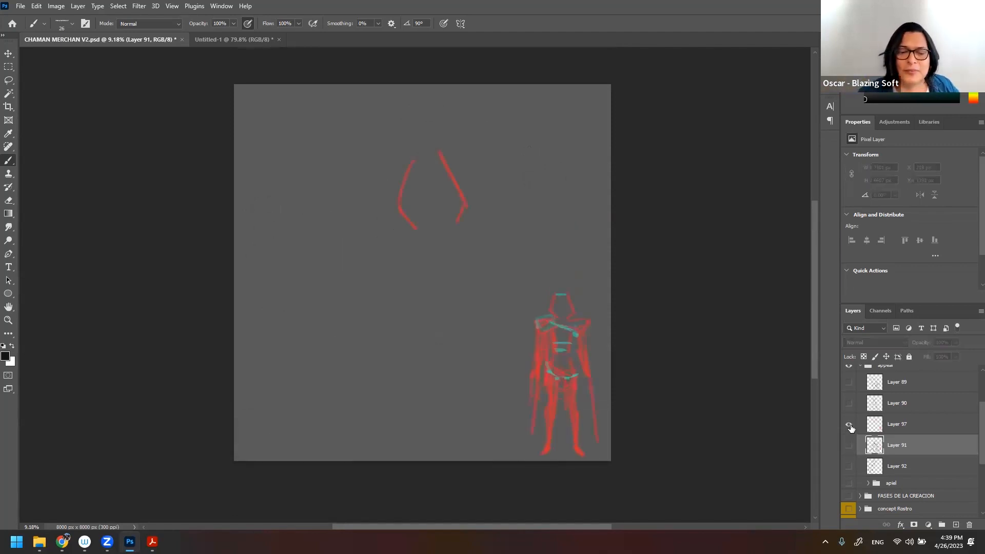
pyautogui.click(848, 424)
pyautogui.click(849, 403)
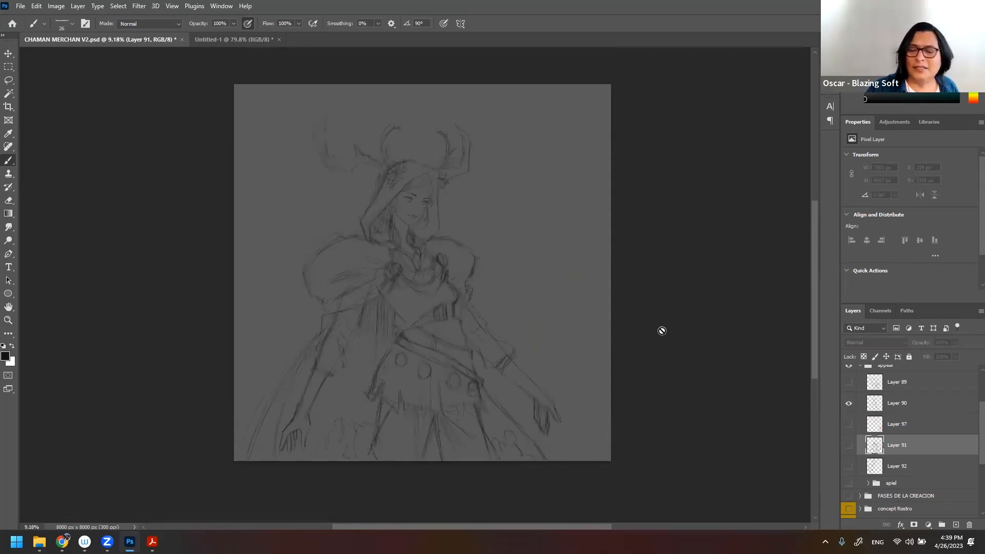
pyautogui.click(910, 403)
# - Darken the eyes on the hooded face and shade the hair lock beside the cheek and the neck under the jaw
pyautogui.press('z')
pyautogui.moveTo(424, 198)
pyautogui.mouseDown()
pyautogui.moveTo(460, 196)
pyautogui.moveTo(466, 213)
pyautogui.moveTo(500, 164)
pyautogui.mouseUp()
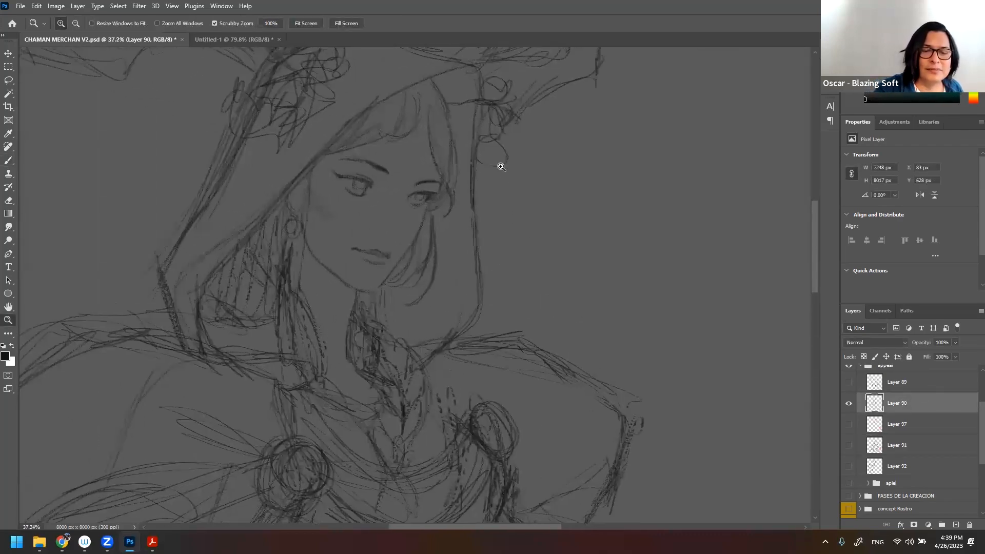
pyautogui.press('b')
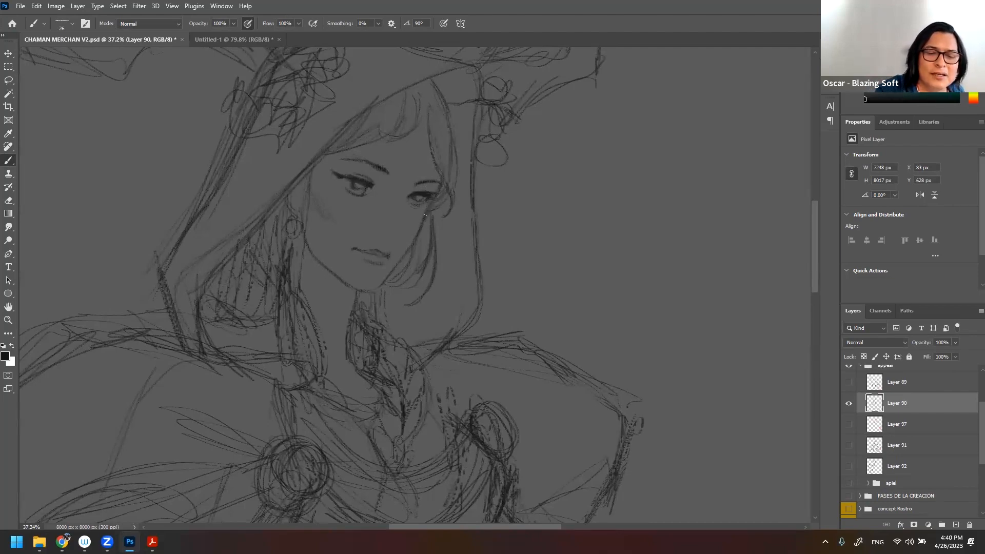
pyautogui.moveTo(406, 265)
pyautogui.mouseDown()
pyautogui.moveTo(388, 283)
pyautogui.moveTo(404, 265)
pyautogui.mouseUp()
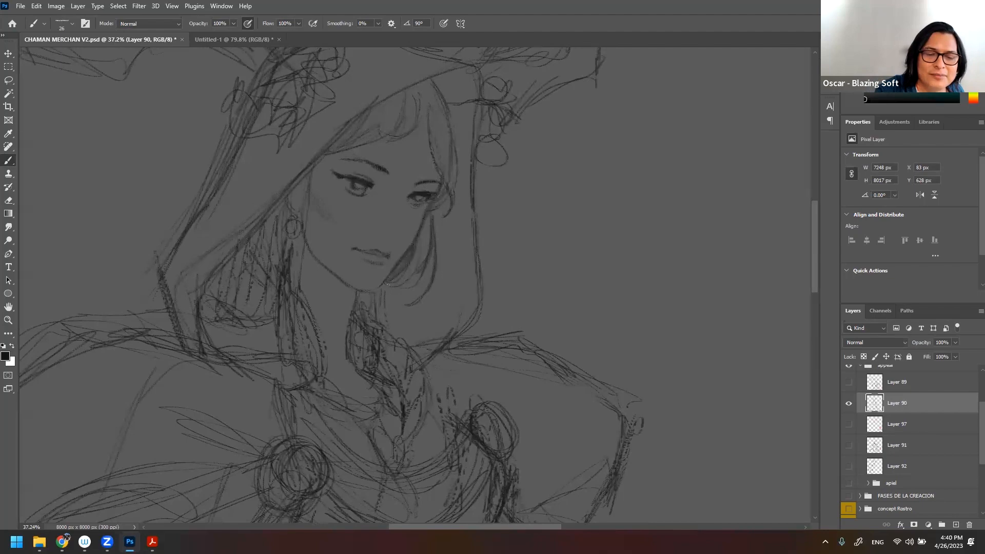
pyautogui.moveTo(329, 273); pyautogui.dragTo(353, 306)
# - Reduce the brush to 12 px, define the eyelids and irises, and thicken both eyebrows
pyautogui.rightClick(433, 210)
pyautogui.moveTo(488, 233); pyautogui.dragTo(485, 234)
pyautogui.click(340, 183)
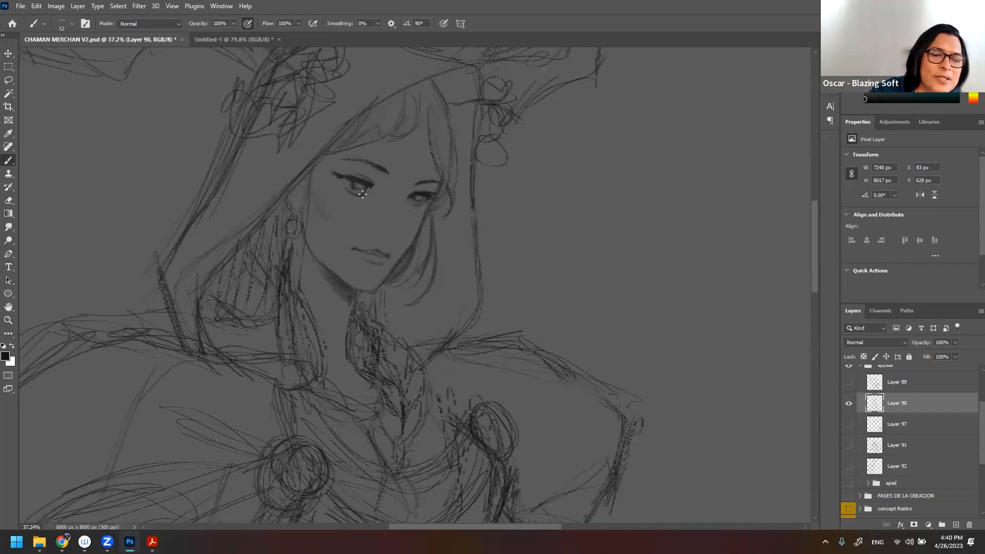
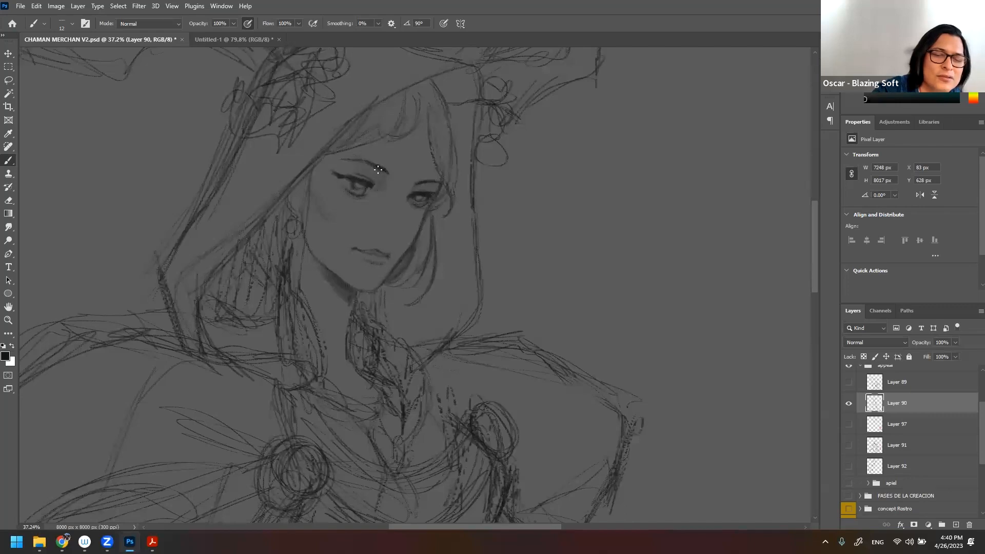
pyautogui.press('z')
pyautogui.moveTo(504, 275)
pyautogui.mouseDown()
pyautogui.moveTo(480, 270)
pyautogui.moveTo(538, 241)
pyautogui.moveTo(497, 255)
pyautogui.moveTo(497, 238)
pyautogui.mouseUp()
pyautogui.press('b')
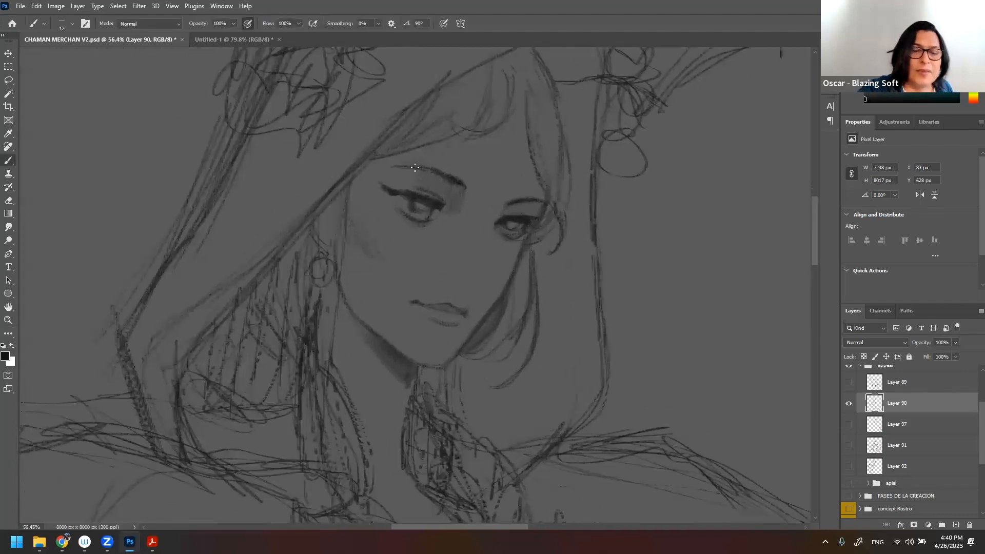
pyautogui.moveTo(391, 167); pyautogui.dragTo(457, 190)
pyautogui.moveTo(513, 202); pyautogui.dragTo(532, 198)
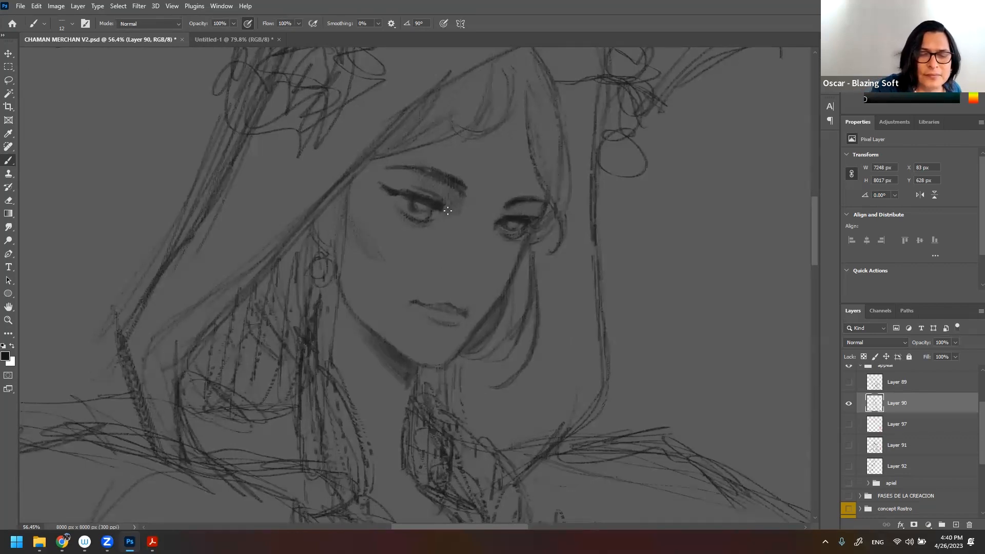
# - Clean up the far eye with a small eraser, and add shading on the cheek and at the temple beside the hood
pyautogui.press('e')
pyautogui.rightClick(537, 264)
pyautogui.moveTo(608, 287); pyautogui.dragTo(594, 289)
pyautogui.click(506, 233)
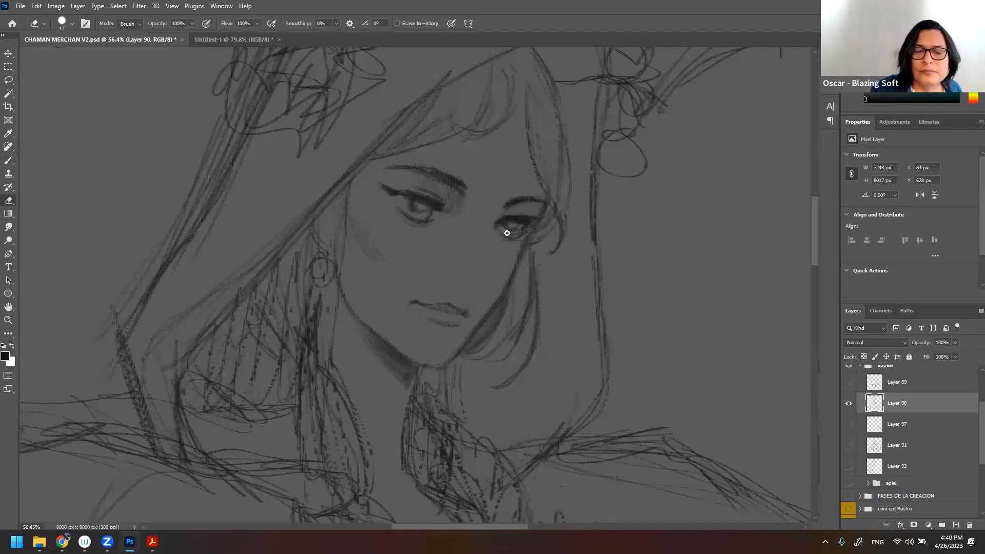
pyautogui.press('b')
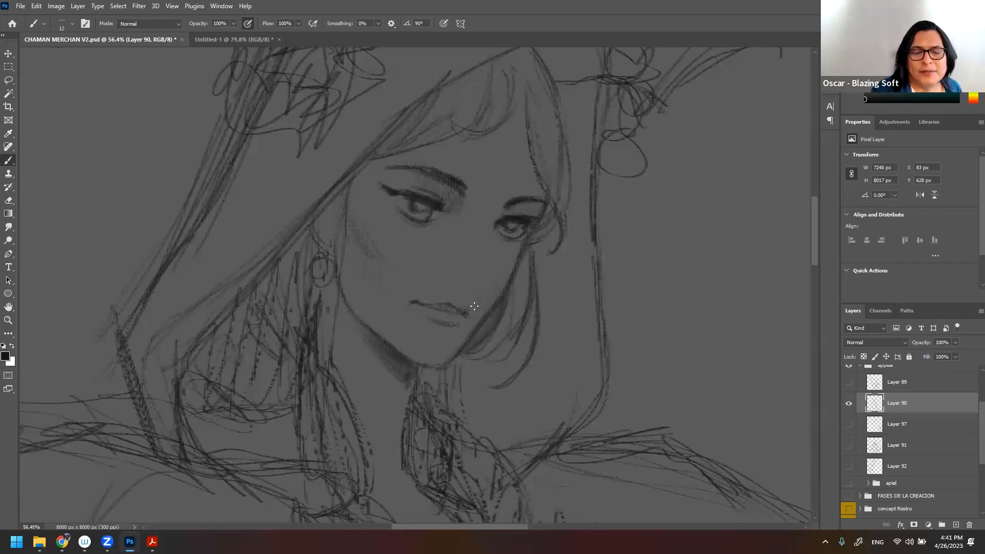
pyautogui.moveTo(345, 224); pyautogui.dragTo(338, 194)
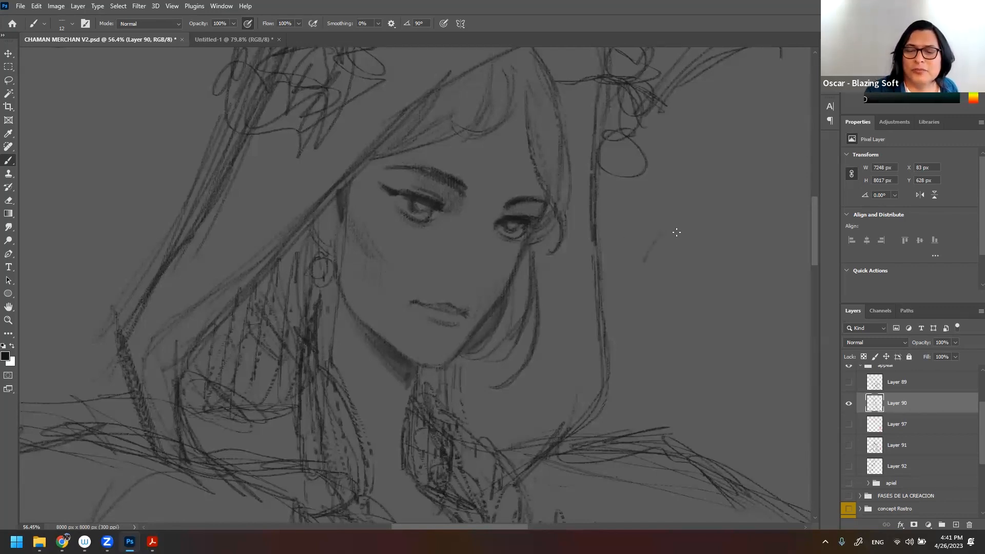
# - Enlarge the brush to 28 px and lay soft shading inside the hood next to the loose hair lock
pyautogui.moveTo(682, 257)
pyautogui.mouseDown()
pyautogui.moveTo(725, 244)
pyautogui.moveTo(707, 250)
pyautogui.mouseUp()
pyautogui.press('z')
pyautogui.moveTo(605, 275); pyautogui.dragTo(577, 274)
pyautogui.moveTo(437, 280)
pyautogui.mouseDown()
pyautogui.moveTo(429, 260)
pyautogui.moveTo(422, 266)
pyautogui.moveTo(532, 264)
pyautogui.moveTo(539, 248)
pyautogui.mouseUp()
pyautogui.press('b')
pyautogui.rightClick(540, 271)
pyautogui.click(602, 293)
pyautogui.click(539, 254)
pyautogui.moveTo(536, 256); pyautogui.dragTo(528, 316)
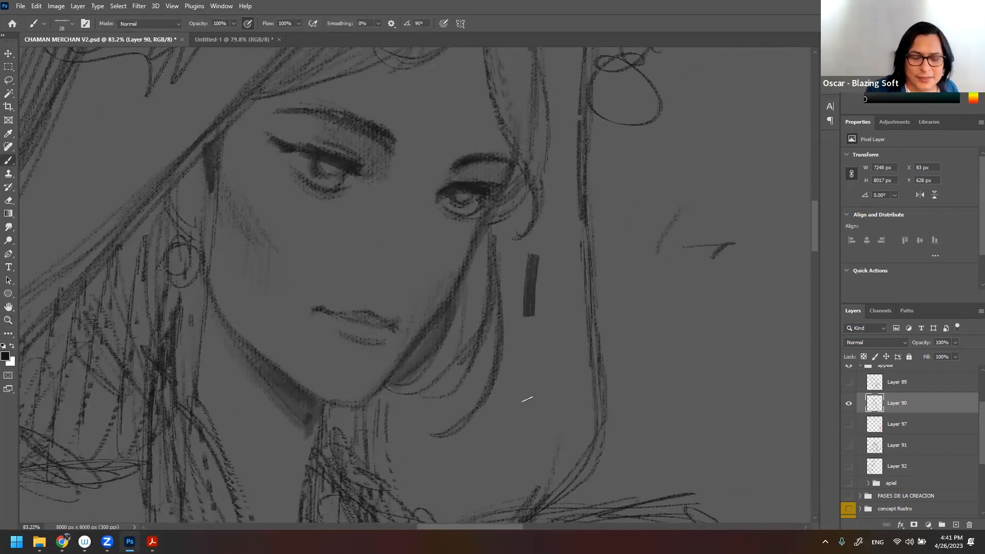
pyautogui.hotkey('ctrl', 'z')
pyautogui.moveTo(537, 275)
pyautogui.mouseDown()
pyautogui.moveTo(542, 247)
pyautogui.moveTo(533, 319)
pyautogui.moveTo(547, 261)
pyautogui.moveTo(550, 341)
pyautogui.moveTo(550, 259)
pyautogui.mouseUp()
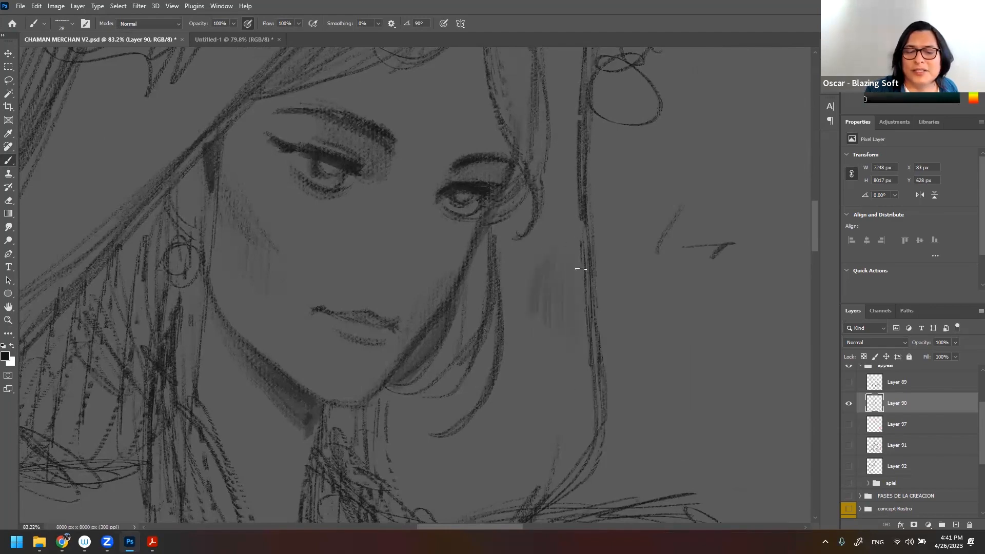
pyautogui.moveTo(519, 265); pyautogui.dragTo(516, 319)
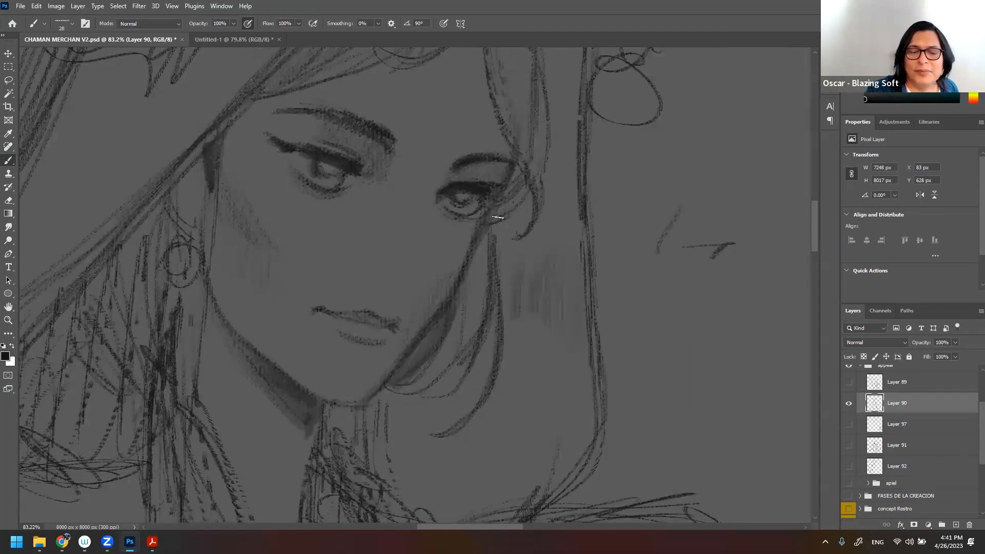
# - Shade the hood's inner upper corner and the strip between its edge and the hair
pyautogui.press('z')
pyautogui.moveTo(532, 281); pyautogui.dragTo(473, 301)
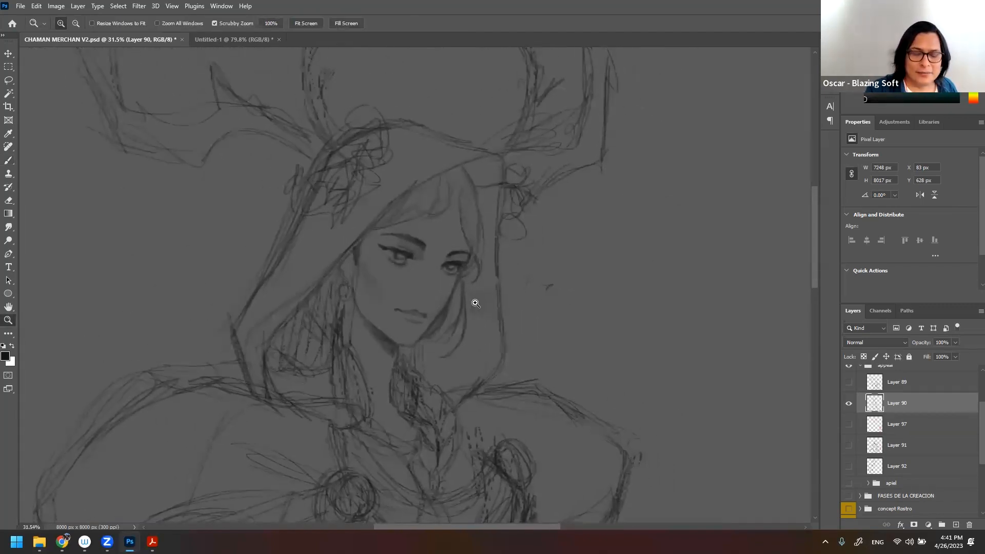
pyautogui.press('b')
pyautogui.moveTo(468, 167)
pyautogui.mouseDown()
pyautogui.moveTo(484, 189)
pyautogui.moveTo(497, 165)
pyautogui.moveTo(485, 207)
pyautogui.moveTo(477, 177)
pyautogui.moveTo(493, 222)
pyautogui.mouseUp()
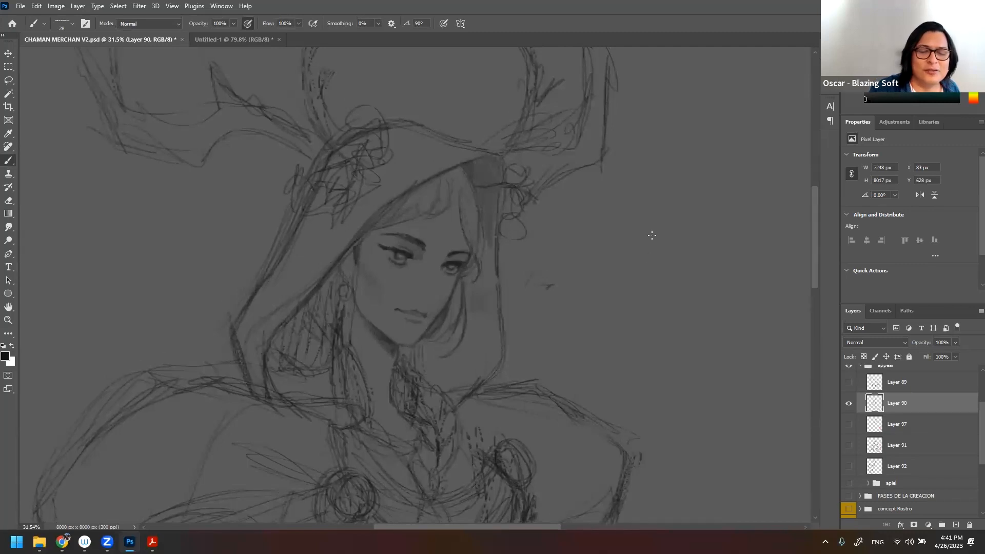
# - Draw a slanted line and an angular mark with a small circle beside the figure, and delete them with a lasso selection
pyautogui.moveTo(686, 200); pyautogui.dragTo(649, 278)
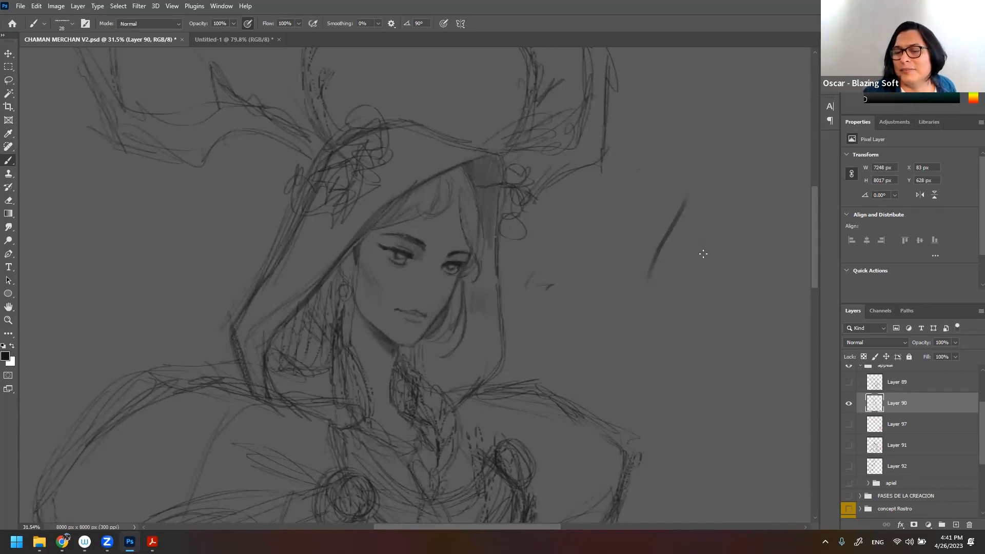
pyautogui.moveTo(702, 253)
pyautogui.mouseDown()
pyautogui.moveTo(724, 327)
pyautogui.moveTo(757, 302)
pyautogui.moveTo(760, 315)
pyautogui.moveTo(767, 291)
pyautogui.moveTo(699, 297)
pyautogui.mouseUp()
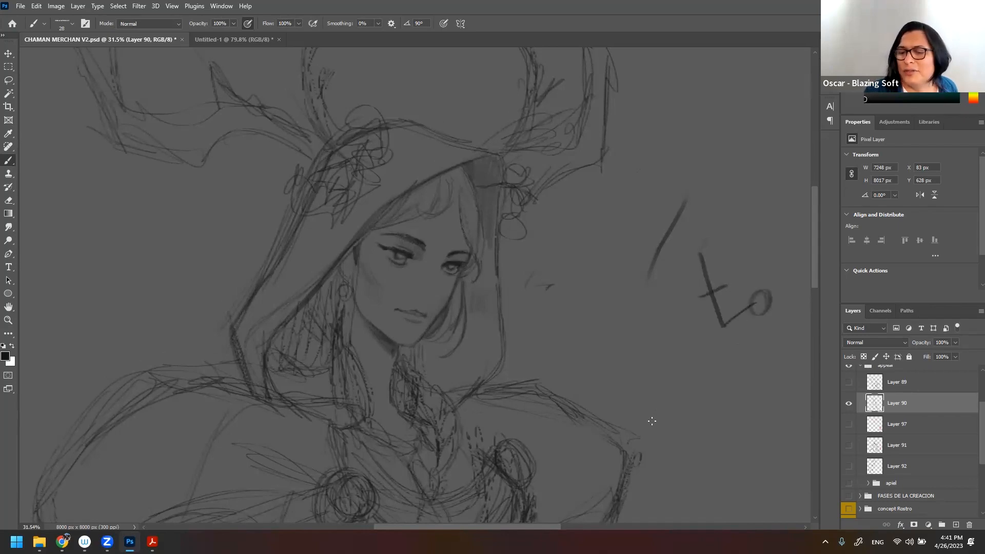
pyautogui.press('l')
pyautogui.moveTo(773, 326)
pyautogui.mouseDown()
pyautogui.moveTo(716, 170)
pyautogui.moveTo(736, 346)
pyautogui.mouseUp()
pyautogui.press('Delete')
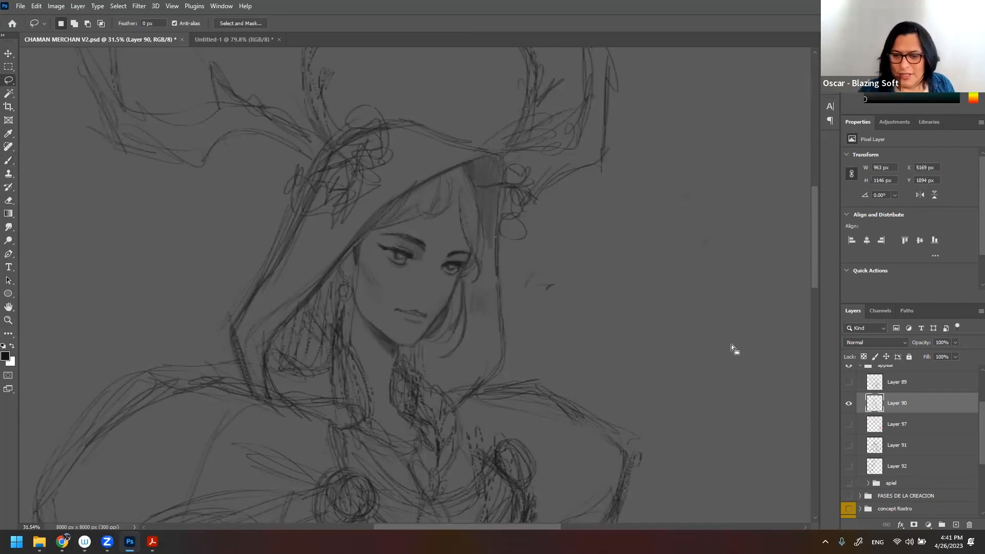
# - Lasso and delete the small stray marks beside the hood, and clear the selection
pyautogui.moveTo(571, 268); pyautogui.dragTo(570, 272)
pyautogui.press('Delete')
pyautogui.hotkey('ctrl', 'd')
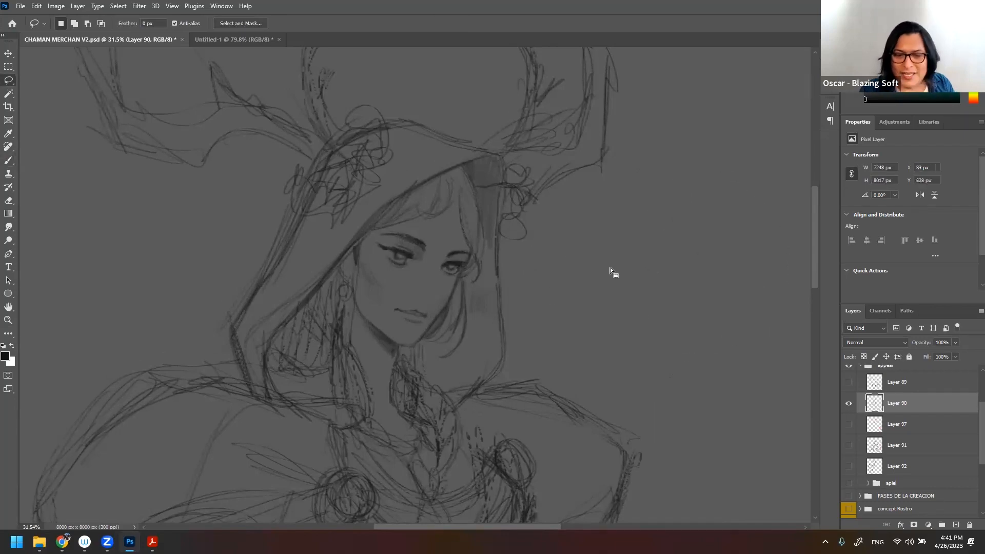
# - Reinforce the hood's lower edge and shade the hood's interior below the chin and both braids beside the neck
pyautogui.press('b')
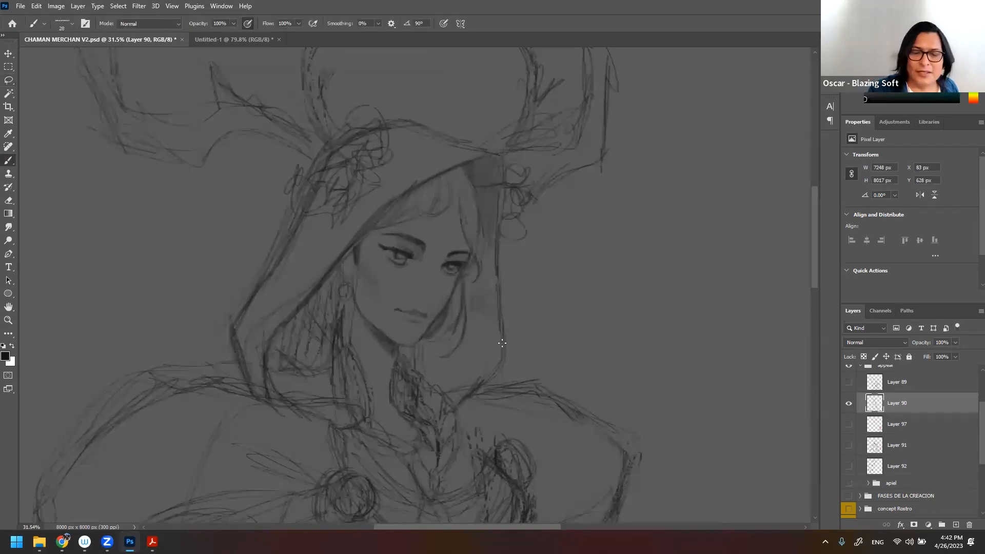
pyautogui.moveTo(498, 331)
pyautogui.mouseDown()
pyautogui.moveTo(495, 384)
pyautogui.moveTo(497, 372)
pyautogui.moveTo(450, 398)
pyautogui.mouseUp()
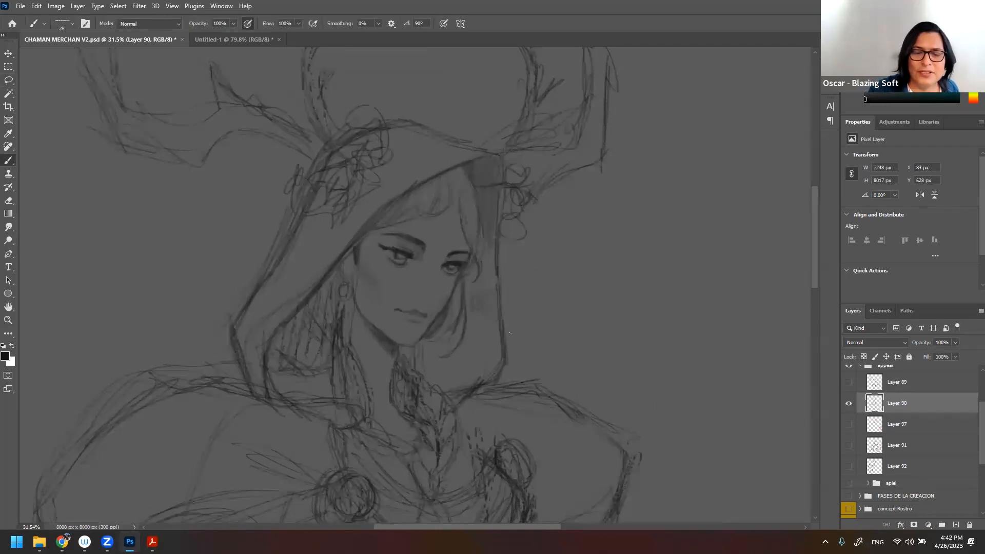
pyautogui.moveTo(402, 348)
pyautogui.mouseDown()
pyautogui.moveTo(414, 367)
pyautogui.moveTo(428, 346)
pyautogui.moveTo(426, 383)
pyautogui.moveTo(460, 341)
pyautogui.moveTo(454, 389)
pyautogui.moveTo(472, 359)
pyautogui.mouseUp()
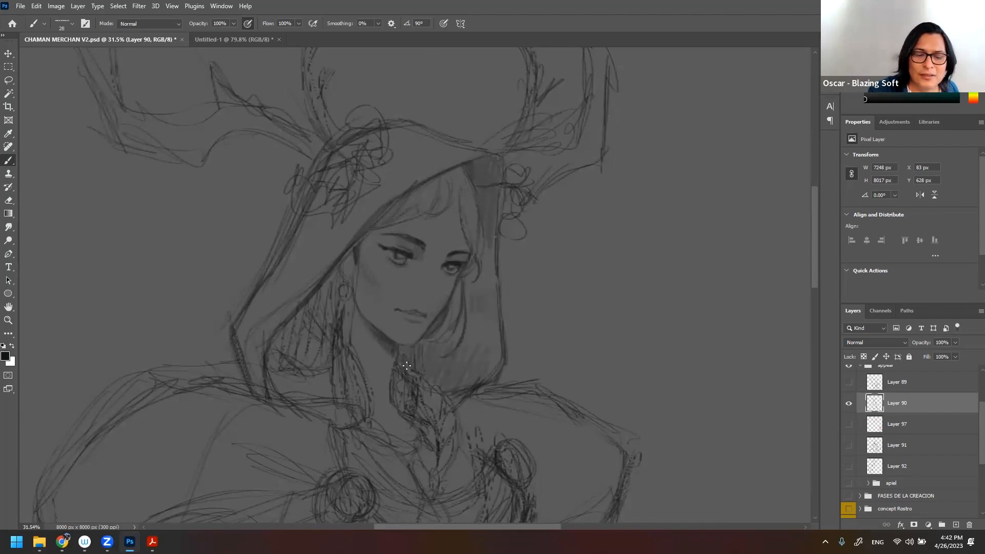
pyautogui.moveTo(416, 372)
pyautogui.mouseDown()
pyautogui.moveTo(397, 348)
pyautogui.moveTo(412, 377)
pyautogui.moveTo(399, 347)
pyautogui.moveTo(396, 376)
pyautogui.moveTo(449, 401)
pyautogui.moveTo(434, 375)
pyautogui.moveTo(399, 359)
pyautogui.moveTo(394, 400)
pyautogui.moveTo(403, 382)
pyautogui.moveTo(412, 417)
pyautogui.mouseUp()
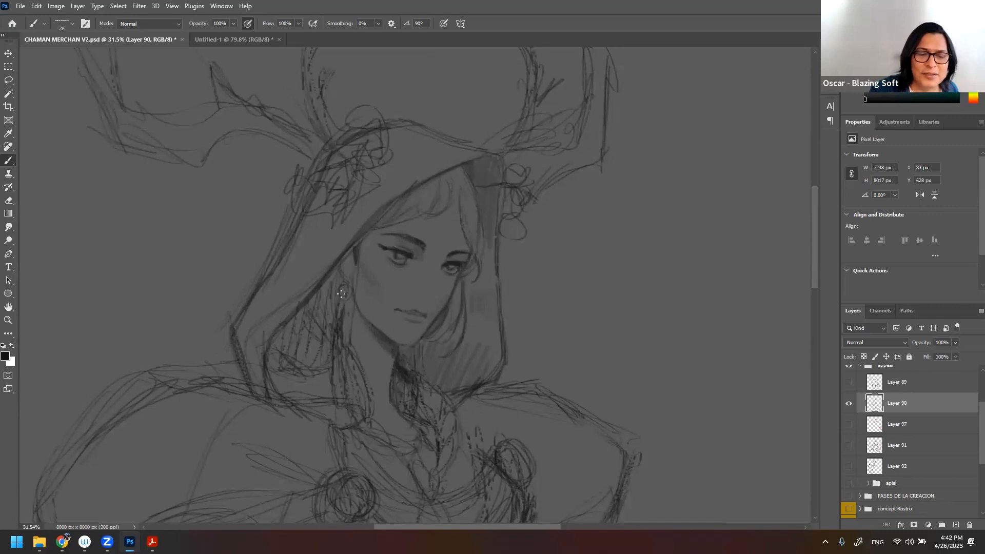
pyautogui.moveTo(337, 313)
pyautogui.mouseDown()
pyautogui.moveTo(351, 330)
pyautogui.moveTo(343, 369)
pyautogui.moveTo(355, 382)
pyautogui.moveTo(354, 409)
pyautogui.mouseUp()
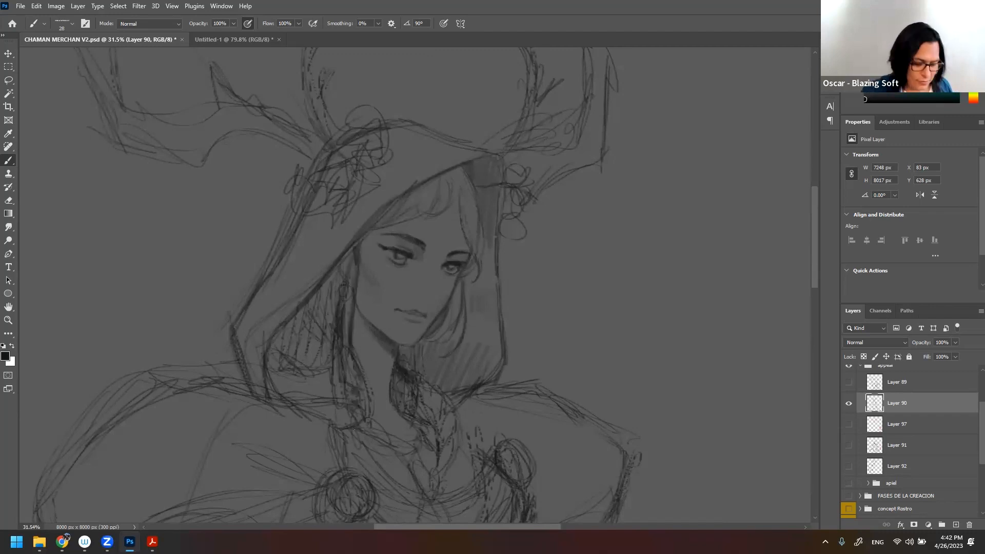
# - Enlarge the brush to 81 px and draw a tangle of thick overlapping curved strokes in the empty area beside the figure
pyautogui.press('z')
pyautogui.moveTo(624, 294); pyautogui.dragTo(549, 295)
pyautogui.moveTo(590, 288); pyautogui.dragTo(474, 251)
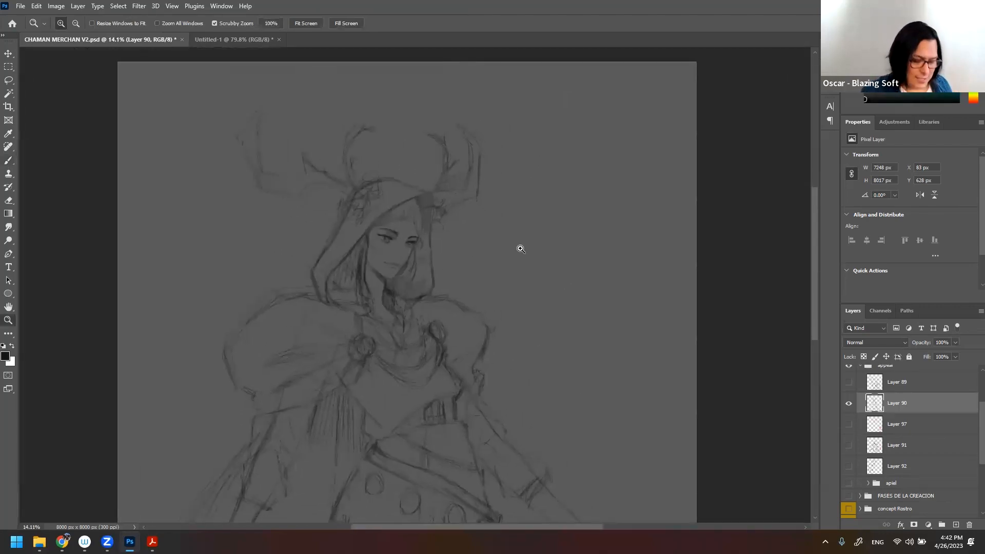
pyautogui.press('e')
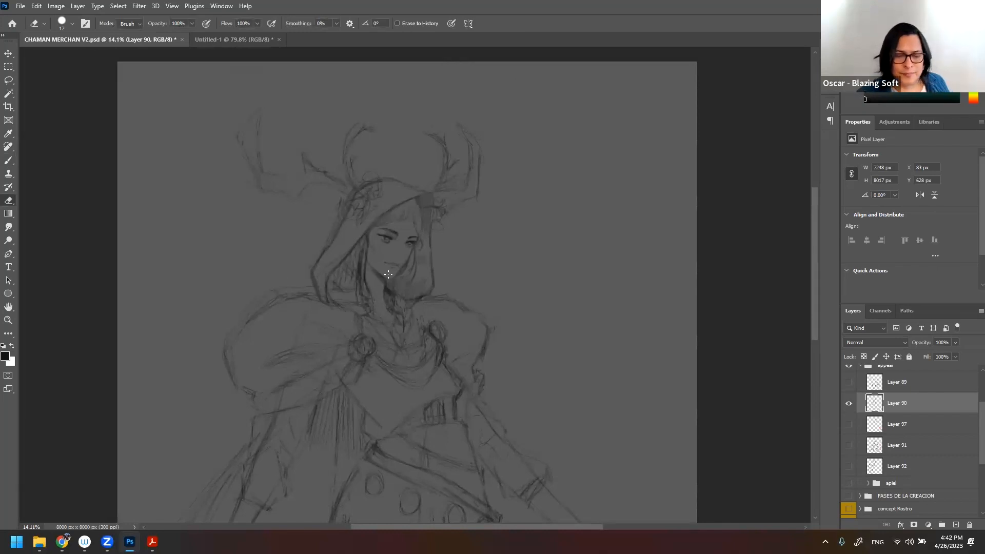
pyautogui.press('z')
pyautogui.moveTo(558, 262)
pyautogui.mouseDown()
pyautogui.moveTo(459, 219)
pyautogui.moveTo(543, 243)
pyautogui.mouseUp()
pyautogui.press('b')
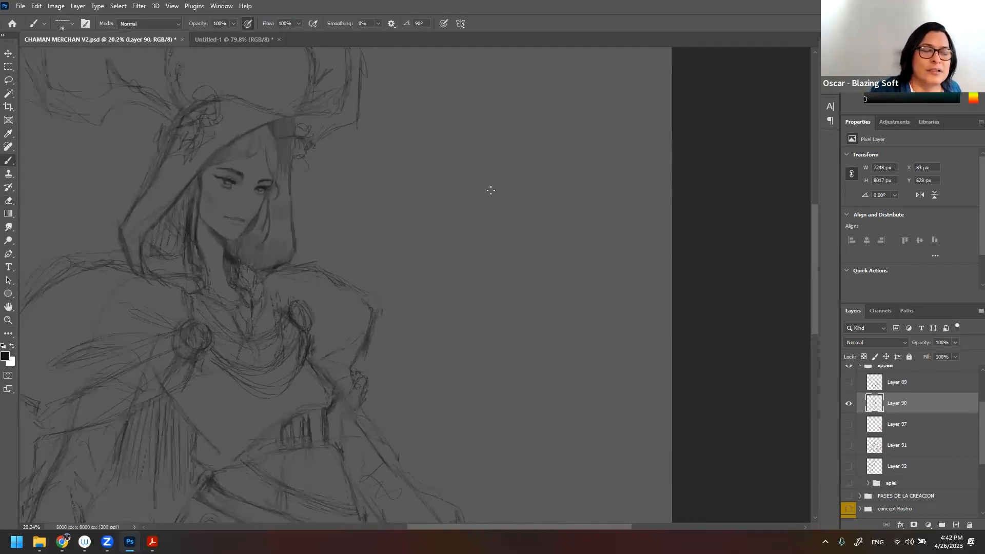
pyautogui.rightClick(498, 191)
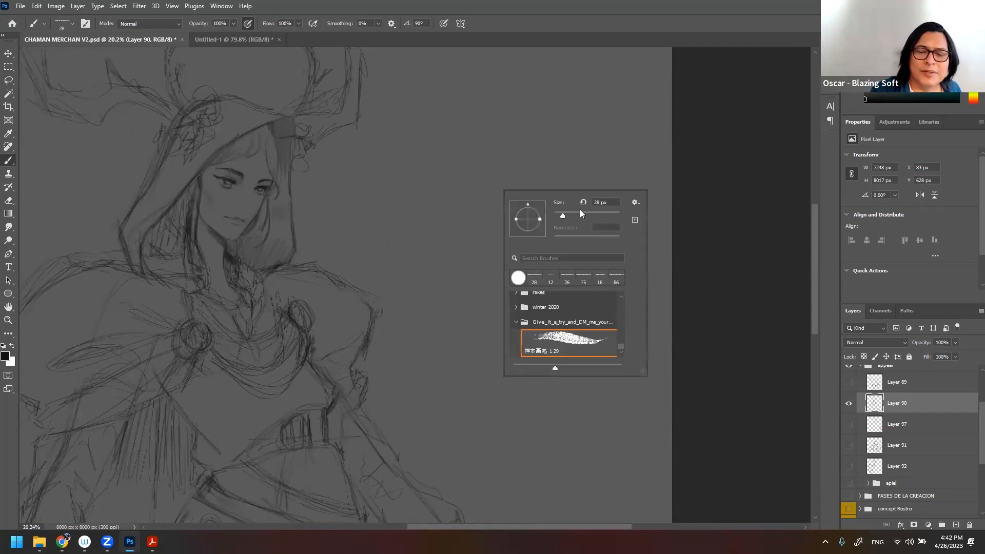
pyautogui.click(477, 178)
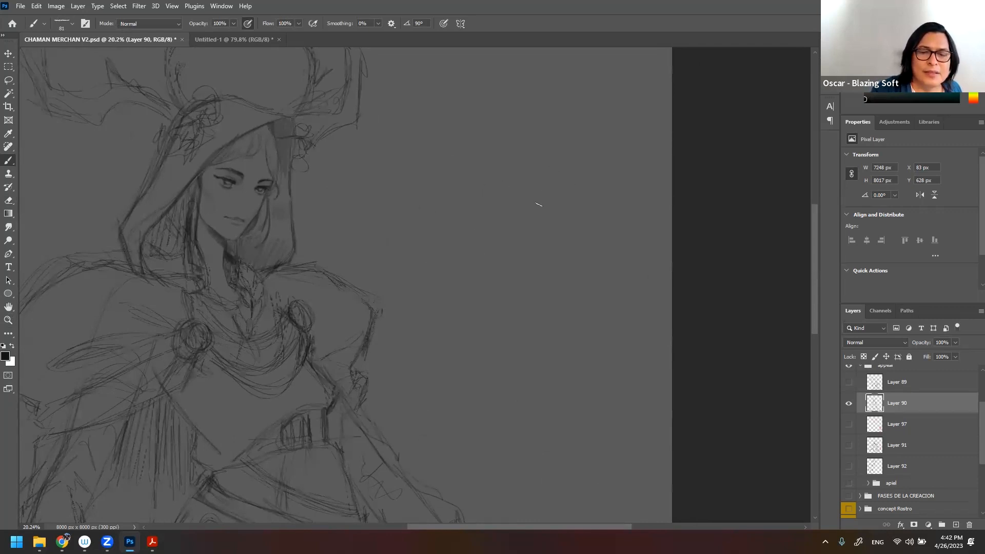
pyautogui.moveTo(543, 159)
pyautogui.mouseDown()
pyautogui.moveTo(469, 166)
pyautogui.moveTo(467, 242)
pyautogui.moveTo(579, 205)
pyautogui.moveTo(488, 166)
pyautogui.moveTo(471, 236)
pyautogui.moveTo(541, 249)
pyautogui.moveTo(496, 164)
pyautogui.moveTo(597, 194)
pyautogui.moveTo(445, 219)
pyautogui.moveTo(490, 160)
pyautogui.moveTo(487, 131)
pyautogui.moveTo(550, 313)
pyautogui.moveTo(449, 220)
pyautogui.moveTo(464, 115)
pyautogui.mouseUp()
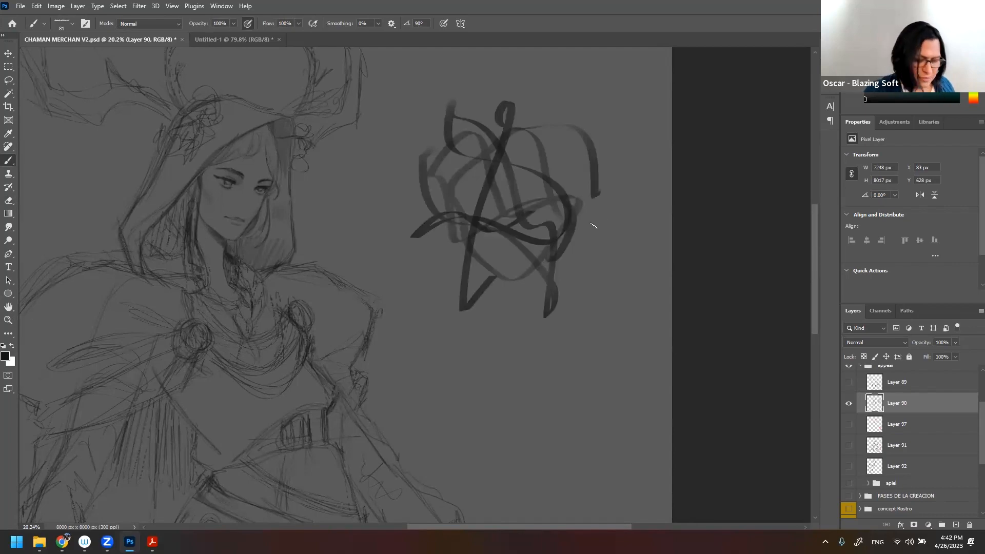
# - Lower the fill of Layer 90 to 58% and add a new layer above it
pyautogui.press('z')
pyautogui.moveTo(590, 215)
pyautogui.mouseDown()
pyautogui.moveTo(576, 205)
pyautogui.moveTo(514, 255)
pyautogui.moveTo(582, 260)
pyautogui.moveTo(555, 281)
pyautogui.mouseUp()
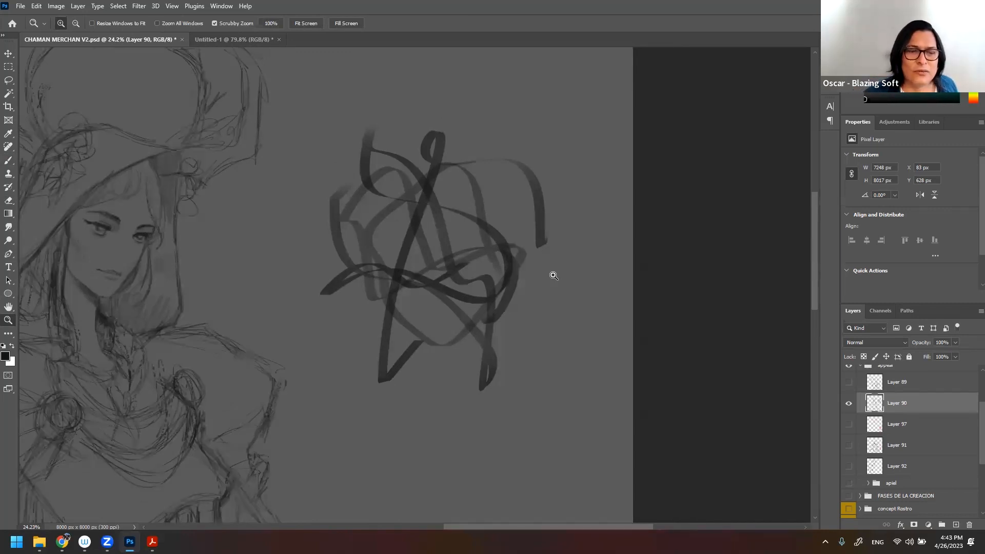
pyautogui.click(955, 357)
pyautogui.moveTo(958, 368); pyautogui.dragTo(935, 367)
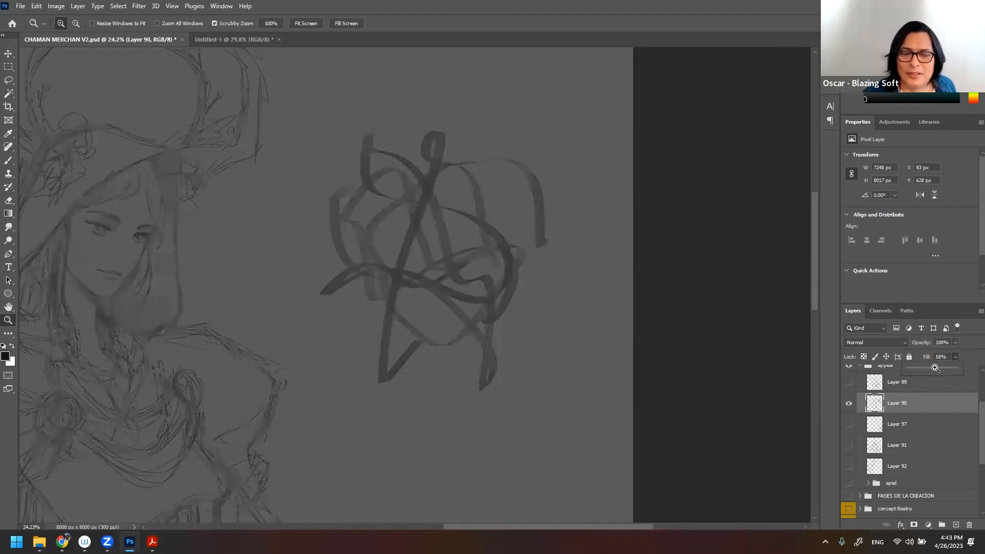
pyautogui.click(956, 525)
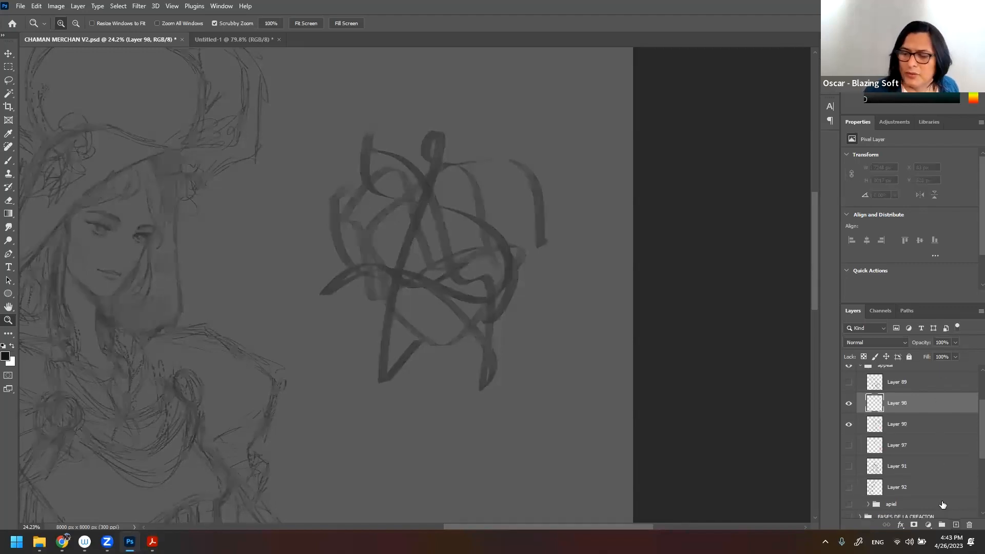
# - Set the foreground colour to a bright turquoise
pyautogui.click(5, 357)
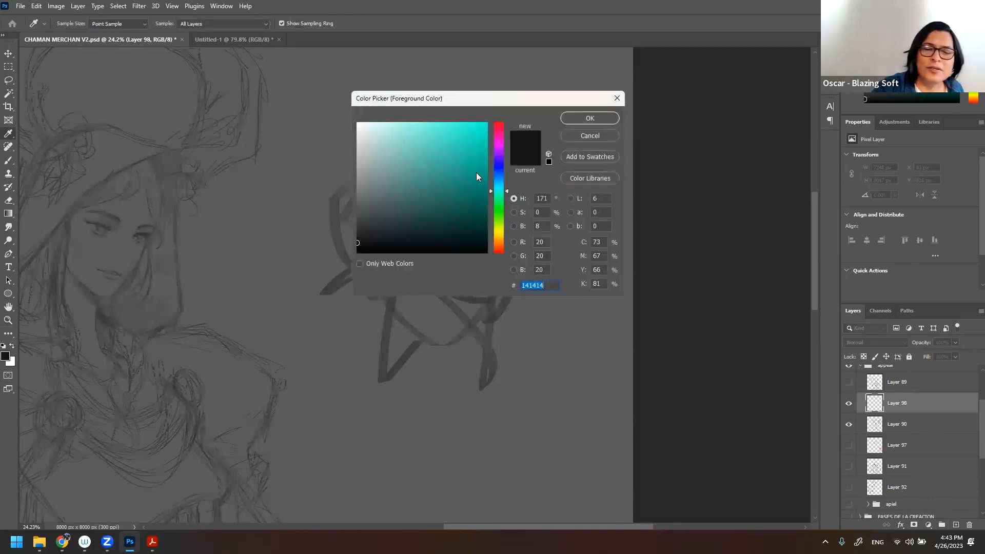
pyautogui.click(469, 145)
pyautogui.click(590, 118)
pyautogui.press('z')
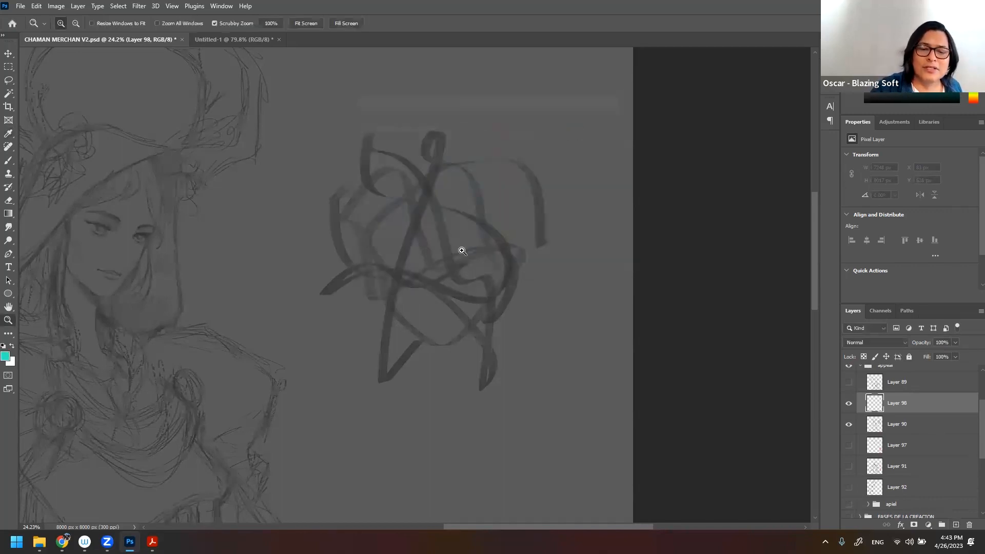
# - Reduce the brush size to 23 px and check Layer 98 by toggling its visibility
pyautogui.press('b')
pyautogui.rightClick(502, 263)
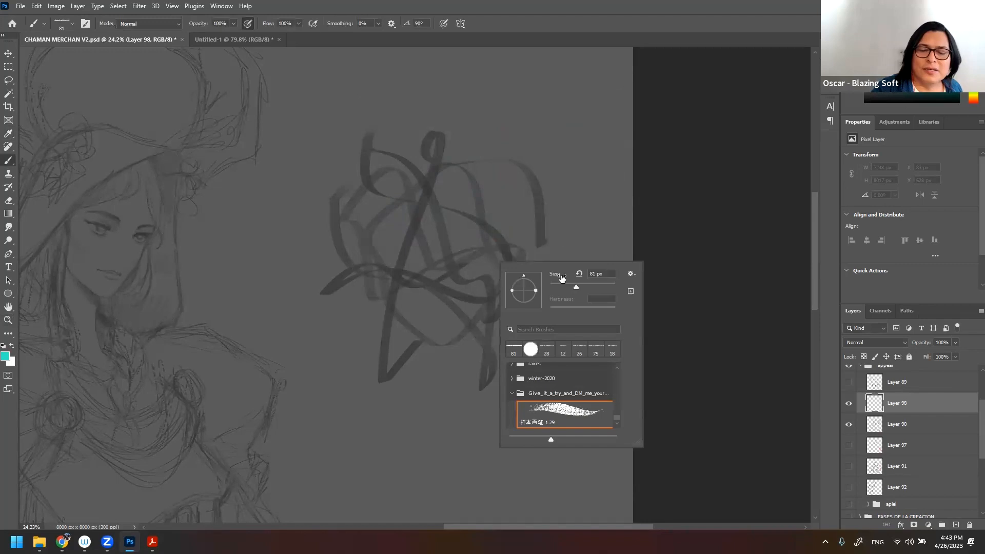
pyautogui.click(557, 284)
pyautogui.click(578, 215)
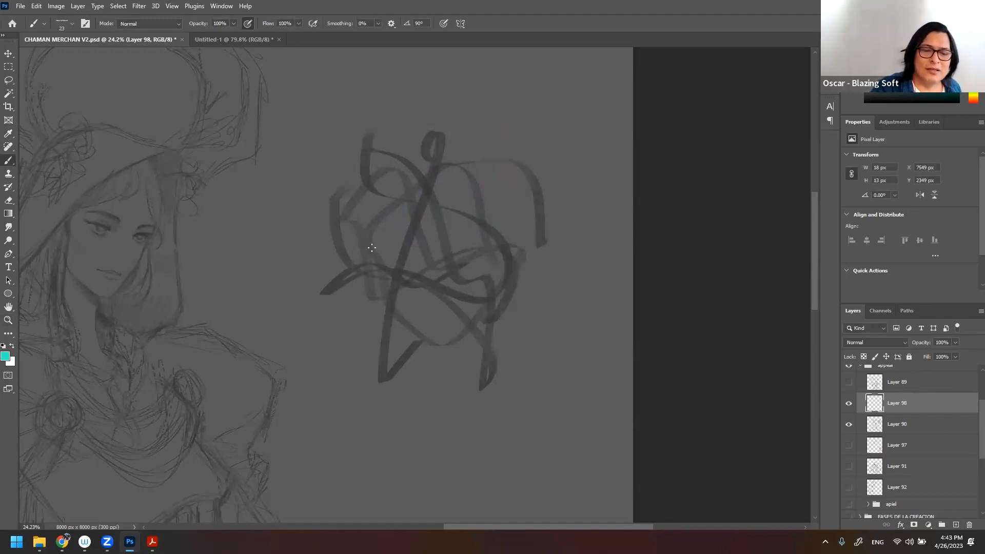
pyautogui.click(849, 403)
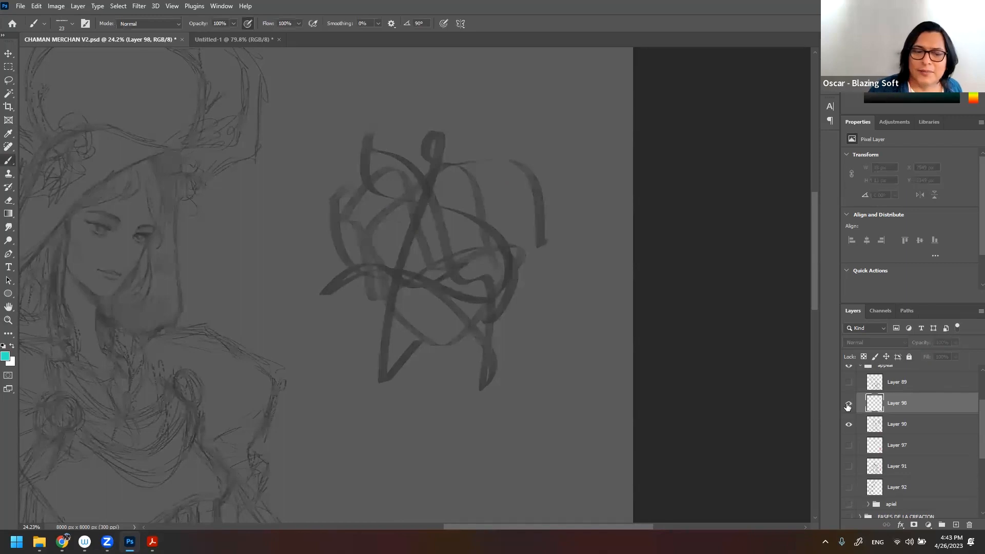
pyautogui.click(849, 403)
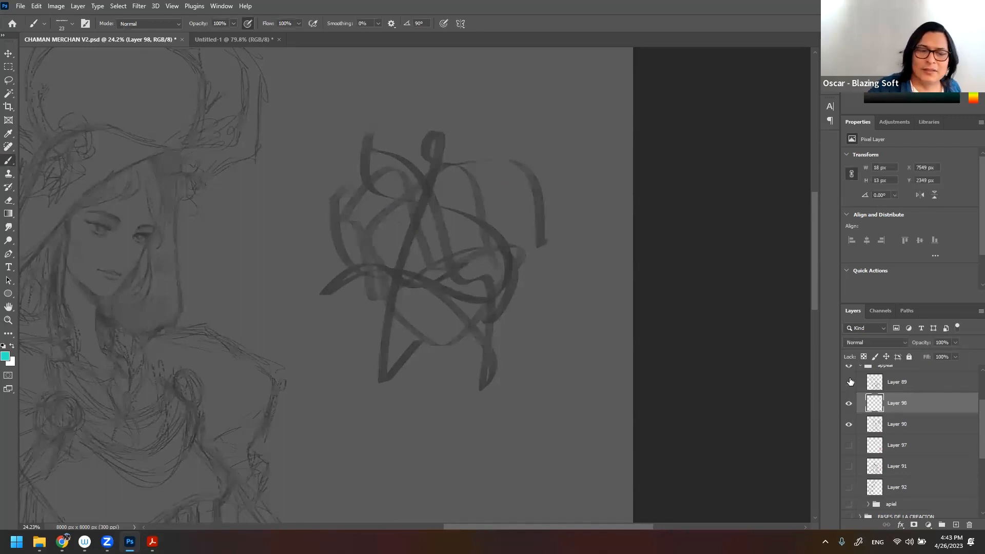
# - Trace a pointed chin line and two tapering locks in turquoise over the grey scribble on Layer 98
pyautogui.moveTo(368, 231)
pyautogui.mouseDown()
pyautogui.moveTo(388, 305)
pyautogui.moveTo(436, 347)
pyautogui.moveTo(490, 303)
pyautogui.mouseUp()
pyautogui.moveTo(393, 317); pyautogui.dragTo(380, 392)
pyautogui.moveTo(418, 344); pyautogui.dragTo(391, 379)
pyautogui.moveTo(465, 292); pyautogui.dragTo(480, 386)
pyautogui.moveTo(498, 295); pyautogui.dragTo(479, 388)
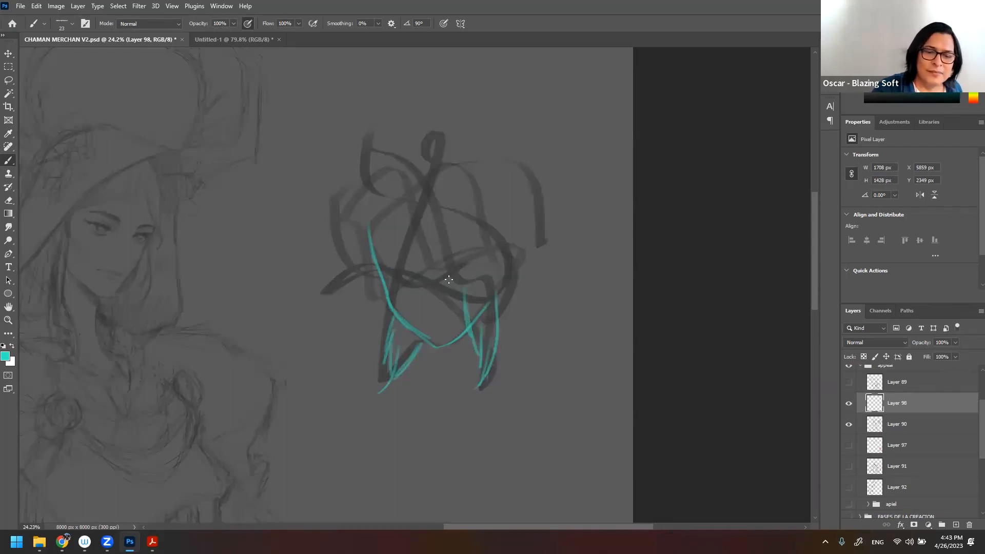
# - Draw a wavy brim line over the face, hatch the area above it and sketch the surrounding head contour
pyautogui.moveTo(379, 265)
pyautogui.mouseDown()
pyautogui.moveTo(421, 274)
pyautogui.moveTo(480, 259)
pyautogui.mouseUp()
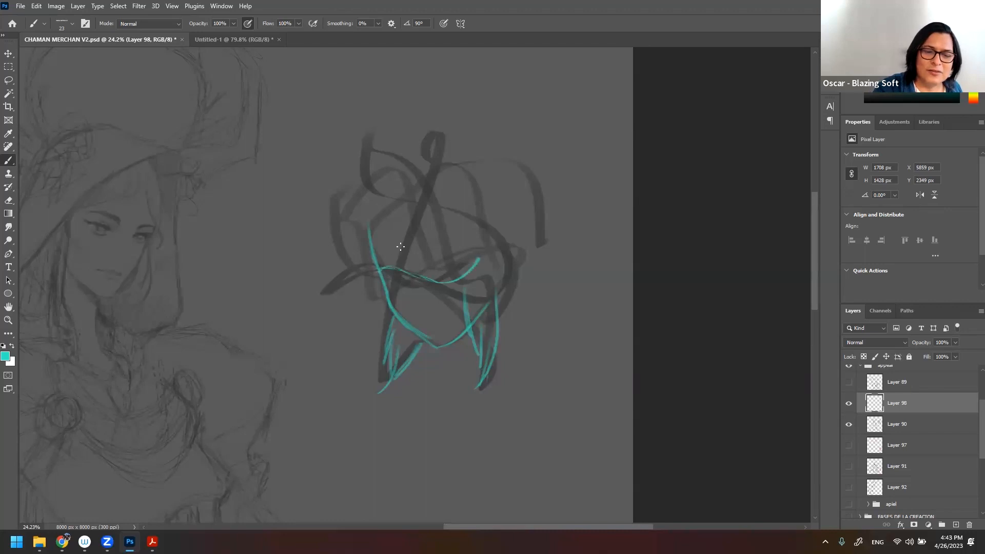
pyautogui.moveTo(376, 225)
pyautogui.mouseDown()
pyautogui.moveTo(454, 215)
pyautogui.moveTo(379, 260)
pyautogui.mouseUp()
pyautogui.moveTo(403, 222); pyautogui.dragTo(388, 269)
pyautogui.moveTo(419, 223)
pyautogui.mouseDown()
pyautogui.moveTo(399, 268)
pyautogui.moveTo(409, 269)
pyautogui.mouseUp()
pyautogui.moveTo(444, 226); pyautogui.dragTo(420, 273)
pyautogui.moveTo(457, 223)
pyautogui.mouseDown()
pyautogui.moveTo(436, 277)
pyautogui.moveTo(465, 268)
pyautogui.mouseUp()
pyautogui.moveTo(388, 273)
pyautogui.mouseDown()
pyautogui.moveTo(403, 279)
pyautogui.moveTo(354, 263)
pyautogui.moveTo(326, 282)
pyautogui.mouseUp()
pyautogui.moveTo(329, 243)
pyautogui.mouseDown()
pyautogui.moveTo(368, 180)
pyautogui.moveTo(452, 152)
pyautogui.moveTo(525, 188)
pyautogui.moveTo(534, 236)
pyautogui.moveTo(520, 313)
pyautogui.mouseUp()
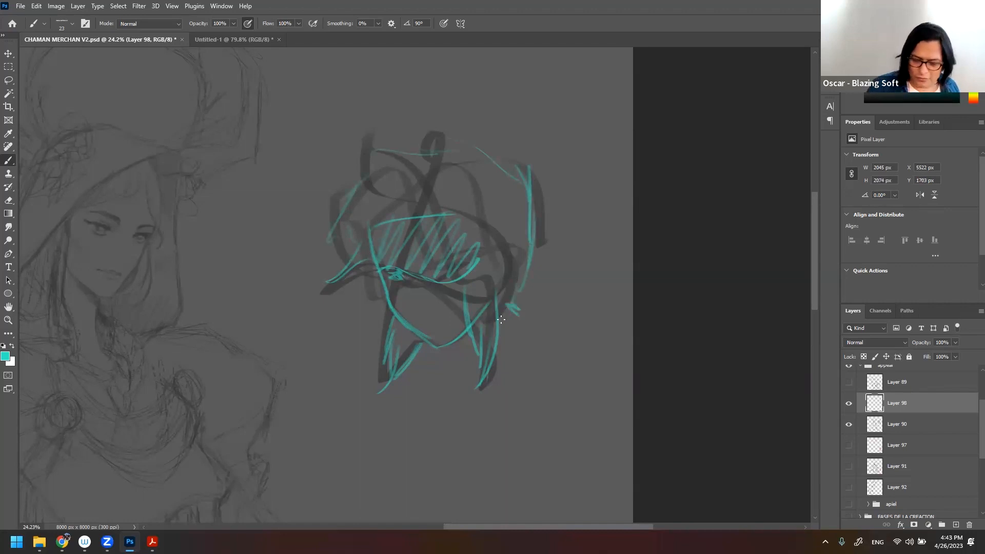
# - Delete Layer 98 with its turquoise lines and rotate the canvas view so the grey scribble lies sideways
pyautogui.press('Delete')
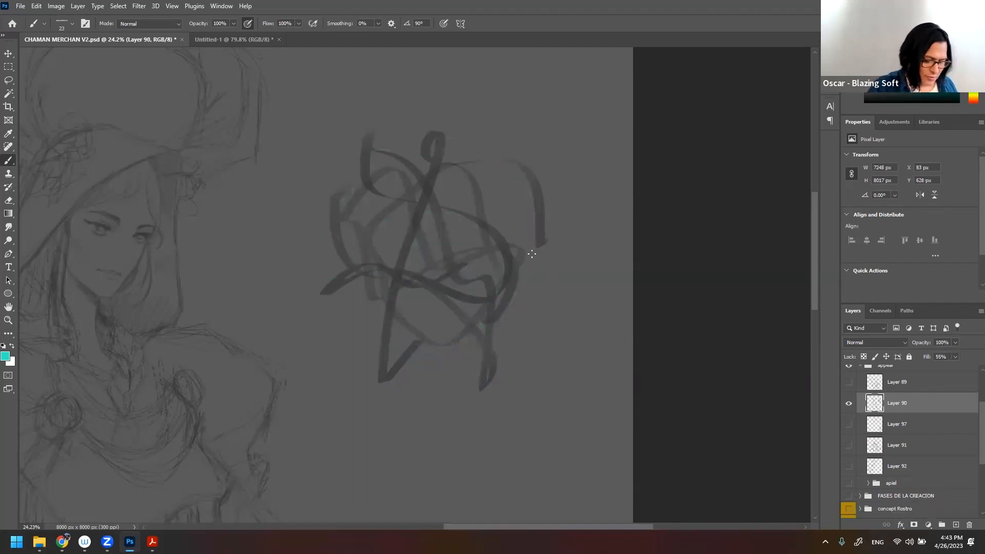
pyautogui.press('r')
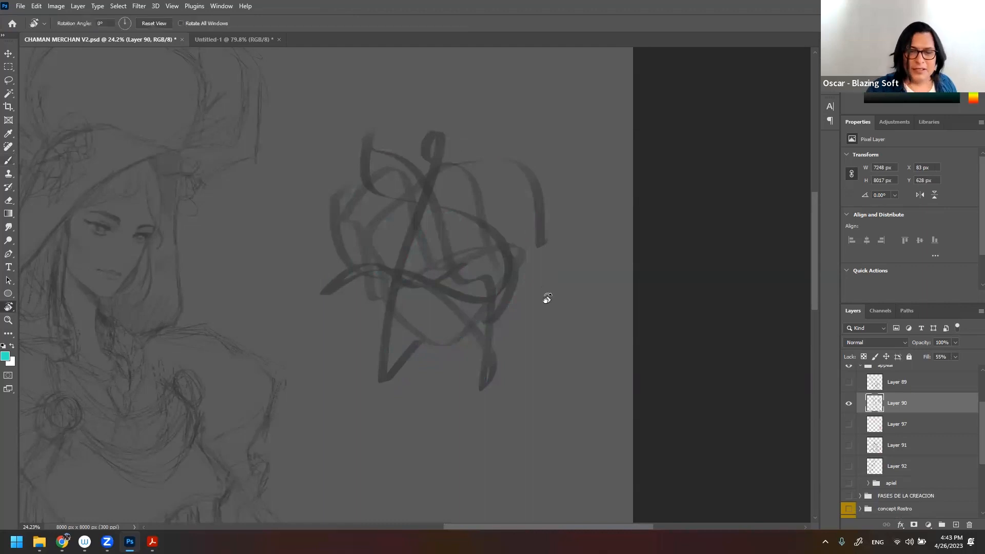
pyautogui.moveTo(541, 283)
pyautogui.mouseDown()
pyautogui.moveTo(574, 354)
pyautogui.moveTo(427, 464)
pyautogui.moveTo(435, 442)
pyautogui.mouseUp()
pyautogui.press('b')
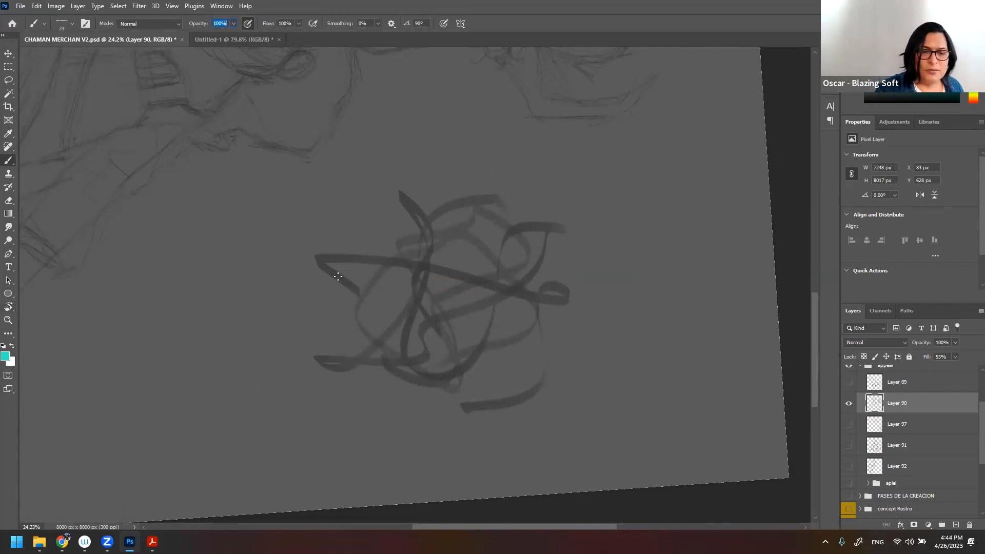
# - Draw a turquoise hat with a pointed, hatched brim over the rotated scribble on Layer 90
pyautogui.moveTo(335, 257)
pyautogui.mouseDown()
pyautogui.moveTo(355, 267)
pyautogui.moveTo(325, 253)
pyautogui.moveTo(431, 203)
pyautogui.mouseUp()
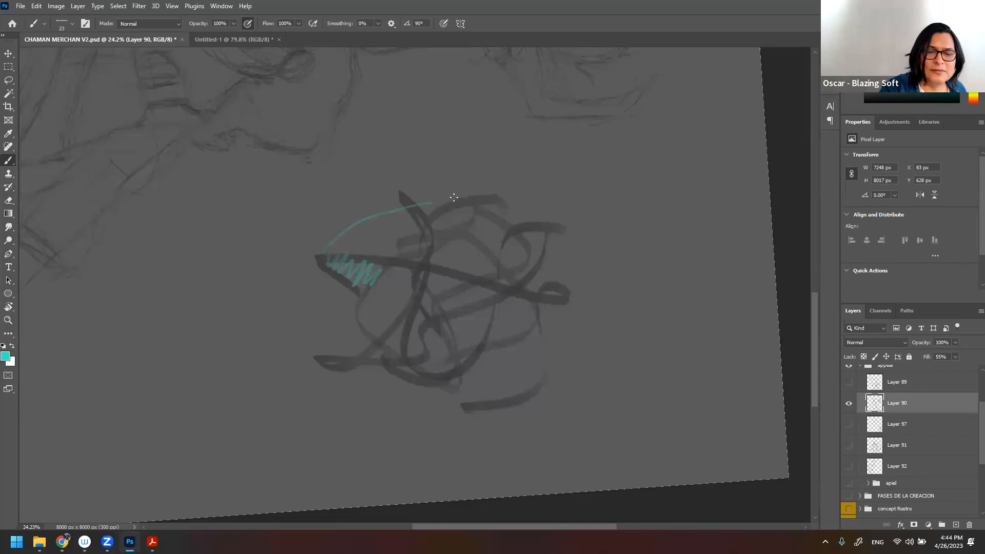
pyautogui.moveTo(319, 253); pyautogui.dragTo(373, 234)
pyautogui.moveTo(328, 249)
pyautogui.mouseDown()
pyautogui.moveTo(461, 204)
pyautogui.moveTo(509, 211)
pyautogui.moveTo(520, 223)
pyautogui.moveTo(468, 280)
pyautogui.moveTo(539, 295)
pyautogui.mouseUp()
# - Draw a U-shaped face below the hat brim and a hair contour beside it
pyautogui.moveTo(366, 292)
pyautogui.mouseDown()
pyautogui.moveTo(359, 326)
pyautogui.moveTo(384, 346)
pyautogui.mouseUp()
pyautogui.moveTo(407, 273)
pyautogui.mouseDown()
pyautogui.moveTo(402, 361)
pyautogui.moveTo(404, 352)
pyautogui.moveTo(428, 373)
pyautogui.mouseUp()
pyautogui.moveTo(495, 293)
pyautogui.mouseDown()
pyautogui.moveTo(488, 340)
pyautogui.moveTo(440, 380)
pyautogui.mouseUp()
pyautogui.moveTo(493, 324); pyautogui.dragTo(456, 373)
pyautogui.moveTo(496, 298); pyautogui.dragTo(490, 352)
pyautogui.moveTo(408, 360); pyautogui.dragTo(448, 380)
pyautogui.moveTo(406, 327); pyautogui.dragTo(403, 366)
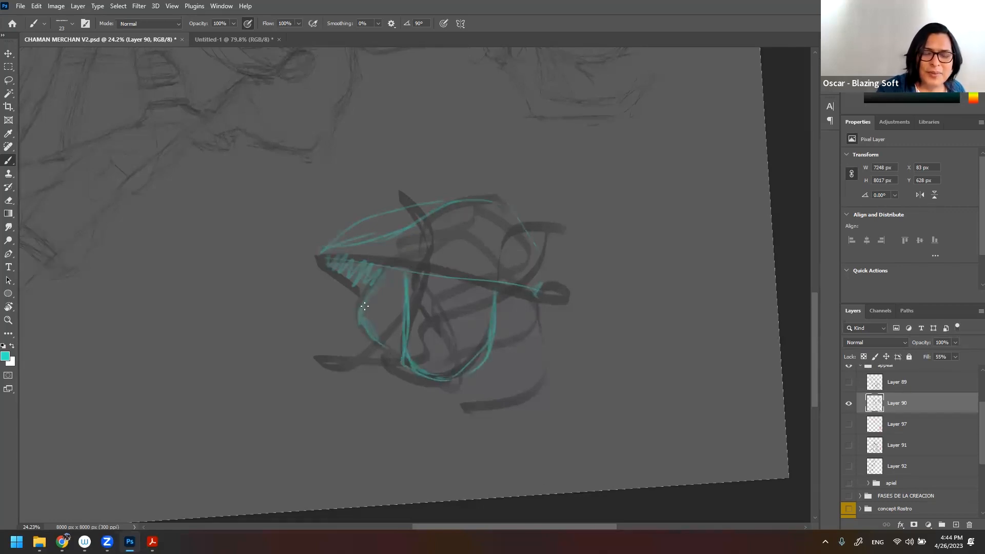
# - Add curled locks on both sides of the face and draw two dot eyes and a smile
pyautogui.moveTo(399, 320)
pyautogui.mouseDown()
pyautogui.moveTo(391, 348)
pyautogui.moveTo(329, 368)
pyautogui.mouseUp()
pyautogui.moveTo(330, 368)
pyautogui.mouseDown()
pyautogui.moveTo(358, 370)
pyautogui.moveTo(395, 351)
pyautogui.moveTo(341, 356)
pyautogui.mouseUp()
pyautogui.moveTo(535, 297)
pyautogui.mouseDown()
pyautogui.moveTo(519, 351)
pyautogui.moveTo(501, 352)
pyautogui.moveTo(528, 353)
pyautogui.moveTo(473, 412)
pyautogui.mouseUp()
pyautogui.moveTo(539, 348)
pyautogui.mouseDown()
pyautogui.moveTo(519, 402)
pyautogui.moveTo(476, 412)
pyautogui.moveTo(516, 379)
pyautogui.mouseUp()
pyautogui.moveTo(425, 301)
pyautogui.mouseDown()
pyautogui.moveTo(426, 309)
pyautogui.moveTo(466, 316)
pyautogui.moveTo(461, 339)
pyautogui.moveTo(440, 345)
pyautogui.moveTo(465, 337)
pyautogui.mouseUp()
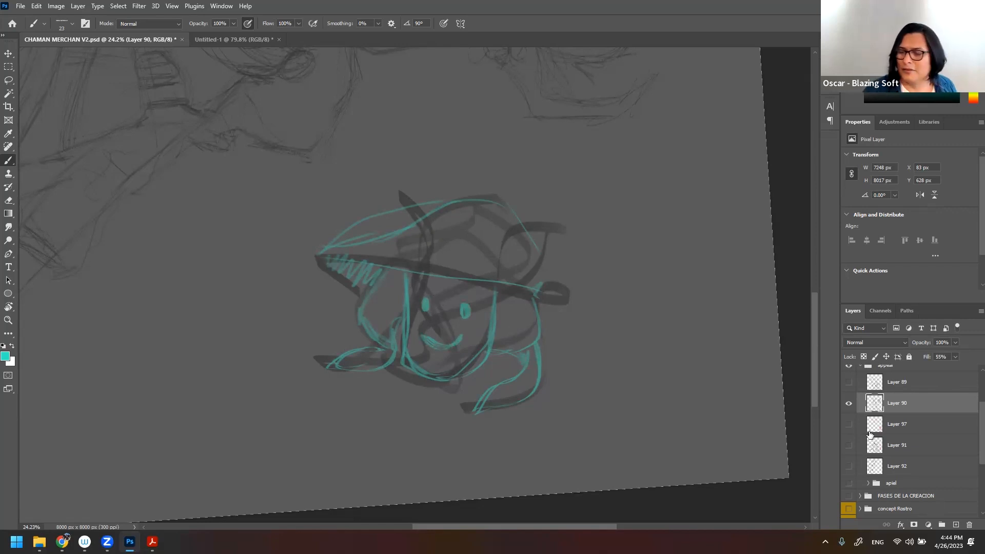
pyautogui.click(848, 404)
pyautogui.click(849, 404)
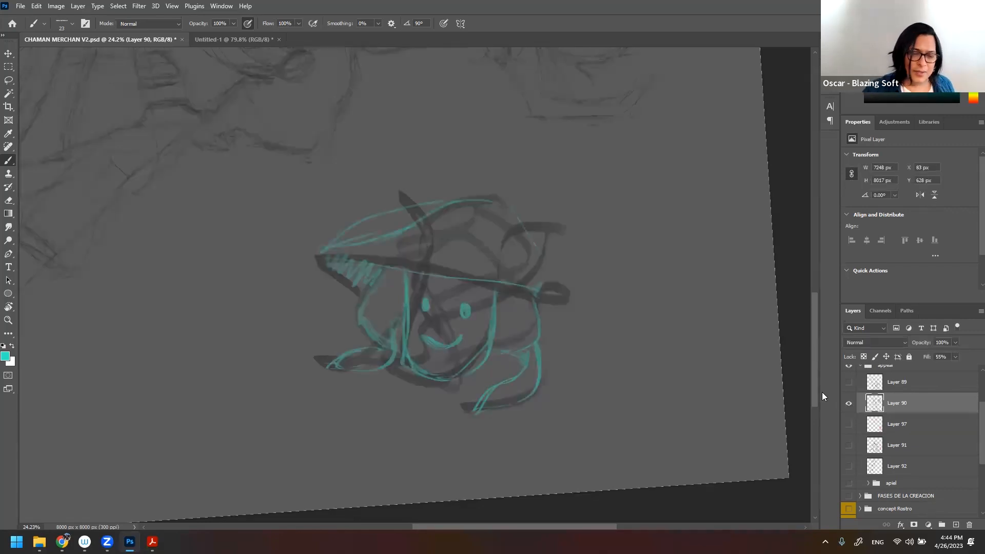
# - Enlarge the brush to 75 px and thicken the eyes, smile, face outline and the hair under the pointed brim
pyautogui.rightClick(618, 333)
pyautogui.moveTo(425, 300)
pyautogui.mouseDown()
pyautogui.moveTo(424, 309)
pyautogui.moveTo(464, 306)
pyautogui.mouseUp()
pyautogui.moveTo(430, 340); pyautogui.dragTo(463, 339)
pyautogui.moveTo(499, 283)
pyautogui.mouseDown()
pyautogui.moveTo(493, 357)
pyautogui.moveTo(437, 370)
pyautogui.mouseUp()
pyautogui.moveTo(404, 283)
pyautogui.mouseDown()
pyautogui.moveTo(402, 361)
pyautogui.moveTo(448, 380)
pyautogui.mouseUp()
pyautogui.moveTo(369, 326); pyautogui.dragTo(388, 267)
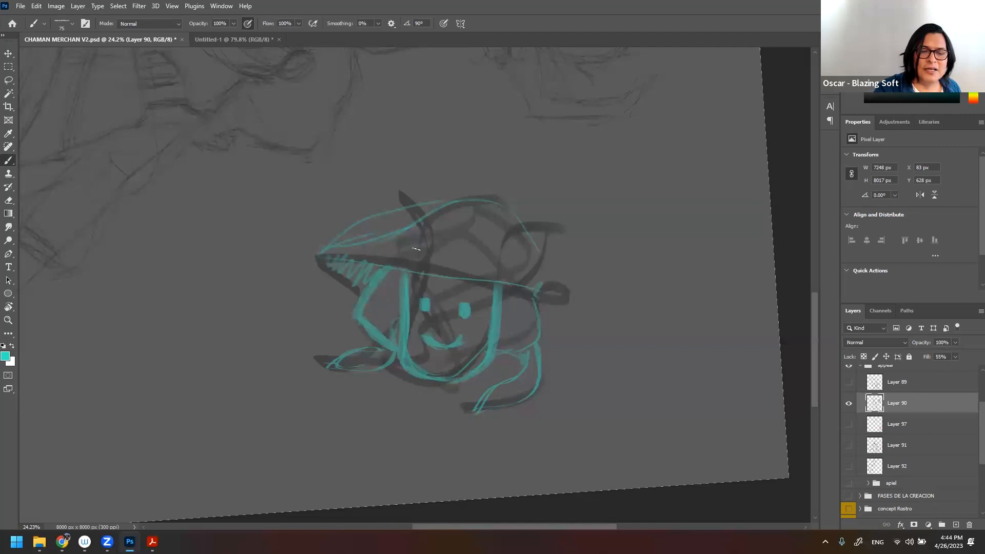
# - Thicken the remaining locks and the hat outline, and fill the underside of the brim's pointed tip
pyautogui.moveTo(536, 291)
pyautogui.mouseDown()
pyautogui.moveTo(538, 325)
pyautogui.moveTo(488, 367)
pyautogui.mouseUp()
pyautogui.moveTo(391, 355)
pyautogui.mouseDown()
pyautogui.moveTo(314, 367)
pyautogui.moveTo(388, 366)
pyautogui.mouseUp()
pyautogui.moveTo(527, 360); pyautogui.dragTo(470, 425)
pyautogui.moveTo(528, 391); pyautogui.dragTo(537, 359)
pyautogui.moveTo(321, 256)
pyautogui.mouseDown()
pyautogui.moveTo(334, 269)
pyautogui.moveTo(564, 297)
pyautogui.mouseUp()
pyautogui.moveTo(319, 254)
pyautogui.mouseDown()
pyautogui.moveTo(429, 216)
pyautogui.moveTo(563, 296)
pyautogui.moveTo(538, 296)
pyautogui.mouseUp()
pyautogui.moveTo(336, 268)
pyautogui.mouseDown()
pyautogui.moveTo(351, 277)
pyautogui.moveTo(381, 266)
pyautogui.mouseUp()
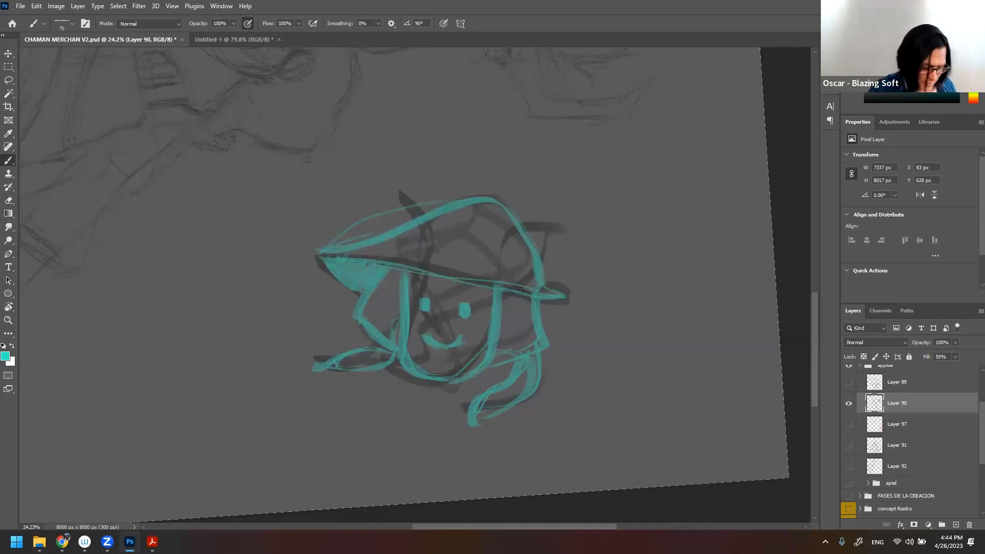
# - Lasso the doodled head, delete it from Layer 90, clear the selection and reset the canvas rotation
pyautogui.press('z')
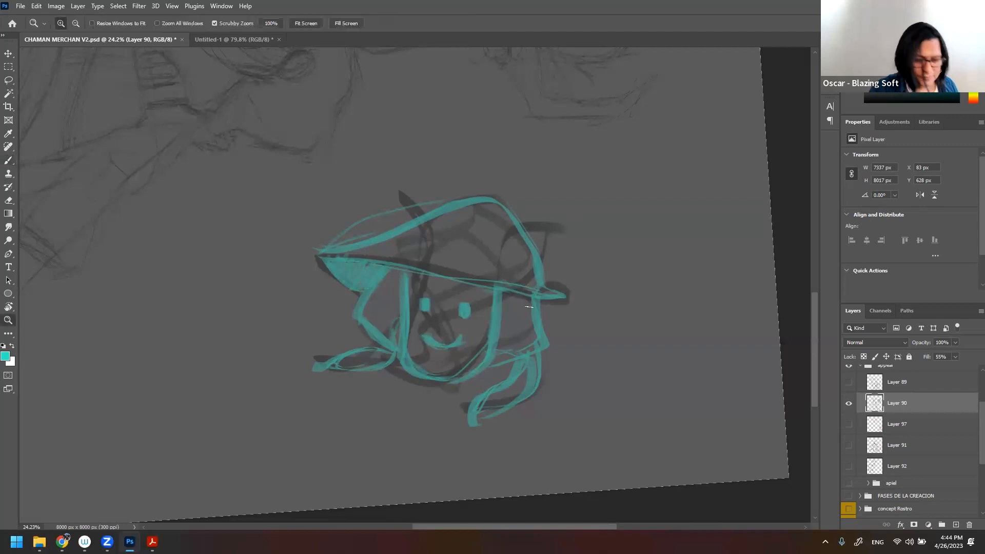
pyautogui.moveTo(524, 309); pyautogui.dragTo(512, 291)
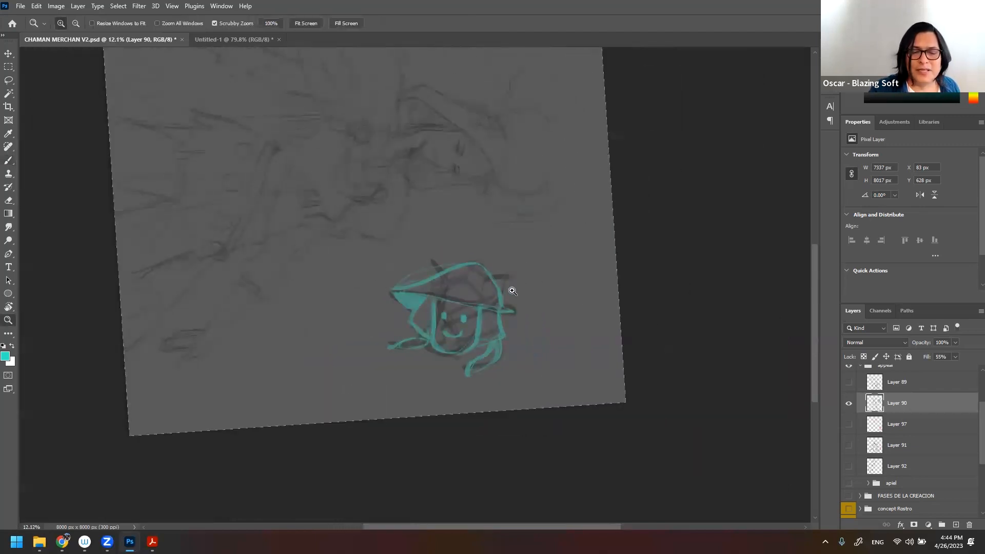
pyautogui.press('l')
pyautogui.moveTo(528, 354)
pyautogui.mouseDown()
pyautogui.moveTo(562, 348)
pyautogui.moveTo(467, 164)
pyautogui.moveTo(471, 172)
pyautogui.moveTo(482, 161)
pyautogui.mouseUp()
pyautogui.press('Delete')
pyautogui.hotkey('ctrl', 'd')
pyautogui.press('r')
pyautogui.press('l')
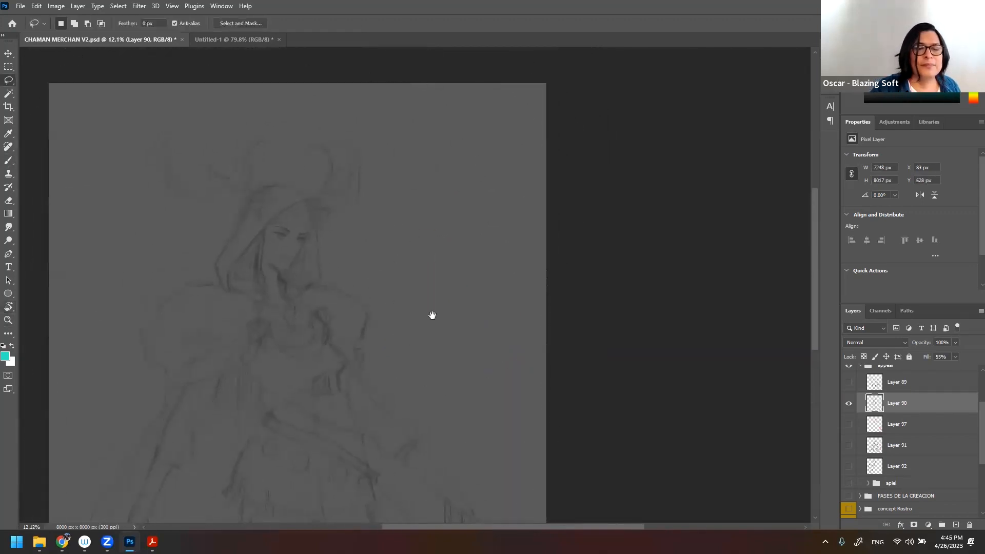
pyautogui.moveTo(436, 314); pyautogui.dragTo(616, 246)
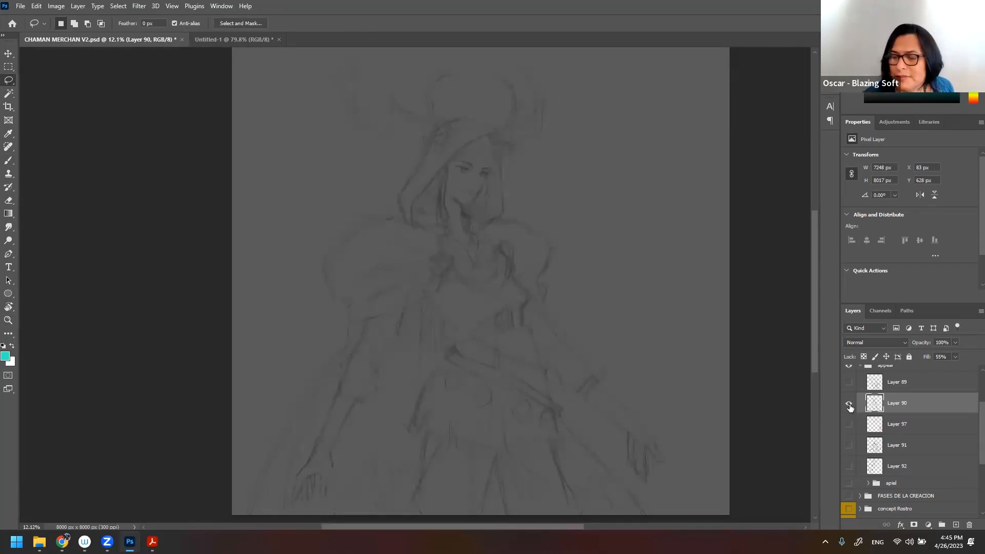
# - Hide Layer 90, then show and select Layer 89
pyautogui.click(849, 404)
pyautogui.click(848, 382)
pyautogui.click(916, 385)
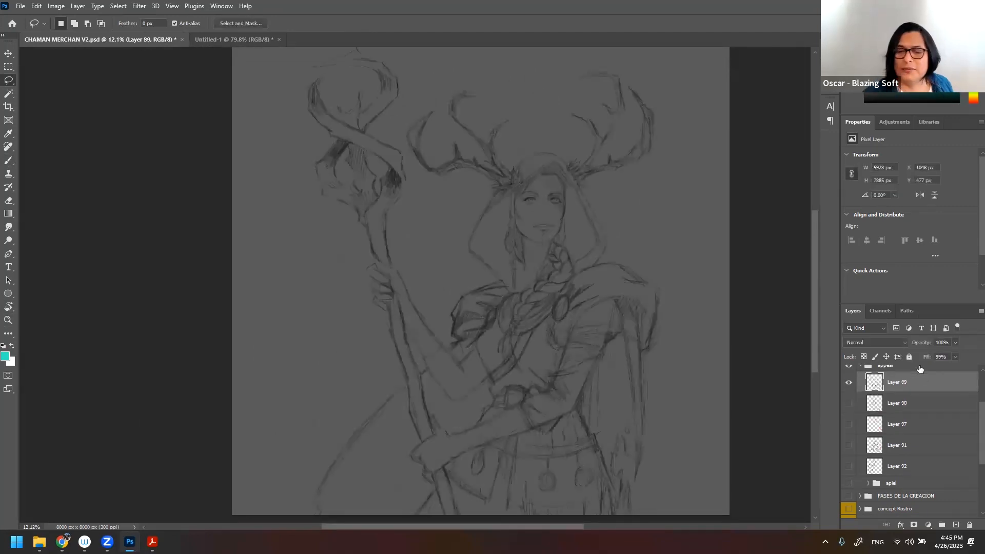
# - Paint two crossing turquoise curves over the head and upper shaft of the figure's staff
pyautogui.press('z')
pyautogui.moveTo(589, 295); pyautogui.dragTo(506, 251)
pyautogui.moveTo(340, 171); pyautogui.dragTo(453, 209)
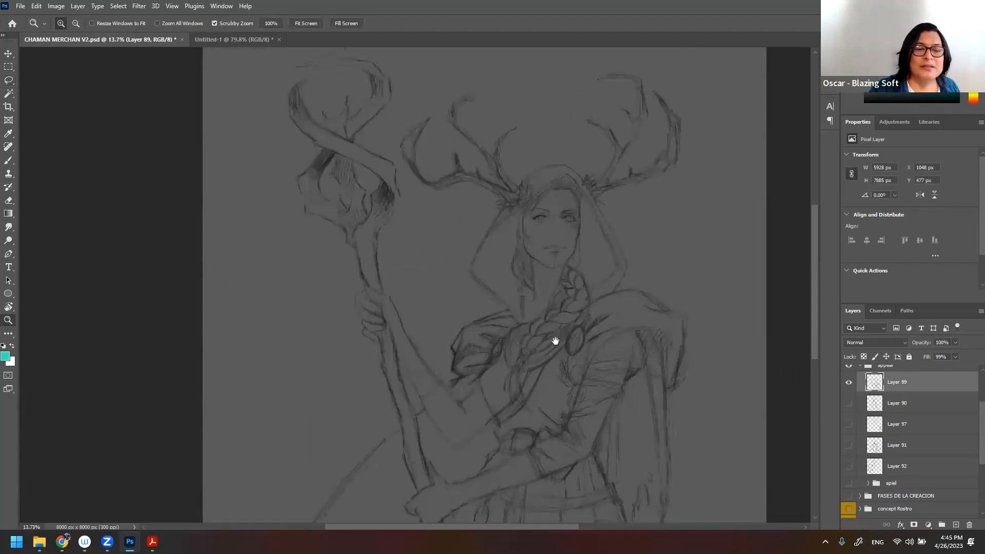
pyautogui.moveTo(368, 215); pyautogui.dragTo(425, 220)
pyautogui.moveTo(448, 249); pyautogui.dragTo(466, 298)
pyautogui.press('b')
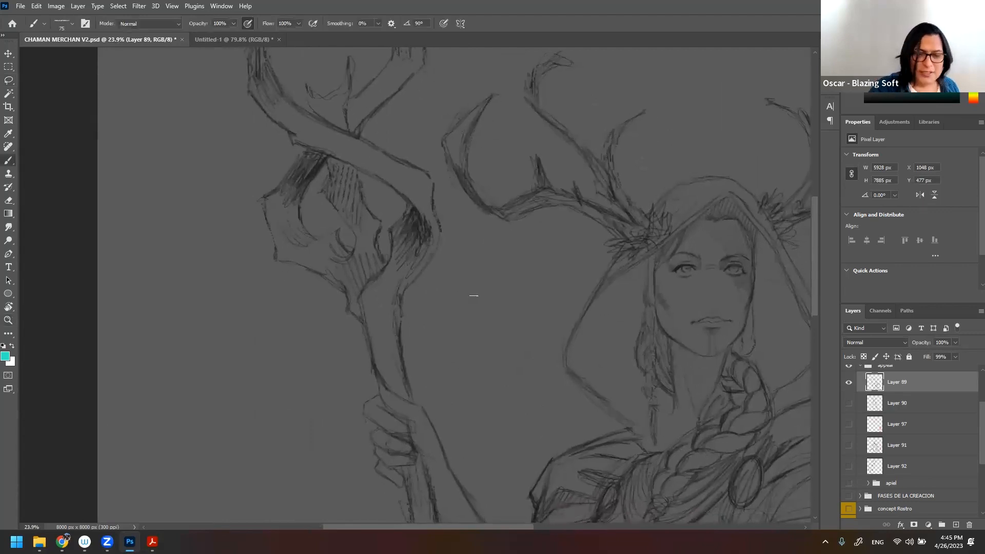
pyautogui.moveTo(382, 383)
pyautogui.mouseDown()
pyautogui.moveTo(358, 276)
pyautogui.moveTo(365, 338)
pyautogui.moveTo(357, 285)
pyautogui.moveTo(405, 253)
pyautogui.moveTo(400, 165)
pyautogui.mouseUp()
pyautogui.moveTo(416, 366)
pyautogui.mouseDown()
pyautogui.moveTo(410, 316)
pyautogui.moveTo(263, 210)
pyautogui.moveTo(290, 169)
pyautogui.mouseUp()
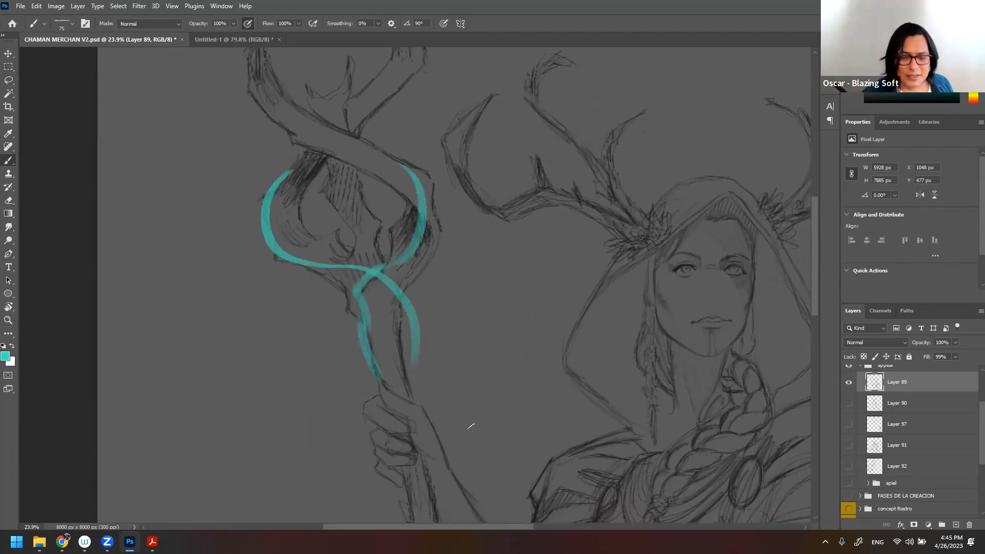
# - Draw a small simplified staff with two stacked diamond loops in the empty area beside the hand
pyautogui.moveTo(343, 303); pyautogui.dragTo(543, 236)
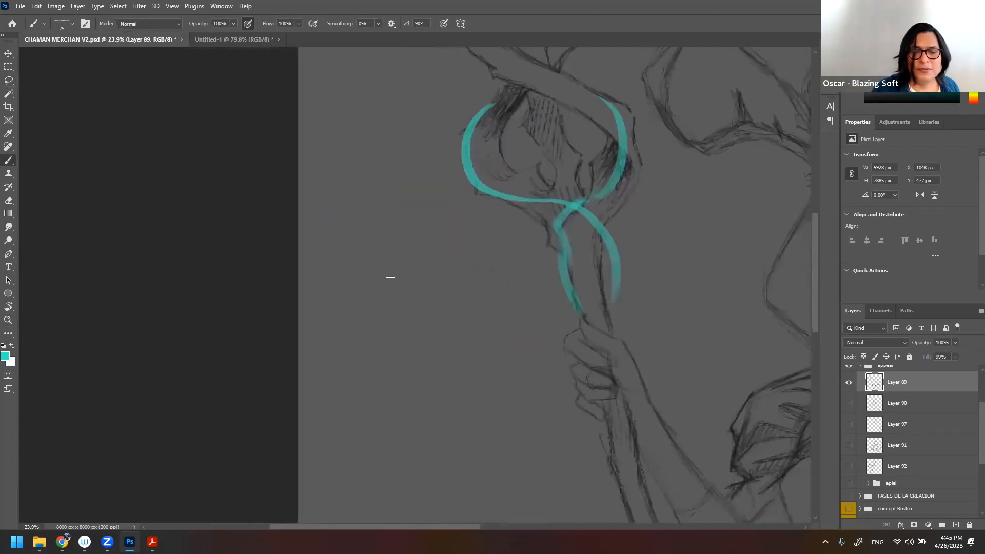
pyautogui.moveTo(387, 267); pyautogui.dragTo(396, 493)
pyautogui.moveTo(390, 360)
pyautogui.mouseDown()
pyautogui.moveTo(399, 305)
pyautogui.moveTo(386, 297)
pyautogui.moveTo(387, 273)
pyautogui.mouseUp()
pyautogui.moveTo(391, 310)
pyautogui.mouseDown()
pyautogui.moveTo(407, 296)
pyautogui.moveTo(379, 264)
pyautogui.mouseUp()
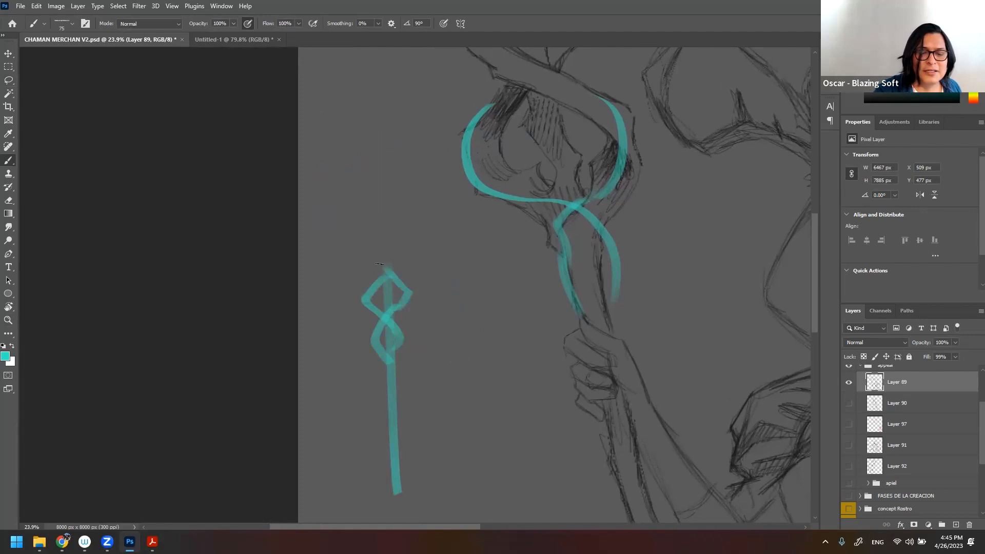
pyautogui.moveTo(372, 303)
pyautogui.mouseDown()
pyautogui.moveTo(395, 258)
pyautogui.moveTo(386, 249)
pyautogui.moveTo(370, 297)
pyautogui.moveTo(399, 338)
pyautogui.mouseUp()
pyautogui.moveTo(389, 275)
pyautogui.mouseDown()
pyautogui.moveTo(396, 328)
pyautogui.moveTo(399, 300)
pyautogui.moveTo(385, 326)
pyautogui.moveTo(394, 380)
pyautogui.mouseUp()
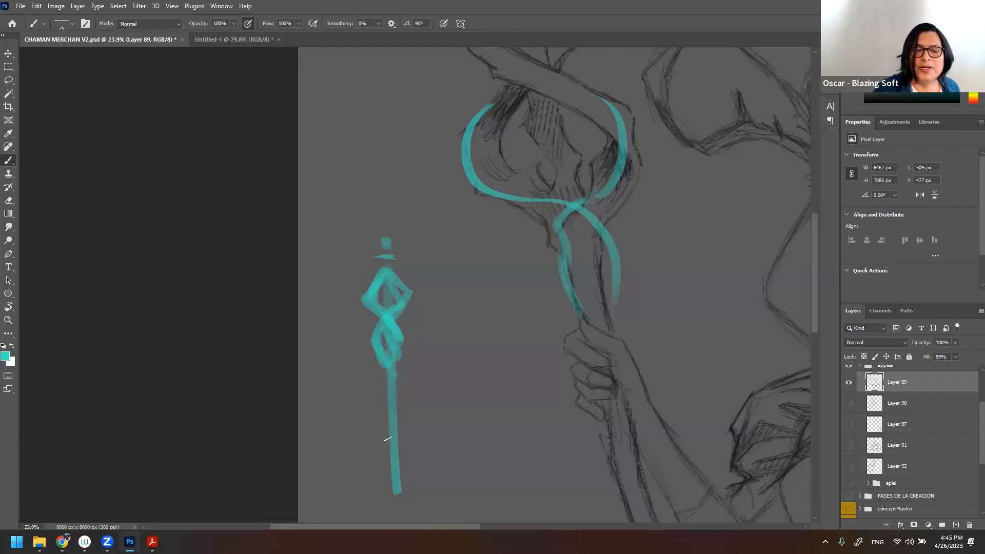
# - Lasso the small simplified staff doodle and delete it
pyautogui.press('z')
pyautogui.moveTo(466, 330)
pyautogui.mouseDown()
pyautogui.moveTo(380, 317)
pyautogui.moveTo(384, 309)
pyautogui.moveTo(372, 341)
pyautogui.moveTo(350, 237)
pyautogui.moveTo(376, 388)
pyautogui.mouseUp()
pyautogui.press('l')
pyautogui.press('Delete')
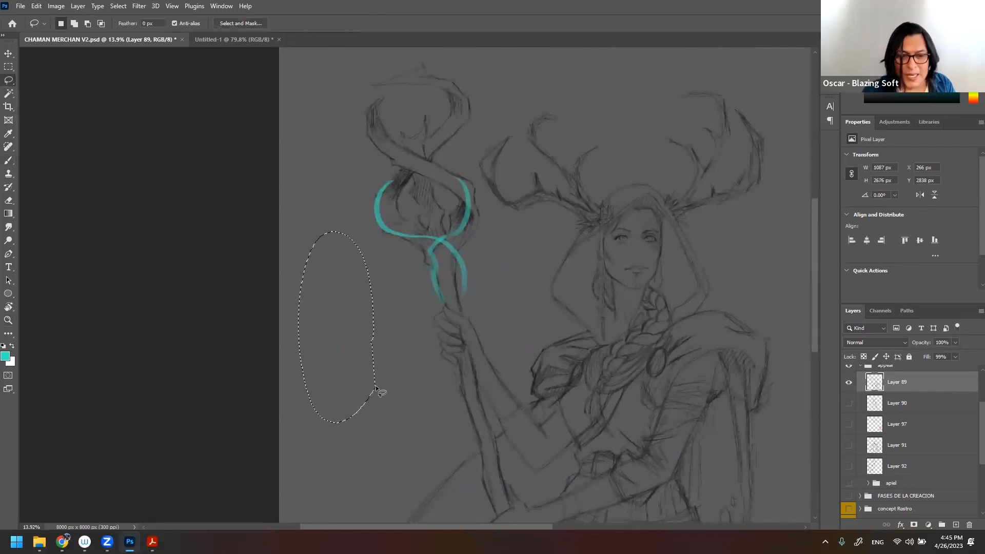
# - Undo the doodle's deletion and all turquoise strokes made on Layer 89
pyautogui.hotkey('ctrl', 'z')
pyautogui.hotkey('ctrl', 'd')
pyautogui.hotkey('ctrl', 'z')
pyautogui.hotkey('ctrl', 'z')
pyautogui.hotkey('ctrl', 'z')
pyautogui.hotkey('ctrl', 'z')
pyautogui.hotkey('ctrl', 'z')
pyautogui.hotkey('ctrl', 'z')
pyautogui.hotkey('ctrl', 'z')
pyautogui.hotkey('ctrl', 'z')
pyautogui.hotkey('ctrl', 'z')
pyautogui.hotkey('ctrl', 'z')
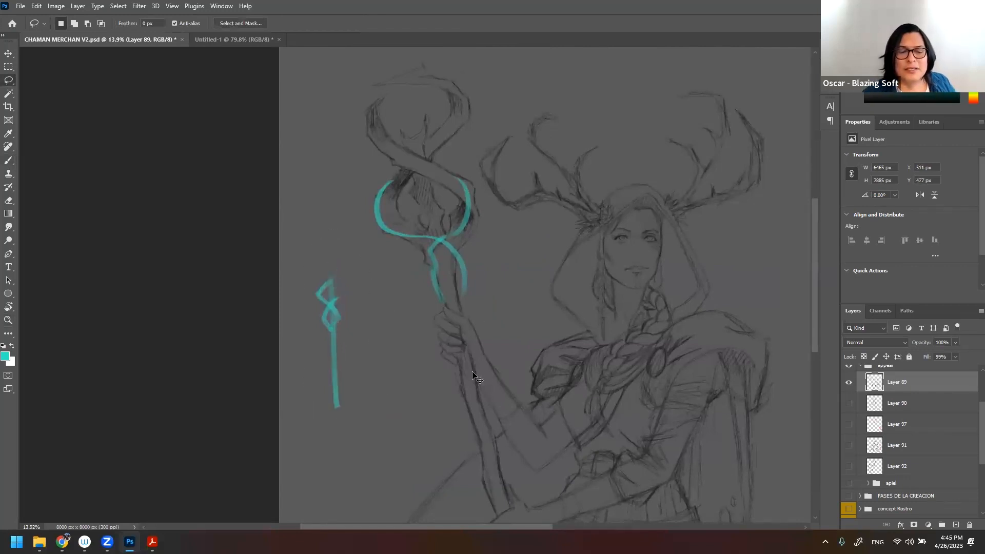
pyautogui.hotkey('ctrl', 'z')
pyautogui.hotkey('ctrl', 'z')
pyautogui.hotkey('ctrl', 'z')
# - Examine the sketch of the antlered hooded figure with the staff, both as a whole and closer up
pyautogui.press('z')
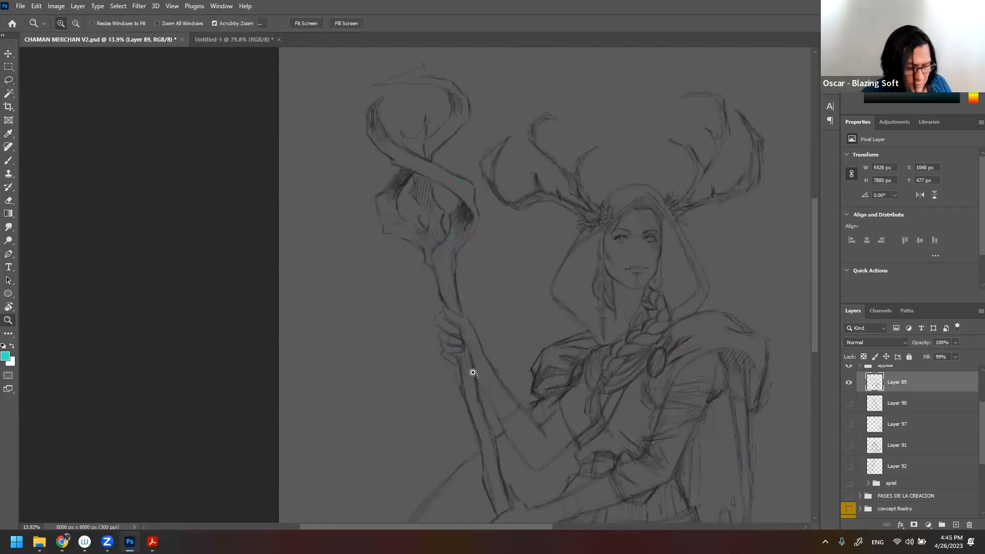
pyautogui.moveTo(662, 379)
pyautogui.mouseDown()
pyautogui.moveTo(599, 355)
pyautogui.moveTo(515, 301)
pyautogui.moveTo(529, 303)
pyautogui.mouseUp()
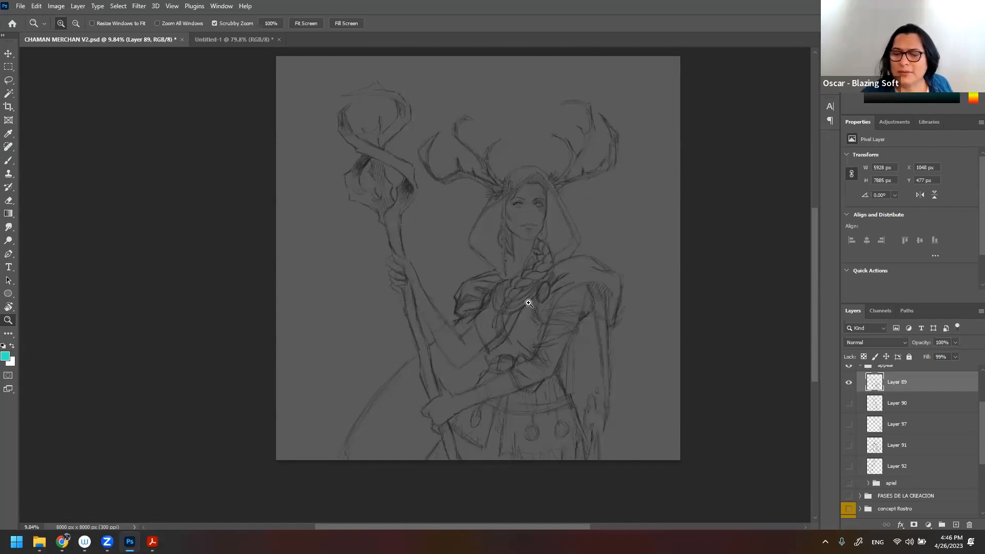
pyautogui.moveTo(546, 242); pyautogui.dragTo(596, 246)
pyautogui.moveTo(596, 249); pyautogui.dragTo(548, 236)
pyautogui.moveTo(564, 271); pyautogui.dragTo(528, 214)
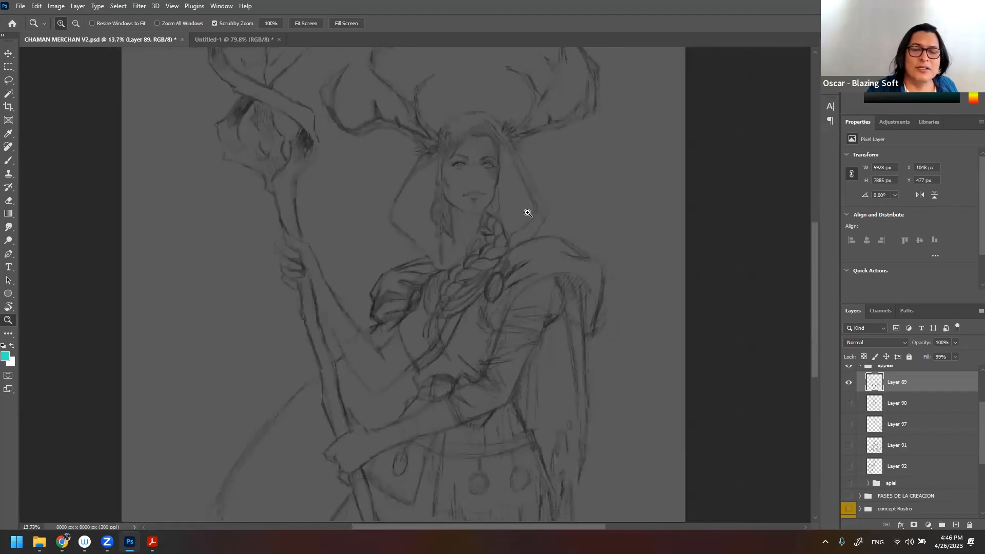
pyautogui.moveTo(542, 255); pyautogui.dragTo(562, 250)
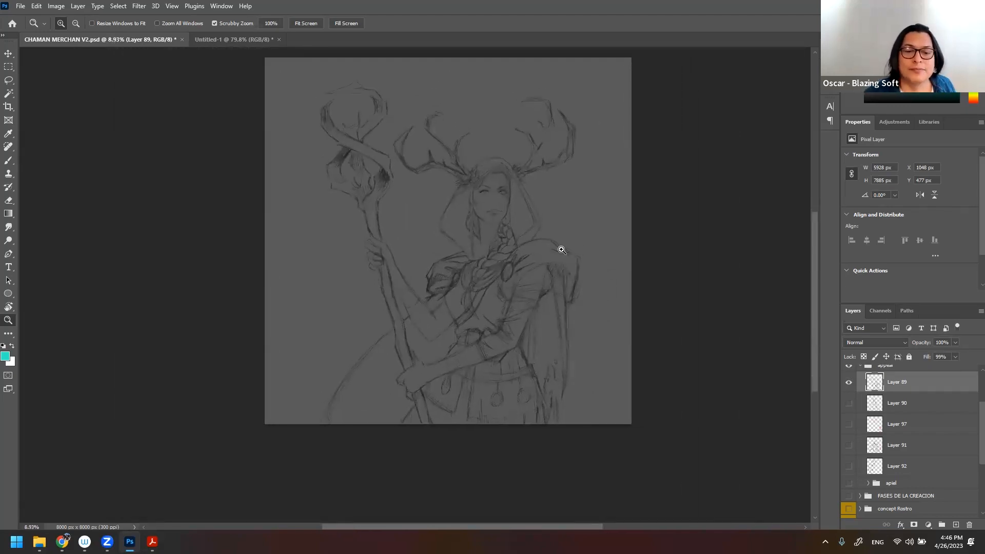
pyautogui.moveTo(525, 200)
pyautogui.mouseDown()
pyautogui.moveTo(543, 200)
pyautogui.moveTo(528, 198)
pyautogui.mouseUp()
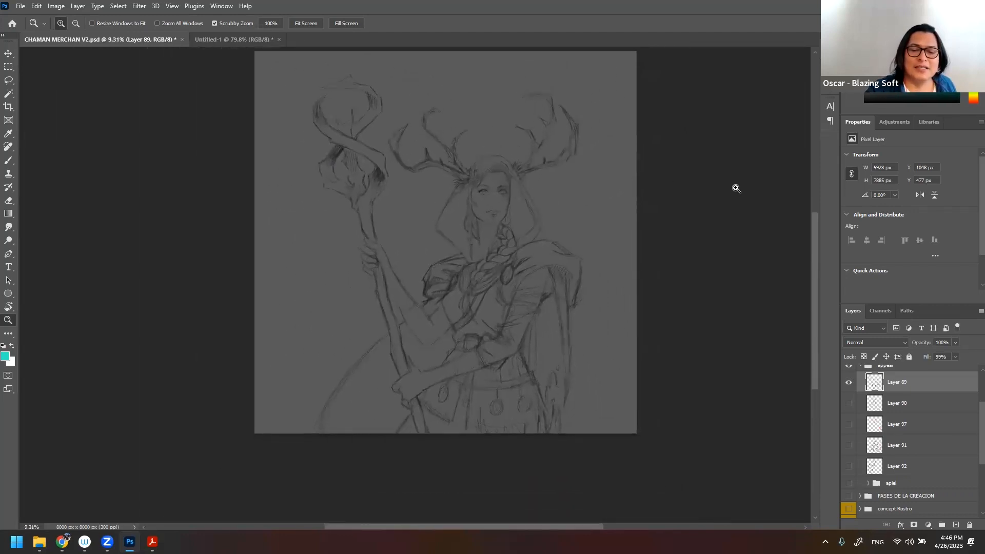
pyautogui.moveTo(813, 257); pyautogui.dragTo(813, 234)
pyautogui.moveTo(584, 292); pyautogui.dragTo(588, 292)
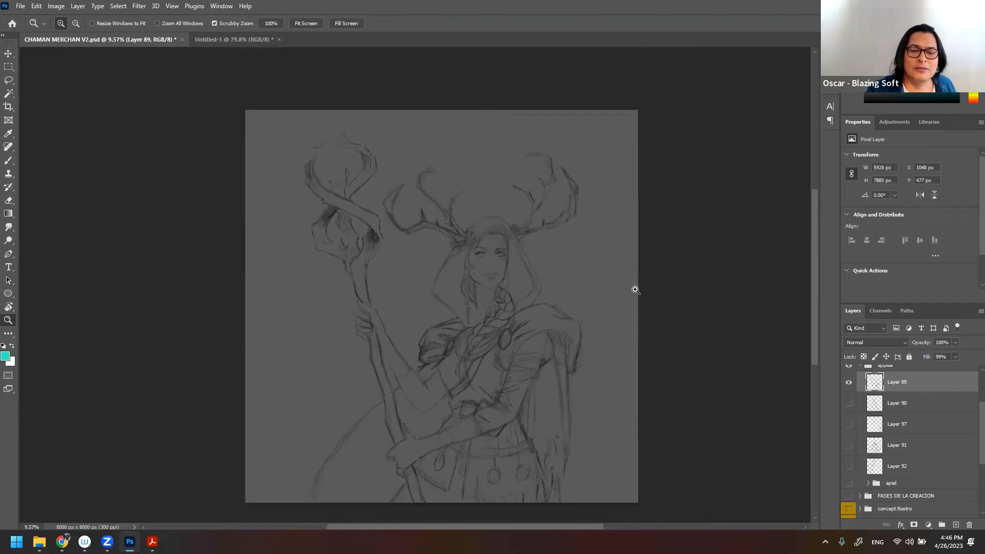
# - Switch to the Acrobat presentation, review the Concept Art slide, and return to the Photoshop sketch
pyautogui.scroll(-3, 812, 227)
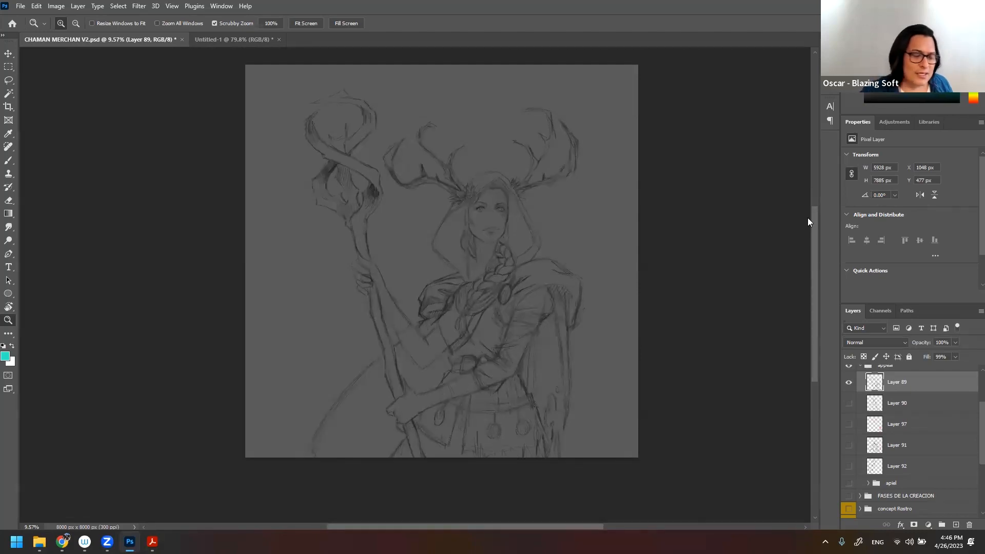
pyautogui.hotkey('alt', 'Tab')
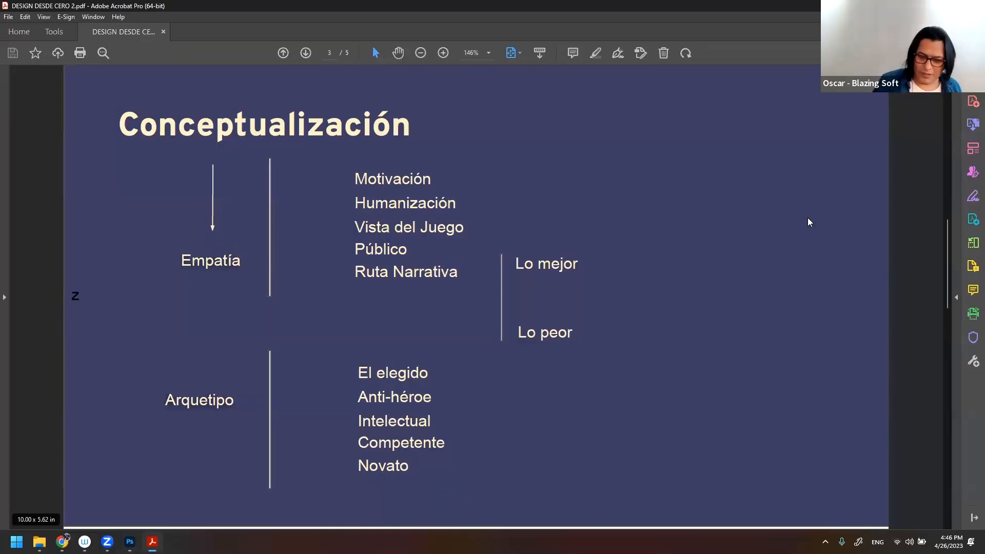
pyautogui.press('Right')
pyautogui.press('Left')
pyautogui.press('Left')
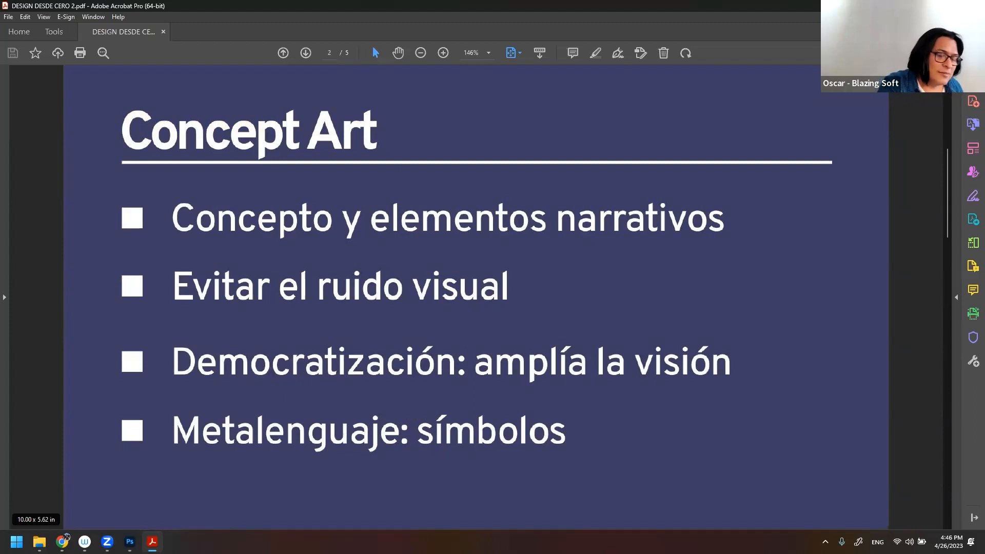
pyautogui.moveTo(130, 541)
pyautogui.click(133, 501)
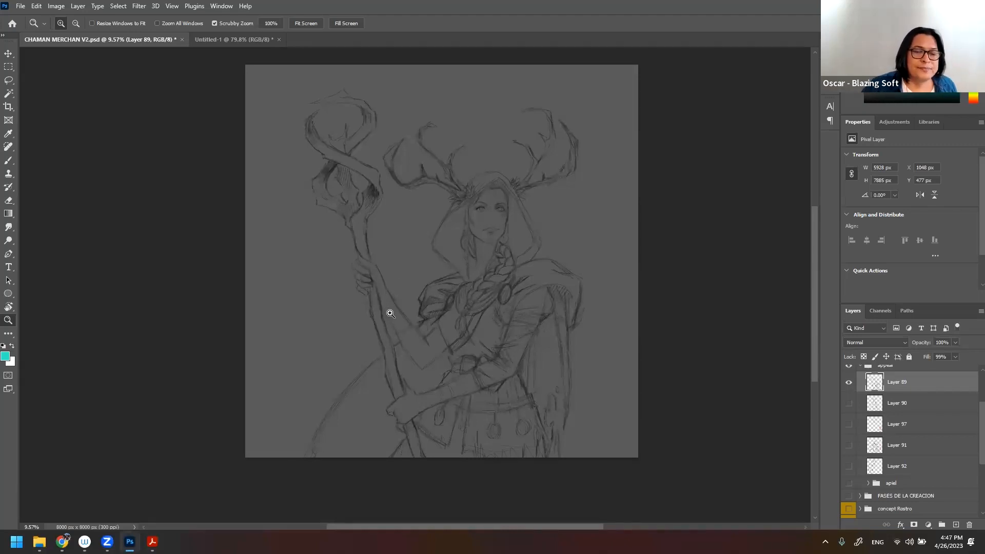
# - Examine the antlered figure's staff, face and clothing as a whole and up close, briefly hiding and reshowing Layer 89
pyautogui.moveTo(534, 214)
pyautogui.mouseDown()
pyautogui.moveTo(600, 253)
pyautogui.moveTo(624, 237)
pyautogui.mouseUp()
pyautogui.moveTo(502, 234); pyautogui.dragTo(504, 235)
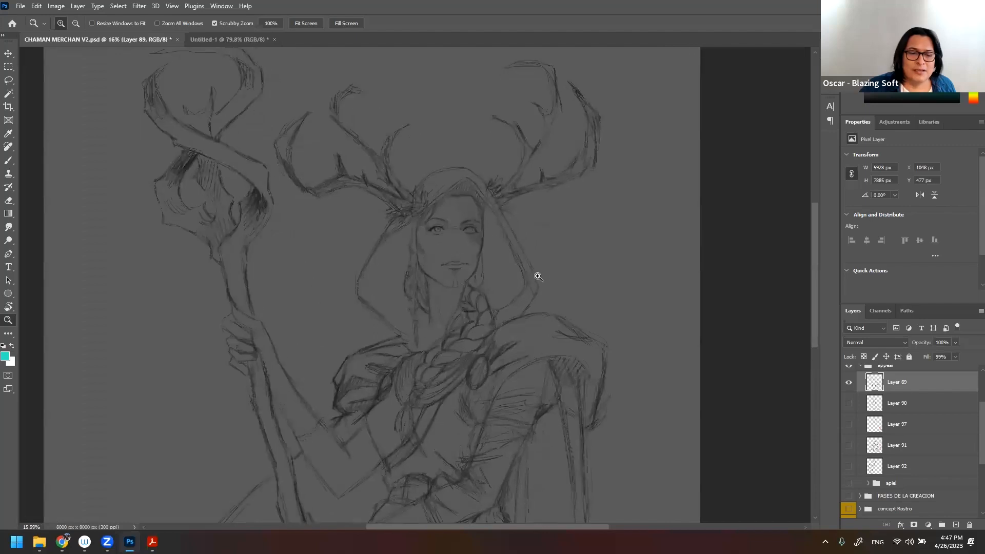
pyautogui.moveTo(526, 271); pyautogui.dragTo(521, 277)
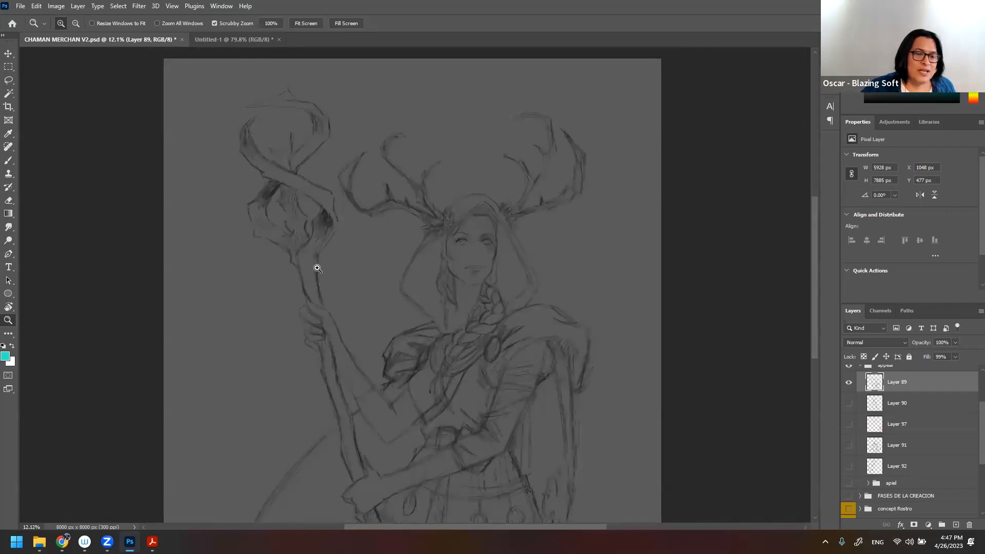
pyautogui.moveTo(333, 265); pyautogui.dragTo(316, 267)
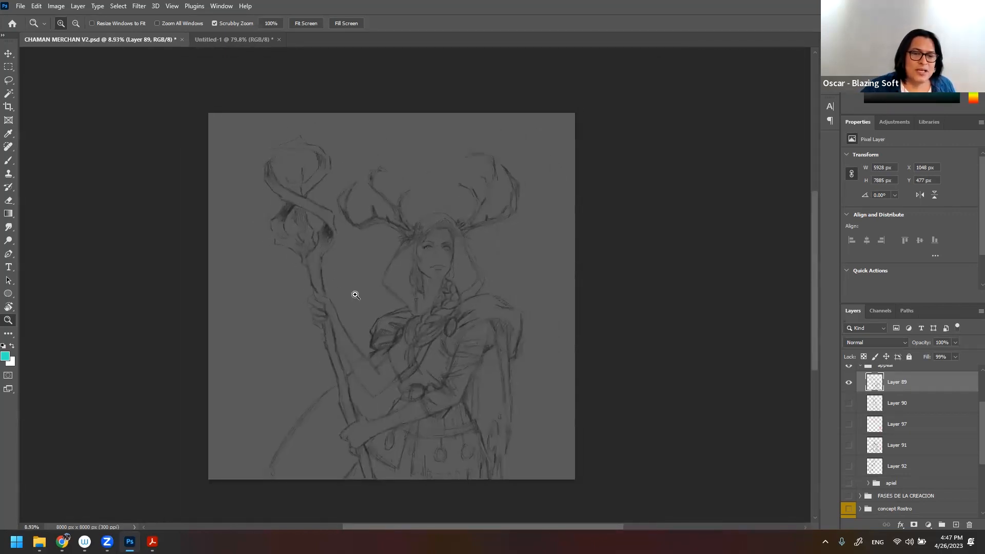
pyautogui.moveTo(358, 294); pyautogui.dragTo(352, 295)
pyautogui.moveTo(351, 244); pyautogui.dragTo(371, 246)
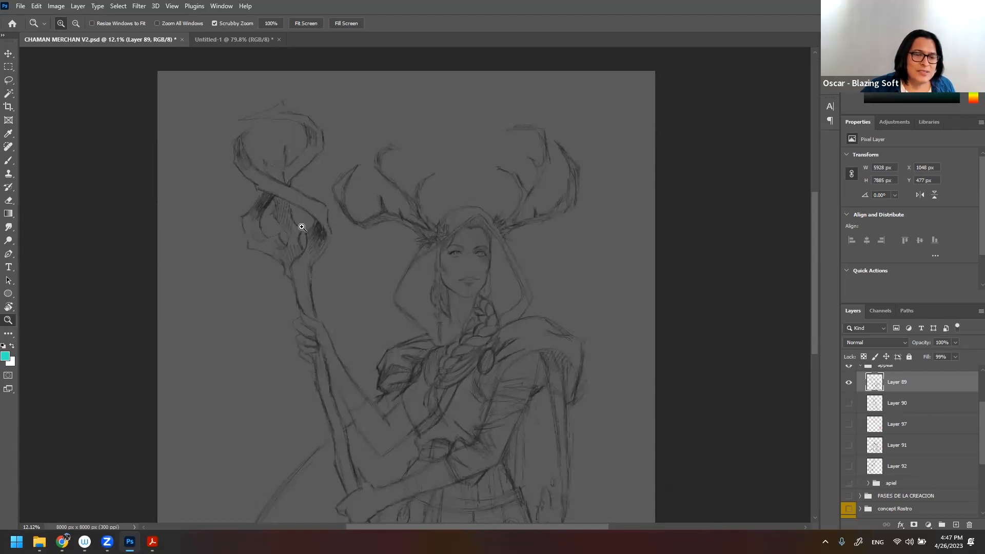
pyautogui.moveTo(349, 239); pyautogui.dragTo(331, 238)
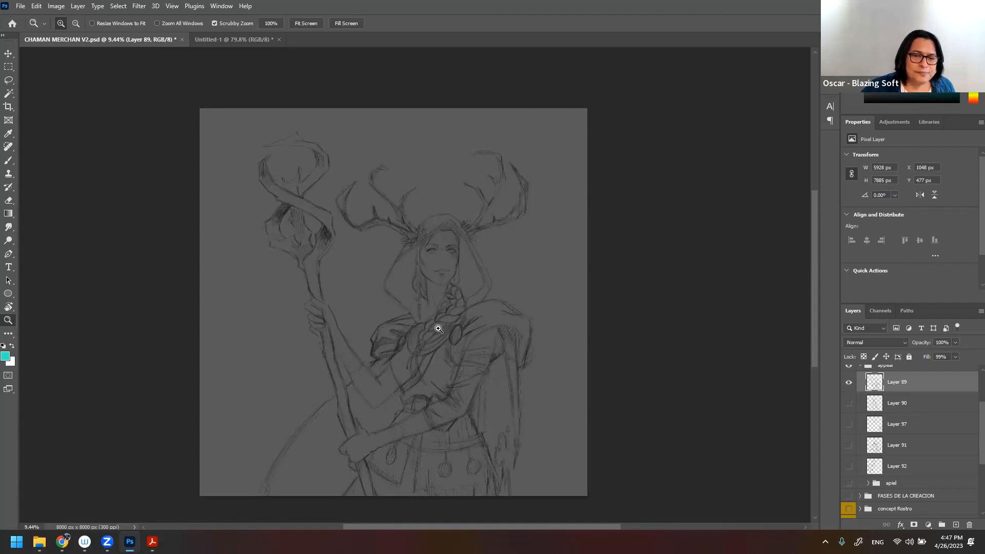
pyautogui.moveTo(472, 272); pyautogui.dragTo(495, 279)
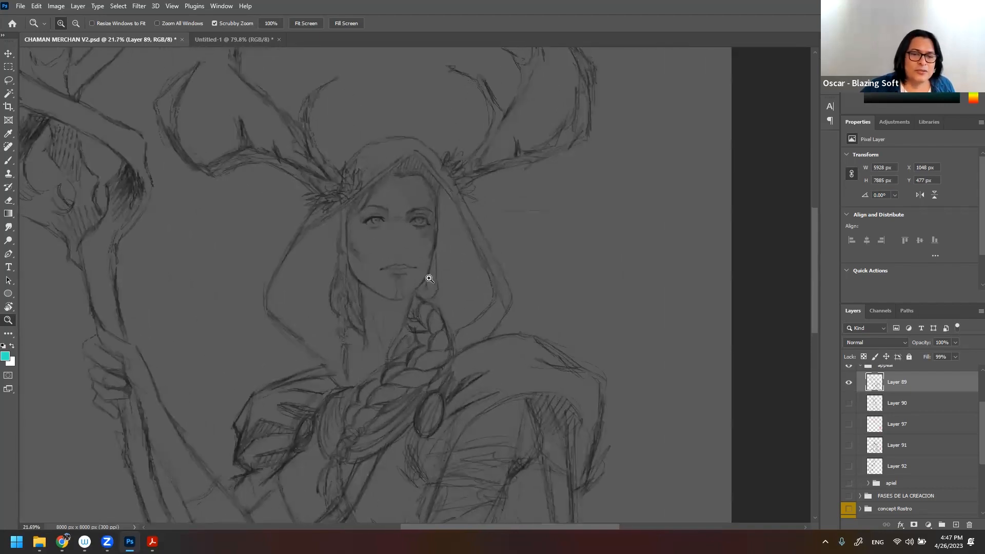
pyautogui.moveTo(429, 276); pyautogui.dragTo(415, 309)
pyautogui.moveTo(424, 370); pyautogui.dragTo(442, 310)
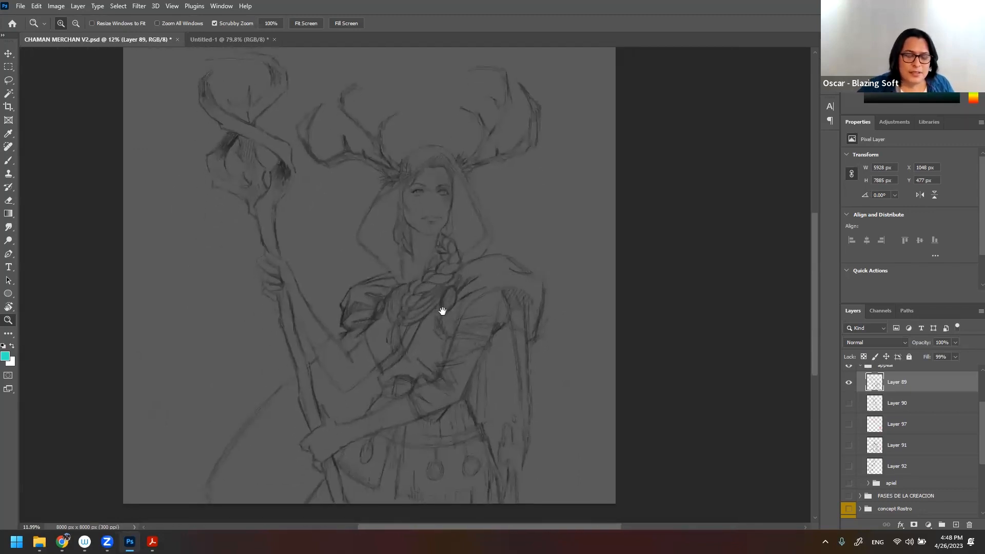
pyautogui.scroll(-2, 469, 298)
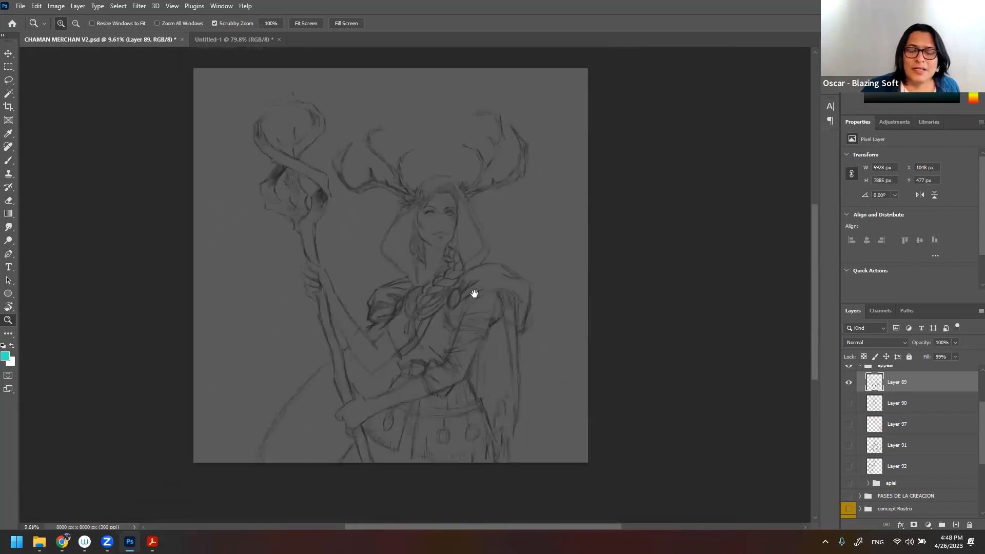
pyautogui.click(849, 385)
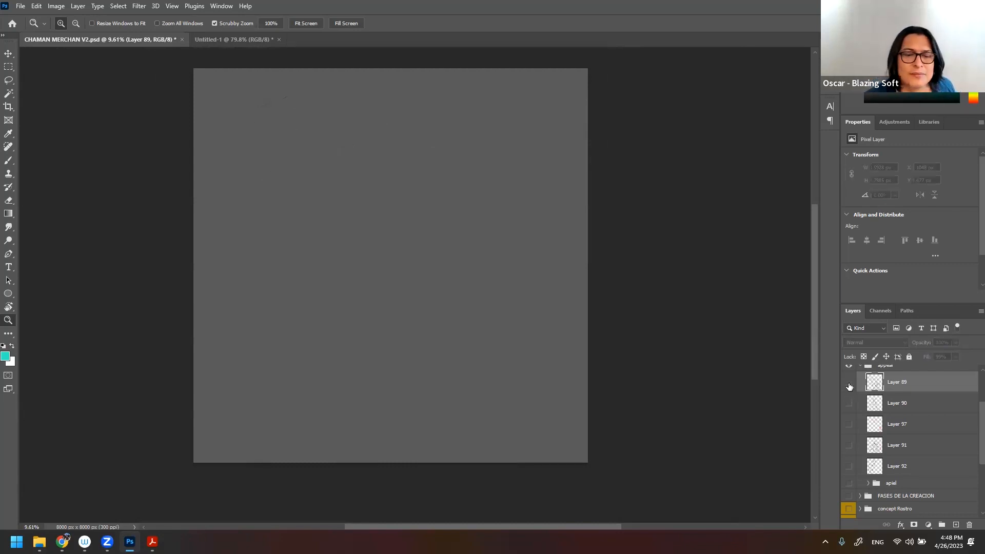
pyautogui.click(850, 385)
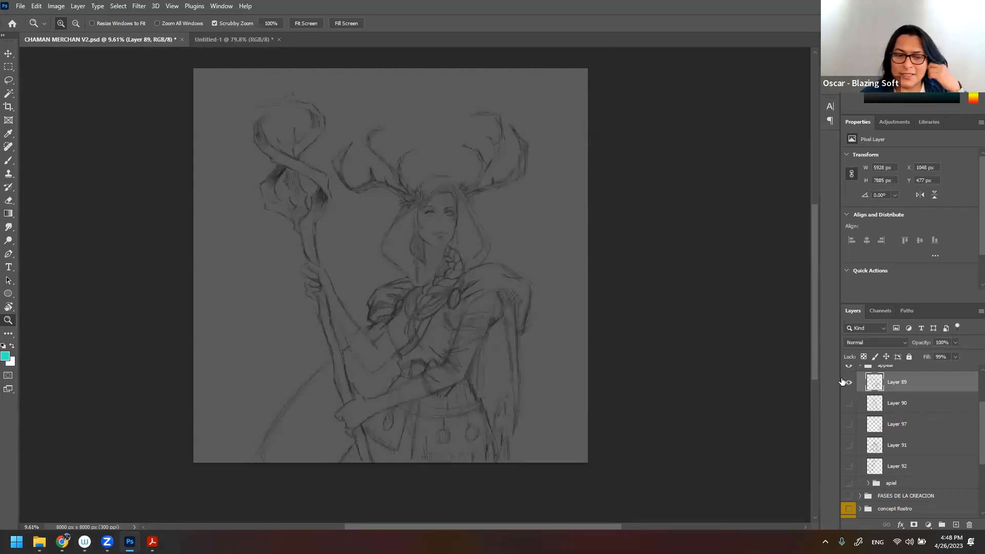
# - Flip the sketch on Layer 89 horizontally with Free Transform
pyautogui.moveTo(528, 232)
pyautogui.mouseDown()
pyautogui.moveTo(550, 253)
pyautogui.moveTo(531, 240)
pyautogui.mouseUp()
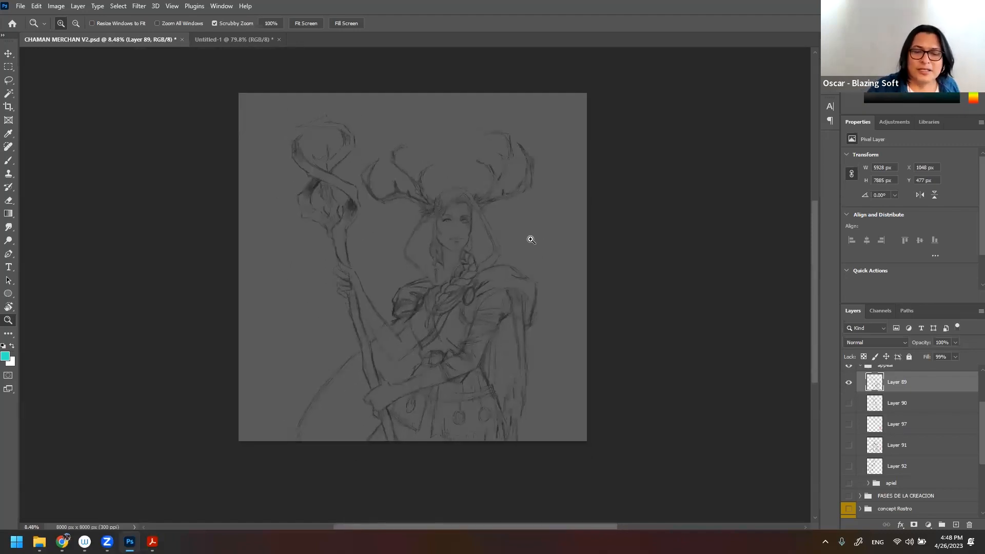
pyautogui.moveTo(526, 272); pyautogui.dragTo(533, 264)
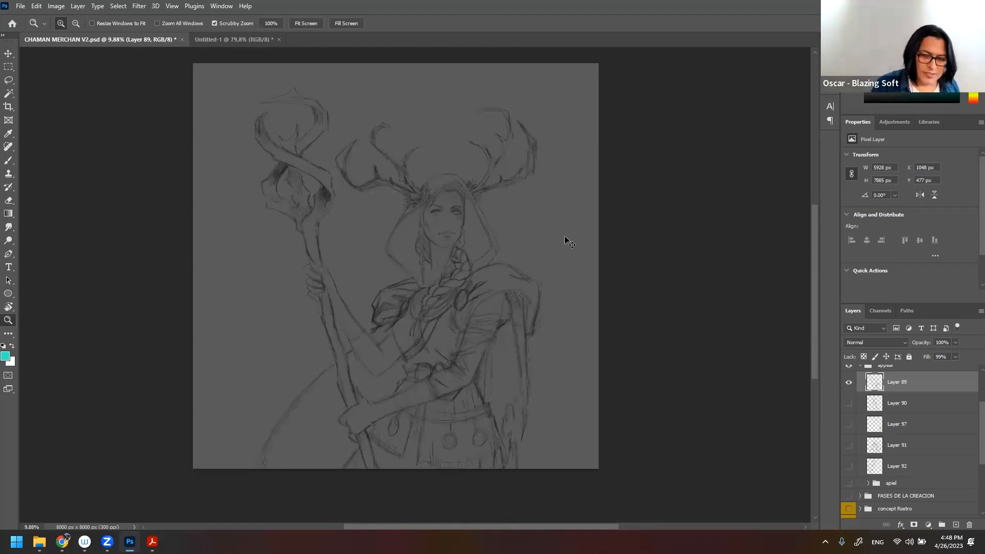
pyautogui.hotkey('ctrl', 't')
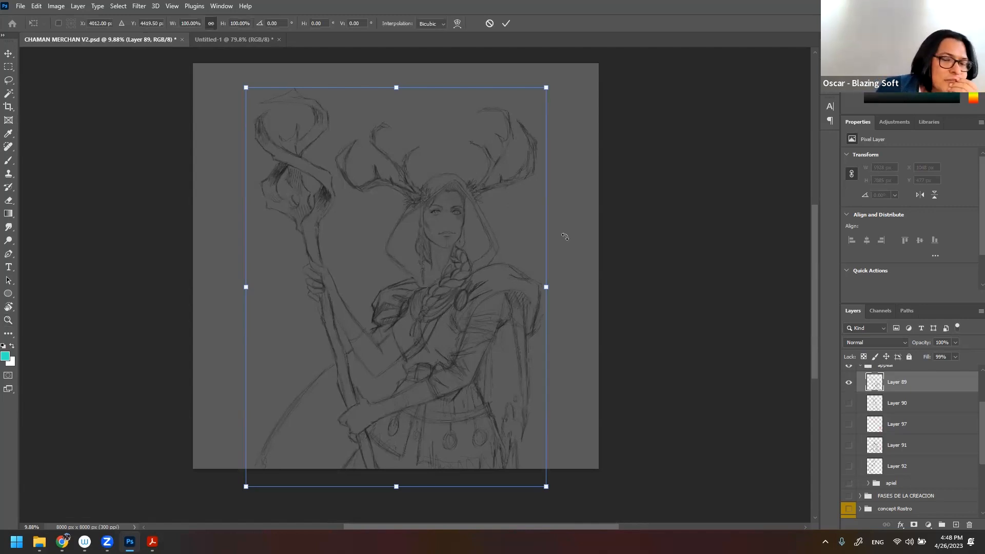
pyautogui.rightClick(498, 303)
pyautogui.click(554, 506)
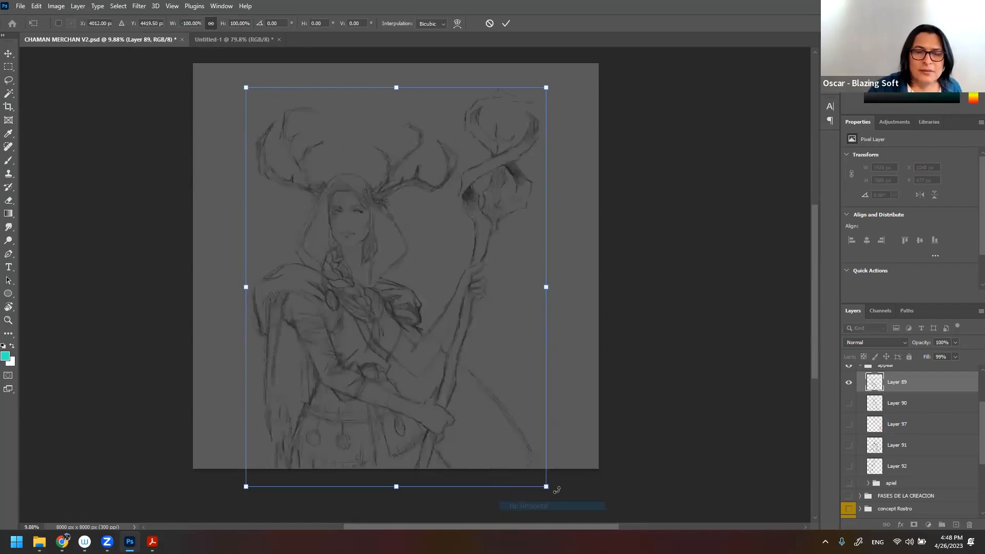
pyautogui.press('Return')
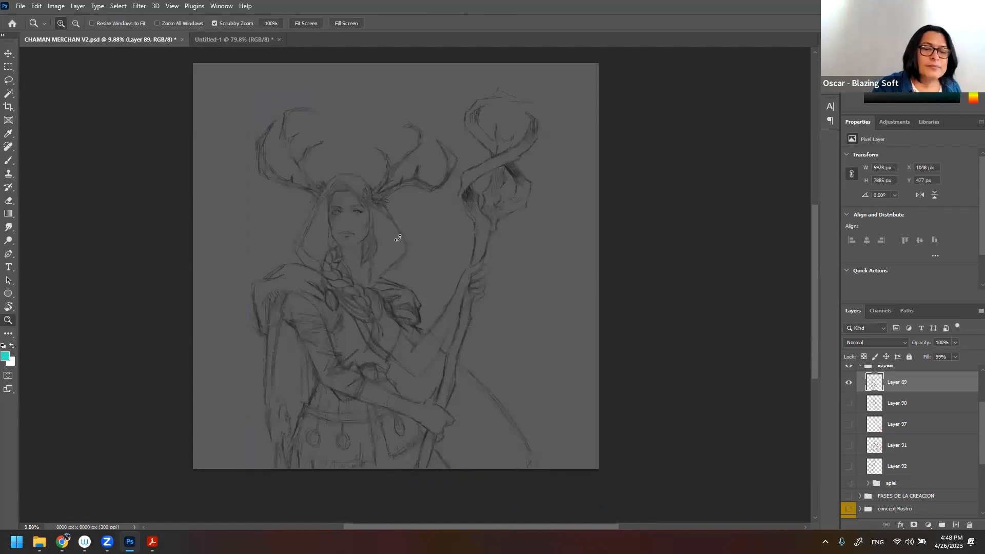
# - Inspect the mirrored face up close, then add a new layer above Layer 89 and set the brush size to 105 px
pyautogui.moveTo(395, 238); pyautogui.dragTo(452, 246)
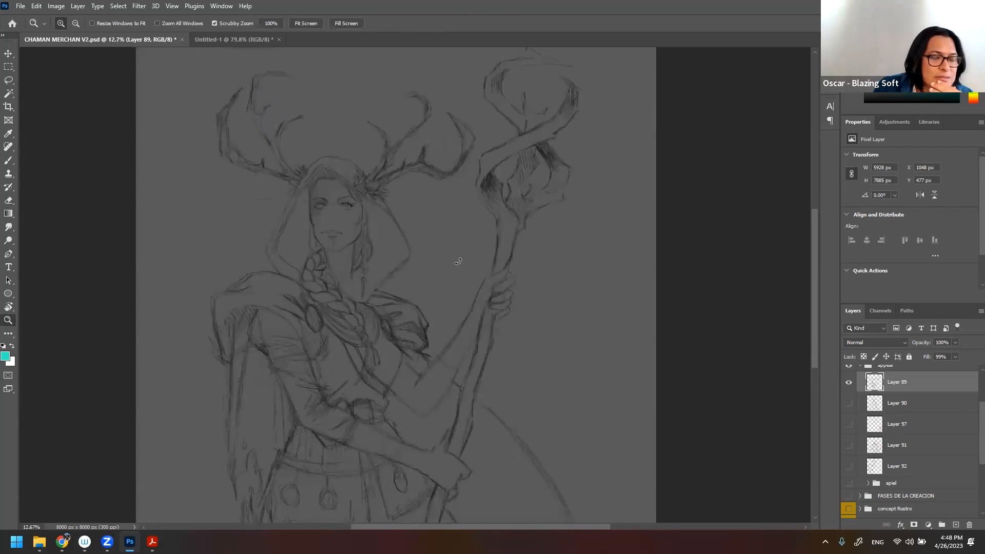
pyautogui.moveTo(385, 190); pyautogui.dragTo(417, 202)
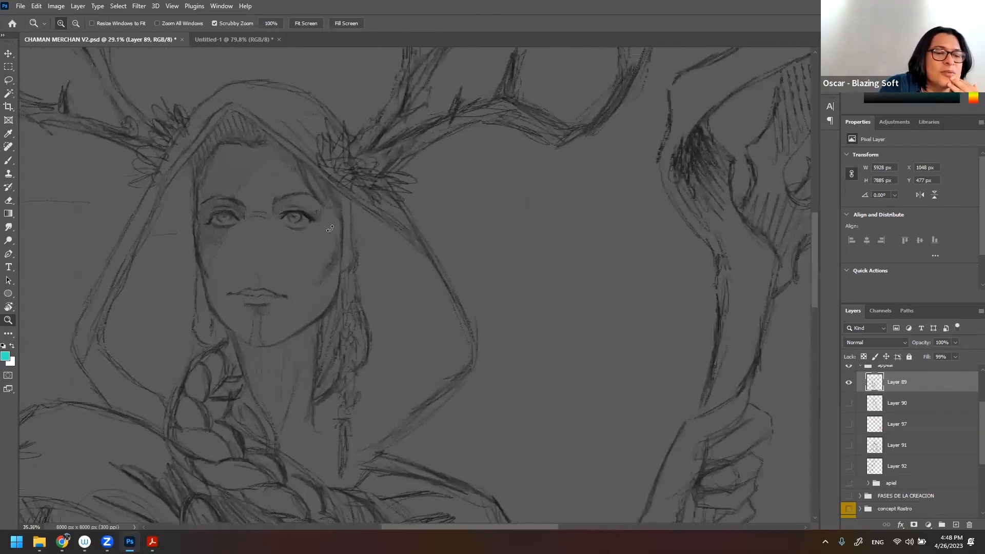
pyautogui.moveTo(294, 233); pyautogui.dragTo(321, 232)
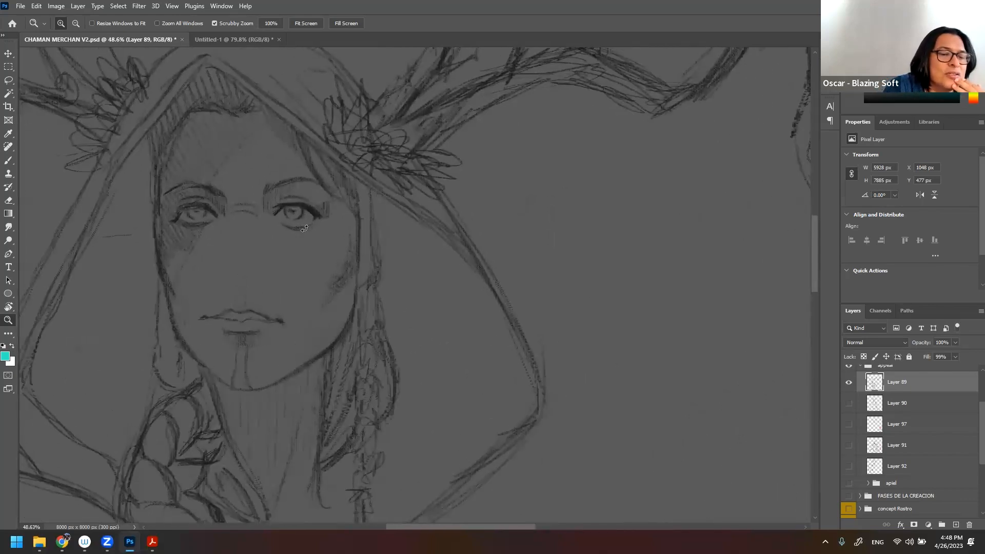
pyautogui.moveTo(359, 303); pyautogui.dragTo(337, 346)
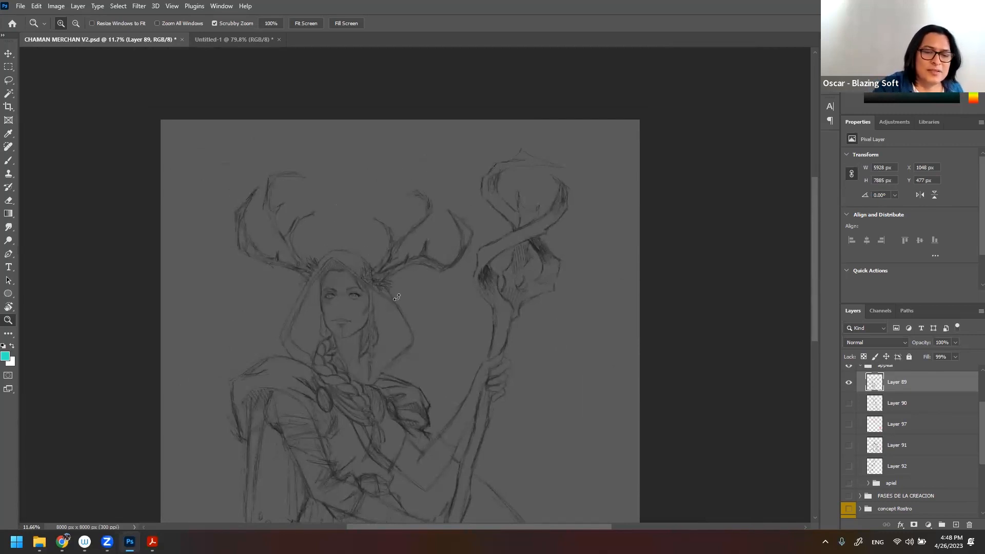
pyautogui.press('b')
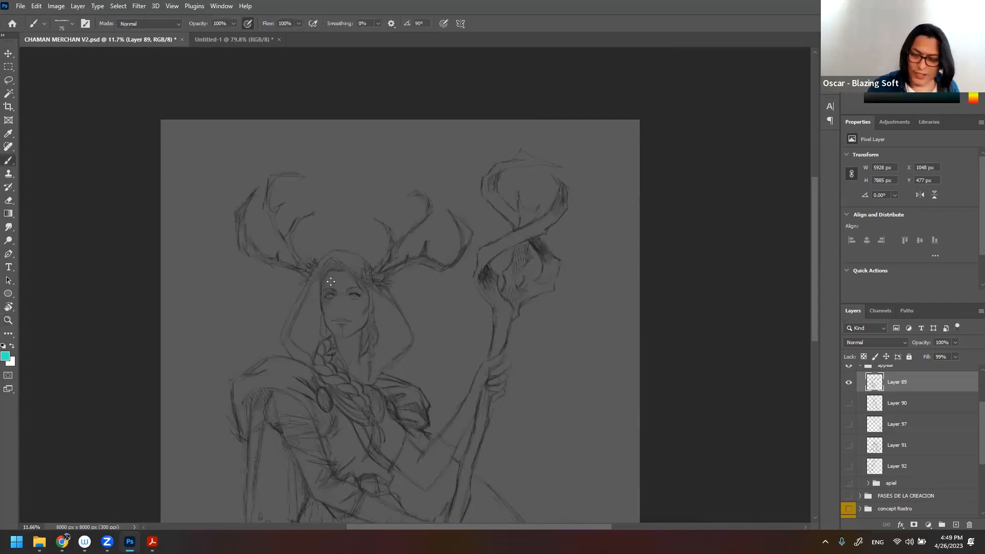
pyautogui.click(956, 524)
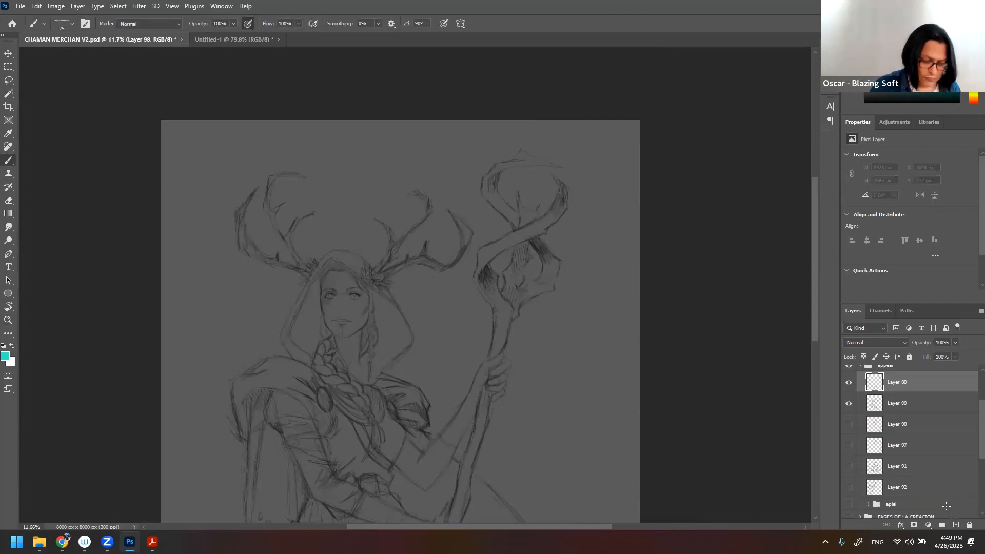
pyautogui.rightClick(307, 264)
pyautogui.click(399, 296)
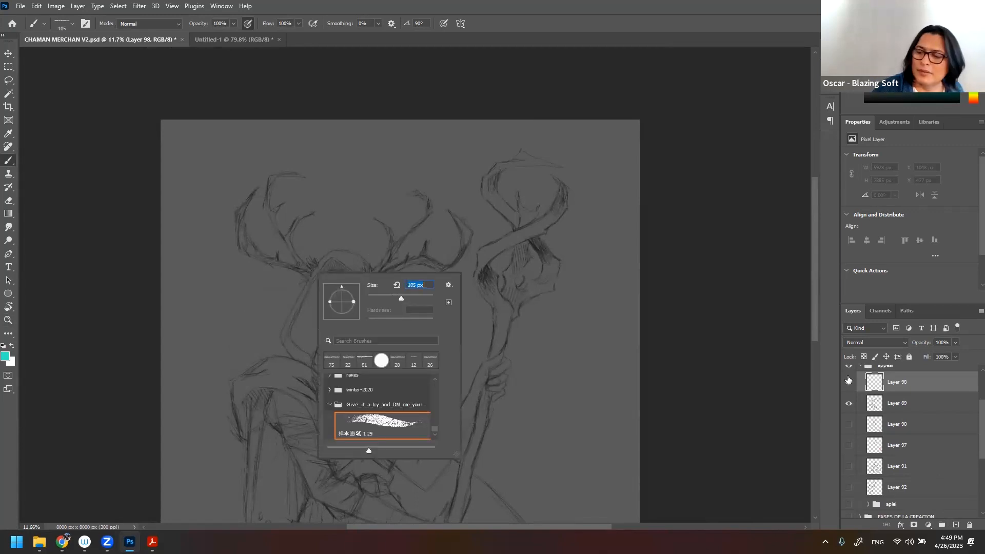
pyautogui.click(849, 382)
pyautogui.click(302, 258)
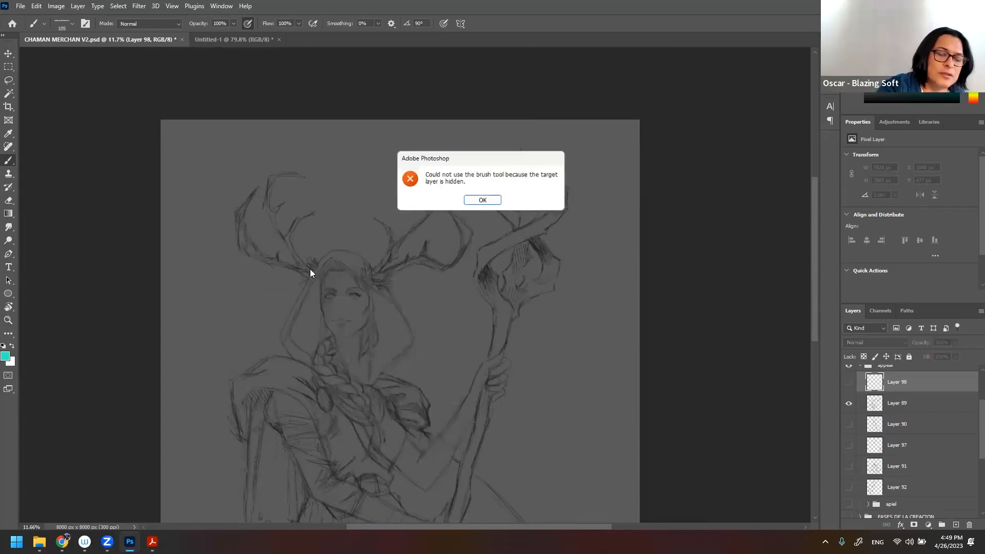
pyautogui.click(498, 204)
pyautogui.click(849, 382)
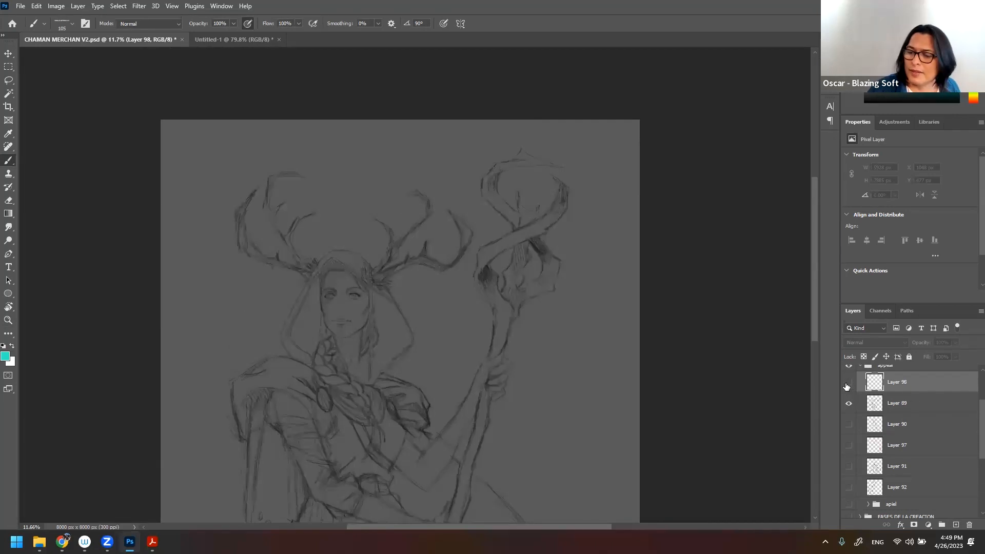
# - Try turquoise guide strokes around the hood and antlers on the new layer, undoing each attempt
pyautogui.moveTo(309, 271)
pyautogui.mouseDown()
pyautogui.moveTo(272, 219)
pyautogui.moveTo(321, 157)
pyautogui.moveTo(386, 180)
pyautogui.mouseUp()
pyautogui.hotkey('ctrl', 'z')
pyautogui.moveTo(302, 269)
pyautogui.mouseDown()
pyautogui.moveTo(281, 233)
pyautogui.moveTo(284, 167)
pyautogui.moveTo(351, 194)
pyautogui.moveTo(381, 220)
pyautogui.moveTo(396, 256)
pyautogui.moveTo(334, 204)
pyautogui.moveTo(330, 276)
pyautogui.mouseUp()
pyautogui.hotkey('ctrl', 'z')
pyautogui.hotkey('ctrl', 'z')
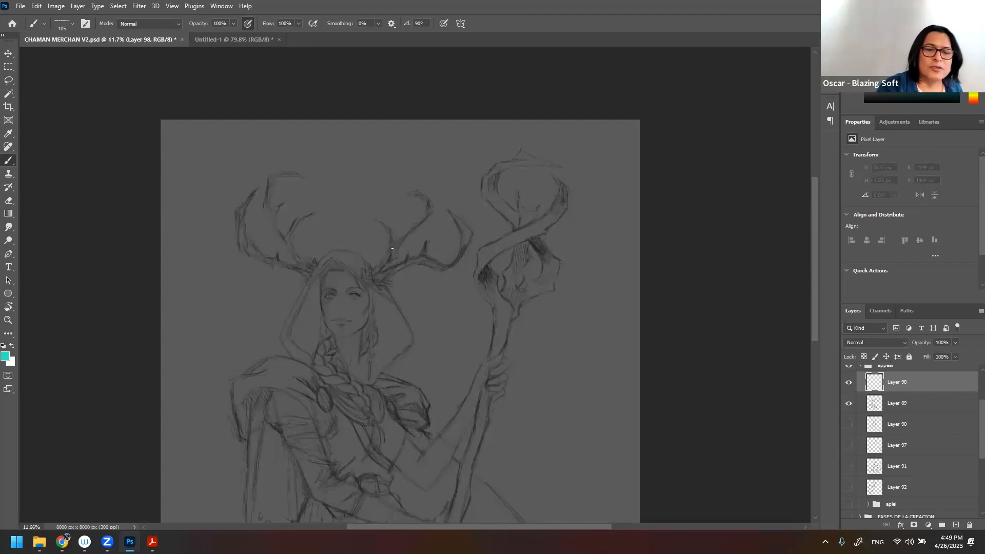
pyautogui.moveTo(393, 243)
pyautogui.mouseDown()
pyautogui.moveTo(413, 185)
pyautogui.moveTo(373, 205)
pyautogui.mouseUp()
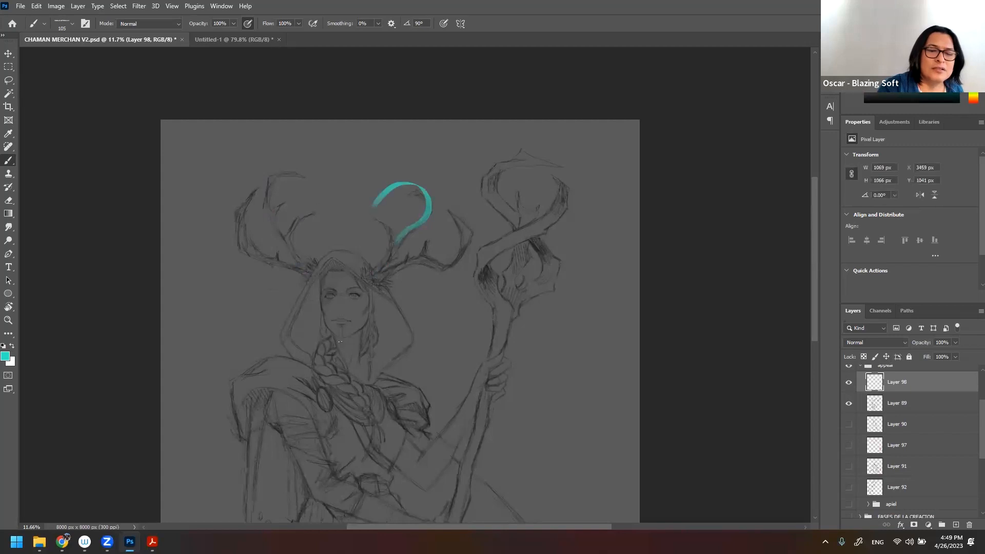
pyautogui.moveTo(287, 231)
pyautogui.mouseDown()
pyautogui.moveTo(276, 181)
pyautogui.moveTo(311, 197)
pyautogui.mouseUp()
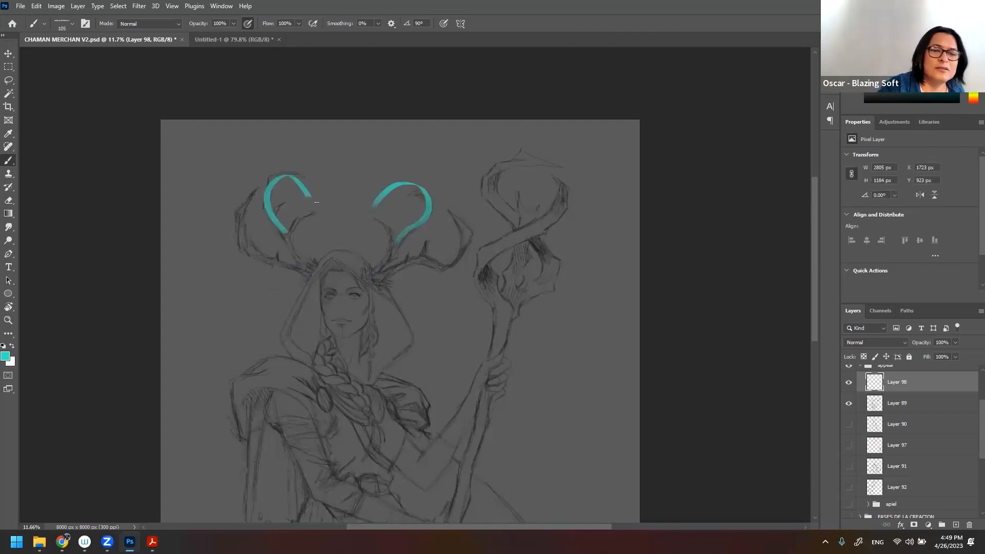
pyautogui.hotkey('ctrl', 'z')
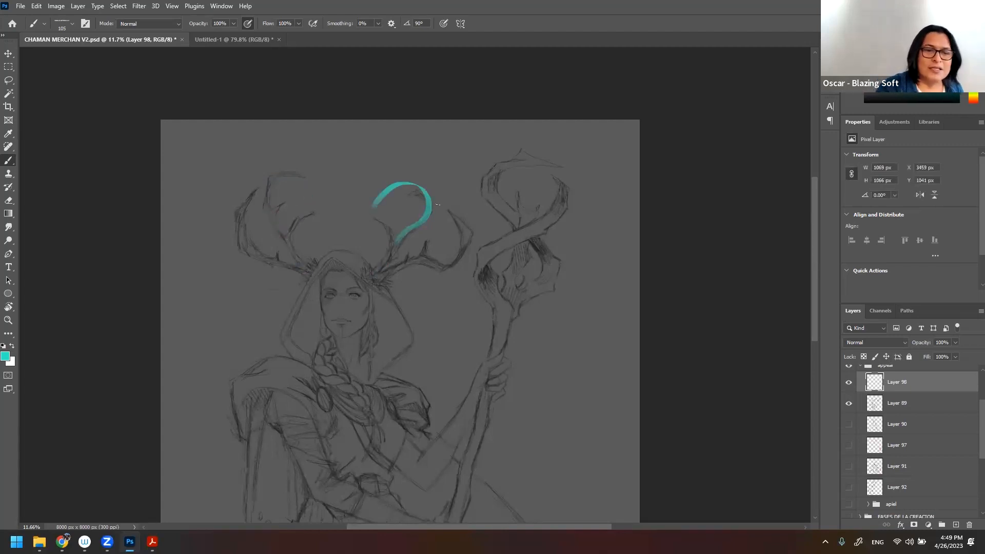
pyautogui.hotkey('ctrl', 'z')
pyautogui.moveTo(445, 208)
pyautogui.mouseDown()
pyautogui.moveTo(460, 230)
pyautogui.moveTo(456, 264)
pyautogui.moveTo(441, 270)
pyautogui.moveTo(407, 257)
pyautogui.moveTo(371, 285)
pyautogui.mouseUp()
pyautogui.moveTo(313, 272)
pyautogui.mouseDown()
pyautogui.moveTo(247, 245)
pyautogui.moveTo(242, 198)
pyautogui.moveTo(255, 189)
pyautogui.mouseUp()
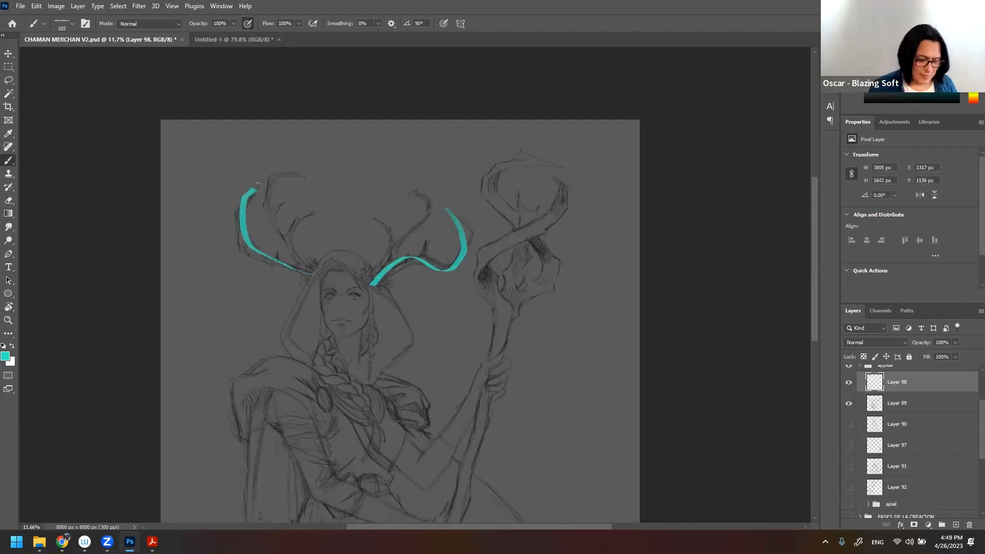
pyautogui.hotkey('ctrl', 'z')
pyautogui.hotkey('ctrl', 'z')
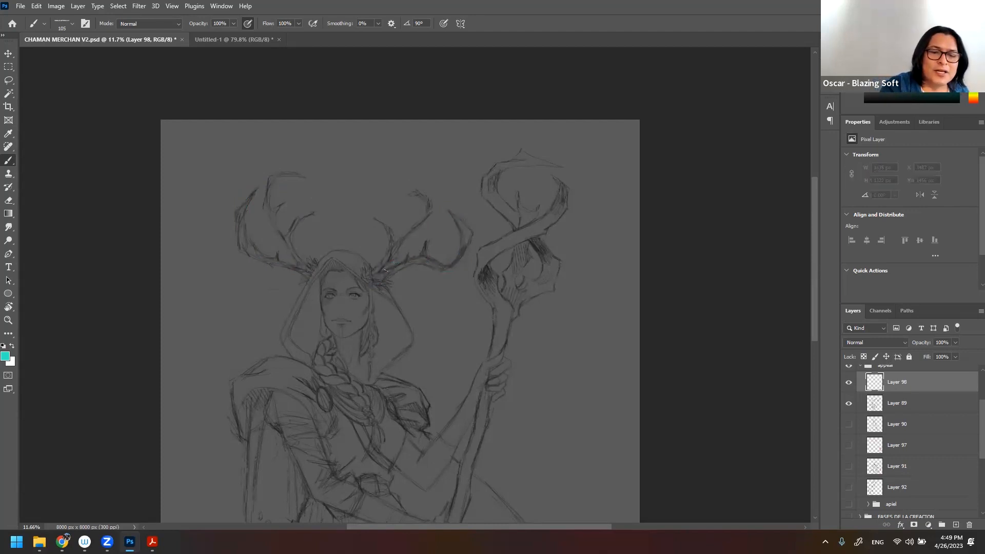
pyautogui.moveTo(373, 275); pyautogui.dragTo(449, 240)
pyautogui.hotkey('ctrl', 'z')
pyautogui.moveTo(370, 273); pyautogui.dragTo(422, 253)
pyautogui.moveTo(439, 193)
pyautogui.mouseDown()
pyautogui.moveTo(461, 227)
pyautogui.moveTo(429, 255)
pyautogui.mouseUp()
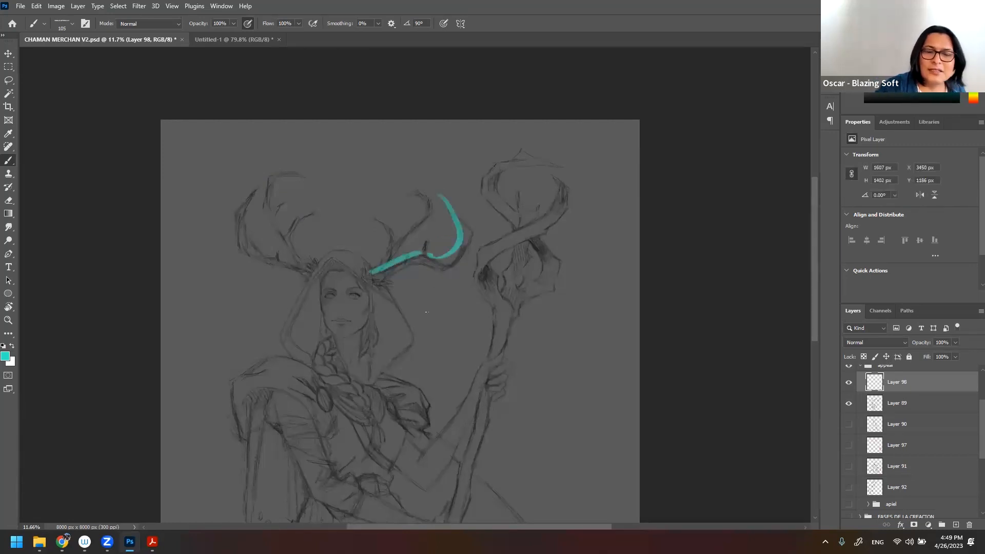
pyautogui.moveTo(388, 284)
pyautogui.mouseDown()
pyautogui.moveTo(437, 290)
pyautogui.moveTo(492, 226)
pyautogui.mouseUp()
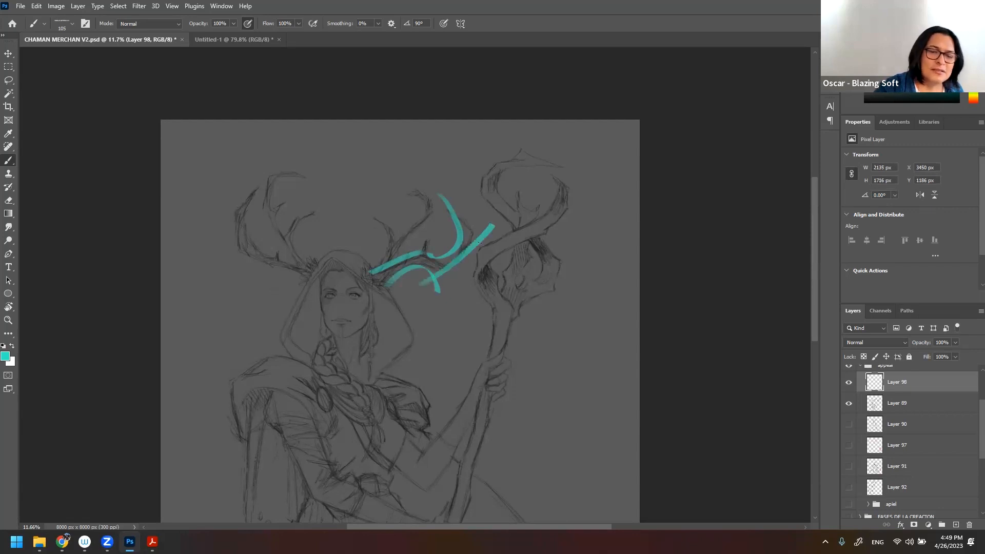
pyautogui.moveTo(438, 198); pyautogui.dragTo(482, 257)
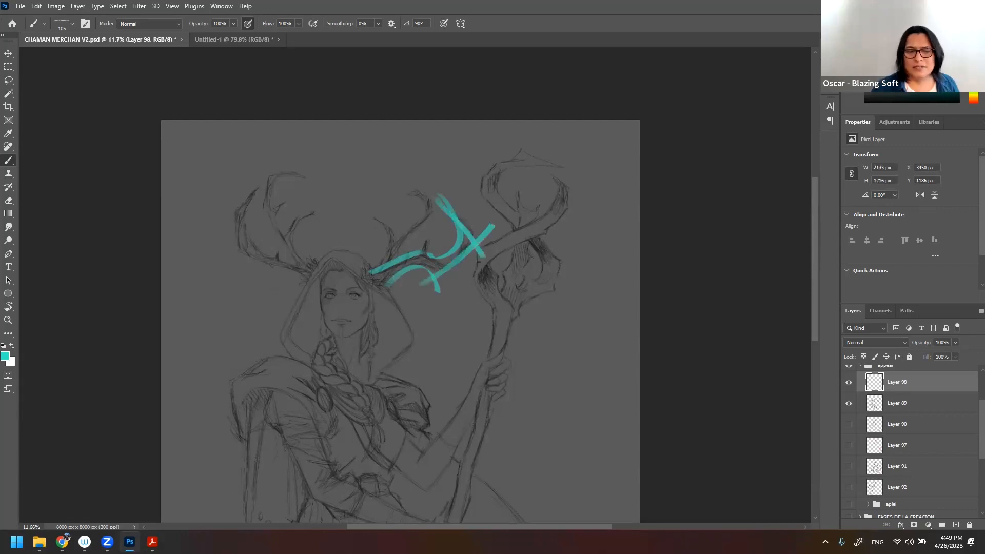
pyautogui.hotkey('ctrl', 'z')
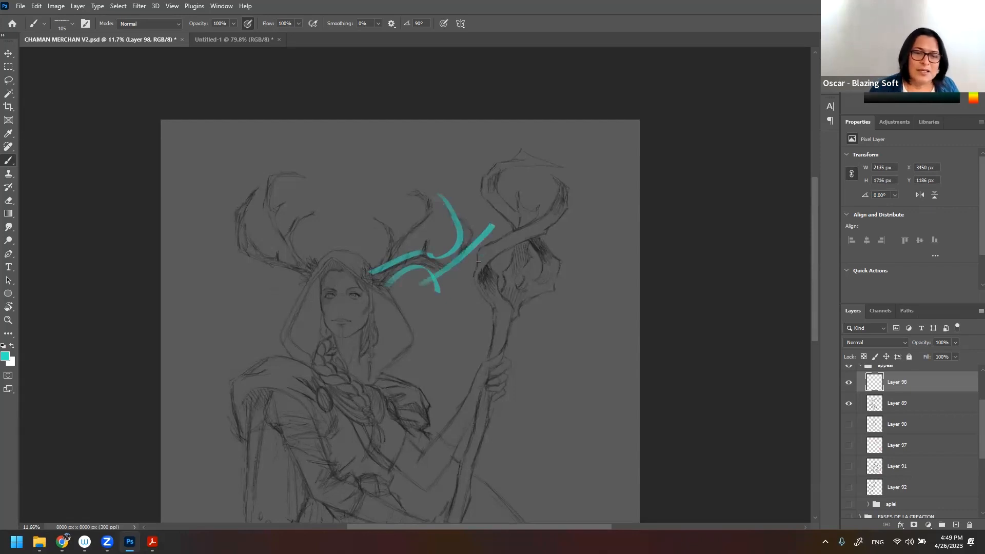
pyautogui.hotkey('ctrl', 'z')
pyautogui.hotkey('ctrl', 'z')
pyautogui.hotkey('ctrl', 'z')
pyautogui.hotkey('ctrl', 'z')
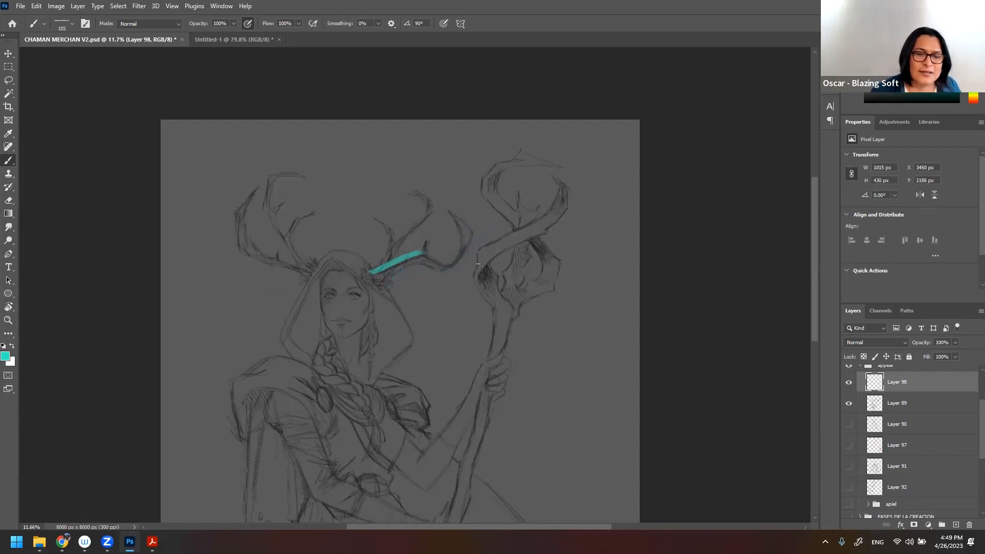
# - Outline the gap between the antler, hood, arm and staff with a closed cyan brush line, checking it by toggling Layer 98's visibility
pyautogui.moveTo(416, 263)
pyautogui.mouseDown()
pyautogui.moveTo(384, 280)
pyautogui.moveTo(417, 334)
pyautogui.moveTo(391, 375)
pyautogui.moveTo(424, 395)
pyautogui.moveTo(435, 439)
pyautogui.moveTo(485, 349)
pyautogui.moveTo(492, 318)
pyautogui.moveTo(473, 280)
pyautogui.moveTo(476, 253)
pyautogui.moveTo(433, 270)
pyautogui.moveTo(411, 264)
pyautogui.moveTo(410, 285)
pyautogui.moveTo(403, 263)
pyautogui.mouseUp()
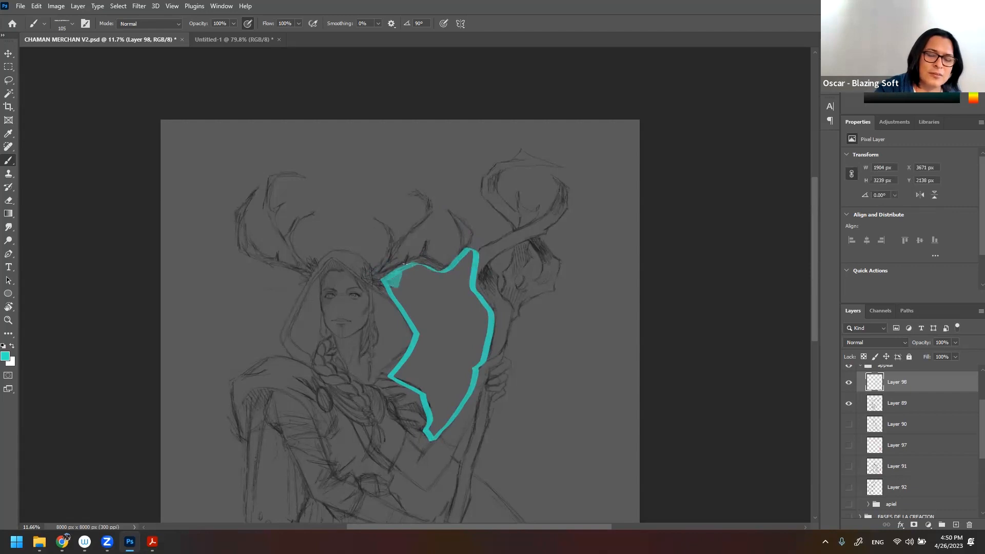
pyautogui.press('z')
pyautogui.moveTo(484, 337)
pyautogui.mouseDown()
pyautogui.moveTo(438, 342)
pyautogui.moveTo(509, 342)
pyautogui.mouseUp()
pyautogui.click(849, 382)
pyautogui.click(848, 383)
# - Trace the outer contour of the antlers, hood and cloak shoulder in cyan, closing the background area out to the canvas edges
pyautogui.press('b')
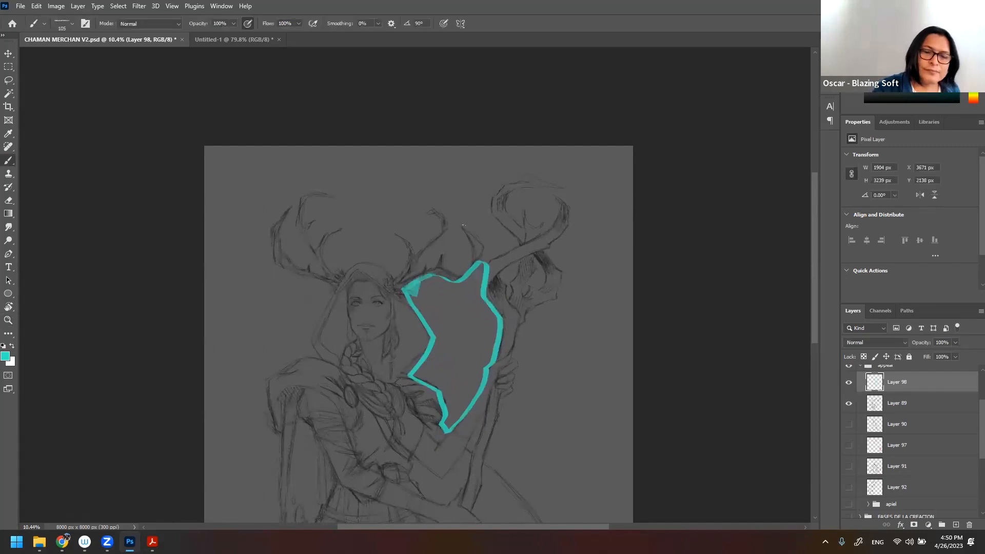
pyautogui.moveTo(457, 222)
pyautogui.mouseDown()
pyautogui.moveTo(462, 266)
pyautogui.moveTo(451, 269)
pyautogui.moveTo(448, 246)
pyautogui.moveTo(416, 266)
pyautogui.moveTo(444, 225)
pyautogui.moveTo(393, 233)
pyautogui.moveTo(384, 261)
pyautogui.moveTo(343, 270)
pyautogui.moveTo(342, 233)
pyautogui.moveTo(319, 242)
pyautogui.moveTo(322, 191)
pyautogui.moveTo(300, 233)
pyautogui.moveTo(320, 275)
pyautogui.moveTo(289, 207)
pyautogui.moveTo(270, 238)
pyautogui.moveTo(329, 293)
pyautogui.moveTo(313, 352)
pyautogui.moveTo(267, 380)
pyautogui.moveTo(274, 453)
pyautogui.moveTo(232, 451)
pyautogui.moveTo(329, 109)
pyautogui.mouseUp()
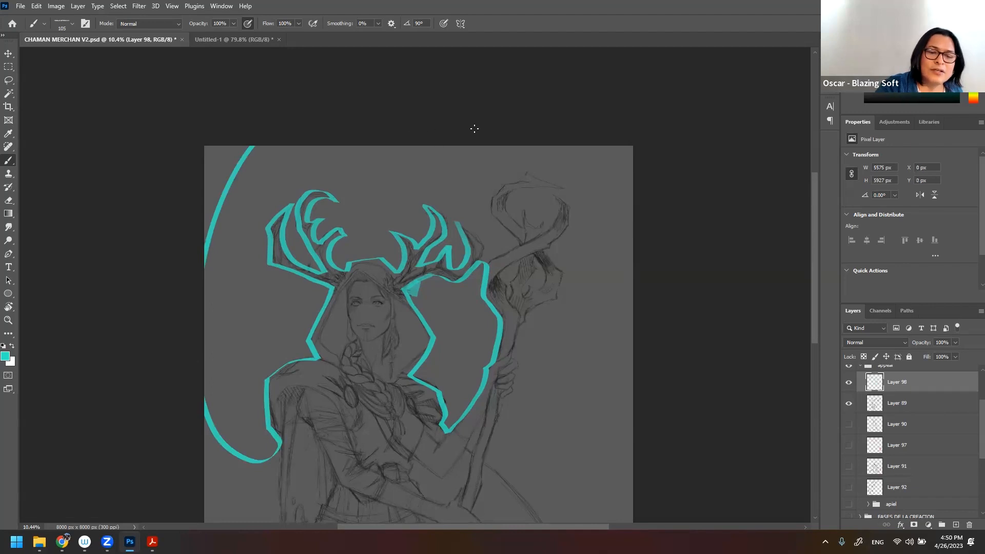
pyautogui.moveTo(461, 224); pyautogui.dragTo(454, 148)
# - Fill the outlined background around the antlers and the enclosed gap beside the staff with cyan using the Paint Bucket tool
pyautogui.press('g')
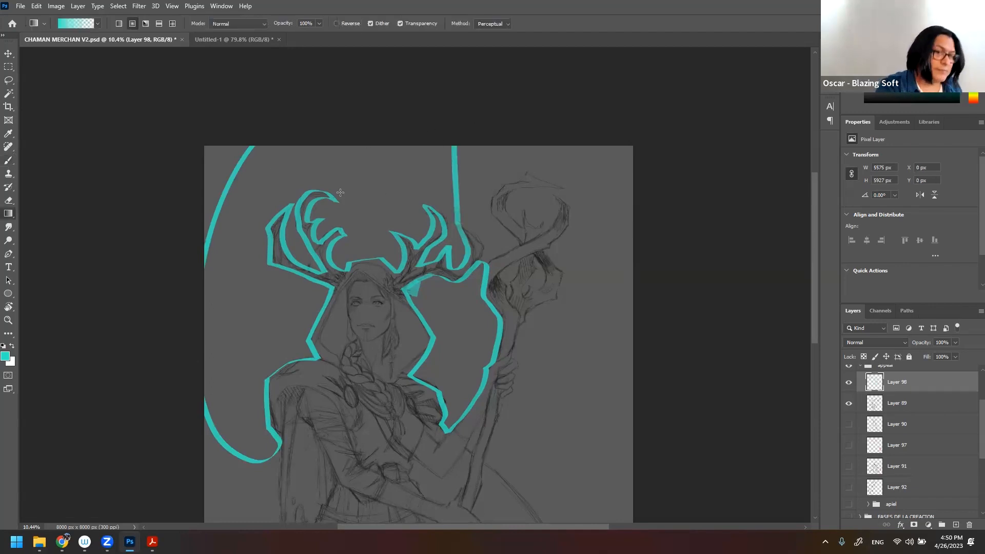
pyautogui.click(44, 24)
pyautogui.click(97, 23)
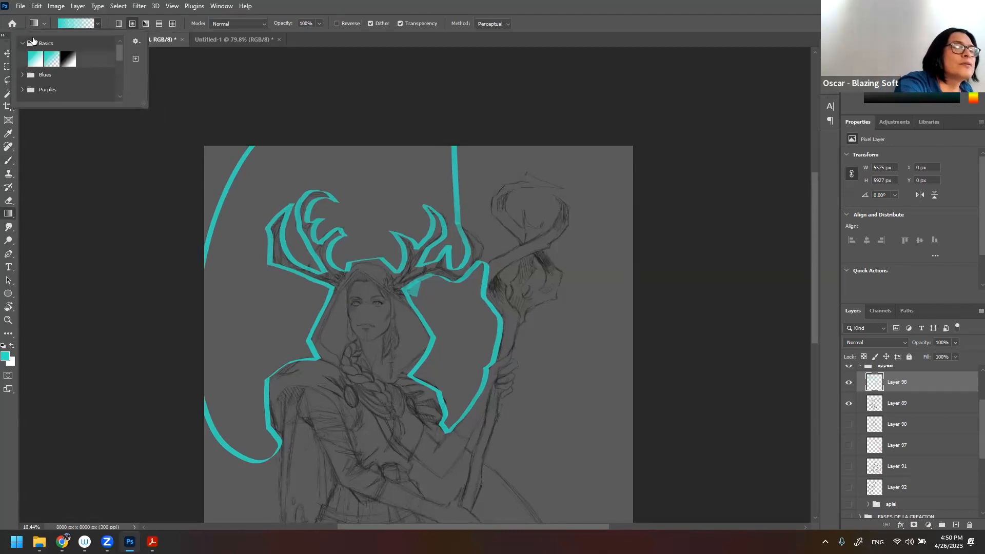
pyautogui.rightClick(8, 213)
pyautogui.click(55, 223)
pyautogui.click(452, 180)
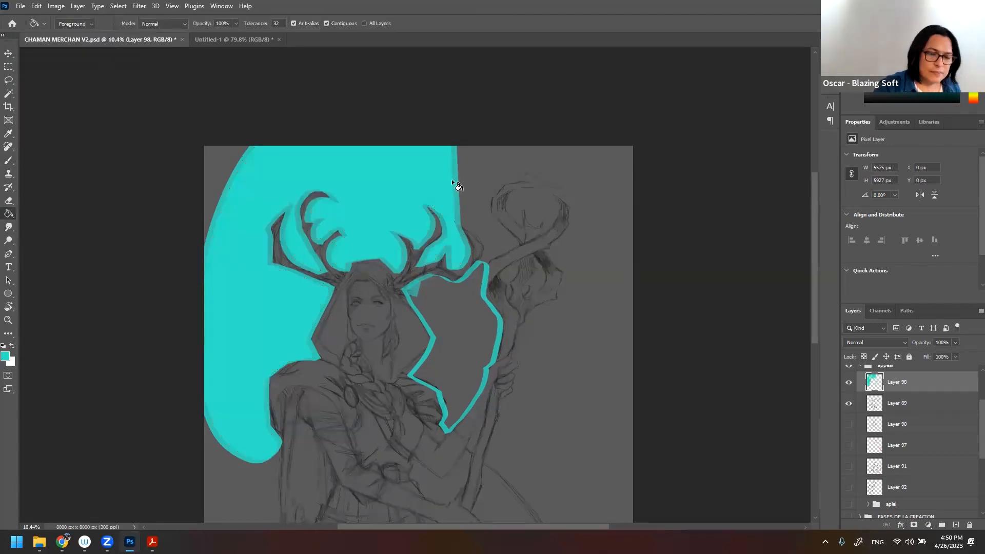
pyautogui.moveTo(539, 361); pyautogui.dragTo(488, 264)
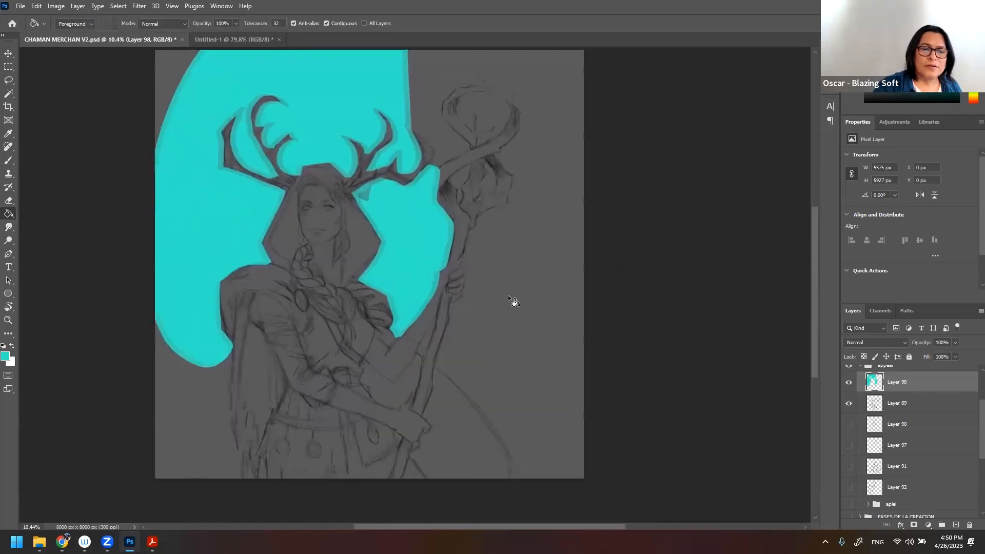
# - Brush cyan over the unfilled upper-left corner of the canvas
pyautogui.moveTo(495, 307); pyautogui.dragTo(456, 312)
pyautogui.moveTo(362, 211); pyautogui.dragTo(403, 203)
pyautogui.press('b')
pyautogui.moveTo(347, 176)
pyautogui.mouseDown()
pyautogui.moveTo(336, 203)
pyautogui.moveTo(323, 169)
pyautogui.moveTo(331, 222)
pyautogui.mouseUp()
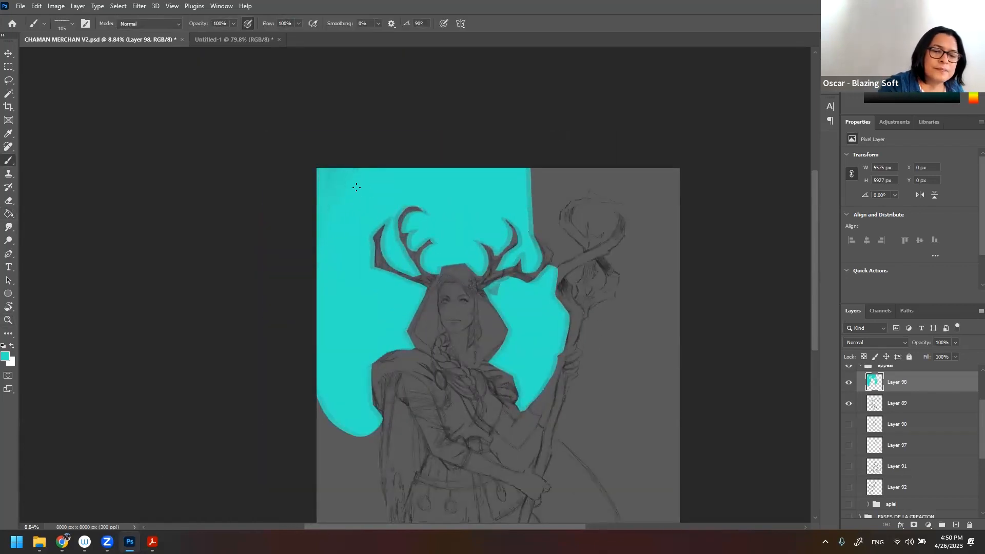
# - Adjust the brush size and paint a cyan line down the cloak's outer edge below the shoulder
pyautogui.moveTo(578, 292); pyautogui.dragTo(543, 135)
pyautogui.moveTo(345, 267)
pyautogui.mouseDown()
pyautogui.moveTo(339, 353)
pyautogui.moveTo(340, 278)
pyautogui.mouseUp()
pyautogui.rightClick(379, 322)
pyautogui.click(439, 348)
pyautogui.moveTo(344, 318); pyautogui.dragTo(350, 348)
pyautogui.scroll(3, 375, 337)
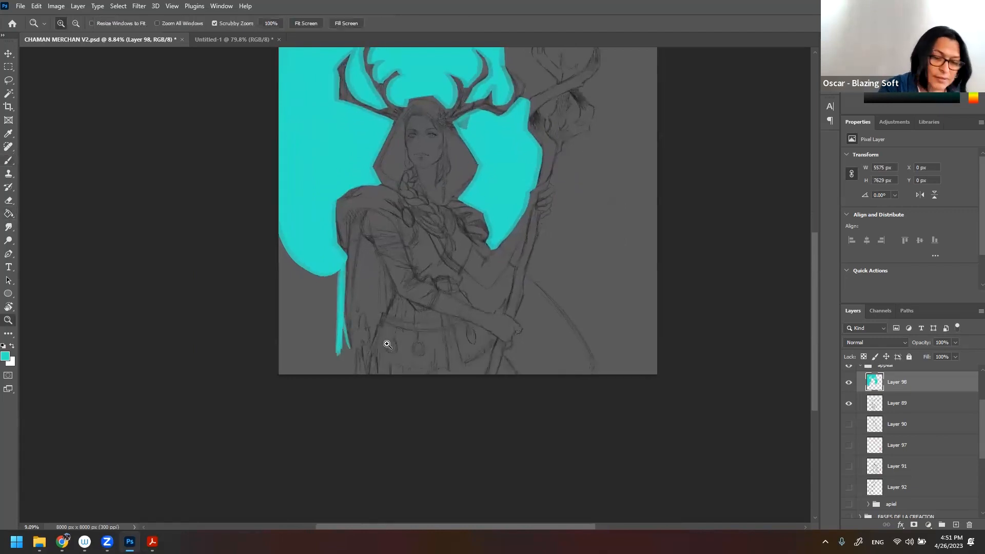
# - Outline the cloak's ragged lower end in cyan with a 44 px brush, continuing down to the canvas's bottom edge
pyautogui.rightClick(393, 326)
pyautogui.click(453, 359)
pyautogui.moveTo(328, 297)
pyautogui.mouseDown()
pyautogui.moveTo(339, 349)
pyautogui.moveTo(341, 316)
pyautogui.moveTo(340, 342)
pyautogui.moveTo(359, 291)
pyautogui.moveTo(360, 309)
pyautogui.moveTo(350, 280)
pyautogui.mouseUp()
pyautogui.moveTo(361, 312)
pyautogui.mouseDown()
pyautogui.moveTo(367, 333)
pyautogui.moveTo(354, 338)
pyautogui.moveTo(347, 392)
pyautogui.mouseUp()
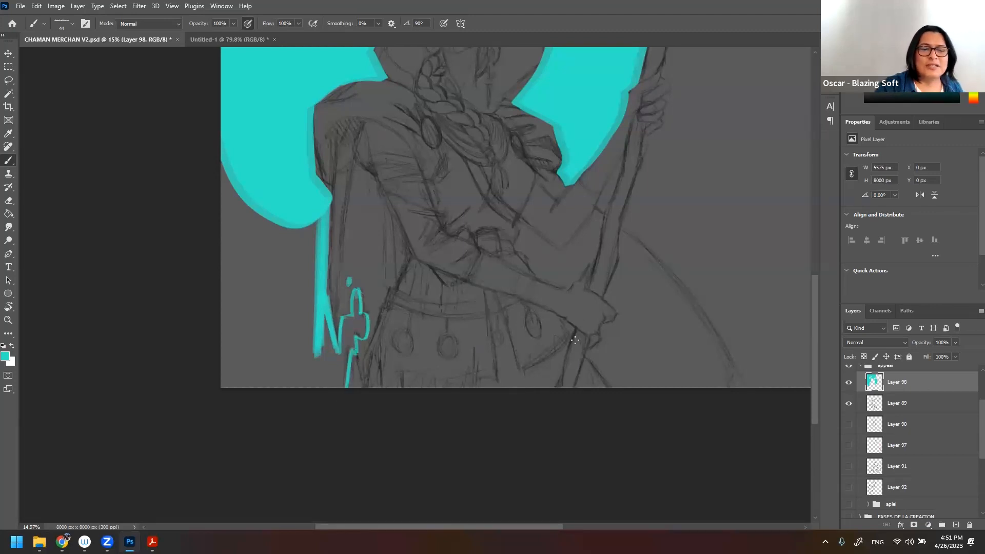
# - Fill the background beside the lower cloak with cyan and brush over the seams left by the earlier outlines
pyautogui.moveTo(546, 348); pyautogui.dragTo(561, 325)
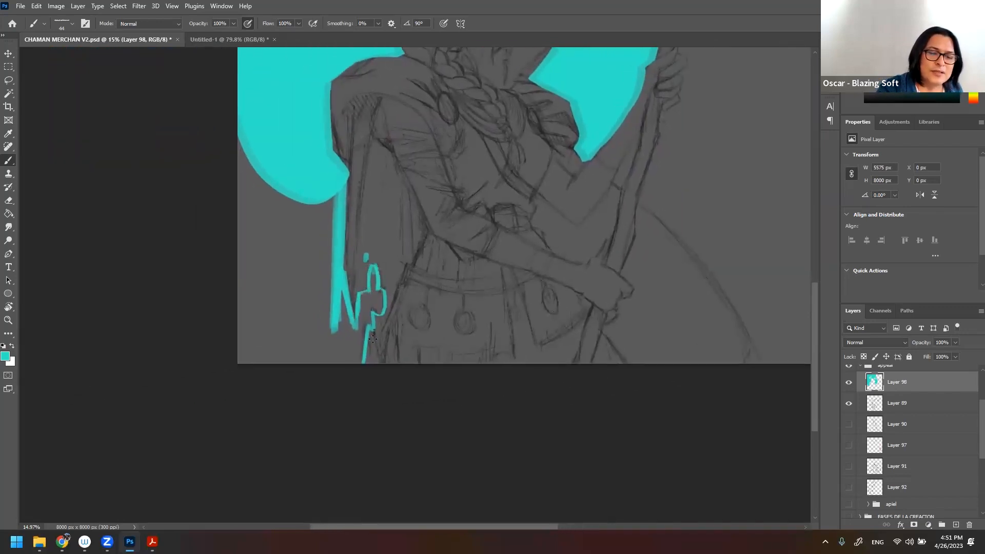
pyautogui.press('g')
pyautogui.click(298, 337)
pyautogui.press('b')
pyautogui.moveTo(335, 194); pyautogui.dragTo(332, 334)
pyautogui.moveTo(239, 128); pyautogui.dragTo(265, 166)
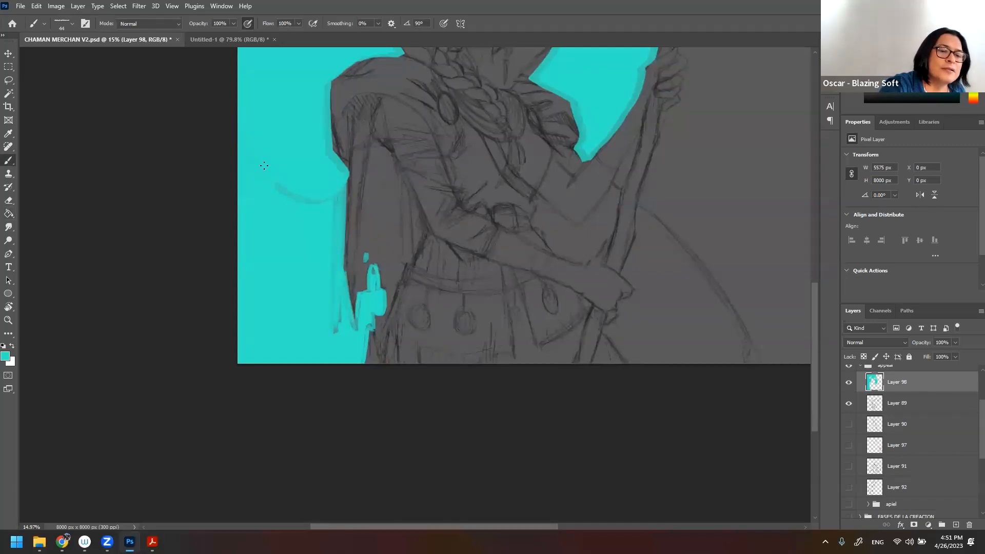
# - Outline the cape section behind the staff and its jagged hem below the hand in cyan, down to the canvas's bottom edge
pyautogui.moveTo(510, 316)
pyautogui.mouseDown()
pyautogui.moveTo(375, 345)
pyautogui.moveTo(343, 337)
pyautogui.mouseUp()
pyautogui.moveTo(410, 353); pyautogui.dragTo(436, 385)
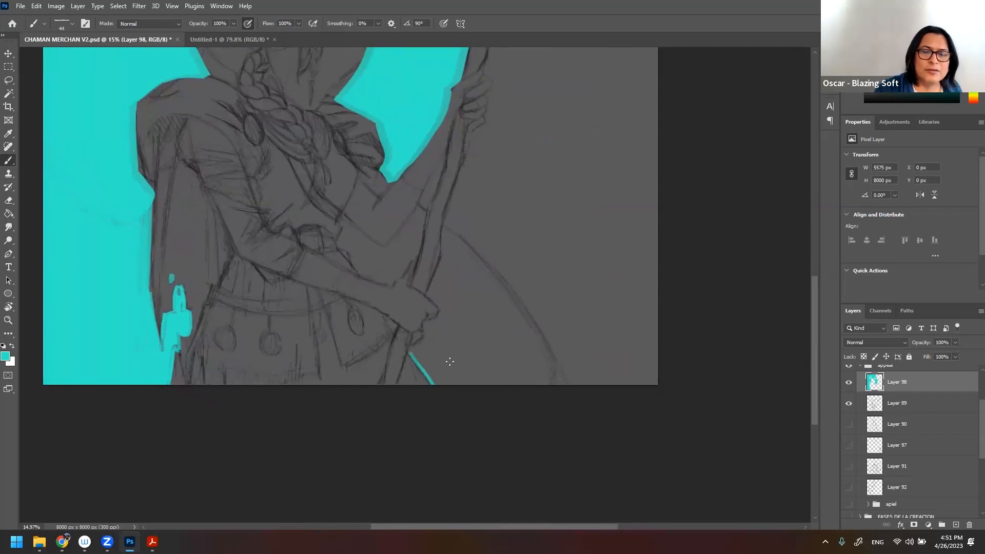
pyautogui.moveTo(488, 281); pyautogui.dragTo(430, 288)
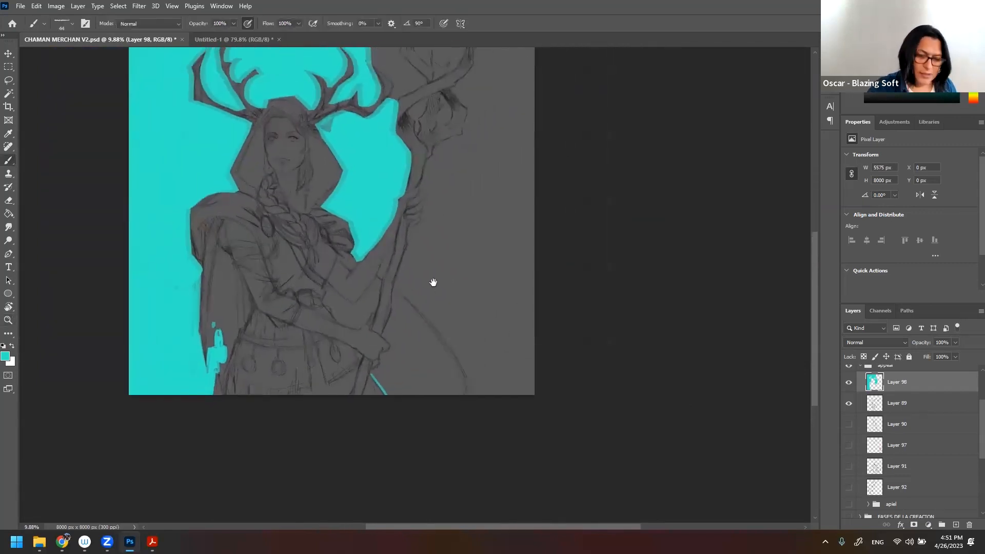
pyautogui.rightClick(406, 348)
pyautogui.moveTo(371, 375)
pyautogui.mouseDown()
pyautogui.moveTo(403, 361)
pyautogui.moveTo(391, 330)
pyautogui.moveTo(406, 343)
pyautogui.moveTo(425, 339)
pyautogui.moveTo(450, 369)
pyautogui.mouseUp()
pyautogui.moveTo(395, 286)
pyautogui.mouseDown()
pyautogui.moveTo(424, 314)
pyautogui.moveTo(452, 371)
pyautogui.mouseUp()
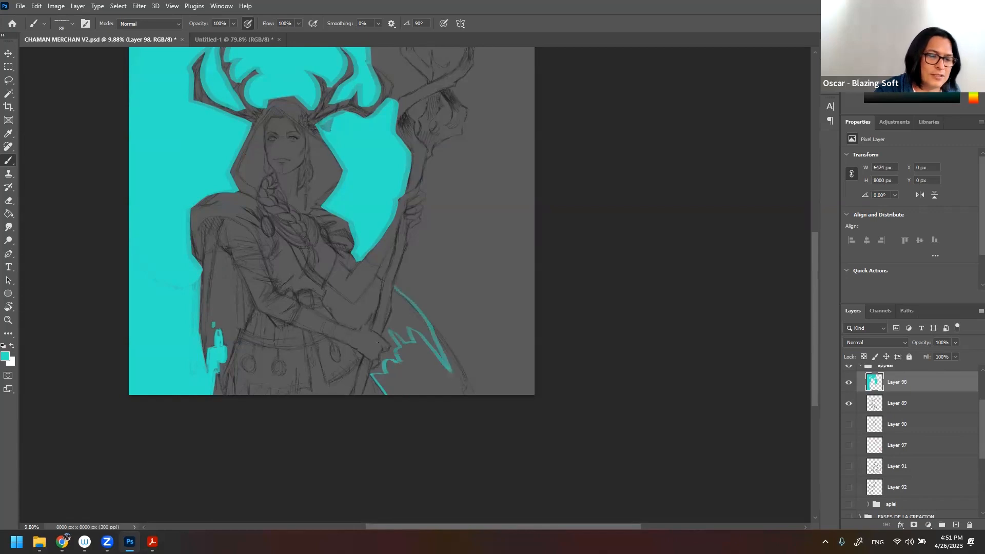
pyautogui.moveTo(428, 342)
pyautogui.mouseDown()
pyautogui.moveTo(454, 382)
pyautogui.moveTo(431, 337)
pyautogui.moveTo(411, 327)
pyautogui.moveTo(398, 344)
pyautogui.moveTo(401, 362)
pyautogui.moveTo(383, 392)
pyautogui.mouseUp()
# - Enclose the lower background beyond the staff with an arched cyan line to the canvas edge and fill it with cyan
pyautogui.moveTo(396, 284)
pyautogui.mouseDown()
pyautogui.moveTo(424, 220)
pyautogui.moveTo(535, 241)
pyautogui.mouseUp()
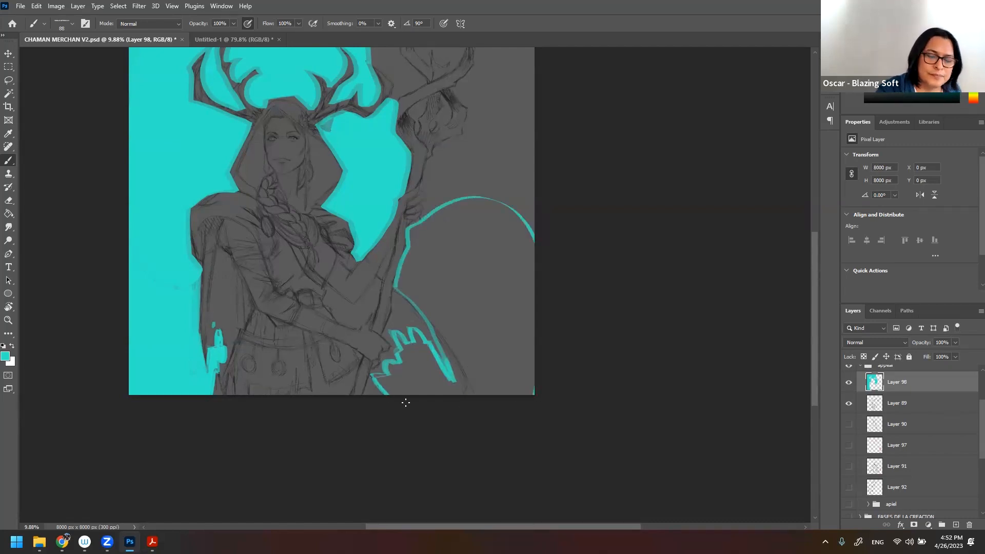
pyautogui.press('g')
pyautogui.click(508, 350)
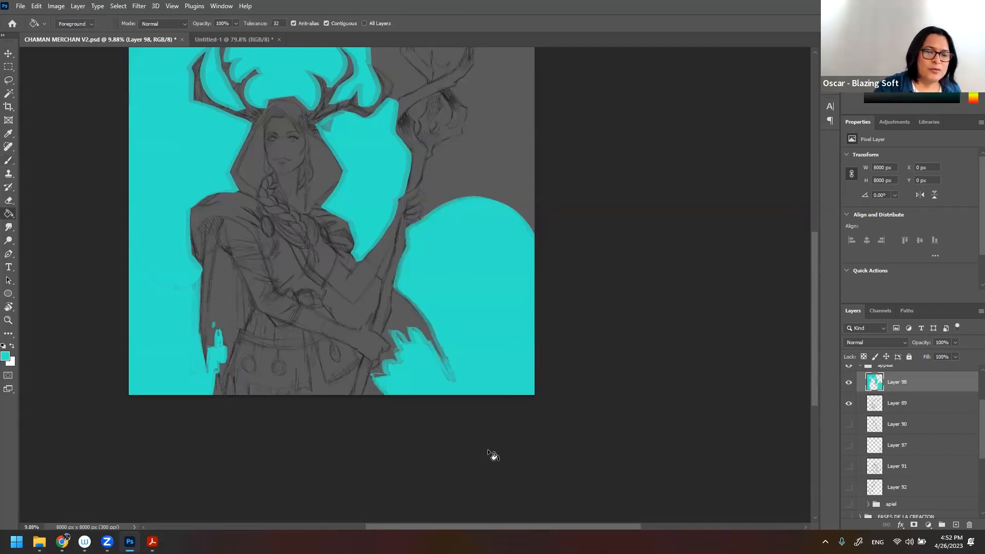
# - Brush cyan along the cape's outer edge and the lower staff shaft to clean up their silhouette
pyautogui.press('b')
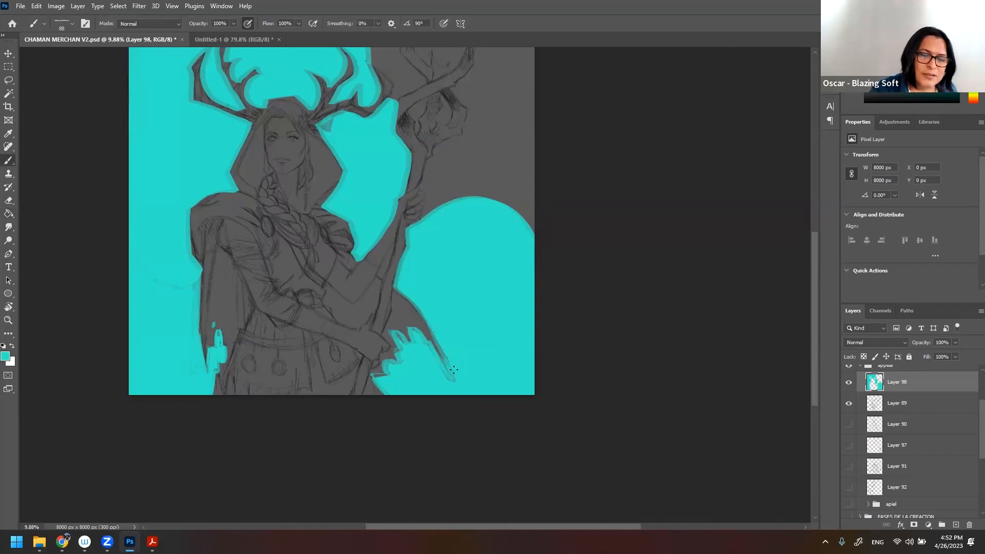
pyautogui.moveTo(421, 314)
pyautogui.mouseDown()
pyautogui.moveTo(453, 380)
pyautogui.moveTo(437, 351)
pyautogui.mouseUp()
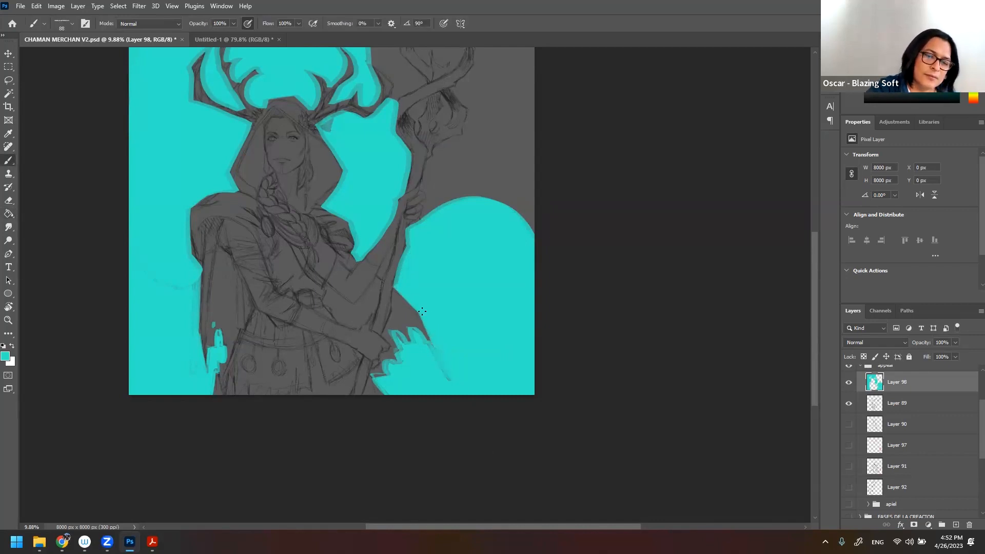
pyautogui.moveTo(404, 258); pyautogui.dragTo(397, 281)
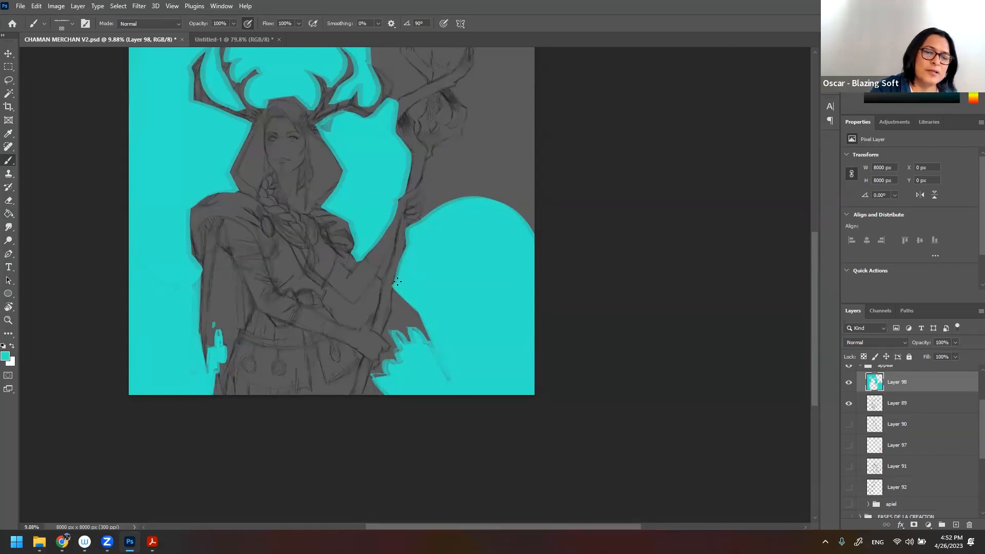
# - Set the brush size to 25 px and paint the narrow gap between the raised forearm and the staff cyan
pyautogui.rightClick(441, 237)
pyautogui.moveTo(512, 262); pyautogui.dragTo(493, 261)
pyautogui.press('Return')
pyautogui.moveTo(390, 245)
pyautogui.mouseDown()
pyautogui.moveTo(380, 277)
pyautogui.moveTo(386, 264)
pyautogui.mouseUp()
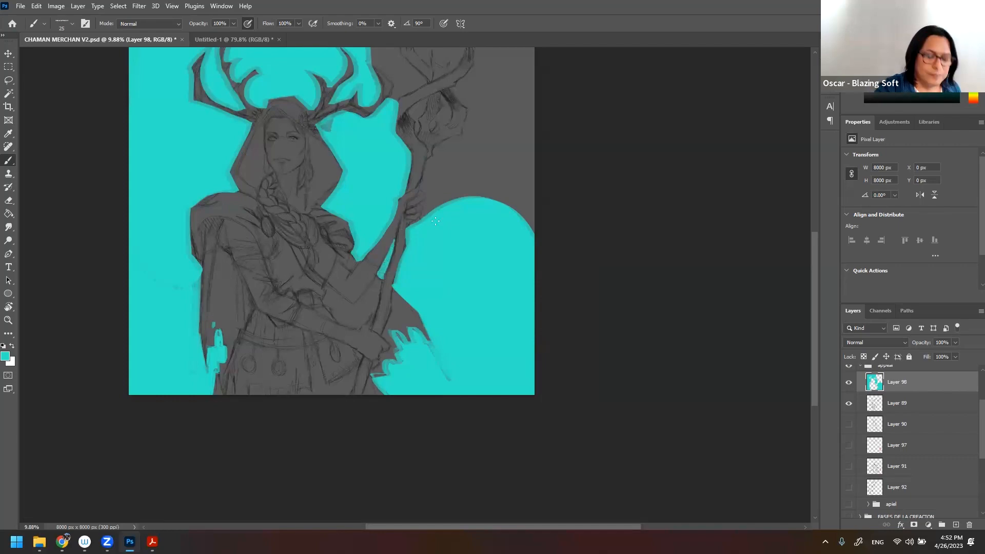
# - Trace the outer side of the staff and its head in cyan out to the canvas edge, and fill the enclosed background
pyautogui.scroll(5, 436, 221)
pyautogui.moveTo(394, 147)
pyautogui.mouseDown()
pyautogui.moveTo(413, 164)
pyautogui.moveTo(399, 245)
pyautogui.moveTo(324, 385)
pyautogui.moveTo(363, 264)
pyautogui.moveTo(456, 209)
pyautogui.mouseUp()
pyautogui.scroll(-4, 455, 210)
pyautogui.moveTo(431, 283); pyautogui.dragTo(532, 214)
pyautogui.press('g')
pyautogui.click(480, 363)
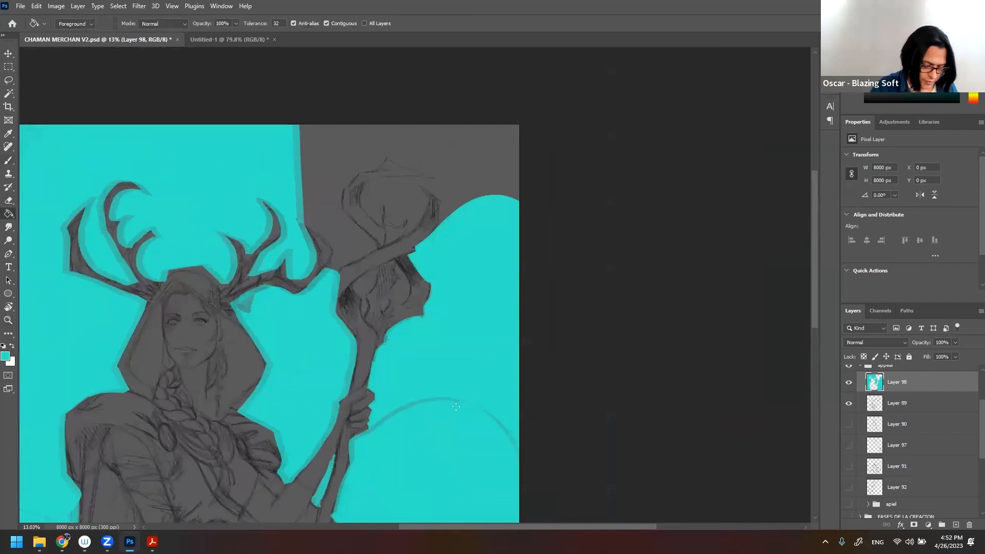
# - Set the brush size to 97 px, cover the arched seam beside the staff, and paint the small opening in the staff head cyan
pyautogui.press('b')
pyautogui.rightClick(455, 404)
pyautogui.click(539, 367)
pyautogui.moveTo(415, 403); pyautogui.dragTo(371, 430)
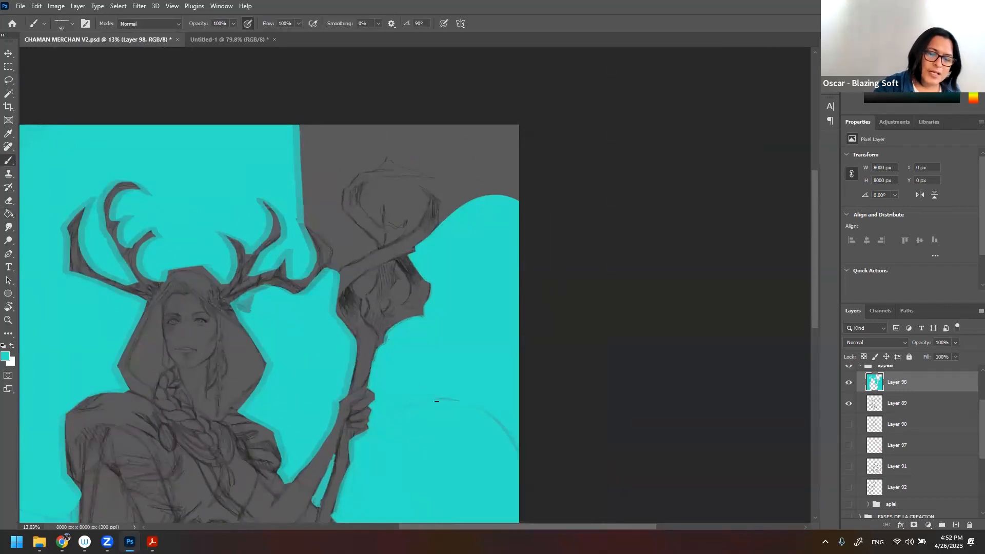
pyautogui.moveTo(492, 417); pyautogui.dragTo(516, 455)
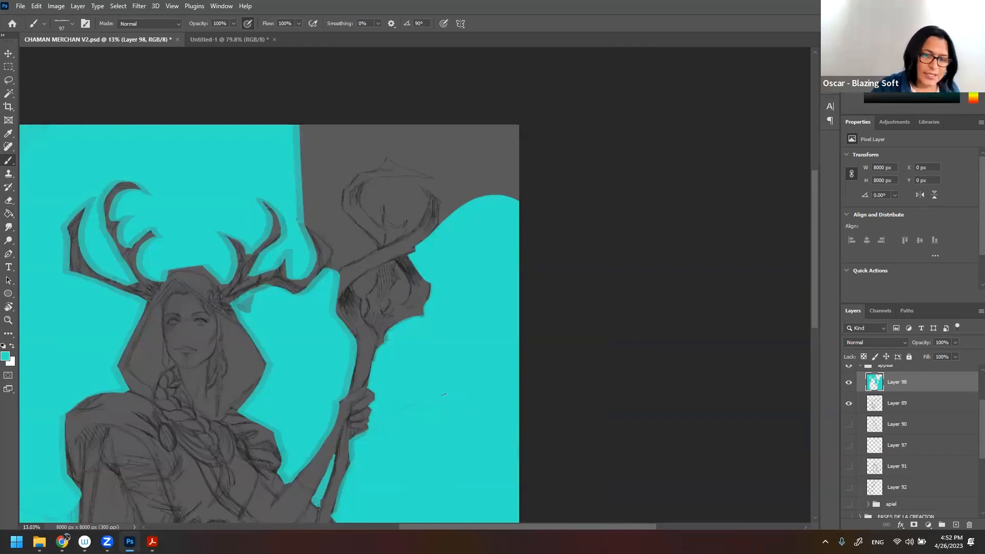
pyautogui.moveTo(384, 310); pyautogui.dragTo(386, 302)
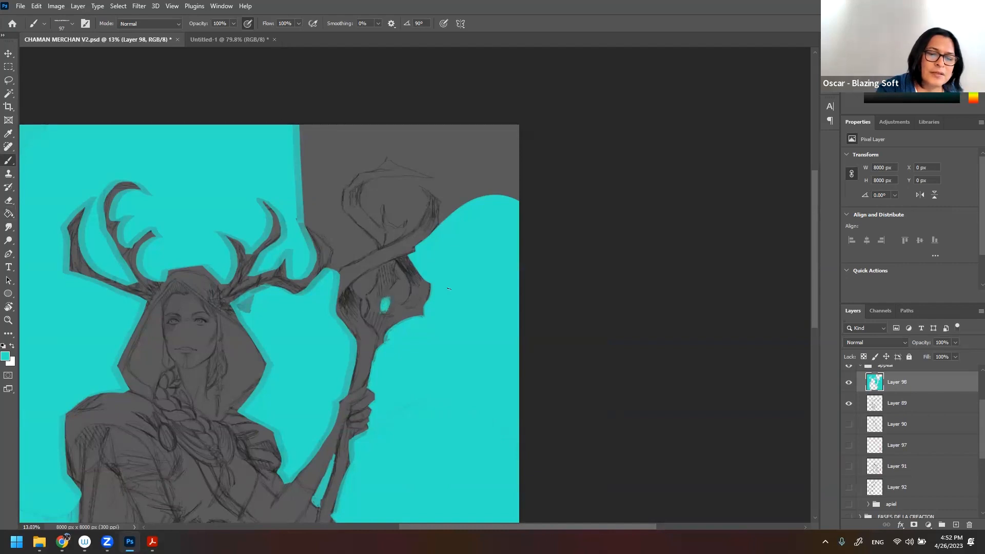
# - Set the brush size to 56 px and paint the two openings inside the lower staff head cyan
pyautogui.rightClick(512, 302)
pyautogui.click(522, 312)
pyautogui.moveTo(386, 297)
pyautogui.mouseDown()
pyautogui.moveTo(397, 263)
pyautogui.moveTo(411, 294)
pyautogui.moveTo(389, 298)
pyautogui.moveTo(399, 296)
pyautogui.moveTo(405, 274)
pyautogui.moveTo(405, 291)
pyautogui.mouseUp()
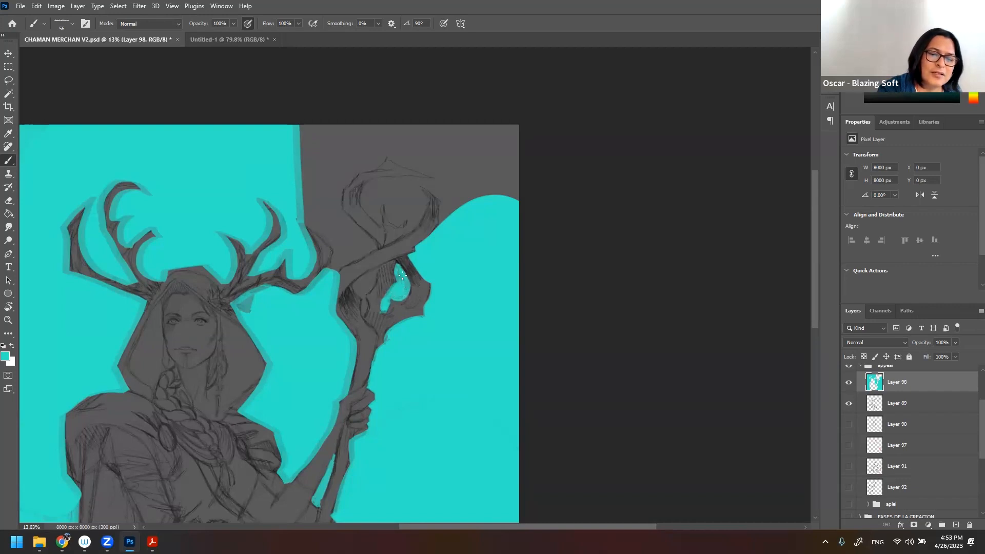
pyautogui.moveTo(404, 282); pyautogui.dragTo(403, 277)
pyautogui.moveTo(363, 308)
pyautogui.mouseDown()
pyautogui.moveTo(376, 268)
pyautogui.moveTo(357, 291)
pyautogui.moveTo(364, 282)
pyautogui.mouseUp()
# - Lasso the background around and inside the looped staff tip, from the antler to the canvas corner, fill it cyan and deselect
pyautogui.moveTo(474, 250); pyautogui.dragTo(440, 319)
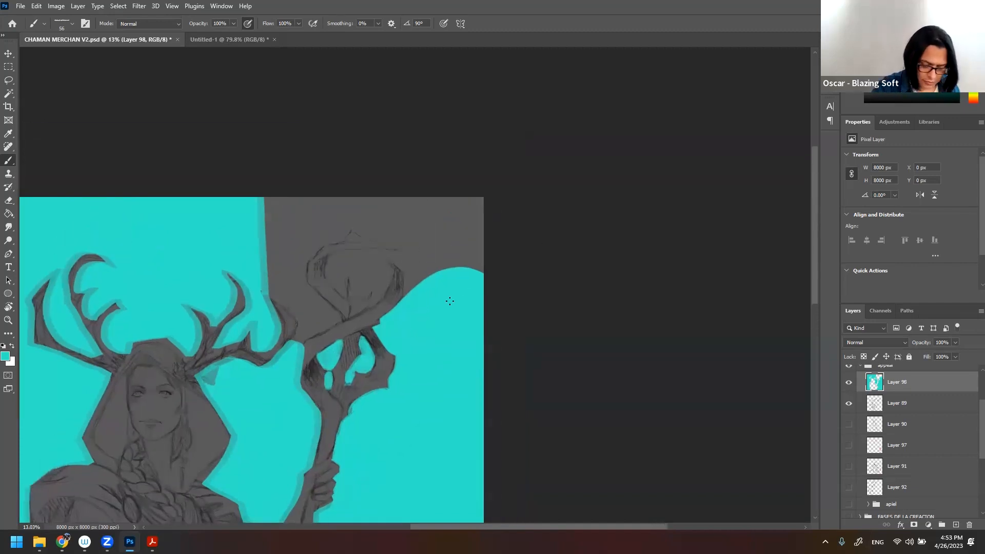
pyautogui.press('l')
pyautogui.moveTo(295, 317); pyautogui.dragTo(291, 338)
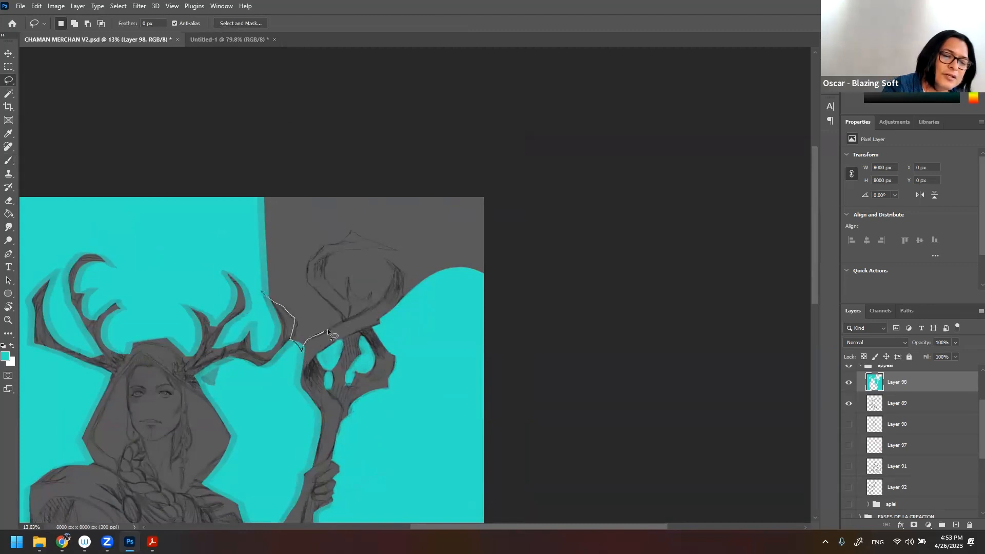
pyautogui.moveTo(255, 272)
pyautogui.mouseDown()
pyautogui.moveTo(318, 259)
pyautogui.moveTo(322, 192)
pyautogui.moveTo(245, 221)
pyautogui.moveTo(259, 277)
pyautogui.moveTo(245, 226)
pyautogui.mouseUp()
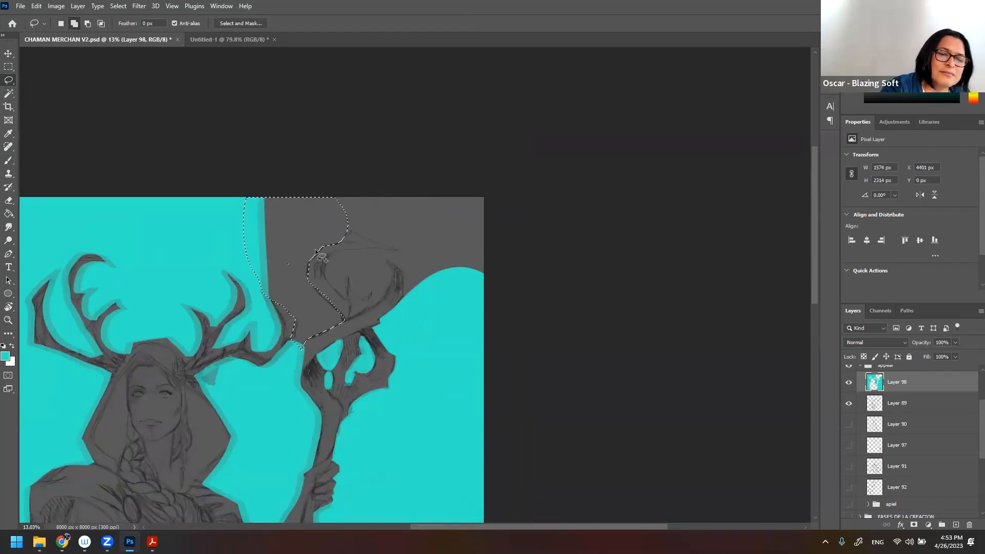
pyautogui.moveTo(349, 232)
pyautogui.mouseDown()
pyautogui.moveTo(391, 250)
pyautogui.moveTo(330, 254)
pyautogui.moveTo(323, 270)
pyautogui.moveTo(348, 304)
pyautogui.moveTo(346, 276)
pyautogui.mouseUp()
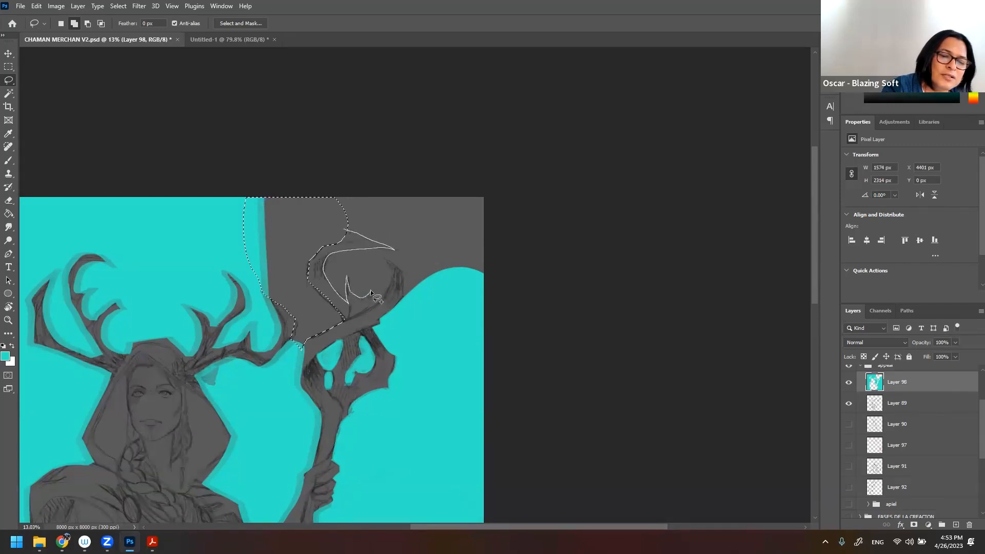
pyautogui.moveTo(368, 310)
pyautogui.mouseDown()
pyautogui.moveTo(391, 285)
pyautogui.moveTo(386, 257)
pyautogui.mouseUp()
pyautogui.moveTo(439, 300)
pyautogui.mouseDown()
pyautogui.moveTo(436, 180)
pyautogui.moveTo(485, 201)
pyautogui.mouseUp()
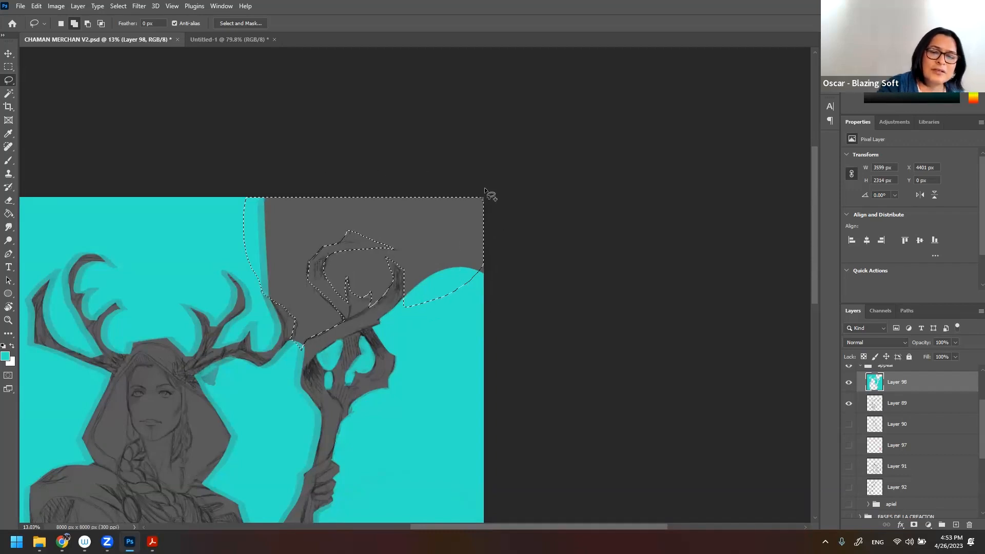
pyautogui.hotkey('alt', 'BackSpace')
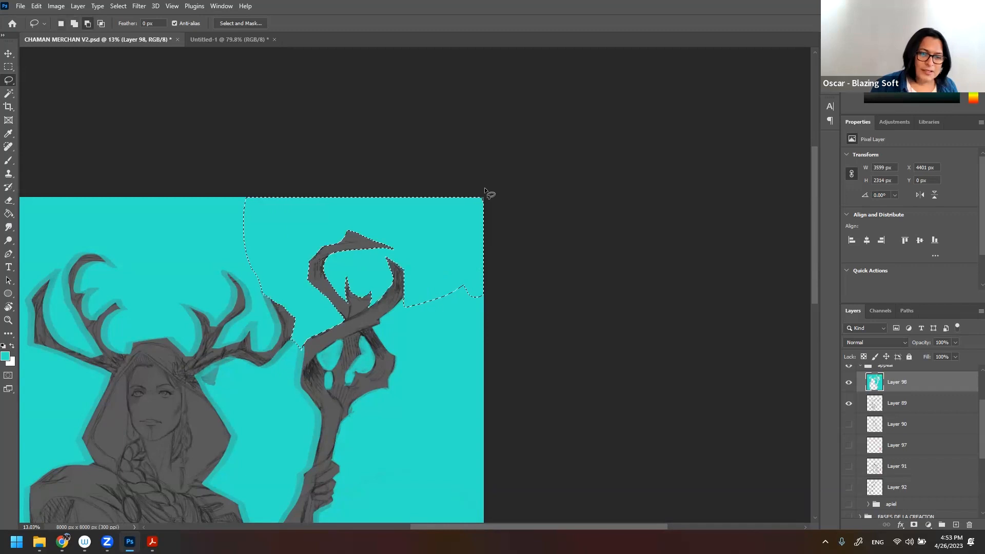
pyautogui.hotkey('ctrl', 'd')
# - Examine the overall silhouette of the antlers, hood, cape and staff against the cyan background
pyautogui.press('z')
pyautogui.moveTo(428, 327); pyautogui.dragTo(434, 257)
pyautogui.moveTo(327, 271); pyautogui.dragTo(365, 252)
pyautogui.press('b')
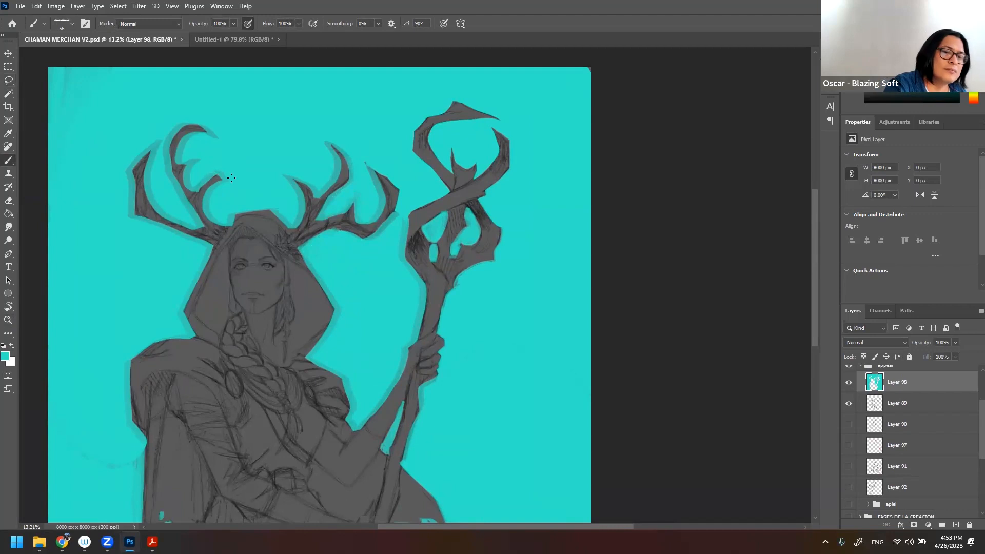
pyautogui.press('z')
pyautogui.moveTo(466, 325); pyautogui.dragTo(436, 328)
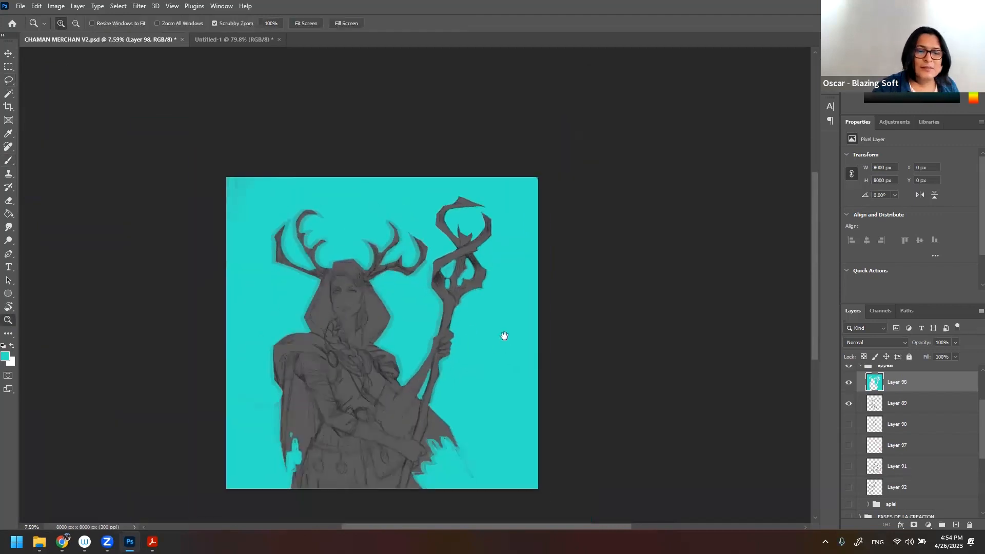
pyautogui.moveTo(503, 357); pyautogui.dragTo(484, 314)
pyautogui.press('b')
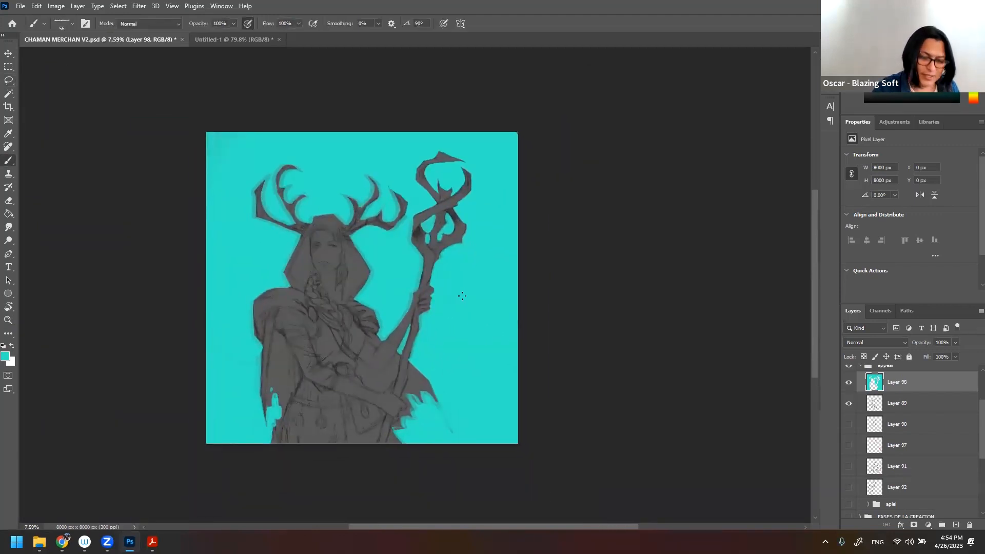
# - Set the brush size to 83 px and dab small cyan holes in the cape between the lower forearm and the staff
pyautogui.rightClick(456, 299)
pyautogui.press('Return')
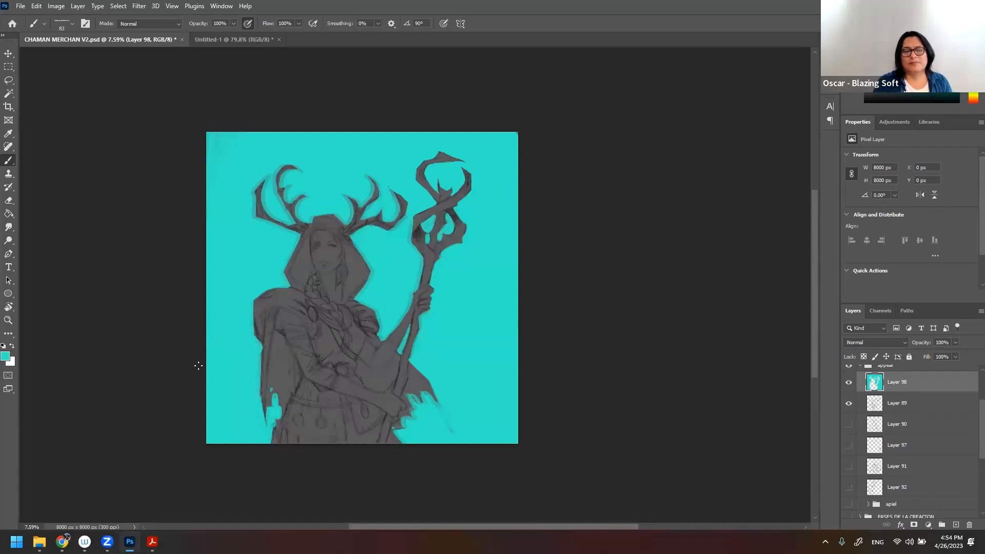
pyautogui.press('z')
pyautogui.moveTo(366, 270)
pyautogui.mouseDown()
pyautogui.moveTo(462, 218)
pyautogui.moveTo(477, 187)
pyautogui.mouseUp()
pyautogui.moveTo(466, 267); pyautogui.dragTo(411, 264)
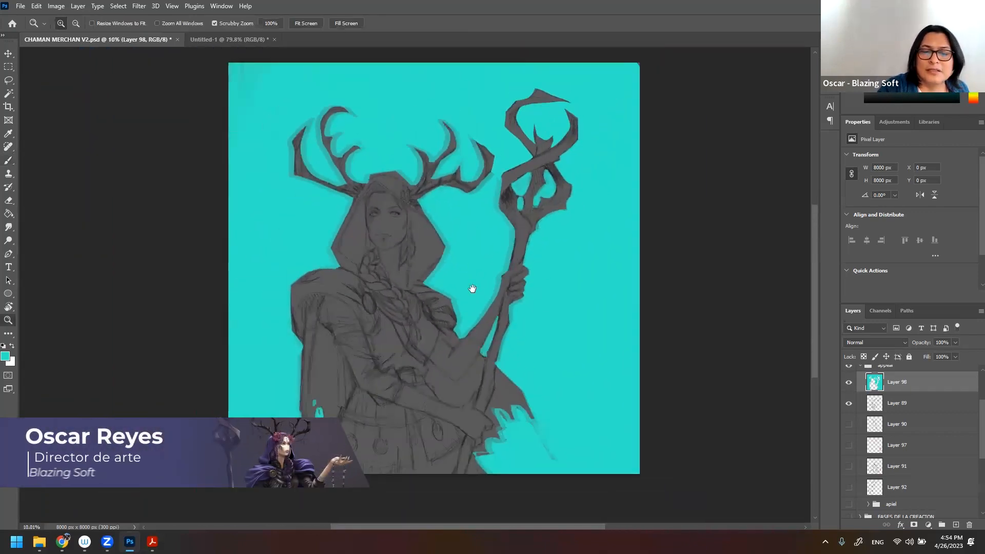
pyautogui.moveTo(482, 289); pyautogui.dragTo(436, 287)
pyautogui.moveTo(496, 257); pyautogui.dragTo(476, 308)
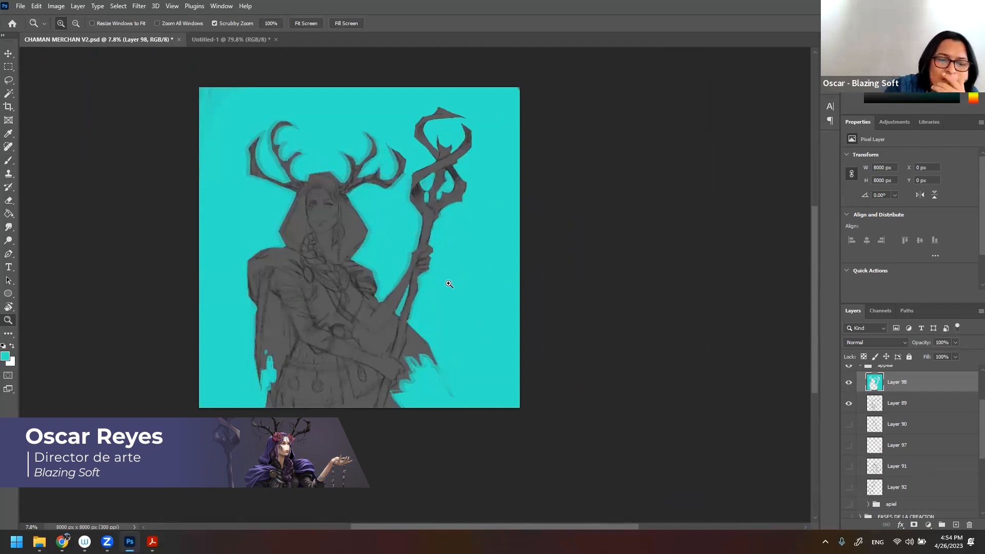
pyautogui.moveTo(449, 285)
pyautogui.mouseDown()
pyautogui.moveTo(467, 280)
pyautogui.moveTo(457, 280)
pyautogui.mouseUp()
pyautogui.press('b')
pyautogui.moveTo(350, 370); pyautogui.dragTo(352, 370)
pyautogui.click(340, 363)
pyautogui.click(366, 363)
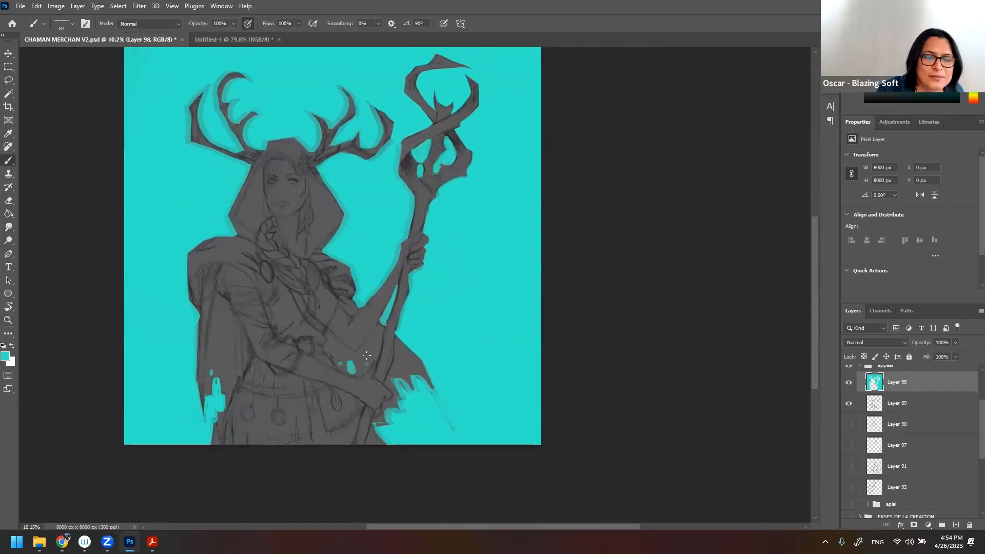
pyautogui.click(401, 370)
# - Set the brush size to 37 px and paint small cyan holes and tatters along the cape's torn edge beside the staff
pyautogui.rightClick(405, 366)
pyautogui.click(501, 368)
pyautogui.click(409, 365)
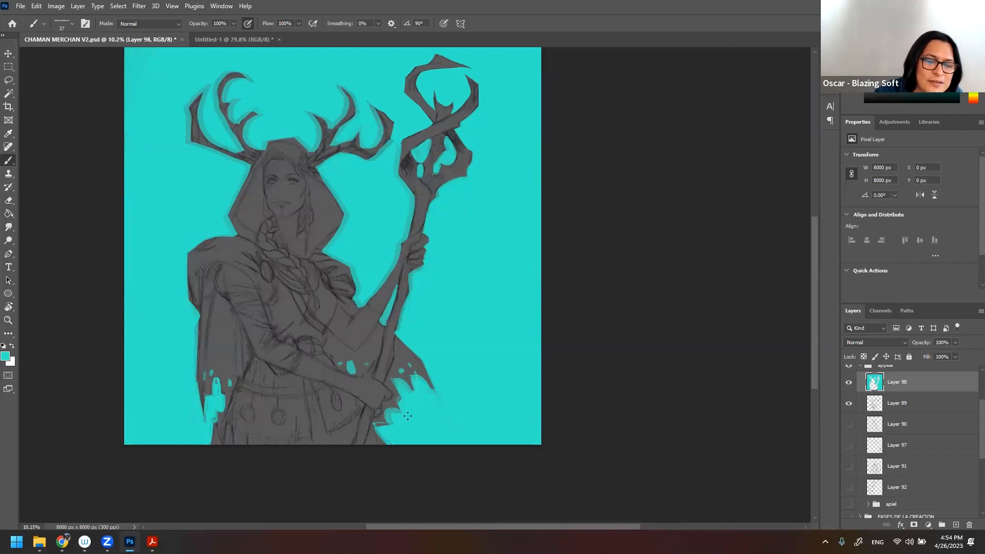
pyautogui.moveTo(387, 426)
pyautogui.mouseDown()
pyautogui.moveTo(375, 425)
pyautogui.moveTo(382, 434)
pyautogui.mouseUp()
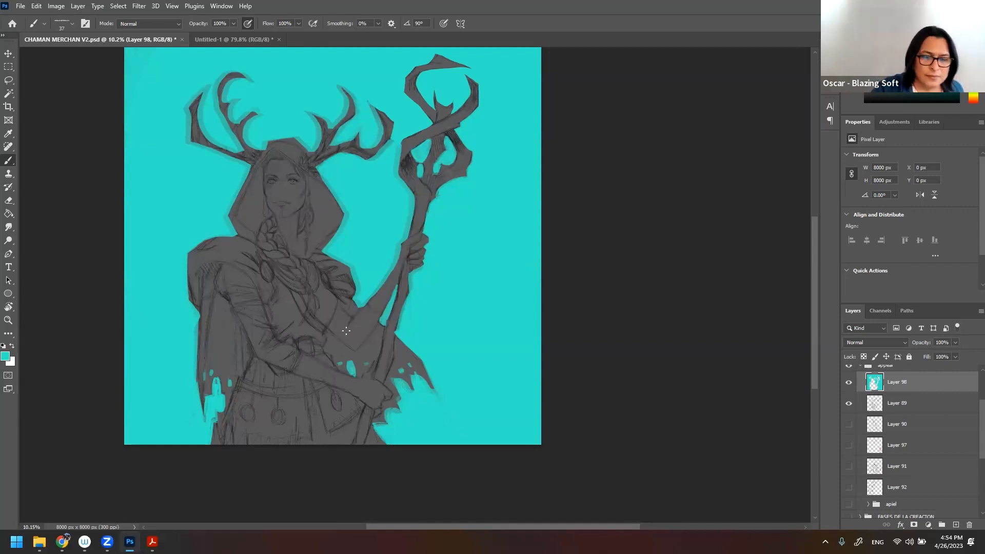
# - Lower the fill of the cyan background layer, Layer 98, to about 42%
pyautogui.press('z')
pyautogui.moveTo(458, 323); pyautogui.dragTo(438, 302)
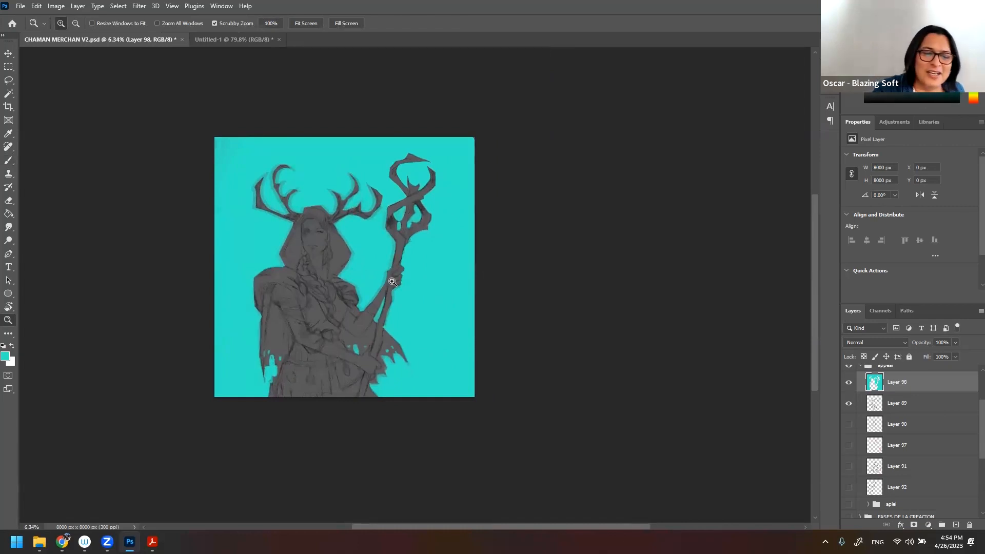
pyautogui.moveTo(393, 282); pyautogui.dragTo(405, 275)
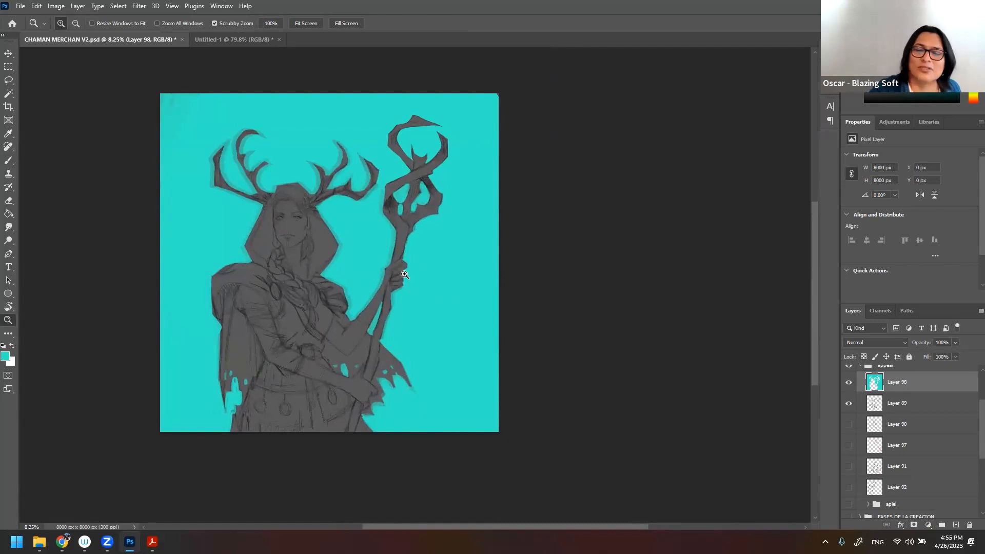
pyautogui.moveTo(393, 307); pyautogui.dragTo(400, 321)
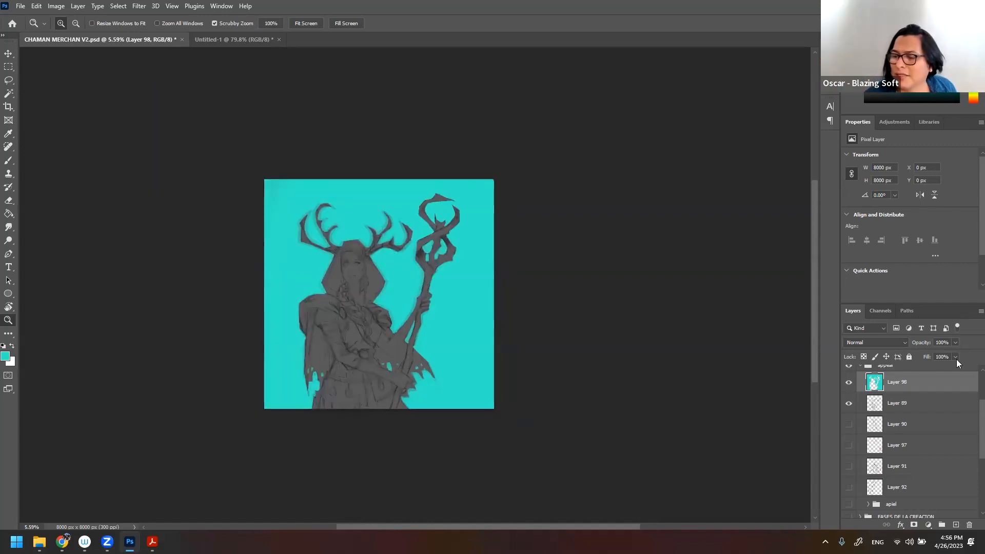
pyautogui.click(956, 358)
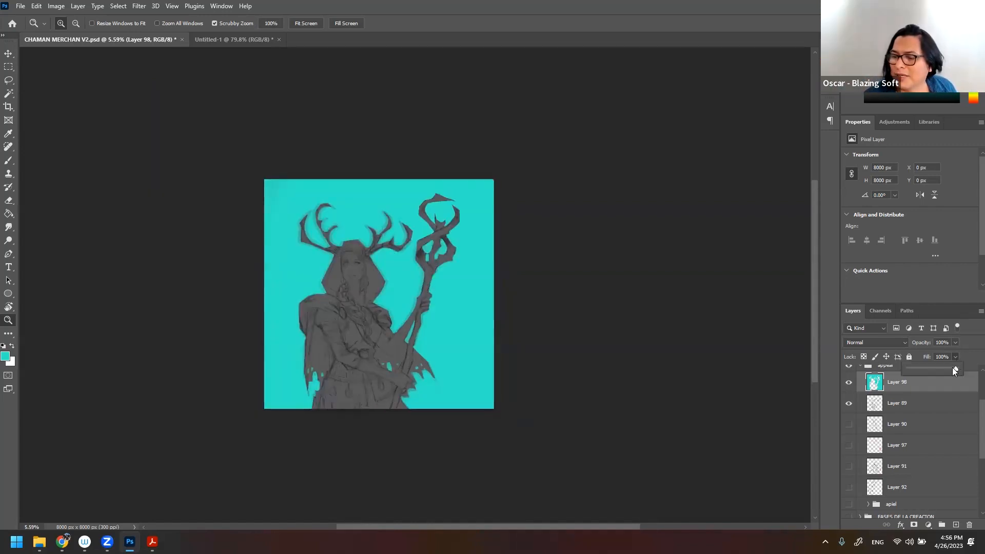
pyautogui.moveTo(934, 368); pyautogui.dragTo(924, 368)
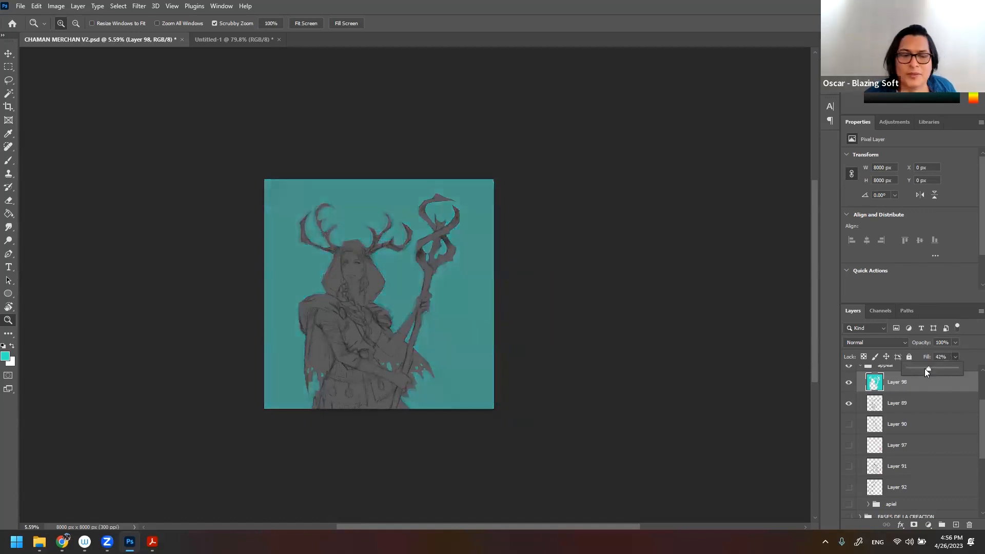
# - Select the sketch layer, Layer 89, and set the foreground color to black for the Brush tool
pyautogui.click(909, 409)
pyautogui.moveTo(403, 357); pyautogui.dragTo(492, 328)
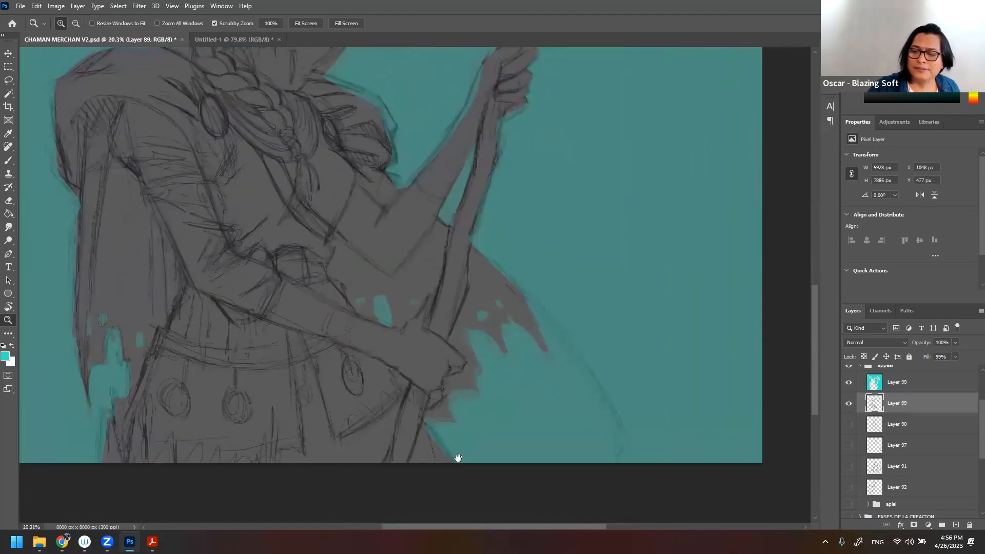
pyautogui.click(5, 356)
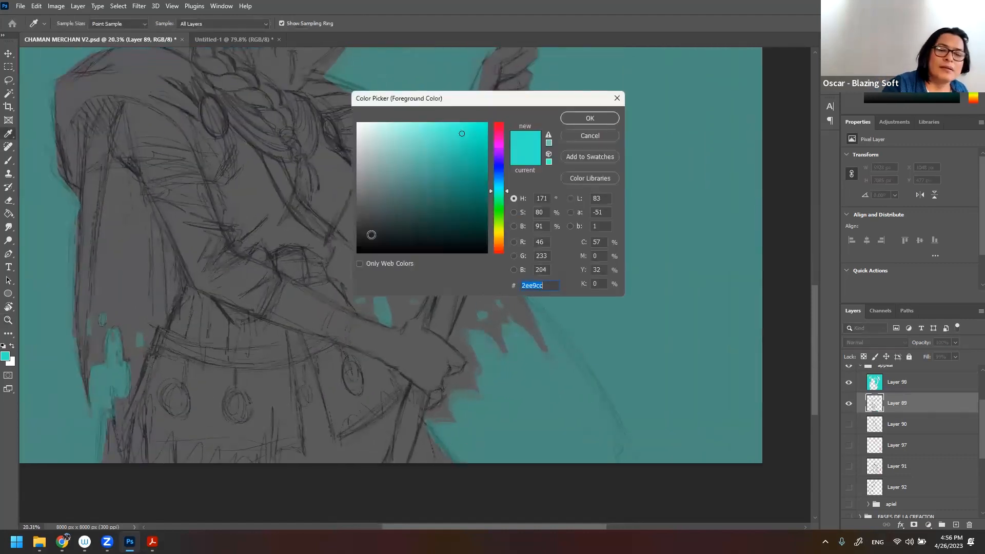
pyautogui.moveTo(374, 231); pyautogui.dragTo(358, 252)
pyautogui.click(589, 118)
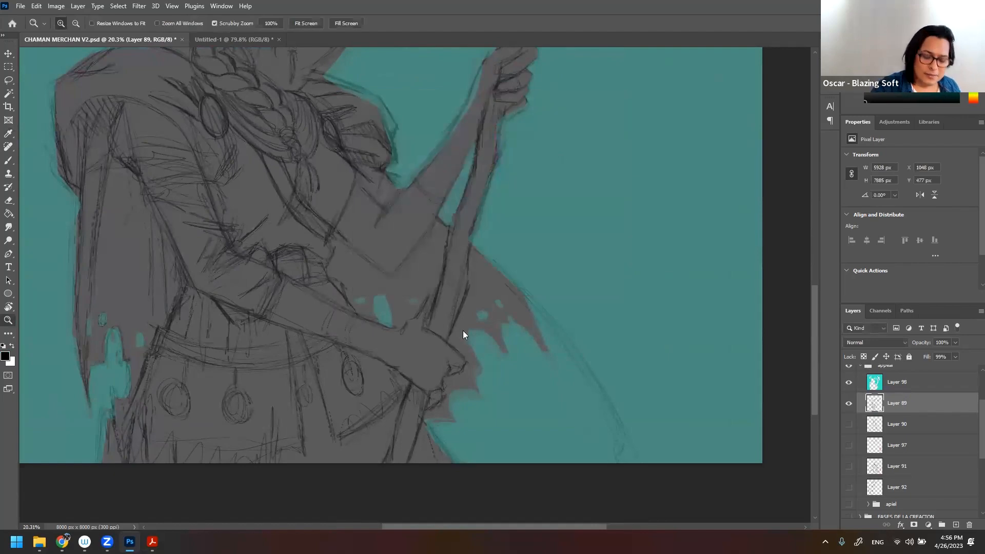
pyautogui.press('b')
pyautogui.moveTo(467, 330); pyautogui.dragTo(464, 342)
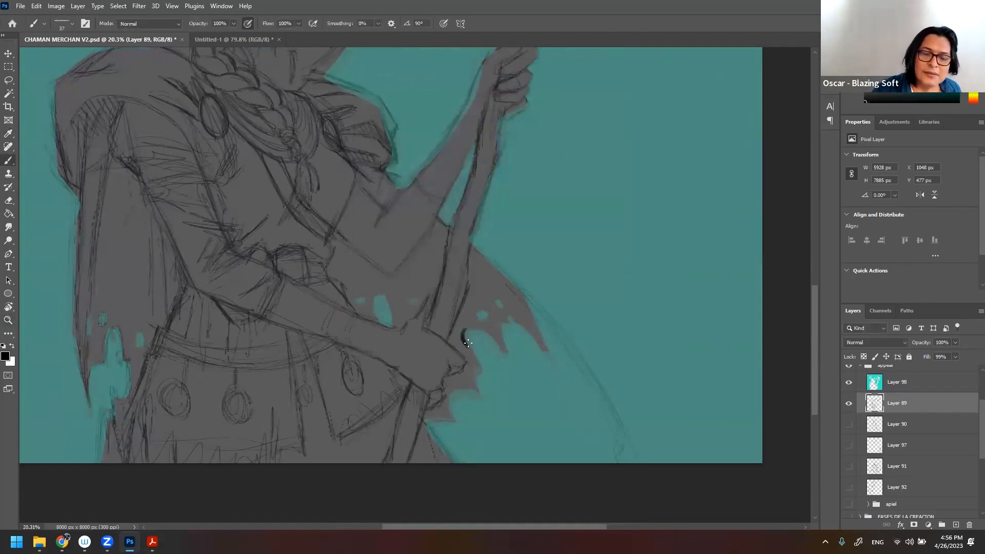
pyautogui.hotkey('ctrl', 'z')
pyautogui.rightClick(523, 325)
pyautogui.moveTo(590, 349); pyautogui.dragTo(583, 350)
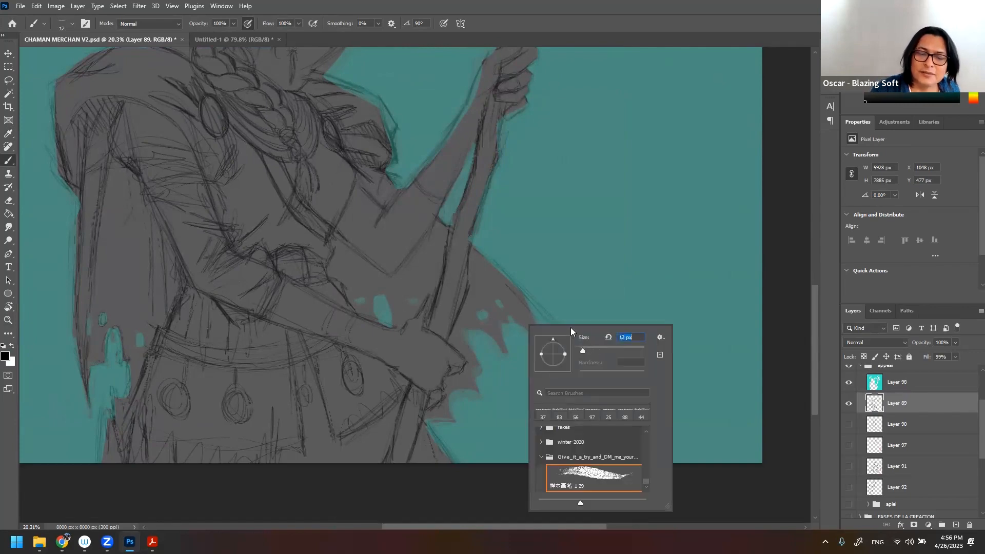
pyautogui.click(465, 339)
# - Set the brush size to 21 px and outline the cape's outer edge and torn hem beside the staff in black
pyautogui.rightClick(466, 322)
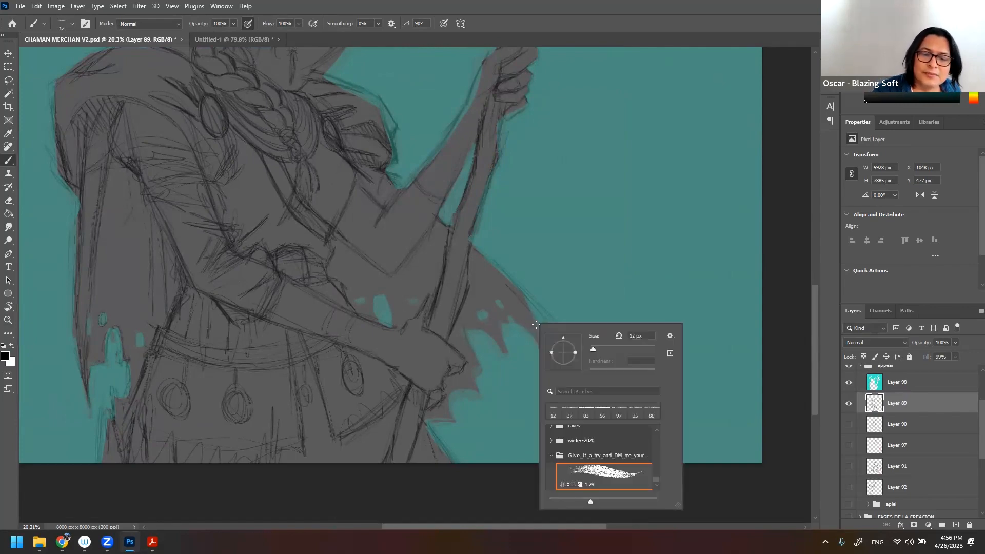
pyautogui.moveTo(586, 350); pyautogui.dragTo(591, 351)
pyautogui.click(466, 328)
pyautogui.moveTo(465, 328)
pyautogui.mouseDown()
pyautogui.moveTo(494, 333)
pyautogui.moveTo(475, 332)
pyautogui.moveTo(510, 357)
pyautogui.moveTo(502, 316)
pyautogui.moveTo(478, 306)
pyautogui.moveTo(503, 308)
pyautogui.mouseUp()
pyautogui.moveTo(502, 314); pyautogui.dragTo(523, 326)
pyautogui.moveTo(523, 325); pyautogui.dragTo(536, 337)
pyautogui.moveTo(471, 244); pyautogui.dragTo(522, 292)
pyautogui.moveTo(522, 291); pyautogui.dragTo(547, 352)
pyautogui.moveTo(483, 328)
pyautogui.mouseDown()
pyautogui.moveTo(465, 367)
pyautogui.moveTo(469, 396)
pyautogui.moveTo(426, 427)
pyautogui.moveTo(428, 455)
pyautogui.mouseUp()
# - Outline the small cape holes around the lower forearm in black and reinforce the cape's contour behind the staff
pyautogui.moveTo(383, 297); pyautogui.dragTo(391, 325)
pyautogui.moveTo(377, 298); pyautogui.dragTo(393, 320)
pyautogui.moveTo(409, 298); pyautogui.dragTo(409, 306)
pyautogui.moveTo(356, 300); pyautogui.dragTo(361, 307)
pyautogui.moveTo(340, 289); pyautogui.dragTo(357, 315)
pyautogui.moveTo(435, 218); pyautogui.dragTo(392, 275)
pyautogui.moveTo(488, 272); pyautogui.dragTo(503, 236)
pyautogui.moveTo(447, 198); pyautogui.dragTo(460, 208)
pyautogui.moveTo(487, 222); pyautogui.dragTo(555, 307)
# - Outline the tattered hem and holes of the cape's other side, next to the skirt, in black
pyautogui.moveTo(577, 276); pyautogui.dragTo(696, 186)
pyautogui.moveTo(245, 299); pyautogui.dragTo(238, 337)
pyautogui.moveTo(237, 236); pyautogui.dragTo(256, 205)
pyautogui.moveTo(262, 234); pyautogui.dragTo(264, 265)
pyautogui.moveTo(236, 185); pyautogui.dragTo(240, 201)
pyautogui.moveTo(224, 162); pyautogui.dragTo(222, 216)
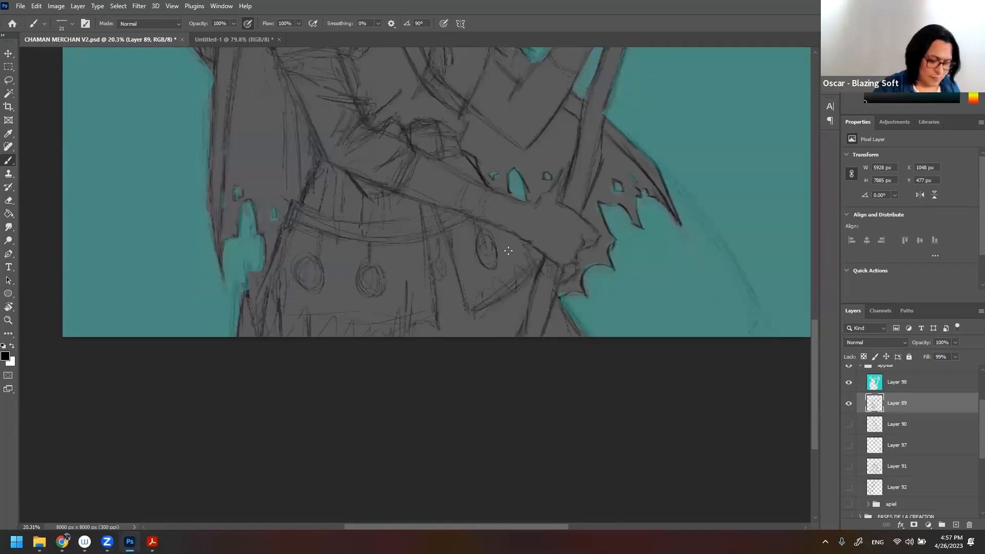
# - Hide the cyan background layer, Layer 98, to show the whole line sketch on its own
pyautogui.moveTo(487, 262); pyautogui.dragTo(410, 314)
pyautogui.moveTo(500, 177); pyautogui.dragTo(448, 235)
pyautogui.moveTo(489, 184); pyautogui.dragTo(514, 164)
pyautogui.moveTo(456, 217); pyautogui.dragTo(488, 257)
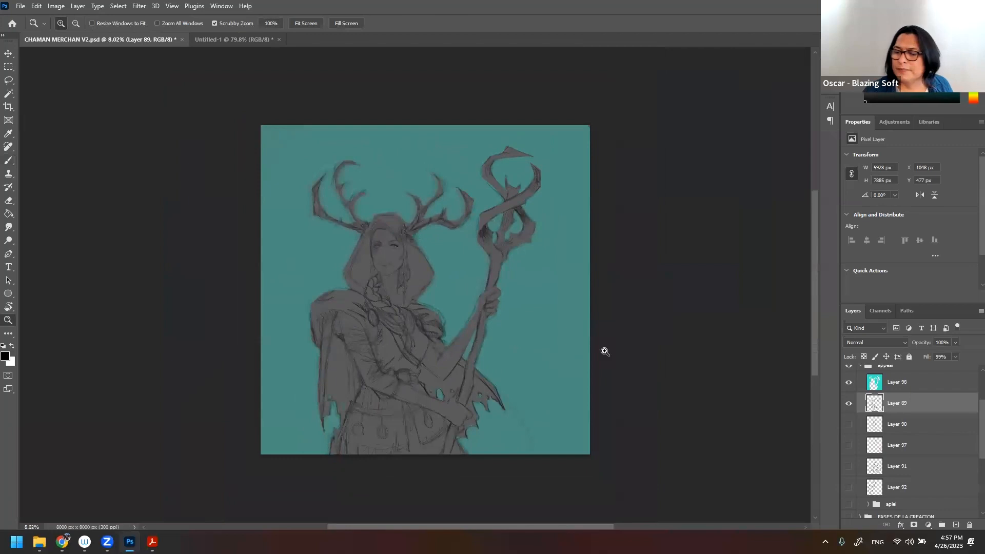
pyautogui.click(848, 384)
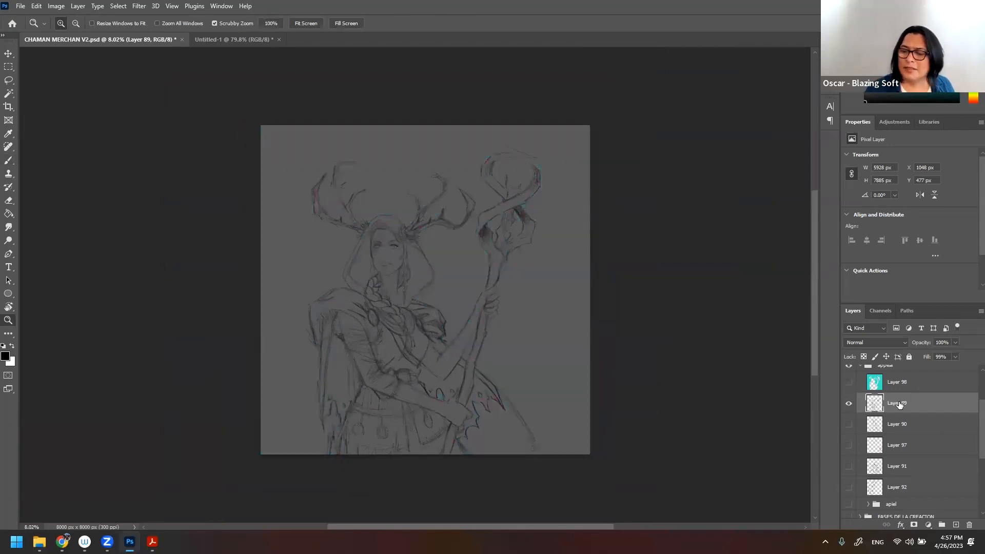
# - Set the eraser size to 80 px and erase the old curved cape line below the torn hem
pyautogui.press('e')
pyautogui.rightClick(504, 392)
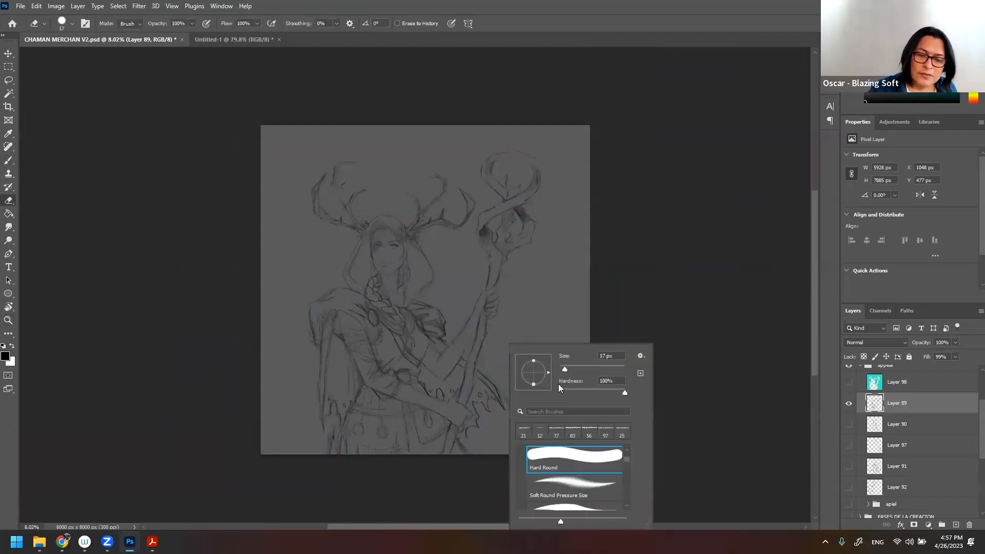
pyautogui.click(505, 392)
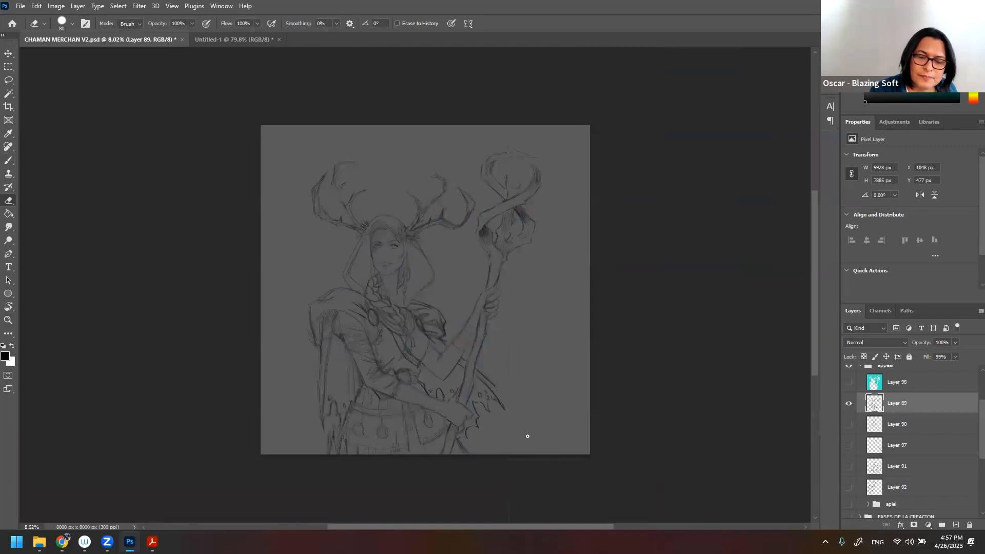
pyautogui.press('b')
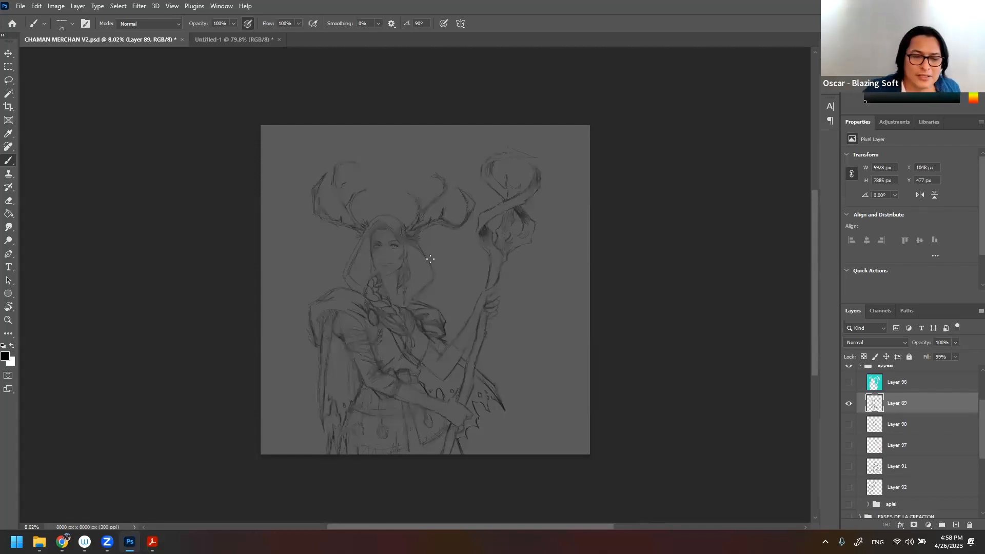
# - Hide the sketch layer, Layer 89, and bring the lower layer groups into view
pyautogui.press('z')
pyautogui.moveTo(409, 233)
pyautogui.mouseDown()
pyautogui.moveTo(437, 242)
pyautogui.moveTo(433, 222)
pyautogui.moveTo(424, 229)
pyautogui.mouseUp()
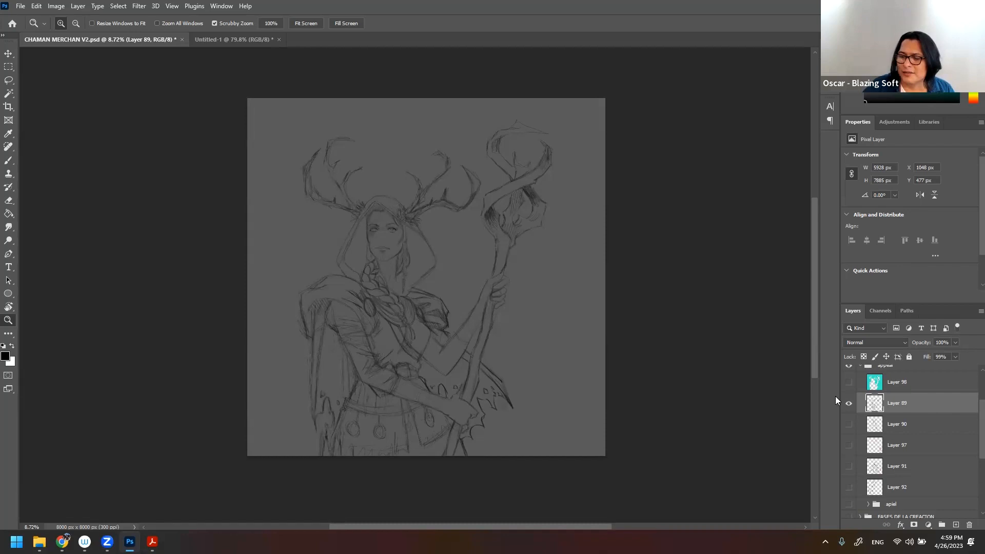
pyautogui.click(848, 403)
pyautogui.scroll(-5, 914, 471)
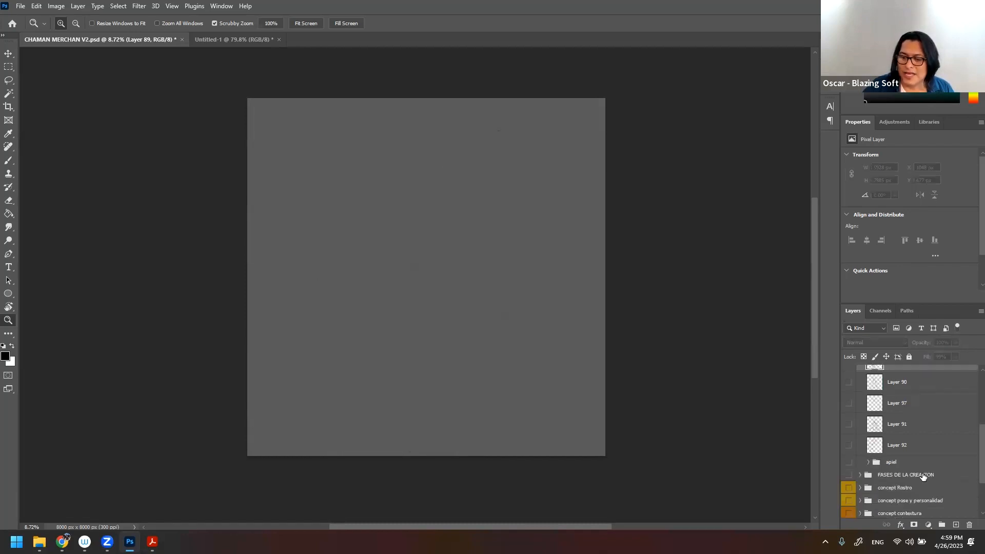
# - Show the CONSTRUCCION DE PERSONAJE group, examine the Freyja concept art board, and hide the group again
pyautogui.click(849, 449)
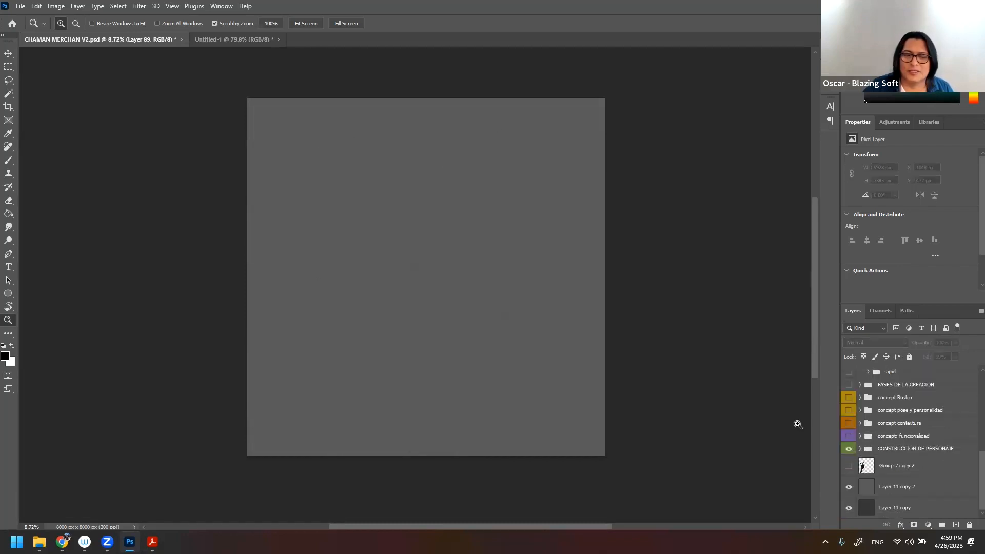
pyautogui.moveTo(315, 171); pyautogui.dragTo(403, 265)
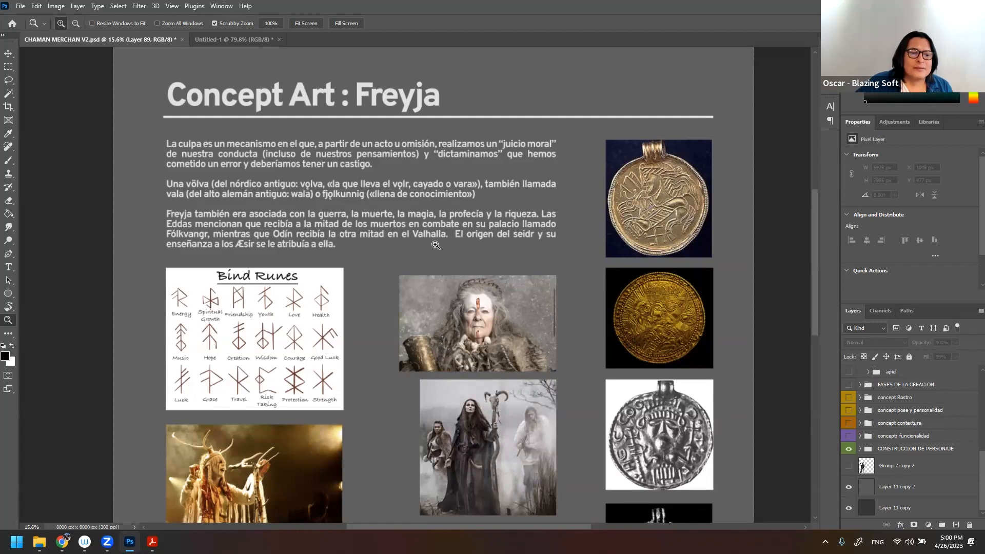
pyautogui.moveTo(453, 244); pyautogui.dragTo(435, 247)
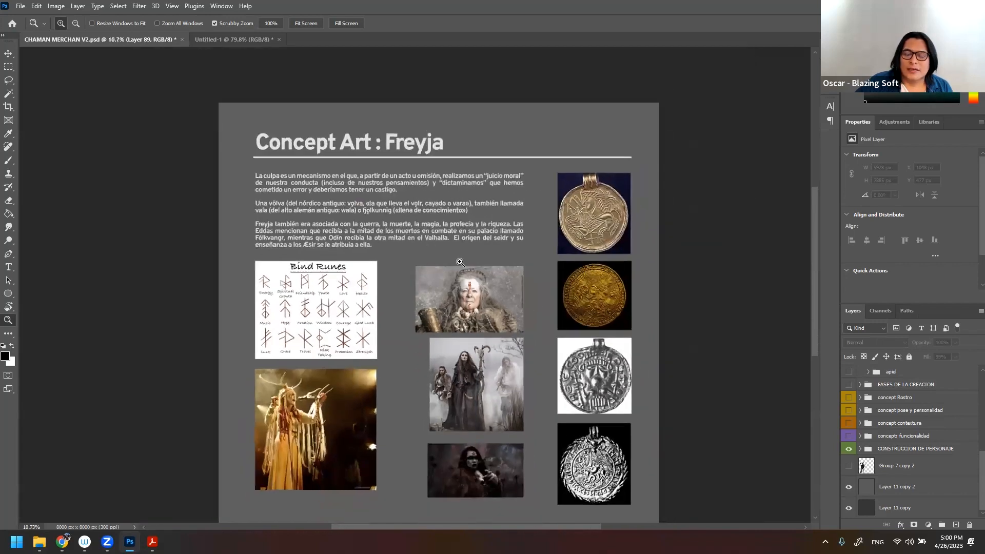
pyautogui.click(848, 448)
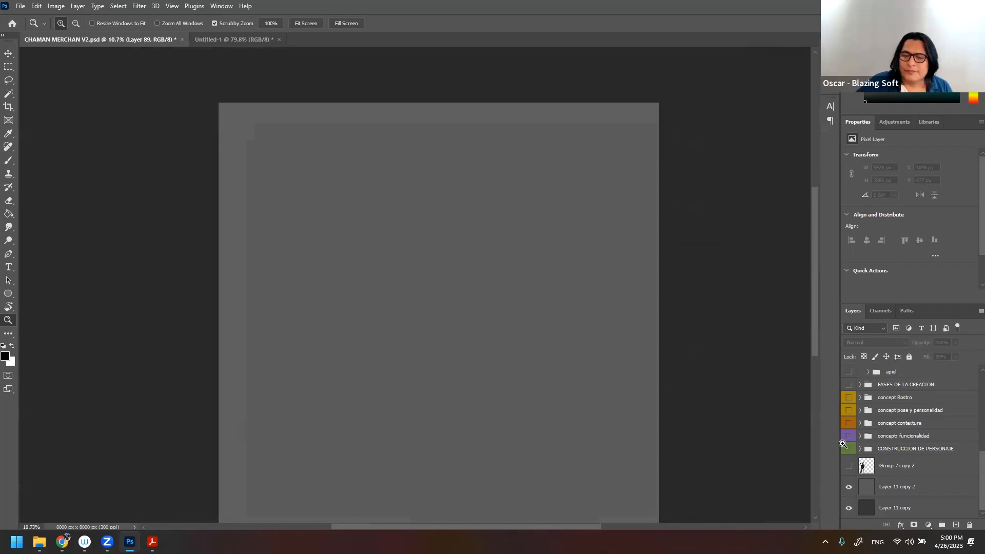
# - Turn the sketch layer, Layer 89, back on and bring the whole figure into view
pyautogui.scroll(2, 859, 397)
pyautogui.scroll(3, 853, 389)
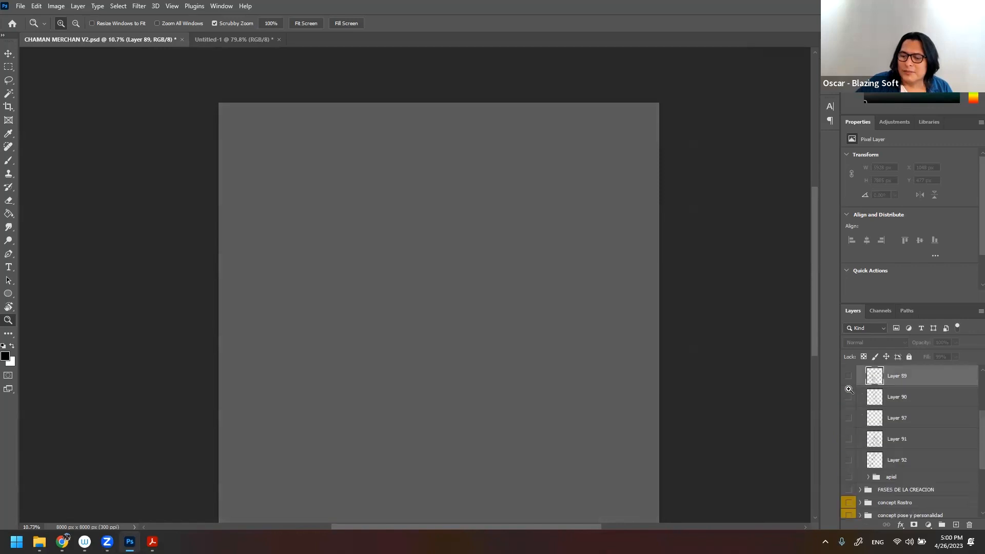
pyautogui.scroll(1, 850, 389)
pyautogui.click(849, 395)
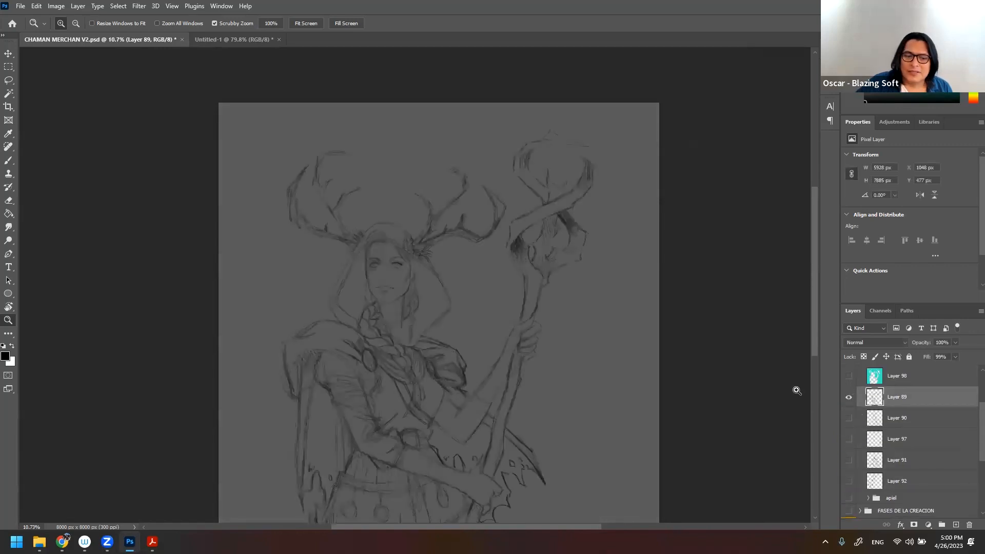
pyautogui.moveTo(554, 350); pyautogui.dragTo(487, 323)
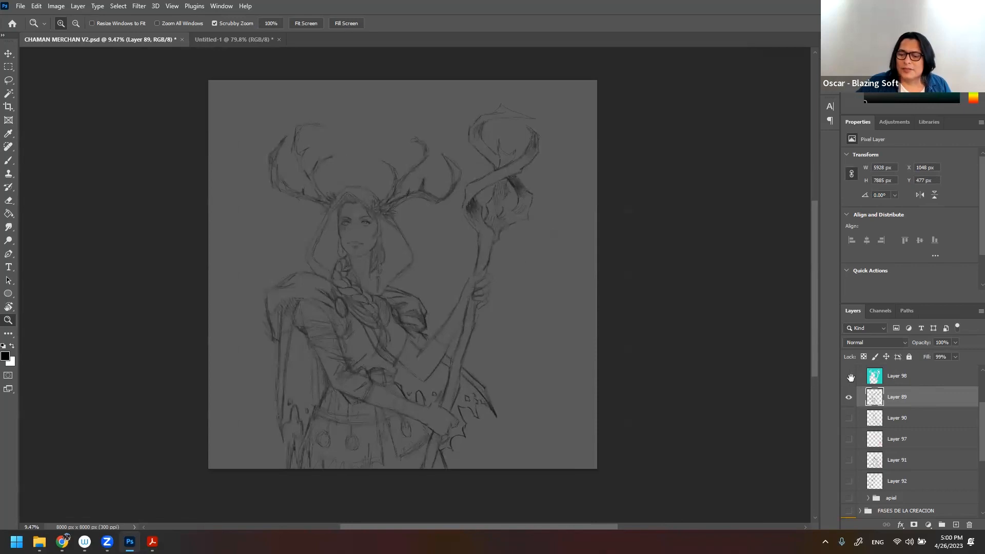
pyautogui.click(898, 382)
pyautogui.press('Delete')
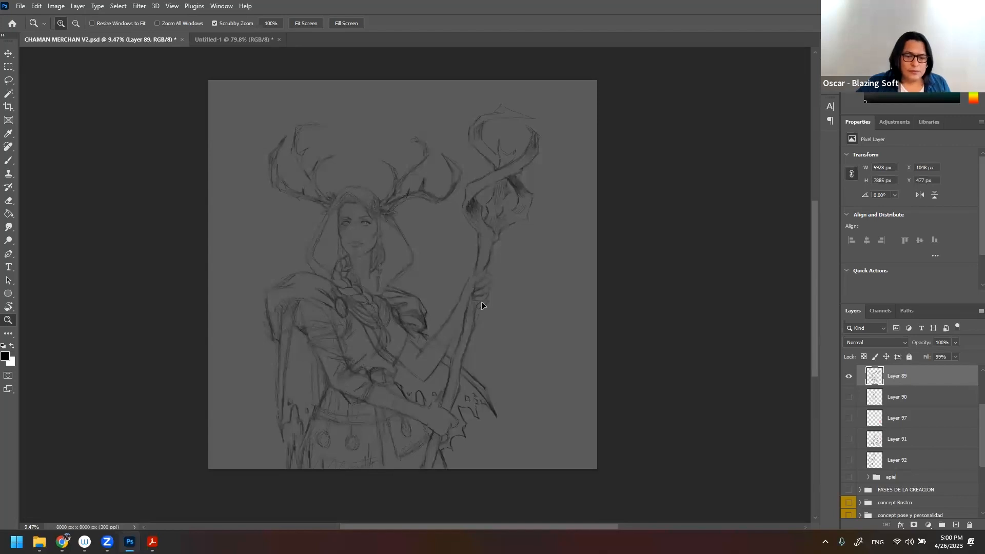
pyautogui.hotkey('ctrl', 't')
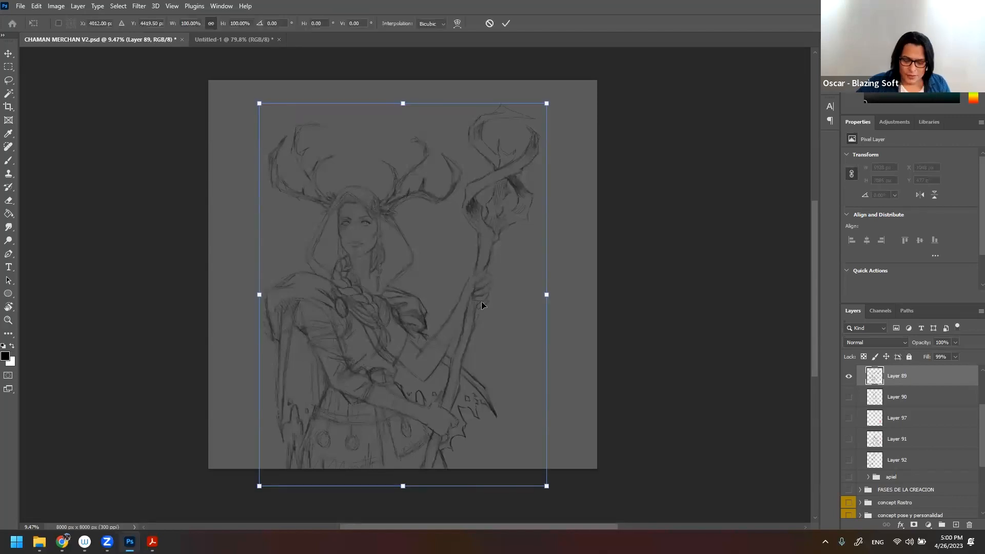
pyautogui.press('Escape')
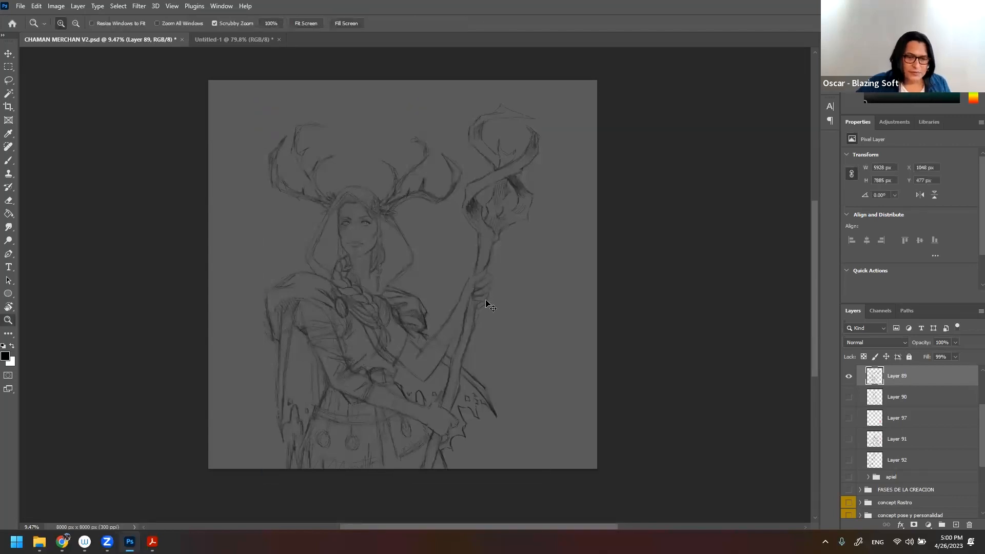
pyautogui.hotkey('ctrl', 'z')
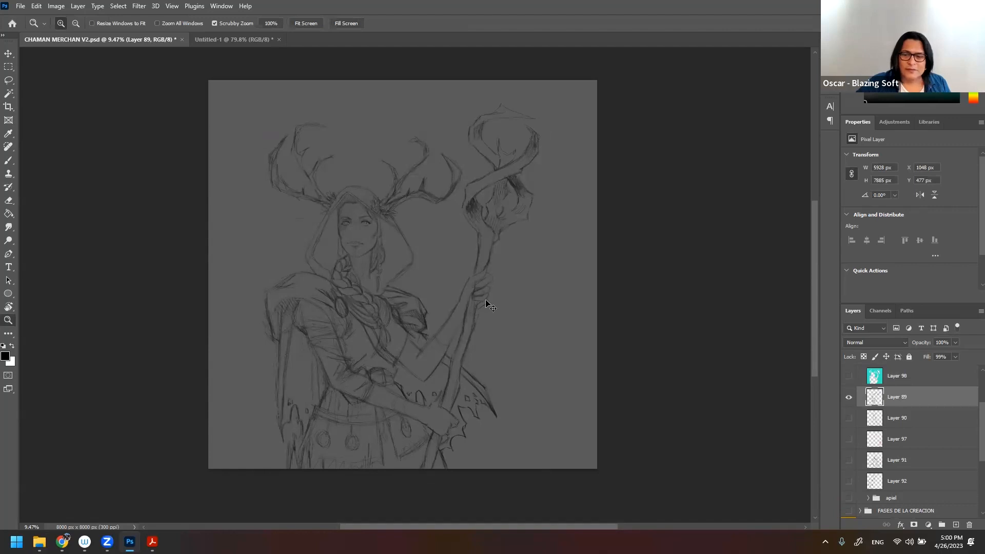
pyautogui.click(849, 381)
pyautogui.click(850, 381)
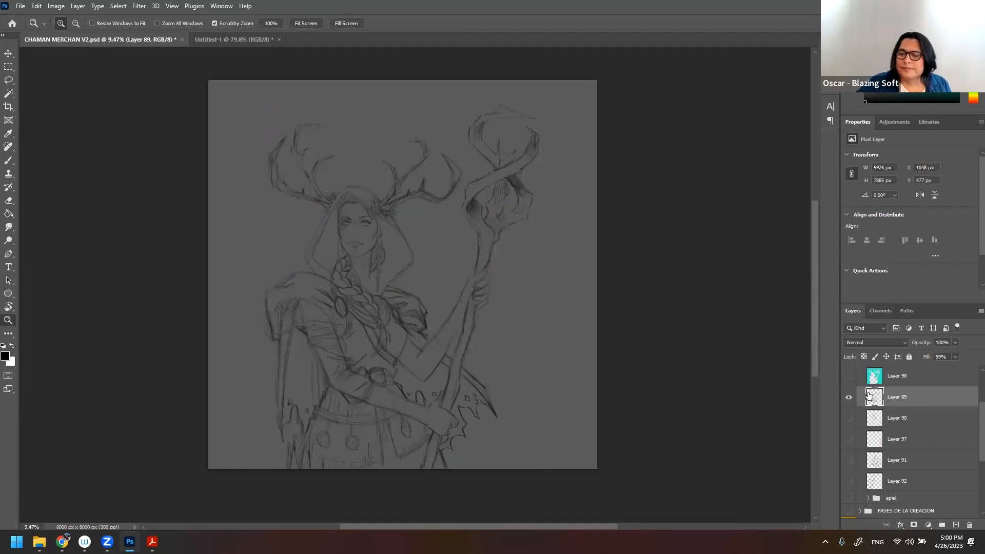
# - Flip Layer 98 and Layer 89 horizontally together and shift them about 285 px toward the canvas's left edge
pyautogui.press('capslock')
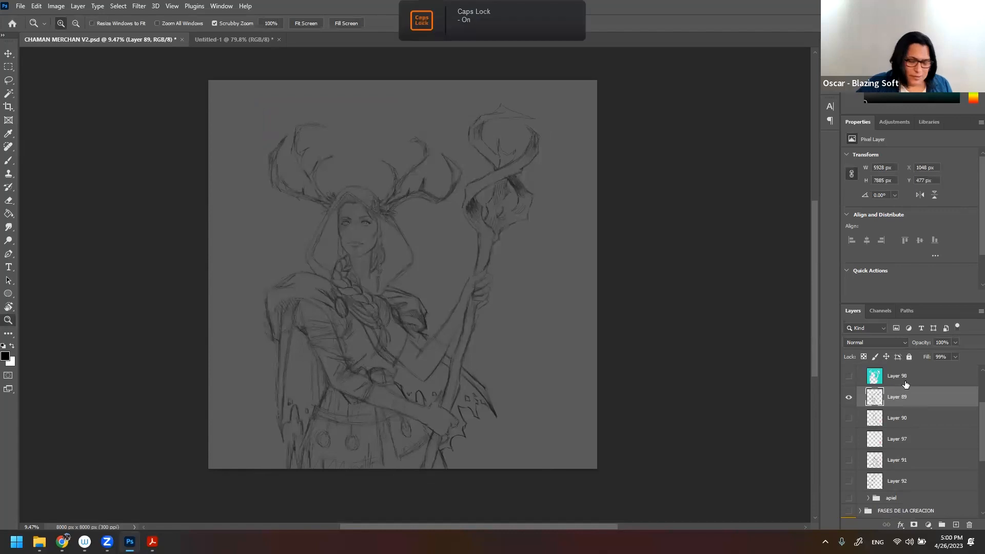
pyautogui.keyDown('shift'); pyautogui.click(906, 382); pyautogui.keyUp('shift')
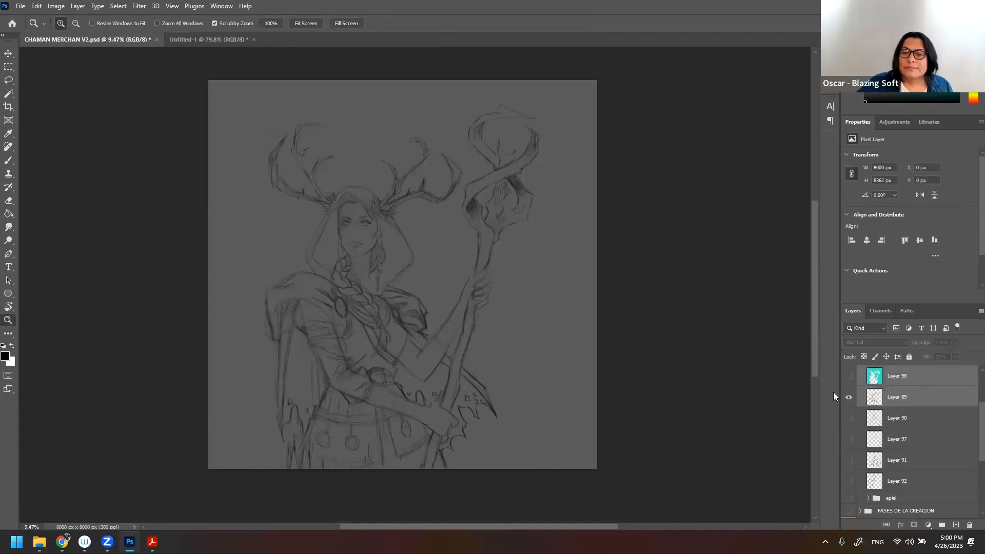
pyautogui.hotkey('ctrl', 't')
pyautogui.rightClick(527, 116)
pyautogui.click(589, 324)
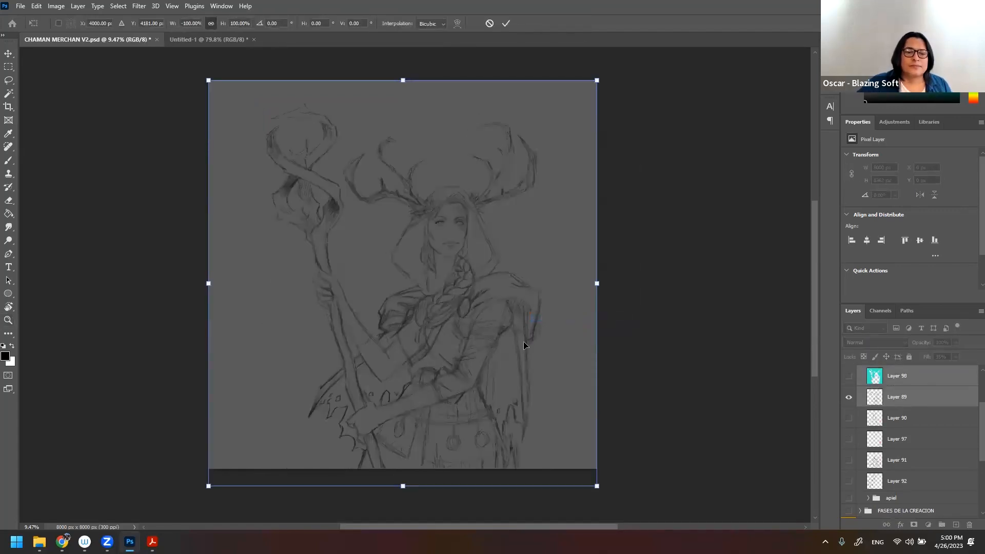
pyautogui.moveTo(523, 340); pyautogui.dragTo(508, 344)
pyautogui.press('Return')
pyautogui.press('z')
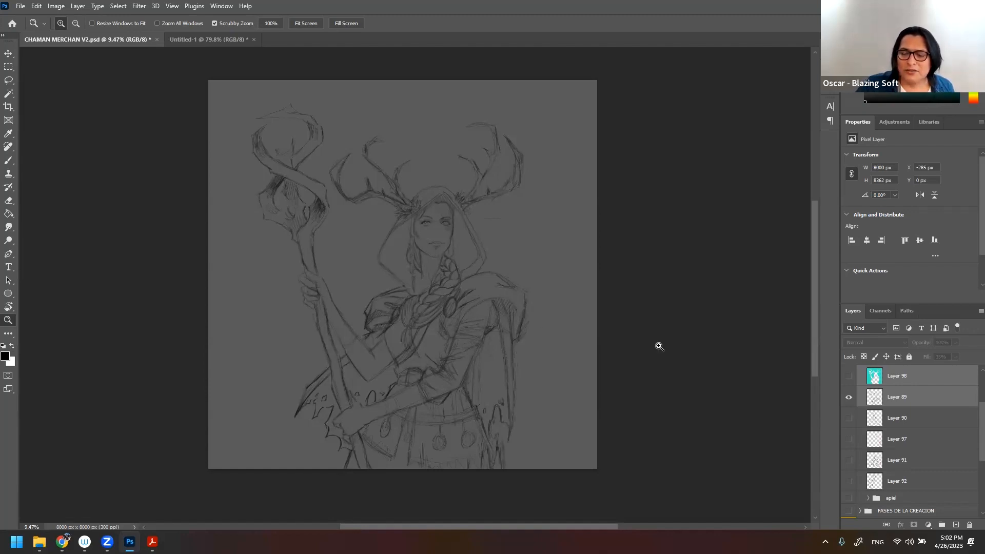
# - Hide the sketch layer, Layer 89, and show the bearded man reference, Layer 94
pyautogui.click(849, 397)
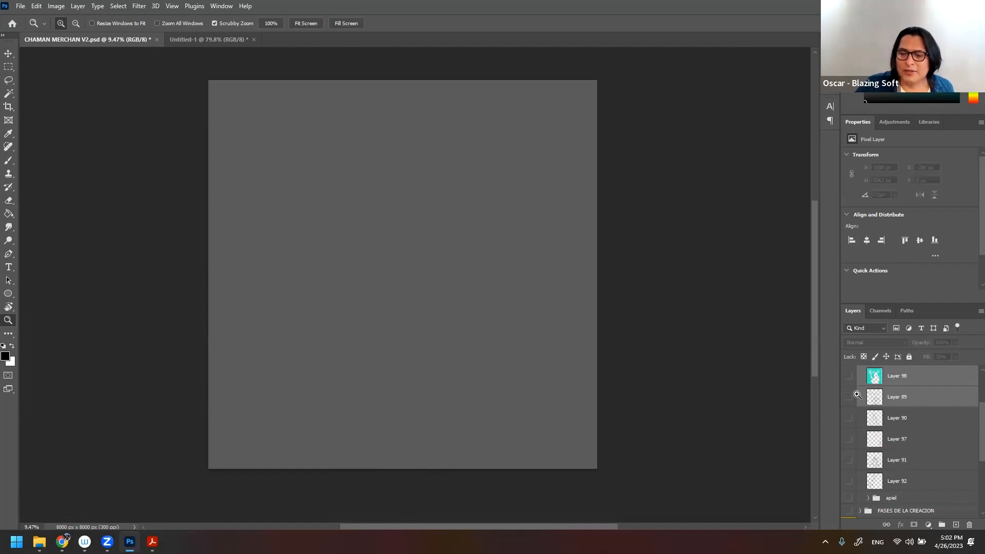
pyautogui.scroll(3, 848, 397)
pyautogui.click(848, 397)
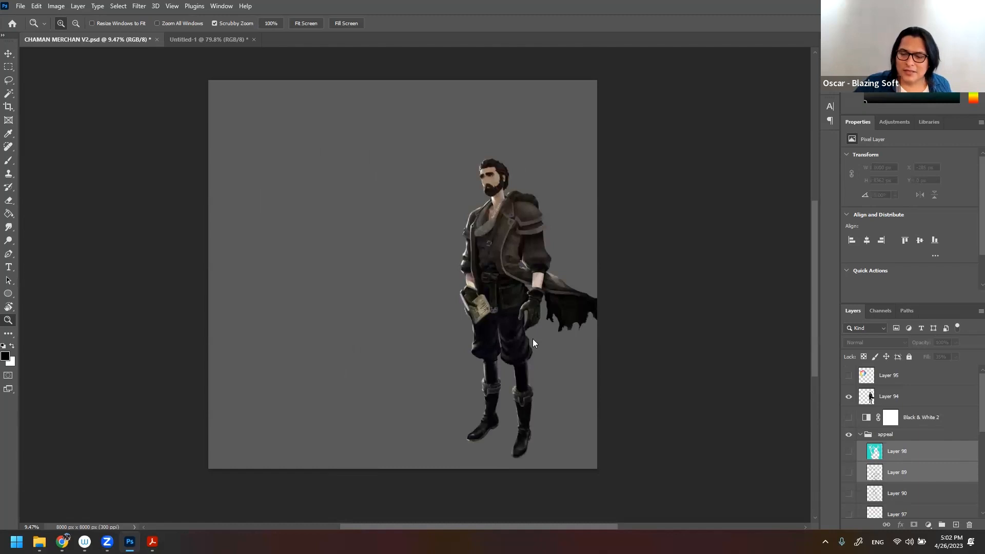
# - Move the bearded man on Layer 94 up and inward to about X 4511 px, Y 917 px, with his whole cape on the canvas
pyautogui.scroll(-2, 532, 338)
pyautogui.click(872, 394)
pyautogui.hotkey('ctrl', 't')
pyautogui.moveTo(525, 305); pyautogui.dragTo(502, 283)
pyautogui.press('Return')
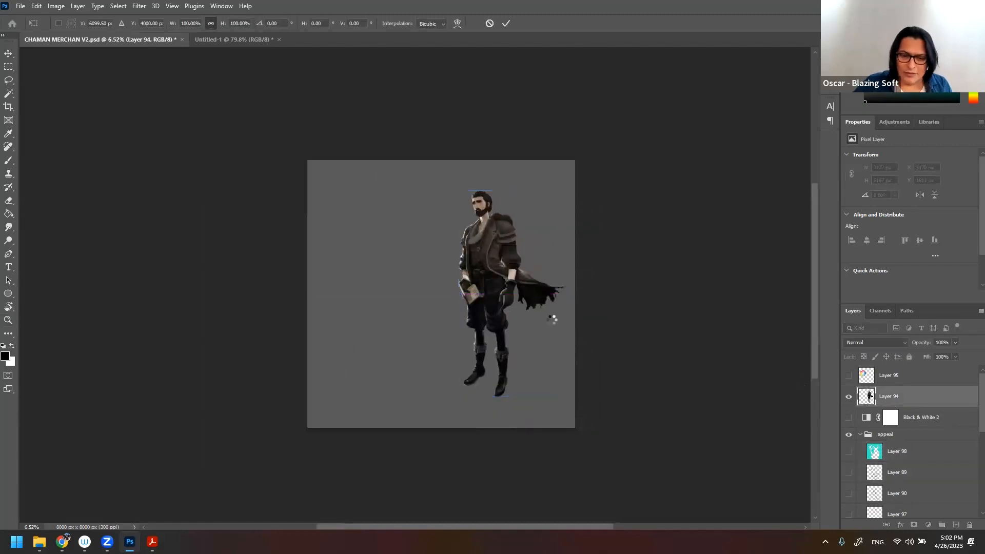
pyautogui.press('z')
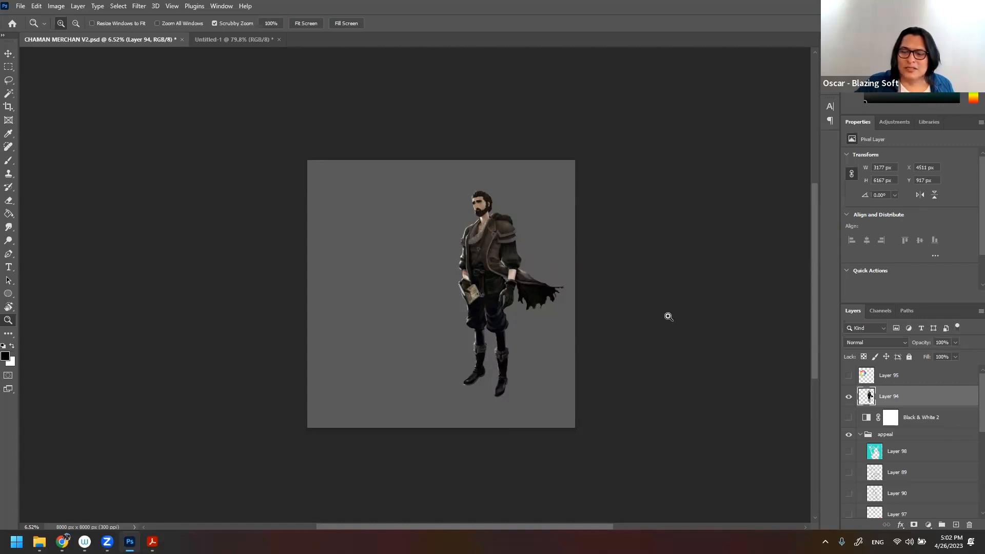
# - Hide Layer 94 and show the mirrored shaman sketch on Layer 89 to check the full figure
pyautogui.click(849, 396)
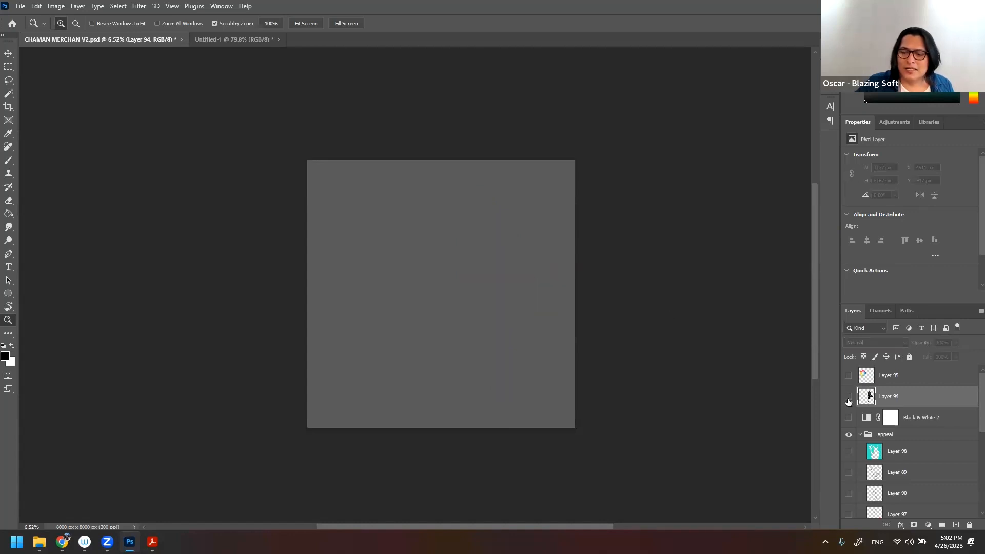
pyautogui.click(848, 472)
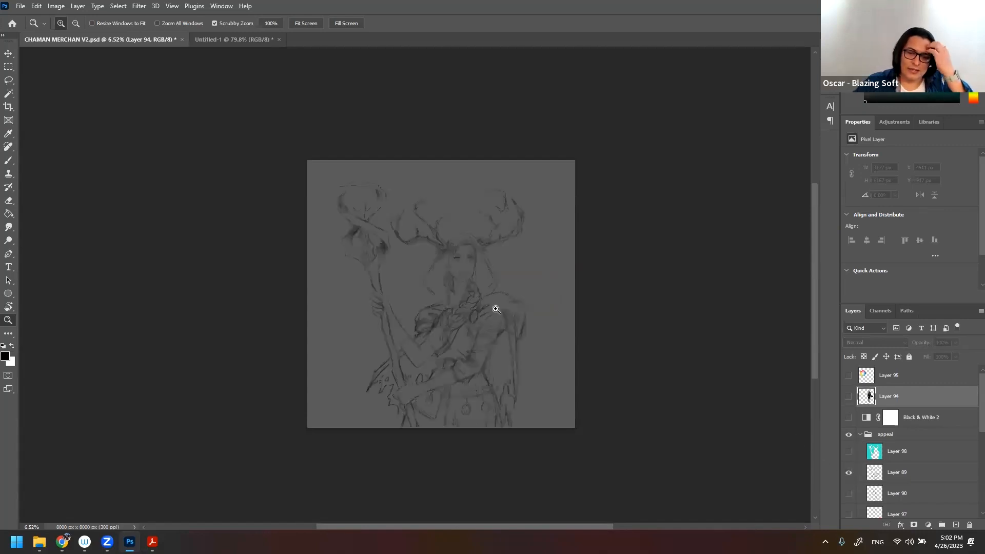
pyautogui.click(499, 277)
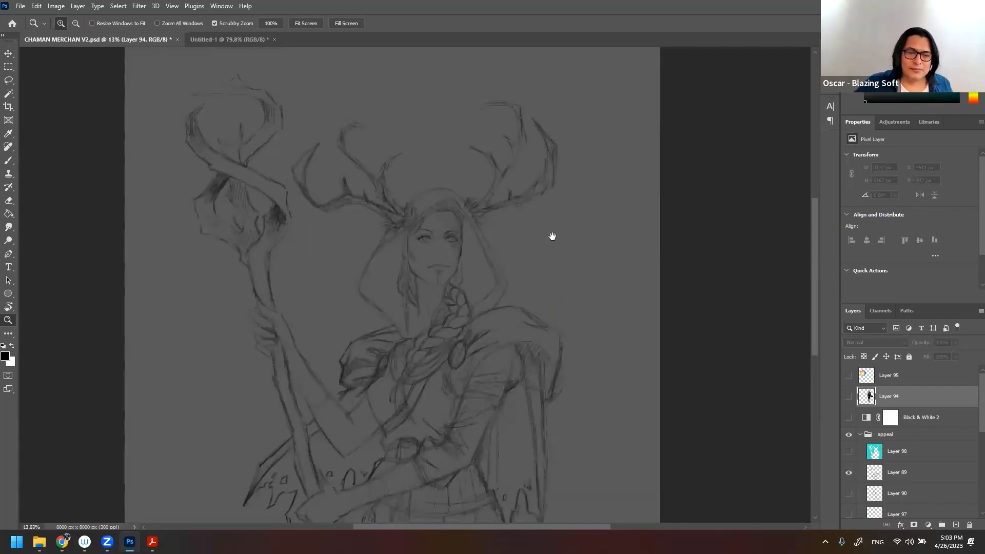
pyautogui.moveTo(553, 237); pyautogui.dragTo(564, 189)
pyautogui.moveTo(601, 262)
pyautogui.mouseDown()
pyautogui.moveTo(557, 267)
pyautogui.moveTo(522, 250)
pyautogui.mouseUp()
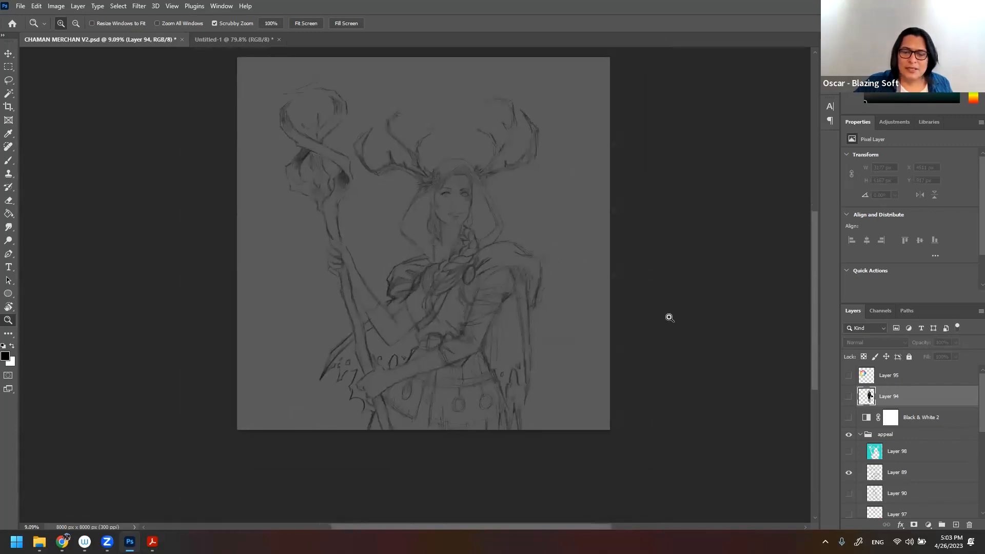
# - Collapse and hide the appeal group, and show the CONSTRUCCION DE PERSONAJE group instead
pyautogui.click(860, 435)
pyautogui.click(849, 434)
pyautogui.scroll(-2, 875, 457)
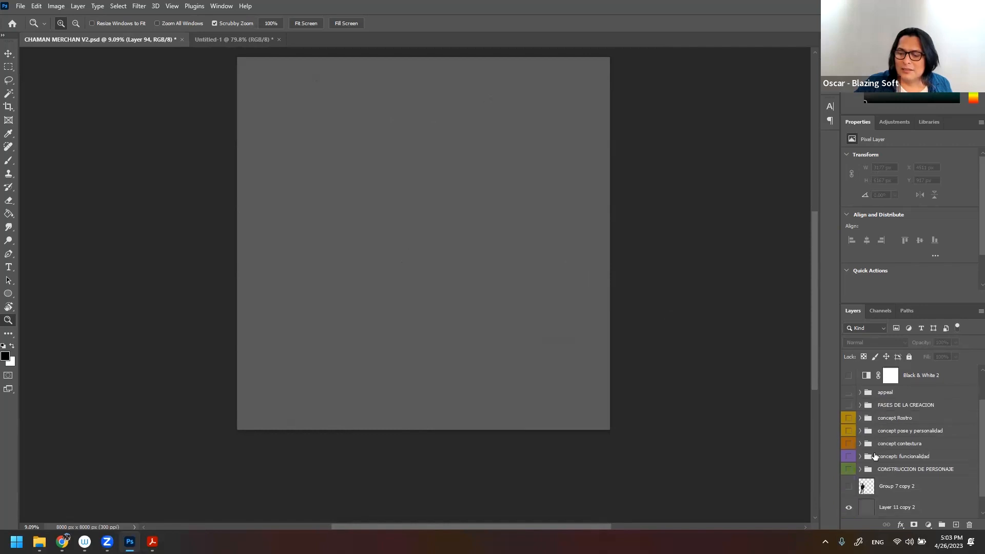
pyautogui.click(849, 470)
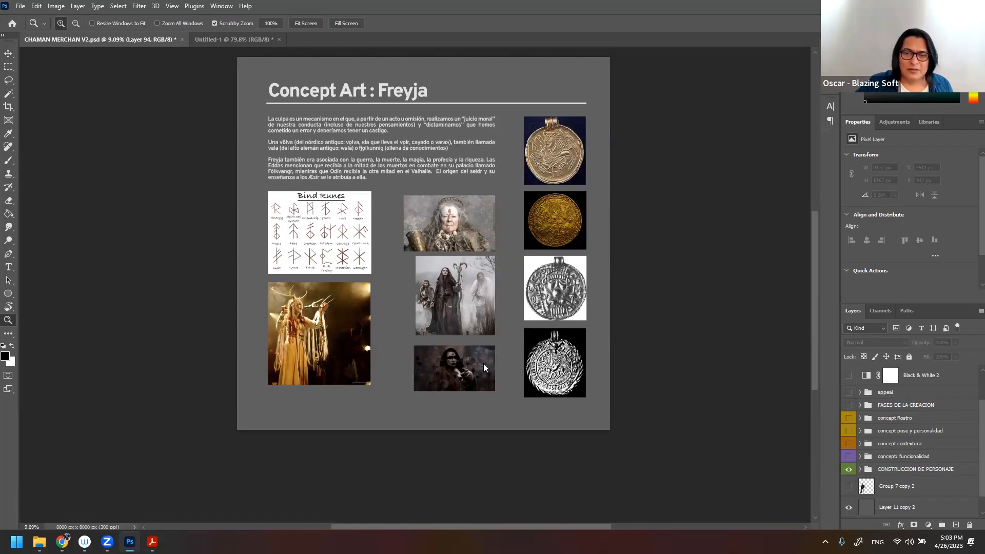
# - Examine the Freyja board's description text and the costume photos, especially the antlered performer in the yellow robe
pyautogui.moveTo(317, 102); pyautogui.dragTo(409, 103)
pyautogui.moveTo(510, 220); pyautogui.dragTo(457, 213)
pyautogui.moveTo(503, 240); pyautogui.dragTo(461, 188)
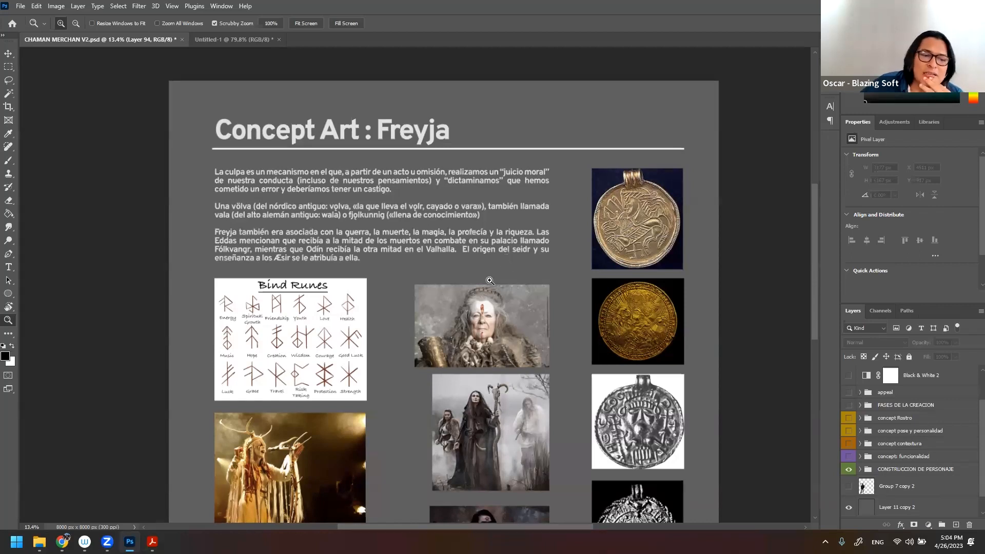
pyautogui.moveTo(497, 347); pyautogui.dragTo(482, 347)
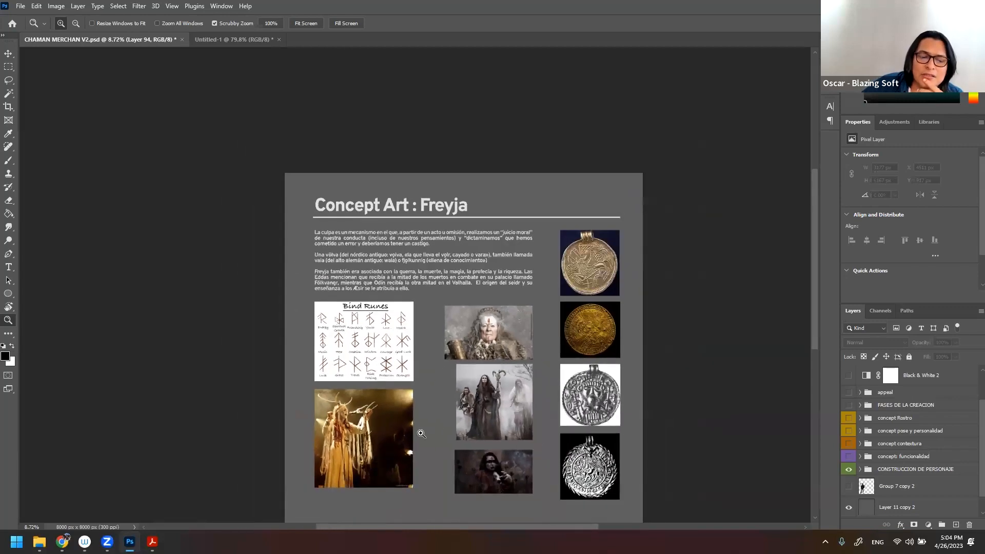
pyautogui.moveTo(358, 420); pyautogui.dragTo(427, 362)
pyautogui.moveTo(351, 357); pyautogui.dragTo(283, 159)
pyautogui.moveTo(298, 275); pyautogui.dragTo(391, 289)
pyautogui.moveTo(449, 281); pyautogui.dragTo(440, 281)
pyautogui.moveTo(504, 275); pyautogui.dragTo(441, 269)
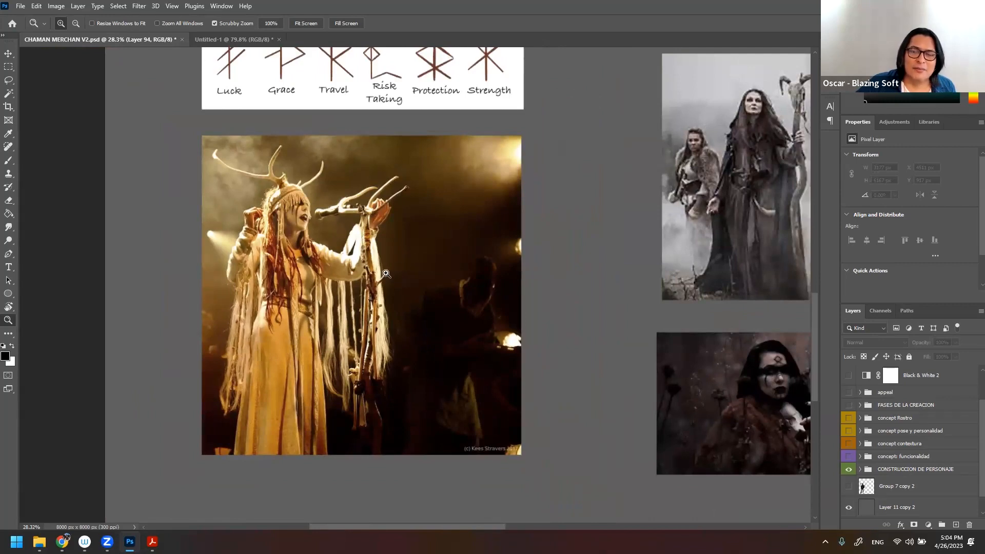
pyautogui.moveTo(400, 271); pyautogui.dragTo(383, 270)
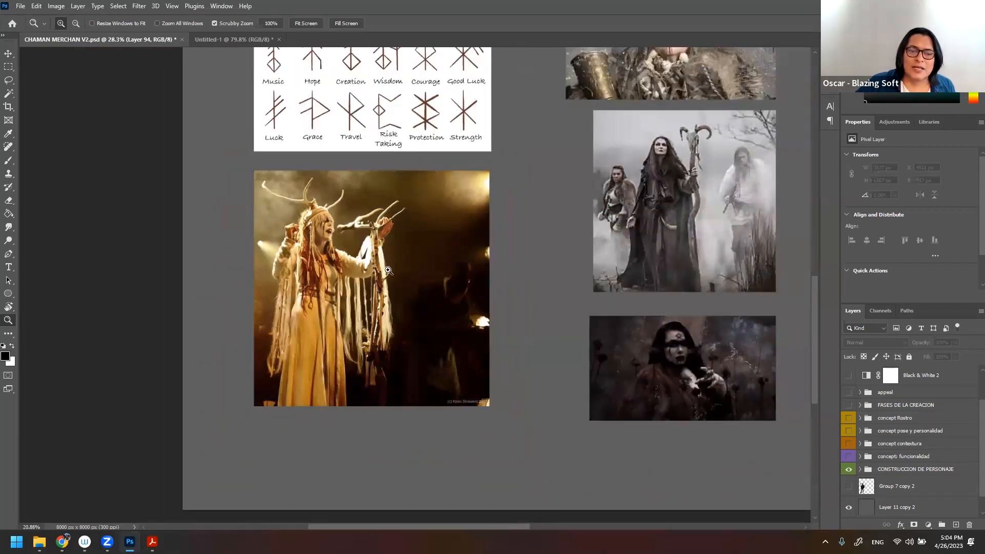
pyautogui.moveTo(447, 246); pyautogui.dragTo(371, 297)
pyautogui.moveTo(461, 291); pyautogui.dragTo(435, 266)
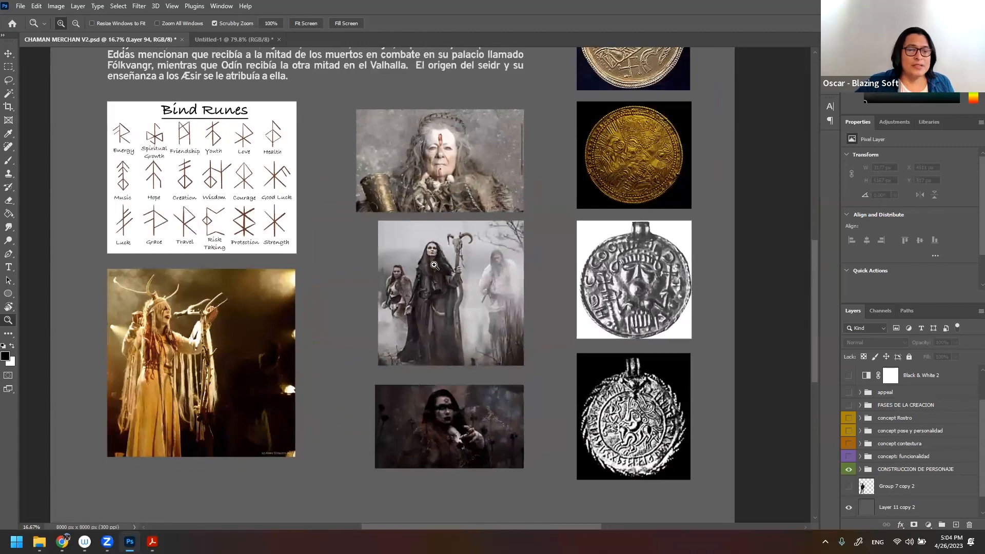
# - Examine the Bind Runes chart and the column of medallion references on the Freyja board
pyautogui.scroll(-1, 434, 265)
pyautogui.scroll(7, 396, 270)
pyautogui.moveTo(201, 238)
pyautogui.mouseDown()
pyautogui.moveTo(260, 244)
pyautogui.moveTo(210, 252)
pyautogui.mouseUp()
pyautogui.moveTo(283, 256)
pyautogui.mouseDown()
pyautogui.moveTo(261, 271)
pyautogui.moveTo(295, 249)
pyautogui.mouseUp()
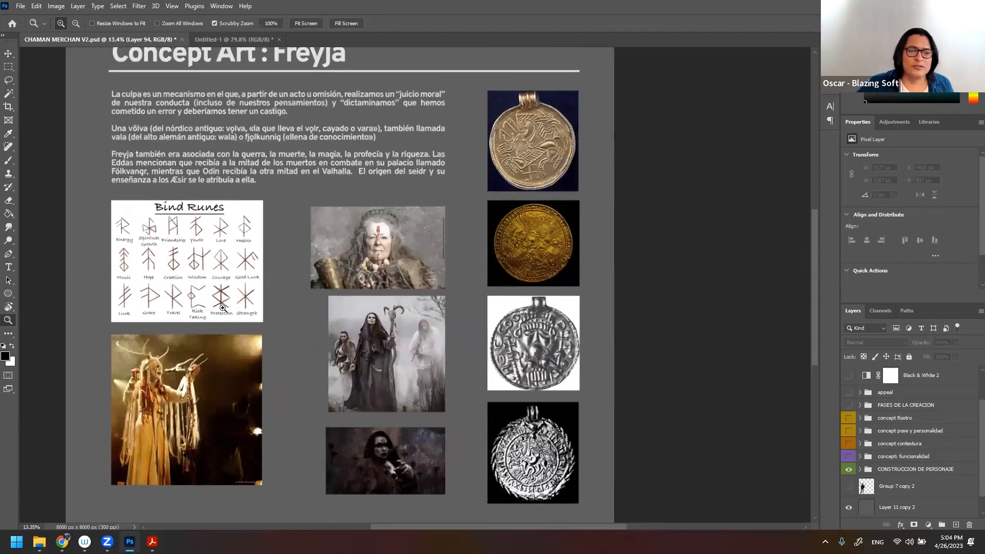
pyautogui.moveTo(399, 243)
pyautogui.mouseDown()
pyautogui.moveTo(457, 231)
pyautogui.moveTo(411, 238)
pyautogui.moveTo(400, 251)
pyautogui.mouseUp()
pyautogui.moveTo(397, 462); pyautogui.dragTo(401, 359)
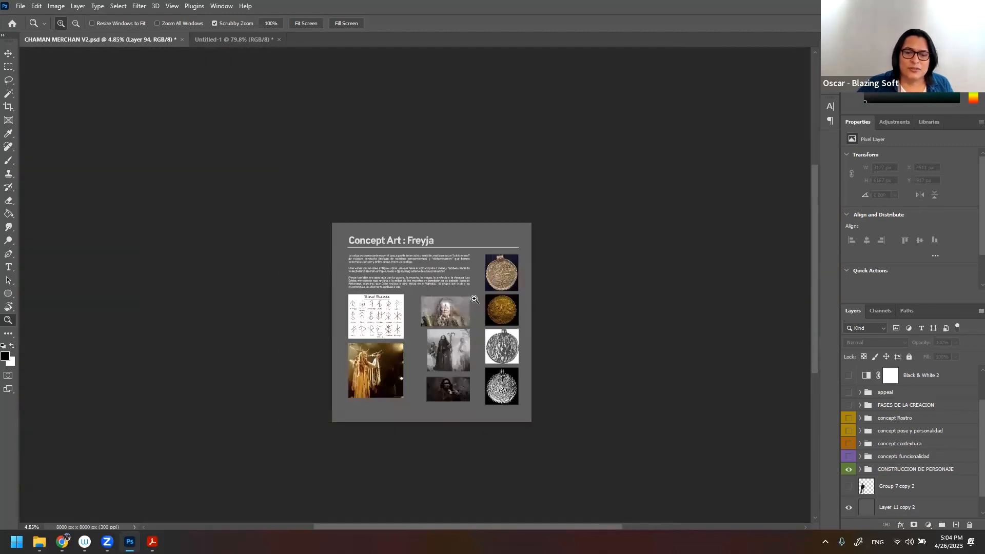
pyautogui.moveTo(530, 293); pyautogui.dragTo(565, 272)
pyautogui.scroll(-3, 506, 309)
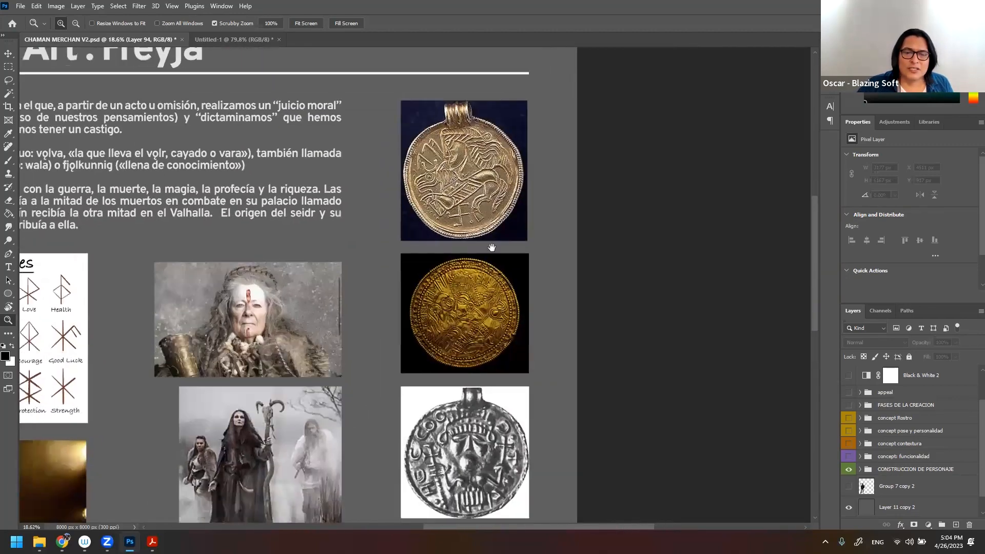
pyautogui.scroll(-5, 506, 309)
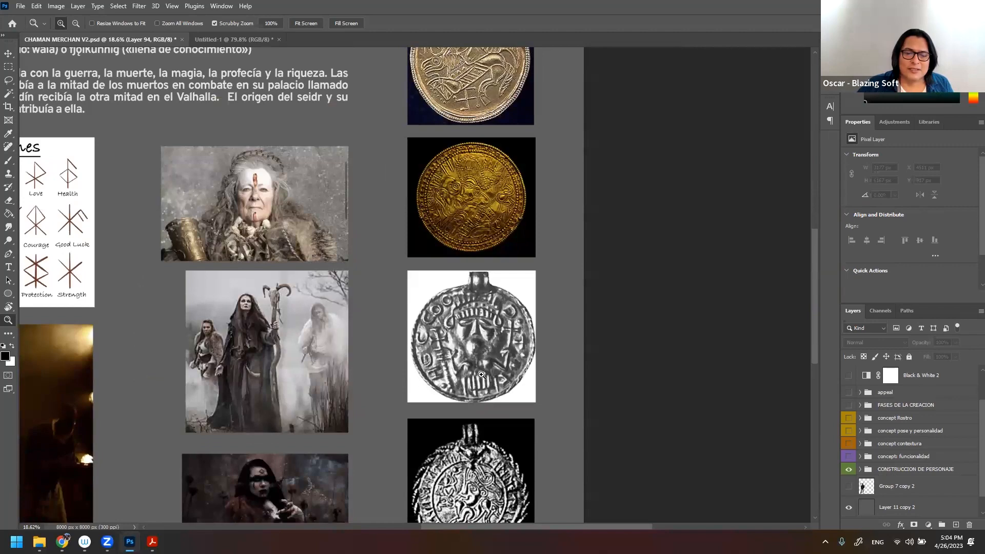
# - Hide the CONSTRUCCION DE PERSONAJE group and show the concept: funcionalidad group instead
pyautogui.moveTo(478, 384); pyautogui.dragTo(344, 249)
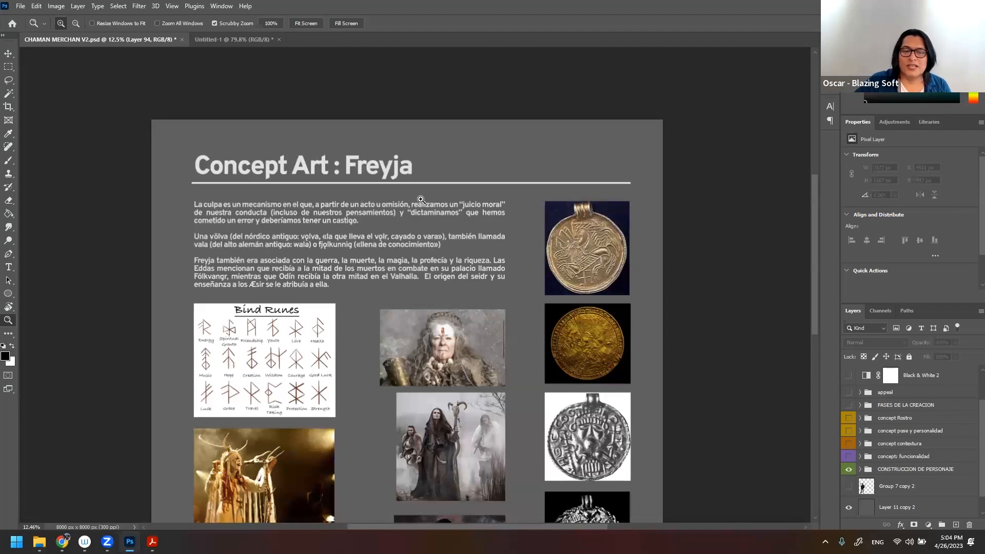
pyautogui.click(849, 470)
pyautogui.click(846, 456)
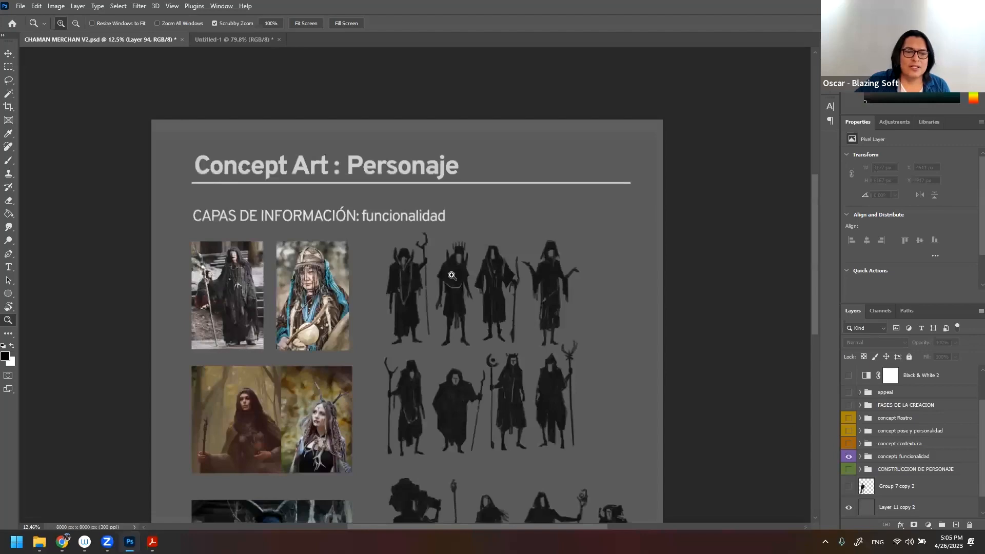
# - Examine the three rows of black robed silhouettes on the funcionalidad board, comparing their shapes and staffs
pyautogui.scroll(-2, 452, 275)
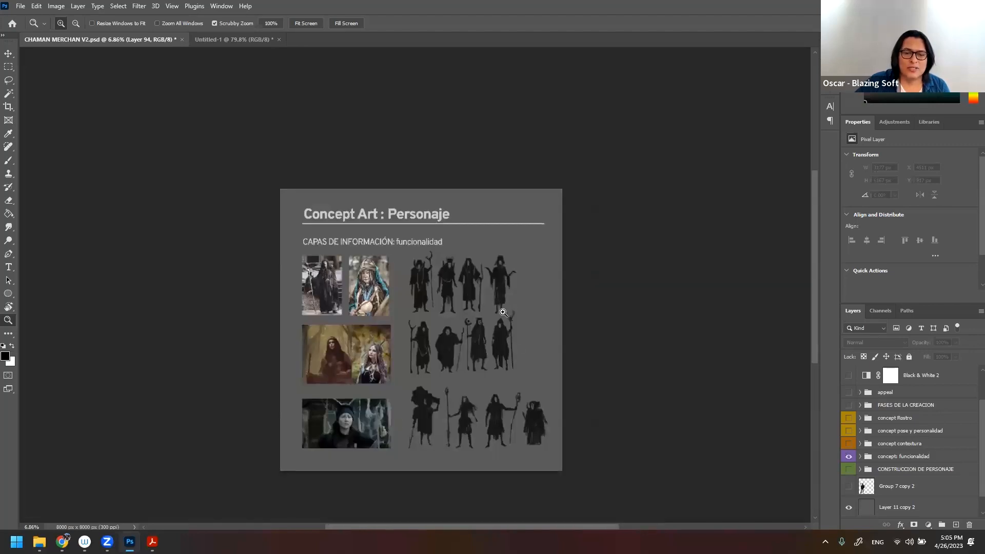
pyautogui.moveTo(503, 313); pyautogui.dragTo(524, 310)
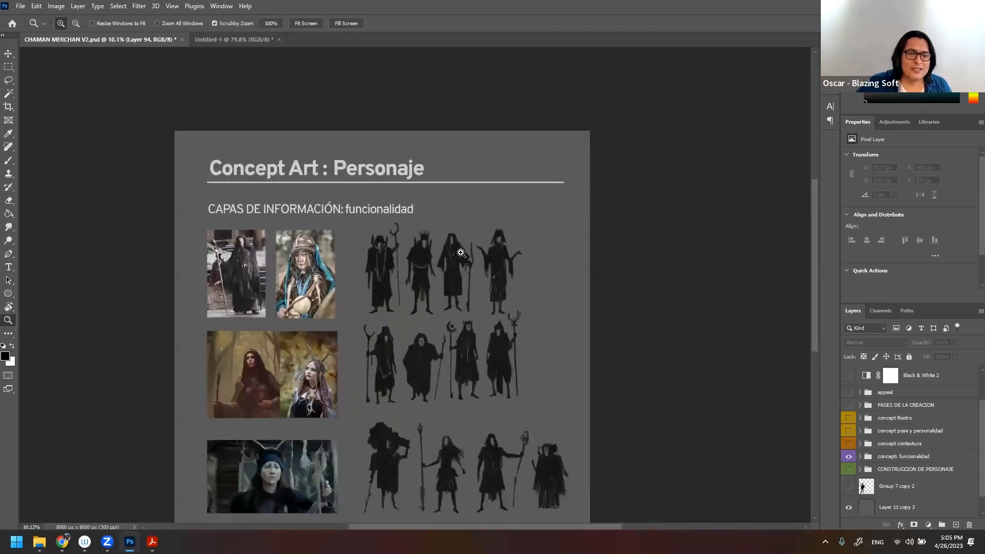
pyautogui.moveTo(397, 309); pyautogui.dragTo(389, 268)
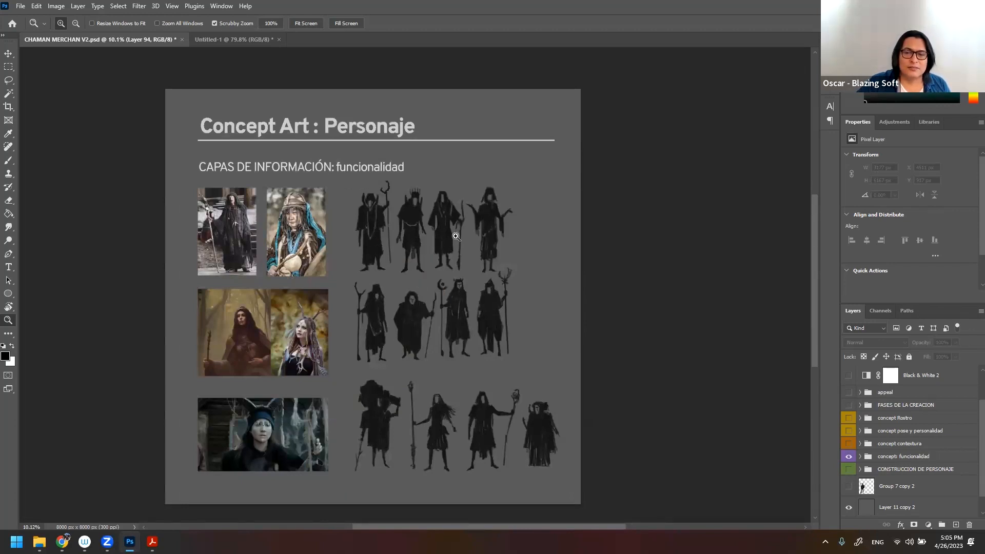
pyautogui.moveTo(517, 202); pyautogui.dragTo(421, 264)
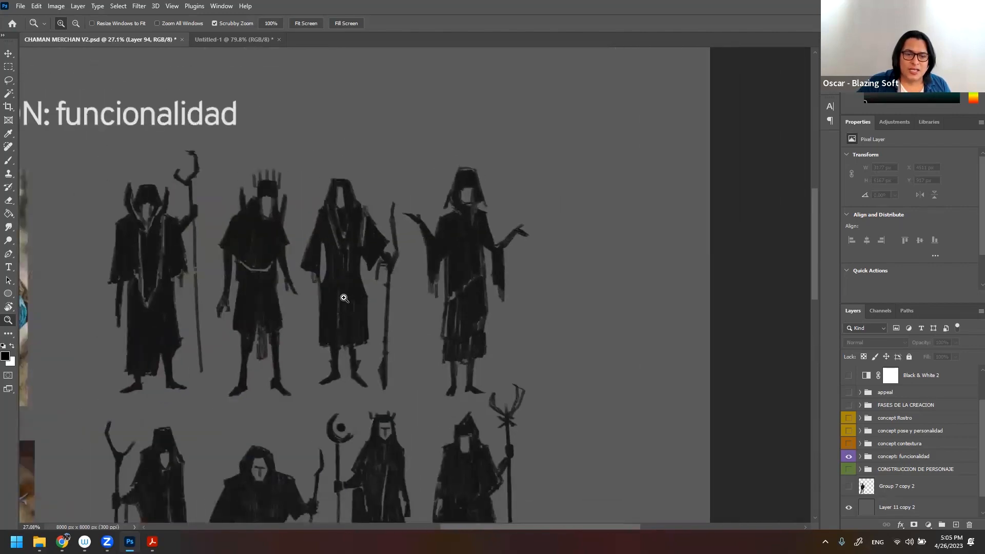
pyautogui.moveTo(320, 286); pyautogui.dragTo(322, 265)
pyautogui.moveTo(349, 231); pyautogui.dragTo(433, 211)
pyautogui.moveTo(404, 242); pyautogui.dragTo(372, 252)
pyautogui.moveTo(397, 294)
pyautogui.mouseDown()
pyautogui.moveTo(365, 163)
pyautogui.moveTo(389, 216)
pyautogui.moveTo(385, 172)
pyautogui.mouseUp()
pyautogui.moveTo(423, 237); pyautogui.dragTo(405, 239)
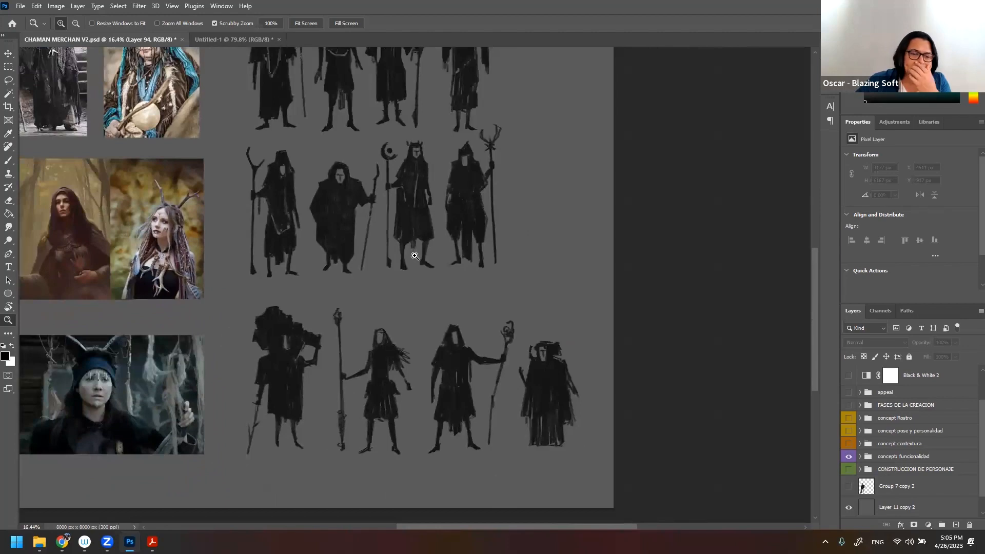
pyautogui.moveTo(398, 158)
pyautogui.mouseDown()
pyautogui.moveTo(420, 163)
pyautogui.moveTo(392, 173)
pyautogui.mouseUp()
pyautogui.moveTo(376, 132); pyautogui.dragTo(362, 225)
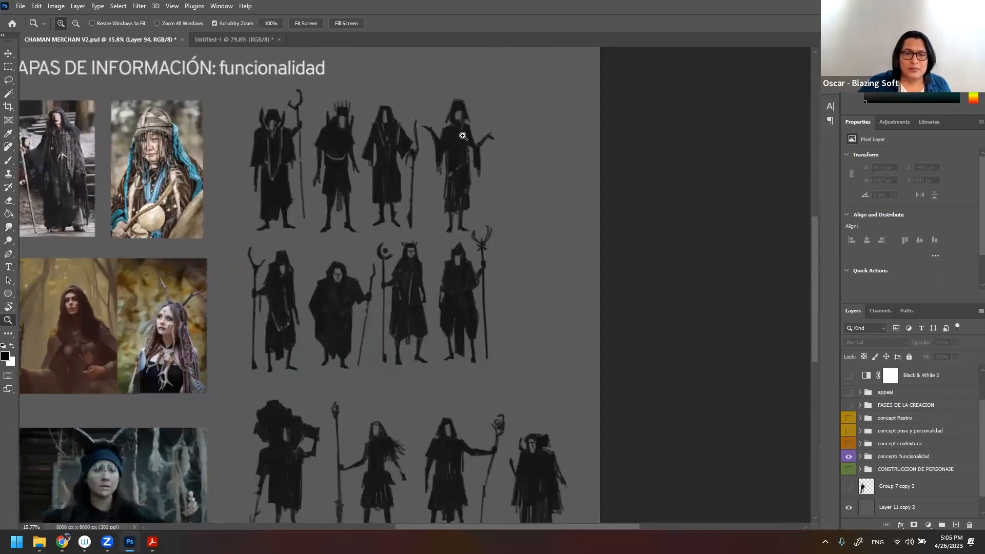
pyautogui.moveTo(453, 160); pyautogui.dragTo(445, 159)
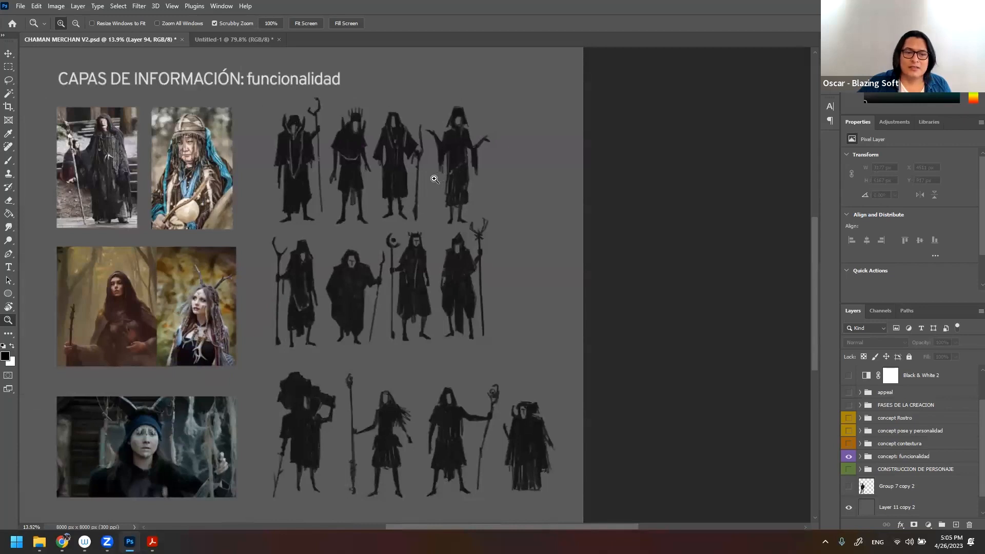
pyautogui.moveTo(399, 204); pyautogui.dragTo(386, 199)
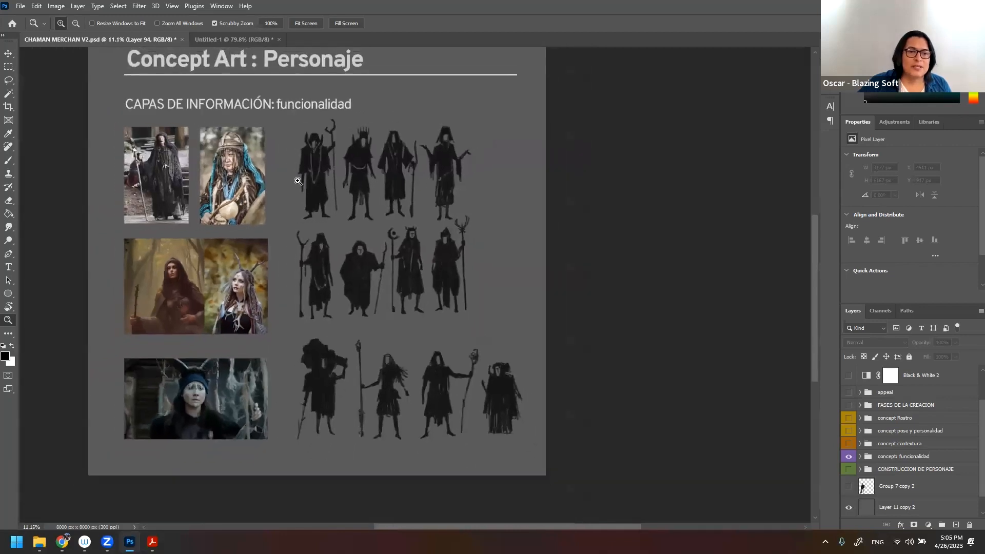
# - Examine the costume references on the funcionalidad board, from the hooded staff bearer and fringed headdress to the antlered and horned figures
pyautogui.scroll(2, 171, 181)
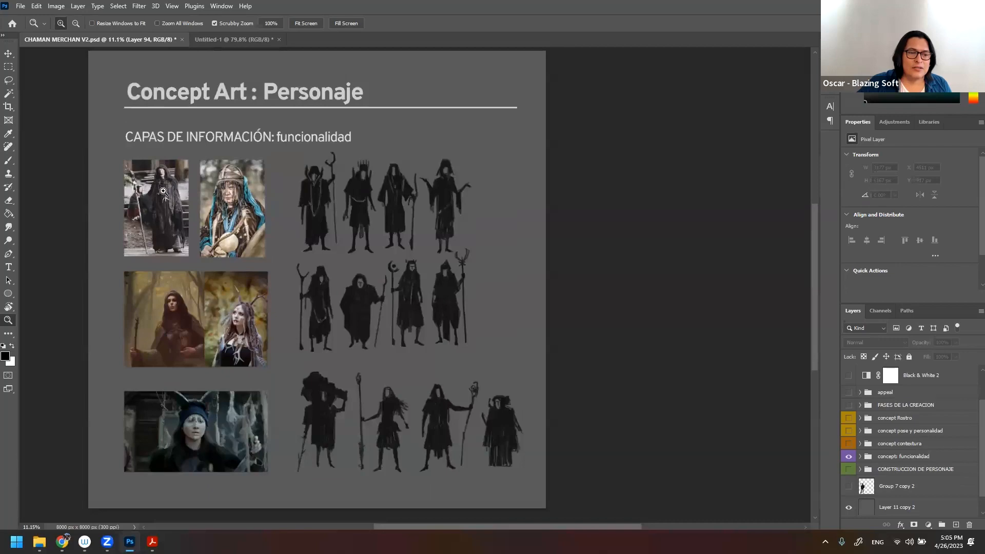
pyautogui.moveTo(163, 185); pyautogui.dragTo(205, 190)
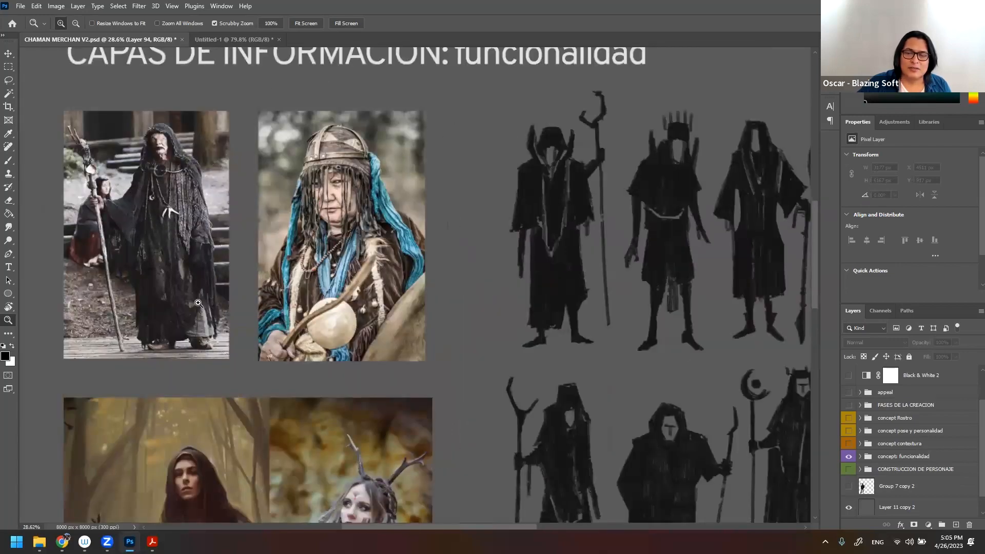
pyautogui.moveTo(157, 157); pyautogui.dragTo(175, 161)
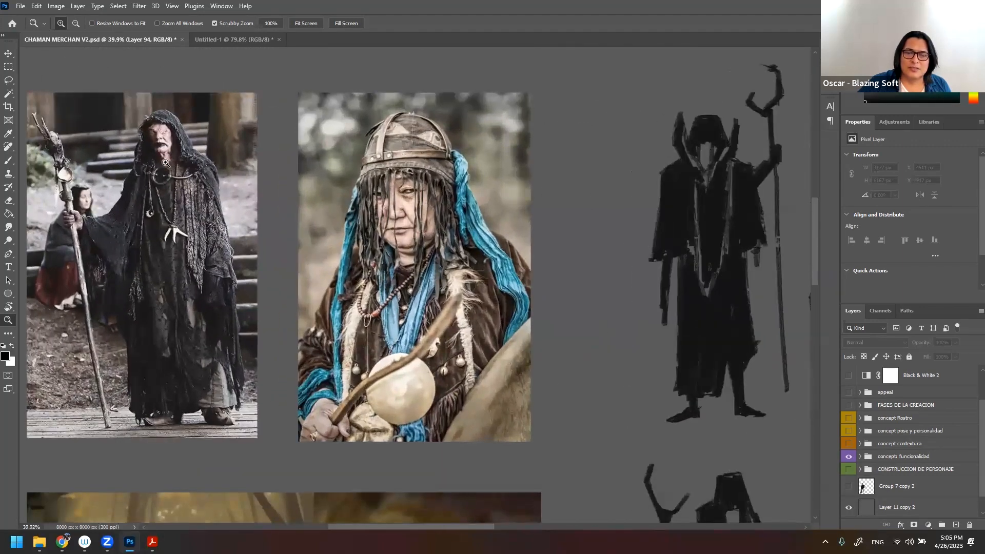
pyautogui.moveTo(196, 207); pyautogui.dragTo(192, 207)
pyautogui.moveTo(379, 214); pyautogui.dragTo(410, 212)
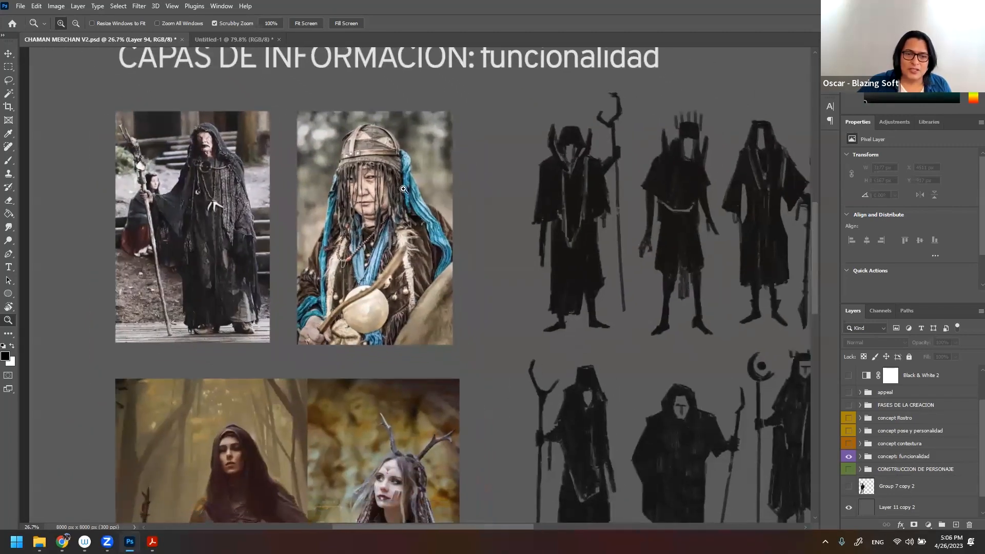
pyautogui.moveTo(212, 149); pyautogui.dragTo(201, 150)
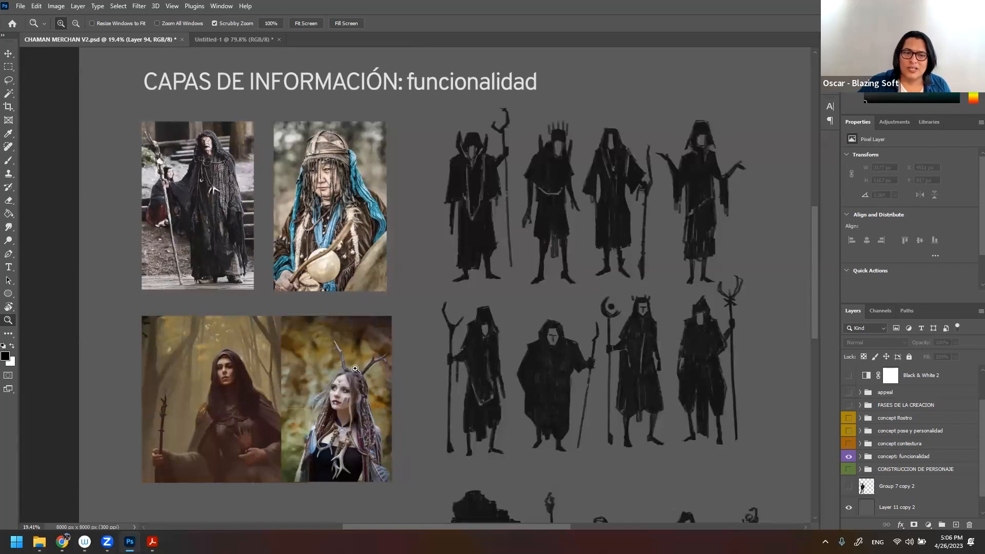
pyautogui.scroll(-3, 319, 380)
pyautogui.scroll(-1, 328, 363)
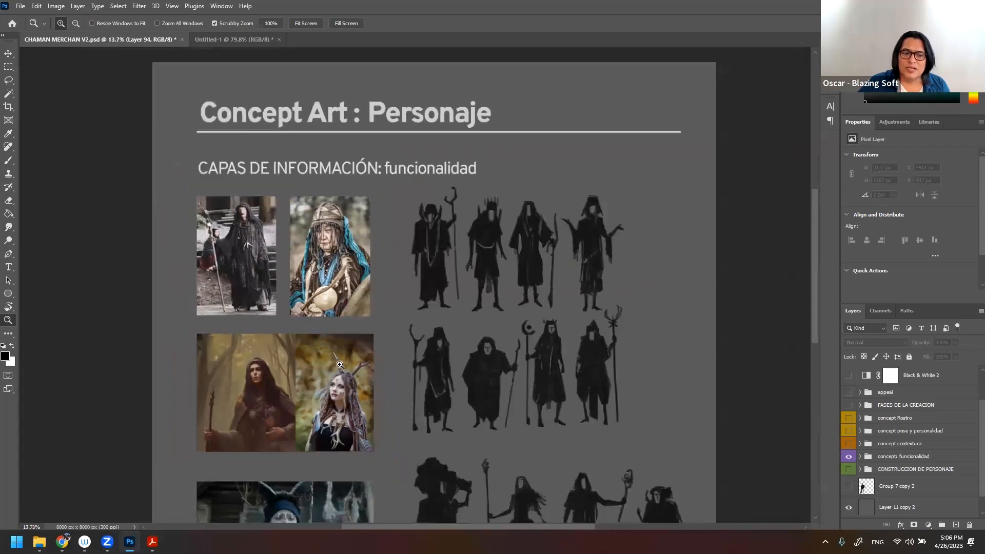
pyautogui.moveTo(337, 376); pyautogui.dragTo(331, 297)
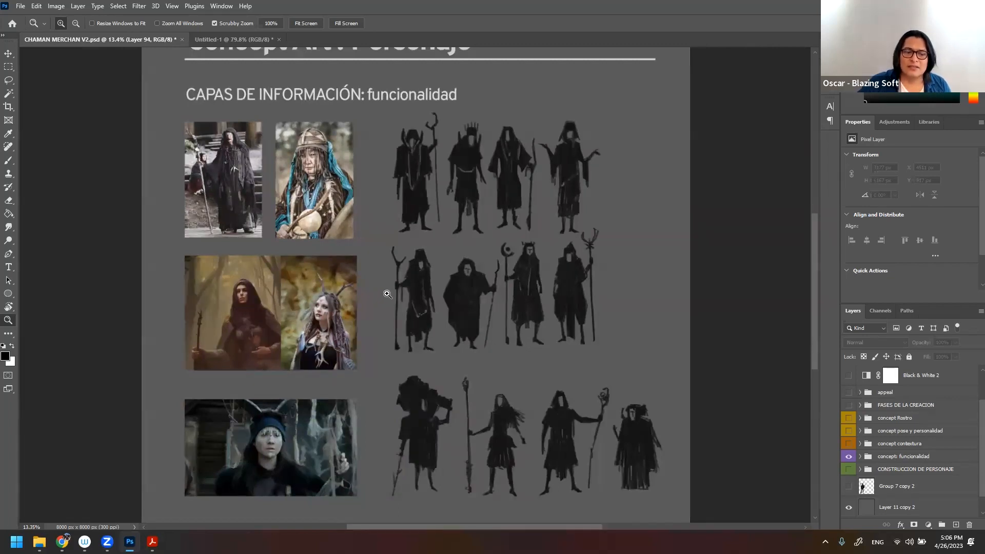
pyautogui.scroll(-4, 365, 297)
pyautogui.moveTo(420, 284); pyautogui.dragTo(390, 279)
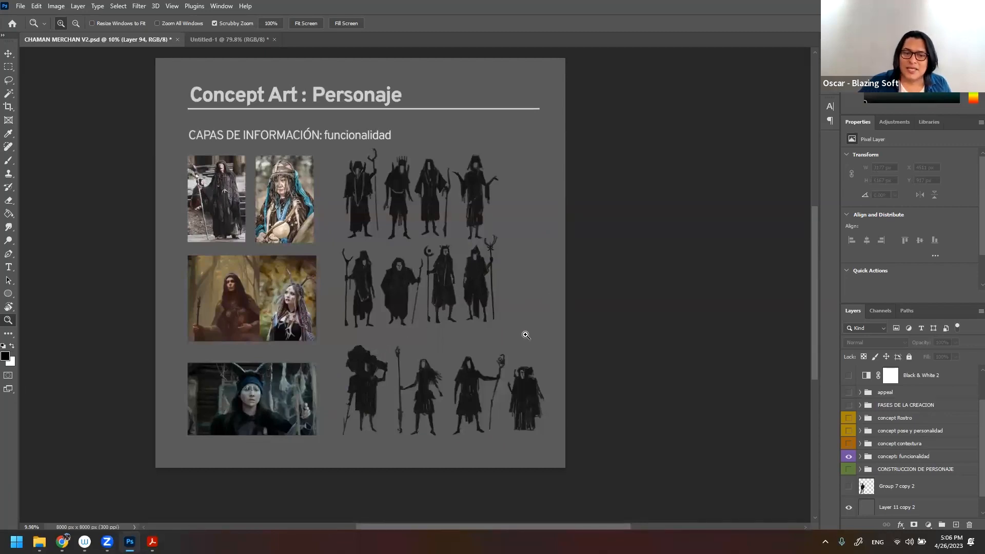
# - Hide the concept: funcionalidad group and show the concept contextura group, bringing its figure sketches into view
pyautogui.click(848, 457)
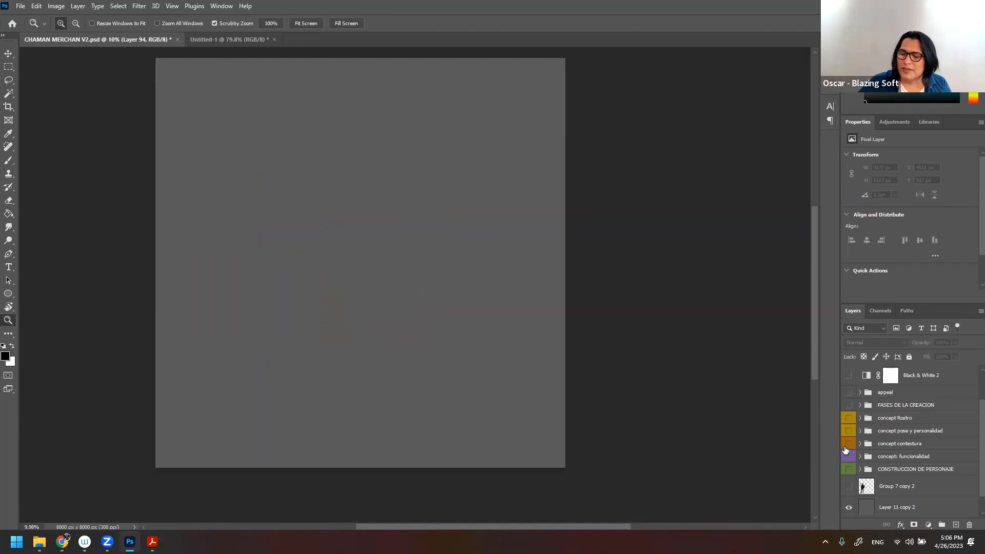
pyautogui.click(849, 444)
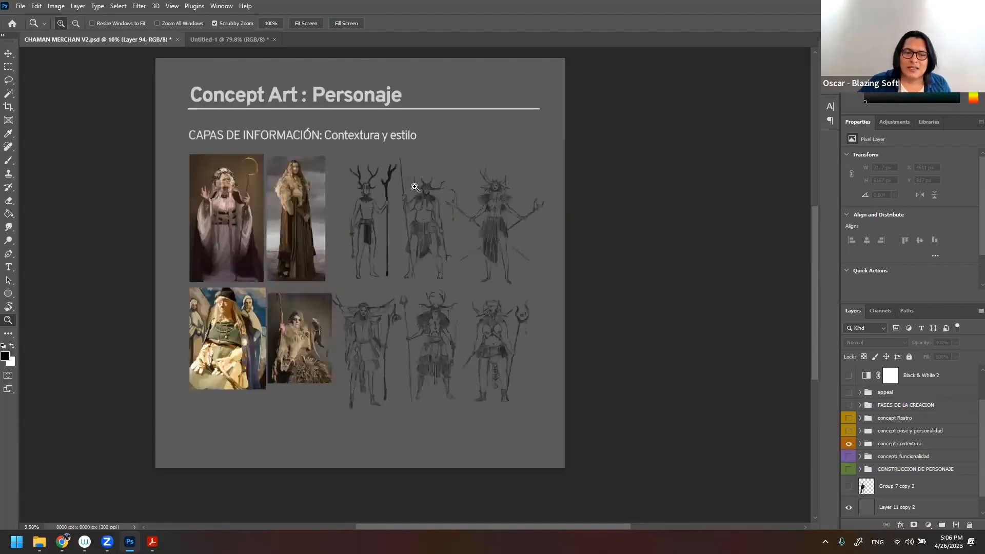
pyautogui.moveTo(416, 188); pyautogui.dragTo(441, 186)
pyautogui.moveTo(378, 211)
pyautogui.mouseDown()
pyautogui.moveTo(396, 202)
pyautogui.moveTo(385, 205)
pyautogui.mouseUp()
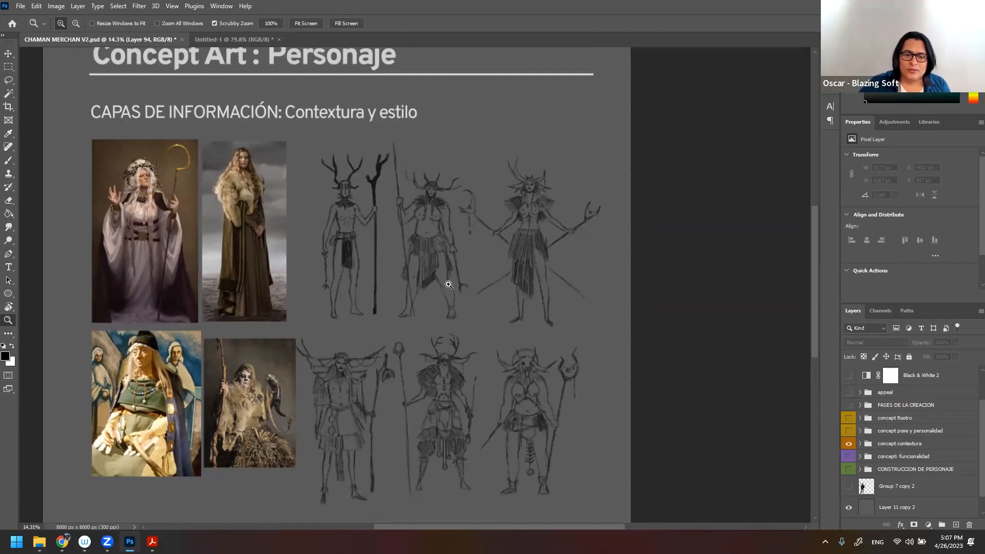
# - Examine the Contextura y estilo figure sketches and the reference photo of the fur-clad figure holding a rune-carved horn
pyautogui.moveTo(445, 225)
pyautogui.mouseDown()
pyautogui.moveTo(531, 258)
pyautogui.moveTo(479, 263)
pyautogui.mouseUp()
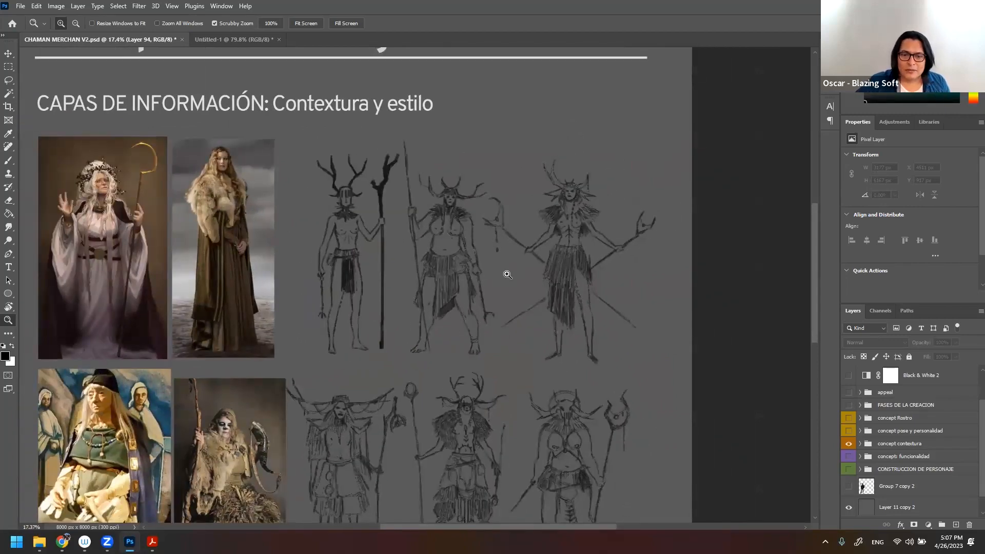
pyautogui.moveTo(480, 303); pyautogui.dragTo(465, 241)
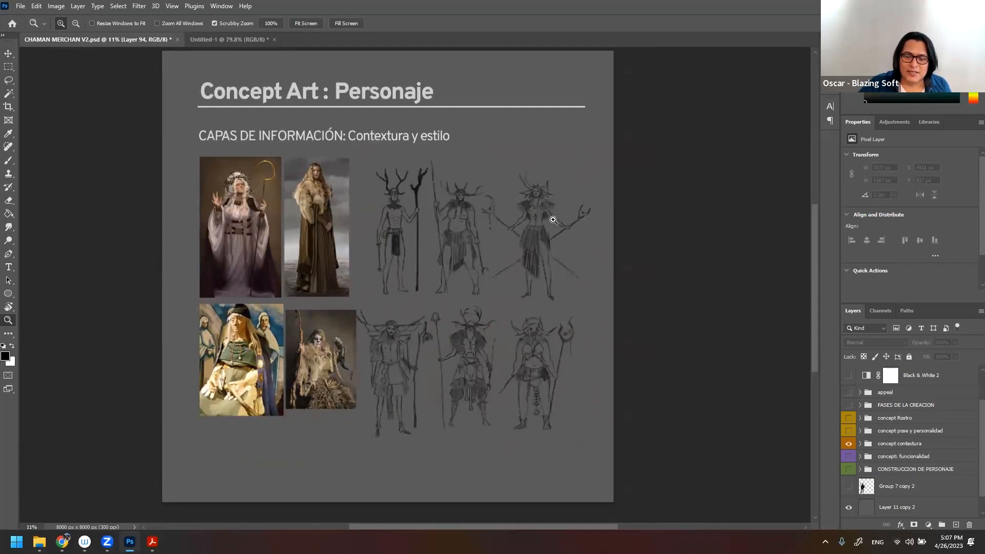
pyautogui.moveTo(464, 360); pyautogui.dragTo(517, 339)
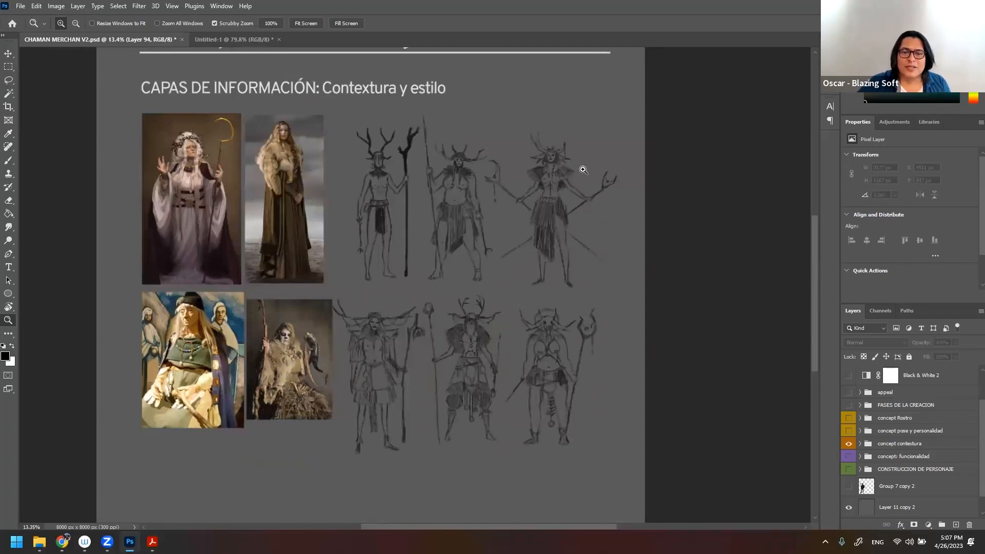
pyautogui.moveTo(595, 172); pyautogui.dragTo(538, 164)
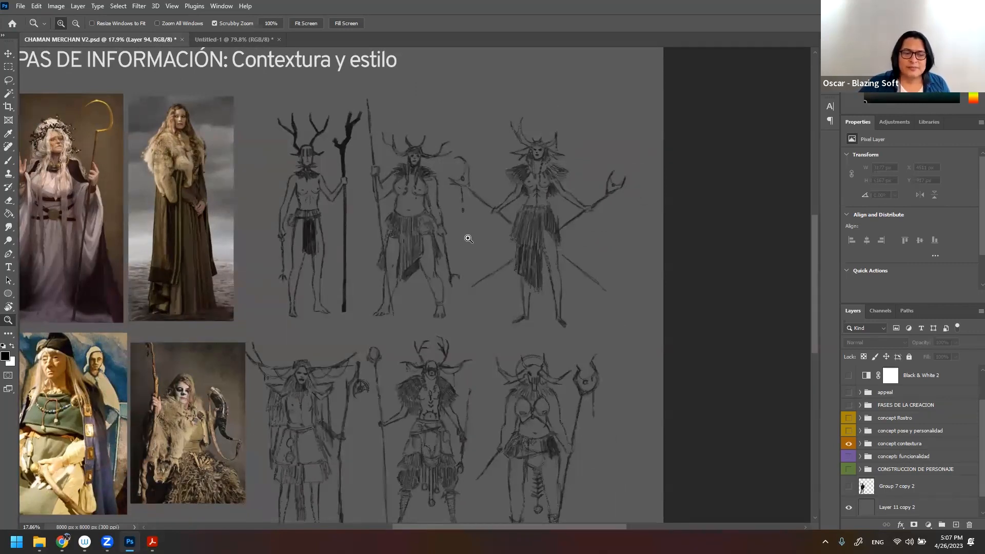
pyautogui.moveTo(262, 323); pyautogui.dragTo(355, 311)
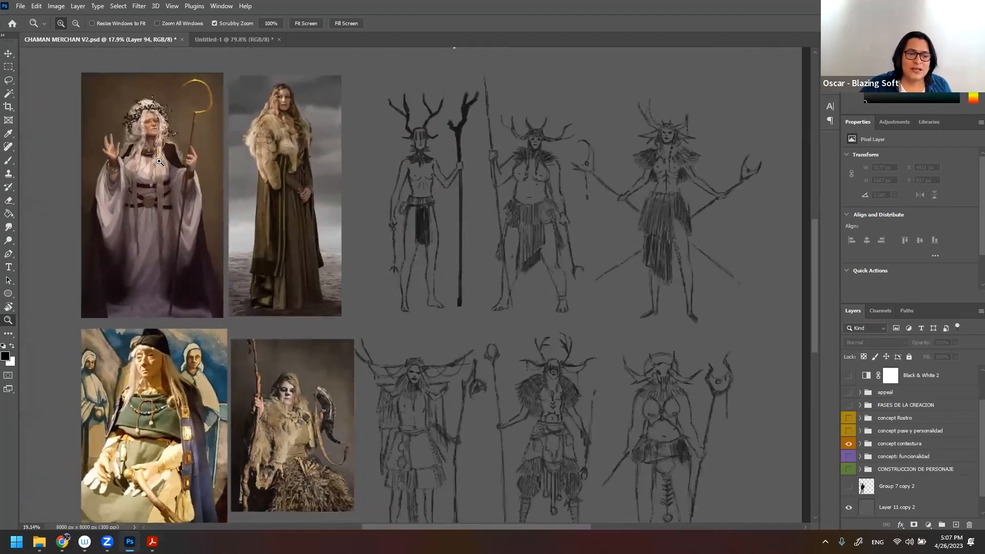
pyautogui.moveTo(318, 435); pyautogui.dragTo(356, 439)
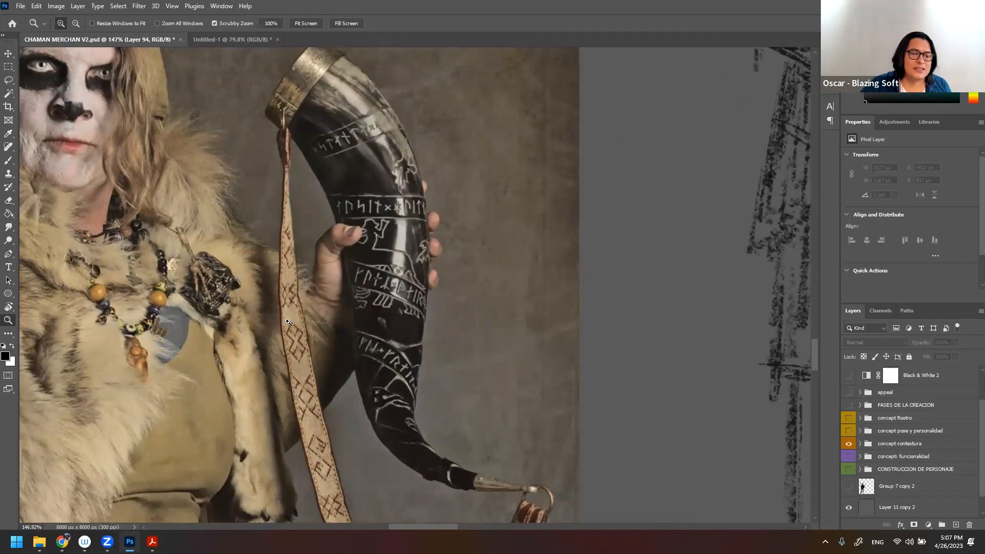
pyautogui.moveTo(213, 334); pyautogui.dragTo(38, 324)
pyautogui.moveTo(109, 290); pyautogui.dragTo(224, 308)
# - Examine the lower row of horned figure sketches on the Contextura y estilo board, including their skirts and hanging ornaments
pyautogui.moveTo(662, 290); pyautogui.dragTo(170, 287)
pyautogui.moveTo(584, 274); pyautogui.dragTo(251, 267)
pyautogui.moveTo(468, 200)
pyautogui.mouseDown()
pyautogui.moveTo(511, 188)
pyautogui.moveTo(429, 212)
pyautogui.mouseUp()
pyautogui.moveTo(468, 359); pyautogui.dragTo(409, 334)
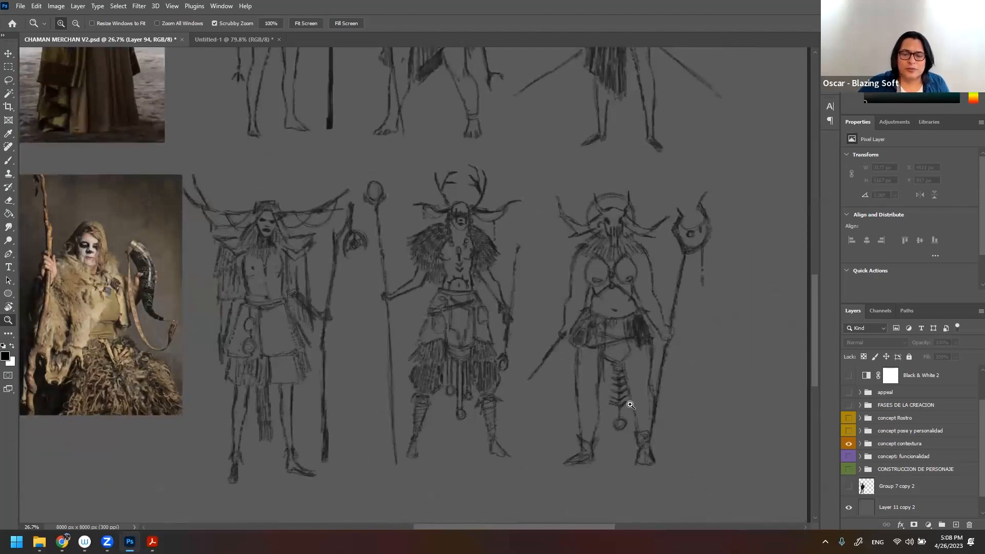
pyautogui.click(619, 389)
pyautogui.moveTo(545, 308); pyautogui.dragTo(491, 311)
pyautogui.moveTo(482, 143); pyautogui.dragTo(606, 157)
pyautogui.moveTo(350, 208); pyautogui.dragTo(290, 211)
# - Hide the concept contextura group and show the concept pose y personalidad group, with its whole board in view
pyautogui.click(849, 444)
pyautogui.click(848, 431)
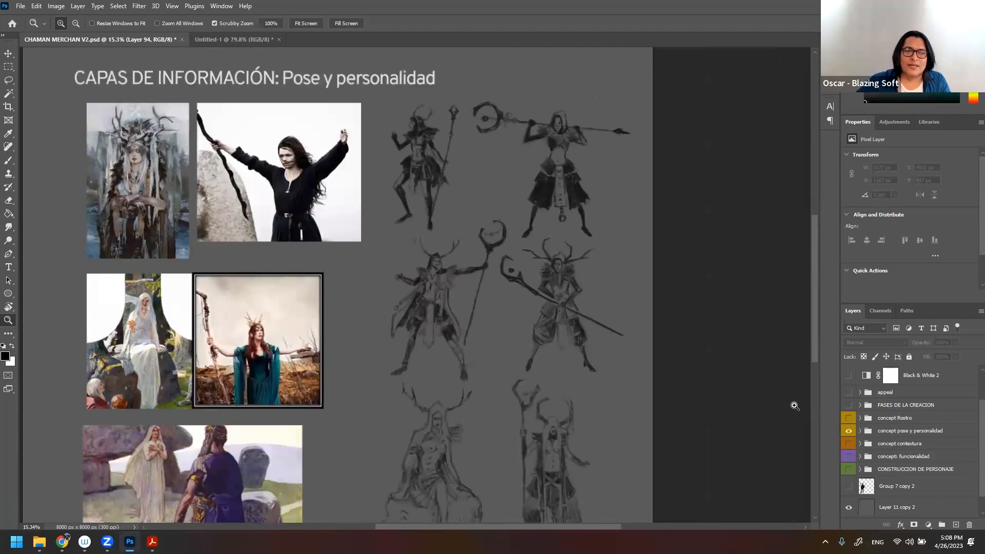
pyautogui.moveTo(533, 311); pyautogui.dragTo(495, 276)
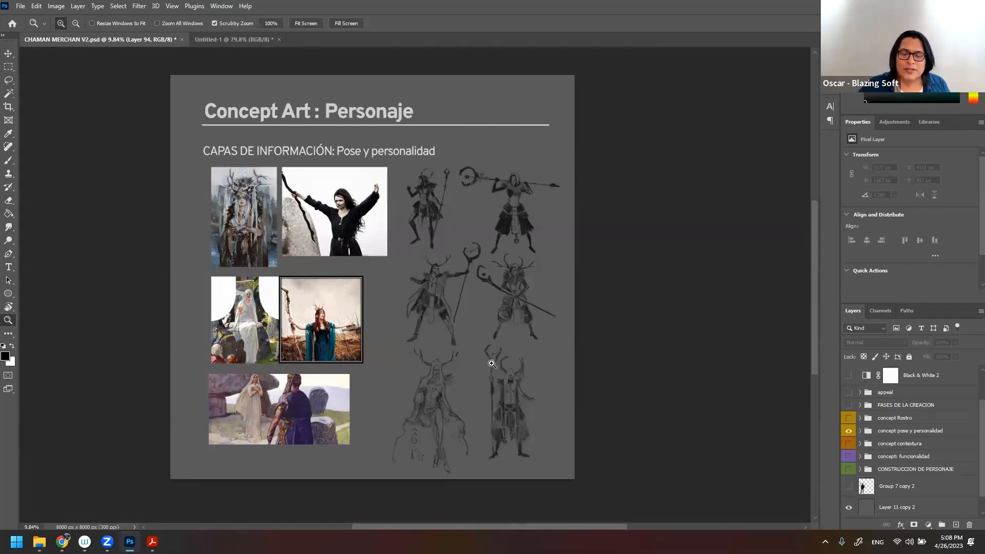
# - Examine the seated antlered sketch on the Pose y personalidad board and the reference images up to the top row
pyautogui.moveTo(511, 411); pyautogui.dragTo(534, 411)
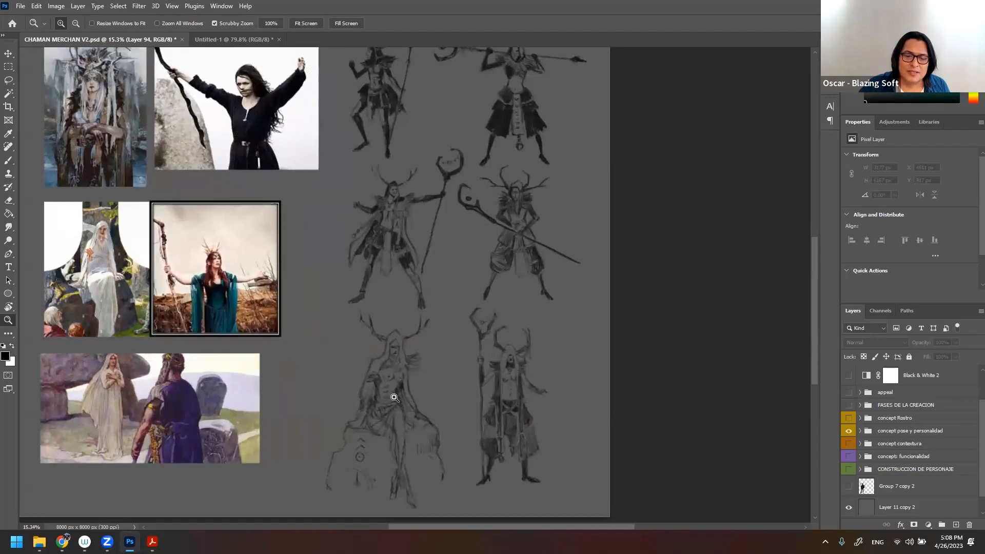
pyautogui.moveTo(392, 395); pyautogui.dragTo(409, 391)
pyautogui.moveTo(313, 394); pyautogui.dragTo(256, 387)
pyautogui.moveTo(206, 332); pyautogui.dragTo(274, 314)
pyautogui.moveTo(273, 274); pyautogui.dragTo(379, 308)
pyautogui.moveTo(184, 465); pyautogui.dragTo(272, 408)
pyautogui.moveTo(276, 309); pyautogui.dragTo(274, 409)
pyautogui.moveTo(334, 218); pyautogui.dragTo(330, 460)
pyautogui.moveTo(471, 378); pyautogui.dragTo(450, 461)
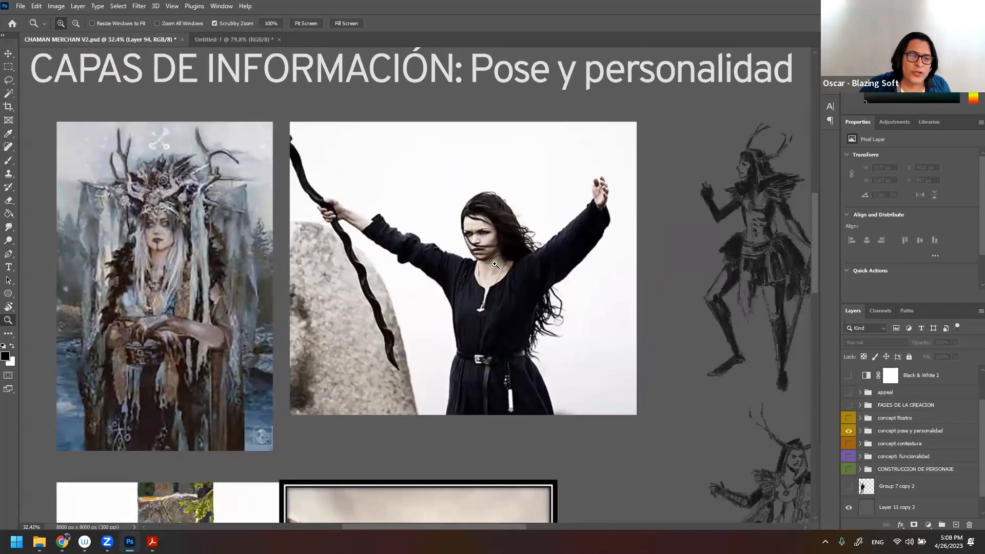
# - Compare the antlered portrait, the veiled seated woman and the teal-dressed staff bearer with the pose sketches beside them
pyautogui.moveTo(495, 251); pyautogui.dragTo(475, 249)
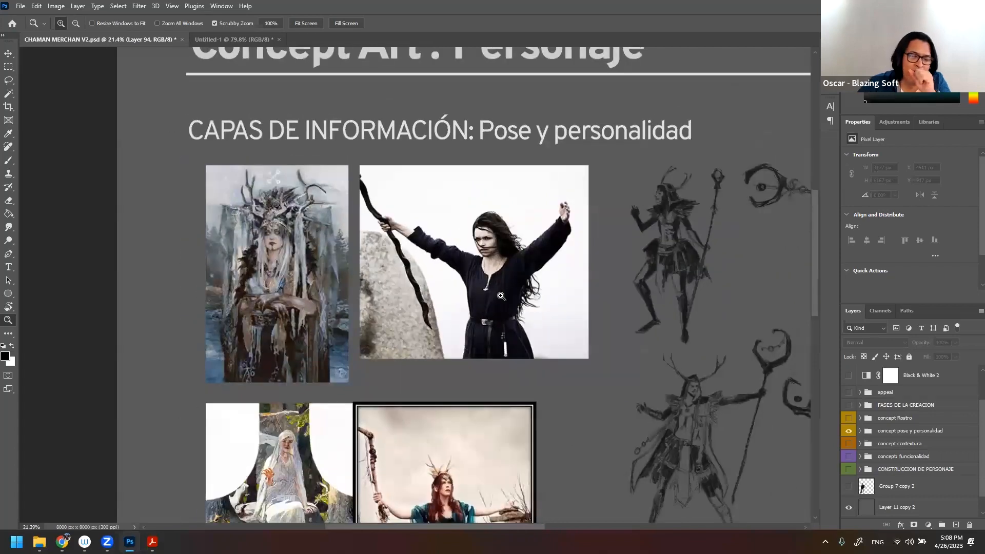
pyautogui.moveTo(288, 239)
pyautogui.mouseDown()
pyautogui.moveTo(311, 235)
pyautogui.moveTo(283, 236)
pyautogui.mouseUp()
pyautogui.scroll(-3, 305, 380)
pyautogui.moveTo(305, 379); pyautogui.dragTo(315, 314)
pyautogui.moveTo(296, 281); pyautogui.dragTo(314, 279)
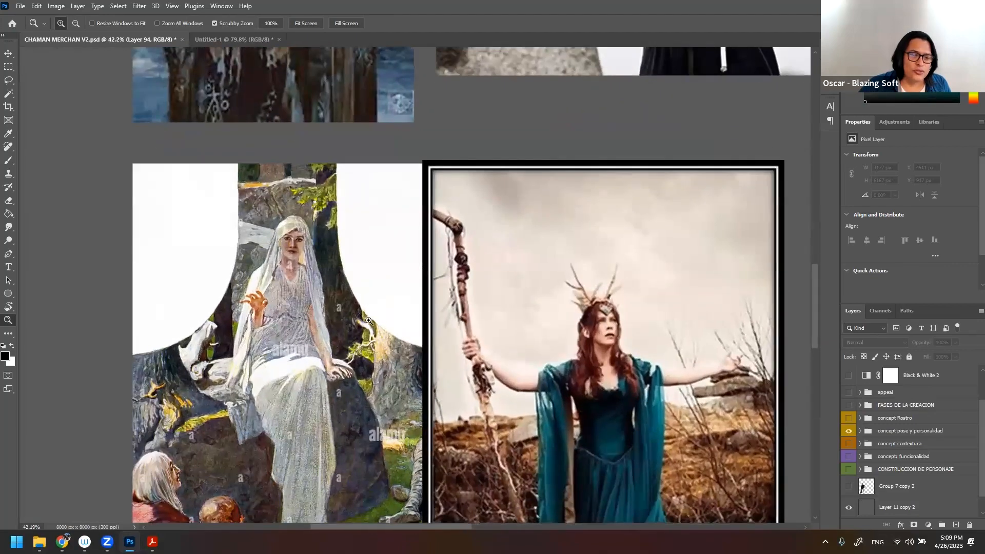
pyautogui.moveTo(349, 347); pyautogui.dragTo(335, 347)
pyautogui.moveTo(408, 387); pyautogui.dragTo(349, 326)
pyautogui.moveTo(536, 354); pyautogui.dragTo(367, 329)
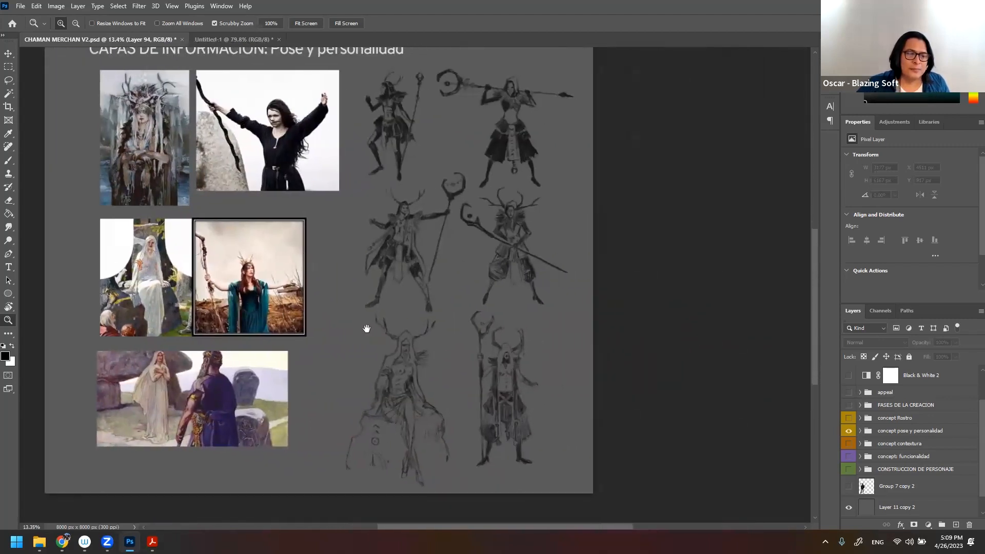
# - Examine the staff-bearing pose sketches on the Pose y personalidad board, from the lower seated and standing figures to the top row
pyautogui.moveTo(409, 371); pyautogui.dragTo(439, 369)
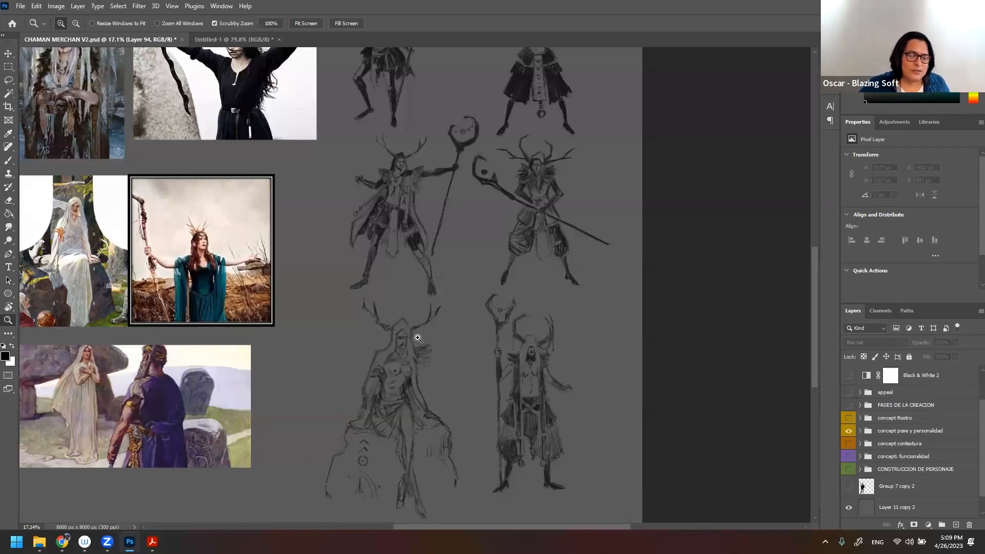
pyautogui.moveTo(391, 390); pyautogui.dragTo(403, 398)
pyautogui.moveTo(410, 364)
pyautogui.mouseDown()
pyautogui.moveTo(445, 380)
pyautogui.moveTo(411, 373)
pyautogui.mouseUp()
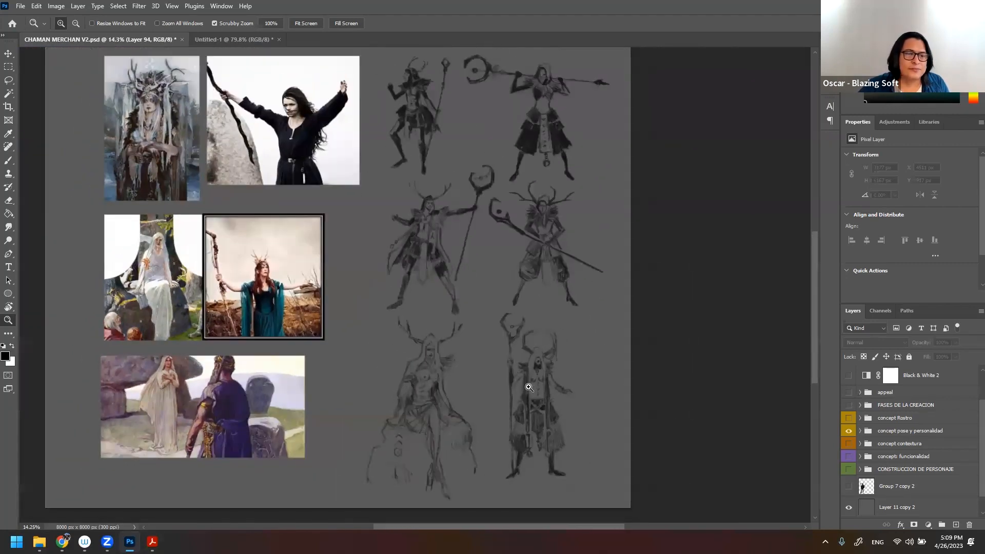
pyautogui.moveTo(464, 321); pyautogui.dragTo(424, 416)
pyautogui.moveTo(389, 323); pyautogui.dragTo(398, 323)
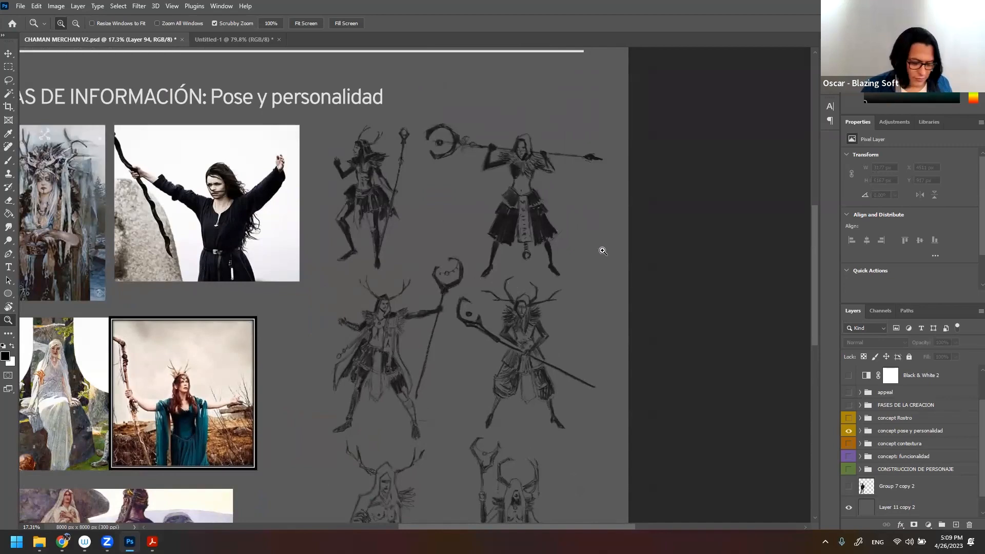
pyautogui.moveTo(468, 224); pyautogui.dragTo(511, 229)
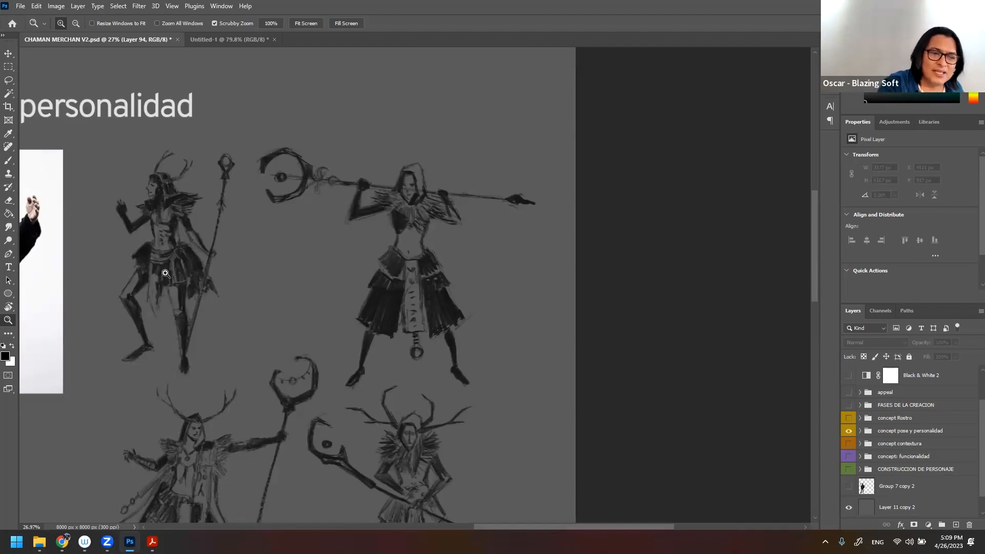
pyautogui.moveTo(506, 433); pyautogui.dragTo(512, 301)
pyautogui.moveTo(498, 341); pyautogui.dragTo(468, 345)
pyautogui.moveTo(489, 311); pyautogui.dragTo(460, 352)
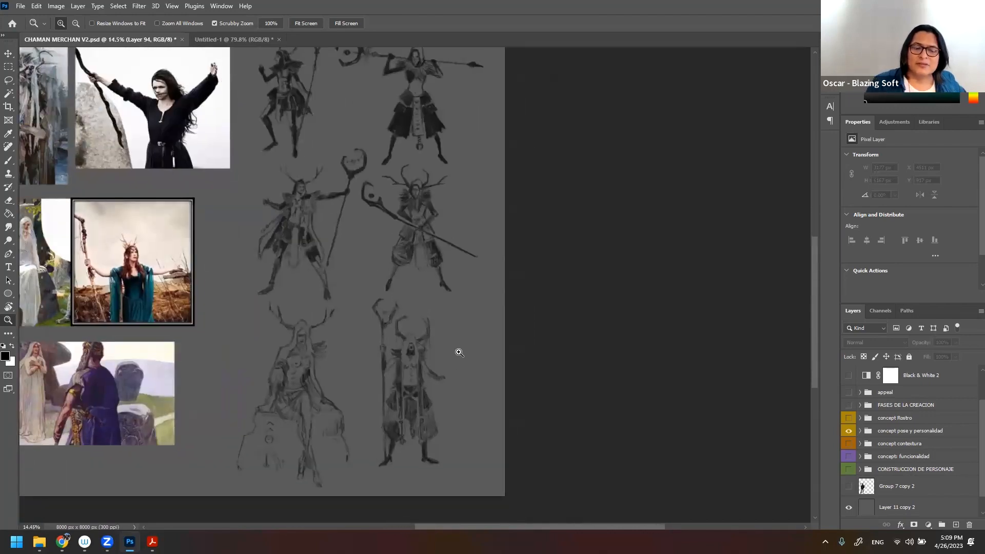
# - Hide the concept pose y personalidad group and show the concept Rostro group
pyautogui.moveTo(459, 286); pyautogui.dragTo(433, 294)
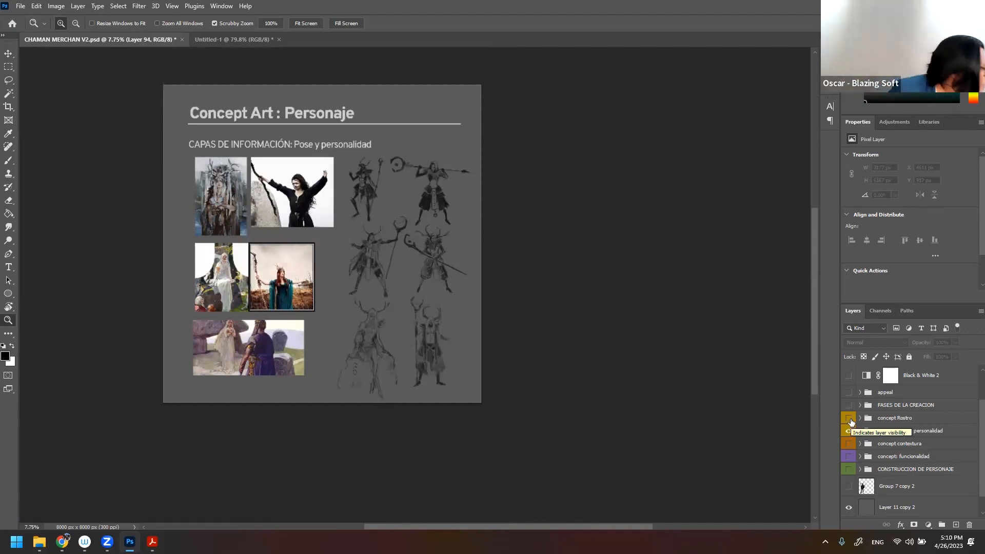
pyautogui.click(849, 433)
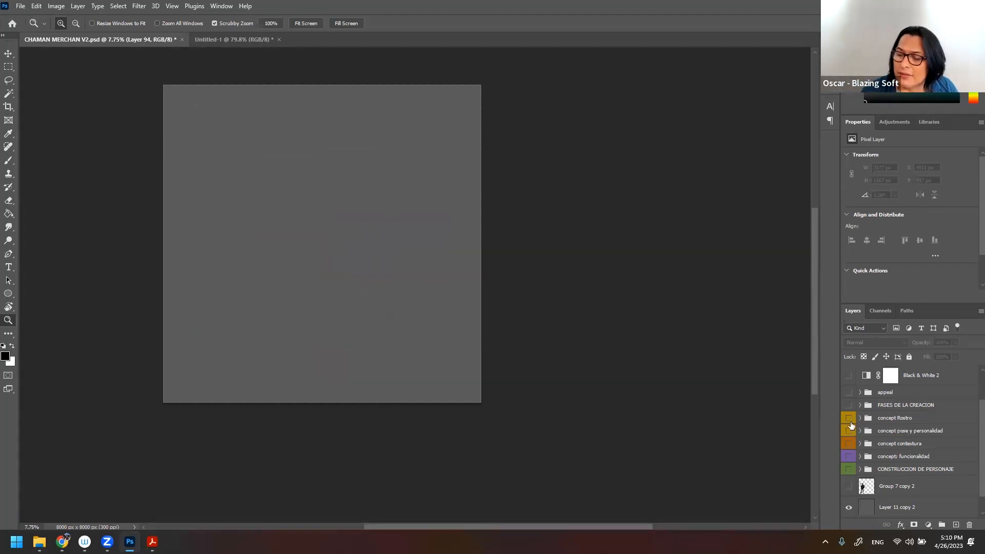
pyautogui.click(848, 418)
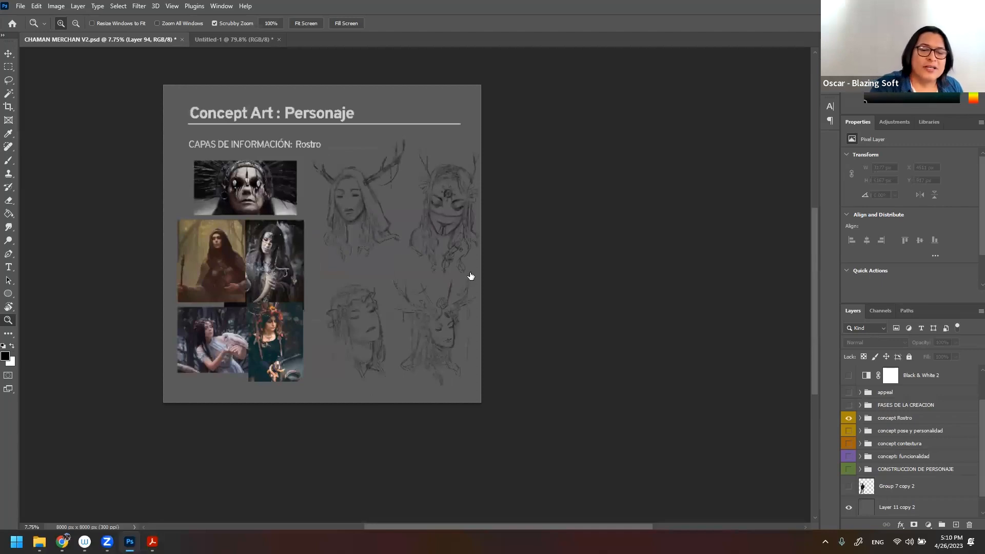
pyautogui.scroll(2, 462, 296)
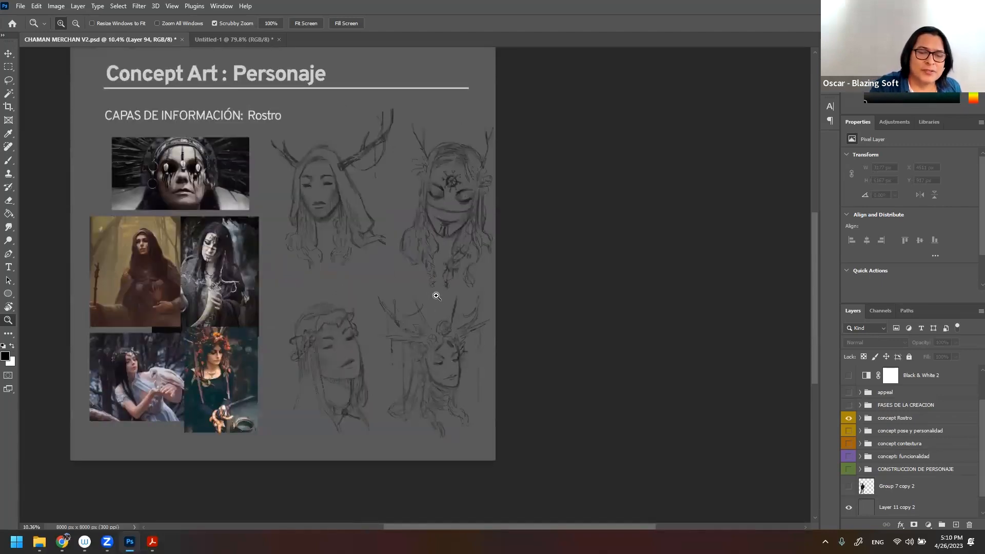
# - Examine the four face sketches on the Rostro board, including the hooded antlered head and the face with forehead markings
pyautogui.scroll(2, 444, 287)
pyautogui.scroll(-2, 446, 277)
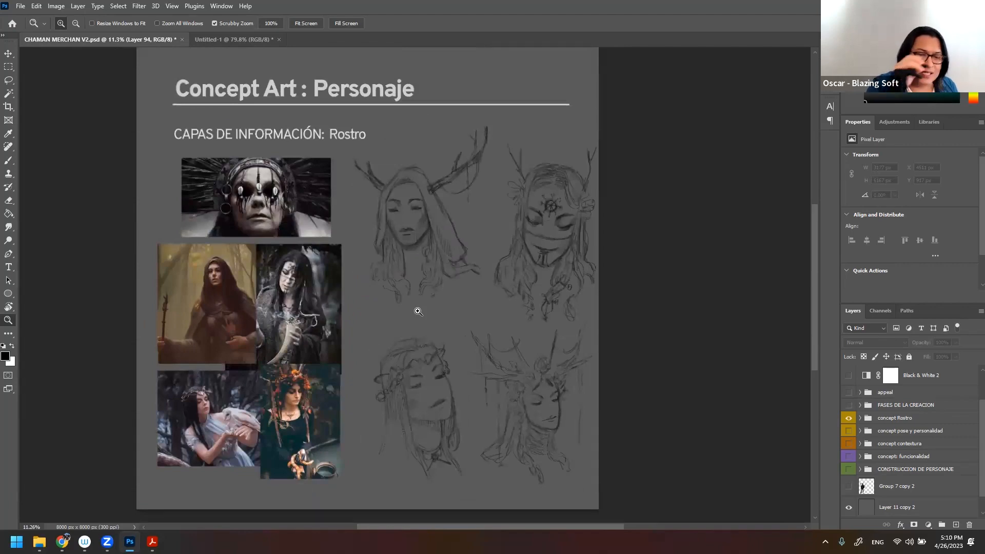
pyautogui.scroll(1, 445, 216)
pyautogui.scroll(-2, 493, 234)
pyautogui.scroll(2, 594, 238)
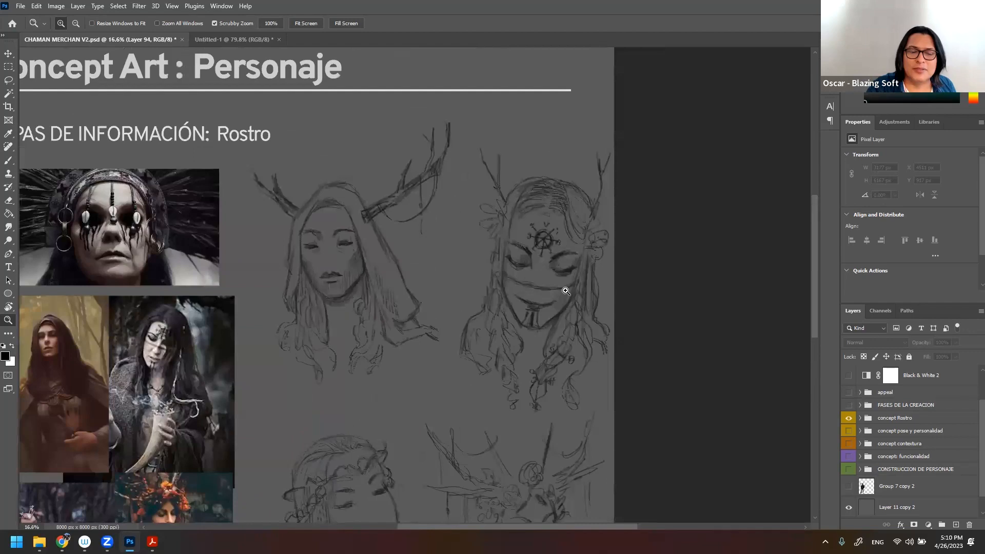
pyautogui.scroll(-3, 541, 353)
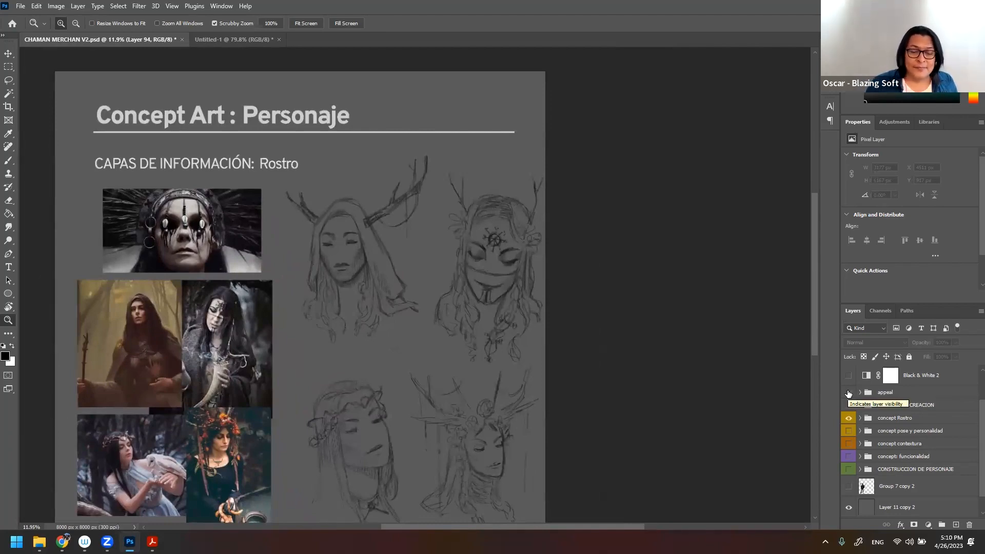
pyautogui.moveTo(475, 406); pyautogui.dragTo(453, 408)
# - Examine the Rostro reference photos from the face with shell ornaments down to the lower portraits, comparing them with the face sketches
pyautogui.moveTo(251, 274); pyautogui.dragTo(321, 272)
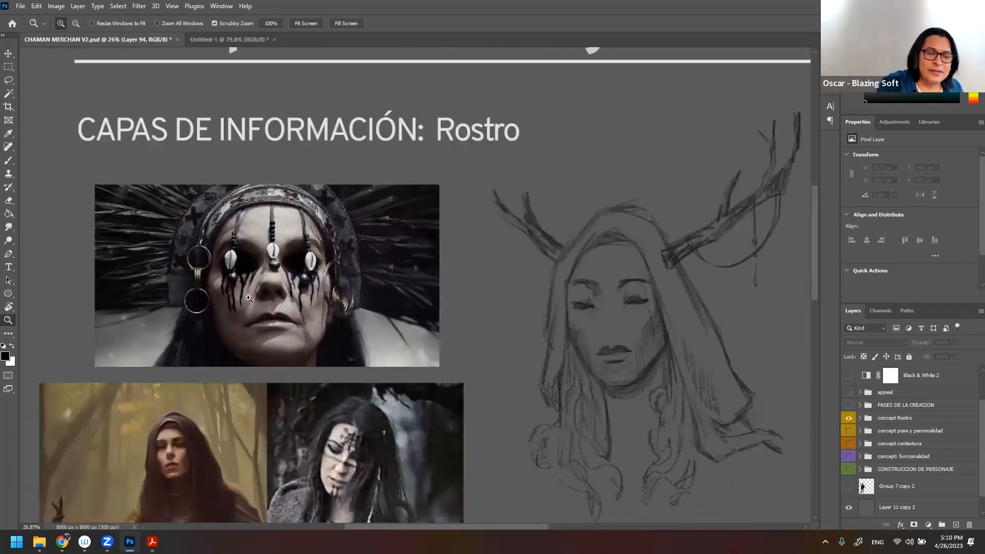
pyautogui.moveTo(393, 433); pyautogui.dragTo(373, 437)
pyautogui.moveTo(406, 467)
pyautogui.mouseDown()
pyautogui.moveTo(377, 306)
pyautogui.moveTo(381, 279)
pyautogui.mouseUp()
pyautogui.moveTo(381, 425); pyautogui.dragTo(389, 361)
pyautogui.moveTo(369, 406)
pyautogui.mouseDown()
pyautogui.moveTo(407, 389)
pyautogui.moveTo(400, 364)
pyautogui.moveTo(368, 365)
pyautogui.mouseUp()
# - Hide the concept Rostro group and show the FASES DE LA CREACION group, with its whole board in view
pyautogui.moveTo(609, 308); pyautogui.dragTo(434, 327)
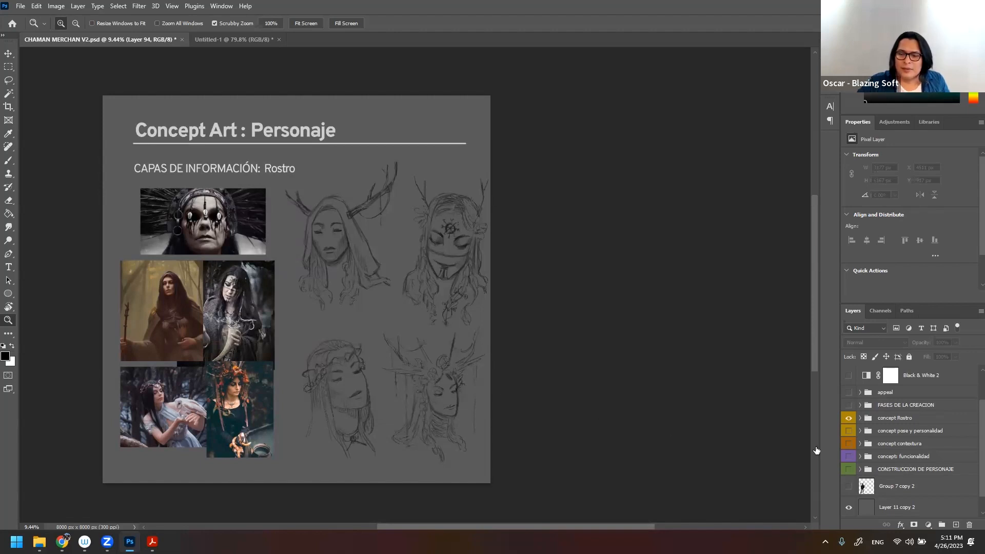
pyautogui.click(848, 419)
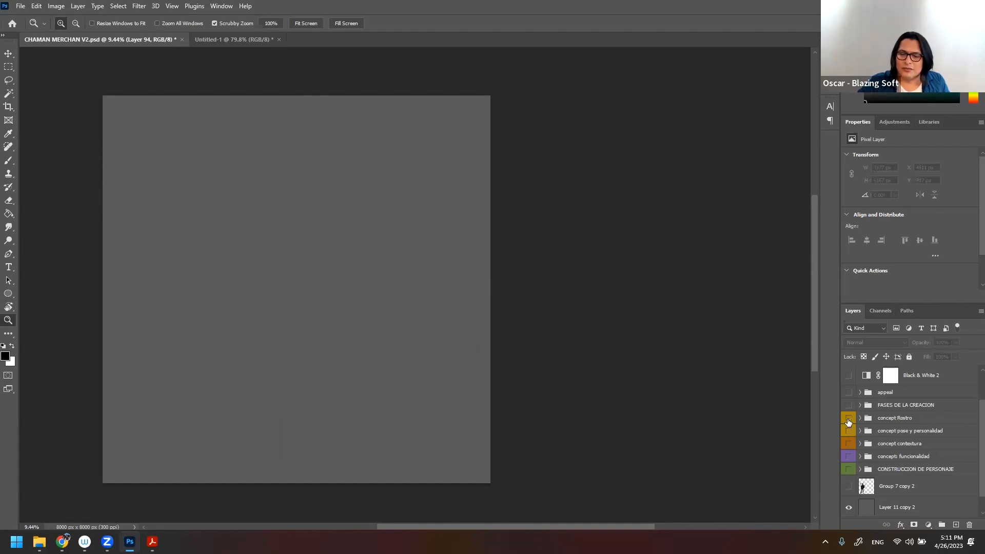
pyautogui.click(849, 406)
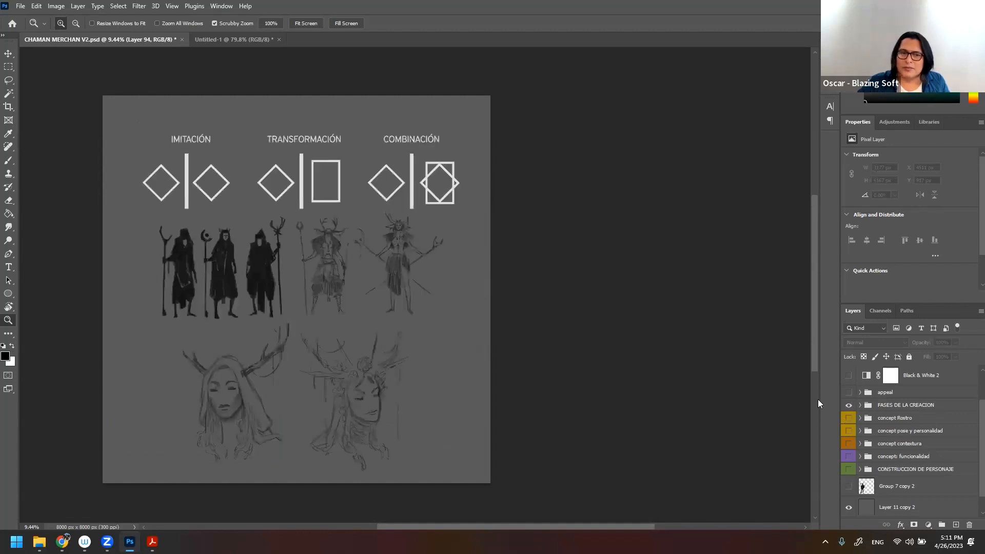
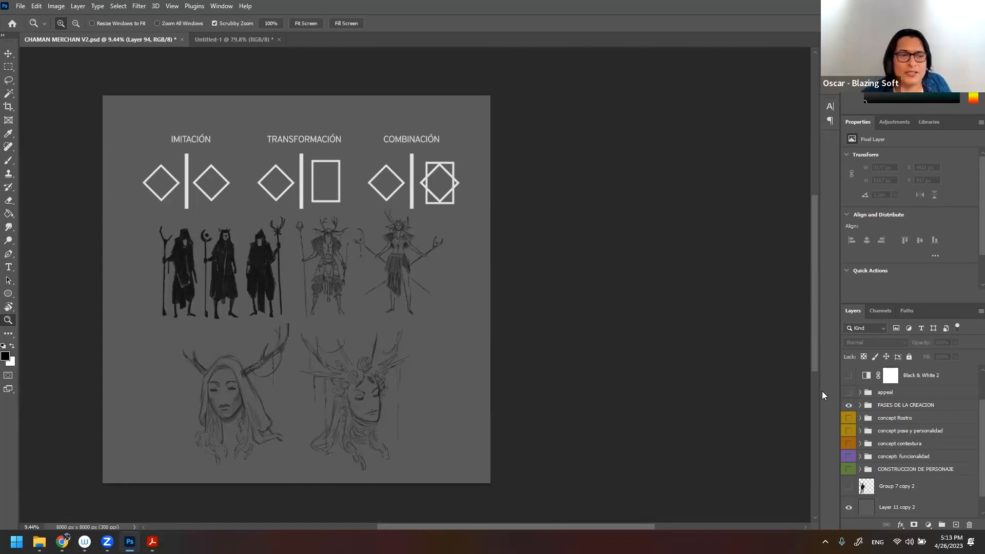
# - Examine the Imitación, Transformación and Combinación diagrams together with the robed and antlered figures beneath them
pyautogui.moveTo(196, 180); pyautogui.dragTo(257, 166)
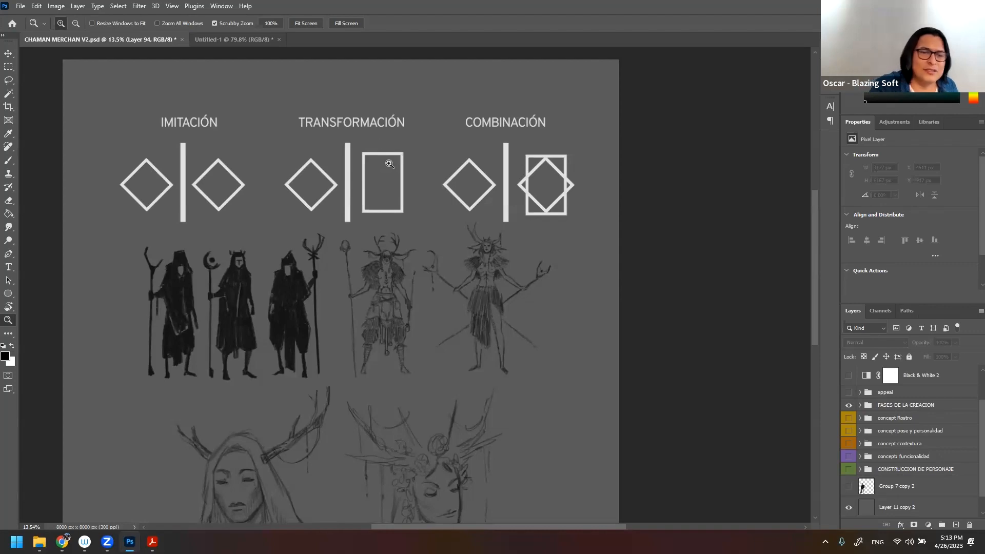
pyautogui.moveTo(460, 238)
pyautogui.mouseDown()
pyautogui.moveTo(402, 252)
pyautogui.moveTo(380, 294)
pyautogui.moveTo(405, 244)
pyautogui.mouseUp()
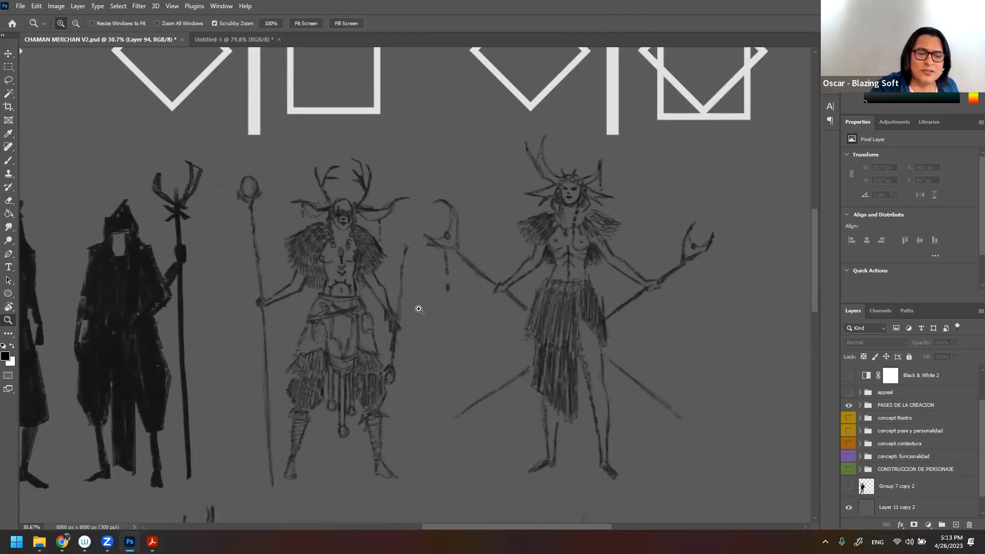
pyautogui.moveTo(454, 322); pyautogui.dragTo(382, 322)
pyautogui.moveTo(515, 195); pyautogui.dragTo(413, 268)
pyautogui.moveTo(487, 261); pyautogui.dragTo(503, 259)
pyautogui.moveTo(487, 329); pyautogui.dragTo(488, 253)
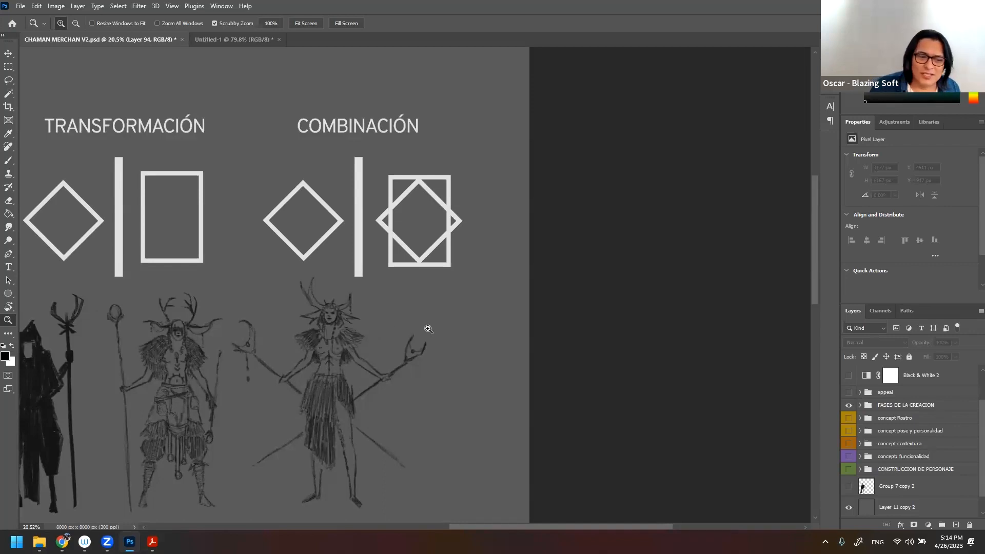
pyautogui.moveTo(385, 389); pyautogui.dragTo(390, 410)
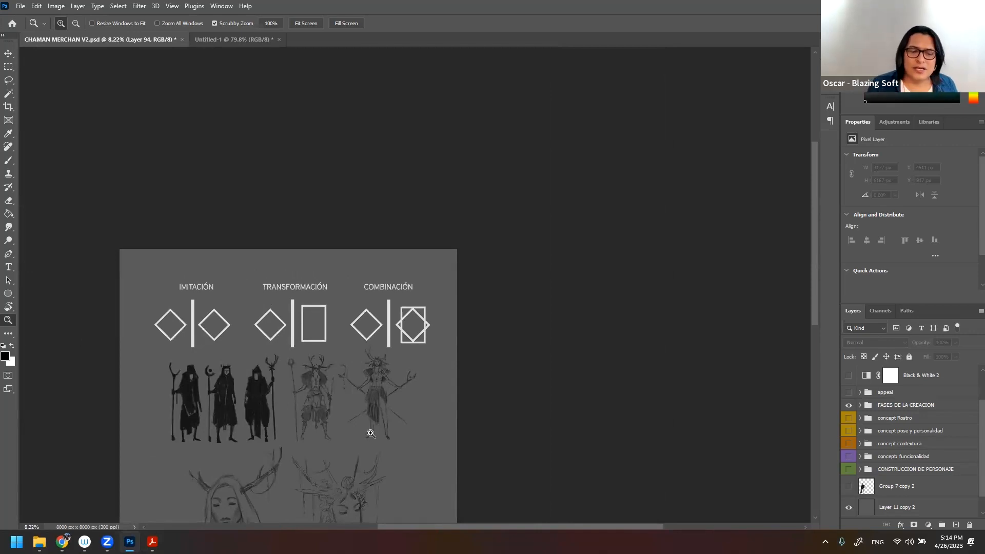
# - Examine the horned figure with two crossed staffs under Combinación and compare it with the other figures and heads on the board
pyautogui.moveTo(391, 384); pyautogui.dragTo(450, 293)
pyautogui.moveTo(426, 256); pyautogui.dragTo(414, 319)
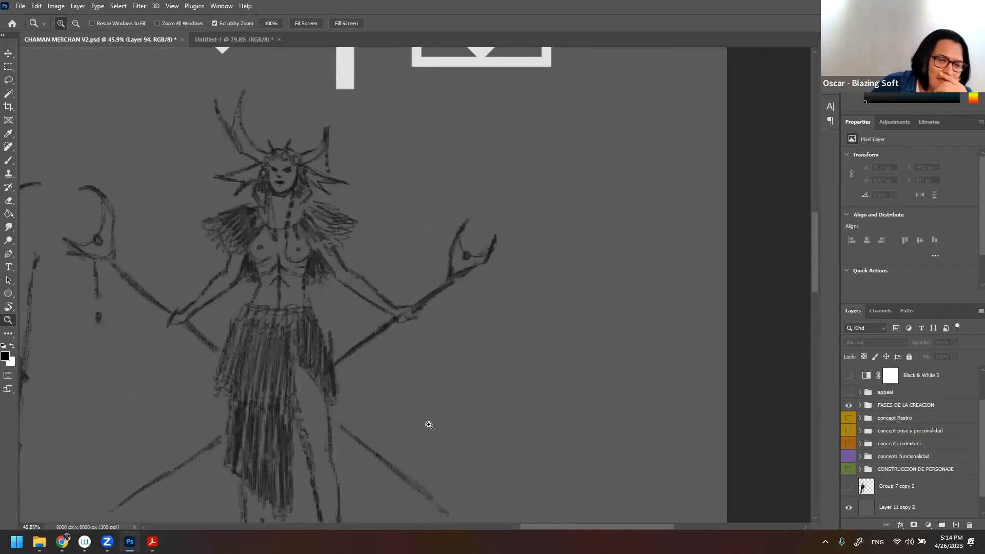
pyautogui.moveTo(268, 399); pyautogui.dragTo(260, 403)
pyautogui.moveTo(387, 337); pyautogui.dragTo(368, 343)
pyautogui.moveTo(382, 392); pyautogui.dragTo(352, 411)
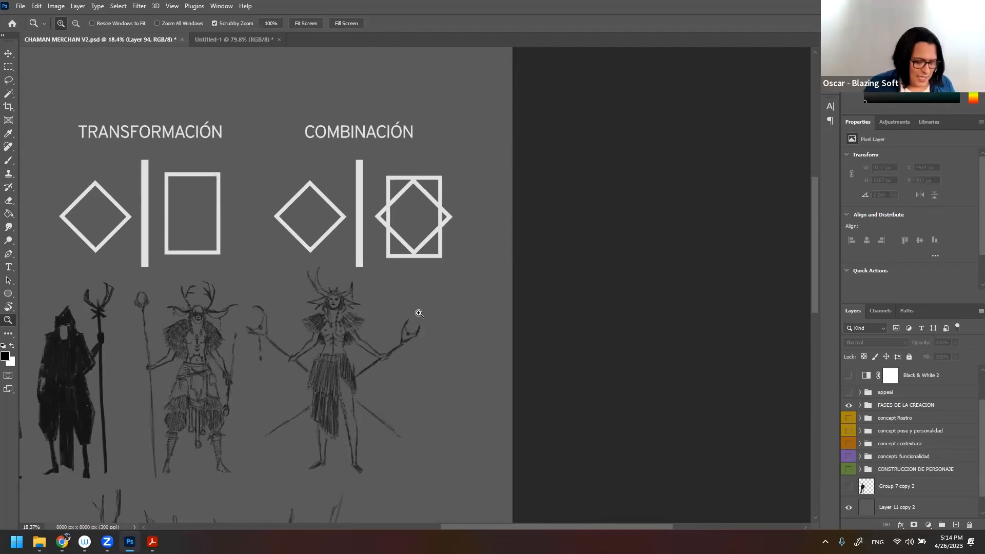
pyautogui.scroll(-3, 420, 313)
pyautogui.moveTo(416, 313); pyautogui.dragTo(410, 290)
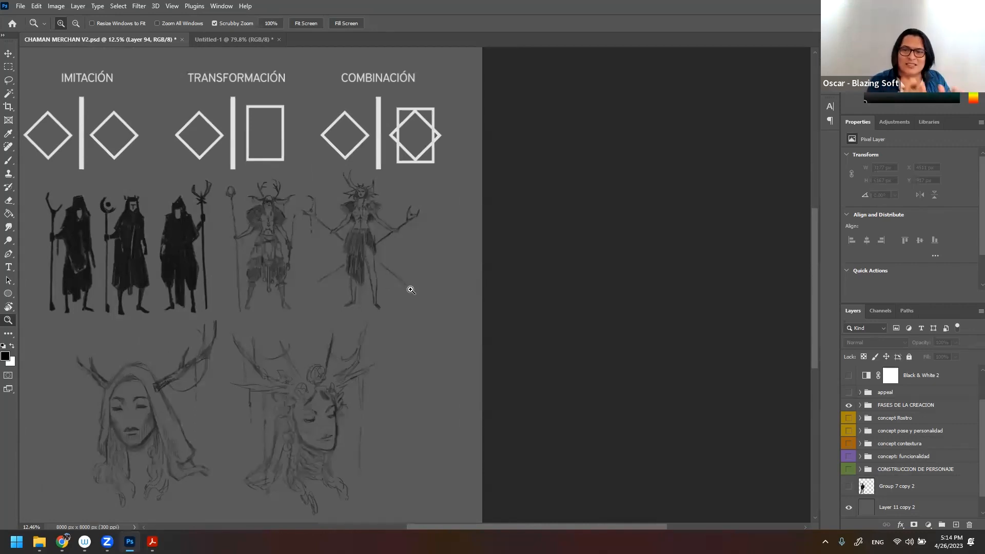
# - Hide the FASES DE LA CREACION group and show the appeal group, with the antlered staff-bearer sketch in view
pyautogui.click(848, 405)
pyautogui.click(849, 393)
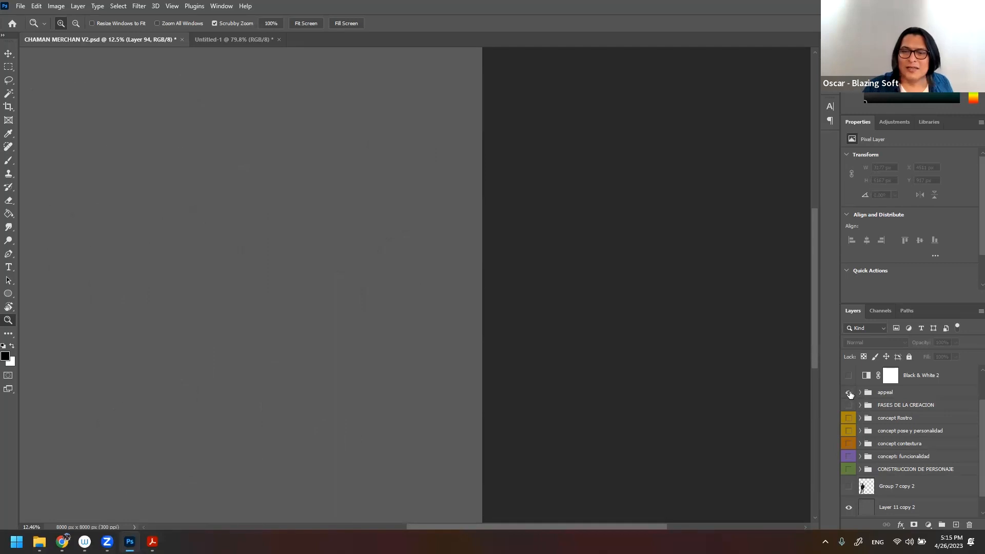
pyautogui.scroll(-3, 371, 352)
pyautogui.scroll(5, 372, 352)
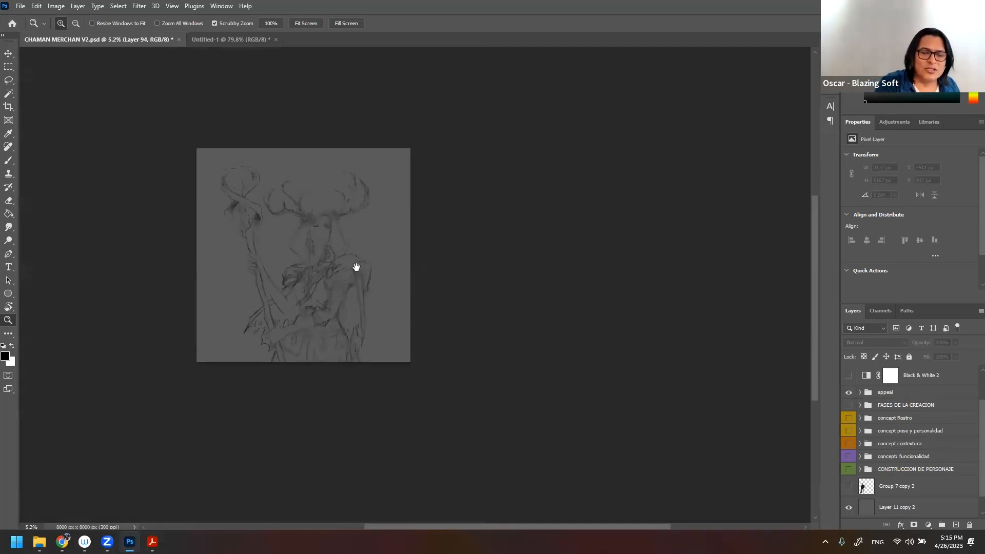
pyautogui.moveTo(407, 323); pyautogui.dragTo(408, 328)
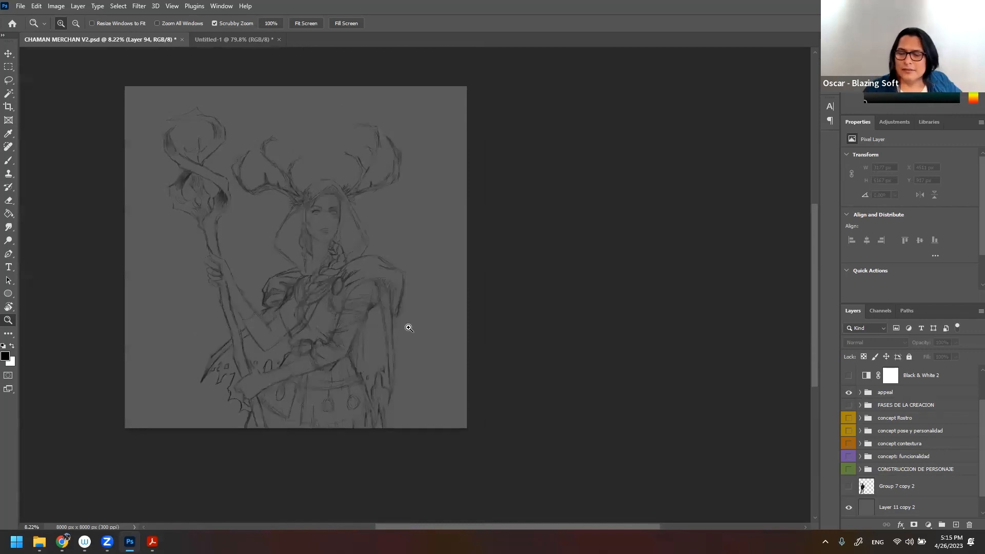
# - Expand the appeal group, hide its Layer 89 sketch and show the nested apiel group
pyautogui.click(860, 392)
pyautogui.click(849, 431)
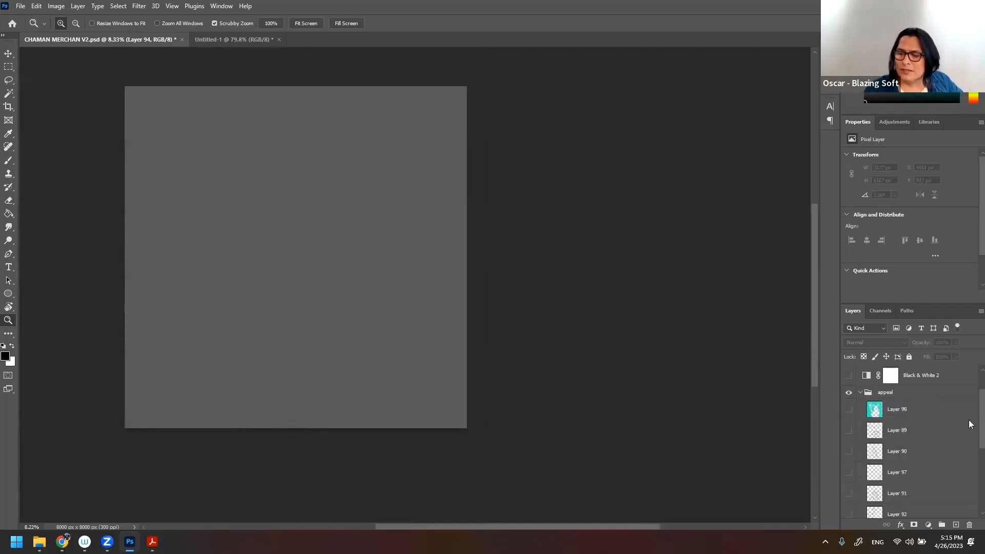
pyautogui.scroll(-3, 851, 446)
pyautogui.click(850, 451)
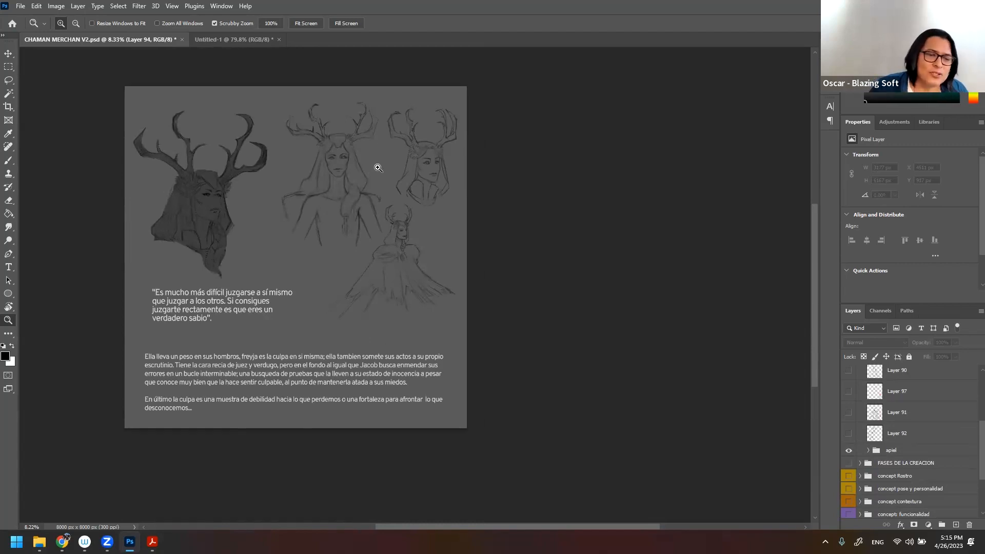
# - Examine the antlered portrait and cloaked figure sketches, and read the quote and character description below them
pyautogui.moveTo(387, 251); pyautogui.dragTo(408, 302)
pyautogui.moveTo(379, 187); pyautogui.dragTo(378, 277)
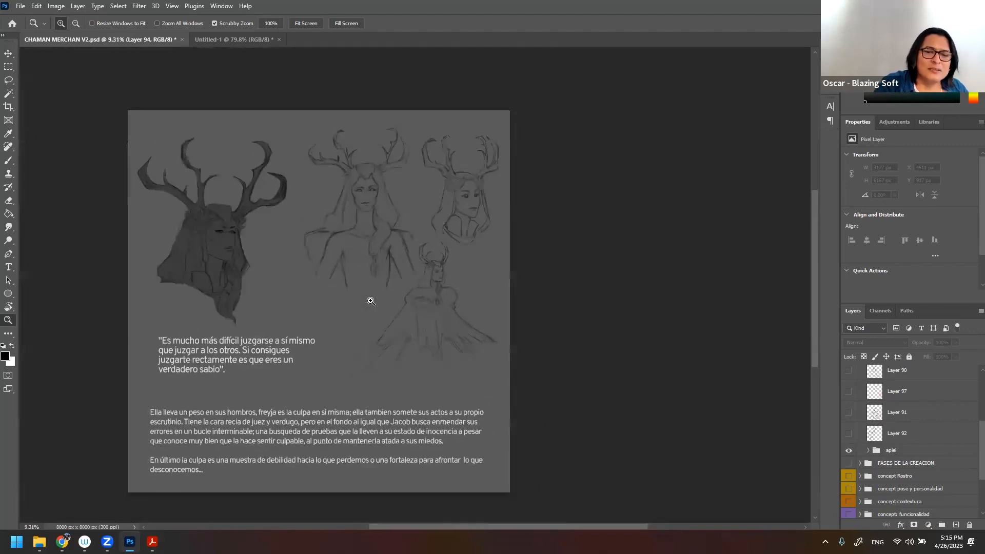
pyautogui.moveTo(363, 159); pyautogui.dragTo(398, 165)
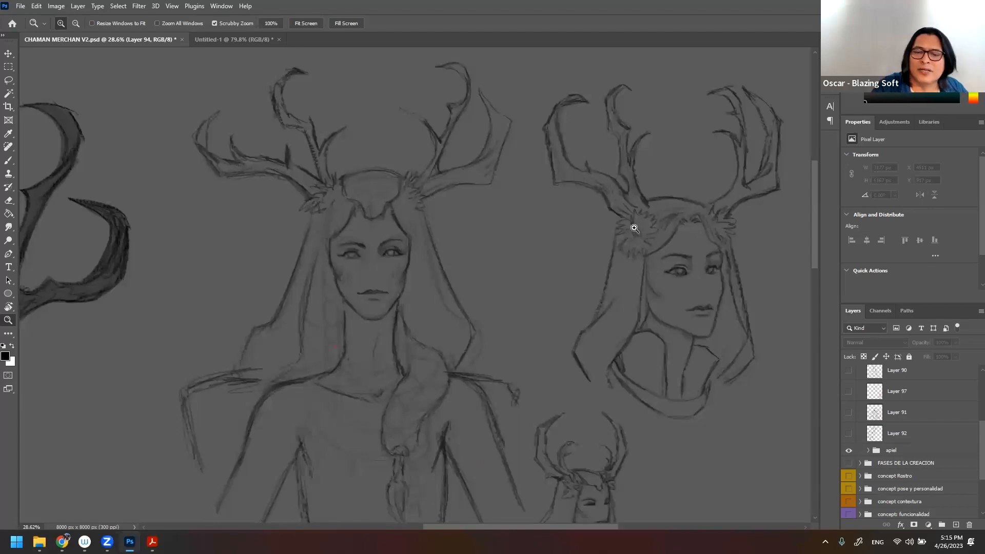
pyautogui.moveTo(635, 222); pyautogui.dragTo(666, 230)
pyautogui.moveTo(433, 406); pyautogui.dragTo(428, 448)
pyautogui.moveTo(509, 418); pyautogui.dragTo(459, 292)
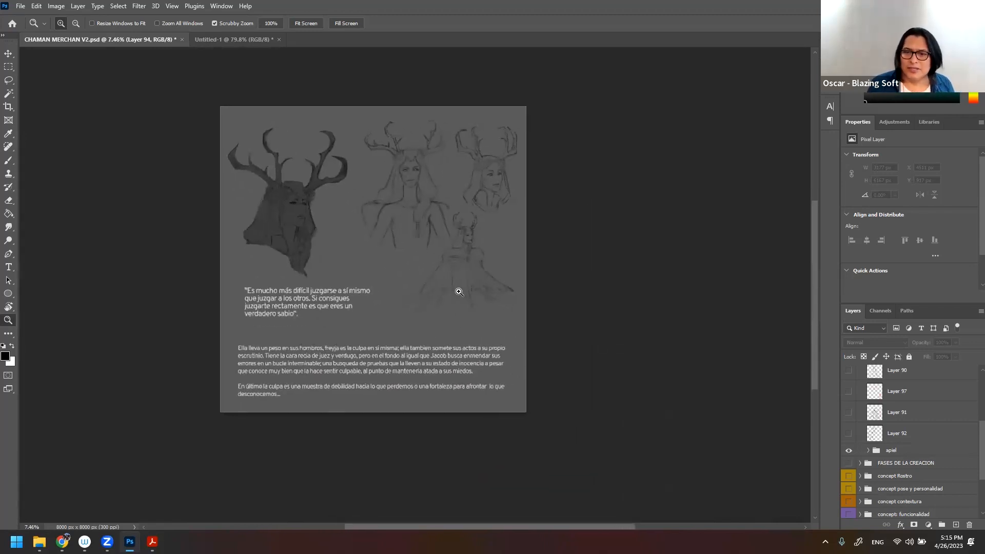
pyautogui.moveTo(459, 291); pyautogui.dragTo(458, 361)
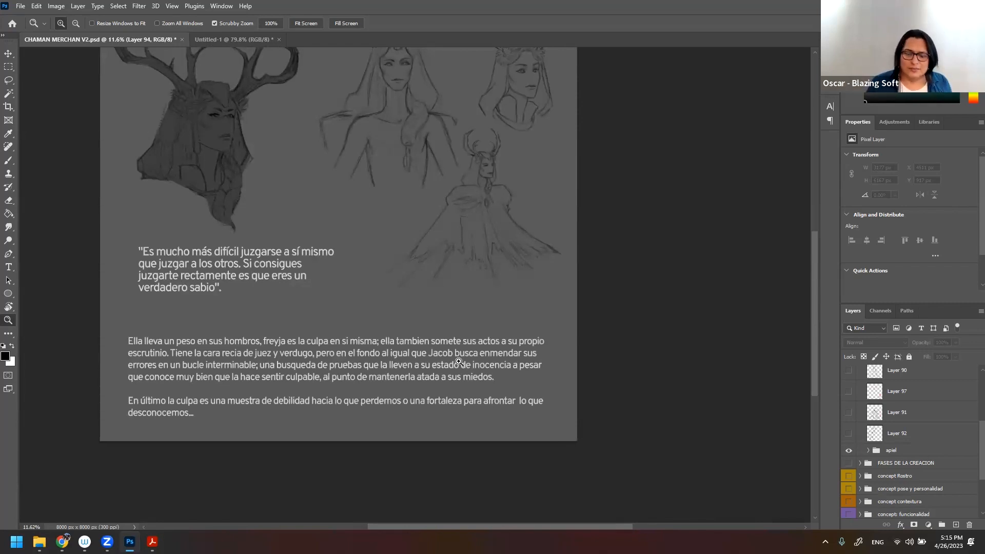
# - Hide the apiel group and show Layer 92 to view its sketch
pyautogui.moveTo(481, 324); pyautogui.dragTo(444, 342)
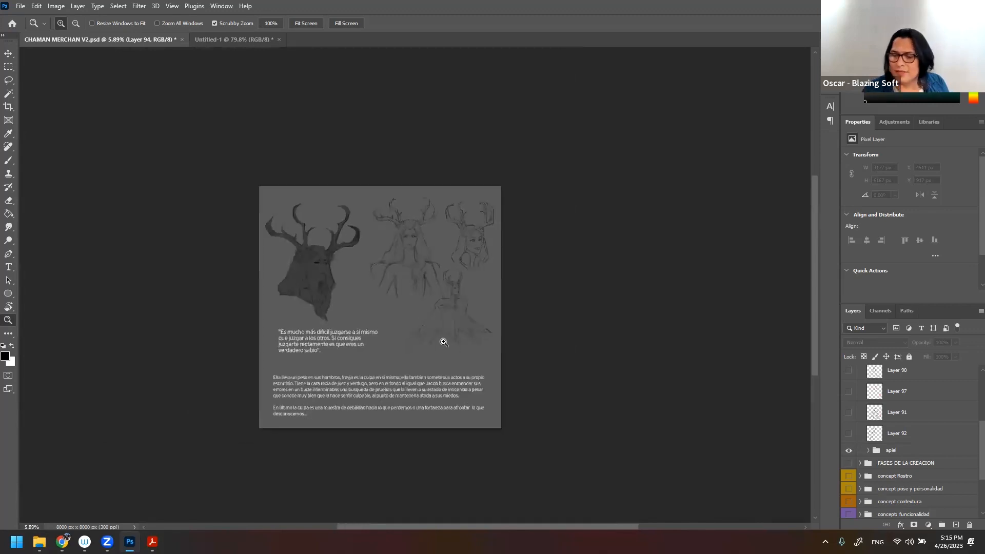
pyautogui.click(849, 450)
pyautogui.click(848, 433)
pyautogui.moveTo(370, 270); pyautogui.dragTo(431, 265)
pyautogui.moveTo(504, 382); pyautogui.dragTo(472, 390)
# - Hide Layer 92 and show Layer 91 with the hooded, open-armed Völva sketch
pyautogui.click(849, 433)
pyautogui.click(849, 412)
pyautogui.moveTo(519, 393); pyautogui.dragTo(551, 383)
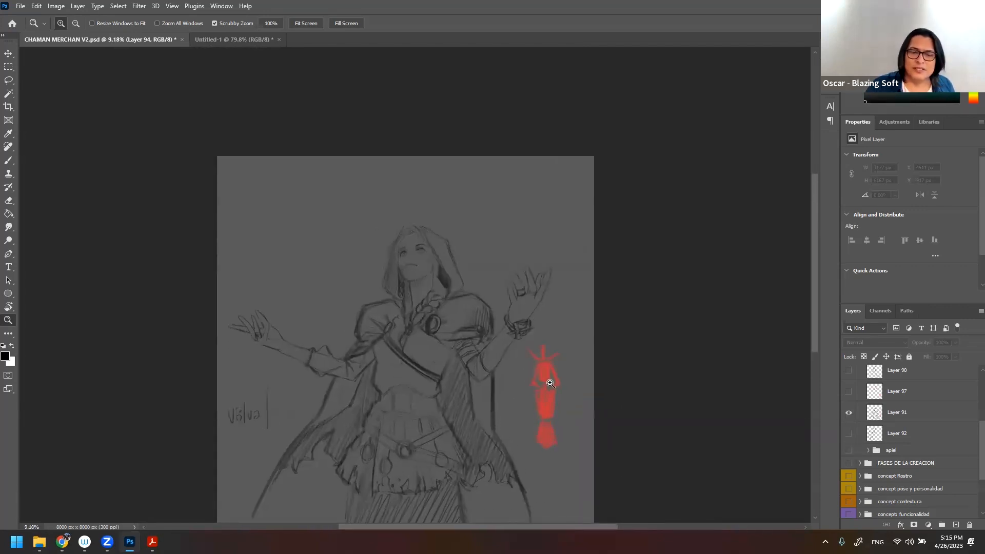
# - Hide Layer 91, check the red figure doodles on Layer 97, and delete Layer 97
pyautogui.click(849, 412)
pyautogui.click(849, 391)
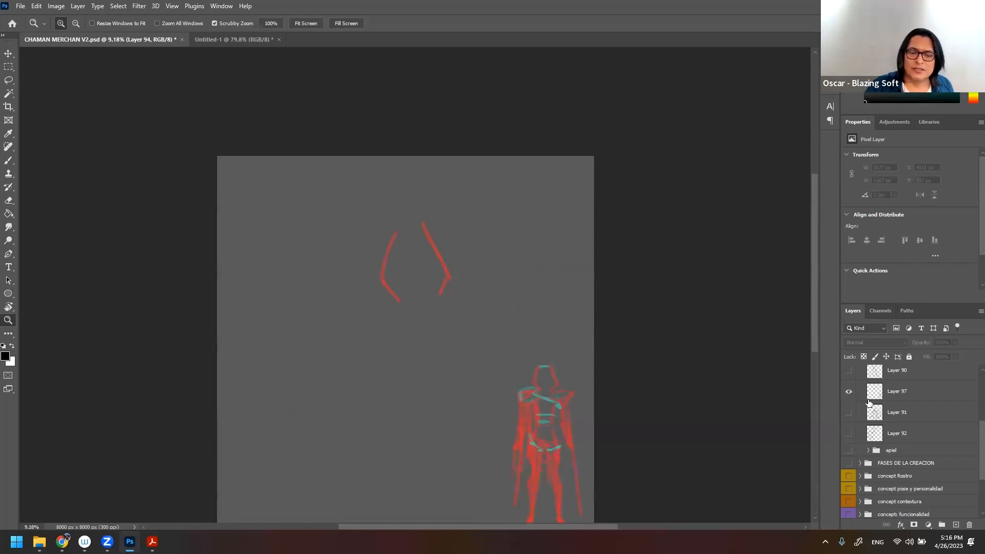
pyautogui.click(852, 394)
pyautogui.click(852, 394)
pyautogui.click(938, 399)
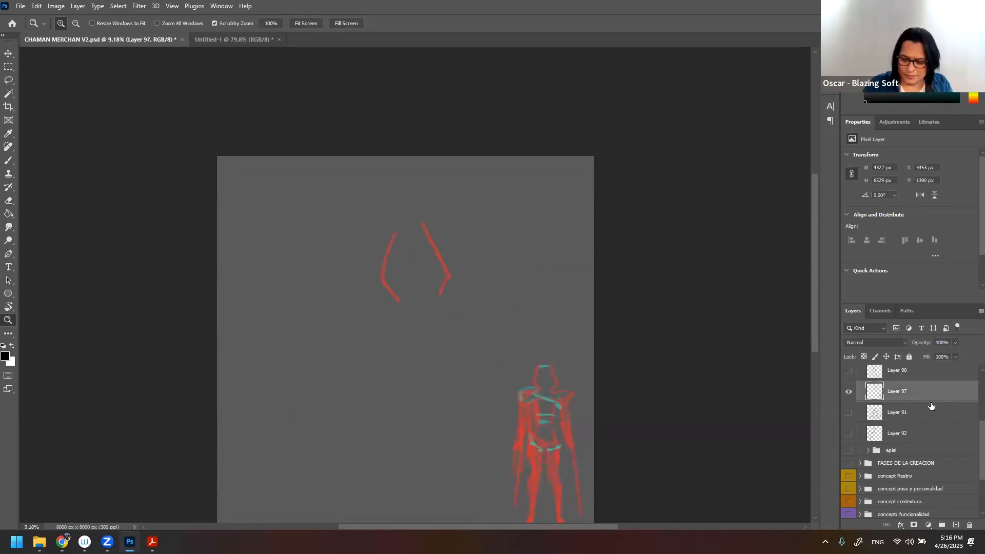
pyautogui.press('Delete')
# - Show and select Layer 90 to view its faint hooded, antlered figure sketch
pyautogui.click(848, 372)
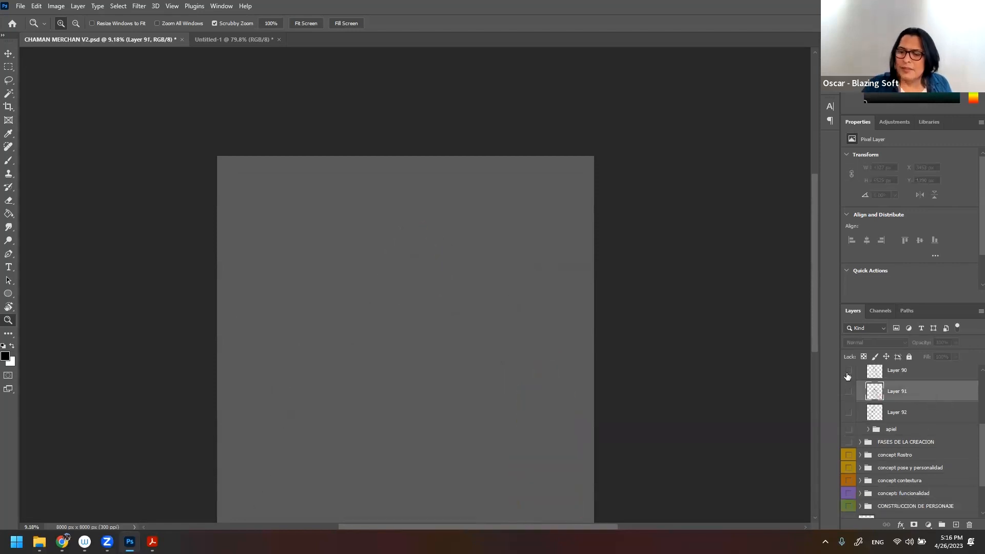
pyautogui.click(913, 374)
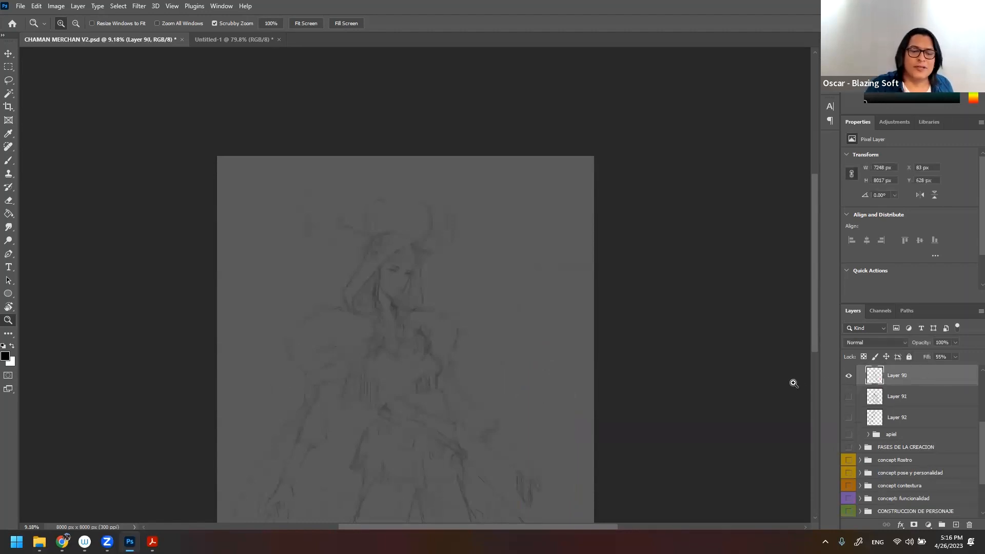
pyautogui.moveTo(503, 404); pyautogui.dragTo(553, 324)
pyautogui.scroll(1, 544, 323)
pyautogui.scroll(-1, 544, 324)
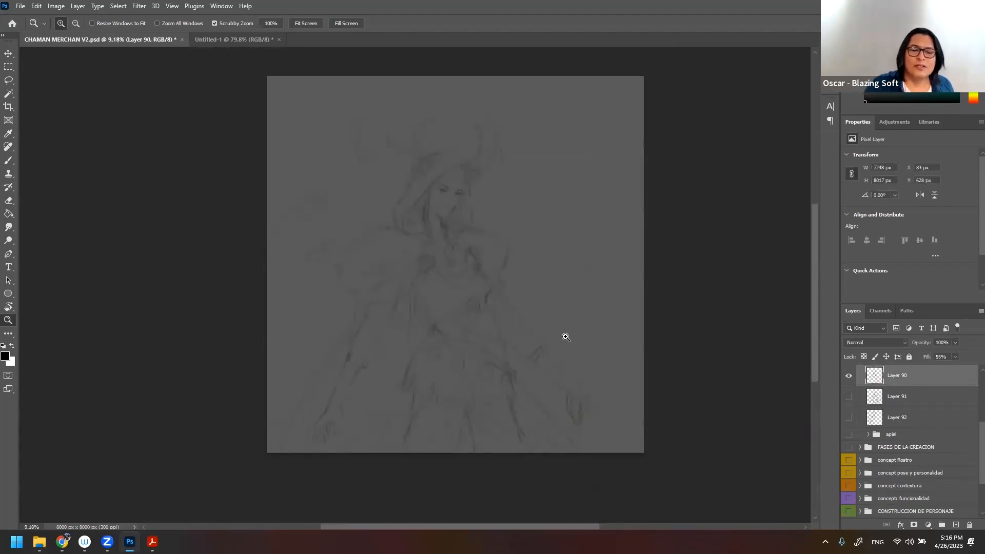
# - Hide Layer 90, show and select Layer 89, and examine its antlered shaman sketch with the staff
pyautogui.click(850, 377)
pyautogui.scroll(3, 973, 431)
pyautogui.click(849, 410)
pyautogui.click(926, 409)
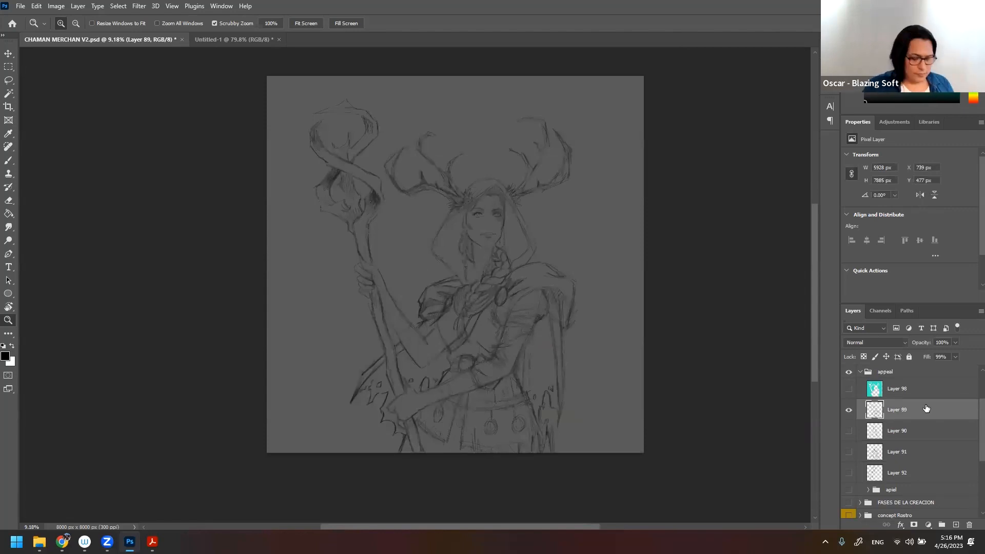
pyautogui.moveTo(489, 211)
pyautogui.mouseDown()
pyautogui.moveTo(501, 205)
pyautogui.moveTo(513, 224)
pyautogui.mouseUp()
pyautogui.moveTo(511, 227)
pyautogui.mouseDown()
pyautogui.moveTo(462, 254)
pyautogui.moveTo(438, 254)
pyautogui.mouseUp()
pyautogui.moveTo(496, 285); pyautogui.dragTo(473, 262)
pyautogui.moveTo(483, 310); pyautogui.dragTo(490, 308)
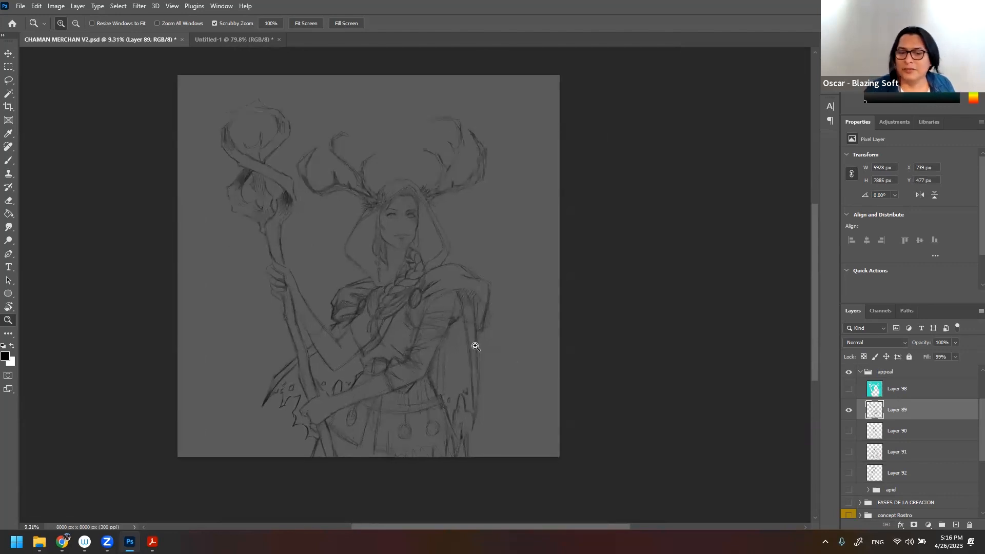
pyautogui.moveTo(422, 230); pyautogui.dragTo(436, 231)
# - Show Layer 98, marquee-select the strip along the canvas's right edge, and set the layer's fill to 100%
pyautogui.click(849, 391)
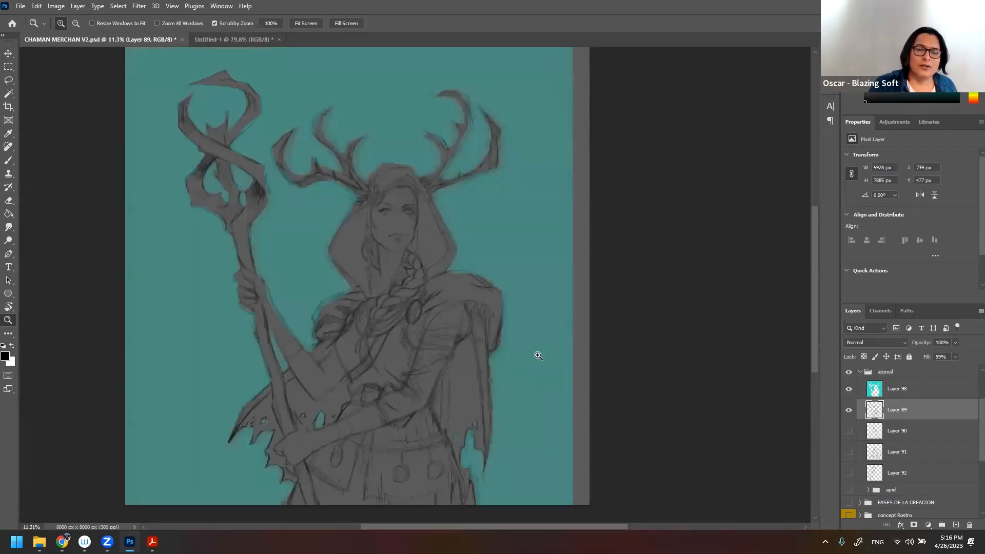
pyautogui.moveTo(538, 356); pyautogui.dragTo(528, 403)
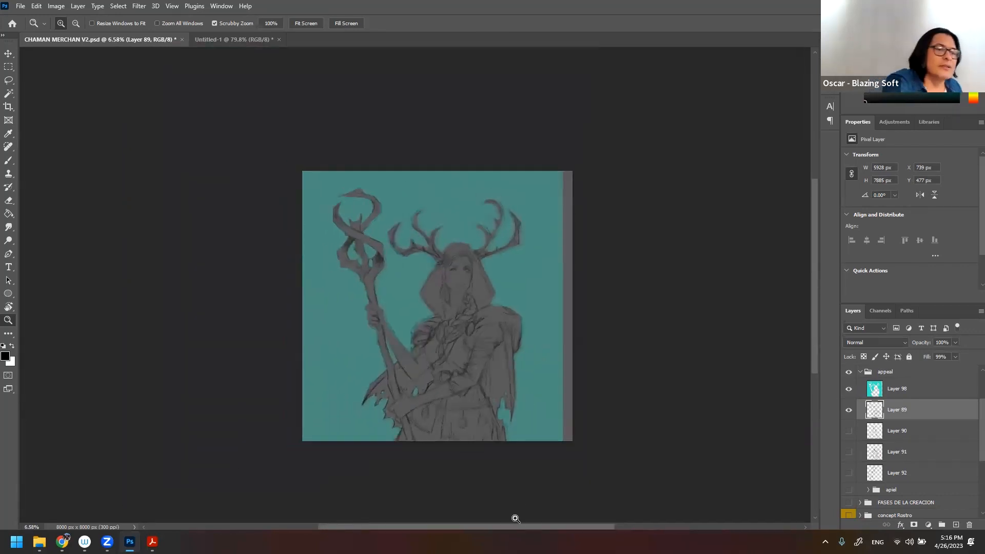
pyautogui.click(8, 66)
pyautogui.moveTo(541, 163); pyautogui.dragTo(607, 458)
pyautogui.click(935, 394)
pyautogui.click(955, 357)
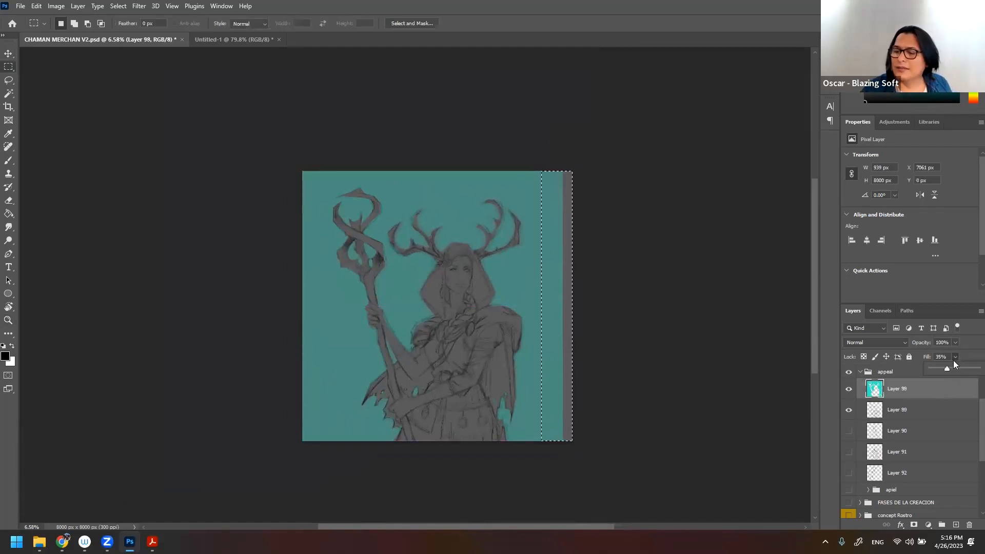
pyautogui.moveTo(947, 369); pyautogui.dragTo(978, 369)
# - Sample the turquoise background colour, fill the selected strip on Layer 98 with it, and deselect
pyautogui.press('i')
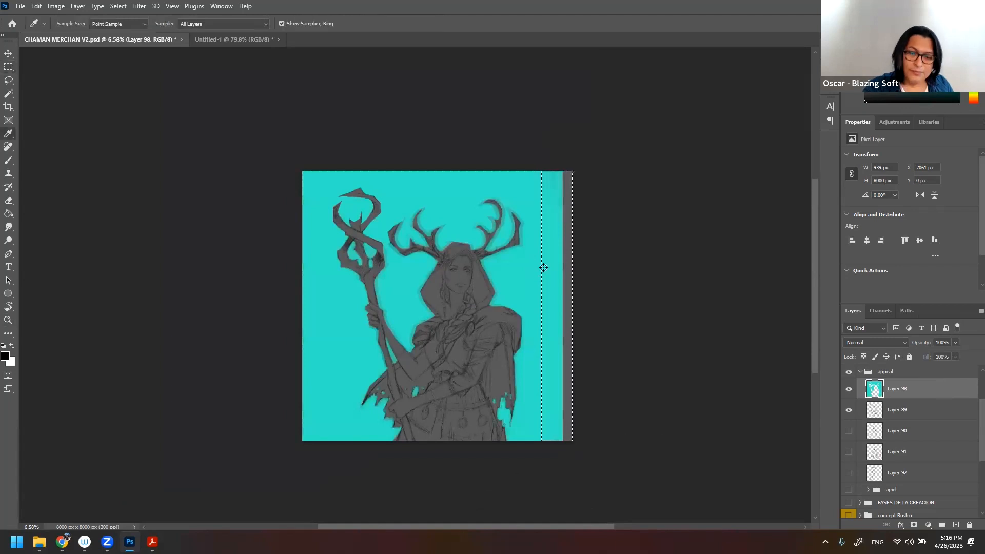
pyautogui.click(556, 257)
pyautogui.press('m')
pyautogui.hotkey('alt', 'BackSpace')
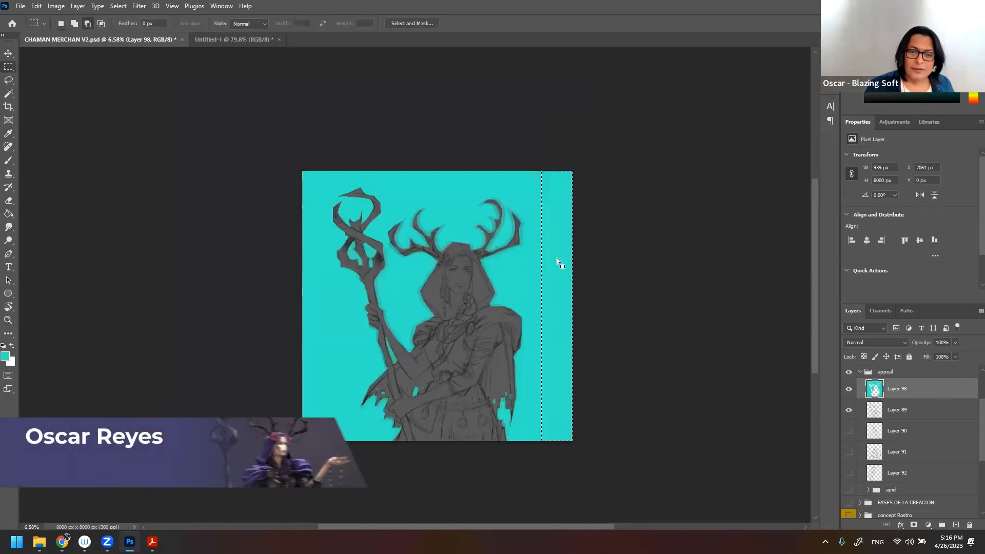
pyautogui.hotkey('ctrl', 'd')
# - Examine the shaman's silhouette against the turquoise background, comparing it with Layer 98 hidden and shown
pyautogui.press('z')
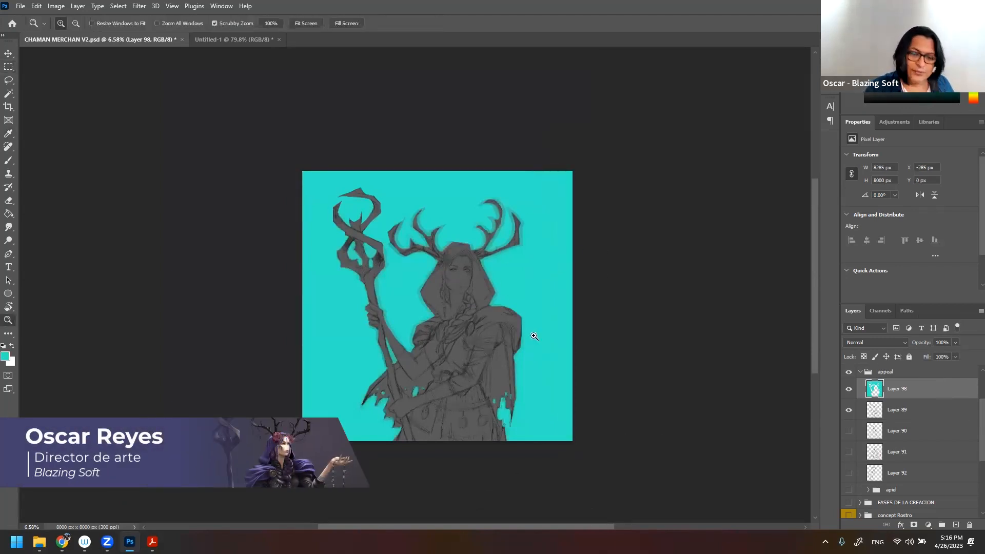
pyautogui.press('m')
pyautogui.press('z')
pyautogui.moveTo(523, 296); pyautogui.dragTo(554, 295)
pyautogui.moveTo(557, 305); pyautogui.dragTo(503, 264)
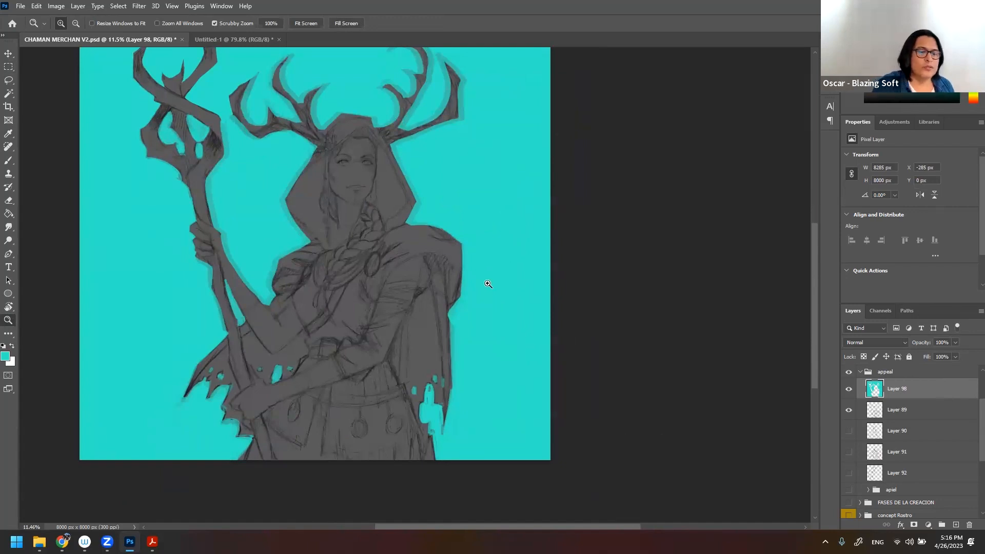
pyautogui.moveTo(440, 296); pyautogui.dragTo(398, 334)
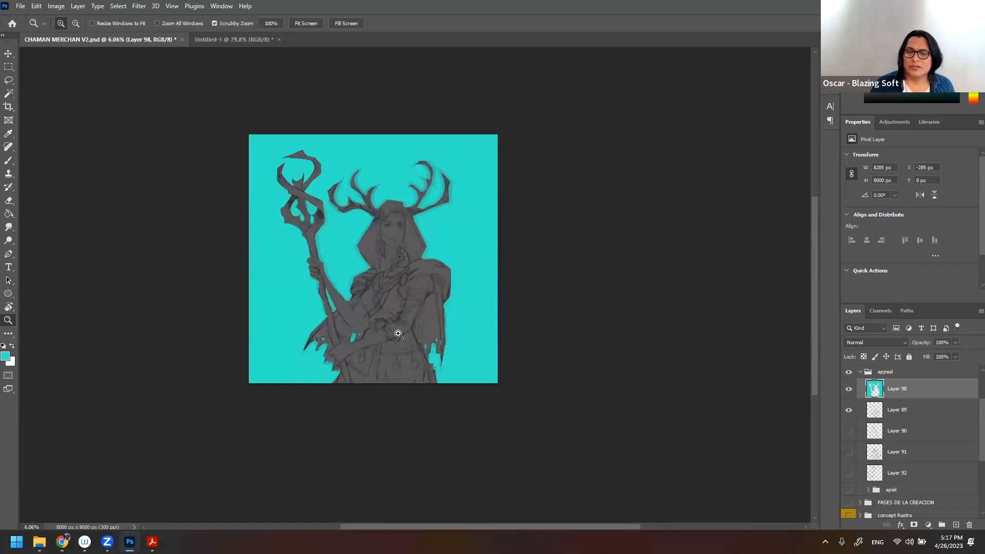
pyautogui.click(848, 389)
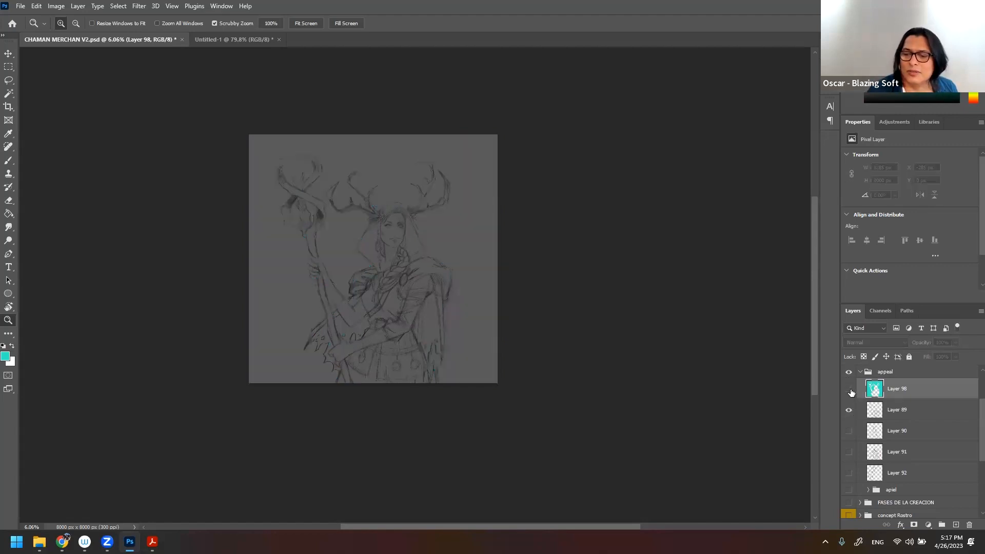
pyautogui.click(849, 390)
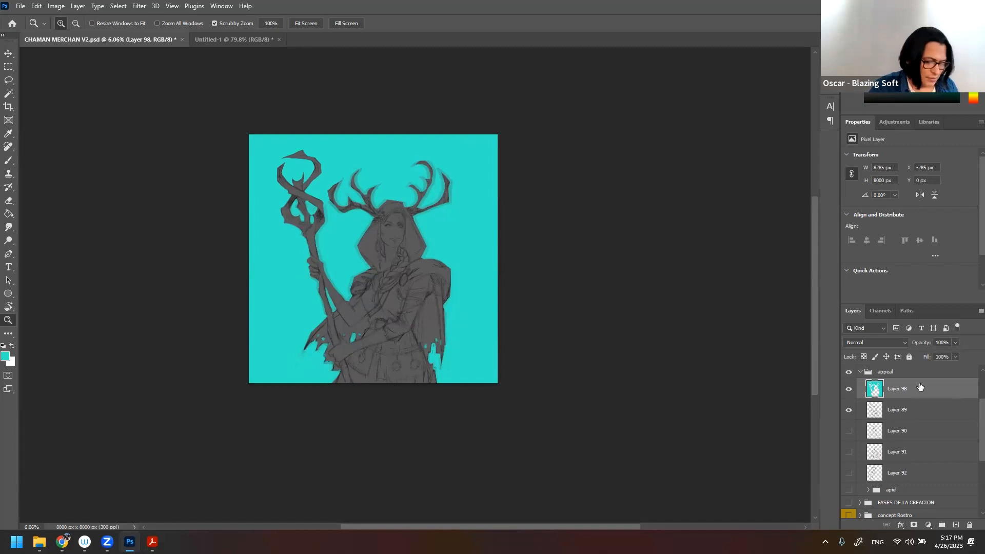
# - Select the figure-shaped empty area of Layer 98 with the Magic Wand and hide that layer
pyautogui.press('w')
pyautogui.click(413, 342)
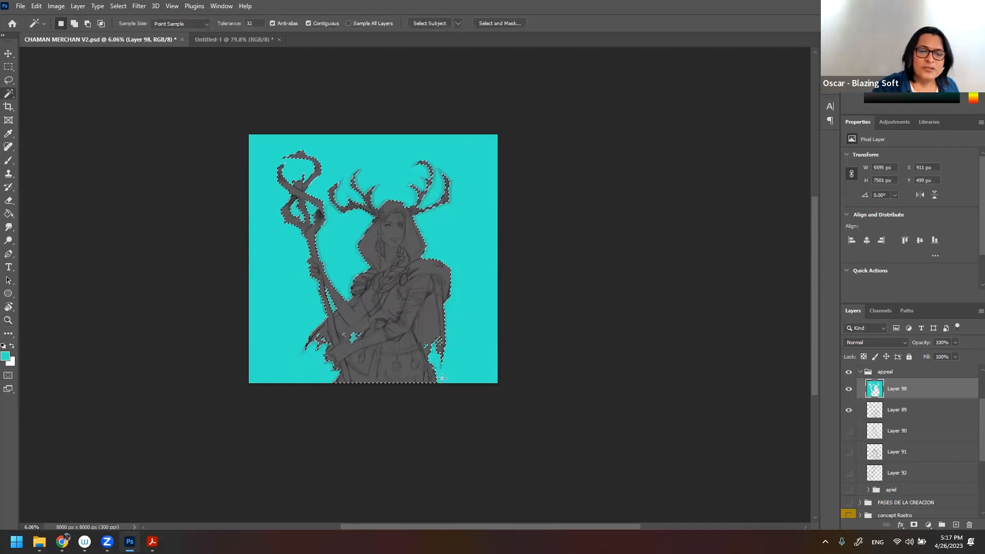
pyautogui.click(849, 391)
# - Add a new layer directly beneath Layer 89, fill the figure selection with turquoise, and deselect
pyautogui.click(915, 434)
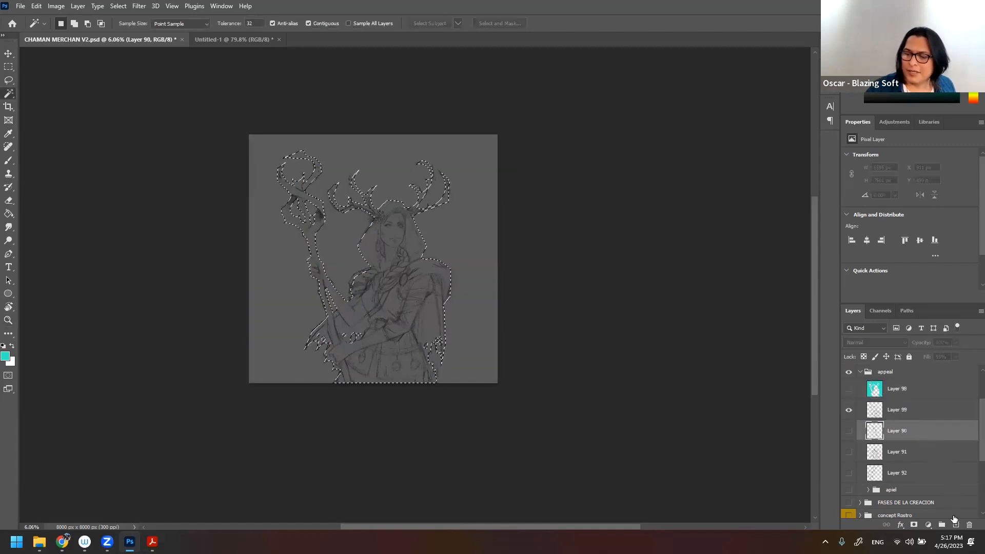
pyautogui.click(956, 525)
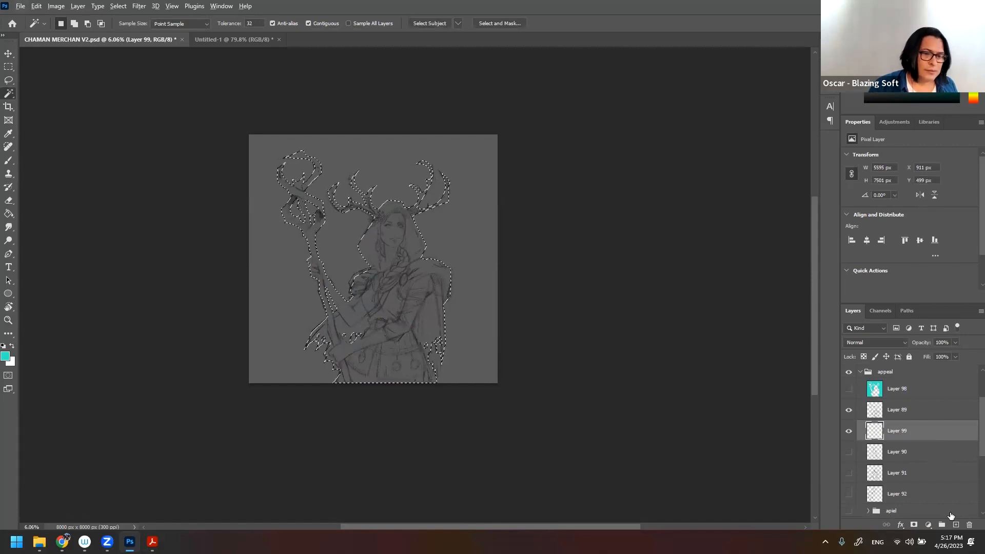
pyautogui.hotkey('alt', 'BackSpace')
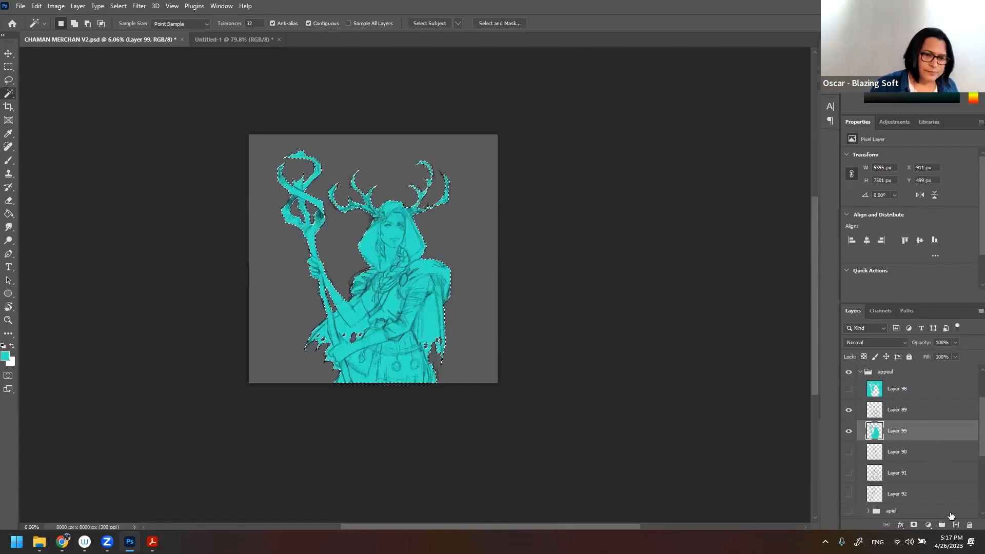
pyautogui.hotkey('ctrl', 'd')
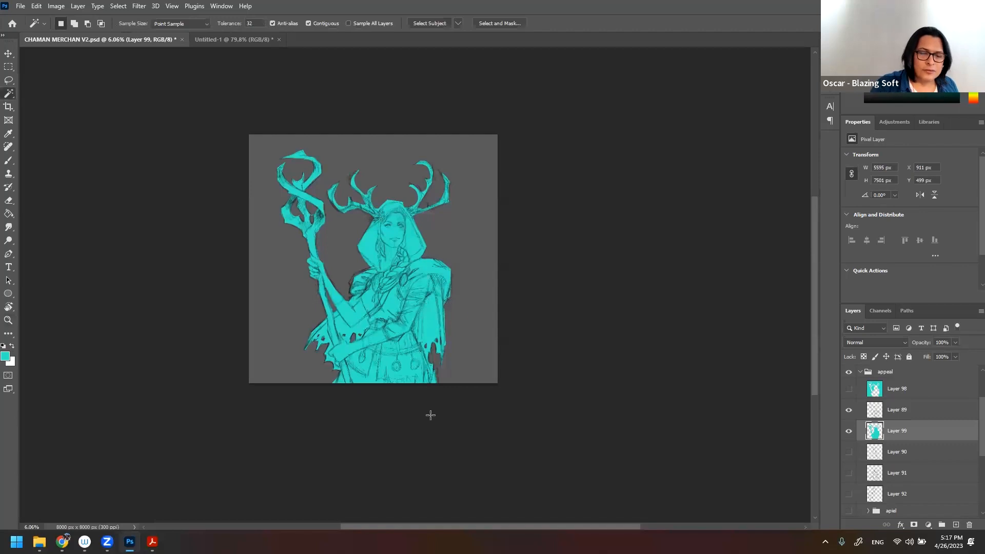
# - Lasso and delete the excess turquoise above the hood so the silhouette follows the sketched outline
pyautogui.press('z')
pyautogui.moveTo(406, 226); pyautogui.dragTo(510, 254)
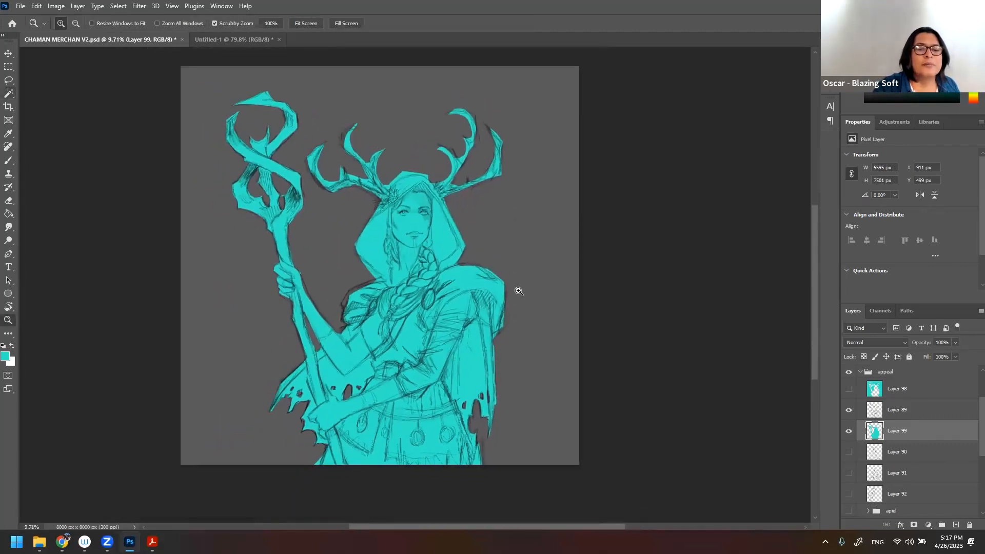
pyautogui.moveTo(518, 291); pyautogui.dragTo(495, 274)
pyautogui.moveTo(367, 145); pyautogui.dragTo(493, 132)
pyautogui.press('l')
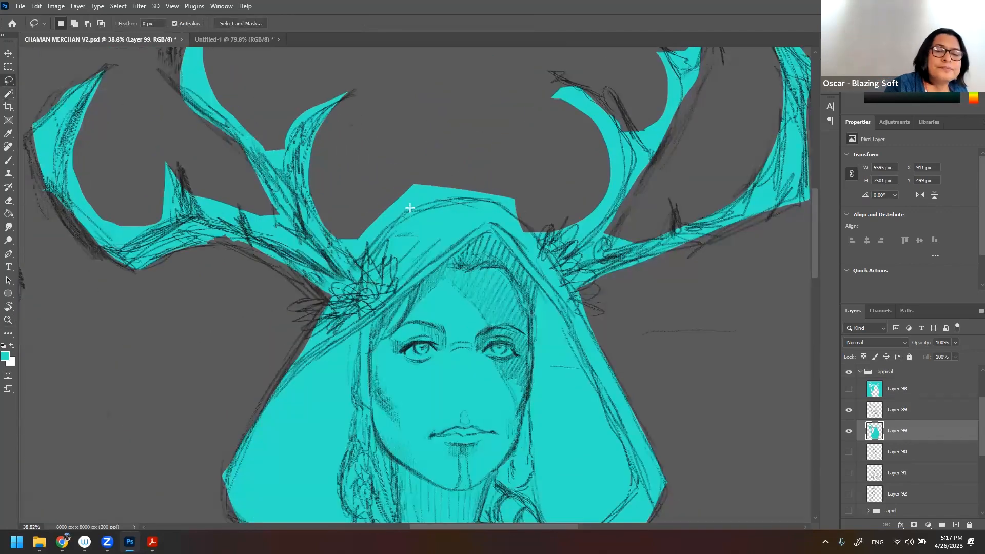
pyautogui.moveTo(353, 255); pyautogui.dragTo(499, 153)
pyautogui.press('Delete')
pyautogui.hotkey('ctrl', 'd')
pyautogui.moveTo(396, 214)
pyautogui.mouseDown()
pyautogui.moveTo(477, 195)
pyautogui.moveTo(522, 220)
pyautogui.moveTo(430, 150)
pyautogui.mouseUp()
pyautogui.press('Delete')
pyautogui.hotkey('ctrl', 'd')
# - Lasso and delete the excess turquoise in the fork between the left antler's branches
pyautogui.moveTo(285, 128)
pyautogui.mouseDown()
pyautogui.moveTo(280, 169)
pyautogui.moveTo(252, 126)
pyautogui.mouseUp()
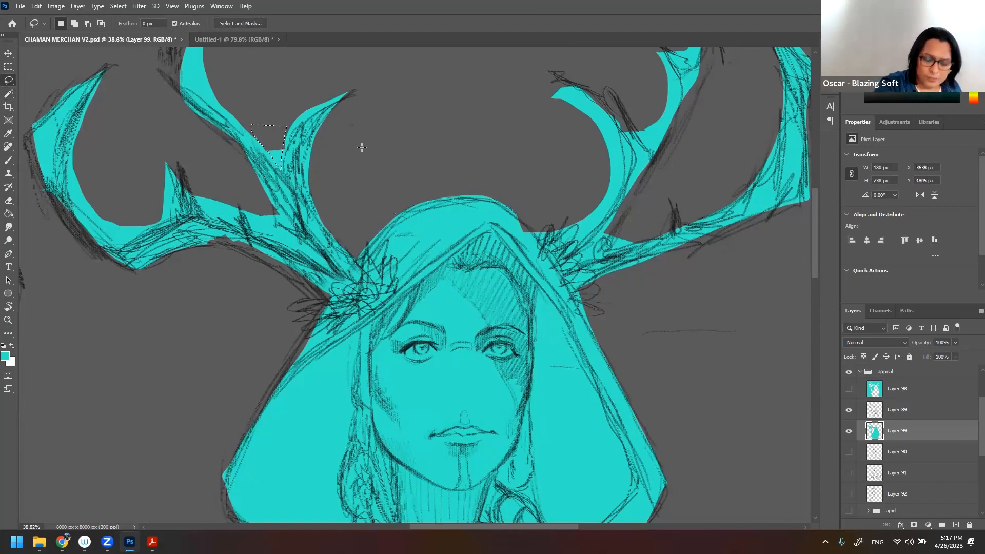
pyautogui.press('Delete')
pyautogui.hotkey('ctrl', 'd')
# - Review the full silhouette, hide the turquoise figure layer, and reduce the Layer 89 sketch's fill to about 30%
pyautogui.press('z')
pyautogui.moveTo(473, 285); pyautogui.dragTo(440, 287)
pyautogui.moveTo(493, 371); pyautogui.dragTo(450, 303)
pyautogui.moveTo(465, 343); pyautogui.dragTo(455, 361)
pyautogui.moveTo(431, 366); pyautogui.dragTo(403, 318)
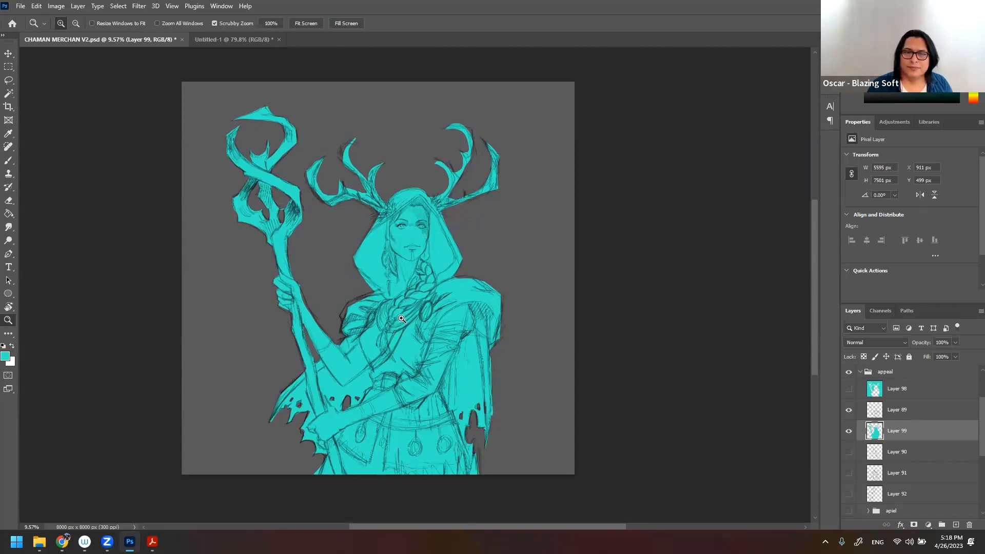
pyautogui.click(849, 430)
pyautogui.click(908, 410)
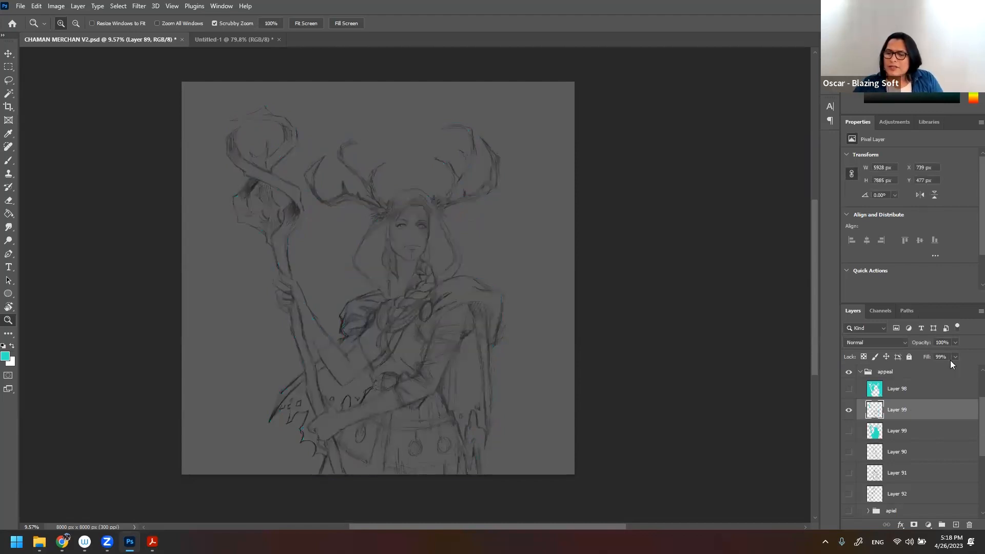
pyautogui.click(955, 357)
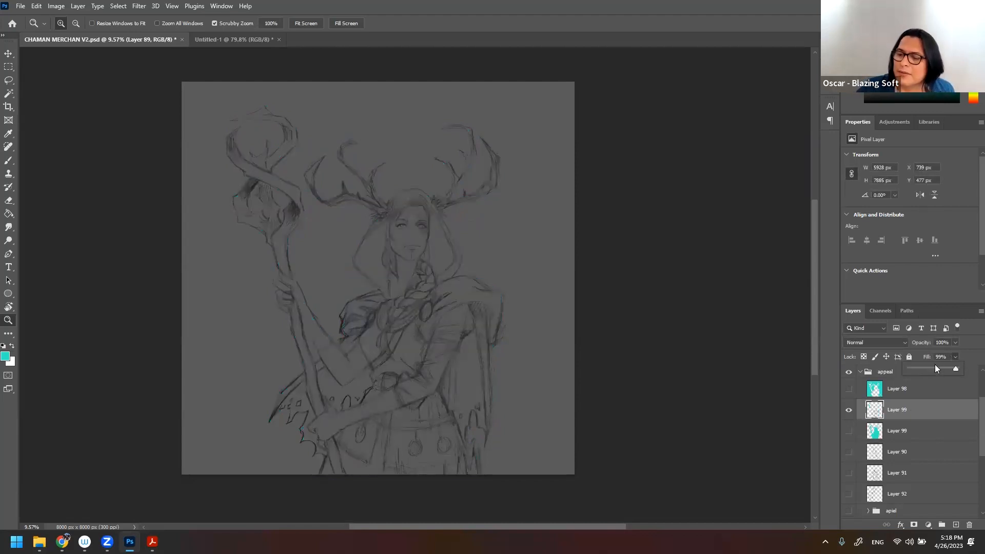
pyautogui.moveTo(931, 367); pyautogui.dragTo(926, 367)
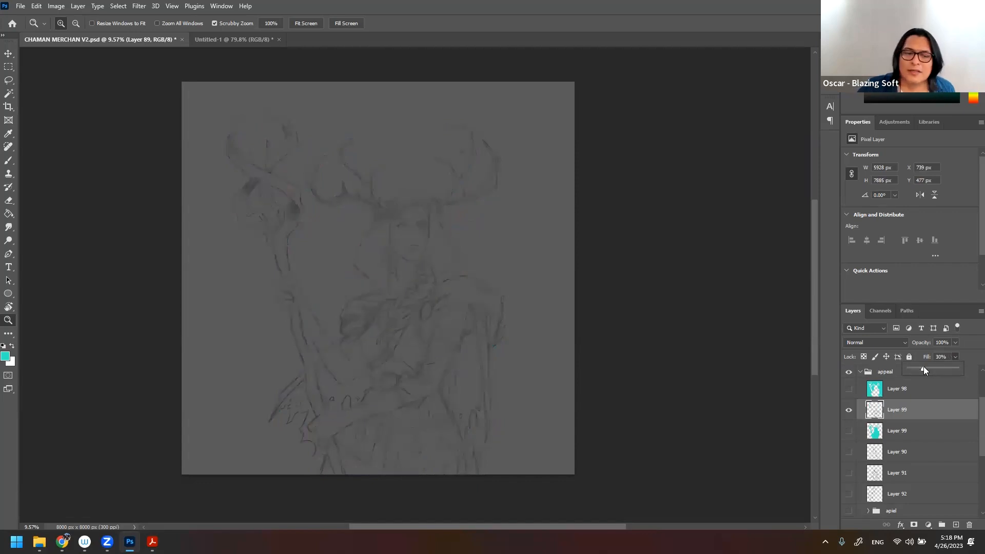
# - Add a new layer above Layer 89 and choose another brush preset for the Brush tool
pyautogui.click(953, 525)
pyautogui.click(955, 525)
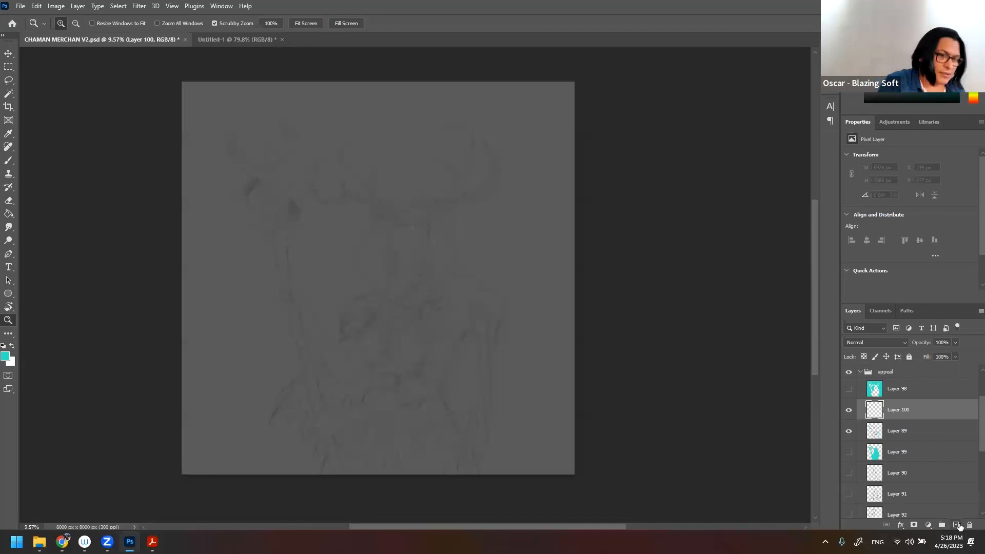
pyautogui.click(8, 162)
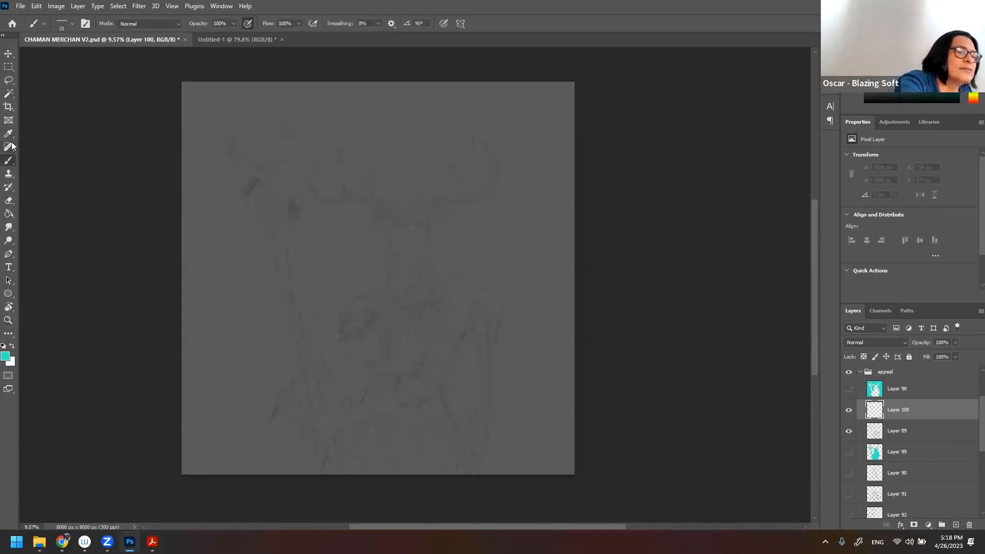
pyautogui.click(72, 24)
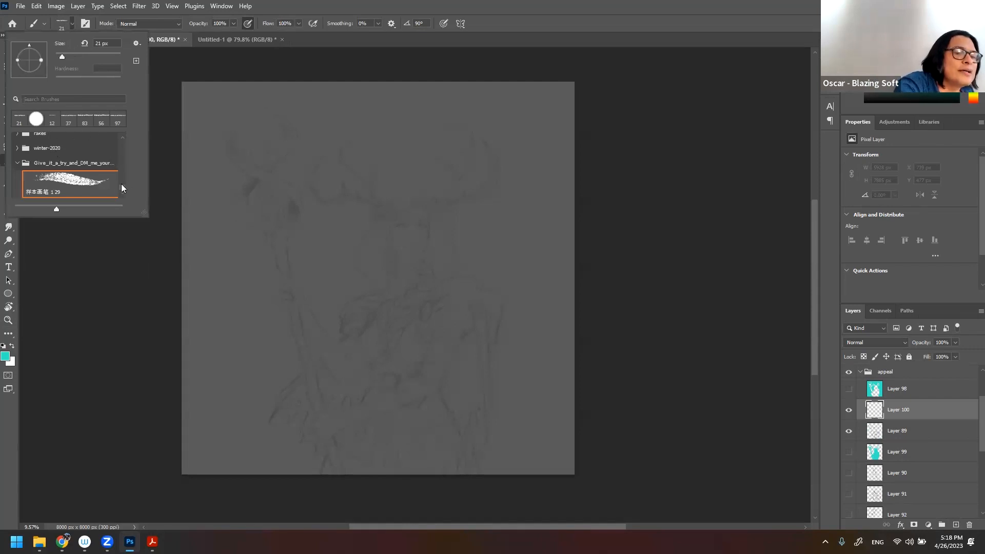
pyautogui.moveTo(121, 184); pyautogui.dragTo(121, 137)
pyautogui.scroll(-2, 121, 148)
pyautogui.click(103, 172)
# - Try the brush with a test stroke, undo it, and set the foreground colour to black
pyautogui.moveTo(429, 122); pyautogui.dragTo(409, 218)
pyautogui.hotkey('ctrl', 'z')
pyautogui.click(5, 356)
pyautogui.moveTo(474, 231); pyautogui.dragTo(465, 259)
pyautogui.click(590, 117)
# - Draw the upper lid, iris and eyelid crease of the face's right-hand eye over the faded sketch on Layer 100
pyautogui.press('z')
pyautogui.moveTo(415, 221)
pyautogui.mouseDown()
pyautogui.moveTo(487, 215)
pyautogui.moveTo(477, 245)
pyautogui.mouseUp()
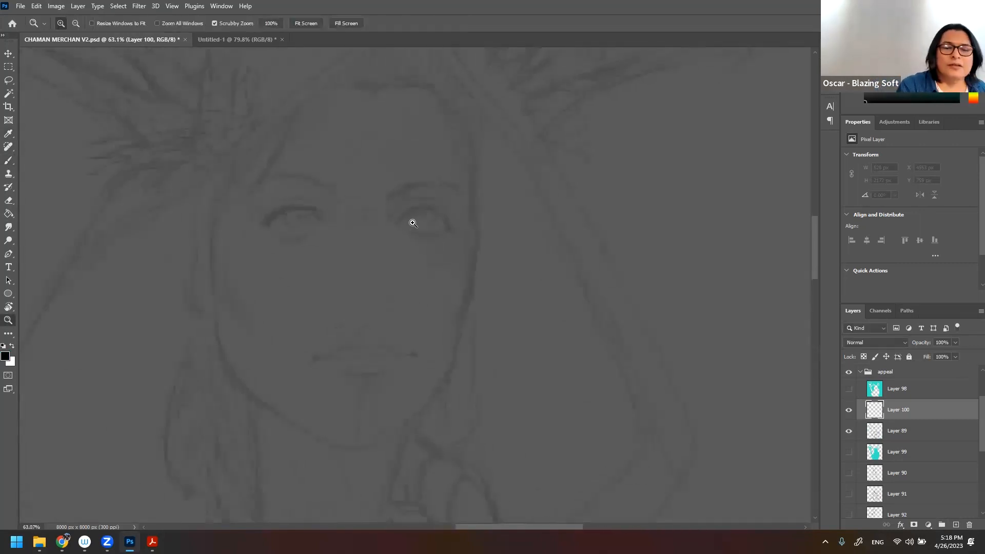
pyautogui.press('b')
pyautogui.moveTo(396, 224); pyautogui.dragTo(413, 209)
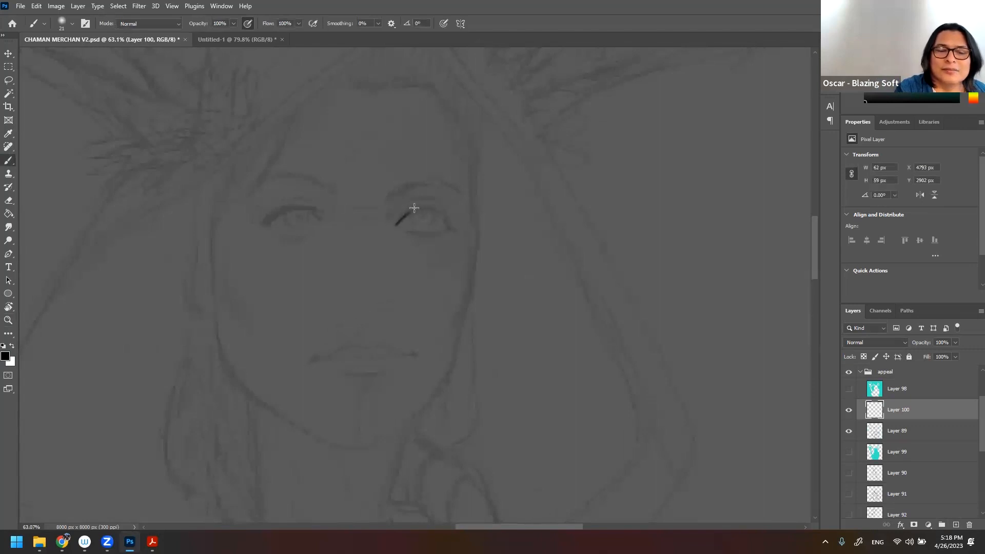
pyautogui.moveTo(403, 213); pyautogui.dragTo(441, 218)
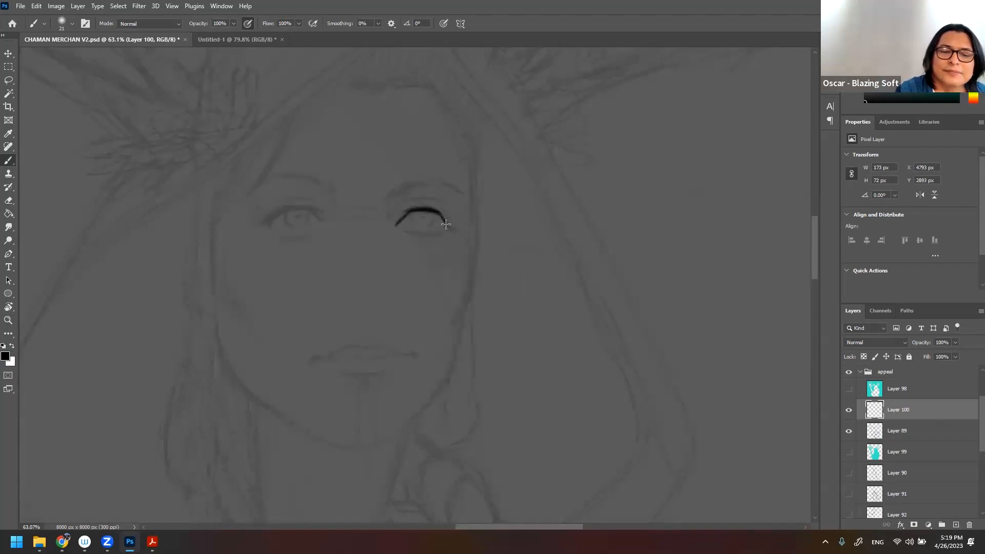
pyautogui.moveTo(397, 222); pyautogui.dragTo(394, 225)
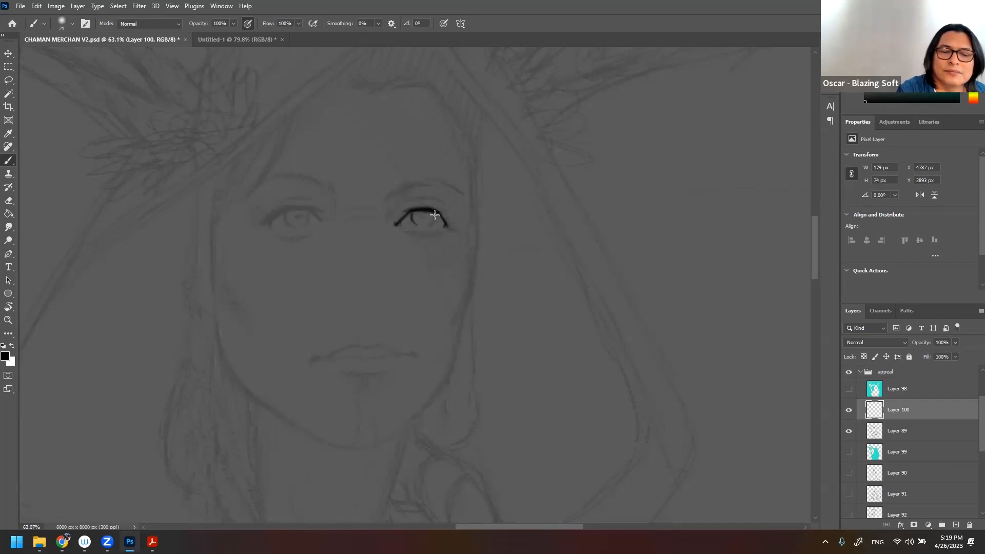
pyautogui.moveTo(403, 207)
pyautogui.mouseDown()
pyautogui.moveTo(451, 200)
pyautogui.moveTo(506, 214)
pyautogui.moveTo(493, 207)
pyautogui.moveTo(451, 233)
pyautogui.mouseUp()
# - Undo the last crease stroke and redraw the eyelid crease above the right-hand eye
pyautogui.press('z')
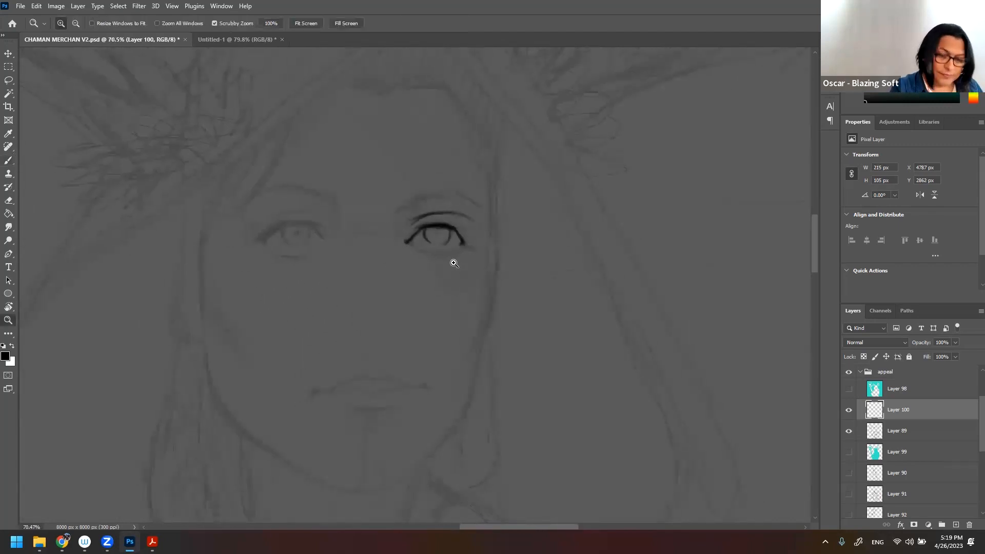
pyautogui.hotkey('ctrl', 'z')
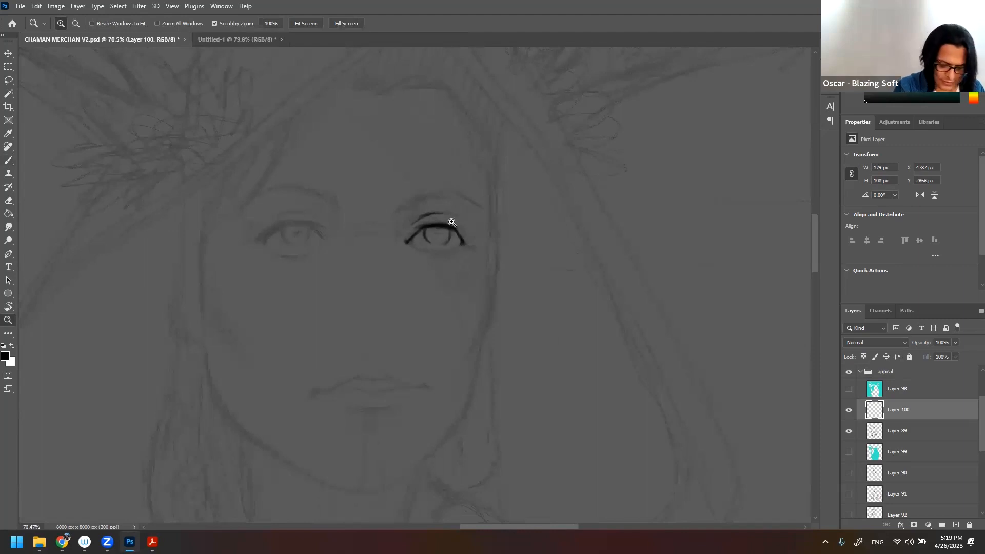
pyautogui.press('b')
pyautogui.moveTo(408, 224); pyautogui.dragTo(491, 247)
pyautogui.hotkey('ctrl', 'z')
pyautogui.moveTo(415, 218)
pyautogui.mouseDown()
pyautogui.moveTo(456, 220)
pyautogui.moveTo(447, 217)
pyautogui.mouseUp()
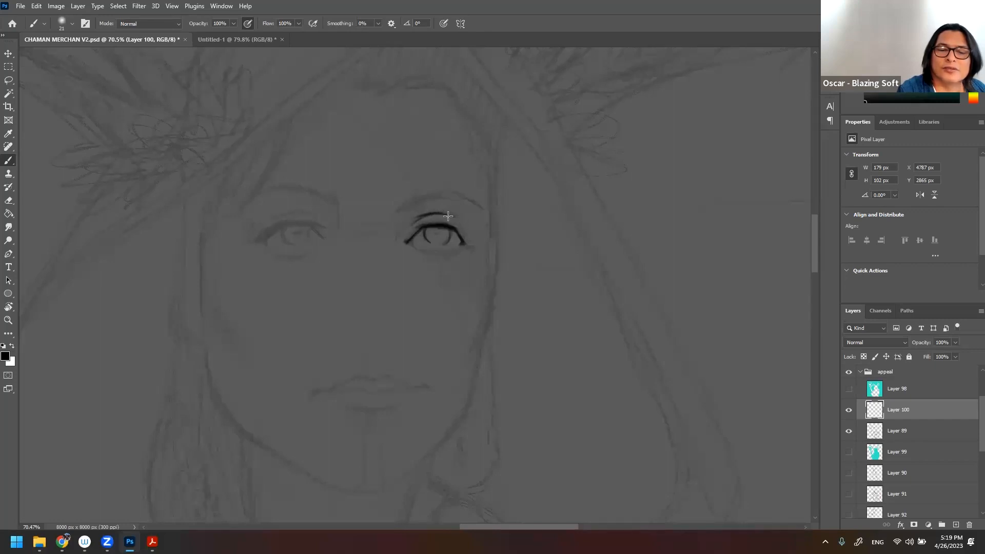
# - Draw the eyebrow, lower lid line and pupil of the right-hand eye
pyautogui.moveTo(394, 214)
pyautogui.mouseDown()
pyautogui.moveTo(435, 194)
pyautogui.moveTo(416, 205)
pyautogui.moveTo(450, 194)
pyautogui.moveTo(431, 201)
pyautogui.moveTo(470, 203)
pyautogui.moveTo(461, 197)
pyautogui.moveTo(477, 208)
pyautogui.moveTo(460, 196)
pyautogui.moveTo(486, 212)
pyautogui.mouseUp()
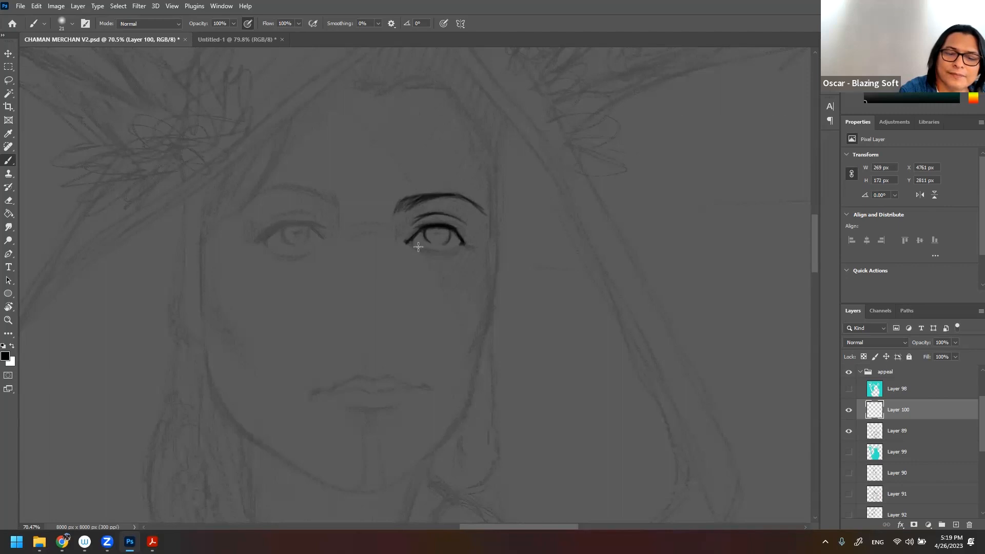
pyautogui.moveTo(416, 247)
pyautogui.mouseDown()
pyautogui.moveTo(460, 247)
pyautogui.moveTo(456, 252)
pyautogui.mouseUp()
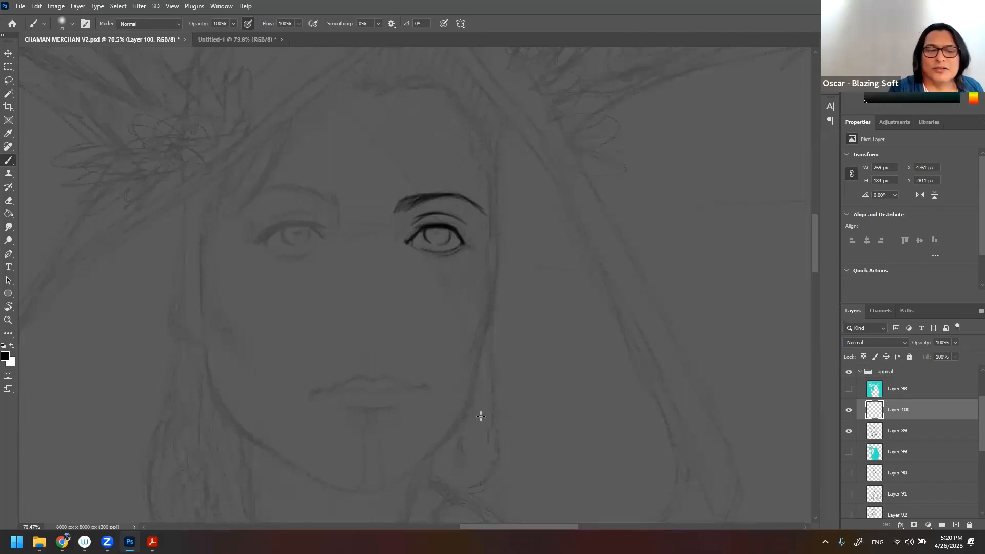
pyautogui.press('z')
pyautogui.moveTo(475, 297)
pyautogui.mouseDown()
pyautogui.moveTo(443, 302)
pyautogui.moveTo(364, 283)
pyautogui.moveTo(385, 251)
pyautogui.mouseUp()
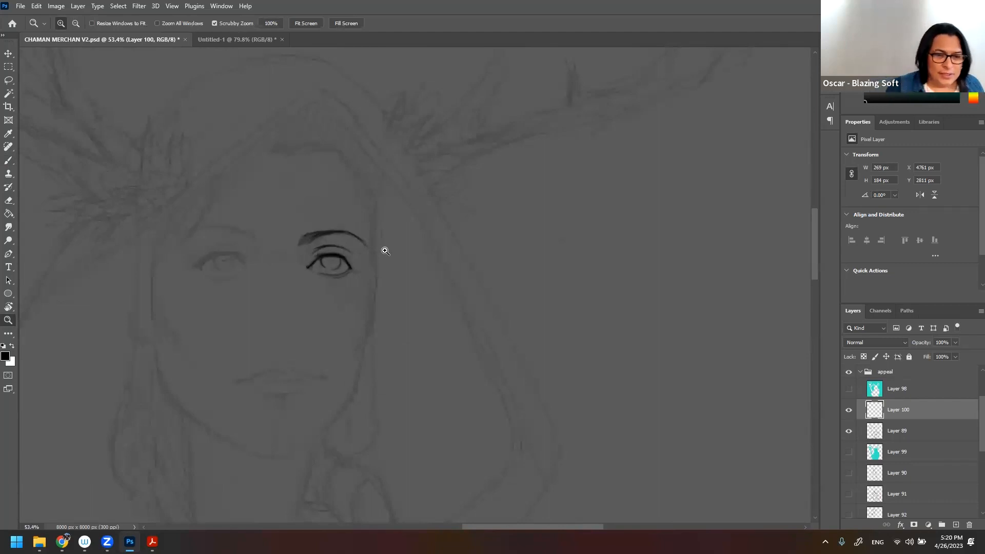
pyautogui.moveTo(343, 272); pyautogui.dragTo(371, 255)
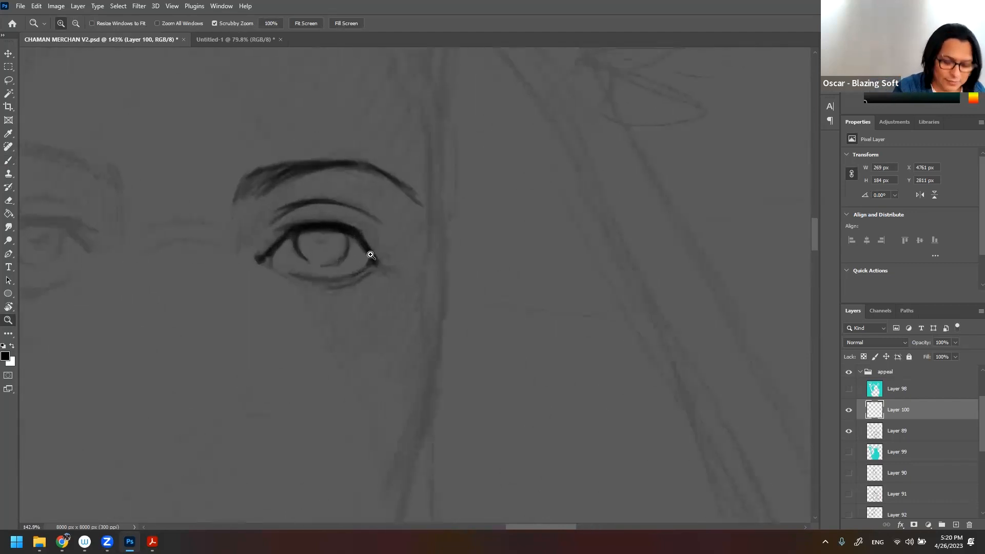
pyautogui.press('b')
pyautogui.moveTo(322, 247); pyautogui.dragTo(323, 245)
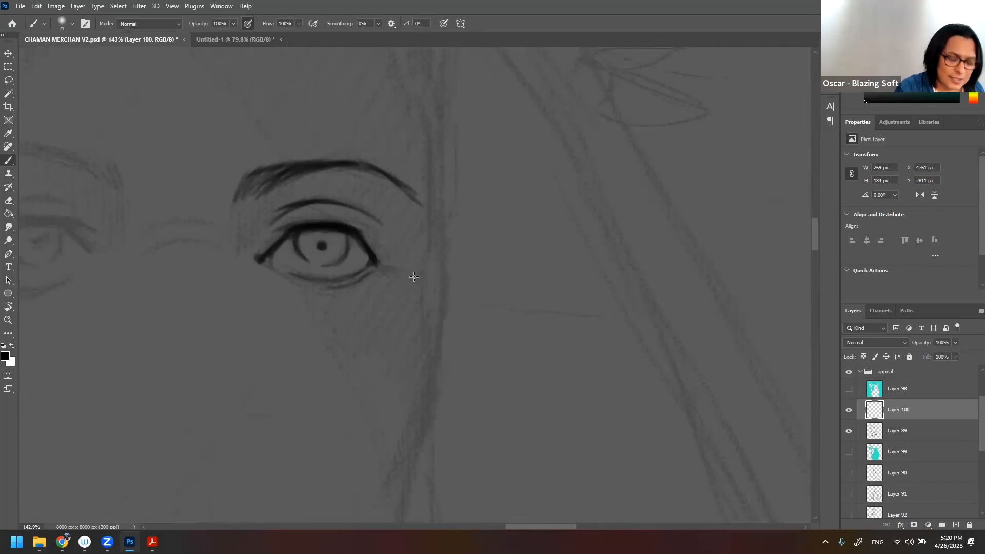
# - Temporarily show the bearded character on Layer 94 and examine how the face and clothing are rendered
pyautogui.press('z')
pyautogui.moveTo(426, 304)
pyautogui.mouseDown()
pyautogui.moveTo(358, 323)
pyautogui.moveTo(401, 304)
pyautogui.moveTo(385, 306)
pyautogui.moveTo(415, 315)
pyautogui.moveTo(297, 308)
pyautogui.mouseUp()
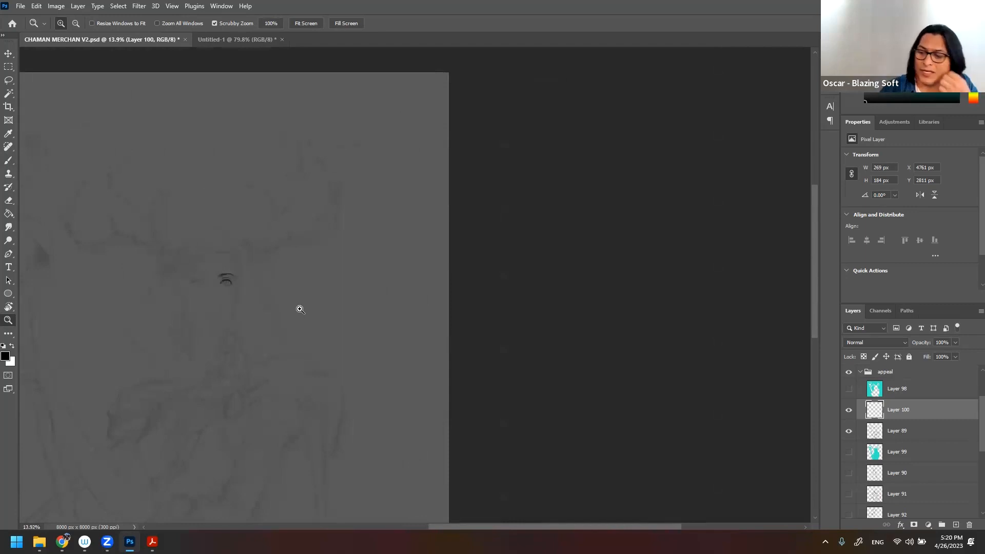
pyautogui.scroll(3, 969, 405)
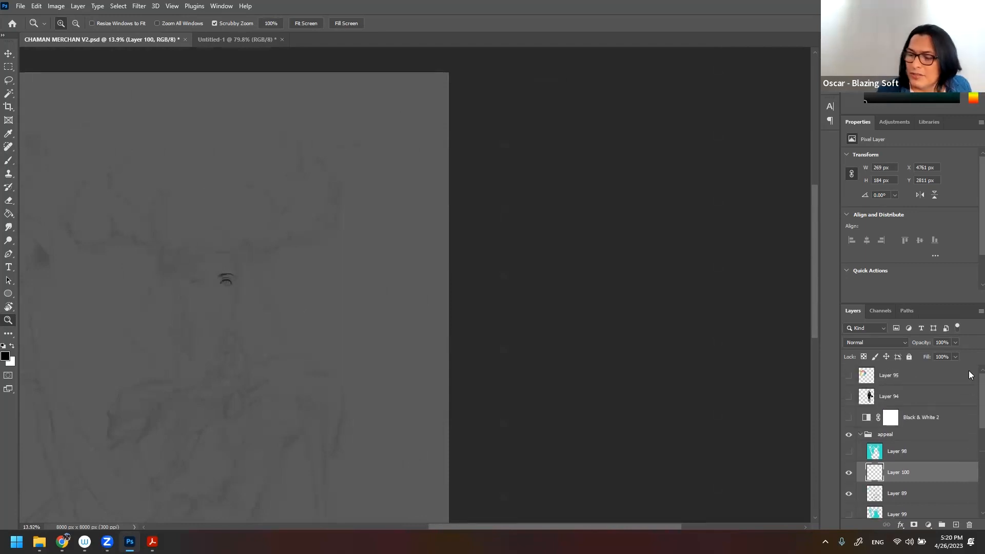
pyautogui.click(846, 395)
pyautogui.moveTo(275, 154)
pyautogui.mouseDown()
pyautogui.moveTo(307, 148)
pyautogui.moveTo(271, 160)
pyautogui.mouseUp()
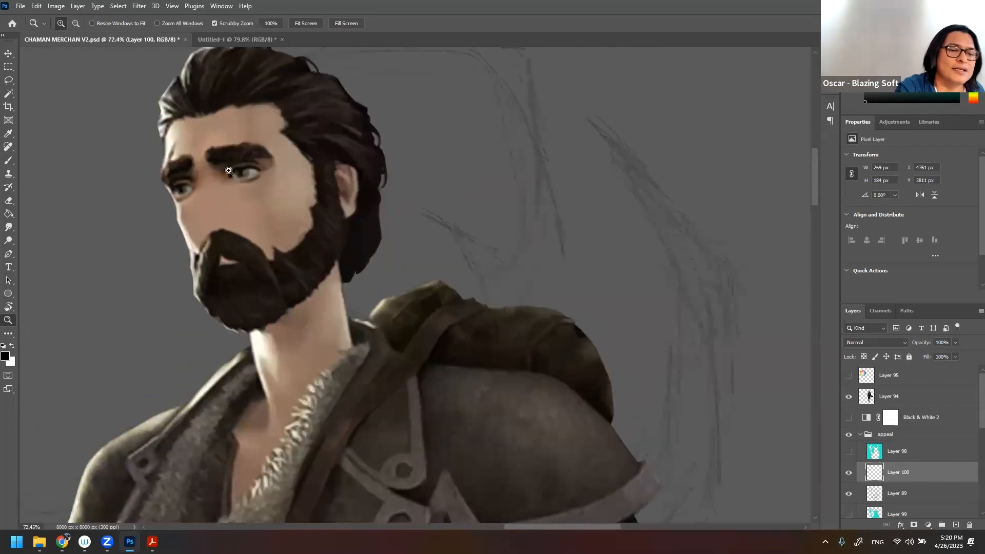
pyautogui.moveTo(339, 283); pyautogui.dragTo(299, 280)
pyautogui.moveTo(404, 349); pyautogui.dragTo(374, 276)
pyautogui.moveTo(397, 317); pyautogui.dragTo(419, 289)
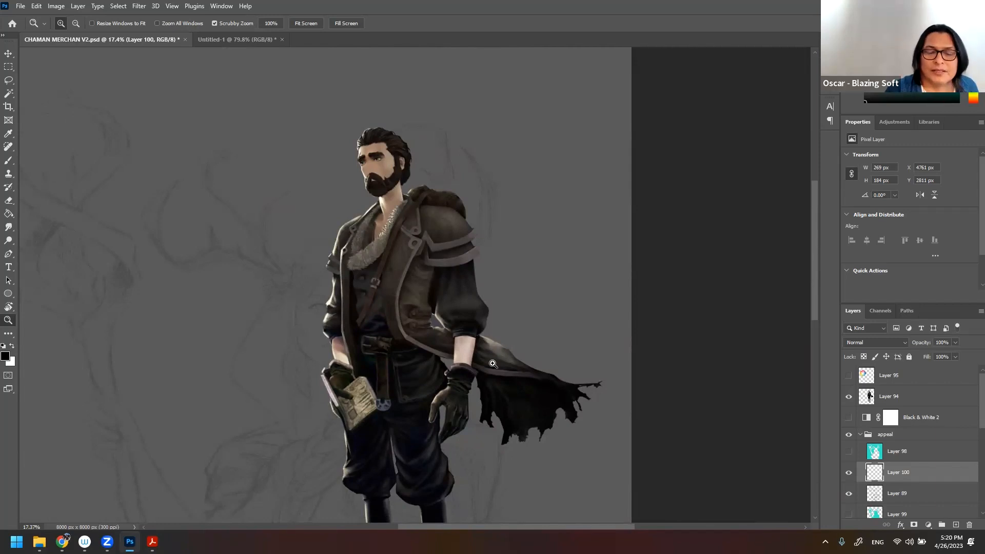
pyautogui.click(849, 396)
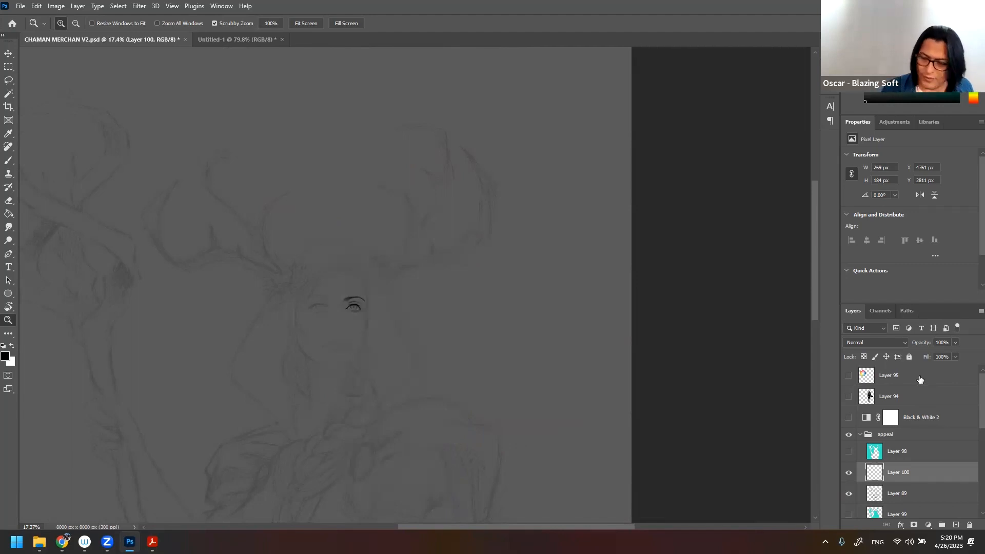
# - Hide the eye drawing on Layer 100 and add a new layer directly above Layer 89
pyautogui.click(848, 473)
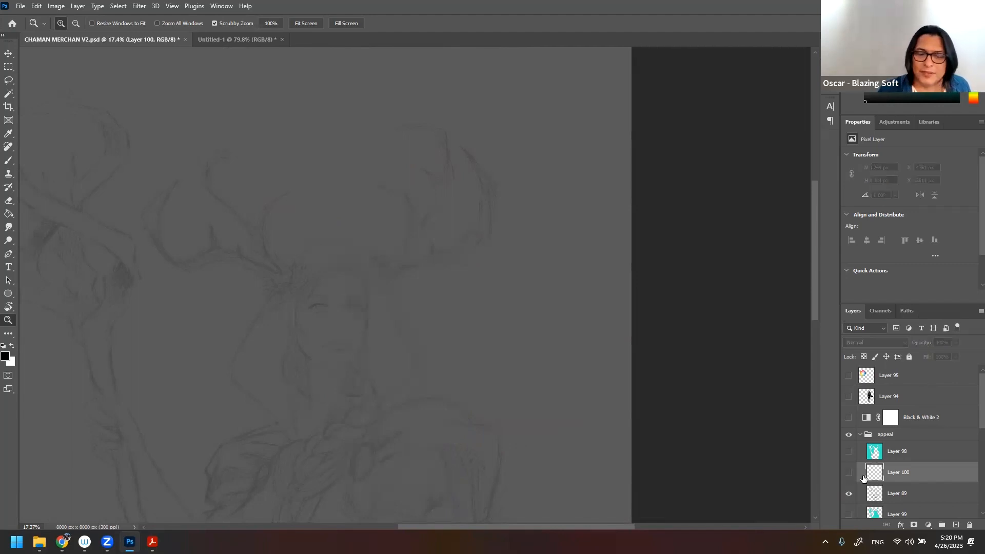
pyautogui.click(932, 499)
pyautogui.click(956, 525)
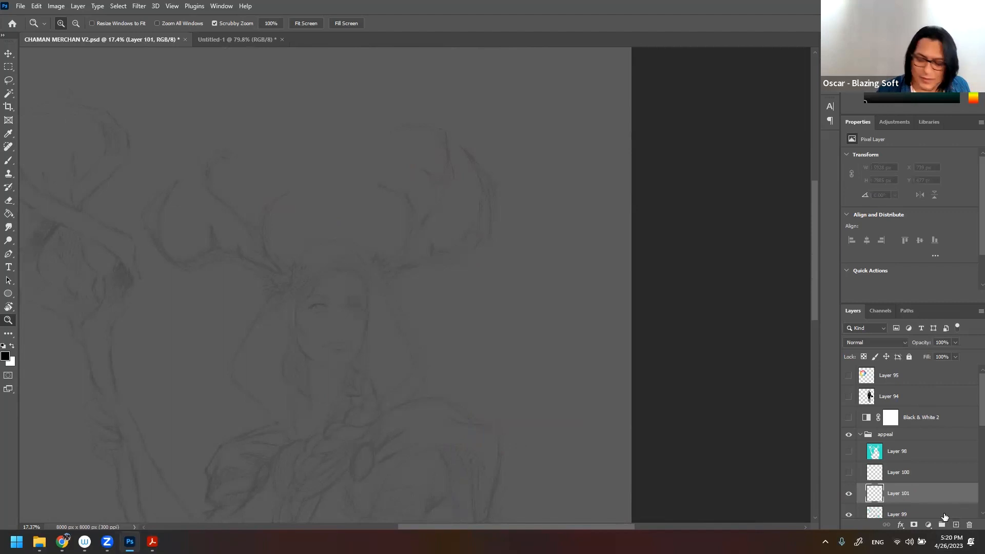
# - Draw the face outline on the new layer, tracing both cheeks and the jaw down to the chin
pyautogui.moveTo(381, 345); pyautogui.dragTo(422, 311)
pyautogui.moveTo(423, 311); pyautogui.dragTo(371, 312)
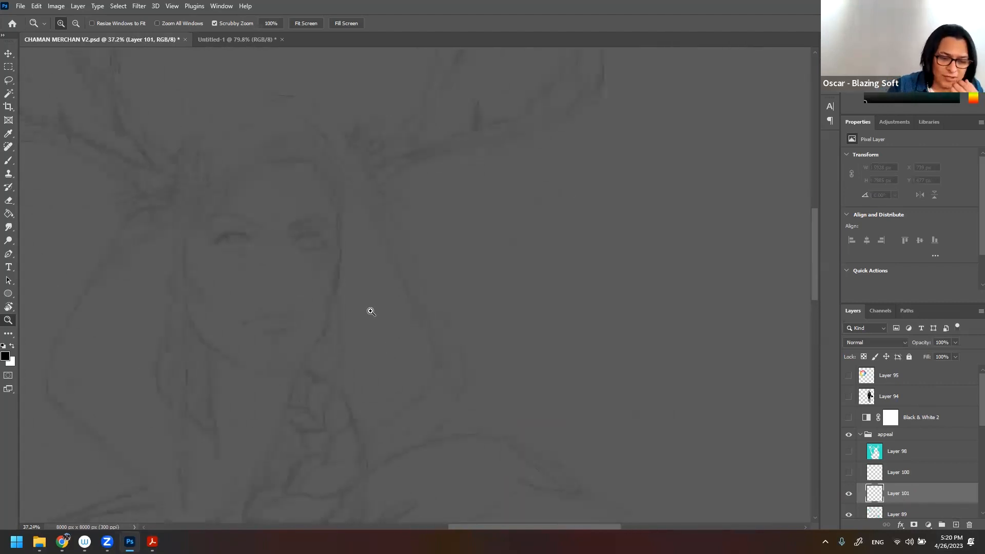
pyautogui.press('b')
pyautogui.moveTo(186, 229); pyautogui.dragTo(186, 291)
pyautogui.moveTo(184, 247)
pyautogui.mouseDown()
pyautogui.moveTo(189, 318)
pyautogui.moveTo(188, 266)
pyautogui.mouseUp()
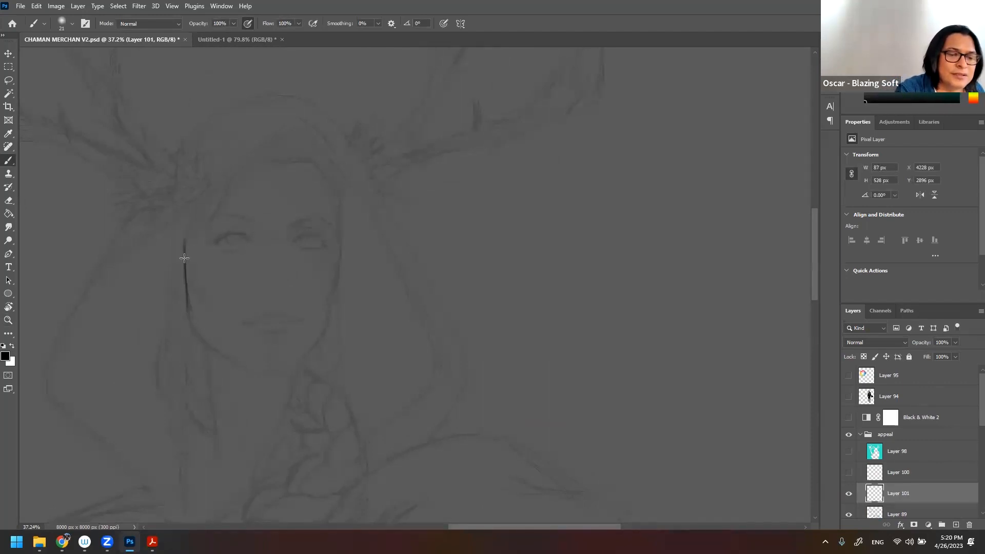
pyautogui.moveTo(184, 258); pyautogui.dragTo(215, 350)
pyautogui.moveTo(185, 295)
pyautogui.mouseDown()
pyautogui.moveTo(229, 359)
pyautogui.moveTo(203, 334)
pyautogui.moveTo(252, 371)
pyautogui.moveTo(244, 367)
pyautogui.moveTo(273, 352)
pyautogui.moveTo(253, 373)
pyautogui.moveTo(272, 371)
pyautogui.moveTo(251, 367)
pyautogui.moveTo(284, 365)
pyautogui.moveTo(273, 374)
pyautogui.moveTo(324, 329)
pyautogui.moveTo(338, 257)
pyautogui.mouseUp()
pyautogui.moveTo(336, 300); pyautogui.dragTo(339, 212)
pyautogui.moveTo(337, 253); pyautogui.dragTo(339, 198)
pyautogui.moveTo(182, 208)
pyautogui.mouseDown()
pyautogui.moveTo(185, 288)
pyautogui.moveTo(200, 334)
pyautogui.moveTo(230, 359)
pyautogui.mouseUp()
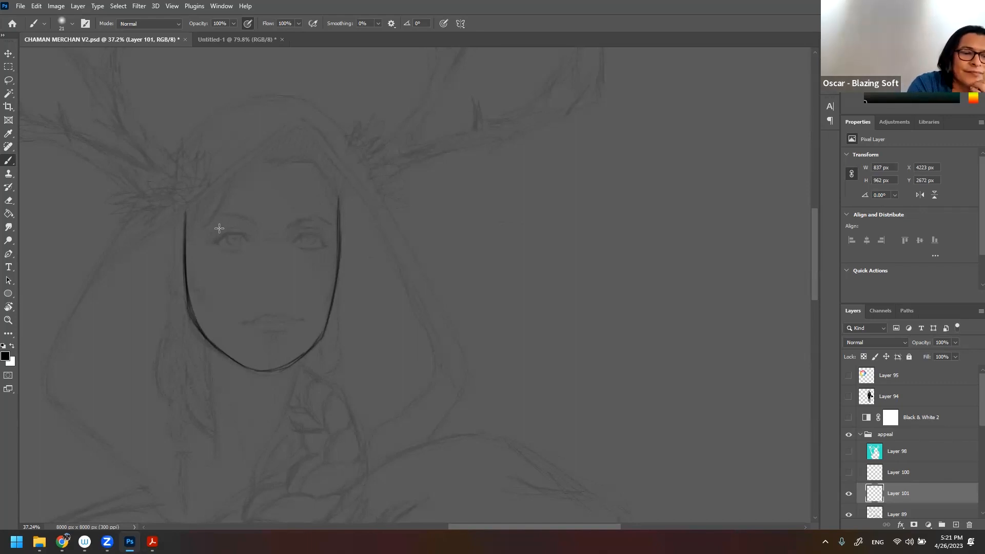
# - Draw simplified upper lids and irises for both eyes, plus the mouth line with its lower-lip mark
pyautogui.moveTo(210, 239)
pyautogui.mouseDown()
pyautogui.moveTo(246, 238)
pyautogui.moveTo(212, 238)
pyautogui.mouseUp()
pyautogui.moveTo(293, 232); pyautogui.dragTo(316, 236)
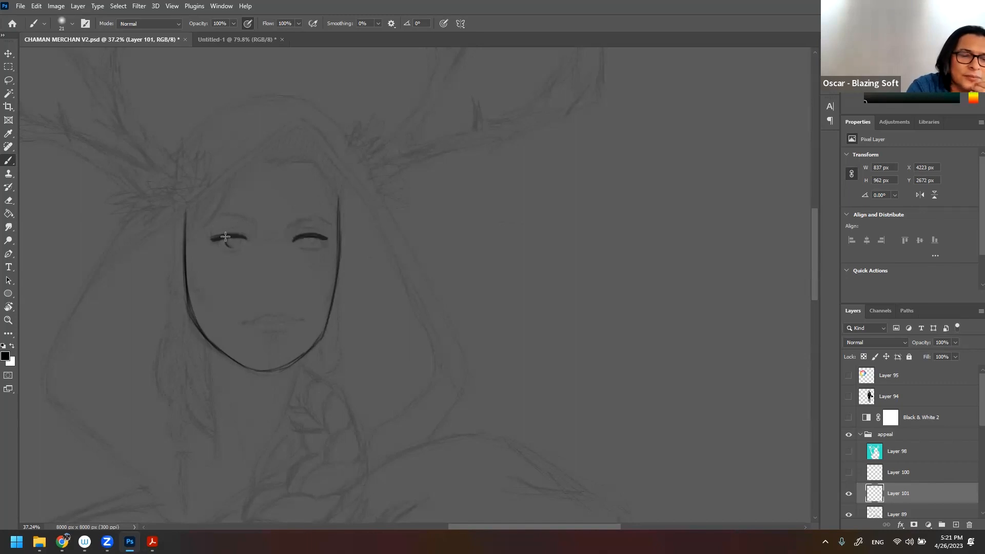
pyautogui.moveTo(239, 247); pyautogui.dragTo(249, 237)
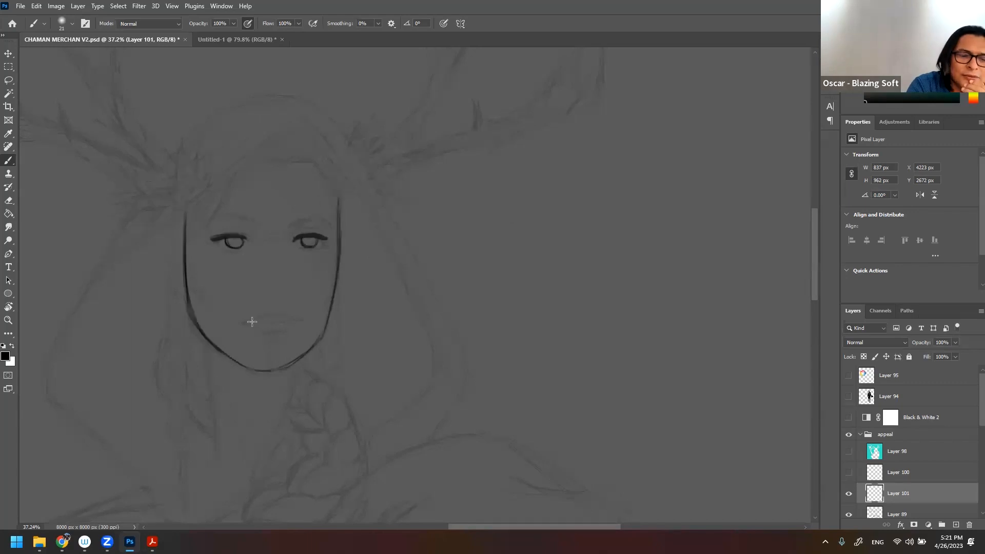
pyautogui.moveTo(246, 322)
pyautogui.mouseDown()
pyautogui.moveTo(299, 322)
pyautogui.moveTo(283, 328)
pyautogui.mouseUp()
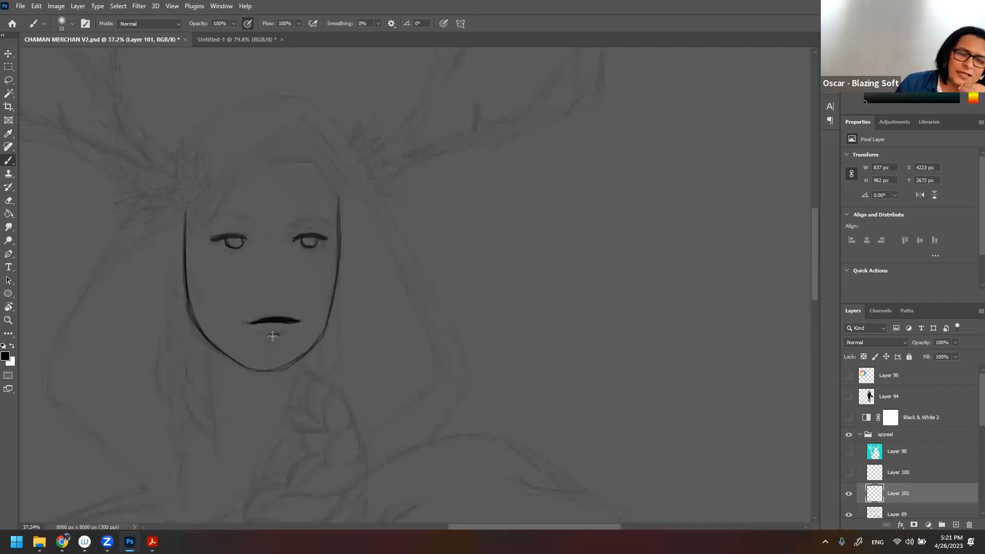
# - Draw the eyebrow above the right-hand eye and trim its edges thinner with the Eraser at 31 px
pyautogui.moveTo(286, 222)
pyautogui.mouseDown()
pyautogui.moveTo(312, 217)
pyautogui.moveTo(331, 225)
pyautogui.moveTo(288, 227)
pyautogui.moveTo(311, 218)
pyautogui.mouseUp()
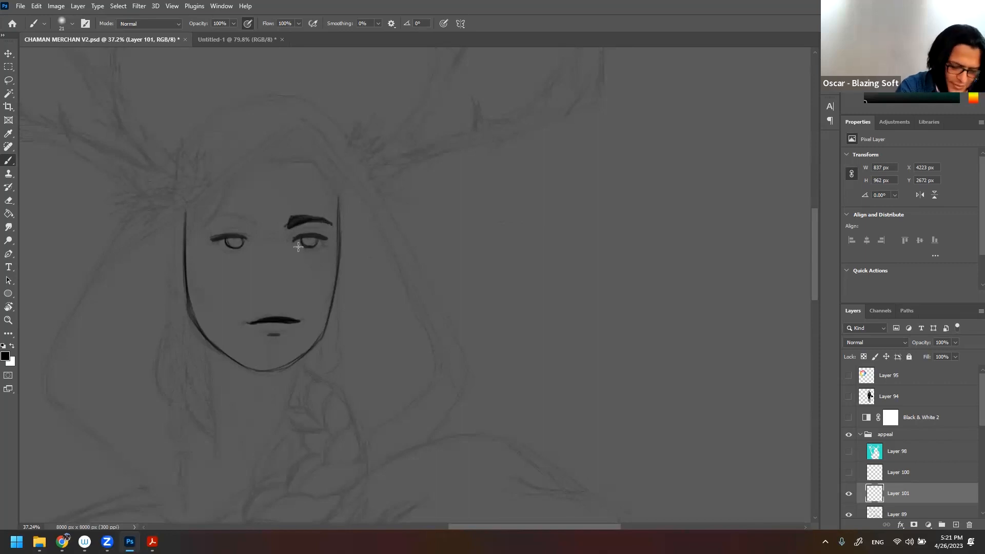
pyautogui.press('e')
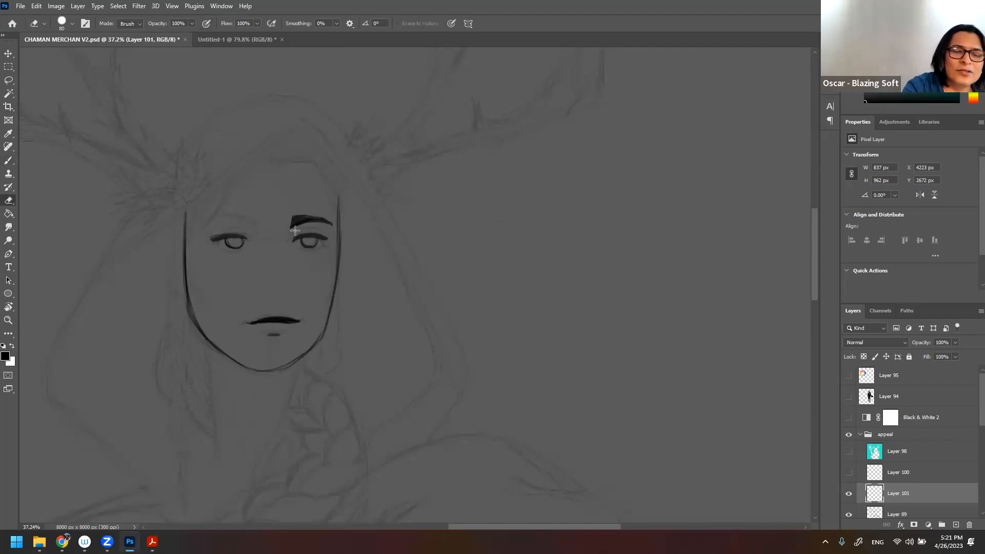
pyautogui.rightClick(324, 219)
pyautogui.click(384, 244)
pyautogui.moveTo(291, 230); pyautogui.dragTo(345, 226)
pyautogui.moveTo(288, 215); pyautogui.dragTo(329, 212)
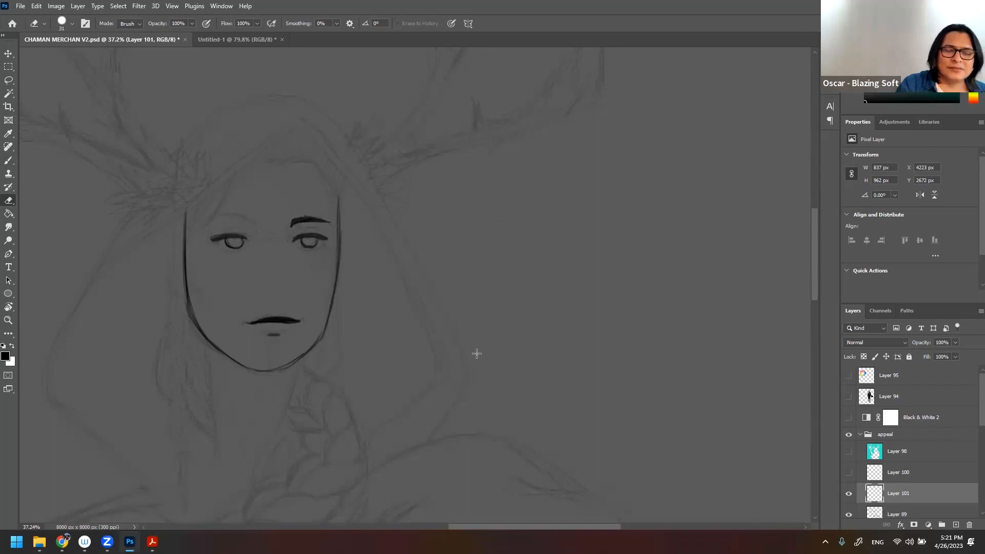
# - Draw the hood's inner and outer edges around the face, from the peak down both sides towards the shoulders
pyautogui.press('b')
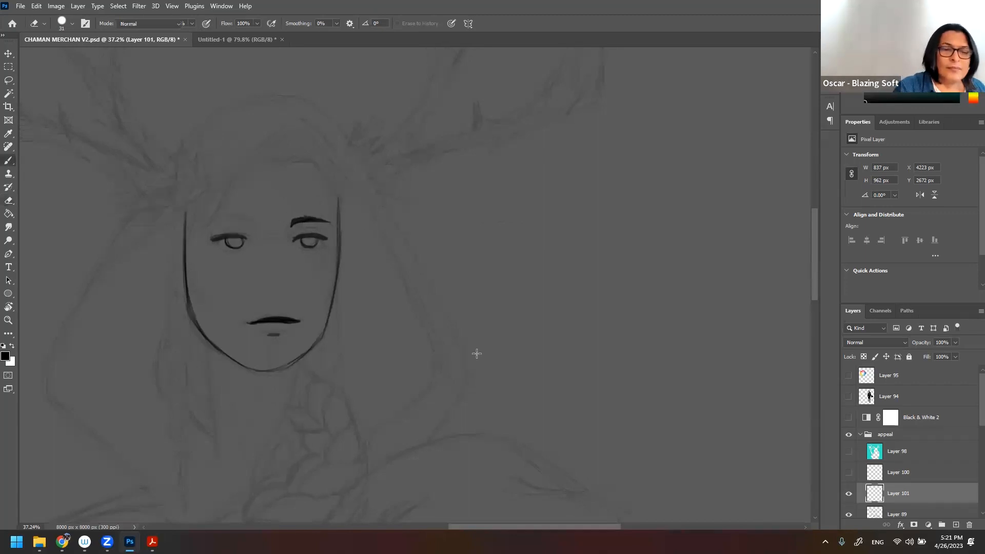
pyautogui.moveTo(282, 134)
pyautogui.mouseDown()
pyautogui.moveTo(92, 330)
pyautogui.moveTo(168, 460)
pyautogui.mouseUp()
pyautogui.moveTo(84, 338)
pyautogui.mouseDown()
pyautogui.moveTo(136, 233)
pyautogui.moveTo(218, 118)
pyautogui.moveTo(290, 102)
pyautogui.moveTo(311, 105)
pyautogui.mouseUp()
pyautogui.moveTo(320, 153)
pyautogui.mouseDown()
pyautogui.moveTo(422, 378)
pyautogui.moveTo(377, 435)
pyautogui.mouseUp()
pyautogui.moveTo(328, 124)
pyautogui.mouseDown()
pyautogui.moveTo(467, 375)
pyautogui.moveTo(403, 450)
pyautogui.mouseUp()
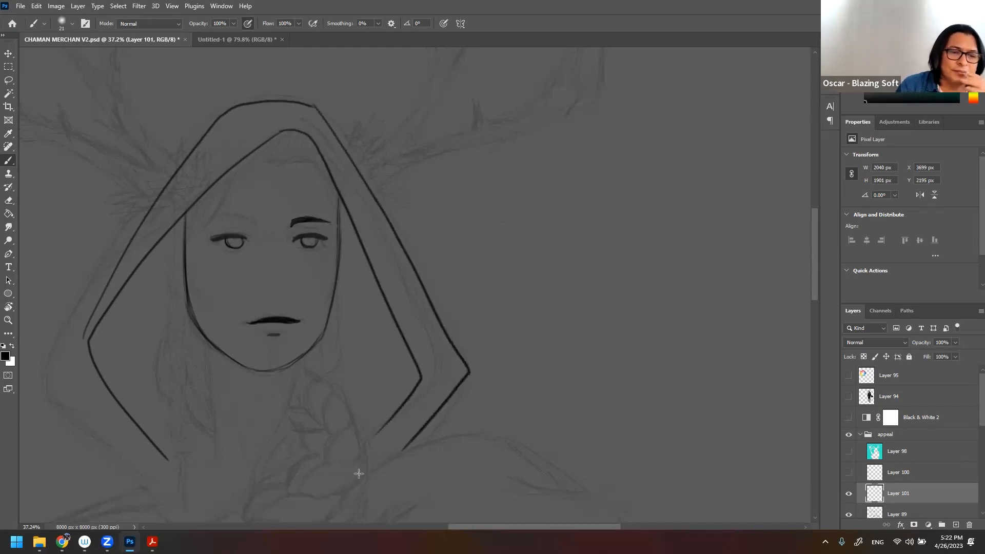
# - Add facial details: the ear line beside the left cheek, shaded irises, the left eyebrow and the left hairline curve
pyautogui.moveTo(169, 255); pyautogui.dragTo(188, 297)
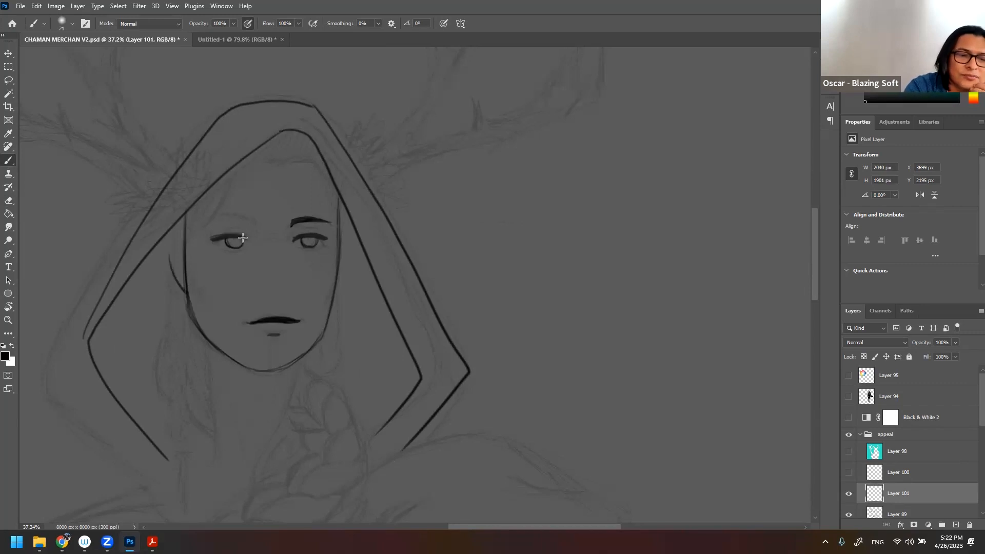
pyautogui.moveTo(233, 242); pyautogui.dragTo(239, 243)
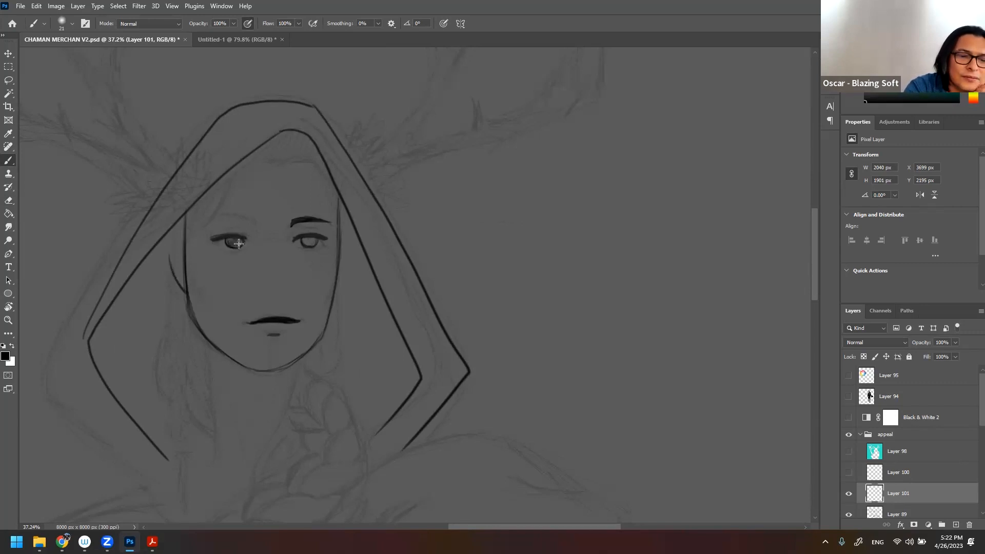
pyautogui.moveTo(302, 242); pyautogui.dragTo(318, 242)
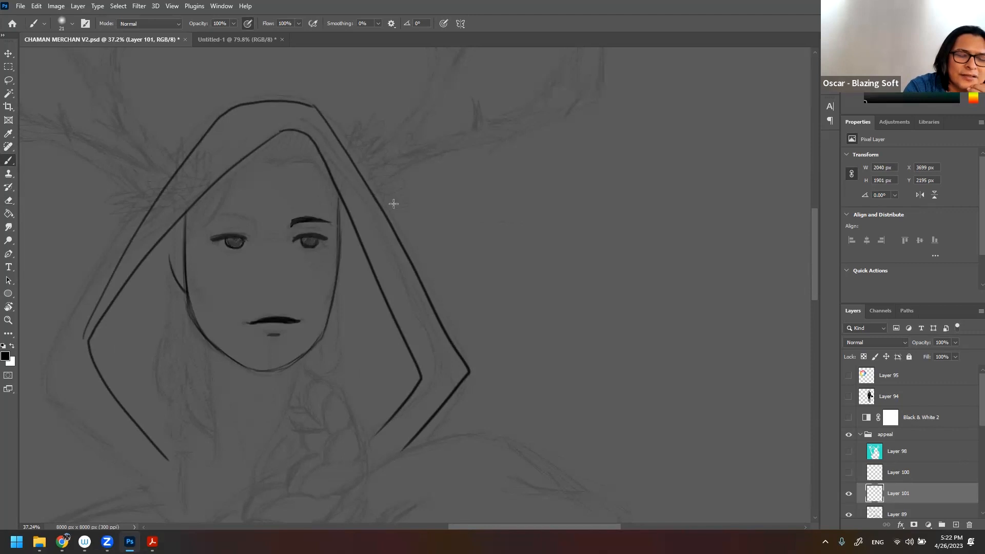
pyautogui.moveTo(233, 216)
pyautogui.mouseDown()
pyautogui.moveTo(255, 218)
pyautogui.moveTo(221, 216)
pyautogui.moveTo(249, 222)
pyautogui.mouseUp()
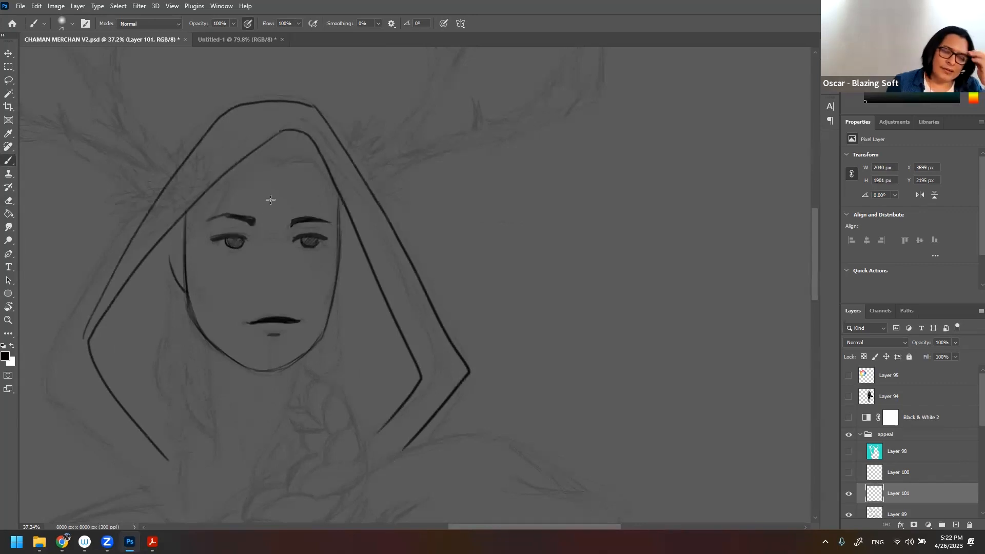
pyautogui.moveTo(250, 157); pyautogui.dragTo(185, 220)
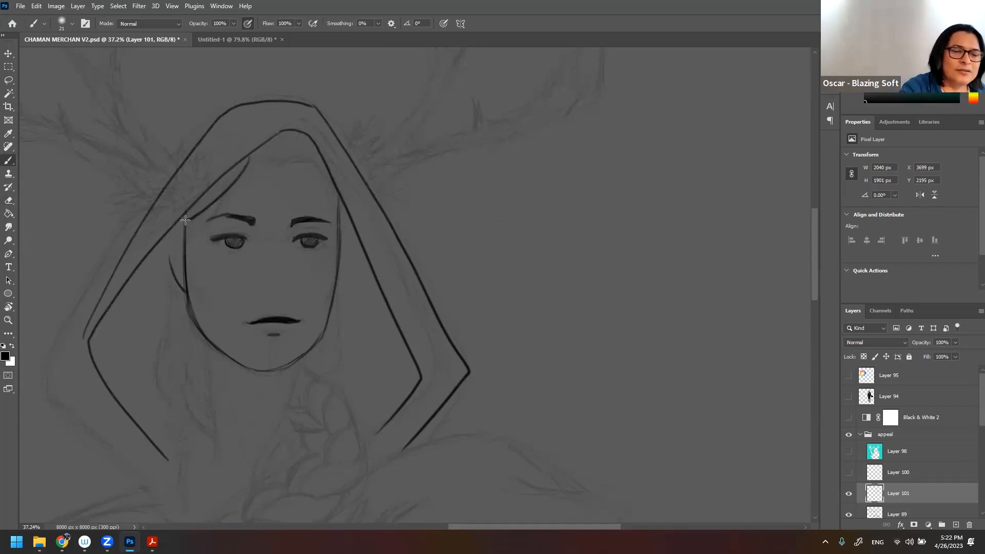
# - Redraw the left hairline sweep, add the hairline across the forehead, and hatch the hair with short strand lines up to the hood
pyautogui.hotkey('ctrl', 'z')
pyautogui.moveTo(185, 219)
pyautogui.mouseDown()
pyautogui.moveTo(231, 196)
pyautogui.moveTo(256, 150)
pyautogui.moveTo(326, 165)
pyautogui.mouseUp()
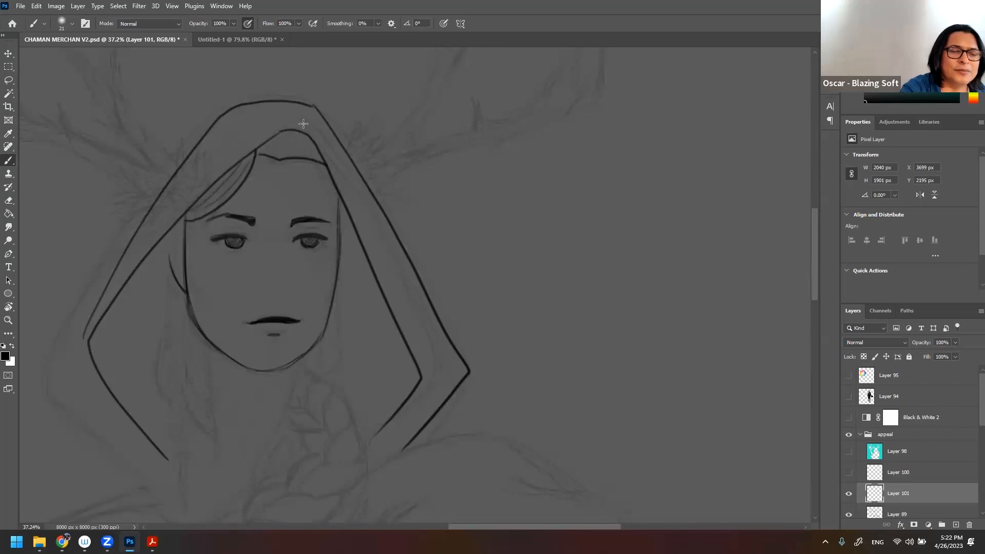
pyautogui.moveTo(262, 145)
pyautogui.mouseDown()
pyautogui.moveTo(283, 142)
pyautogui.moveTo(286, 157)
pyautogui.moveTo(323, 150)
pyautogui.mouseUp()
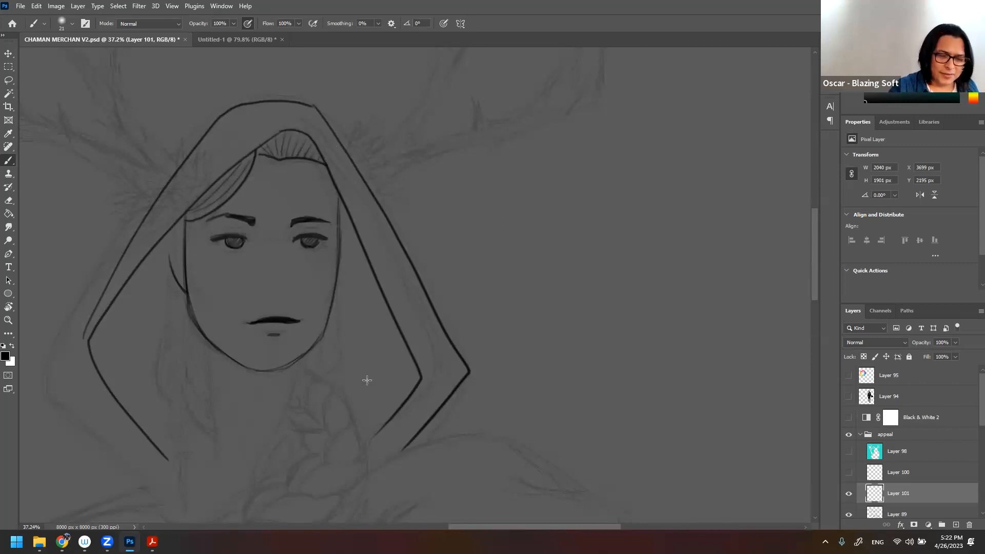
# - Delete the layer holding the simplified face and hood, and add a new empty layer above the faded sketch
pyautogui.scroll(-5, 366, 380)
pyautogui.scroll(2, 363, 260)
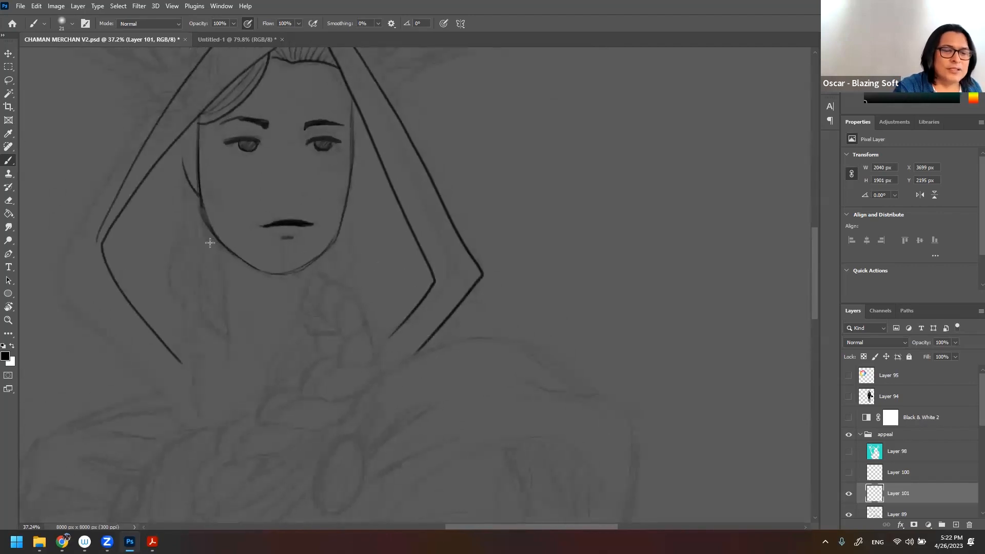
pyautogui.hotkey('ctrl', 'space')
pyautogui.moveTo(359, 273); pyautogui.dragTo(344, 268)
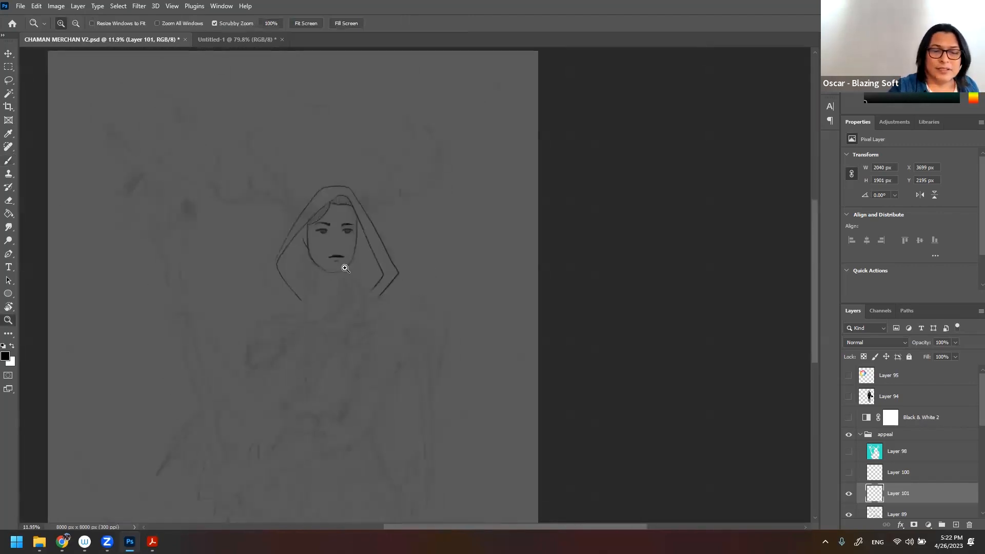
pyautogui.press('Delete')
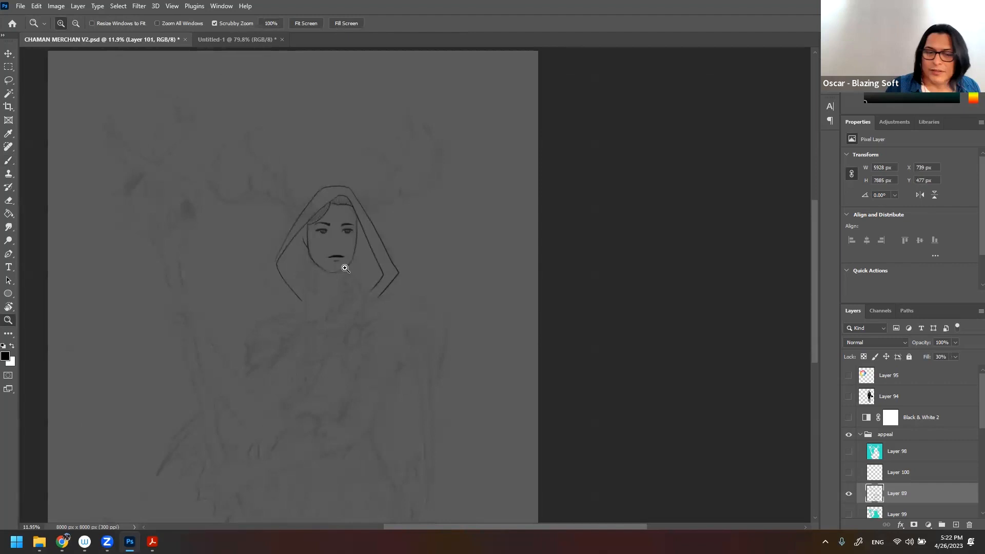
pyautogui.click(955, 524)
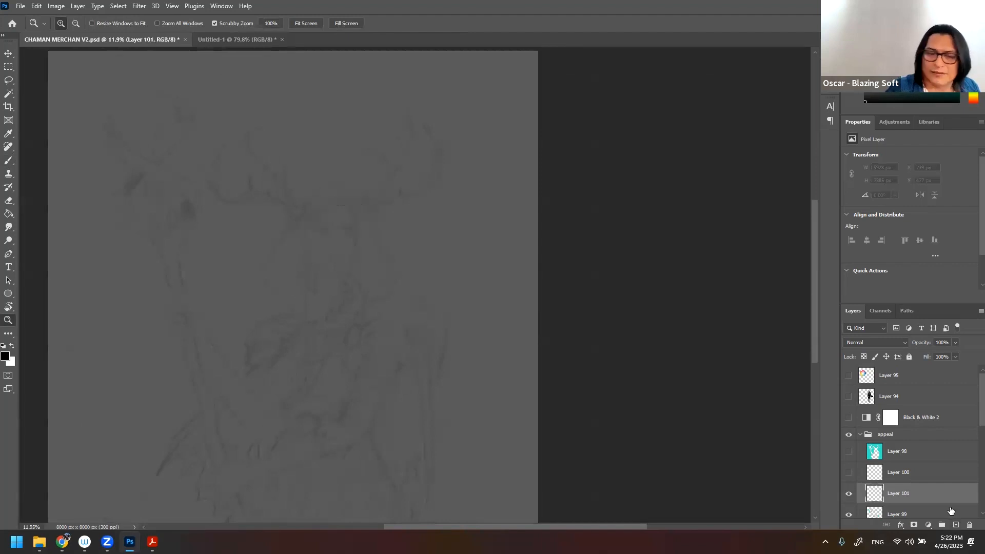
# - Draw an even cartoon face outline with the Brush, running from the left temple around the chin to the right temple
pyautogui.moveTo(347, 242); pyautogui.dragTo(396, 220)
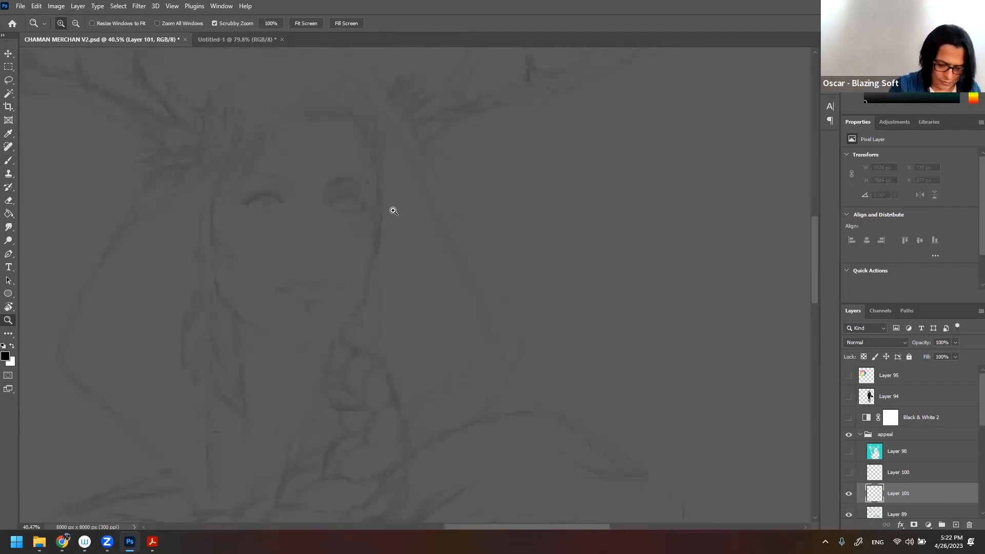
pyautogui.press('b')
pyautogui.moveTo(376, 142)
pyautogui.mouseDown()
pyautogui.moveTo(361, 301)
pyautogui.moveTo(320, 339)
pyautogui.moveTo(275, 336)
pyautogui.moveTo(229, 291)
pyautogui.moveTo(241, 148)
pyautogui.moveTo(336, 331)
pyautogui.moveTo(235, 279)
pyautogui.moveTo(222, 286)
pyautogui.moveTo(265, 327)
pyautogui.moveTo(336, 325)
pyautogui.mouseUp()
pyautogui.hotkey('ctrl', 'z')
pyautogui.hotkey('ctrl', 'z')
pyautogui.hotkey('ctrl', 'z')
pyautogui.moveTo(214, 162)
pyautogui.mouseDown()
pyautogui.moveTo(247, 320)
pyautogui.moveTo(362, 290)
pyautogui.moveTo(378, 142)
pyautogui.mouseUp()
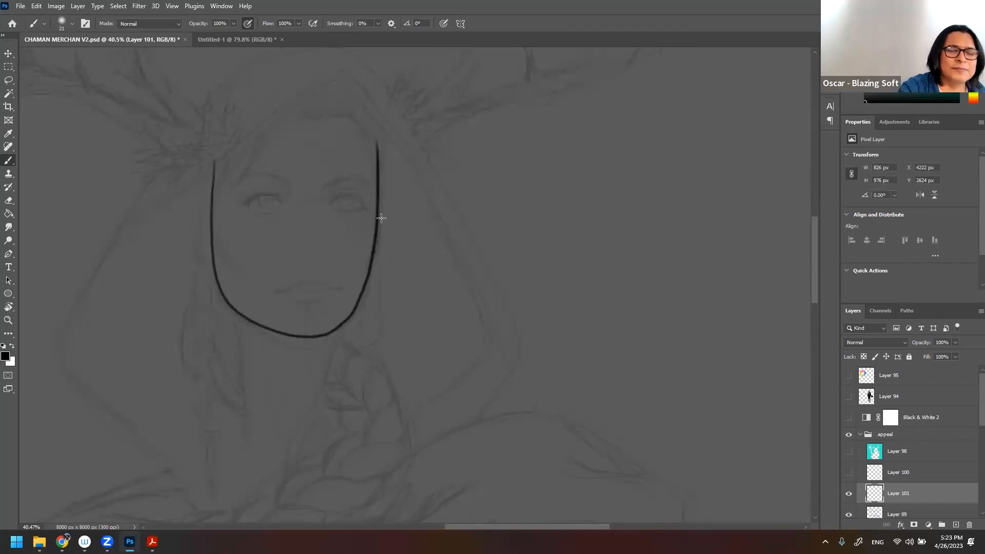
# - Paint two solid black oval eyes and trim their tops flat with the Eraser at 31 px
pyautogui.moveTo(268, 208)
pyautogui.mouseDown()
pyautogui.moveTo(260, 205)
pyautogui.moveTo(270, 200)
pyautogui.mouseUp()
pyautogui.moveTo(347, 199)
pyautogui.mouseDown()
pyautogui.moveTo(354, 204)
pyautogui.moveTo(344, 199)
pyautogui.mouseUp()
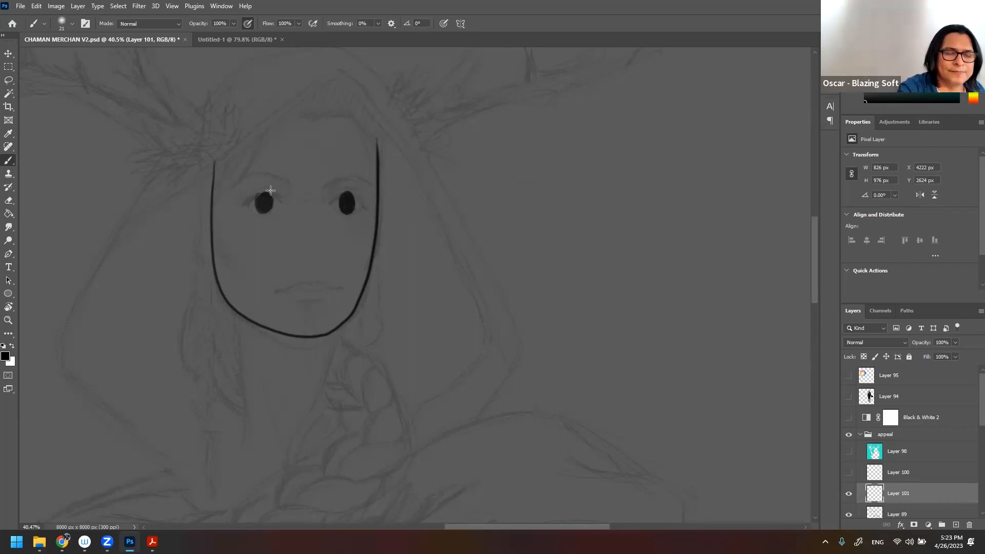
pyautogui.press('e')
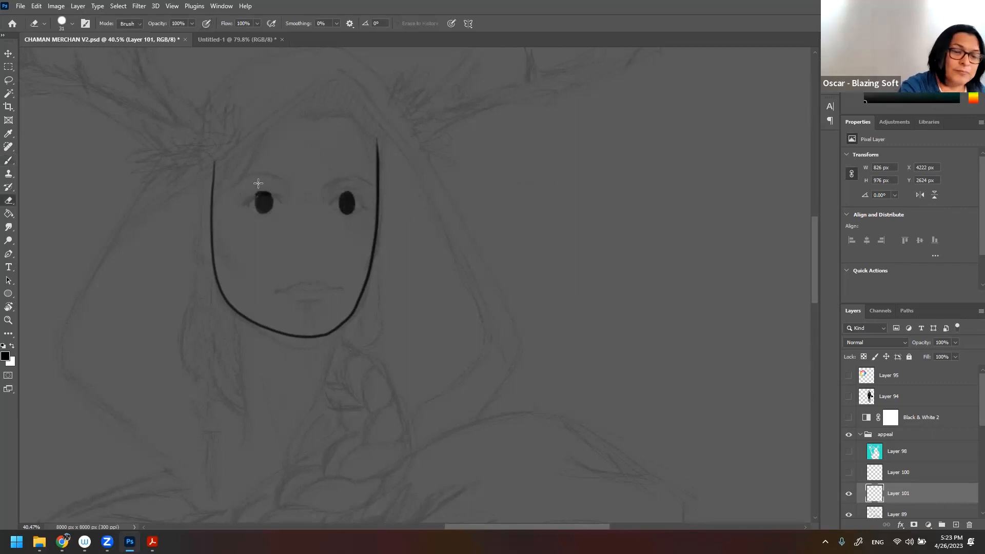
pyautogui.moveTo(354, 188); pyautogui.dragTo(340, 191)
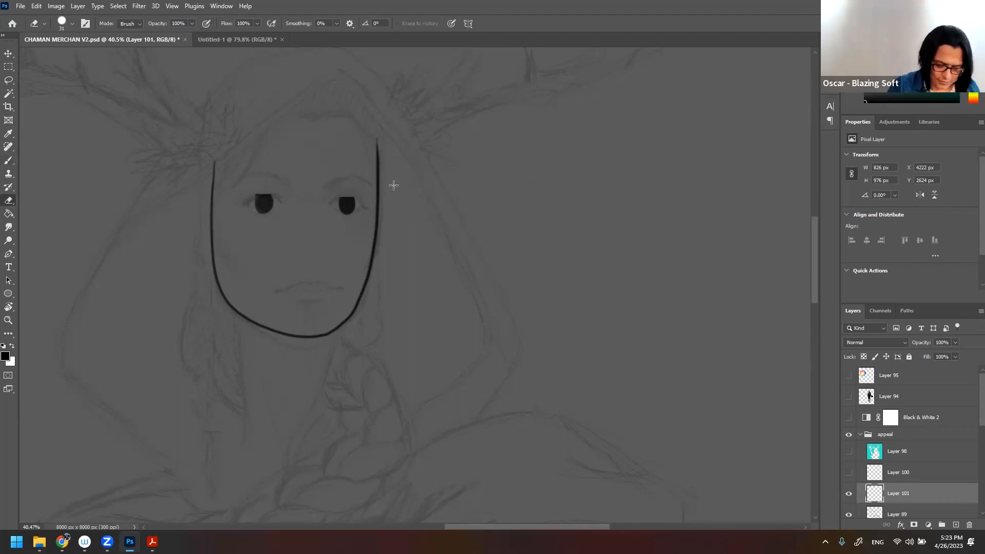
# - Draw a straight mouth line with a lower-lip mark, two thin arched eyebrows, and the ear beside the left cheek
pyautogui.press('b')
pyautogui.moveTo(290, 290)
pyautogui.mouseDown()
pyautogui.moveTo(330, 290)
pyautogui.moveTo(280, 290)
pyautogui.moveTo(335, 289)
pyautogui.moveTo(314, 302)
pyautogui.mouseUp()
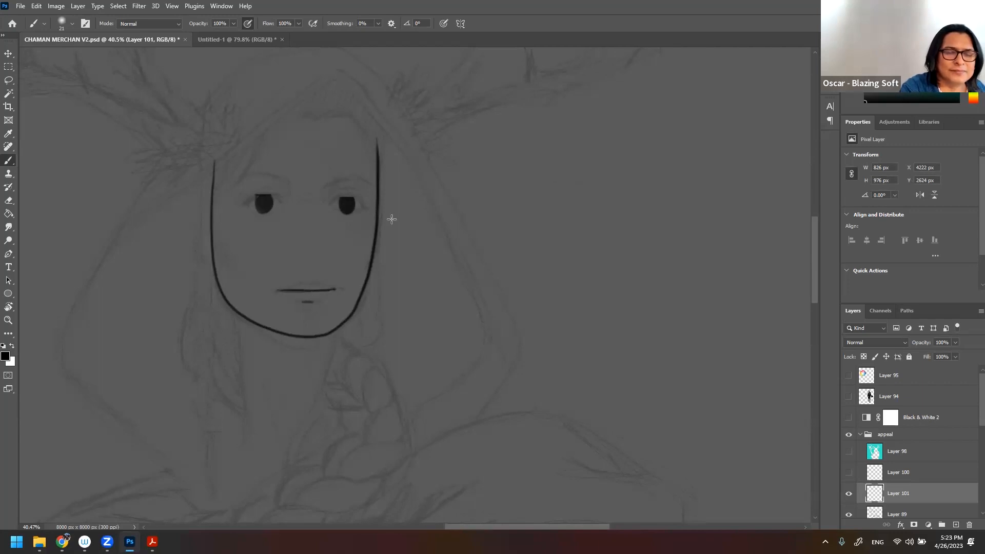
pyautogui.moveTo(232, 183); pyautogui.dragTo(369, 191)
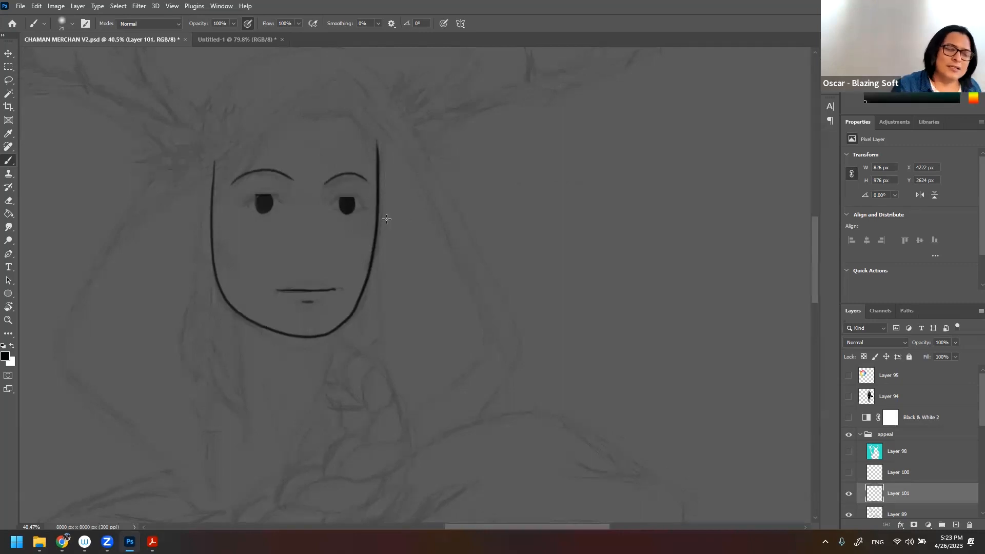
pyautogui.moveTo(193, 203); pyautogui.dragTo(208, 256)
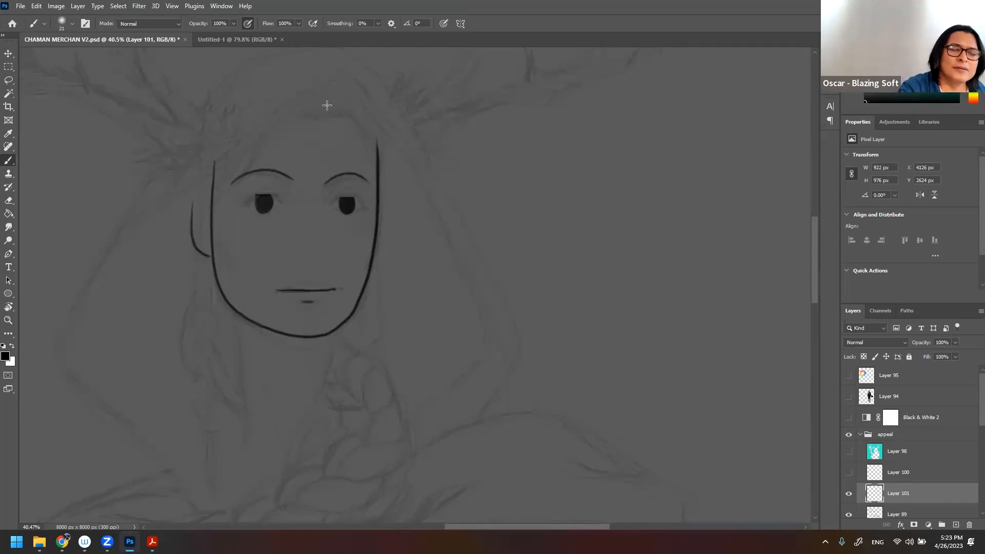
# - Draw the hood's inner edge around both sides of the face, with two parted hair lines across the forehead
pyautogui.moveTo(326, 96); pyautogui.dragTo(185, 211)
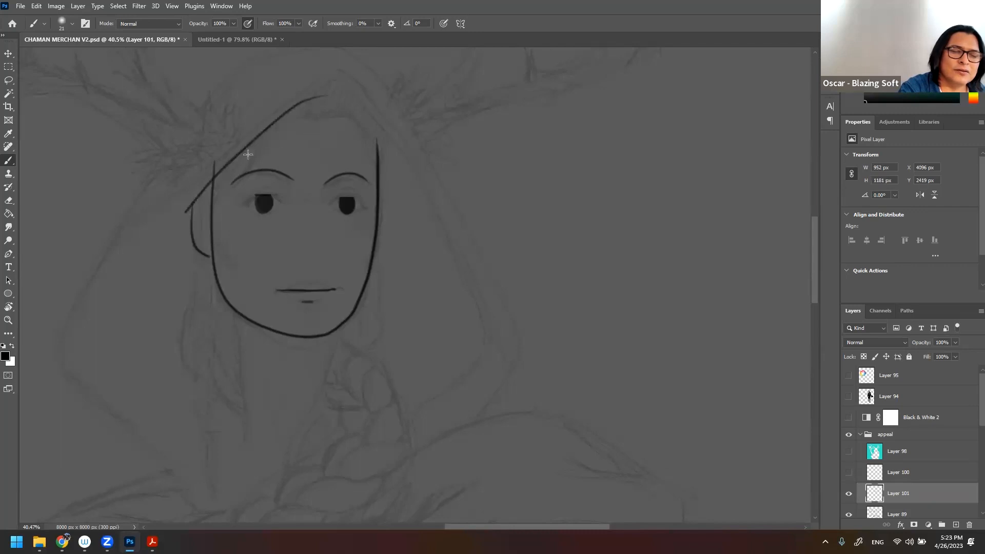
pyautogui.moveTo(326, 95)
pyautogui.mouseDown()
pyautogui.moveTo(355, 108)
pyautogui.moveTo(371, 144)
pyautogui.mouseUp()
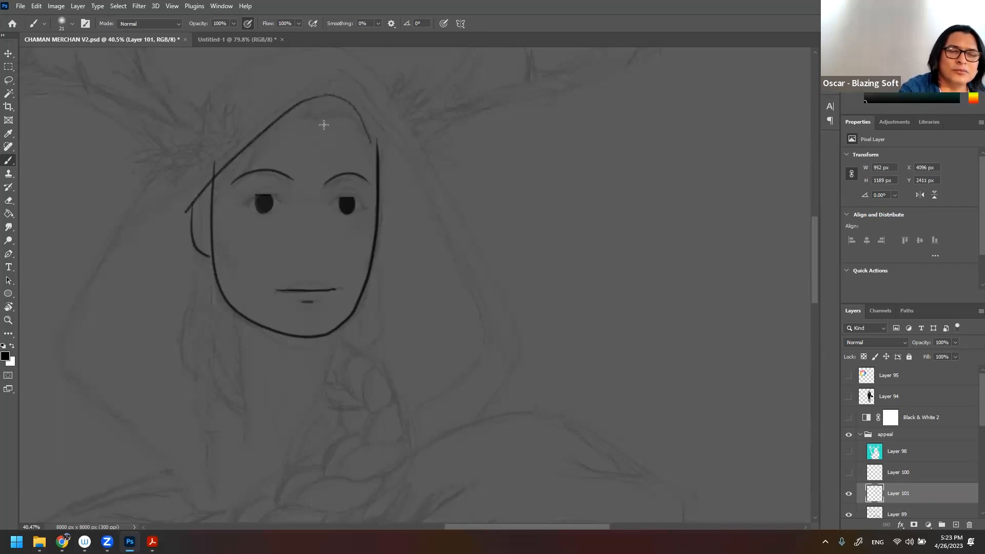
pyautogui.moveTo(343, 100)
pyautogui.mouseDown()
pyautogui.moveTo(311, 127)
pyautogui.moveTo(224, 162)
pyautogui.mouseUp()
pyautogui.moveTo(330, 113)
pyautogui.mouseDown()
pyautogui.moveTo(377, 170)
pyautogui.moveTo(412, 275)
pyautogui.moveTo(386, 359)
pyautogui.mouseUp()
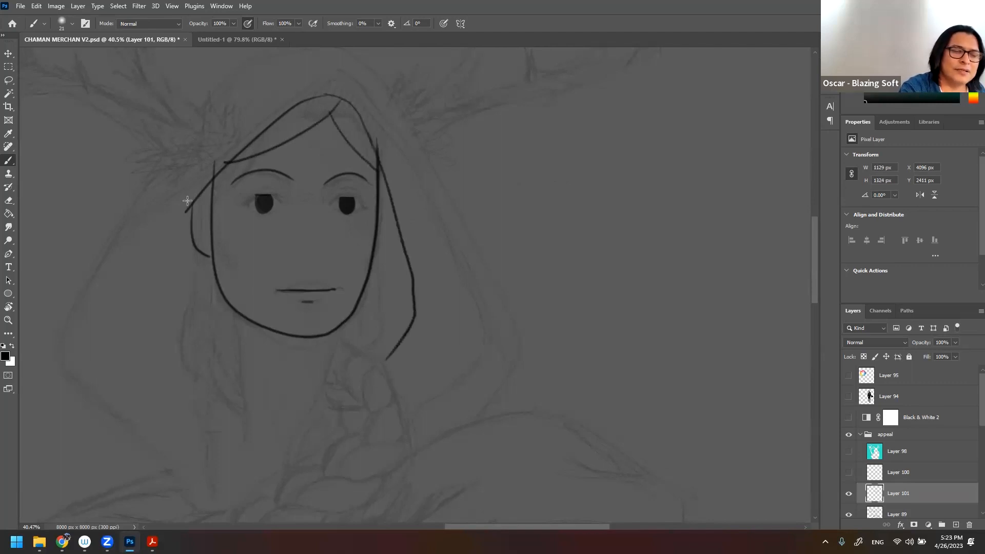
pyautogui.moveTo(173, 228)
pyautogui.mouseDown()
pyautogui.moveTo(138, 291)
pyautogui.moveTo(177, 370)
pyautogui.mouseUp()
# - Draw the neck sides below the jaw, redoing them until placed well, and curve them out to meet the extended inner hood edges
pyautogui.moveTo(327, 336); pyautogui.dragTo(325, 359)
pyautogui.moveTo(240, 316); pyautogui.dragTo(244, 362)
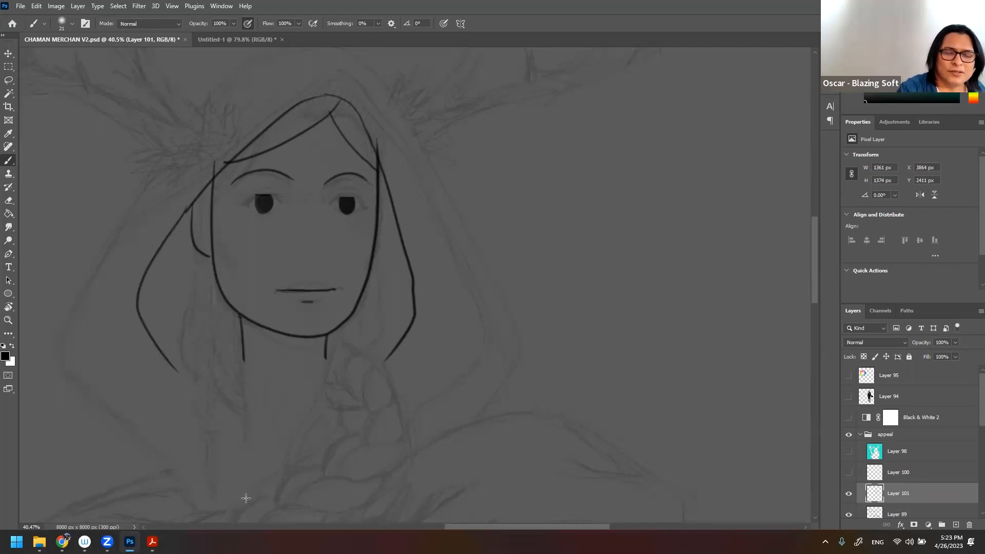
pyautogui.hotkey('ctrl', 'z')
pyautogui.hotkey('ctrl', 'z')
pyautogui.moveTo(265, 331); pyautogui.dragTo(265, 362)
pyautogui.moveTo(315, 336); pyautogui.dragTo(313, 371)
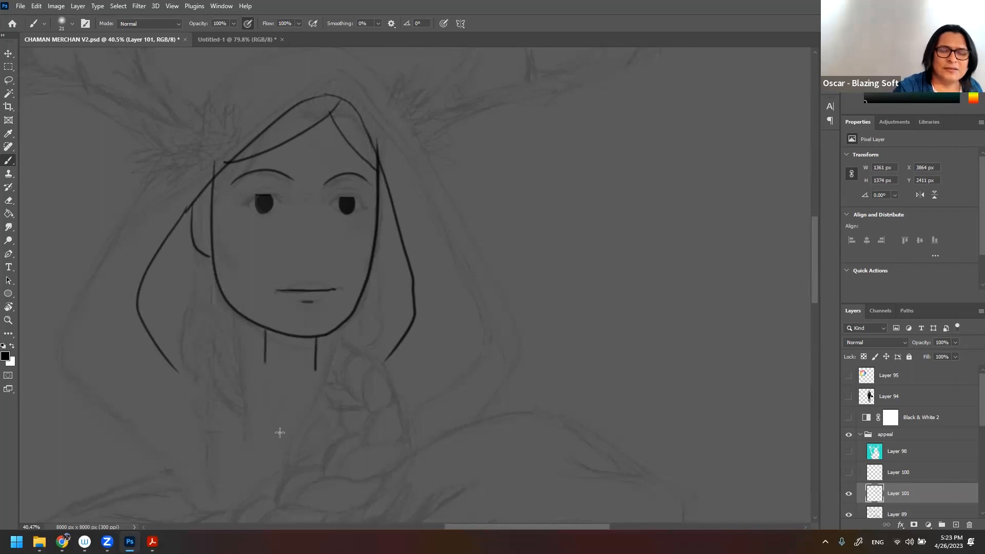
pyautogui.hotkey('ctrl', 'z')
pyautogui.hotkey('ctrl', 'z')
pyautogui.moveTo(250, 323); pyautogui.dragTo(251, 359)
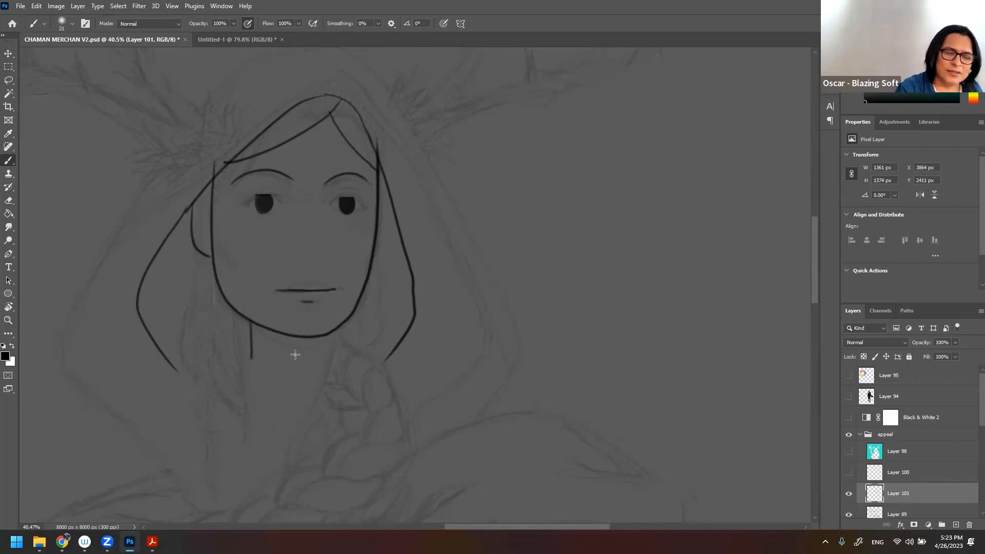
pyautogui.moveTo(315, 336); pyautogui.dragTo(316, 366)
pyautogui.moveTo(251, 356)
pyautogui.mouseDown()
pyautogui.moveTo(165, 419)
pyautogui.moveTo(218, 411)
pyautogui.mouseUp()
pyautogui.moveTo(318, 368); pyautogui.dragTo(350, 394)
pyautogui.moveTo(393, 349); pyautogui.dragTo(345, 401)
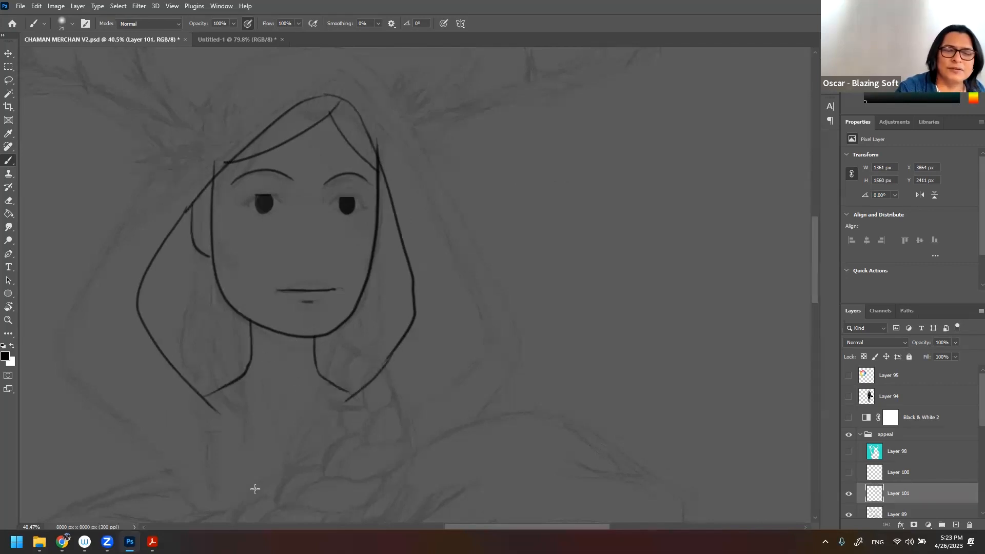
# - Draw the hood's outer edge from the left side over the rounded peak and down to the right corner
pyautogui.moveTo(228, 72); pyautogui.dragTo(95, 259)
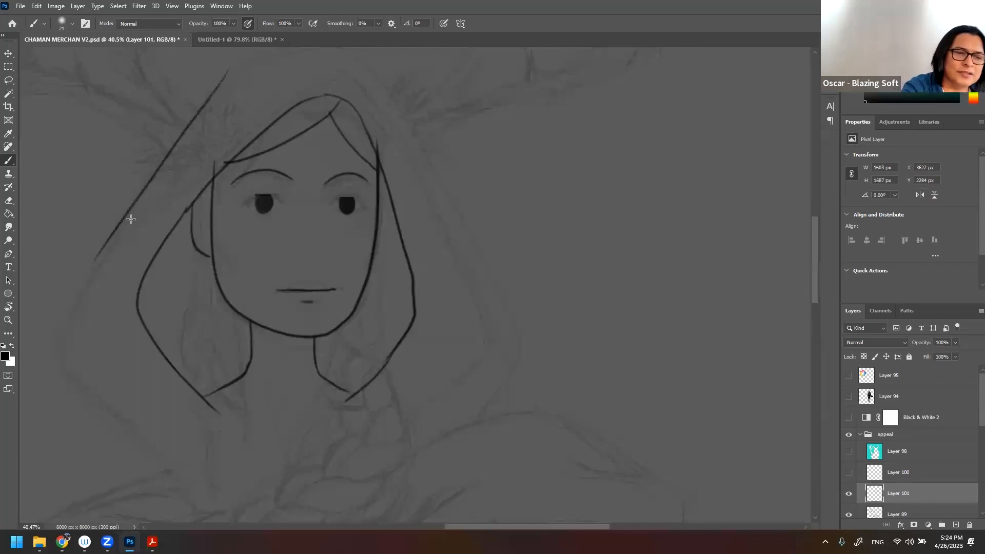
pyautogui.moveTo(226, 73); pyautogui.dragTo(251, 58)
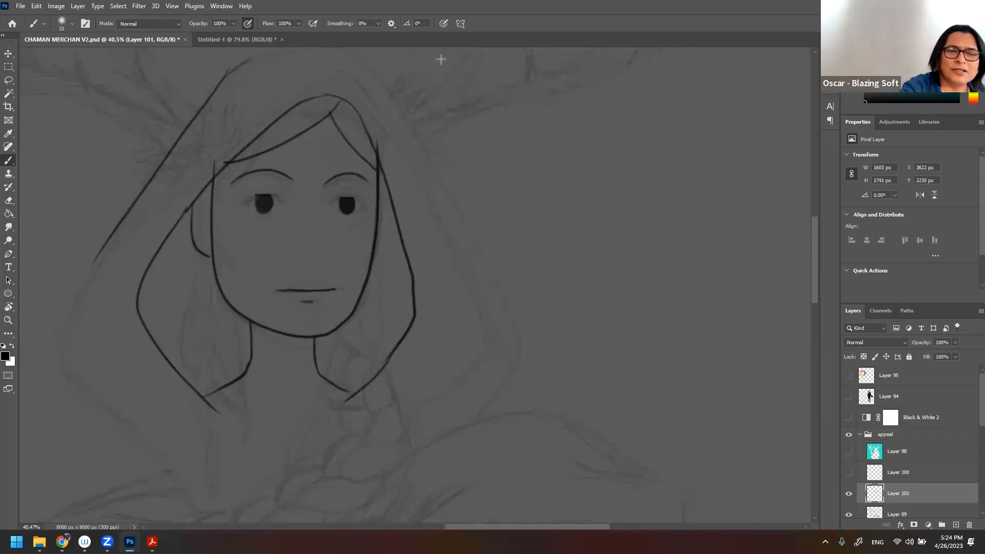
pyautogui.moveTo(814, 225); pyautogui.dragTo(819, 206)
pyautogui.moveTo(229, 163)
pyautogui.mouseDown()
pyautogui.moveTo(328, 136)
pyautogui.moveTo(390, 178)
pyautogui.moveTo(518, 431)
pyautogui.moveTo(472, 480)
pyautogui.mouseUp()
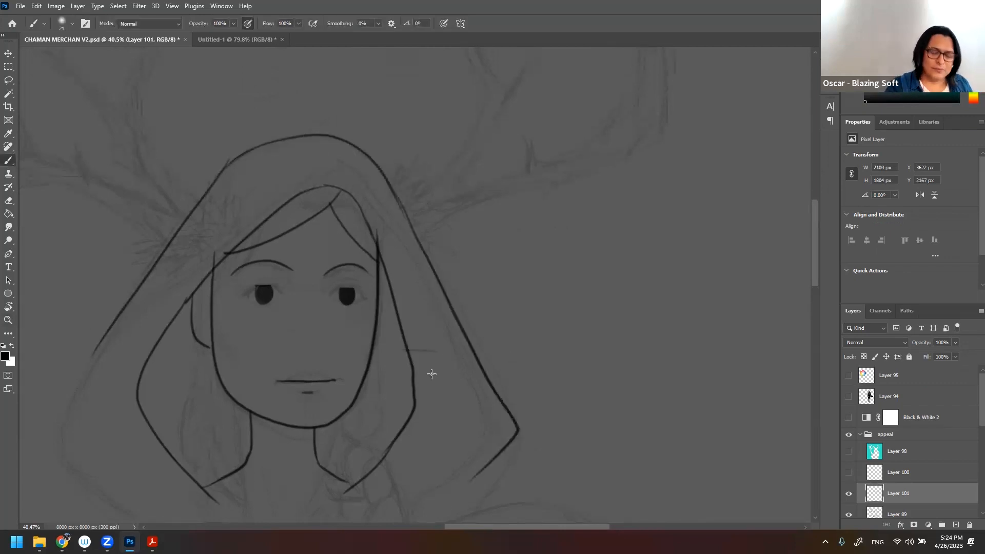
# - Delete the cartoon line art layer, then show Layer 100 with its detailed eye and make it the active layer
pyautogui.press('z')
pyautogui.moveTo(430, 395); pyautogui.dragTo(334, 305)
pyautogui.press('Delete')
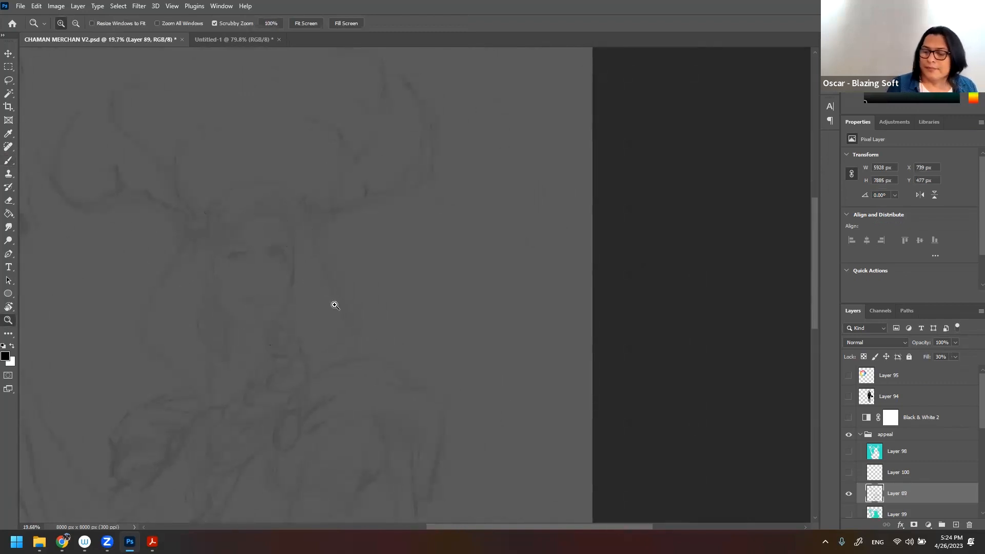
pyautogui.click(849, 472)
pyautogui.moveTo(275, 251); pyautogui.dragTo(421, 287)
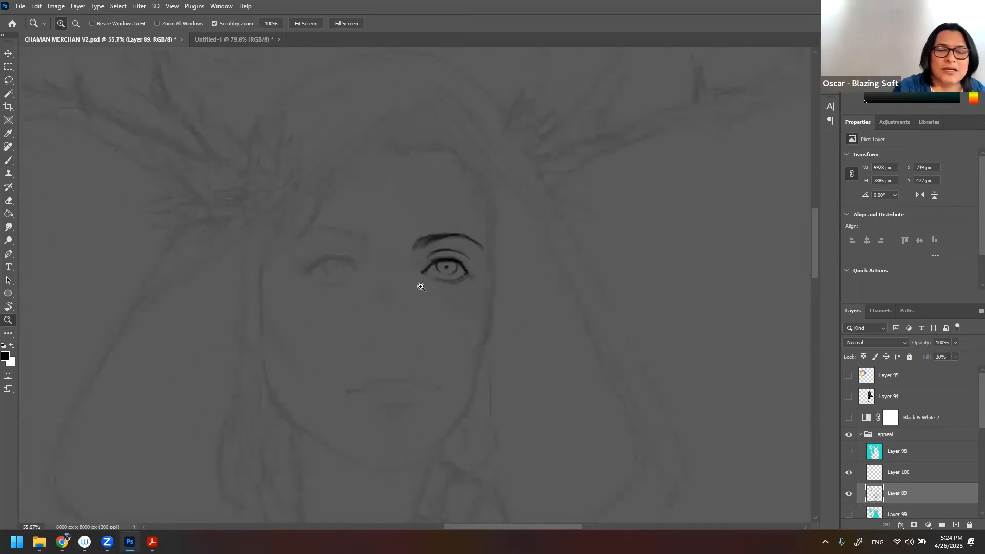
pyautogui.click(519, 337)
pyautogui.press('b')
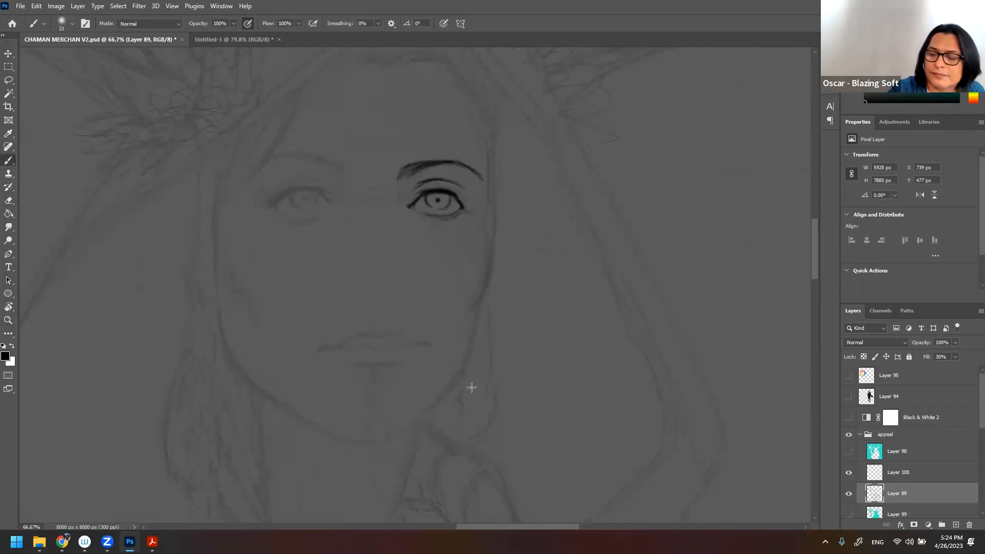
pyautogui.click(900, 472)
# - Draw the realistic face contour on Layer 100, with tapered cheekbone strokes on both sides and the jawline leading to the chin
pyautogui.moveTo(492, 228)
pyautogui.mouseDown()
pyautogui.moveTo(469, 316)
pyautogui.moveTo(475, 330)
pyautogui.moveTo(423, 412)
pyautogui.mouseUp()
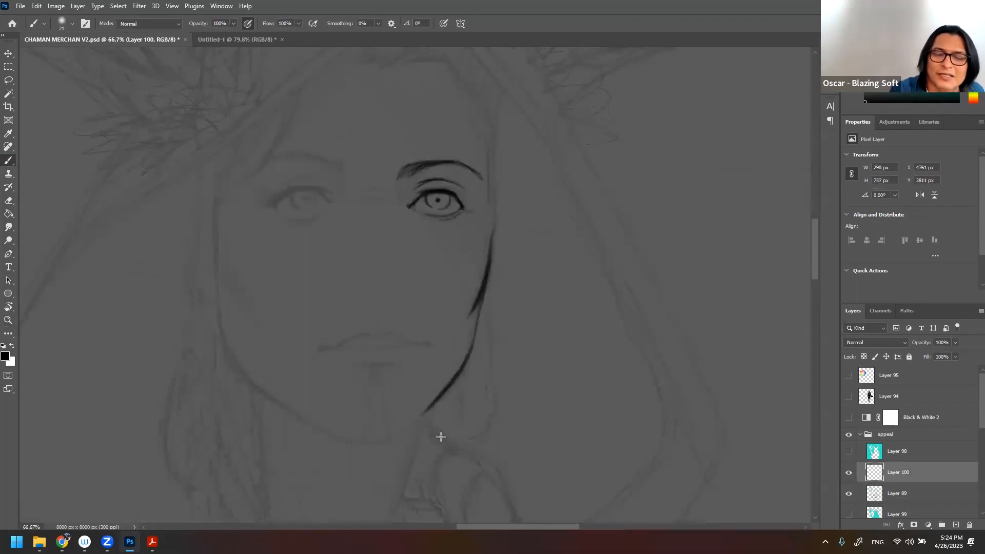
pyautogui.moveTo(212, 216); pyautogui.dragTo(244, 311)
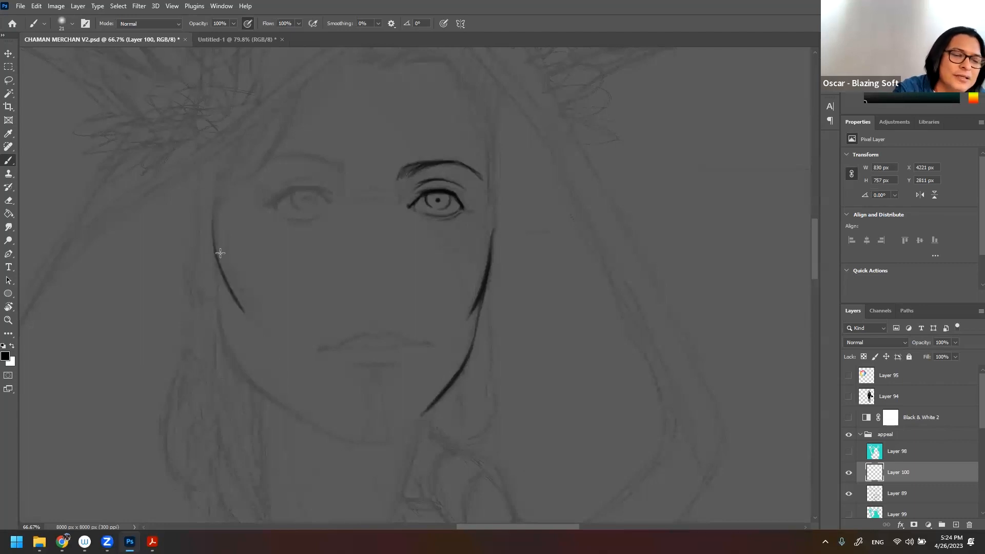
pyautogui.moveTo(215, 251)
pyautogui.mouseDown()
pyautogui.moveTo(227, 337)
pyautogui.moveTo(249, 383)
pyautogui.moveTo(359, 446)
pyautogui.mouseUp()
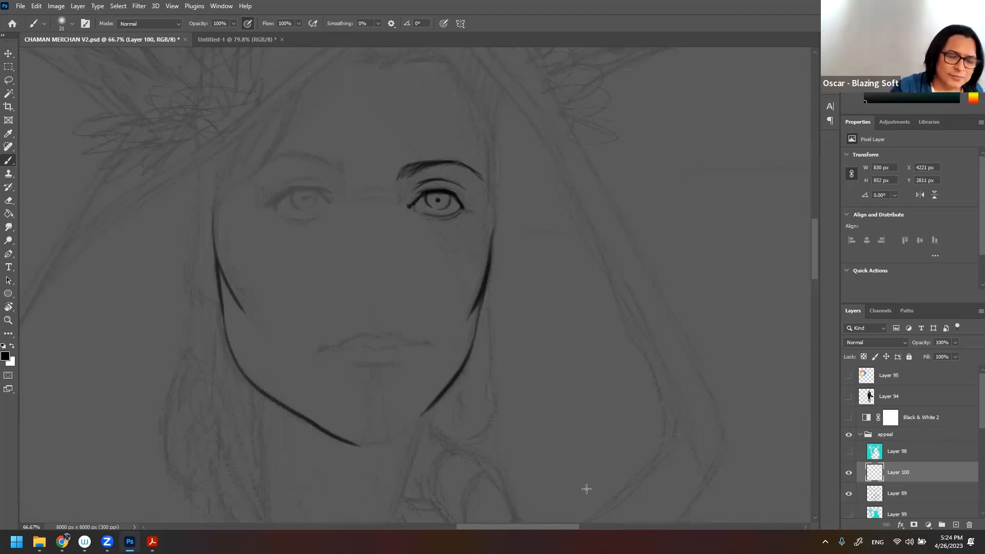
pyautogui.hotkey('ctrl', 'z')
pyautogui.moveTo(217, 304)
pyautogui.mouseDown()
pyautogui.moveTo(226, 356)
pyautogui.moveTo(241, 374)
pyautogui.moveTo(372, 440)
pyautogui.mouseUp()
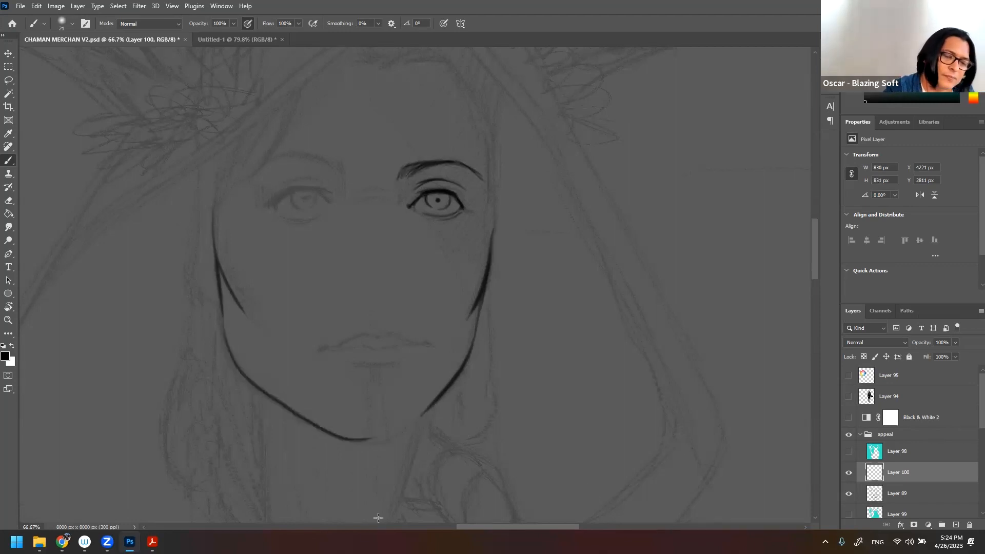
# - Draw the detailed left eye with its eyebrow, and extend the left face contour up towards the temple
pyautogui.moveTo(266, 201)
pyautogui.mouseDown()
pyautogui.moveTo(285, 191)
pyautogui.moveTo(329, 195)
pyautogui.moveTo(309, 218)
pyautogui.moveTo(325, 194)
pyautogui.moveTo(328, 206)
pyautogui.mouseUp()
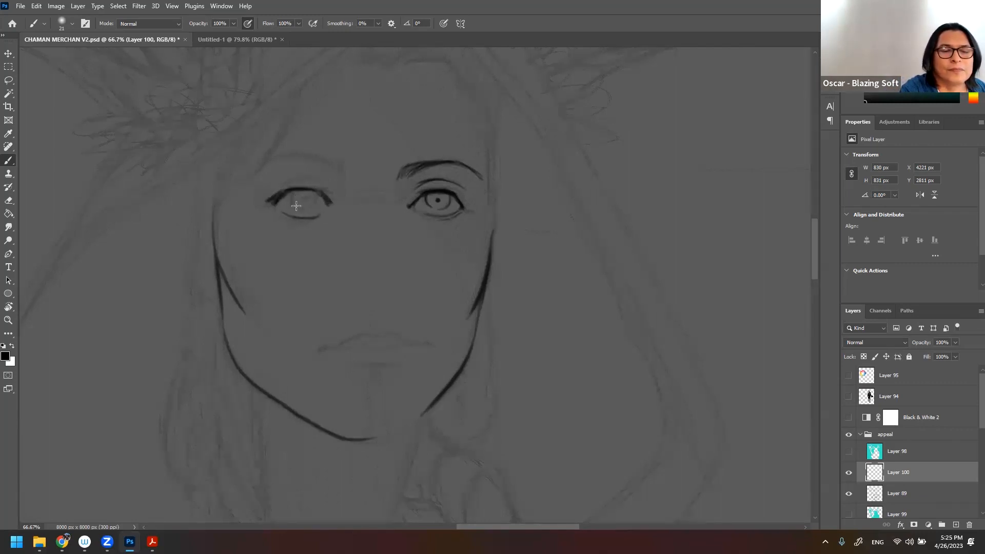
pyautogui.moveTo(270, 160)
pyautogui.mouseDown()
pyautogui.moveTo(334, 161)
pyautogui.moveTo(347, 172)
pyautogui.mouseUp()
pyautogui.moveTo(214, 198); pyautogui.dragTo(216, 247)
# - Draw the left neck line from the jaw down to the collar
pyautogui.hotkey('ctrl', '-')
pyautogui.hotkey('ctrl', '-')
pyautogui.moveTo(504, 306); pyautogui.dragTo(430, 262)
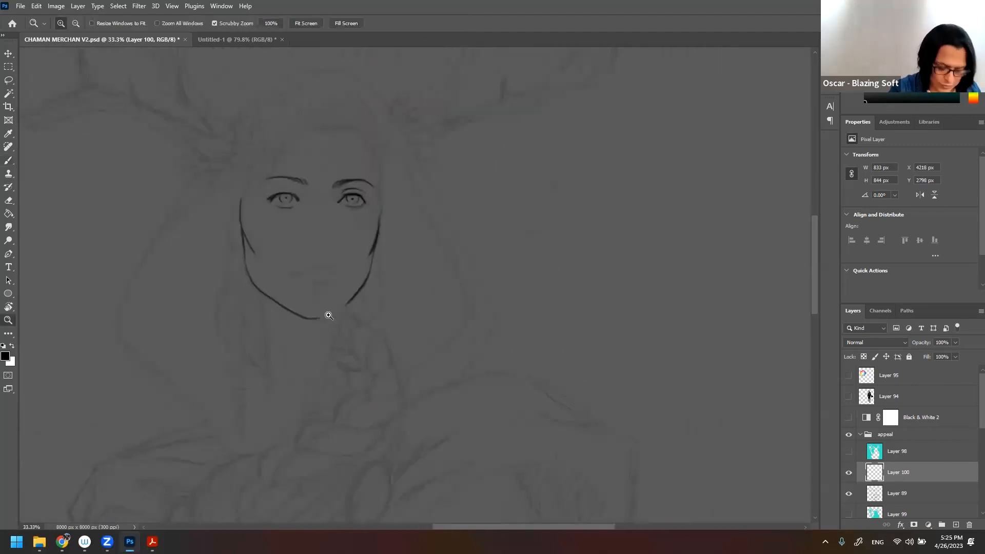
pyautogui.press('b')
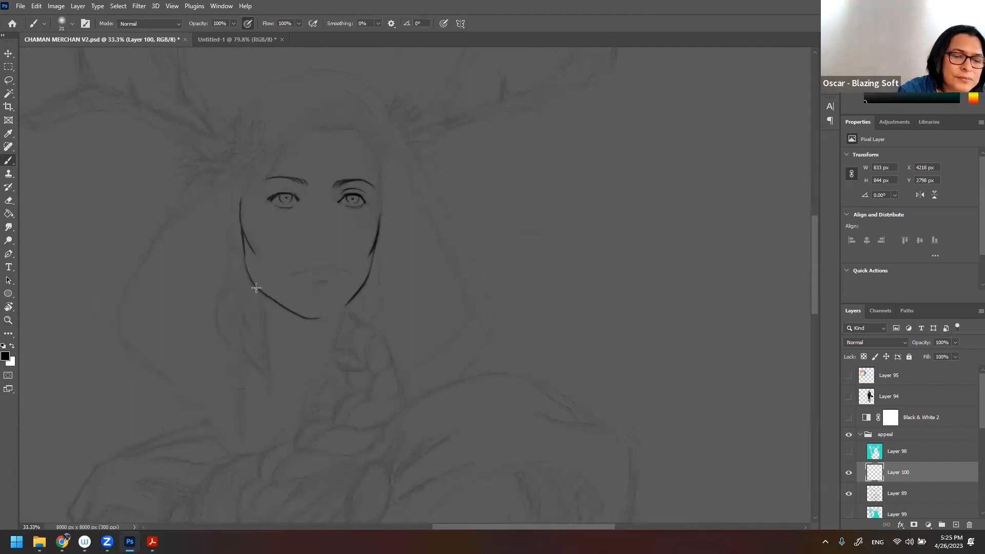
pyautogui.moveTo(255, 285); pyautogui.dragTo(267, 426)
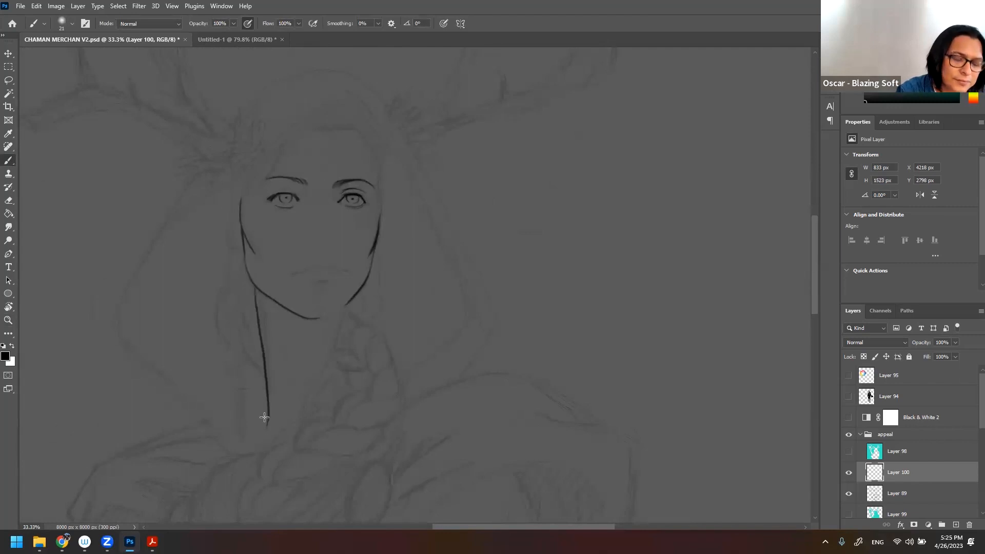
# - Redraw the left neck line with a thicker start under the jaw, and close the gap in the jawline beside the chin
pyautogui.hotkey('ctrl', 'z')
pyautogui.moveTo(255, 287)
pyautogui.mouseDown()
pyautogui.moveTo(266, 414)
pyautogui.moveTo(259, 324)
pyautogui.mouseUp()
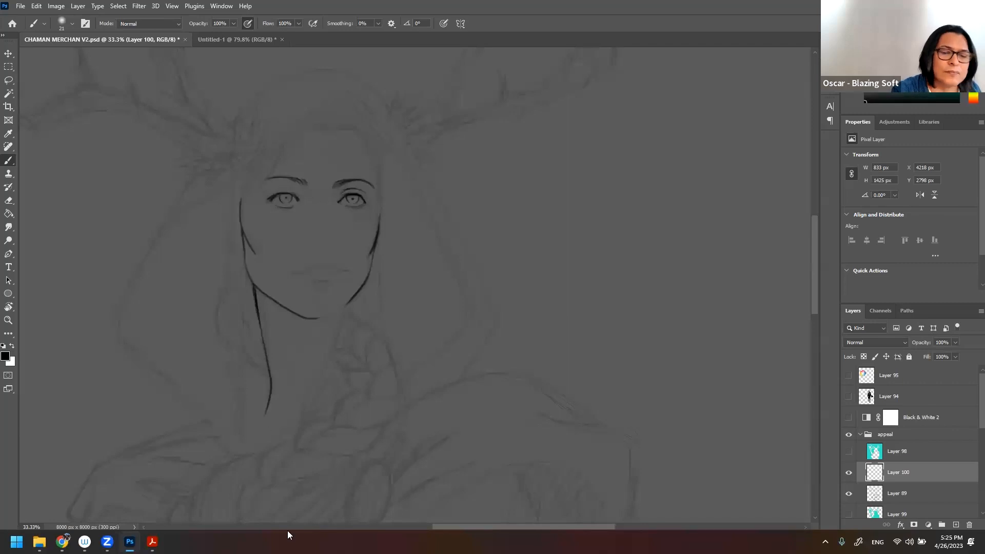
pyautogui.moveTo(333, 321); pyautogui.dragTo(382, 319)
pyautogui.moveTo(267, 312)
pyautogui.mouseDown()
pyautogui.moveTo(337, 307)
pyautogui.moveTo(381, 263)
pyautogui.mouseUp()
pyautogui.moveTo(436, 280)
pyautogui.mouseDown()
pyautogui.moveTo(391, 282)
pyautogui.moveTo(281, 333)
pyautogui.mouseUp()
pyautogui.moveTo(328, 268); pyautogui.dragTo(408, 213)
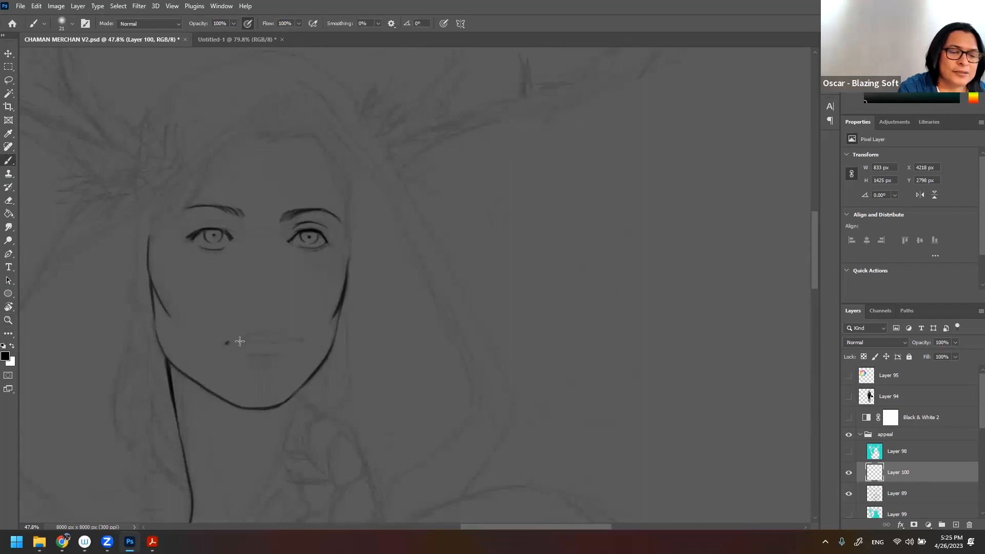
# - Draw the mouth with a varied parting line, the upper lip contour and a short lower lip line
pyautogui.moveTo(255, 341); pyautogui.dragTo(285, 340)
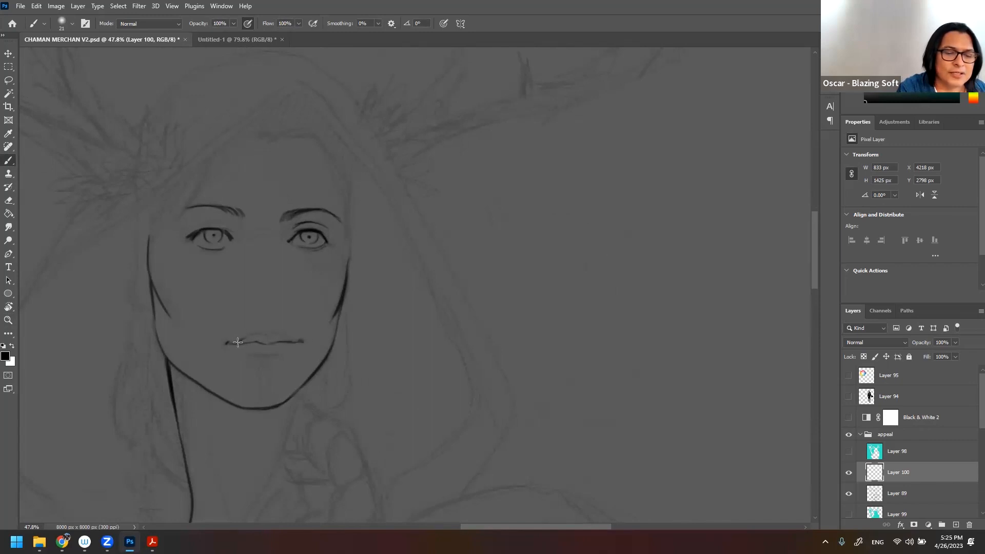
pyautogui.moveTo(245, 339); pyautogui.dragTo(263, 334)
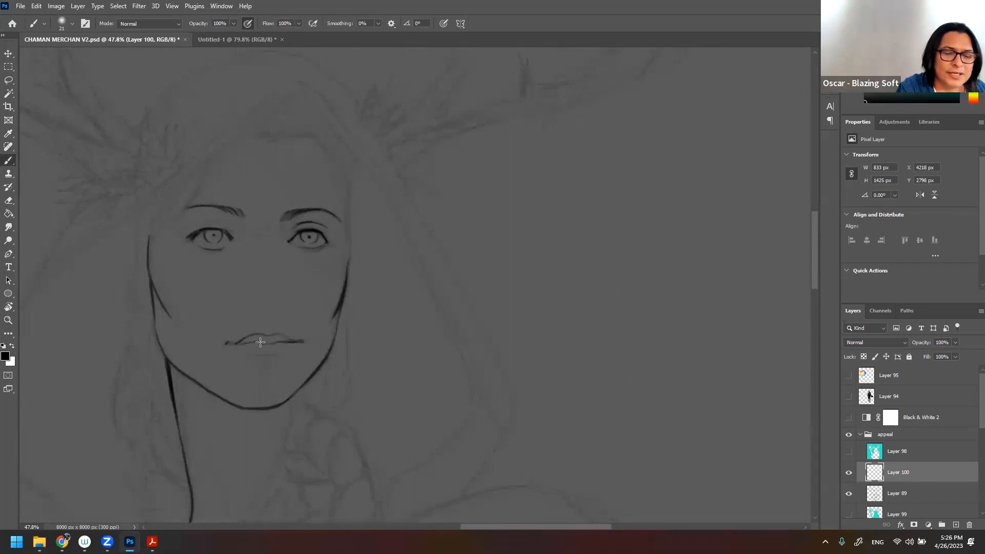
pyautogui.moveTo(238, 343); pyautogui.dragTo(290, 348)
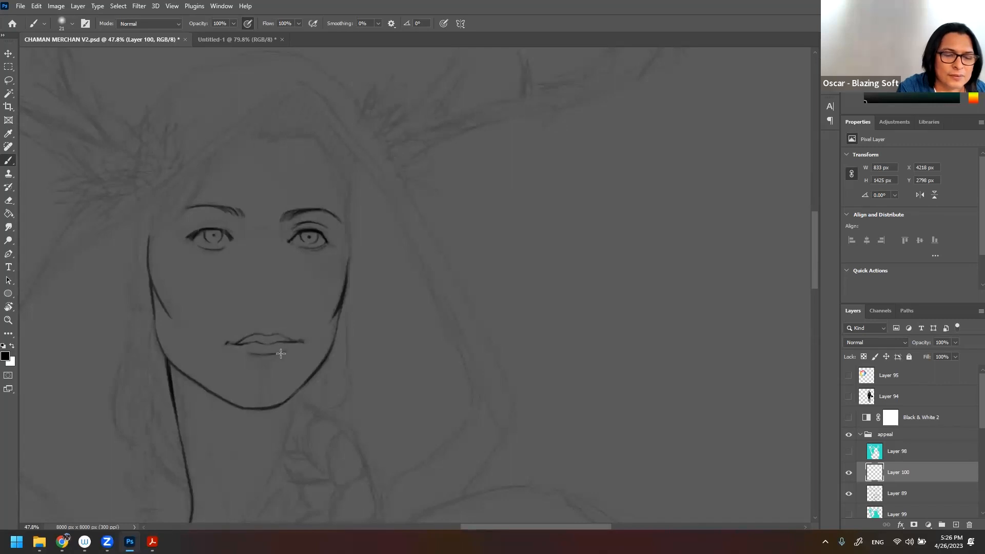
# - Draw the hairline framing the forehead, fine strands at the parting, and a loose curved lock beside the right cheek
pyautogui.moveTo(279, 135)
pyautogui.mouseDown()
pyautogui.moveTo(319, 138)
pyautogui.moveTo(346, 202)
pyautogui.moveTo(346, 244)
pyautogui.mouseUp()
pyautogui.moveTo(150, 232)
pyautogui.mouseDown()
pyautogui.moveTo(210, 153)
pyautogui.moveTo(270, 106)
pyautogui.moveTo(305, 97)
pyautogui.mouseUp()
pyautogui.moveTo(273, 135); pyautogui.dragTo(295, 96)
pyautogui.moveTo(268, 135); pyautogui.dragTo(256, 118)
pyautogui.moveTo(264, 134); pyautogui.dragTo(233, 137)
pyautogui.moveTo(353, 204); pyautogui.dragTo(370, 290)
pyautogui.moveTo(367, 222); pyautogui.dragTo(382, 282)
pyautogui.moveTo(370, 239); pyautogui.dragTo(344, 294)
# - Draw the right neck line down from the jaw and the short curve where the braid begins
pyautogui.moveTo(365, 376); pyautogui.dragTo(377, 253)
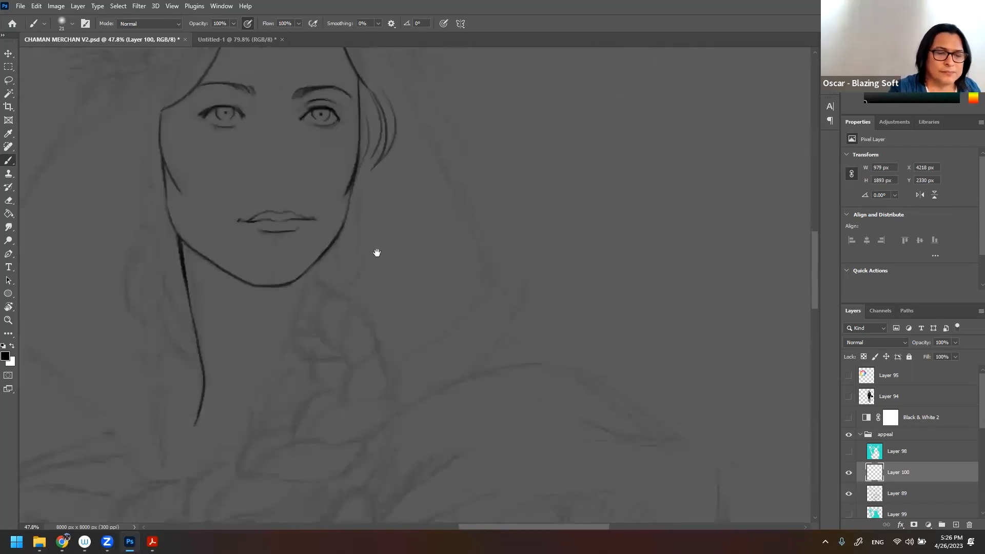
pyautogui.moveTo(316, 263); pyautogui.dragTo(312, 294)
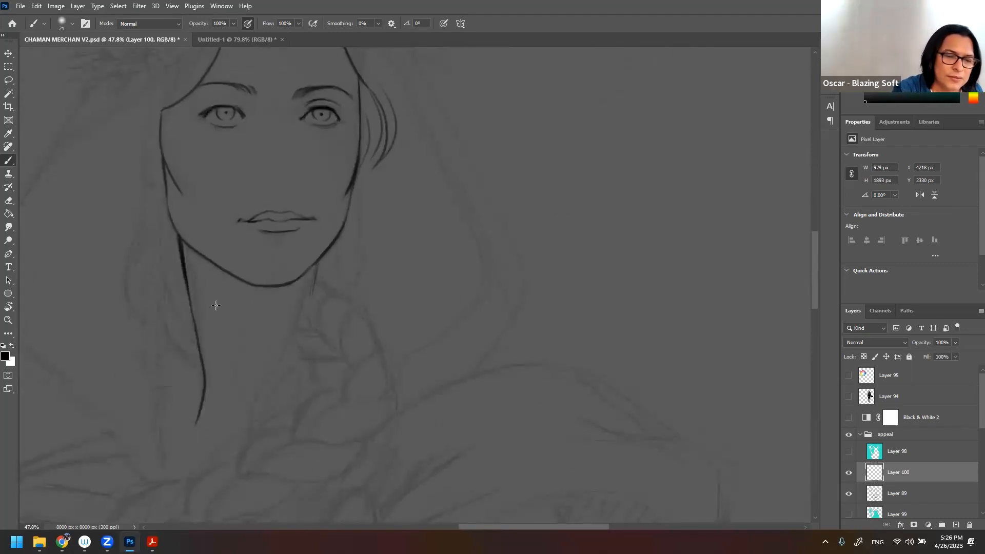
pyautogui.moveTo(316, 260); pyautogui.dragTo(308, 328)
pyautogui.moveTo(319, 275); pyautogui.dragTo(345, 295)
# - Draw the lower braid segments across the collar with fine hair strands, gathered into a tie at the end
pyautogui.scroll(-4, 460, 202)
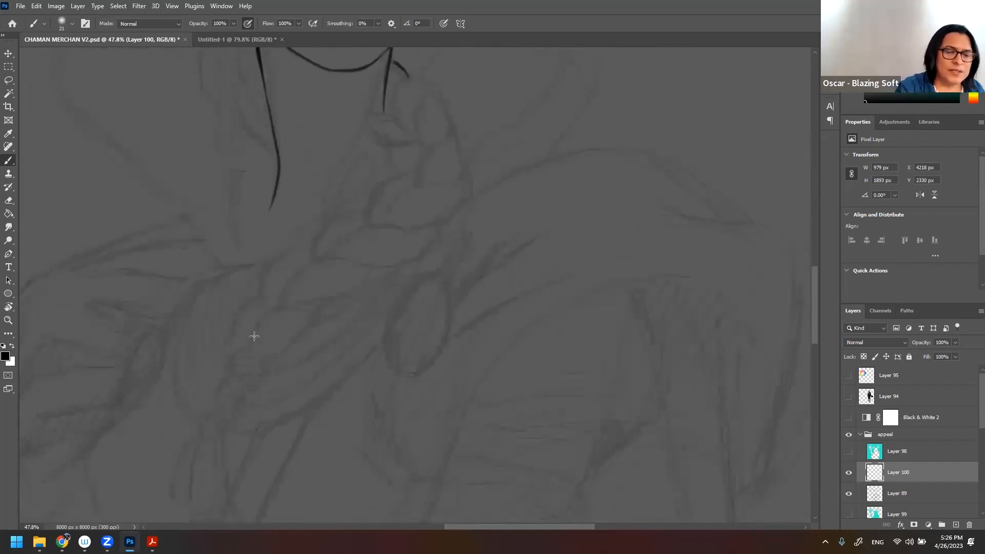
pyautogui.moveTo(249, 343)
pyautogui.mouseDown()
pyautogui.moveTo(274, 311)
pyautogui.moveTo(338, 299)
pyautogui.mouseUp()
pyautogui.moveTo(266, 358)
pyautogui.mouseDown()
pyautogui.moveTo(325, 308)
pyautogui.moveTo(307, 313)
pyautogui.moveTo(328, 305)
pyautogui.moveTo(282, 304)
pyautogui.moveTo(325, 264)
pyautogui.moveTo(383, 265)
pyautogui.moveTo(371, 269)
pyautogui.moveTo(392, 233)
pyautogui.mouseUp()
pyautogui.moveTo(347, 211); pyautogui.dragTo(277, 311)
pyautogui.moveTo(266, 272); pyautogui.dragTo(312, 241)
pyautogui.moveTo(261, 290)
pyautogui.mouseDown()
pyautogui.moveTo(237, 329)
pyautogui.moveTo(247, 348)
pyautogui.moveTo(298, 313)
pyautogui.moveTo(292, 334)
pyautogui.moveTo(307, 321)
pyautogui.mouseUp()
pyautogui.moveTo(237, 352); pyautogui.dragTo(243, 350)
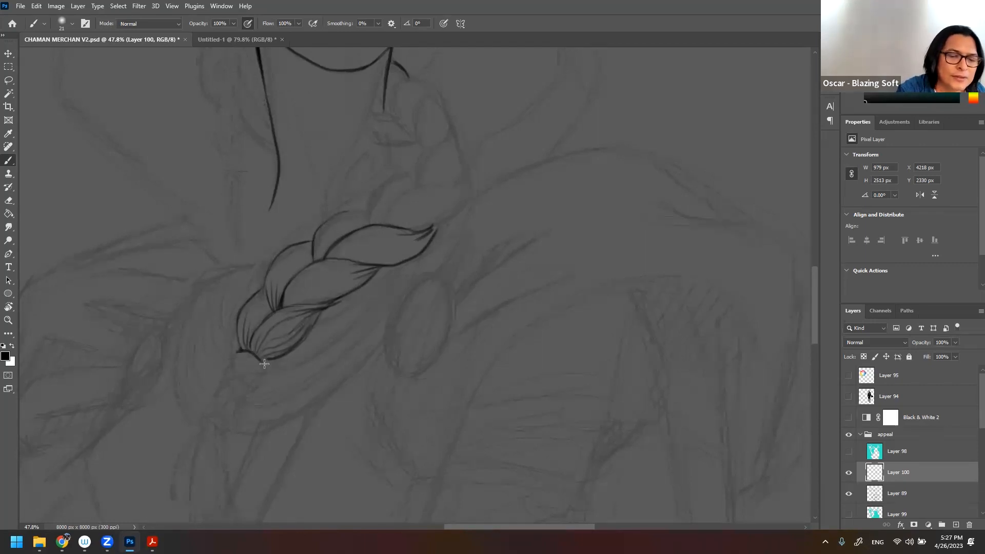
pyautogui.moveTo(262, 360); pyautogui.dragTo(264, 367)
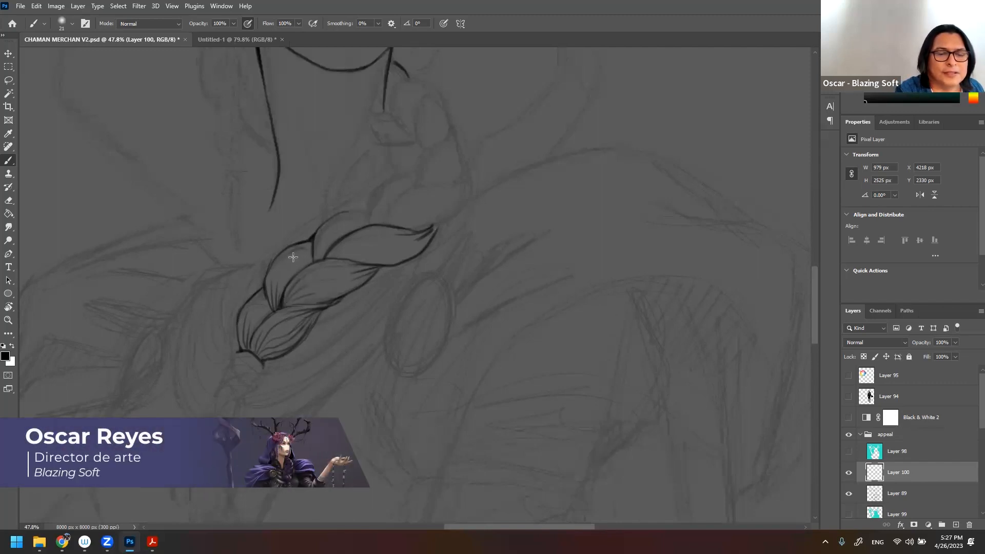
# - Draw the left edge of the hood from its peak above the hair down past the cheek to the collar
pyautogui.press('z')
pyautogui.moveTo(437, 310); pyautogui.dragTo(393, 330)
pyautogui.moveTo(396, 258); pyautogui.dragTo(409, 253)
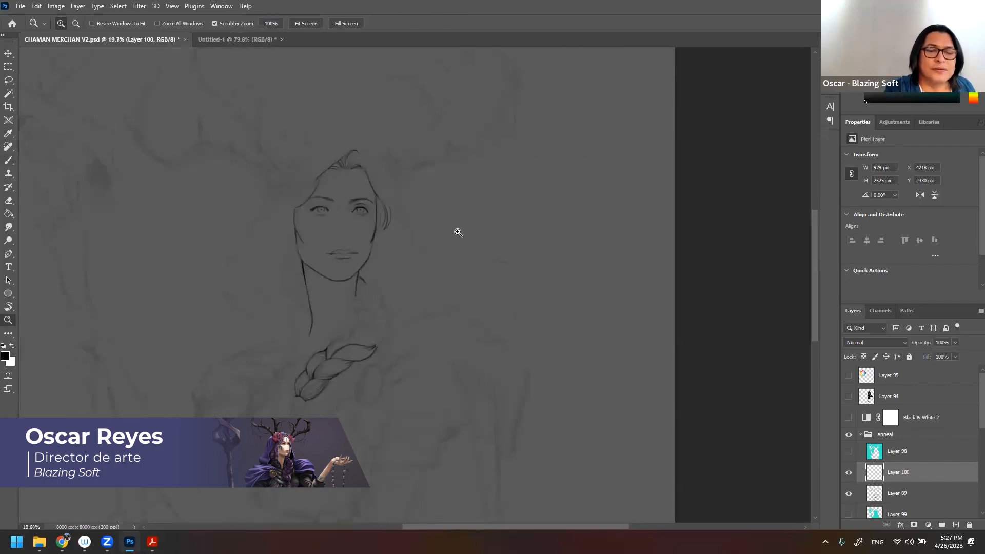
pyautogui.moveTo(317, 192)
pyautogui.mouseDown()
pyautogui.moveTo(325, 261)
pyautogui.moveTo(357, 243)
pyautogui.mouseUp()
pyautogui.press('b')
pyautogui.moveTo(316, 172)
pyautogui.mouseDown()
pyautogui.moveTo(268, 264)
pyautogui.moveTo(262, 340)
pyautogui.moveTo(253, 309)
pyautogui.moveTo(283, 357)
pyautogui.moveTo(352, 407)
pyautogui.mouseUp()
pyautogui.moveTo(270, 256)
pyautogui.mouseDown()
pyautogui.moveTo(329, 190)
pyautogui.moveTo(441, 108)
pyautogui.mouseUp()
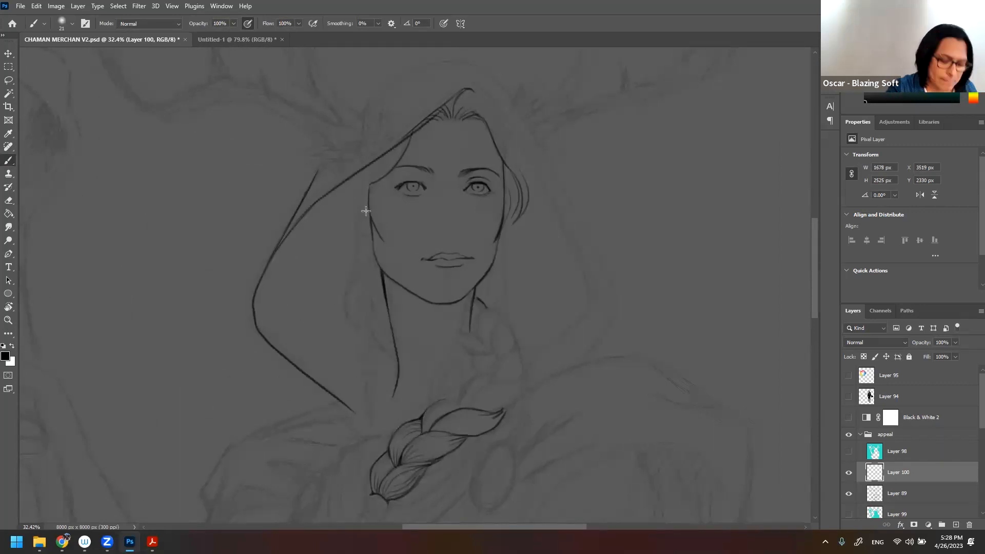
# - Draw the flower cluster with petals and leaves on the left side of the hood, at the base of the antler
pyautogui.press('z')
pyautogui.moveTo(493, 184)
pyautogui.mouseDown()
pyautogui.moveTo(374, 281)
pyautogui.moveTo(466, 303)
pyautogui.mouseUp()
pyautogui.press('b')
pyautogui.moveTo(371, 278)
pyautogui.mouseDown()
pyautogui.moveTo(357, 256)
pyautogui.moveTo(376, 220)
pyautogui.moveTo(399, 240)
pyautogui.moveTo(397, 284)
pyautogui.moveTo(414, 291)
pyautogui.moveTo(319, 289)
pyautogui.moveTo(378, 290)
pyautogui.mouseUp()
pyautogui.moveTo(386, 298); pyautogui.dragTo(338, 323)
pyautogui.moveTo(403, 236)
pyautogui.mouseDown()
pyautogui.moveTo(409, 227)
pyautogui.moveTo(420, 251)
pyautogui.mouseUp()
pyautogui.moveTo(383, 229); pyautogui.dragTo(402, 227)
pyautogui.moveTo(356, 251); pyautogui.dragTo(343, 269)
pyautogui.moveTo(425, 257)
pyautogui.mouseDown()
pyautogui.moveTo(447, 257)
pyautogui.moveTo(437, 284)
pyautogui.moveTo(431, 240)
pyautogui.moveTo(421, 277)
pyautogui.mouseUp()
pyautogui.moveTo(379, 313)
pyautogui.mouseDown()
pyautogui.moveTo(301, 303)
pyautogui.moveTo(287, 352)
pyautogui.moveTo(307, 323)
pyautogui.moveTo(356, 325)
pyautogui.moveTo(292, 280)
pyautogui.moveTo(387, 255)
pyautogui.moveTo(239, 345)
pyautogui.mouseUp()
pyautogui.moveTo(427, 237); pyautogui.dragTo(442, 194)
pyautogui.moveTo(379, 224); pyautogui.dragTo(361, 182)
pyautogui.hotkey('ctrl', 'space')
pyautogui.moveTo(395, 288)
pyautogui.mouseDown()
pyautogui.moveTo(354, 312)
pyautogui.moveTo(331, 288)
pyautogui.mouseUp()
pyautogui.moveTo(335, 254); pyautogui.dragTo(354, 229)
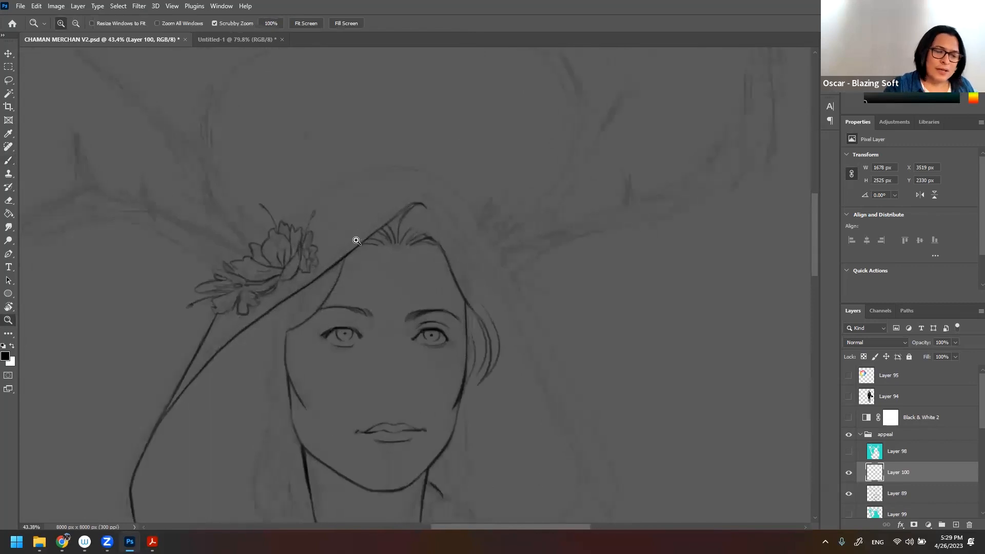
# - Add a parallel line along the hood's left edge up to the peak, and draw the double hood edge down the right side
pyautogui.press('b')
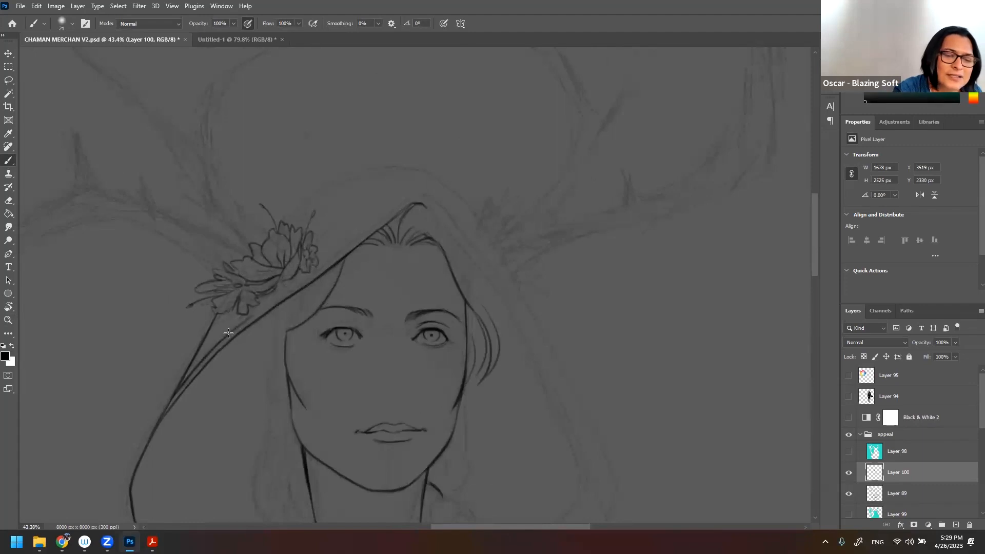
pyautogui.moveTo(244, 319); pyautogui.dragTo(323, 267)
pyautogui.moveTo(264, 303); pyautogui.dragTo(419, 196)
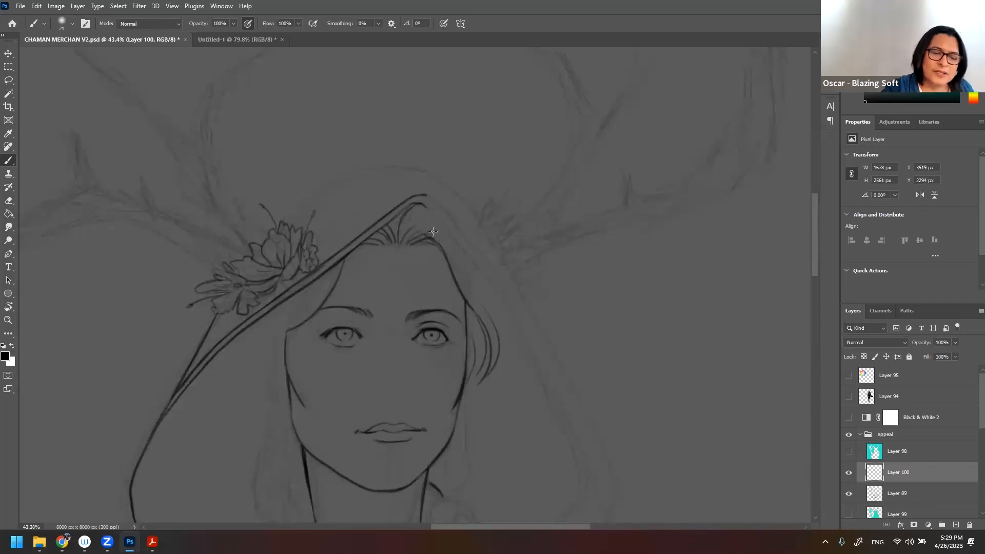
pyautogui.moveTo(434, 218); pyautogui.dragTo(535, 379)
pyautogui.moveTo(427, 195)
pyautogui.mouseDown()
pyautogui.moveTo(494, 282)
pyautogui.moveTo(551, 387)
pyautogui.mouseUp()
pyautogui.moveTo(539, 404); pyautogui.dragTo(450, 220)
# - Draw the hair falling behind the right jaw and the upper braid segments down to the finished lower braid
pyautogui.moveTo(375, 216); pyautogui.dragTo(361, 307)
pyautogui.moveTo(370, 256); pyautogui.dragTo(341, 298)
pyautogui.moveTo(373, 291)
pyautogui.mouseDown()
pyautogui.moveTo(358, 315)
pyautogui.moveTo(376, 328)
pyautogui.moveTo(400, 402)
pyautogui.moveTo(377, 451)
pyautogui.mouseUp()
pyautogui.moveTo(369, 382); pyautogui.dragTo(362, 354)
pyautogui.moveTo(364, 354); pyautogui.dragTo(394, 336)
pyautogui.moveTo(449, 198)
pyautogui.mouseDown()
pyautogui.moveTo(462, 231)
pyautogui.moveTo(400, 395)
pyautogui.mouseUp()
pyautogui.moveTo(443, 175)
pyautogui.mouseDown()
pyautogui.moveTo(501, 289)
pyautogui.moveTo(493, 327)
pyautogui.moveTo(505, 297)
pyautogui.moveTo(485, 332)
pyautogui.moveTo(385, 433)
pyautogui.mouseUp()
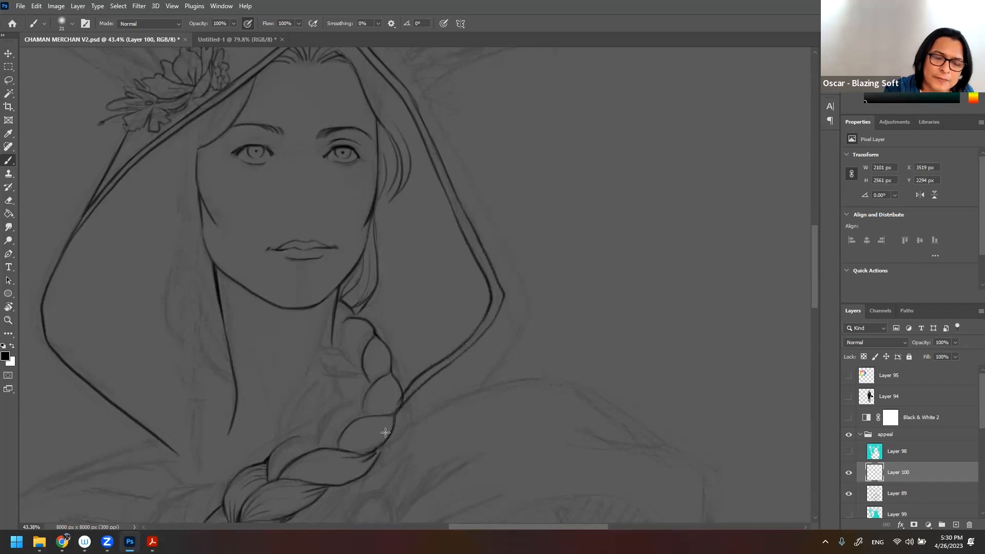
# - Draw the outer fabric contour of the hood down its right side, outside the double edge
pyautogui.press('z')
pyautogui.moveTo(481, 286); pyautogui.dragTo(437, 270)
pyautogui.press('b')
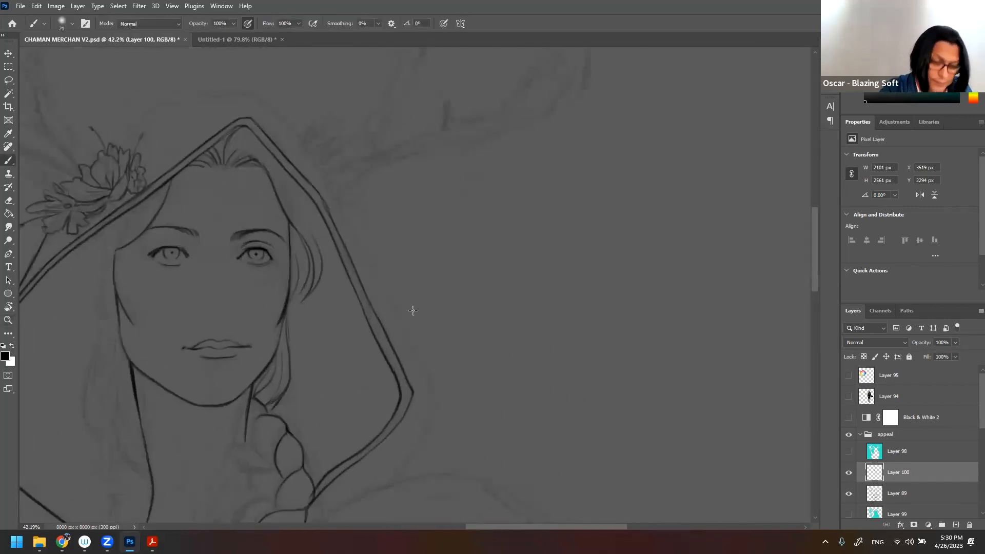
pyautogui.moveTo(332, 196); pyautogui.dragTo(446, 428)
pyautogui.moveTo(439, 390); pyautogui.dragTo(388, 486)
pyautogui.moveTo(279, 106); pyautogui.dragTo(443, 371)
# - Draw the rounded crown of the hood and the flower cluster at the base of the right antler
pyautogui.moveTo(363, 248)
pyautogui.mouseDown()
pyautogui.moveTo(334, 241)
pyautogui.moveTo(206, 291)
pyautogui.mouseUp()
pyautogui.moveTo(405, 286)
pyautogui.mouseDown()
pyautogui.moveTo(409, 268)
pyautogui.moveTo(423, 320)
pyautogui.moveTo(445, 312)
pyautogui.moveTo(427, 320)
pyautogui.moveTo(455, 363)
pyautogui.moveTo(459, 330)
pyautogui.moveTo(448, 340)
pyautogui.mouseUp()
pyautogui.moveTo(436, 293); pyautogui.dragTo(465, 263)
# - Draw the inner contour of the right antler's upper branch, with its lower tine, middle tine and curved tip
pyautogui.moveTo(411, 102)
pyautogui.mouseDown()
pyautogui.moveTo(449, 122)
pyautogui.moveTo(486, 178)
pyautogui.moveTo(489, 209)
pyautogui.moveTo(436, 289)
pyautogui.moveTo(484, 247)
pyautogui.mouseUp()
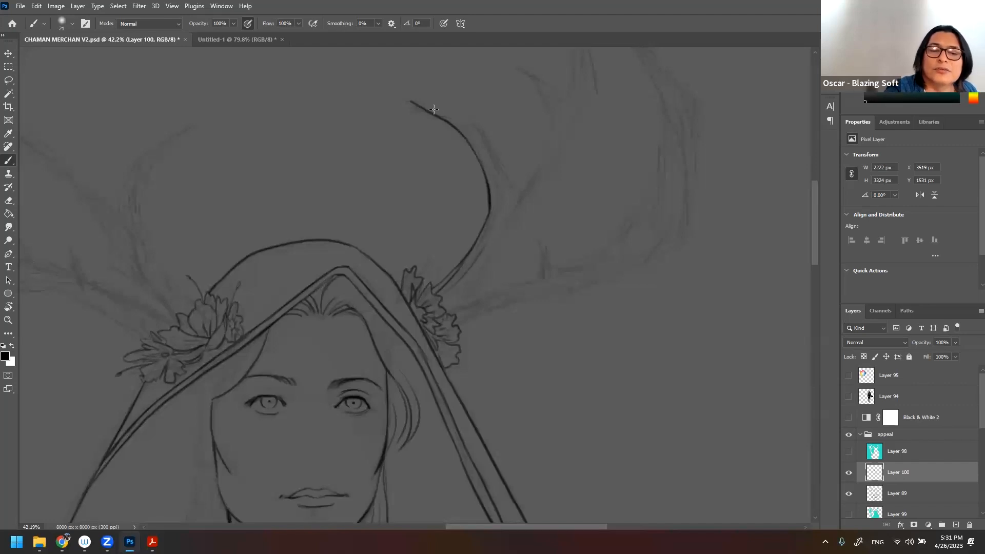
pyautogui.moveTo(420, 104)
pyautogui.mouseDown()
pyautogui.moveTo(462, 127)
pyautogui.moveTo(501, 176)
pyautogui.moveTo(495, 159)
pyautogui.moveTo(520, 214)
pyautogui.mouseUp()
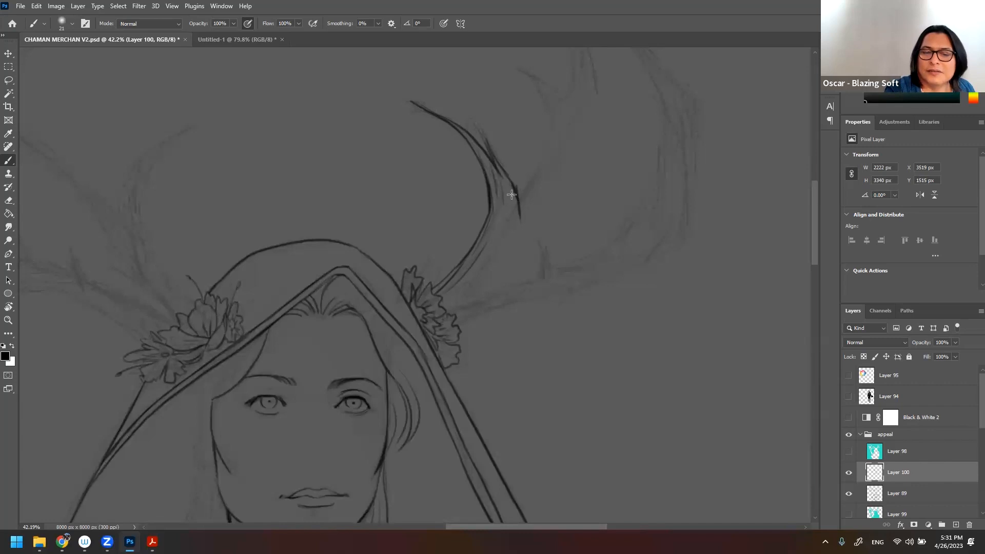
pyautogui.press('z')
pyautogui.moveTo(552, 286); pyautogui.dragTo(424, 305)
pyautogui.hotkey('ctrl', '-')
pyautogui.moveTo(457, 191); pyautogui.dragTo(340, 311)
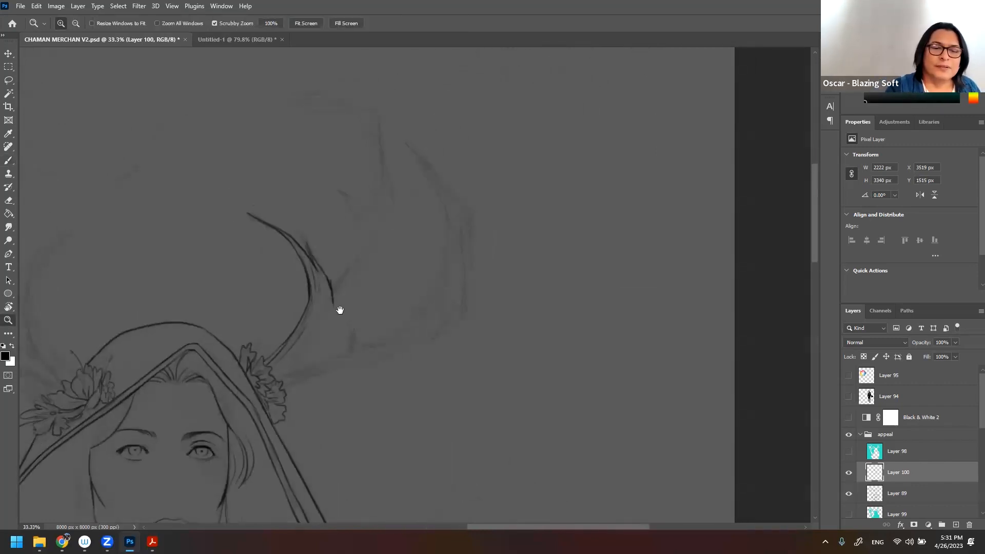
pyautogui.press('b')
pyautogui.moveTo(332, 188)
pyautogui.mouseDown()
pyautogui.moveTo(357, 233)
pyautogui.moveTo(333, 284)
pyautogui.mouseUp()
pyautogui.moveTo(332, 188)
pyautogui.mouseDown()
pyautogui.moveTo(364, 219)
pyautogui.moveTo(371, 202)
pyautogui.moveTo(284, 113)
pyautogui.moveTo(349, 106)
pyautogui.mouseUp()
pyautogui.moveTo(279, 113); pyautogui.dragTo(368, 106)
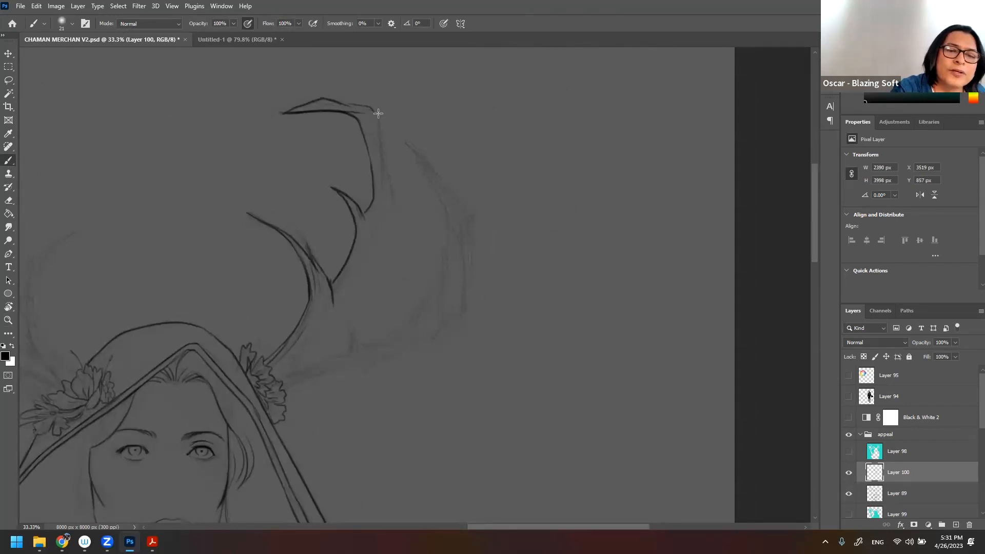
# - Draw the upper branch's outer contour back to the antler base, and add grain lines and darker accents at the fork
pyautogui.moveTo(376, 108)
pyautogui.mouseDown()
pyautogui.moveTo(393, 188)
pyautogui.moveTo(351, 282)
pyautogui.moveTo(280, 368)
pyautogui.mouseUp()
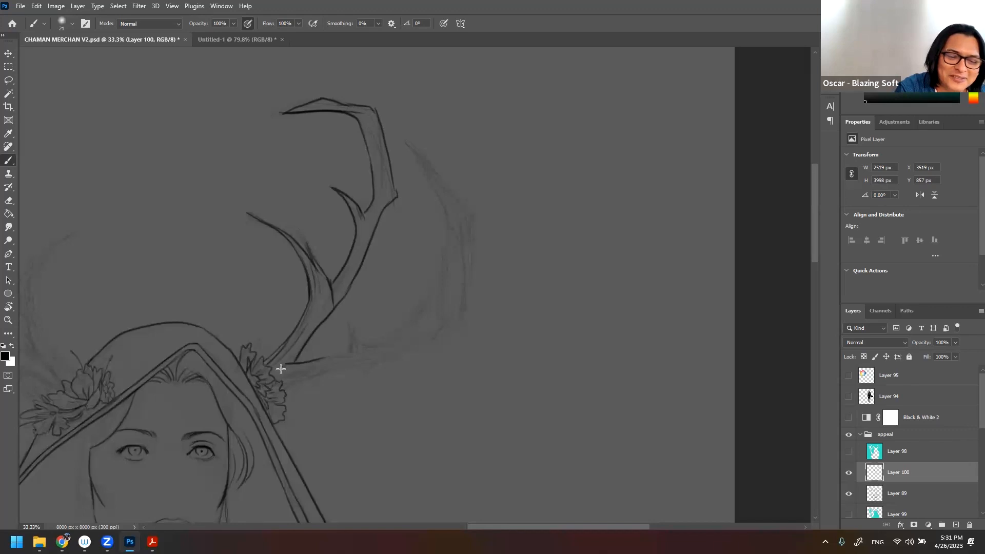
pyautogui.moveTo(287, 361); pyautogui.dragTo(313, 324)
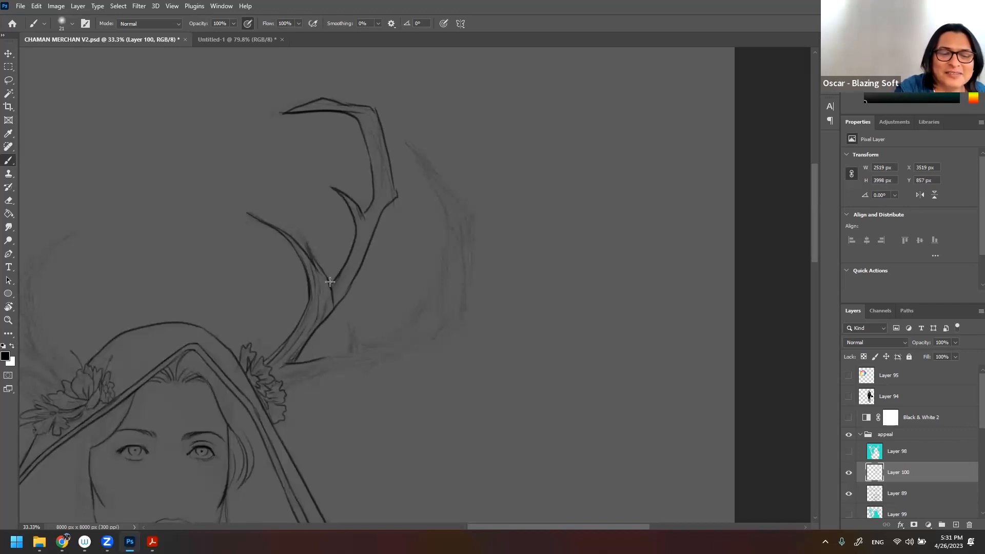
pyautogui.moveTo(330, 282); pyautogui.dragTo(347, 258)
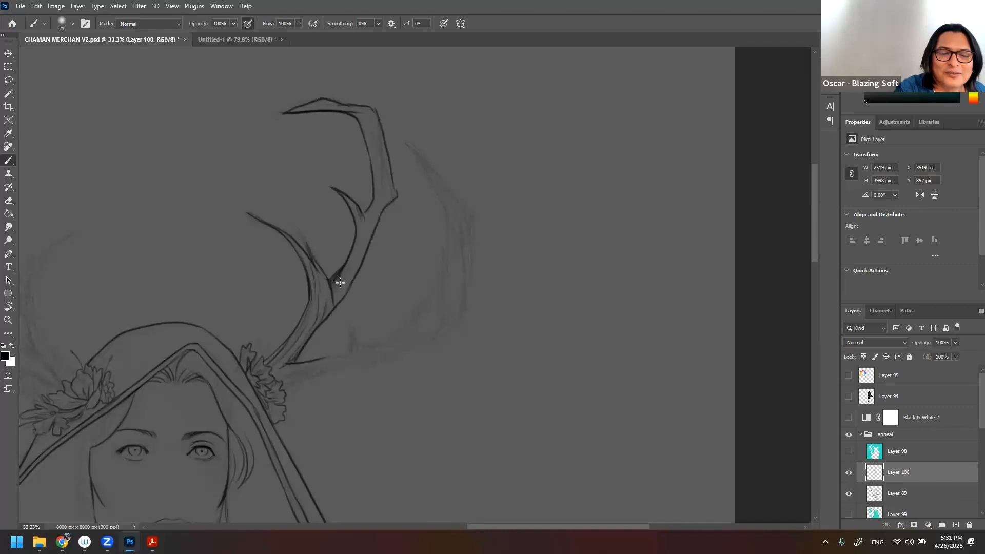
# - Ink the outer branch of the right antler over the rough sketch, from its pointed tip down to the hood flowers
pyautogui.moveTo(329, 362)
pyautogui.mouseDown()
pyautogui.moveTo(351, 328)
pyautogui.moveTo(354, 353)
pyautogui.moveTo(430, 307)
pyautogui.moveTo(446, 257)
pyautogui.moveTo(444, 216)
pyautogui.moveTo(415, 155)
pyautogui.moveTo(457, 250)
pyautogui.mouseUp()
pyautogui.moveTo(406, 139)
pyautogui.mouseDown()
pyautogui.moveTo(471, 214)
pyautogui.moveTo(464, 293)
pyautogui.moveTo(439, 336)
pyautogui.moveTo(284, 389)
pyautogui.mouseUp()
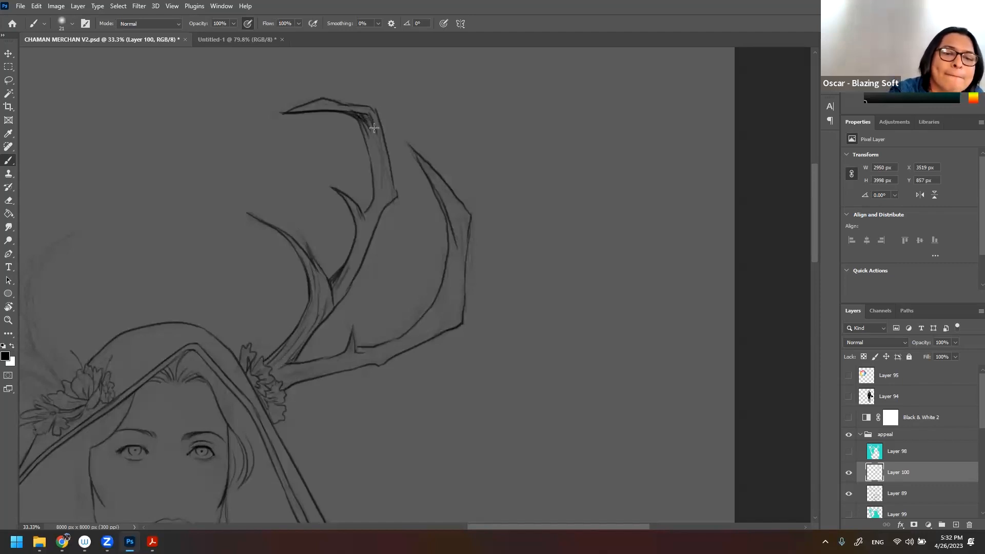
# - Ink the whole left antler over its faint sketch, including the curled upper branch, inner tine and outer branch
pyautogui.press('z')
pyautogui.moveTo(413, 321)
pyautogui.mouseDown()
pyautogui.moveTo(338, 340)
pyautogui.moveTo(390, 313)
pyautogui.mouseUp()
pyautogui.moveTo(311, 384); pyautogui.dragTo(374, 424)
pyautogui.moveTo(309, 277); pyautogui.dragTo(358, 383)
pyautogui.moveTo(333, 353); pyautogui.dragTo(264, 343)
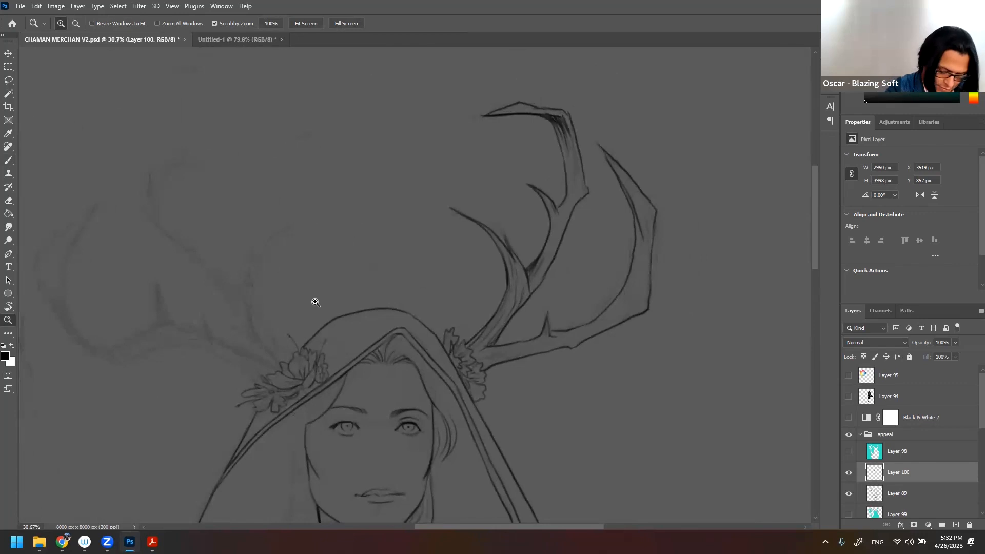
pyautogui.press('b')
pyautogui.moveTo(292, 356)
pyautogui.mouseDown()
pyautogui.moveTo(267, 334)
pyautogui.moveTo(257, 291)
pyautogui.moveTo(263, 255)
pyautogui.moveTo(290, 225)
pyautogui.moveTo(249, 254)
pyautogui.moveTo(239, 297)
pyautogui.moveTo(159, 216)
pyautogui.moveTo(153, 164)
pyautogui.moveTo(207, 162)
pyautogui.moveTo(164, 158)
pyautogui.moveTo(146, 214)
pyautogui.moveTo(282, 369)
pyautogui.moveTo(180, 321)
pyautogui.moveTo(62, 308)
pyautogui.moveTo(101, 202)
pyautogui.moveTo(40, 288)
pyautogui.moveTo(72, 339)
pyautogui.moveTo(59, 325)
pyautogui.moveTo(131, 366)
pyautogui.moveTo(227, 337)
pyautogui.mouseUp()
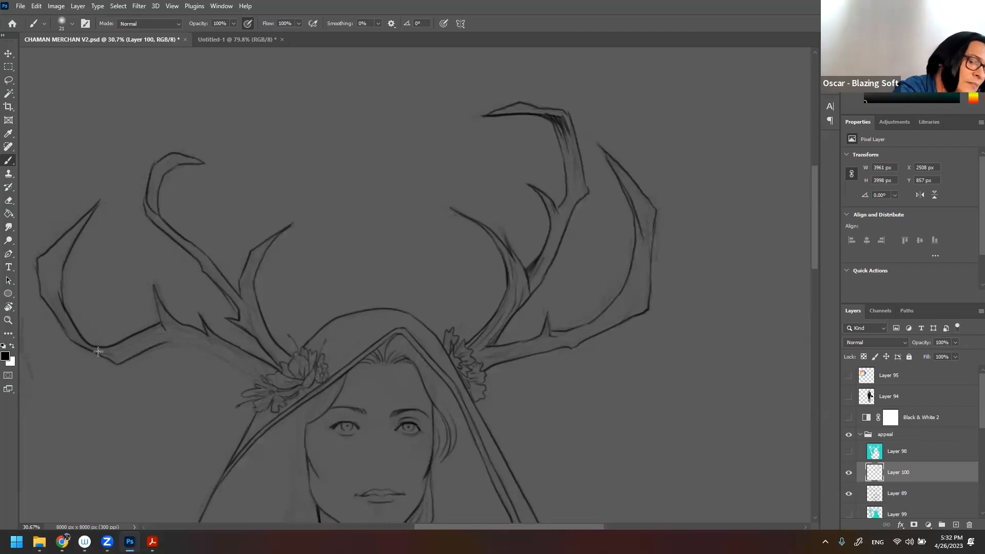
pyautogui.moveTo(170, 346)
pyautogui.mouseDown()
pyautogui.moveTo(237, 363)
pyautogui.moveTo(193, 348)
pyautogui.mouseUp()
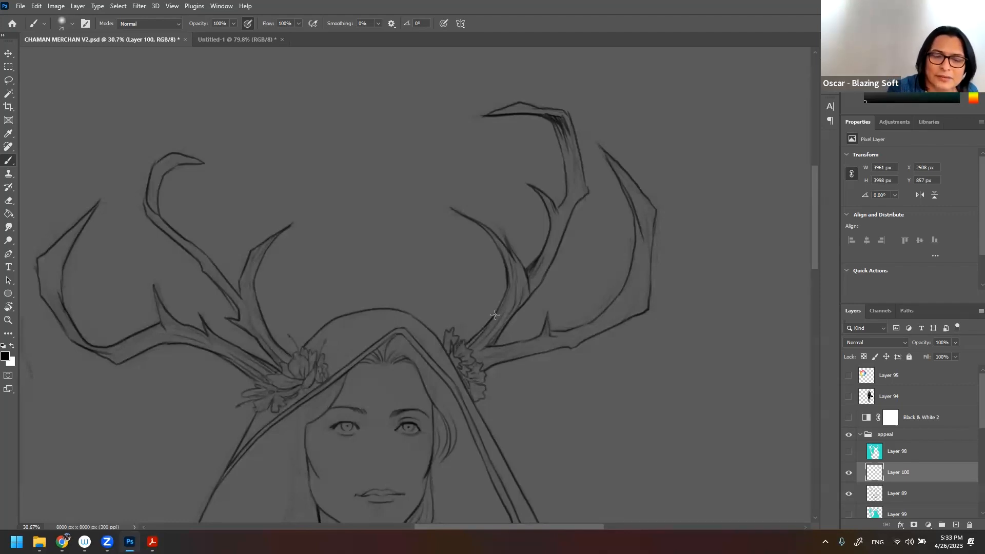
# - Examine both antlers together with the hood and face at several zoom levels
pyautogui.press('z')
pyautogui.moveTo(394, 309); pyautogui.dragTo(358, 309)
pyautogui.moveTo(382, 254); pyautogui.dragTo(323, 250)
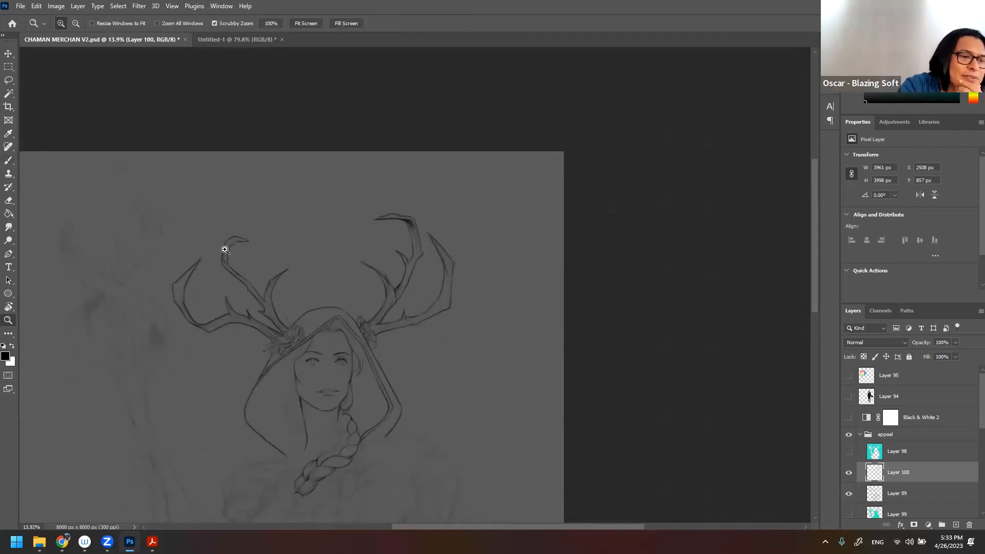
pyautogui.moveTo(278, 311); pyautogui.dragTo(464, 325)
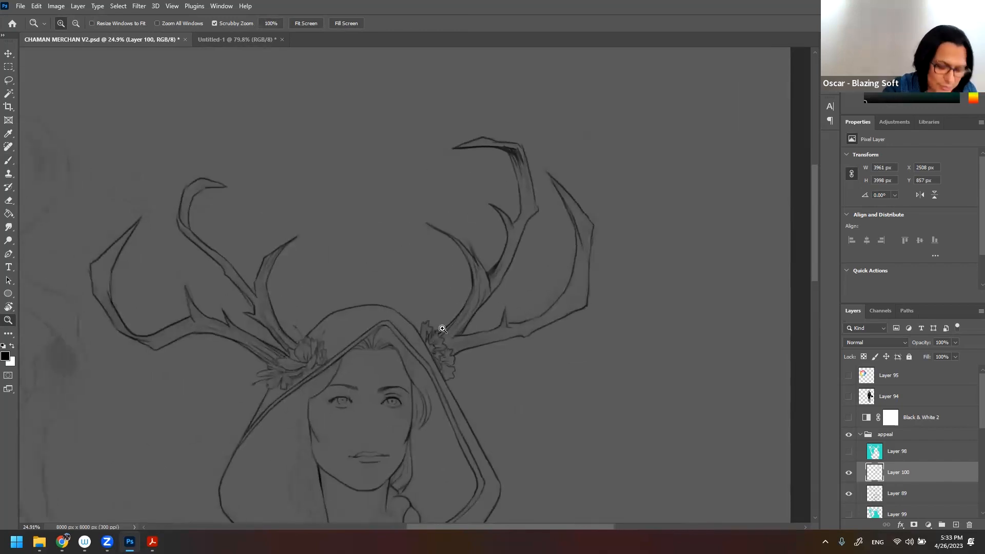
pyautogui.press('b')
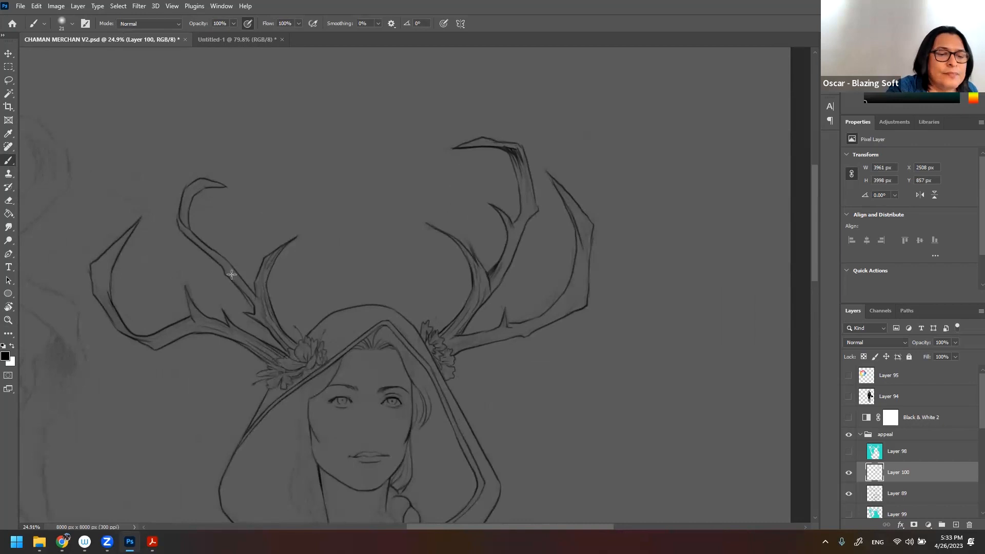
pyautogui.press('z')
pyautogui.moveTo(380, 350); pyautogui.dragTo(350, 279)
pyautogui.moveTo(291, 360); pyautogui.dragTo(302, 358)
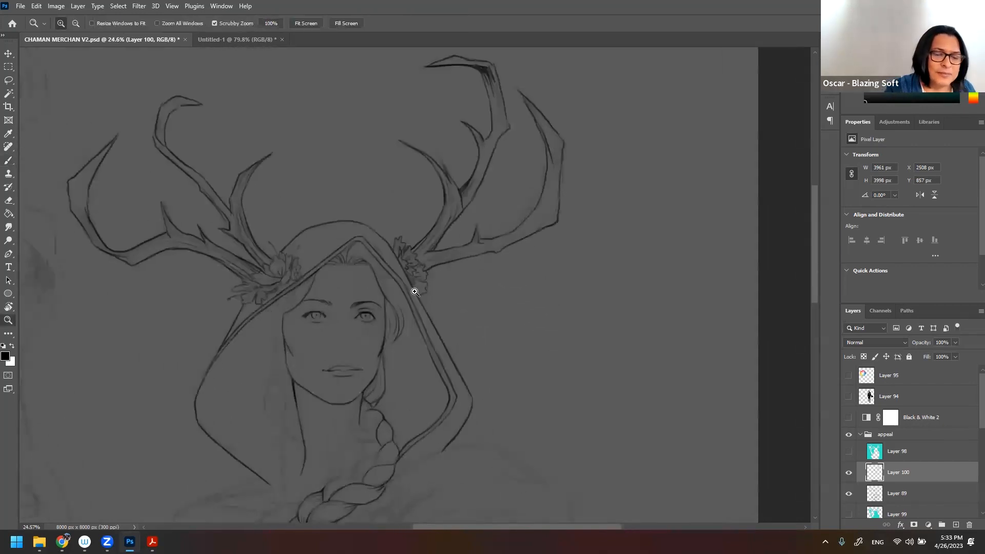
pyautogui.moveTo(294, 182); pyautogui.dragTo(395, 273)
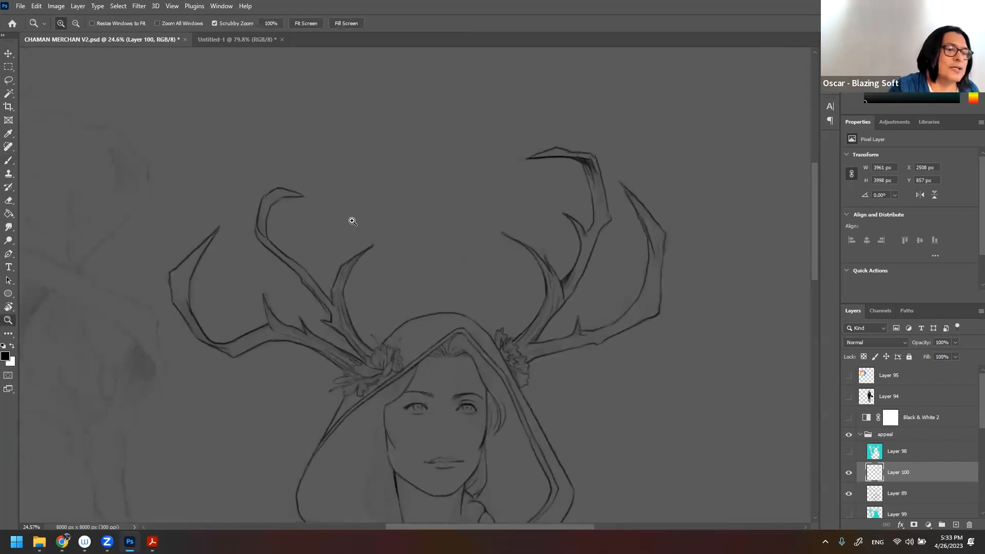
# - Try the KYLE Ultimate Pencil Hard brush with a test stroke between the antlers and undo it
pyautogui.click(9, 160)
pyautogui.click(72, 23)
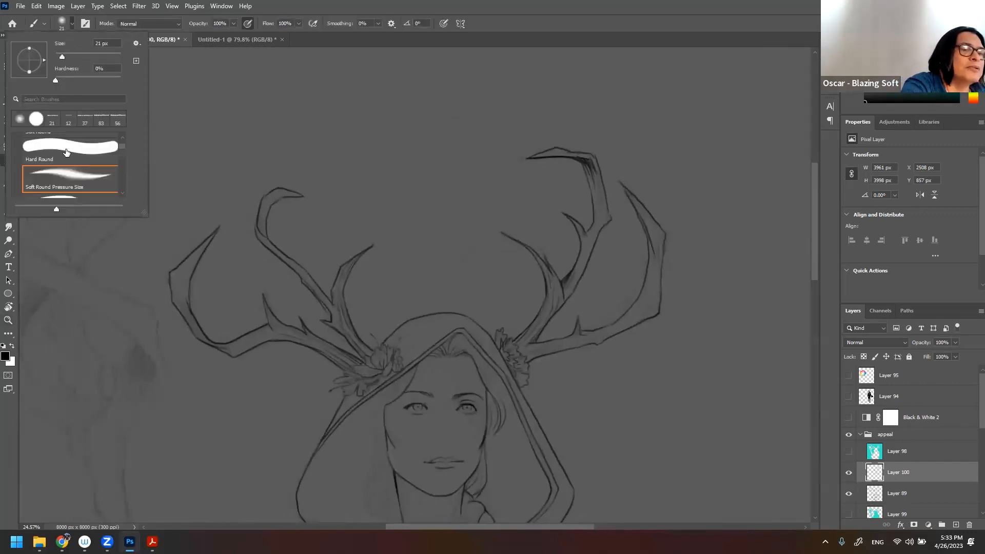
pyautogui.scroll(3, 121, 141)
pyautogui.click(18, 139)
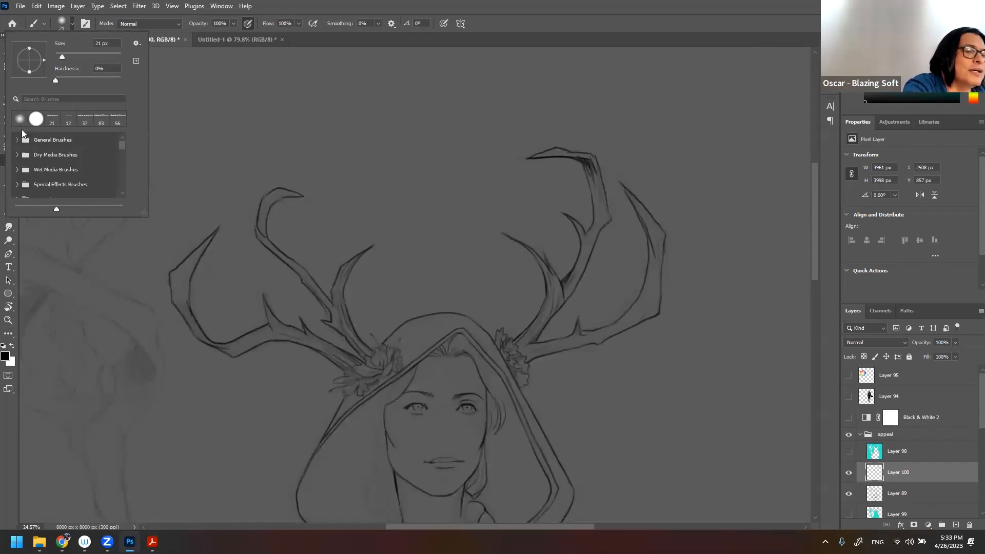
pyautogui.click(18, 154)
pyautogui.click(60, 175)
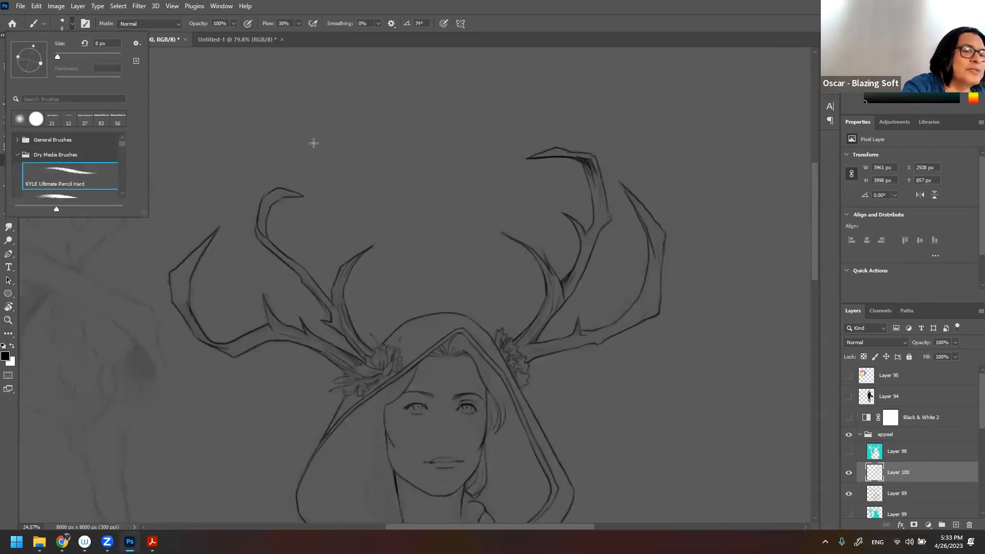
pyautogui.moveTo(372, 148); pyautogui.dragTo(344, 209)
pyautogui.hotkey('ctrl', 'z')
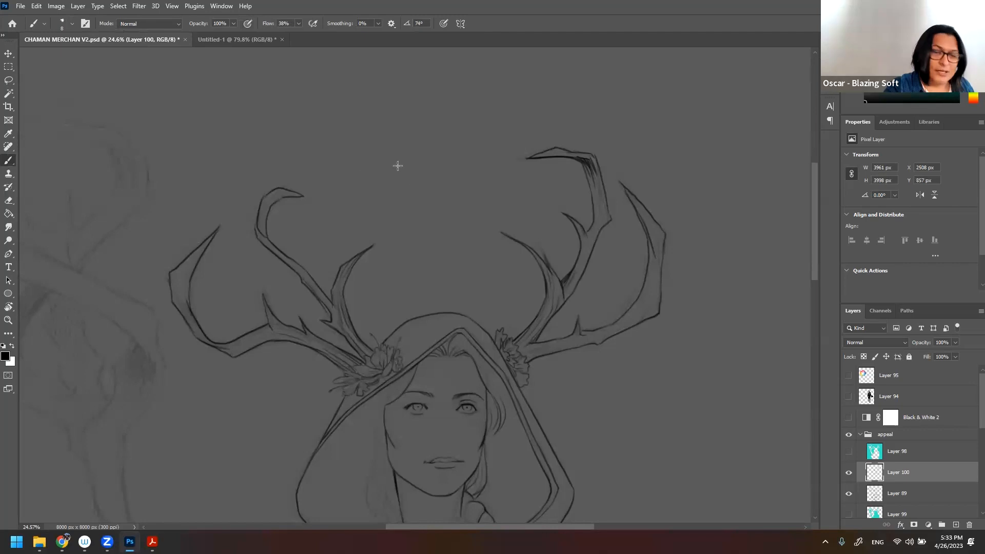
# - Enlarge the pencil brush to 111 px, try several strokes in the empty space above the hood and undo them
pyautogui.rightClick(395, 165)
pyautogui.moveTo(392, 102); pyautogui.dragTo(377, 210)
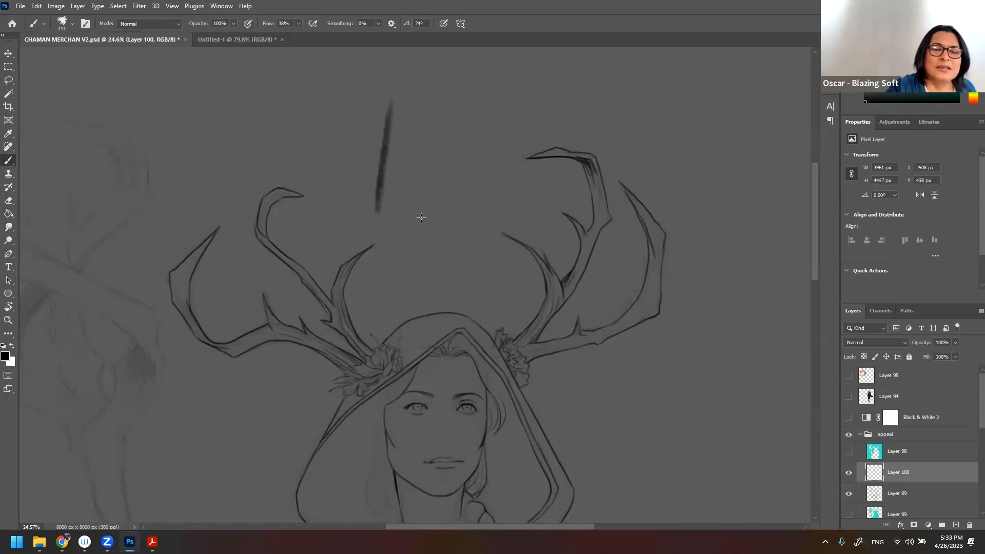
pyautogui.press('z')
pyautogui.moveTo(392, 165)
pyautogui.mouseDown()
pyautogui.moveTo(437, 154)
pyautogui.moveTo(407, 161)
pyautogui.moveTo(426, 147)
pyautogui.moveTo(405, 143)
pyautogui.moveTo(423, 169)
pyautogui.moveTo(409, 269)
pyautogui.mouseUp()
pyautogui.hotkey('ctrl', 'z')
pyautogui.press('b')
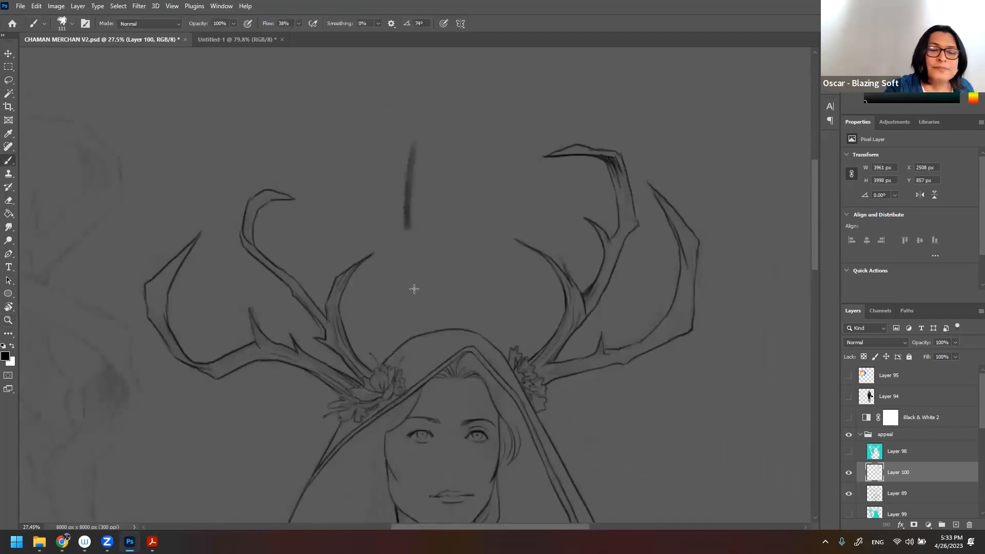
pyautogui.moveTo(438, 171); pyautogui.dragTo(428, 233)
pyautogui.moveTo(479, 158); pyautogui.dragTo(454, 212)
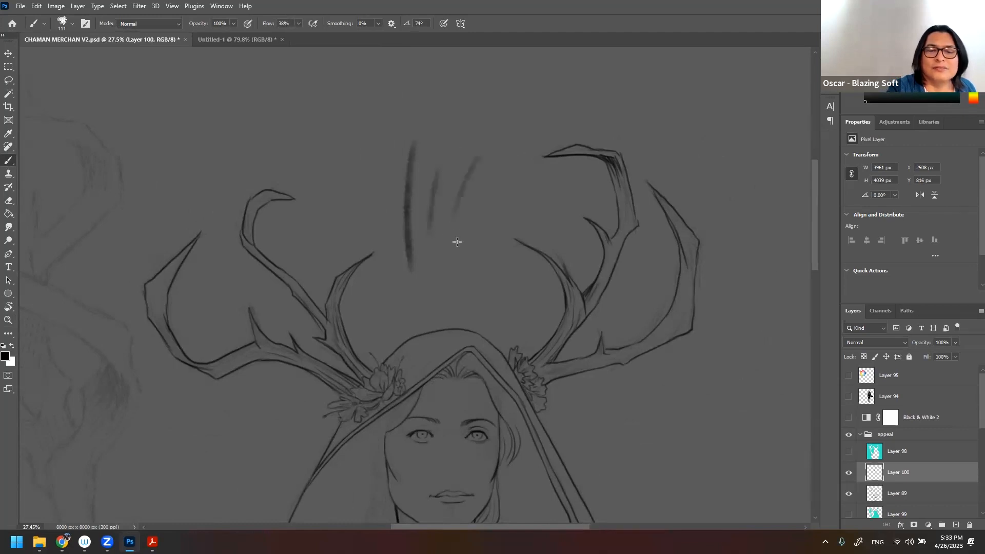
pyautogui.hotkey('ctrl', 'z')
pyautogui.hotkey('ctrl', 'z')
pyautogui.hotkey('ctrl', 'z')
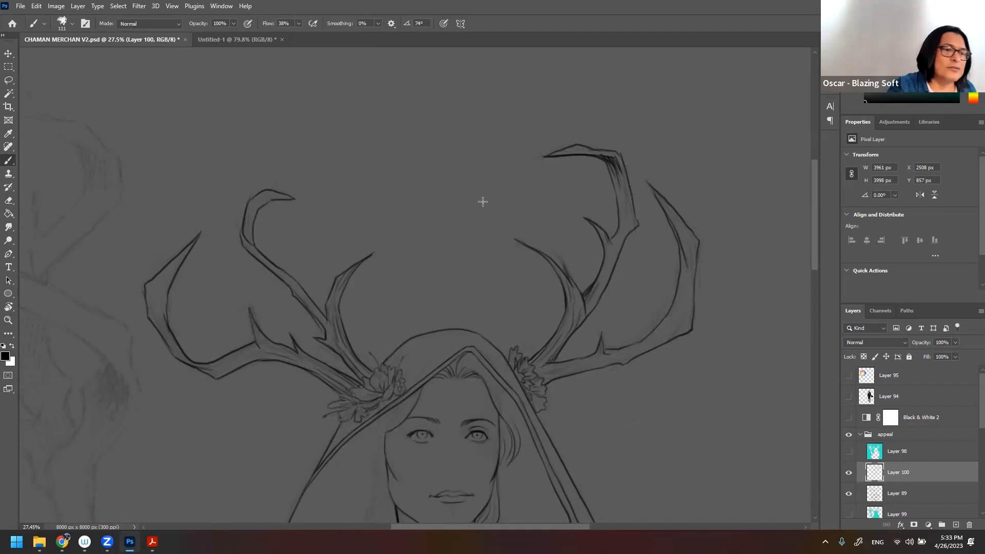
# - Try the KYLE Ultimate Inking Thick 'n Thin wet media brush with a test stroke between the antlers and undo it
pyautogui.click(45, 23)
pyautogui.click(73, 23)
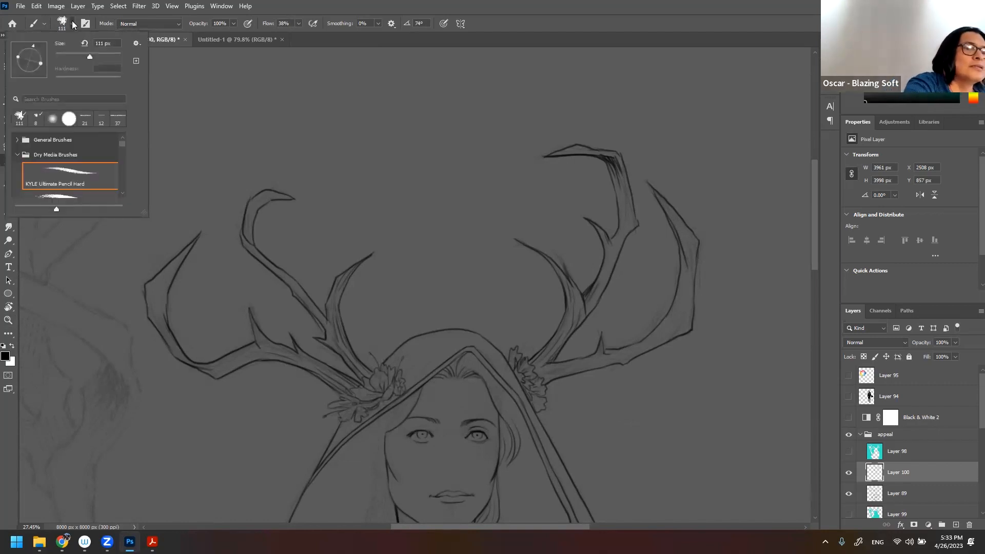
pyautogui.click(18, 156)
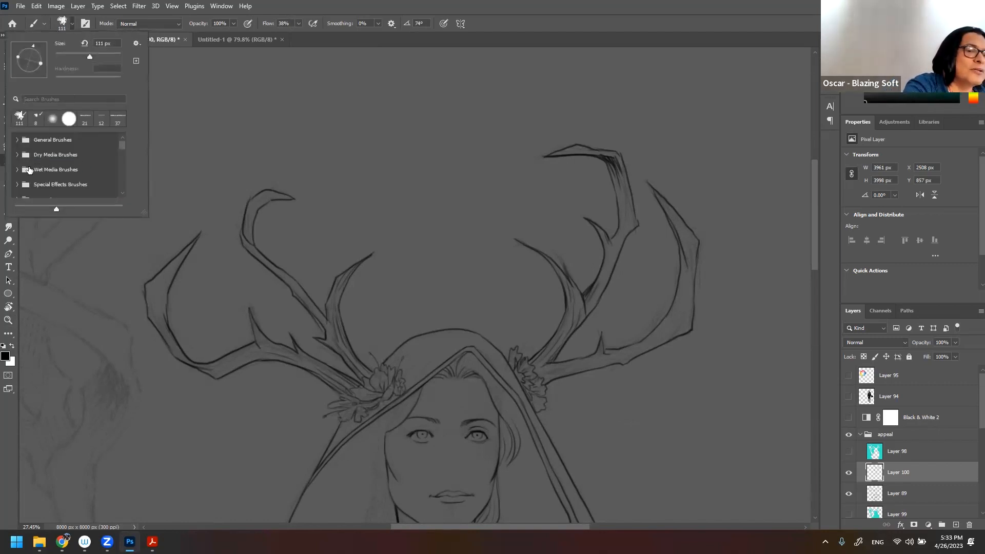
pyautogui.click(18, 170)
pyautogui.click(95, 177)
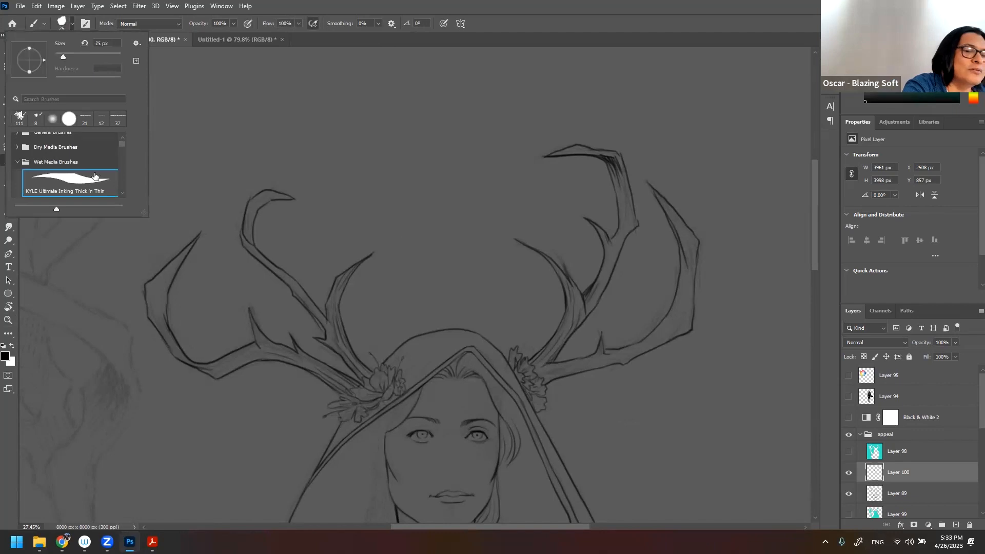
pyautogui.click(338, 162)
pyautogui.moveTo(373, 152); pyautogui.dragTo(337, 235)
pyautogui.hotkey('ctrl', 'z')
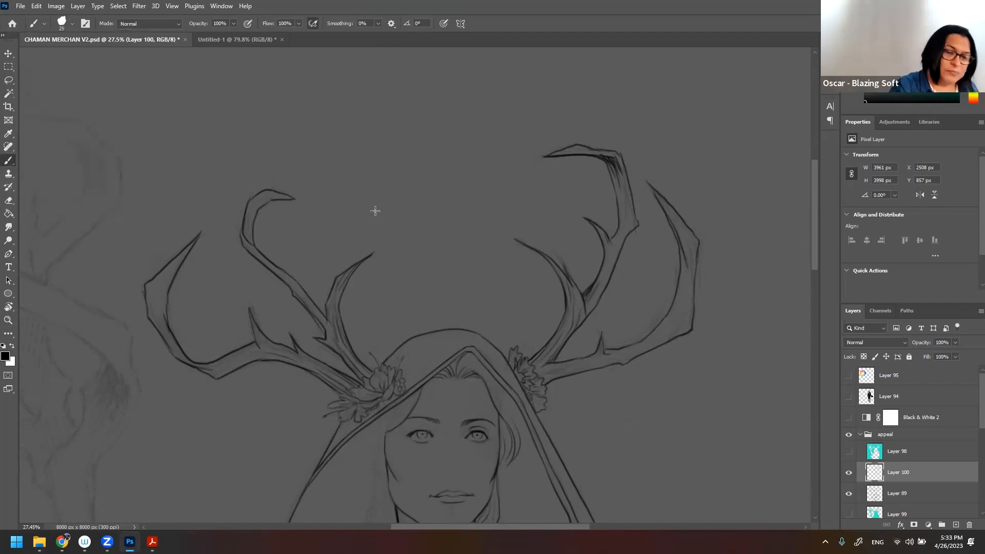
# - Choose the Hard Round Pressure Size brush at 25 px from the general brushes, try it with two strokes and undo them
pyautogui.click(72, 24)
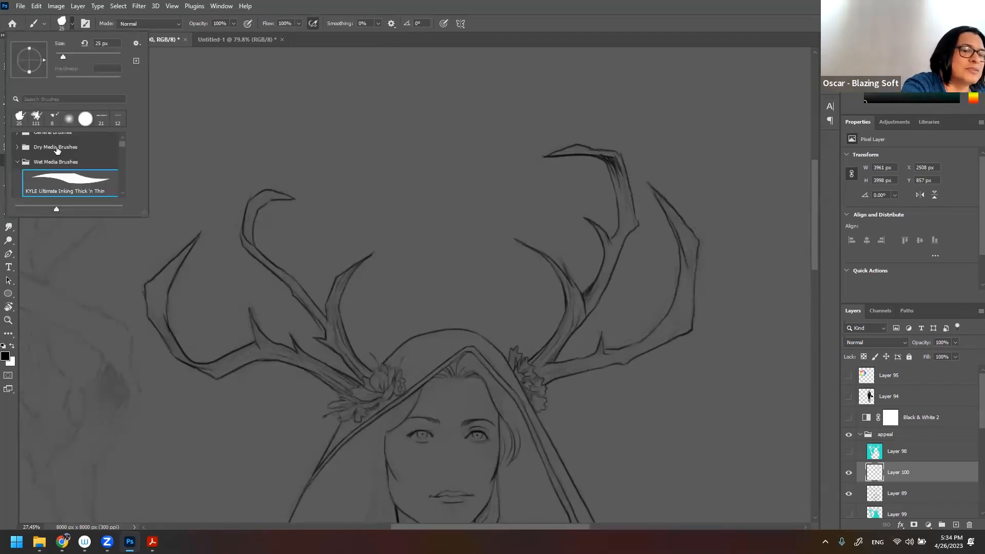
pyautogui.click(19, 163)
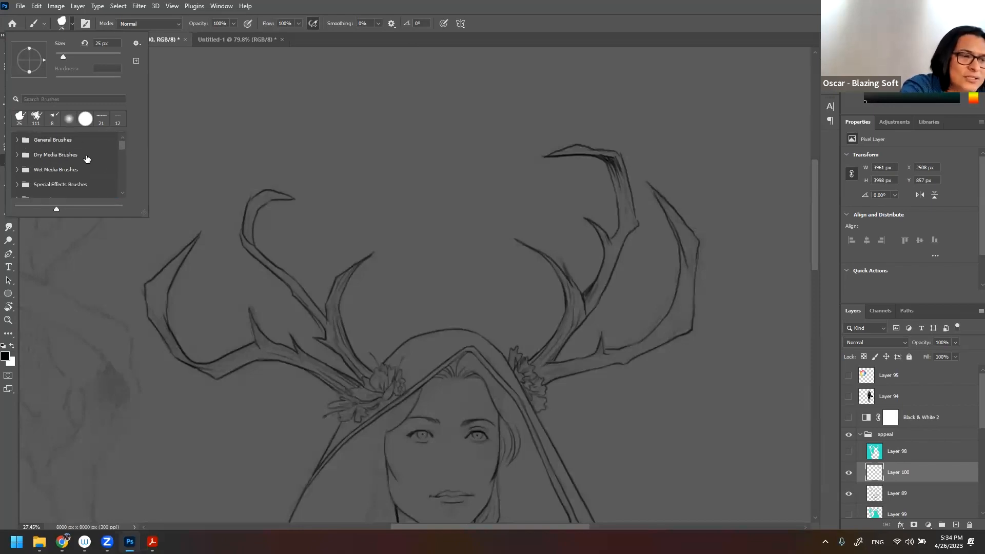
pyautogui.click(18, 140)
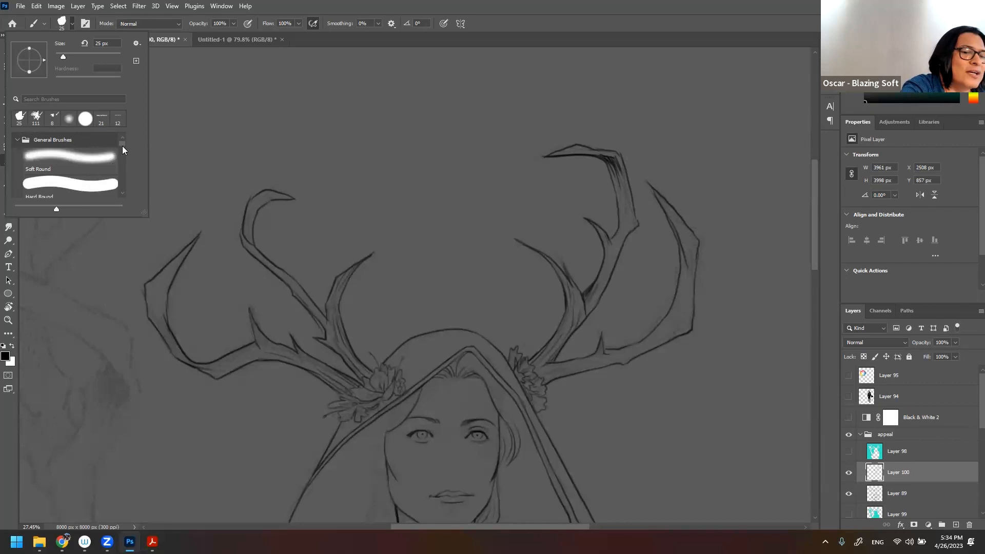
pyautogui.scroll(-3, 121, 192)
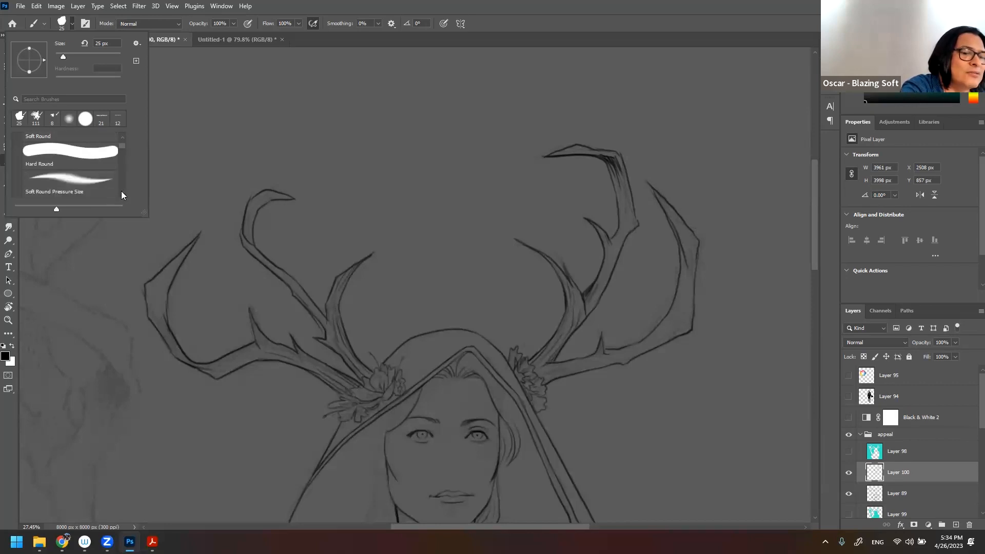
pyautogui.click(104, 184)
pyautogui.scroll(-2, 123, 192)
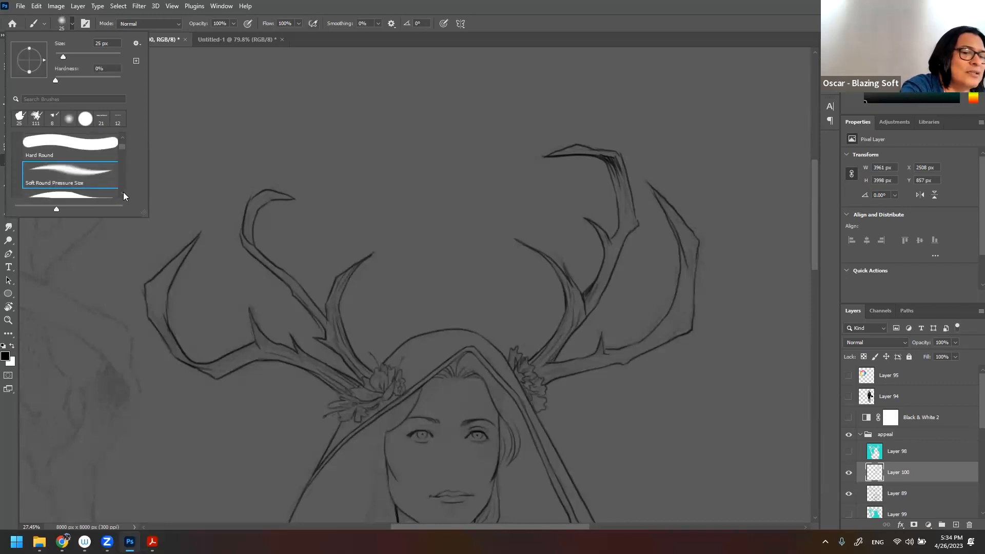
pyautogui.click(110, 177)
pyautogui.moveTo(265, 127); pyautogui.dragTo(240, 211)
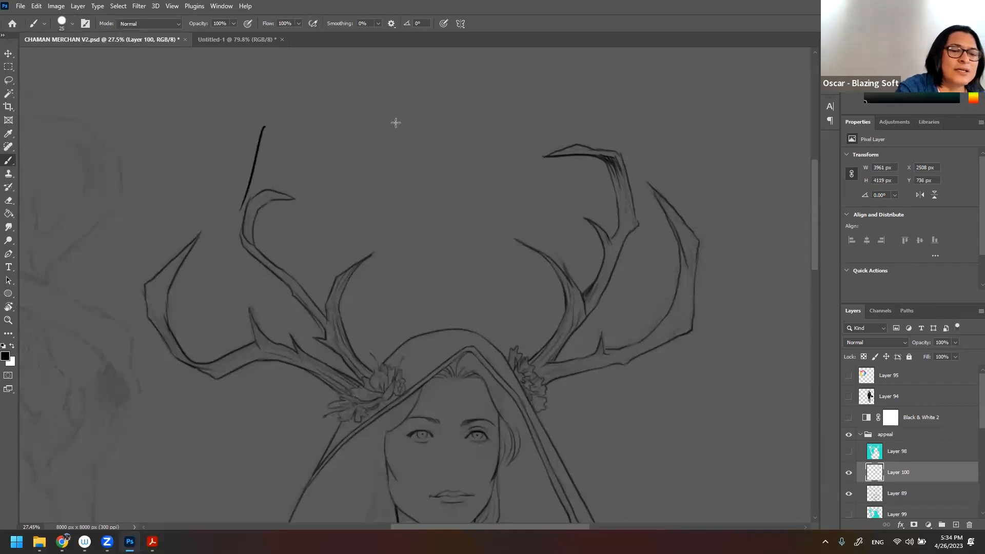
pyautogui.hotkey('ctrl', 'z')
pyautogui.moveTo(381, 151); pyautogui.dragTo(319, 256)
pyautogui.hotkey('ctrl', 'z')
# - Darken the line at the base of the left antler where it meets the hood flowers
pyautogui.press('z')
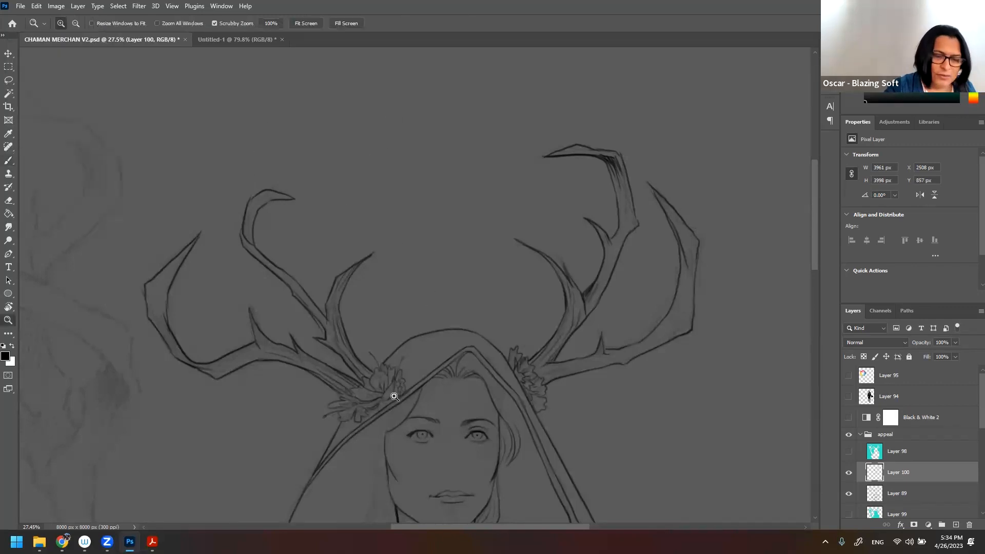
pyautogui.moveTo(391, 396)
pyautogui.mouseDown()
pyautogui.moveTo(378, 319)
pyautogui.moveTo(325, 285)
pyautogui.moveTo(365, 255)
pyautogui.mouseUp()
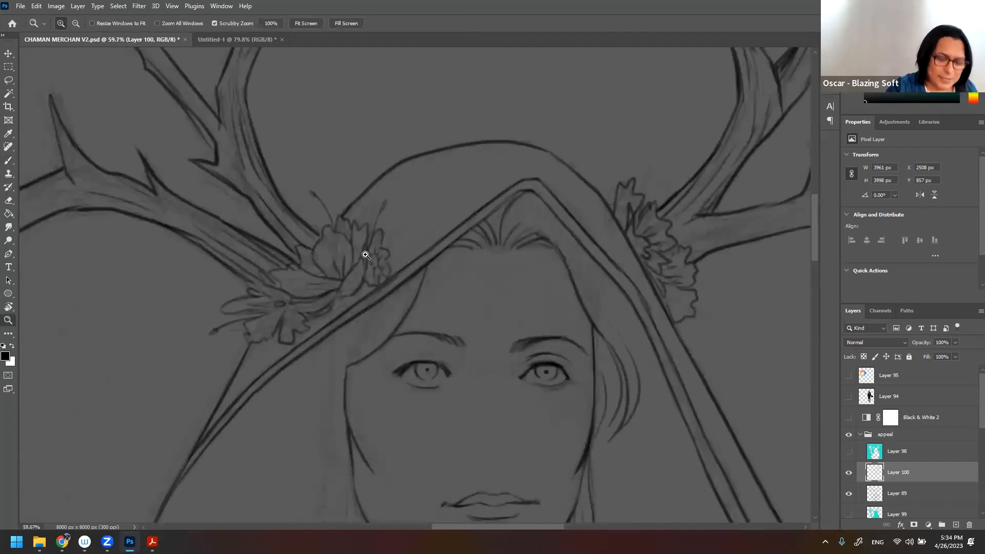
pyautogui.press('b')
pyautogui.moveTo(296, 257); pyautogui.dragTo(266, 223)
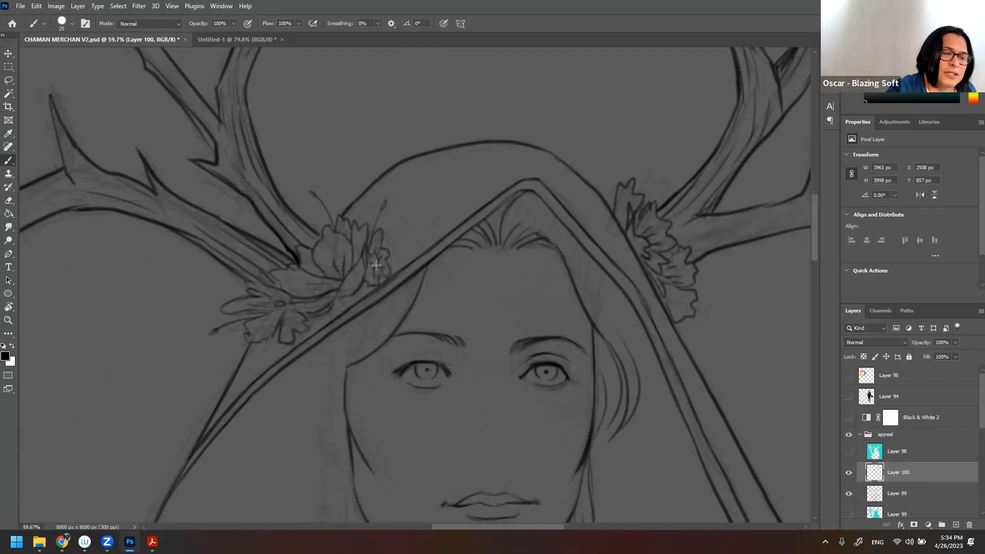
# - Draw a thin contour line inside the curled tip of the left antler's upper branch
pyautogui.press('z')
pyautogui.moveTo(382, 310)
pyautogui.mouseDown()
pyautogui.moveTo(323, 326)
pyautogui.moveTo(374, 349)
pyautogui.mouseUp()
pyautogui.moveTo(274, 257)
pyautogui.mouseDown()
pyautogui.moveTo(317, 242)
pyautogui.moveTo(308, 240)
pyautogui.mouseUp()
pyautogui.press('b')
pyautogui.moveTo(216, 201)
pyautogui.mouseDown()
pyautogui.moveTo(238, 187)
pyautogui.moveTo(304, 185)
pyautogui.moveTo(239, 175)
pyautogui.moveTo(207, 191)
pyautogui.mouseUp()
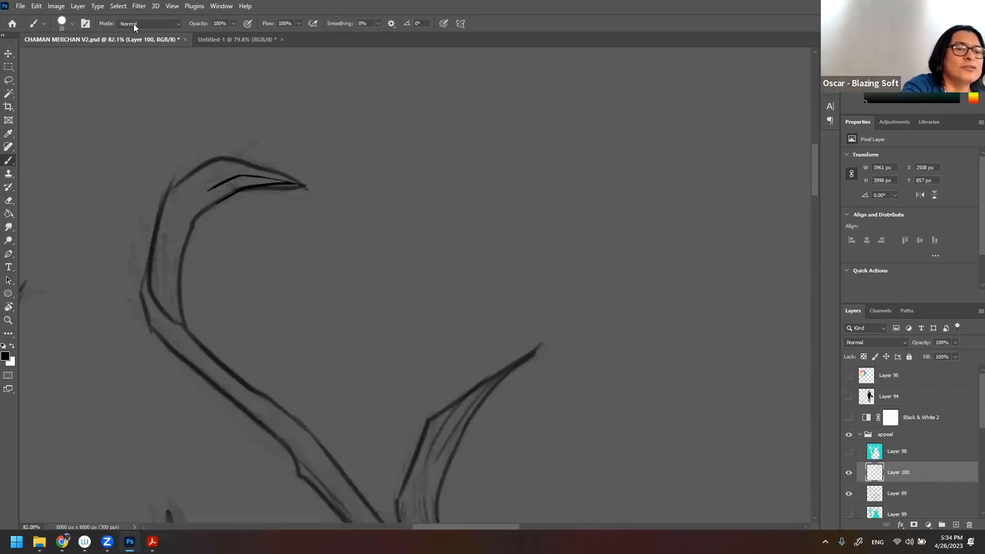
# - Switch to the Soft Round Pressure Size brush and add contour lines inside the upper left branch's bend, reinforcing its outer edge
pyautogui.click(72, 23)
pyautogui.click(104, 154)
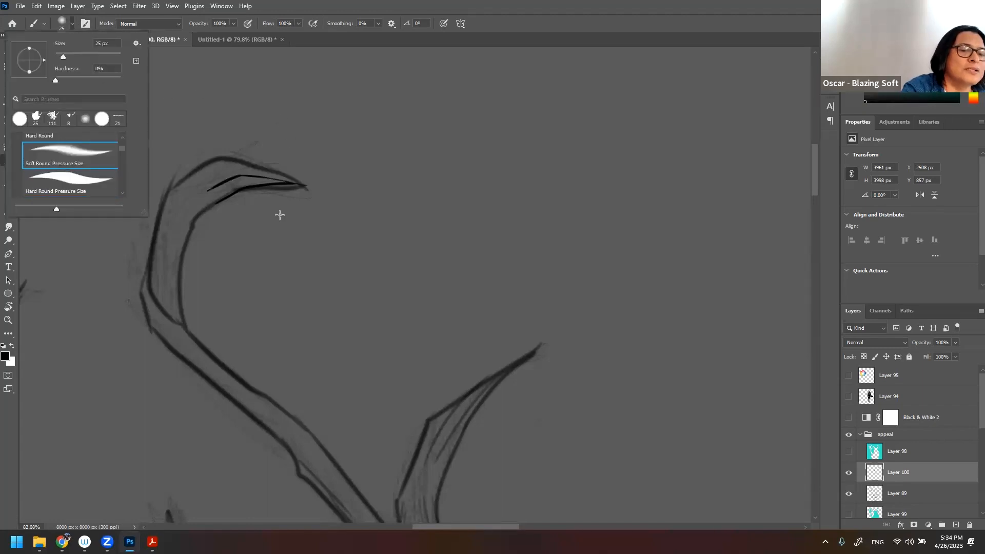
pyautogui.moveTo(208, 191)
pyautogui.mouseDown()
pyautogui.moveTo(170, 277)
pyautogui.moveTo(181, 331)
pyautogui.mouseUp()
pyautogui.hotkey('ctrl', 'z')
pyautogui.moveTo(156, 254)
pyautogui.mouseDown()
pyautogui.moveTo(161, 305)
pyautogui.moveTo(185, 336)
pyautogui.mouseUp()
pyautogui.moveTo(159, 300); pyautogui.dragTo(205, 350)
pyautogui.moveTo(150, 264)
pyautogui.mouseDown()
pyautogui.moveTo(142, 293)
pyautogui.moveTo(160, 224)
pyautogui.moveTo(147, 308)
pyautogui.moveTo(188, 362)
pyautogui.mouseUp()
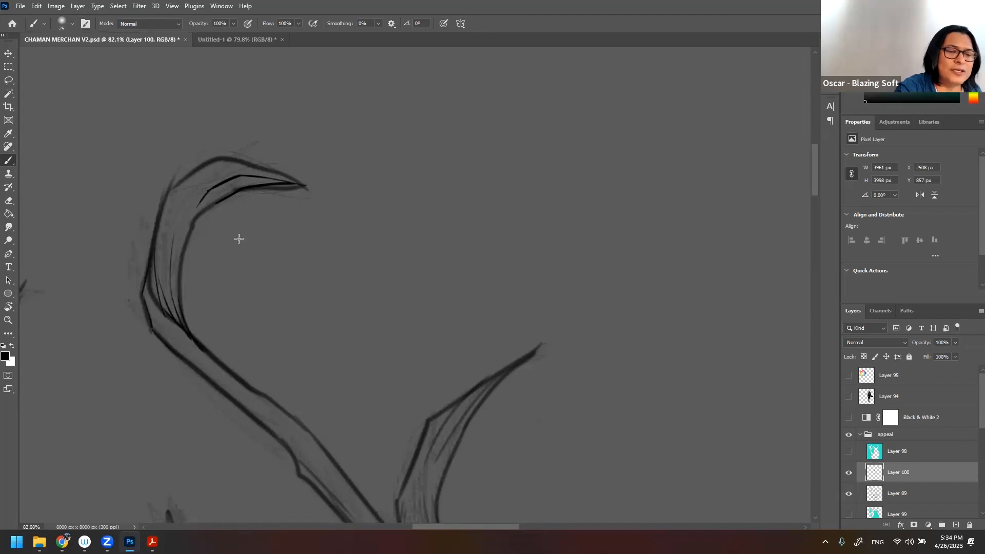
pyautogui.moveTo(170, 190); pyautogui.dragTo(219, 158)
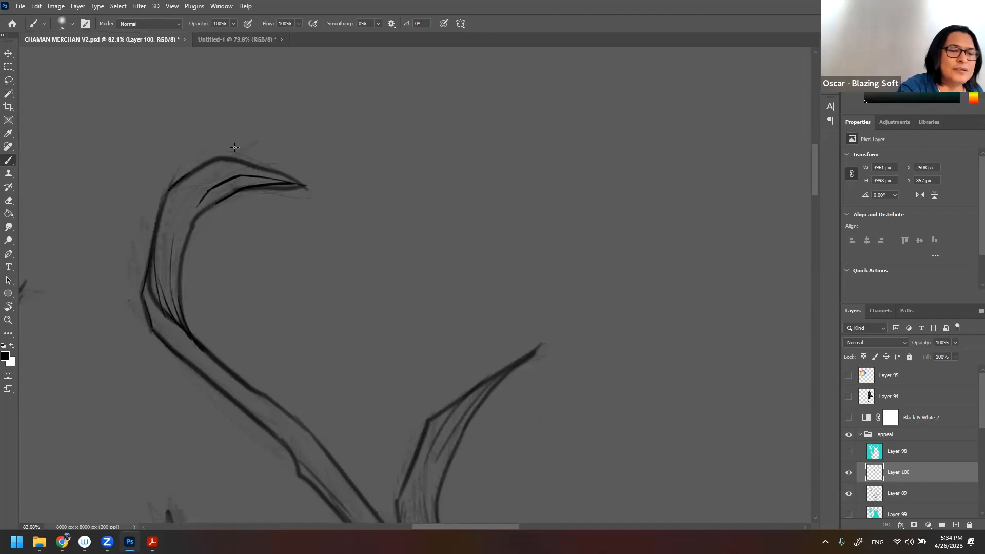
pyautogui.click(72, 24)
pyautogui.scroll(2, 122, 146)
pyautogui.scroll(-2, 122, 143)
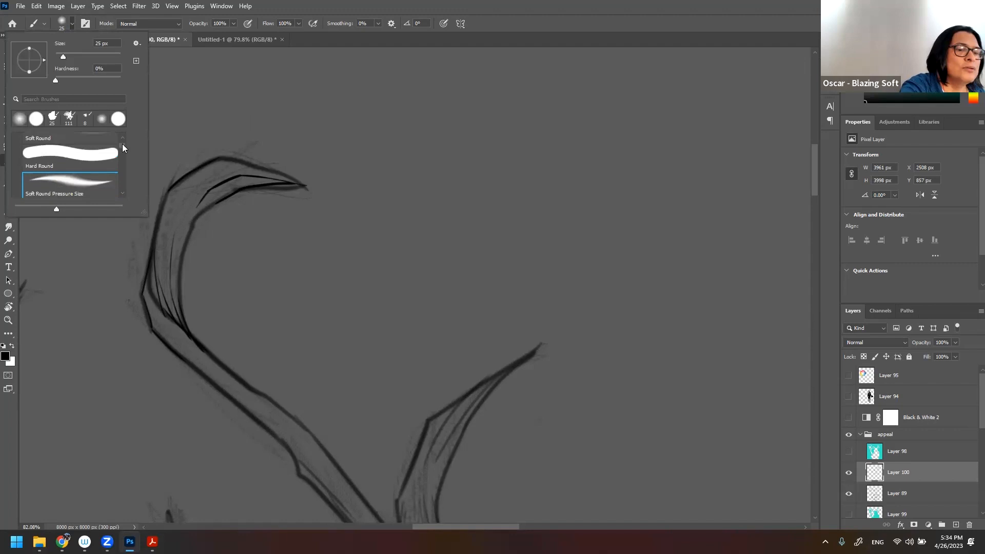
pyautogui.click(358, 272)
pyautogui.moveTo(345, 274); pyautogui.dragTo(358, 274)
pyautogui.hotkey('ctrl', 'z')
# - Draw hair strands along the left temple, from under the hood's edge down to the side of the face
pyautogui.press('z')
pyautogui.moveTo(407, 304); pyautogui.dragTo(308, 310)
pyautogui.moveTo(408, 277); pyautogui.dragTo(301, 178)
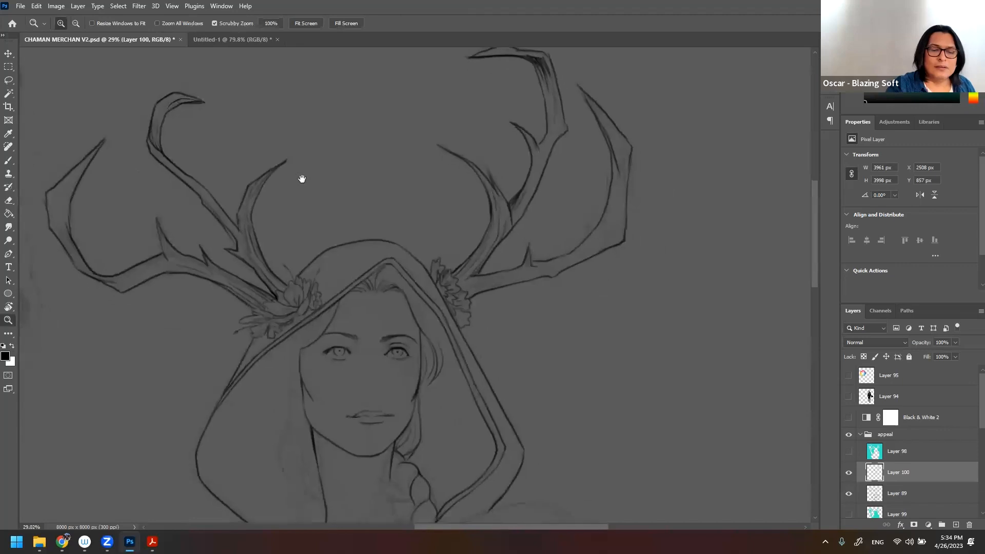
pyautogui.moveTo(343, 355)
pyautogui.mouseDown()
pyautogui.moveTo(367, 341)
pyautogui.moveTo(400, 281)
pyautogui.mouseUp()
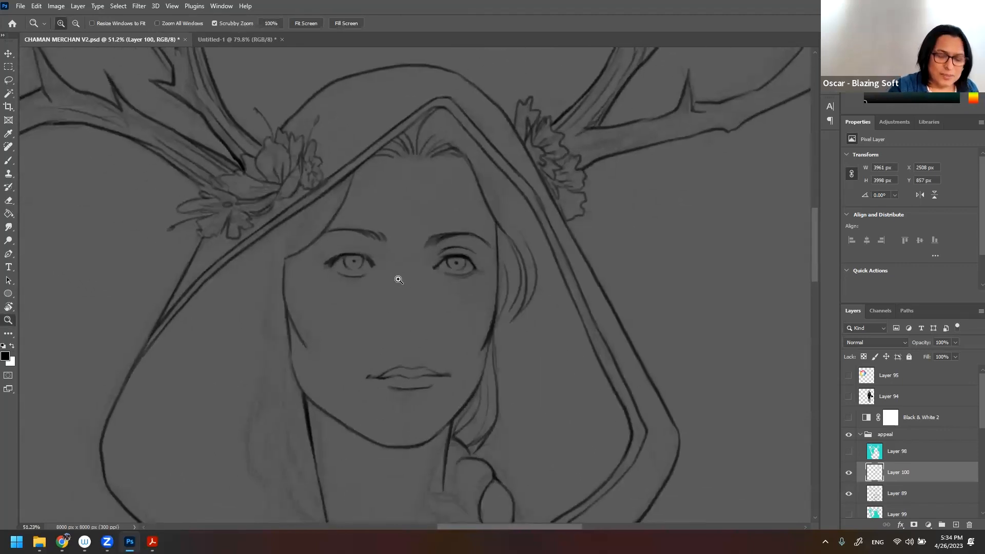
pyautogui.press('b')
pyautogui.moveTo(307, 229)
pyautogui.mouseDown()
pyautogui.moveTo(283, 259)
pyautogui.moveTo(310, 210)
pyautogui.mouseUp()
pyautogui.moveTo(344, 179)
pyautogui.mouseDown()
pyautogui.moveTo(317, 229)
pyautogui.moveTo(352, 172)
pyautogui.moveTo(306, 258)
pyautogui.moveTo(343, 186)
pyautogui.moveTo(291, 247)
pyautogui.moveTo(319, 197)
pyautogui.moveTo(292, 231)
pyautogui.mouseUp()
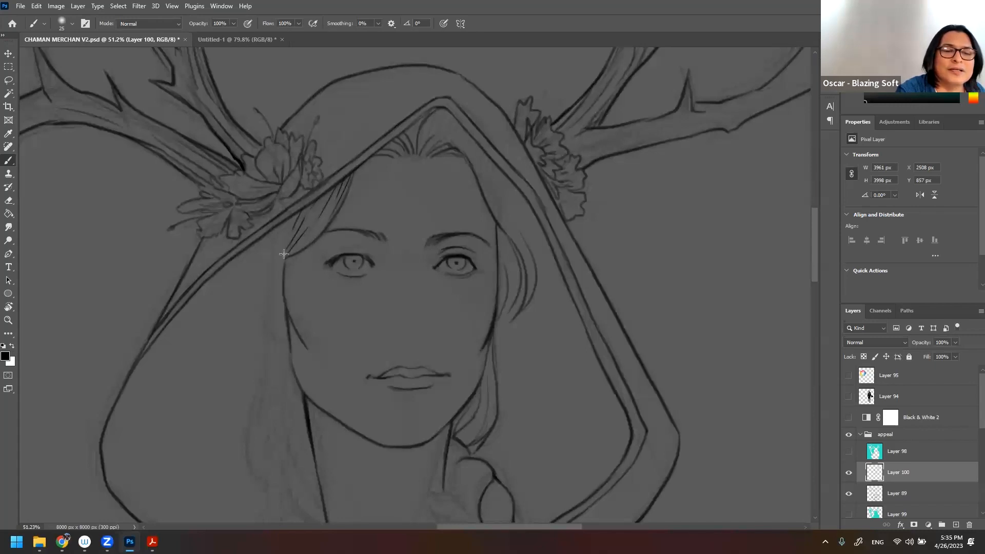
# - Choose the Soft Round Pressure Opacity brush from the general brushes, try one stroke above the left antler and undo it
pyautogui.press('z')
pyautogui.moveTo(340, 221); pyautogui.dragTo(309, 219)
pyautogui.moveTo(317, 145); pyautogui.dragTo(444, 395)
pyautogui.moveTo(280, 215); pyautogui.dragTo(308, 231)
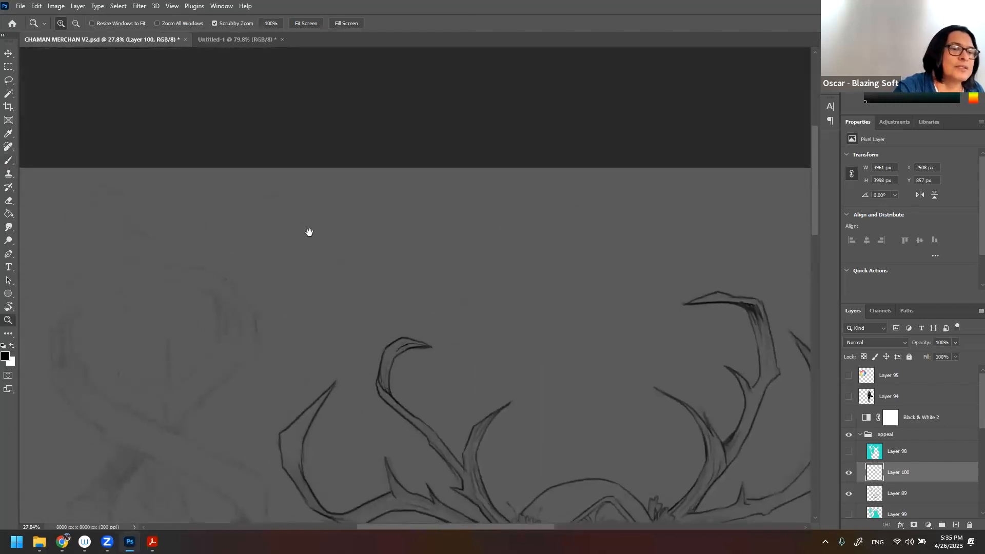
pyautogui.click(9, 160)
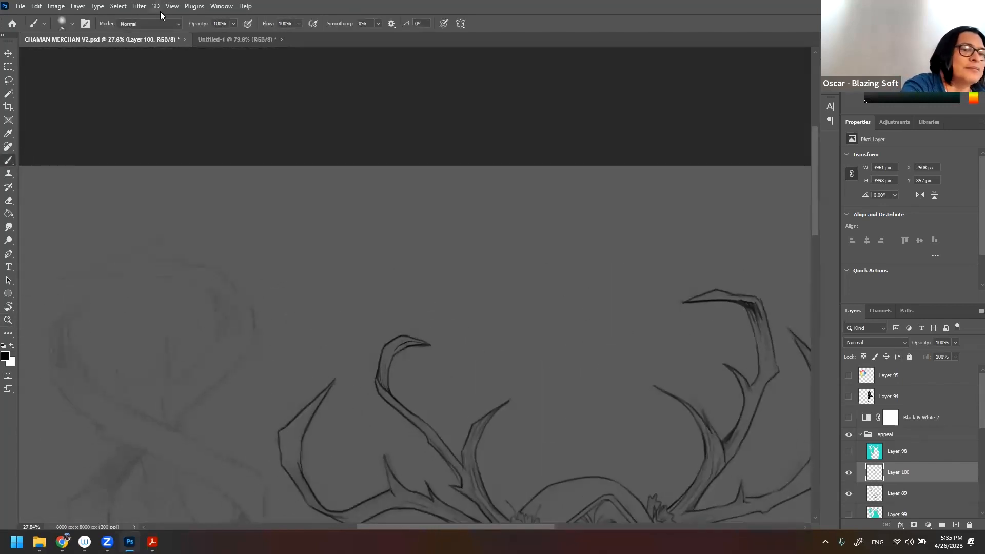
pyautogui.click(71, 24)
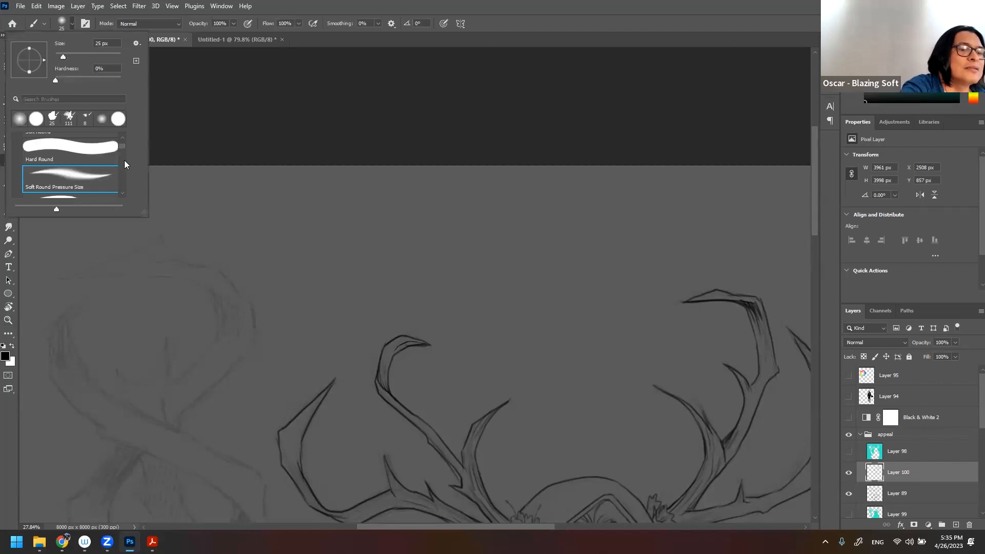
pyautogui.scroll(2, 122, 141)
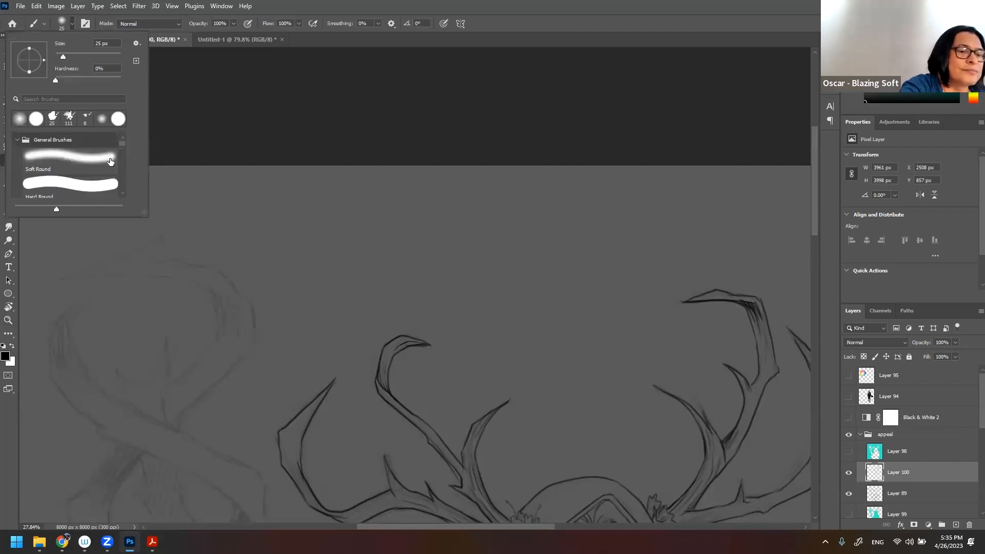
pyautogui.click(123, 193)
pyautogui.click(123, 193)
pyautogui.click(122, 193)
pyautogui.click(122, 193)
pyautogui.click(122, 193)
pyautogui.click(123, 192)
pyautogui.click(123, 193)
pyautogui.click(123, 193)
pyautogui.click(123, 193)
pyautogui.click(123, 193)
pyautogui.click(69, 180)
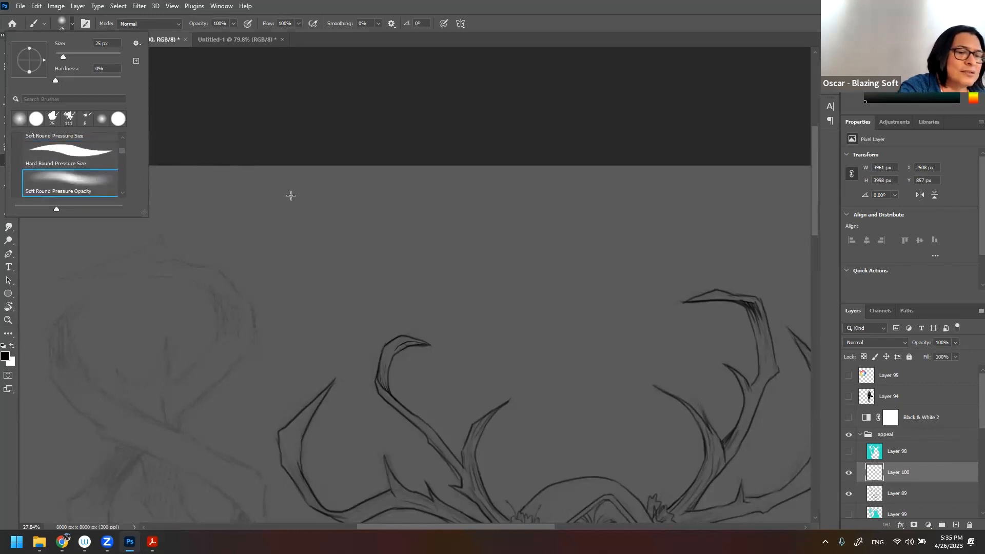
pyautogui.moveTo(368, 255); pyautogui.dragTo(299, 375)
pyautogui.hotkey('ctrl', 'z')
# - Reduce the brush size to 9 px, try a short stroke above the left antler and undo it
pyautogui.rightClick(452, 285)
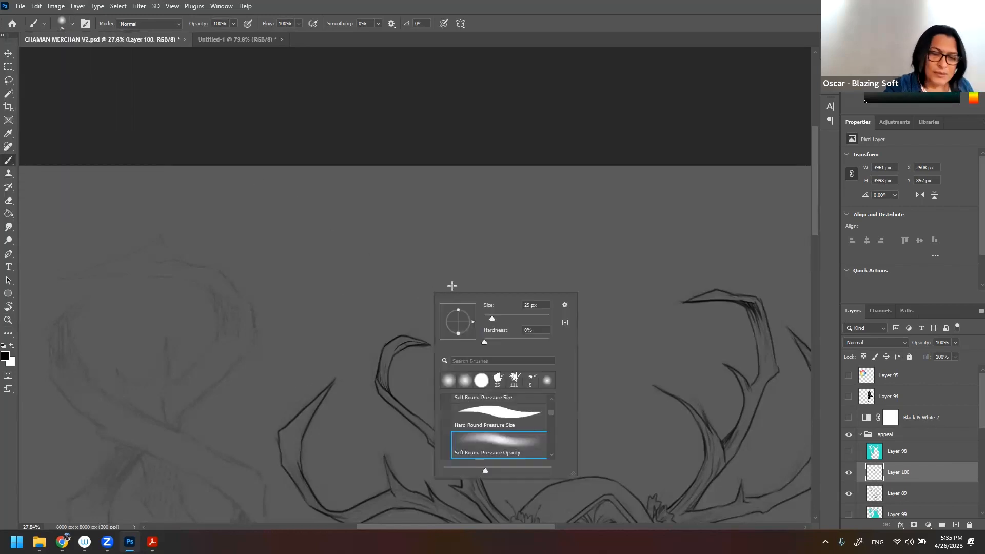
pyautogui.click(487, 317)
pyautogui.moveTo(414, 276); pyautogui.dragTo(389, 310)
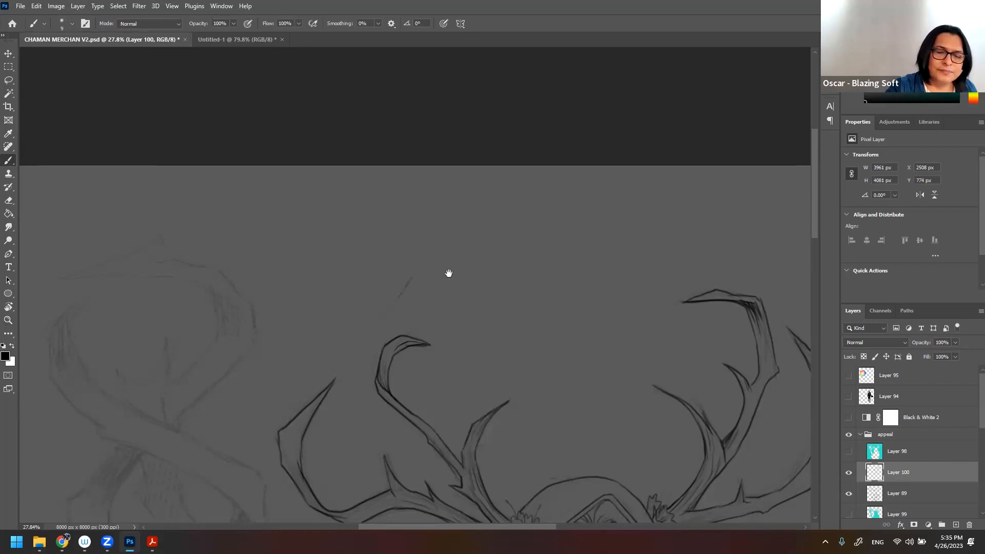
pyautogui.moveTo(450, 274); pyautogui.dragTo(316, 115)
pyautogui.hotkey('ctrl', 'z')
# - Shade the curled tip of the left antler's upper branch with fine contour lines
pyautogui.moveTo(339, 341); pyautogui.dragTo(395, 328)
pyautogui.moveTo(355, 265)
pyautogui.mouseDown()
pyautogui.moveTo(411, 381)
pyautogui.moveTo(429, 396)
pyautogui.mouseUp()
pyautogui.moveTo(266, 160)
pyautogui.mouseDown()
pyautogui.moveTo(243, 219)
pyautogui.moveTo(256, 191)
pyautogui.moveTo(303, 159)
pyautogui.moveTo(272, 158)
pyautogui.moveTo(332, 167)
pyautogui.mouseUp()
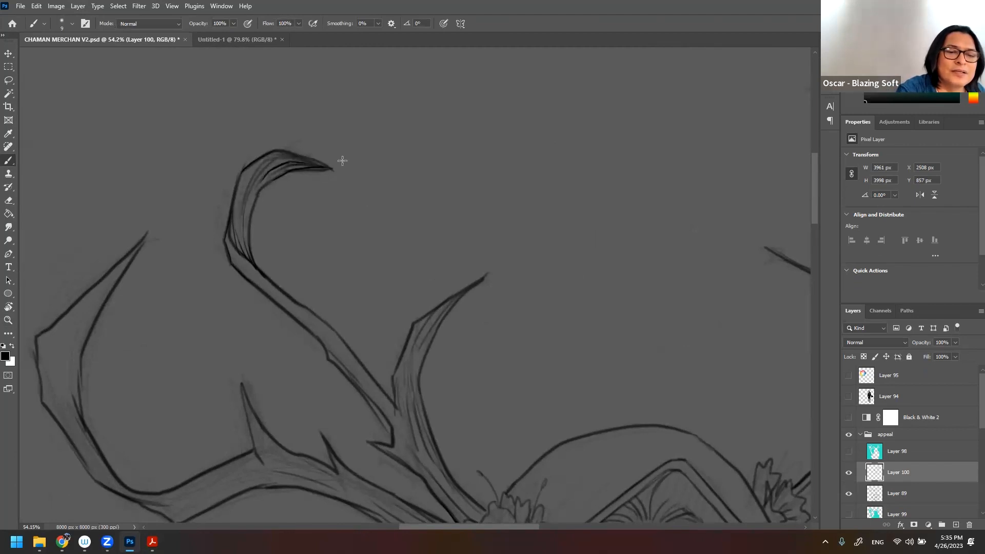
# - Add fine contour lines along the inner tine of the left antler, up to its pointed tip
pyautogui.press('z')
pyautogui.moveTo(409, 244); pyautogui.dragTo(333, 248)
pyautogui.moveTo(431, 294); pyautogui.dragTo(288, 226)
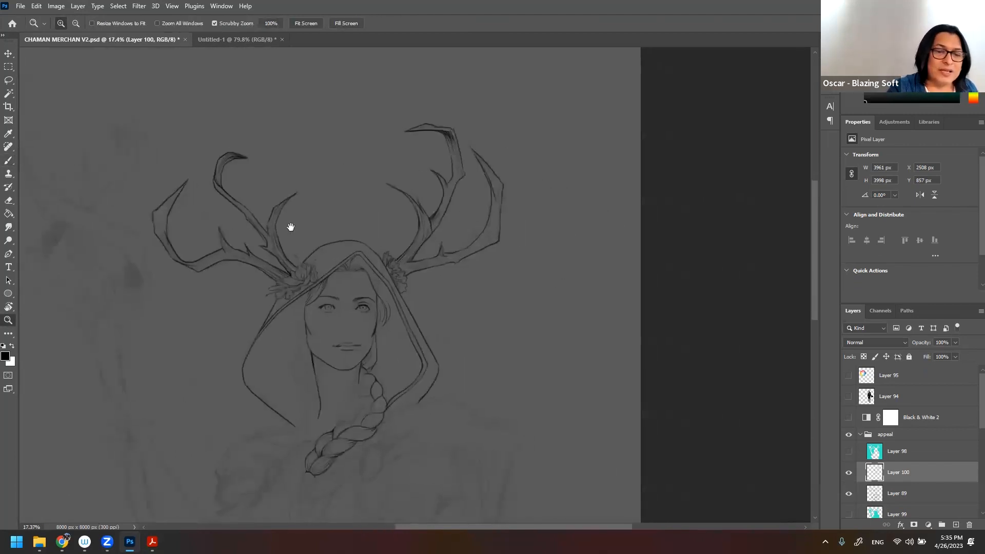
pyautogui.moveTo(354, 257); pyautogui.dragTo(375, 271)
pyautogui.moveTo(254, 196); pyautogui.dragTo(267, 186)
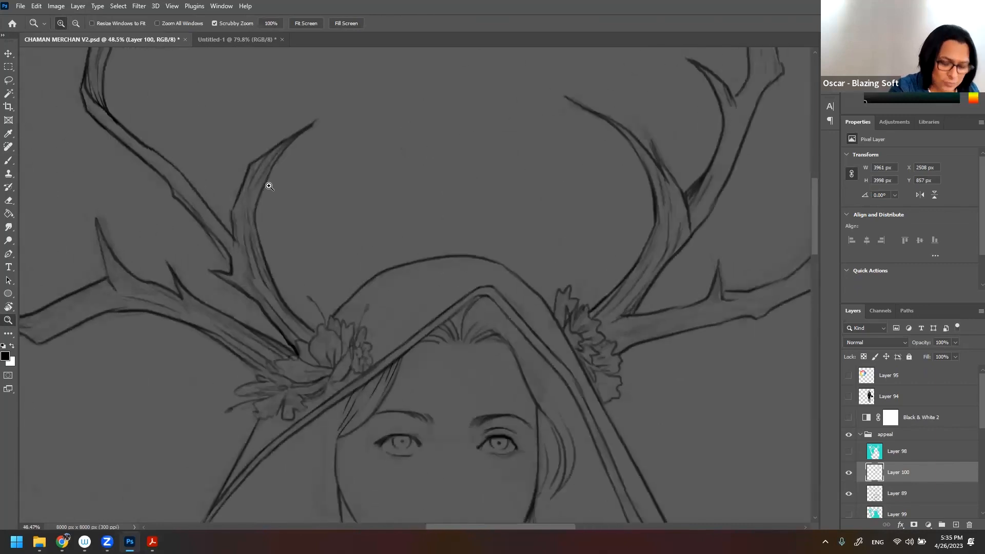
pyautogui.press('b')
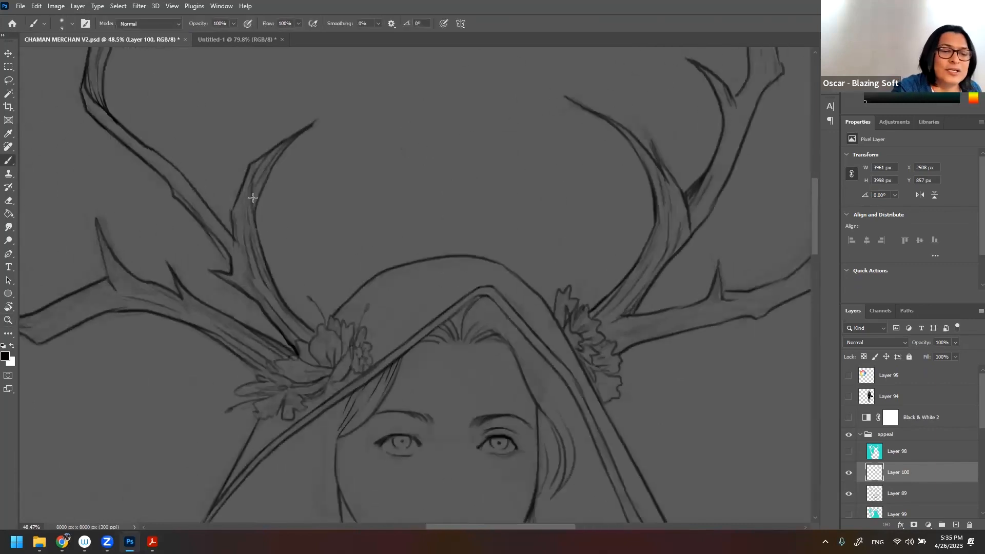
pyautogui.moveTo(258, 181)
pyautogui.mouseDown()
pyautogui.moveTo(276, 155)
pyautogui.moveTo(254, 200)
pyautogui.moveTo(283, 149)
pyautogui.mouseUp()
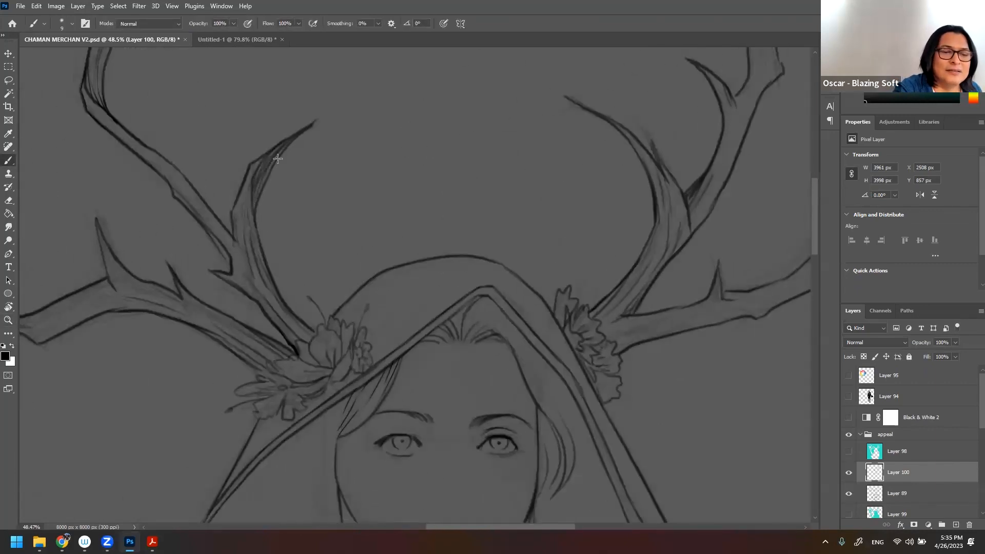
pyautogui.moveTo(261, 189); pyautogui.dragTo(316, 120)
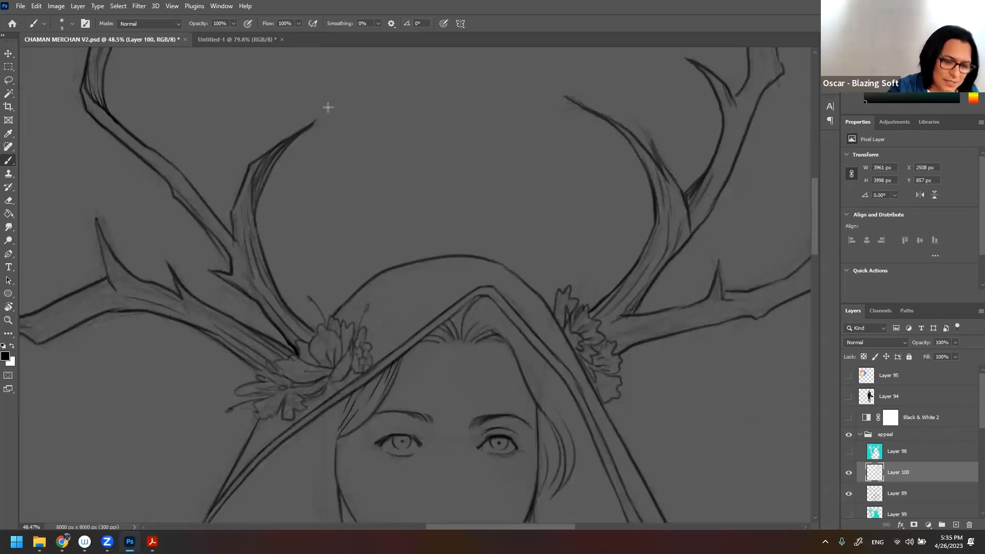
# - Extend the hood's lower left edge line down to the large braid
pyautogui.press('z')
pyautogui.moveTo(421, 273); pyautogui.dragTo(335, 191)
pyautogui.press('b')
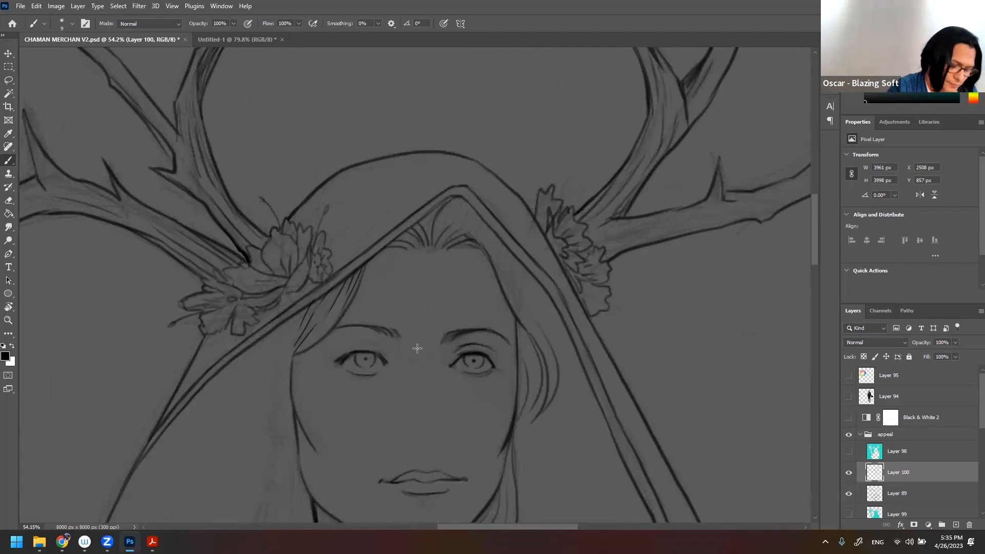
pyautogui.press('z')
pyautogui.moveTo(430, 369); pyautogui.dragTo(328, 193)
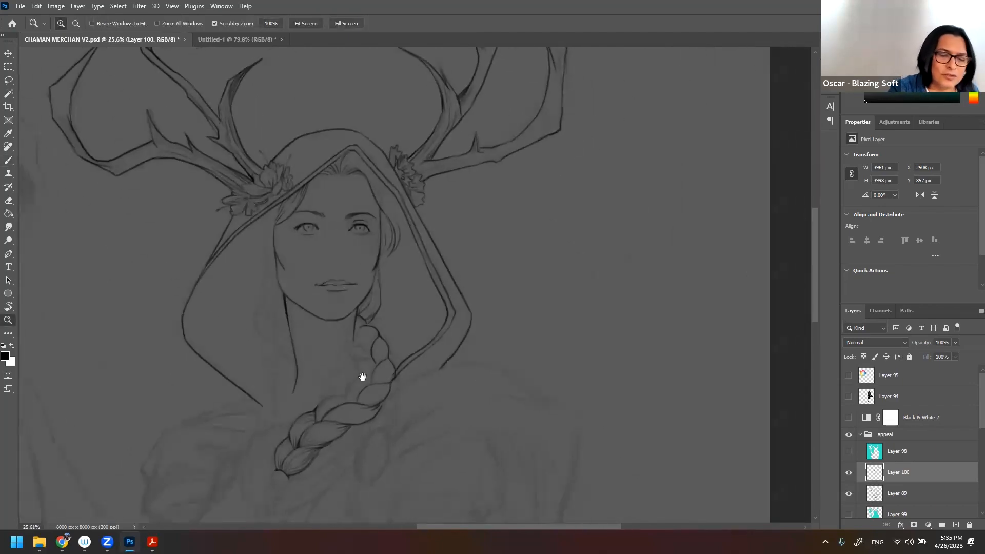
pyautogui.moveTo(363, 377); pyautogui.dragTo(331, 307)
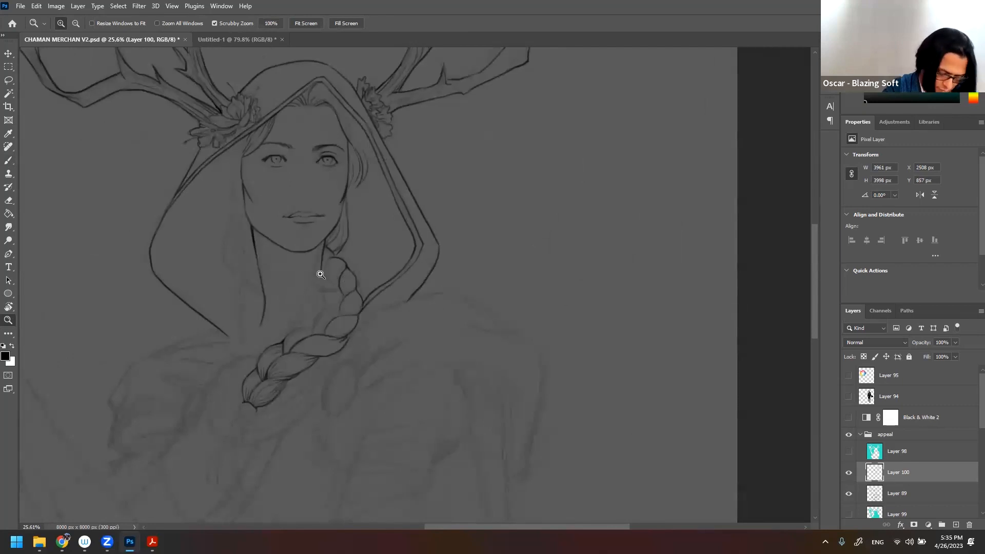
pyautogui.press('b')
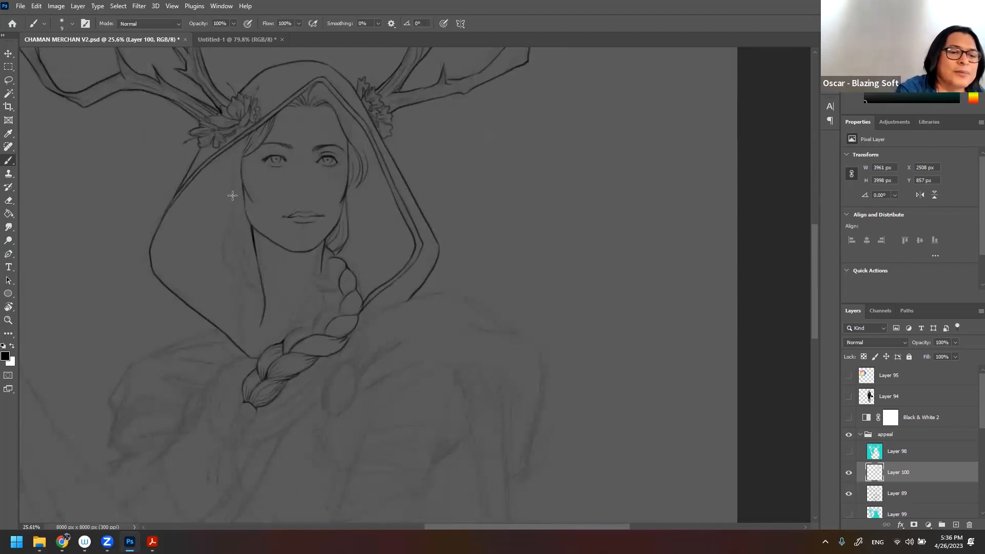
# - Draw a thin braid with a tied tassel end left of the face, and outline the cloak's left shoulder
pyautogui.moveTo(228, 200); pyautogui.dragTo(236, 263)
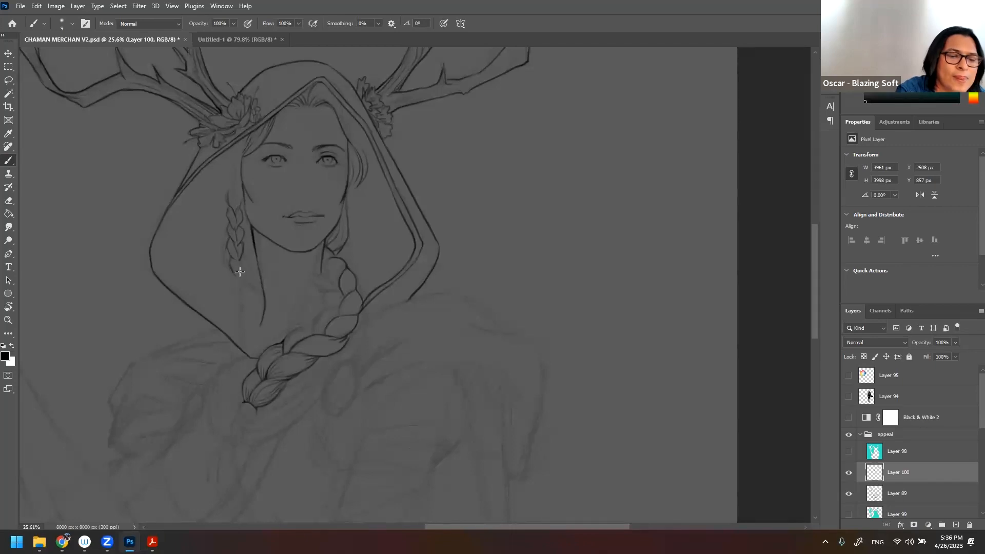
pyautogui.moveTo(240, 260); pyautogui.dragTo(240, 283)
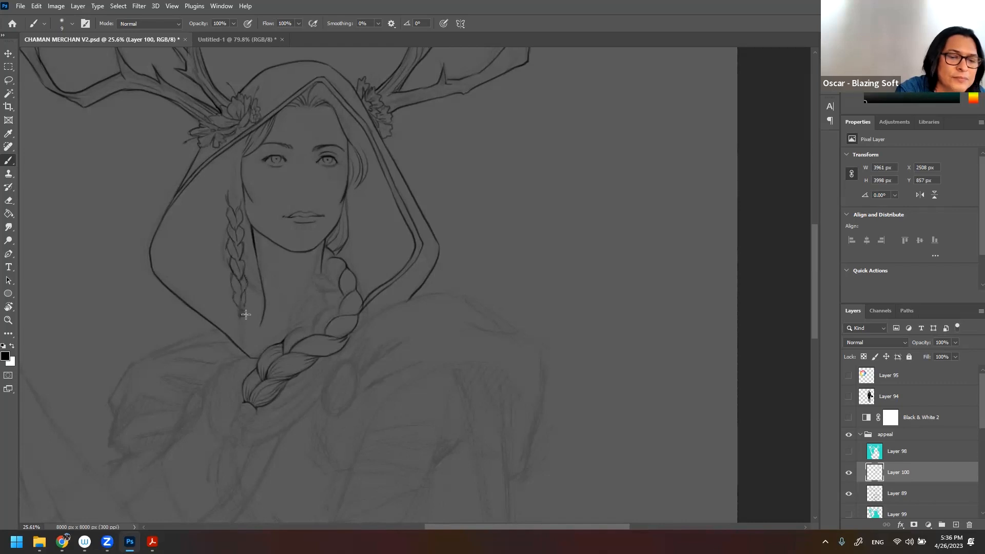
pyautogui.moveTo(244, 323); pyautogui.dragTo(246, 349)
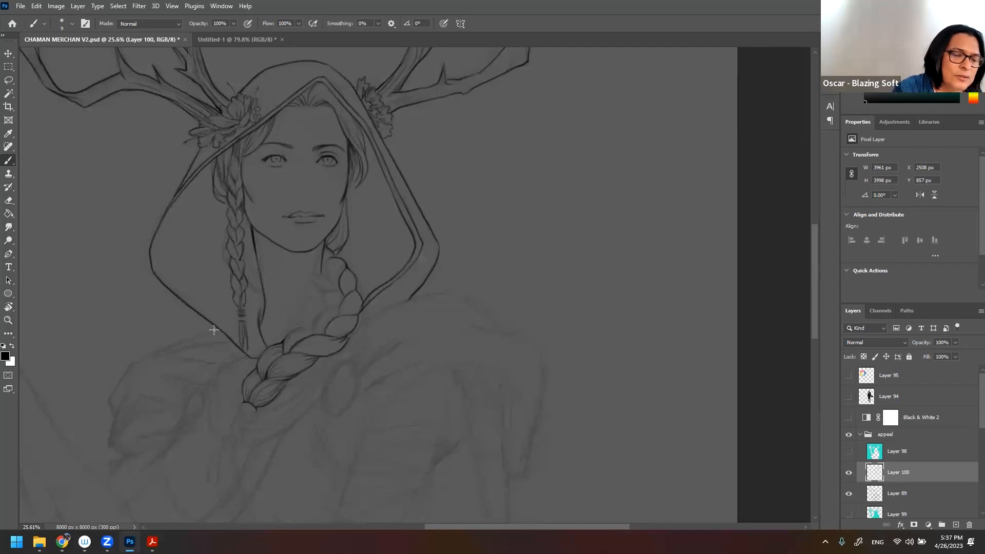
pyautogui.moveTo(185, 339)
pyautogui.mouseDown()
pyautogui.moveTo(133, 364)
pyautogui.moveTo(113, 415)
pyautogui.mouseUp()
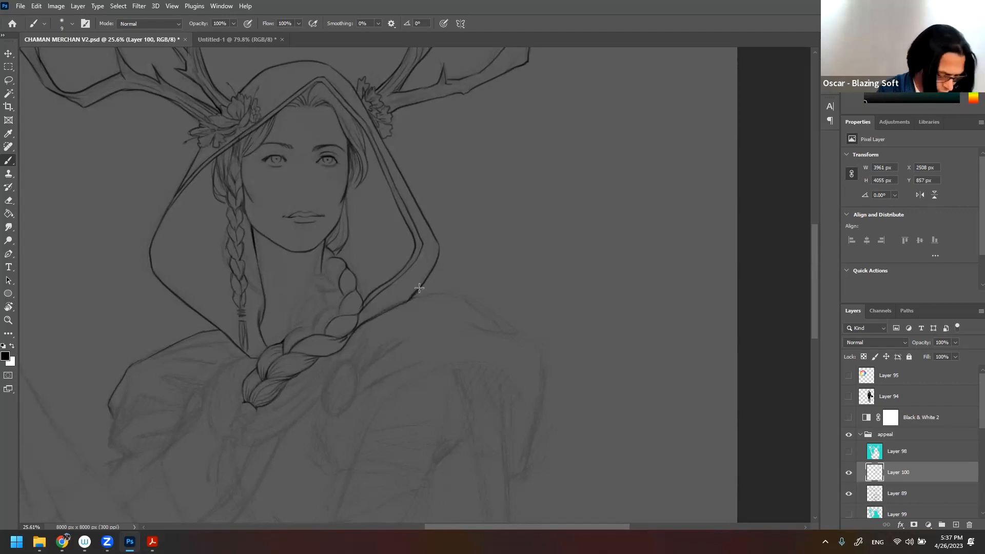
# - Outline the missing upper segments of the large braid beside the neck and fill its segments with hair strand lines
pyautogui.press('z')
pyautogui.moveTo(359, 290); pyautogui.dragTo(358, 285)
pyautogui.press('b')
pyautogui.moveTo(325, 224)
pyautogui.mouseDown()
pyautogui.moveTo(334, 262)
pyautogui.moveTo(316, 182)
pyautogui.moveTo(314, 255)
pyautogui.moveTo(325, 254)
pyautogui.moveTo(313, 247)
pyautogui.moveTo(317, 282)
pyautogui.moveTo(319, 239)
pyautogui.mouseUp()
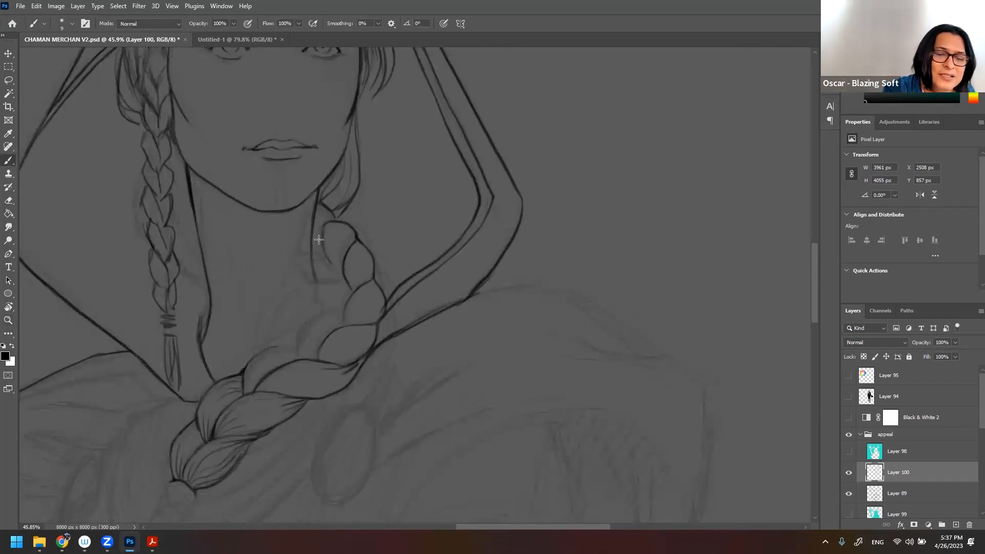
pyautogui.moveTo(320, 283); pyautogui.dragTo(342, 281)
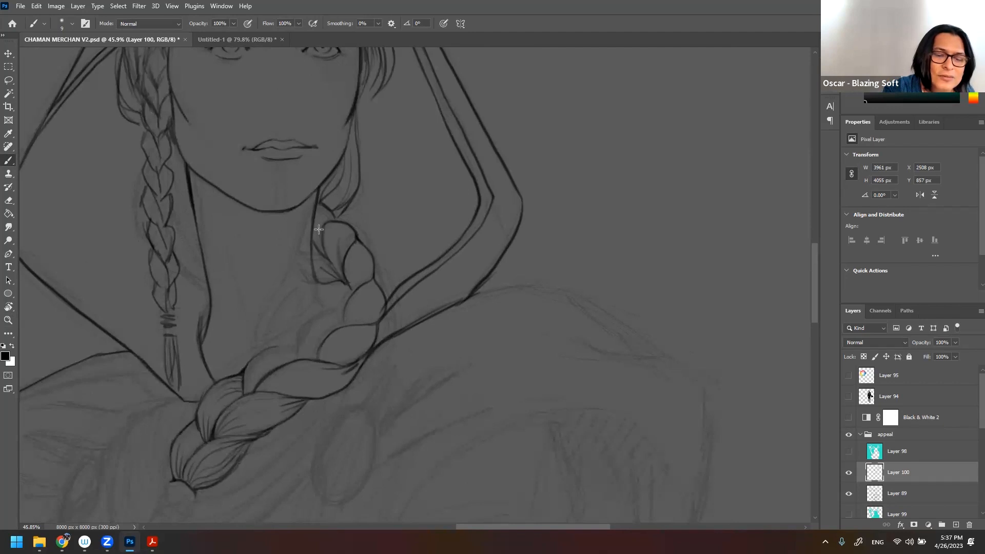
pyautogui.moveTo(324, 300)
pyautogui.mouseDown()
pyautogui.moveTo(341, 323)
pyautogui.moveTo(328, 286)
pyautogui.moveTo(343, 320)
pyautogui.moveTo(343, 304)
pyautogui.moveTo(347, 318)
pyautogui.moveTo(363, 305)
pyautogui.moveTo(349, 323)
pyautogui.moveTo(369, 299)
pyautogui.moveTo(358, 275)
pyautogui.mouseUp()
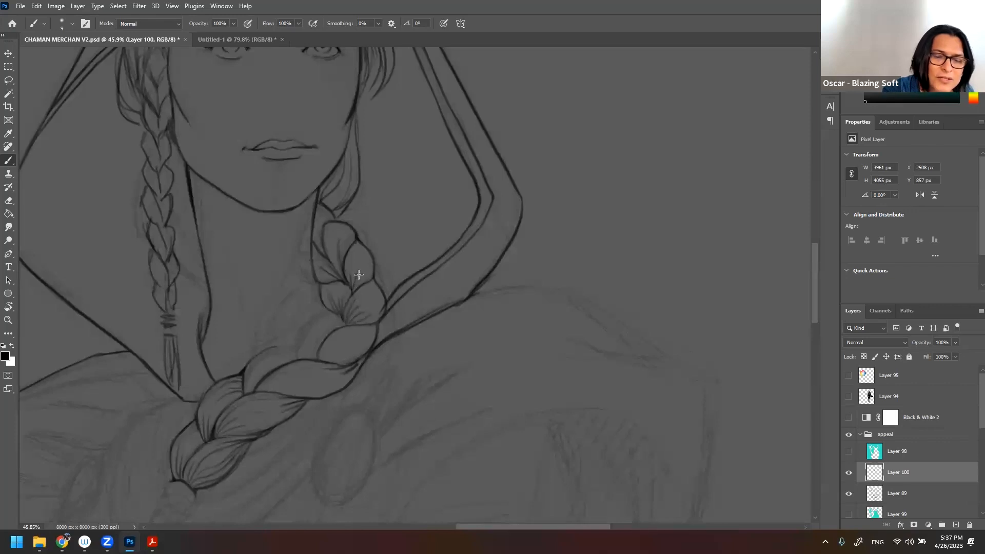
pyautogui.moveTo(310, 321); pyautogui.dragTo(301, 356)
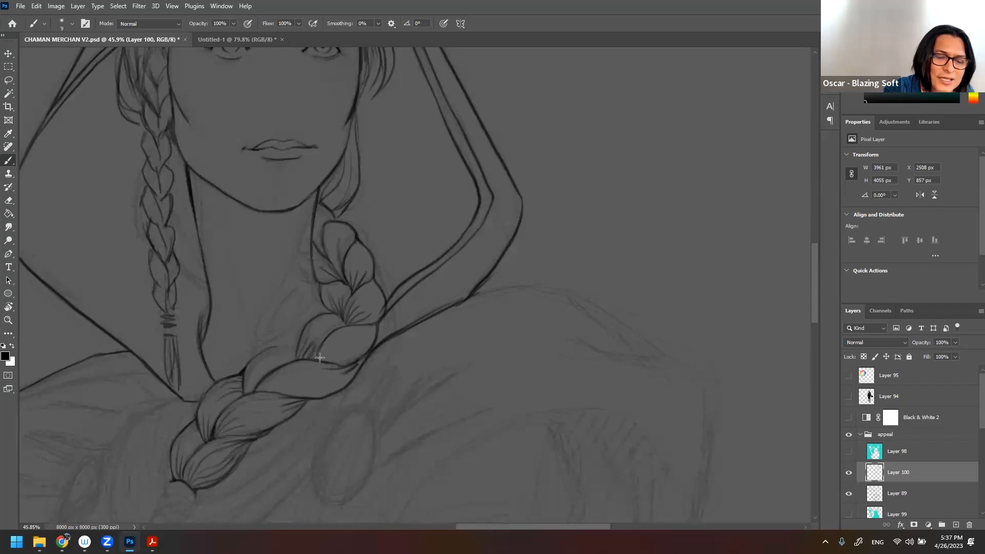
pyautogui.moveTo(297, 347)
pyautogui.mouseDown()
pyautogui.moveTo(256, 357)
pyautogui.moveTo(255, 395)
pyautogui.moveTo(273, 356)
pyautogui.mouseUp()
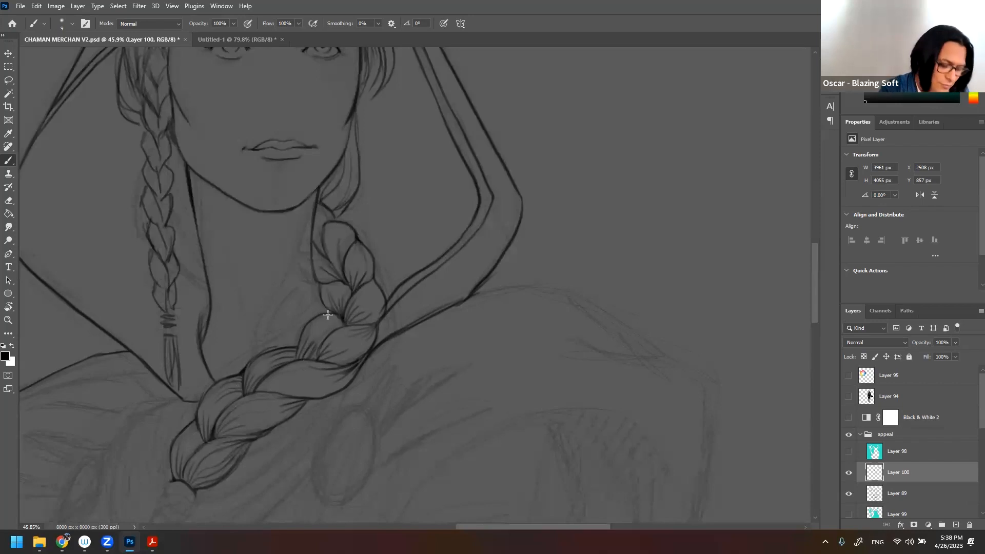
# - Erase the lower part of the neck's left line and redraw it curving down to the large braid
pyautogui.press('z')
pyautogui.moveTo(347, 302)
pyautogui.mouseDown()
pyautogui.moveTo(296, 313)
pyautogui.moveTo(365, 306)
pyautogui.mouseUp()
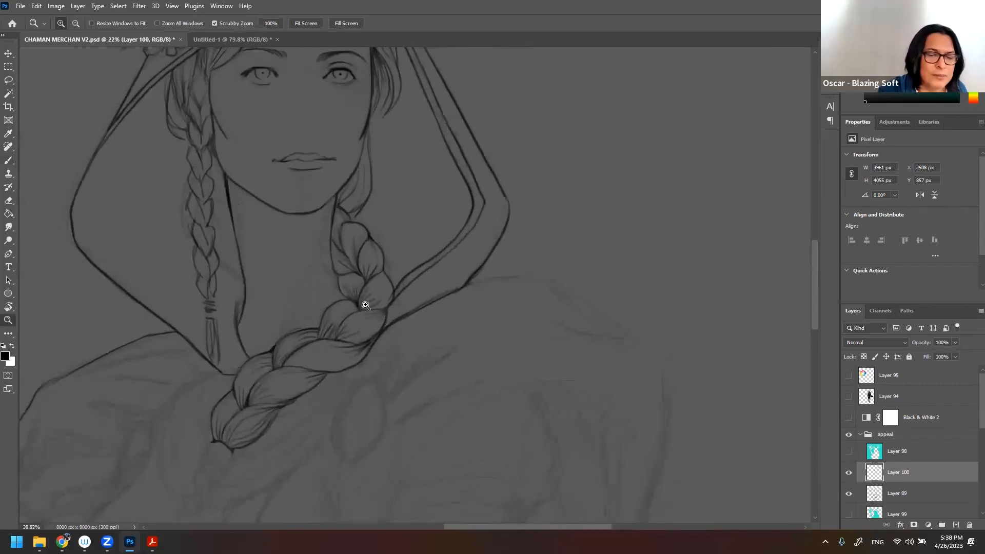
pyautogui.press('e')
pyautogui.moveTo(235, 304)
pyautogui.mouseDown()
pyautogui.moveTo(237, 333)
pyautogui.moveTo(236, 305)
pyautogui.mouseUp()
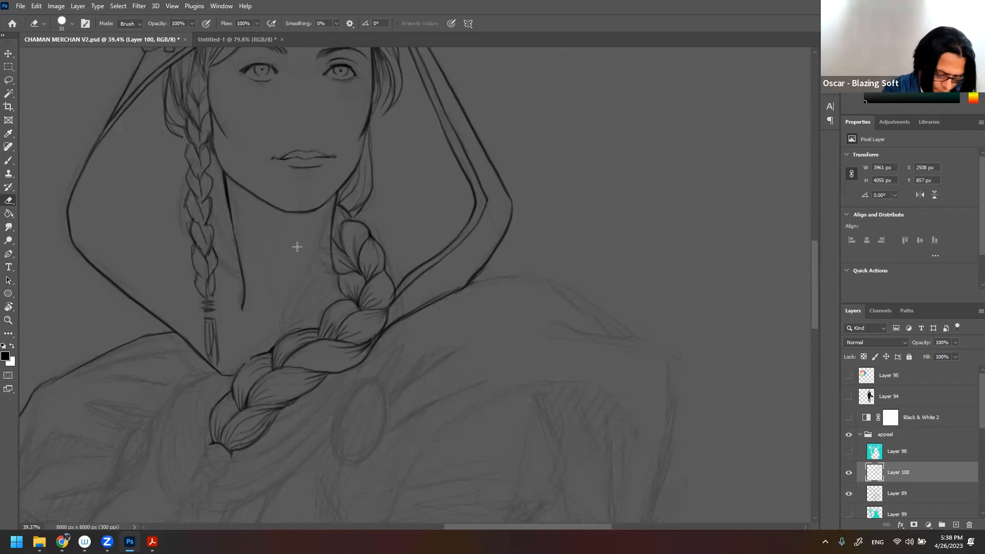
pyautogui.press('b')
pyautogui.moveTo(261, 348); pyautogui.dragTo(243, 308)
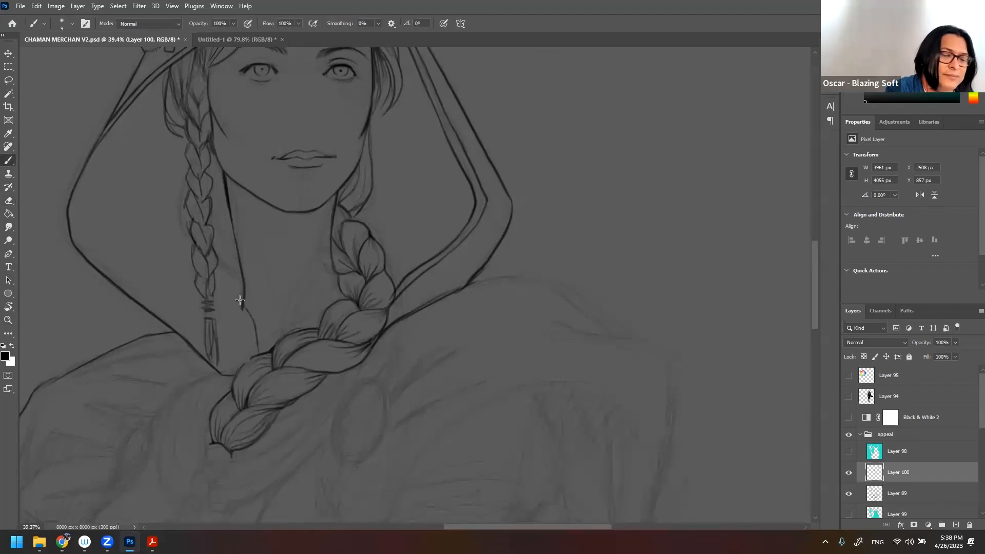
# - Clean up the neck line's junction and draw the collar lines on both sides of the neck down to the large braid
pyautogui.press('e')
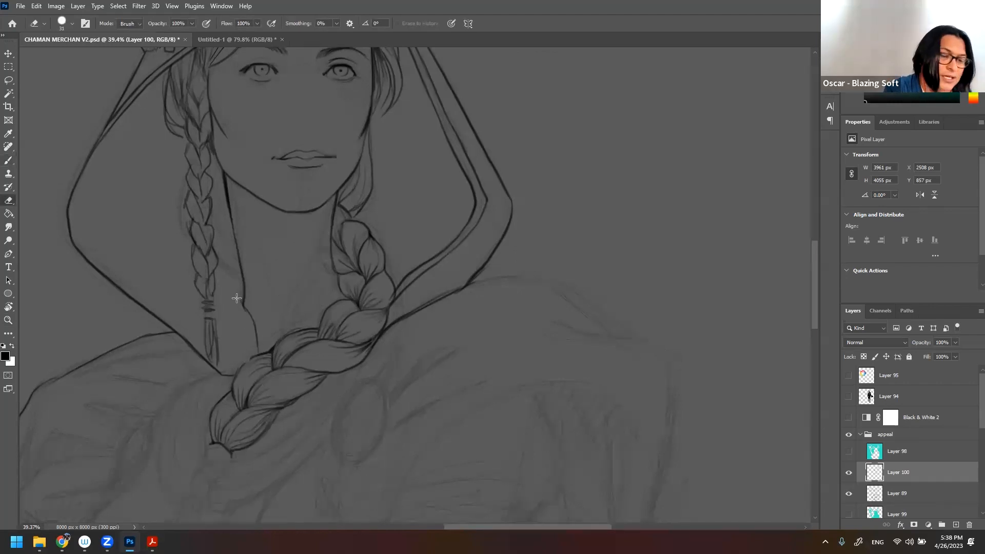
pyautogui.press('b')
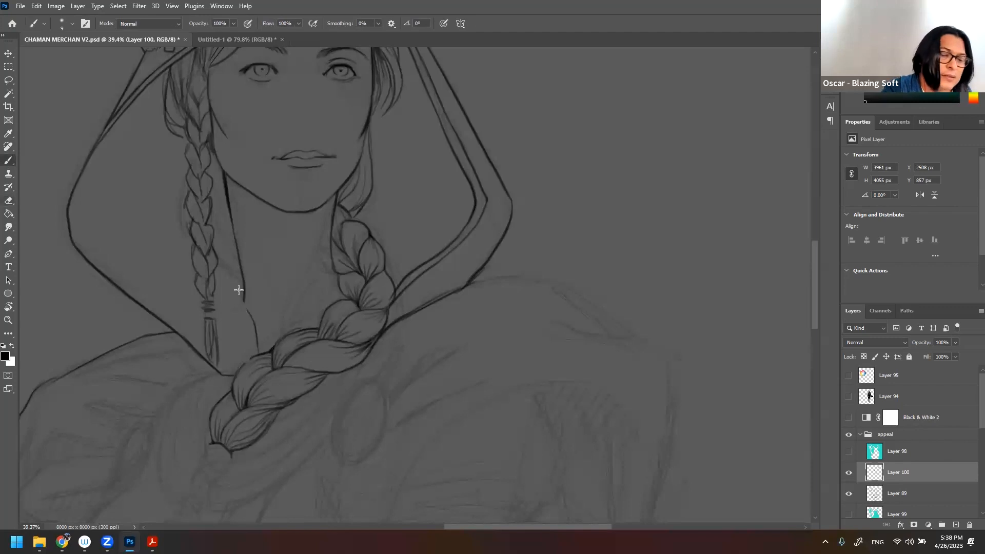
pyautogui.moveTo(238, 282)
pyautogui.mouseDown()
pyautogui.moveTo(232, 374)
pyautogui.moveTo(229, 284)
pyautogui.moveTo(226, 322)
pyautogui.mouseUp()
pyautogui.moveTo(230, 280)
pyautogui.mouseDown()
pyautogui.moveTo(253, 339)
pyautogui.moveTo(241, 370)
pyautogui.moveTo(254, 354)
pyautogui.moveTo(247, 283)
pyautogui.moveTo(227, 310)
pyautogui.moveTo(291, 306)
pyautogui.moveTo(286, 316)
pyautogui.moveTo(333, 265)
pyautogui.moveTo(293, 299)
pyautogui.moveTo(289, 336)
pyautogui.moveTo(305, 297)
pyautogui.moveTo(334, 279)
pyautogui.mouseUp()
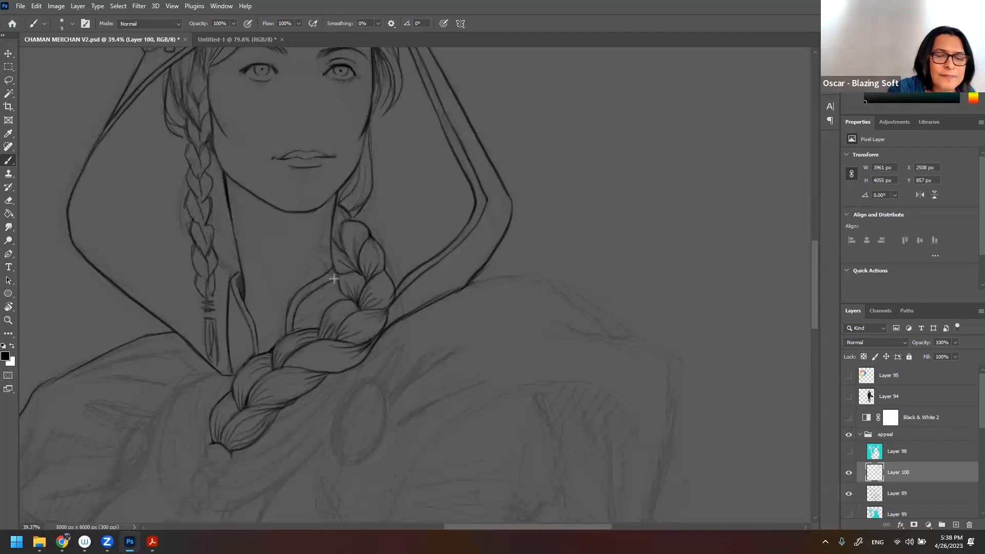
pyautogui.press('z')
pyautogui.moveTo(440, 302)
pyautogui.mouseDown()
pyautogui.moveTo(411, 308)
pyautogui.moveTo(356, 356)
pyautogui.mouseUp()
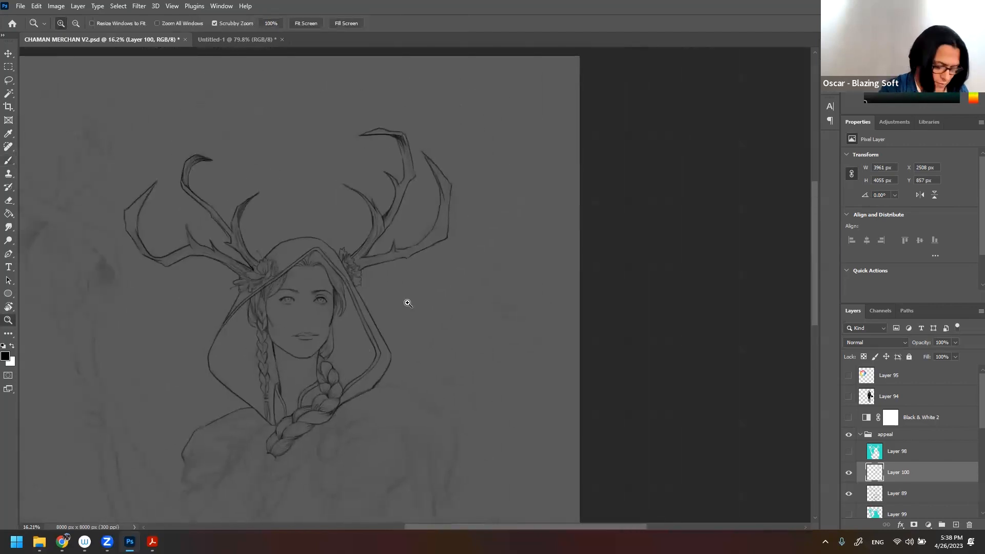
pyautogui.press('w')
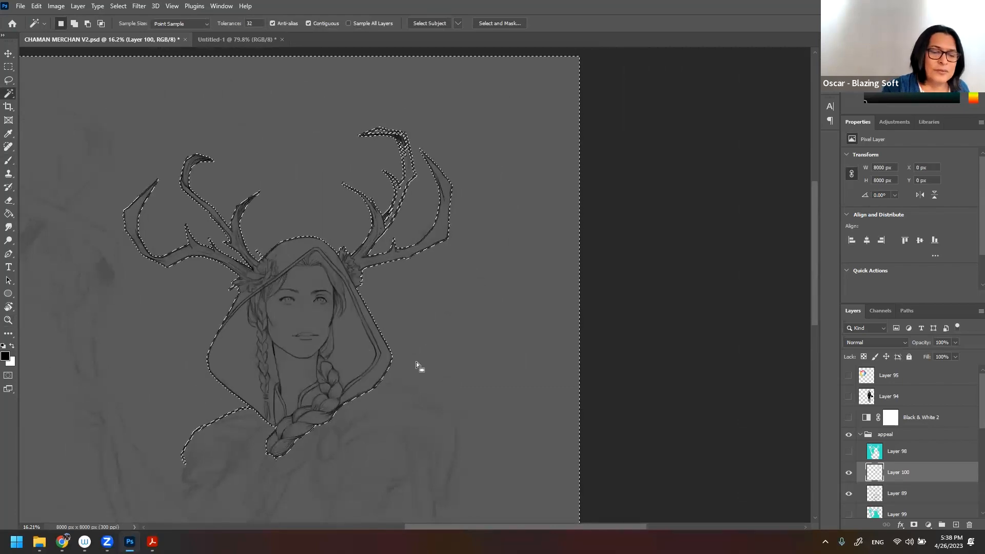
pyautogui.hotkey('ctrl', 'd')
# - Lasso the cloak's left shoulder line in two passes and delete it from the line art
pyautogui.press('l')
pyautogui.moveTo(234, 400)
pyautogui.mouseDown()
pyautogui.moveTo(251, 410)
pyautogui.moveTo(164, 466)
pyautogui.moveTo(157, 415)
pyautogui.mouseUp()
pyautogui.press('Delete')
pyautogui.hotkey('ctrl', 'd')
pyautogui.moveTo(247, 405); pyautogui.dragTo(246, 409)
pyautogui.press('Delete')
pyautogui.hotkey('ctrl', 'd')
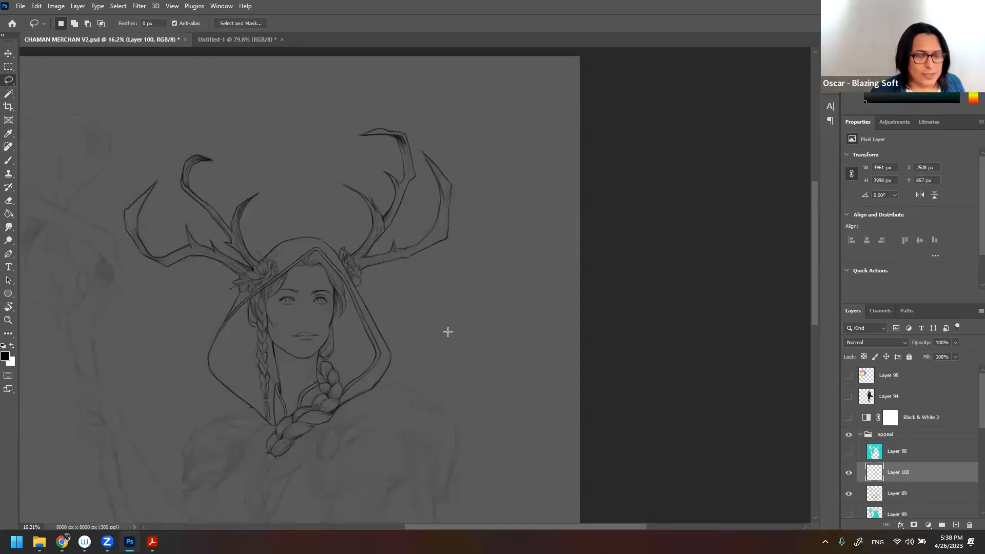
pyautogui.press('w')
pyautogui.click(433, 338)
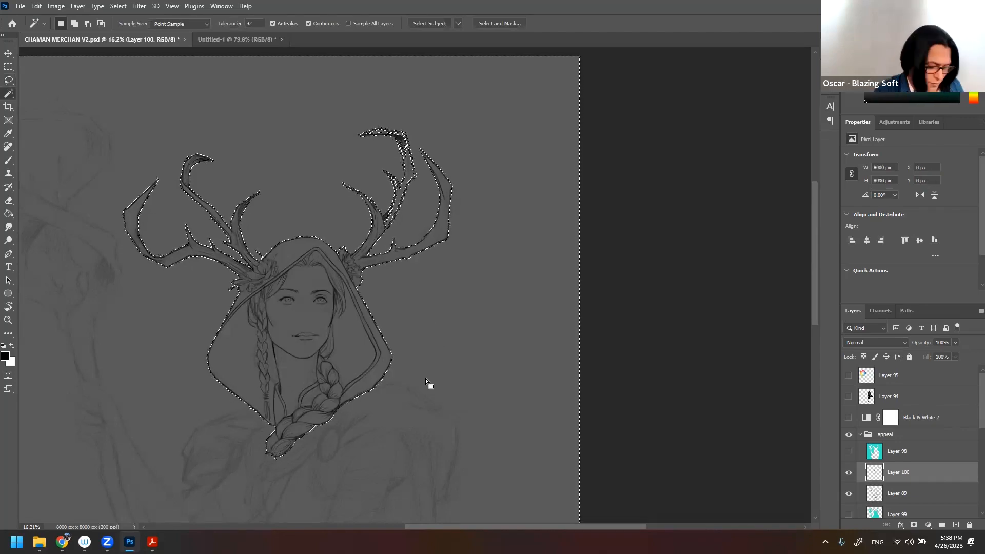
pyautogui.press('z')
pyautogui.moveTo(416, 167); pyautogui.dragTo(438, 165)
pyautogui.hotkey('ctrl', 'd')
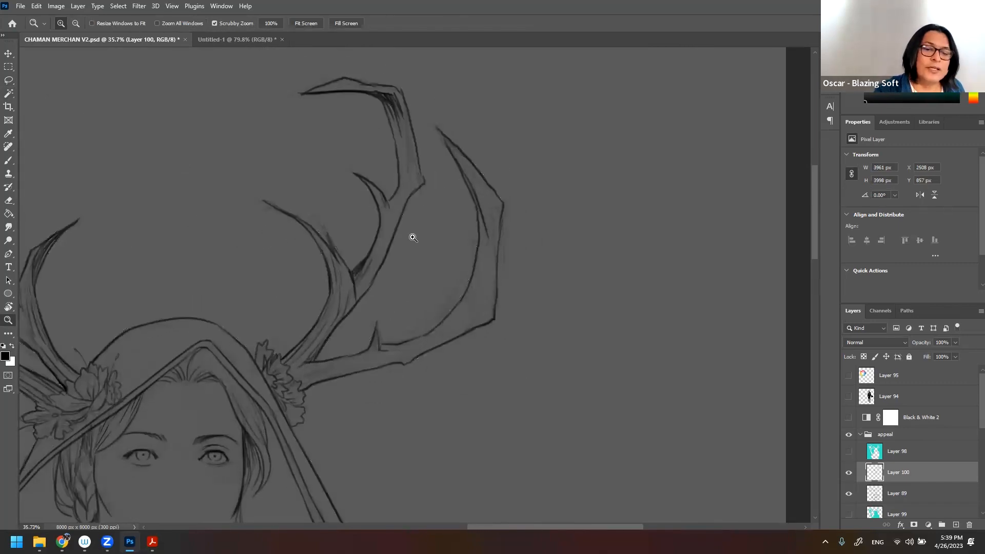
# - Close the outline gaps on the right antler at its outer corner and at the base of the small tine
pyautogui.moveTo(424, 206); pyautogui.dragTo(477, 180)
pyautogui.moveTo(424, 215); pyautogui.dragTo(390, 367)
pyautogui.press('b')
pyautogui.moveTo(390, 288); pyautogui.dragTo(371, 226)
pyautogui.moveTo(293, 343); pyautogui.dragTo(287, 352)
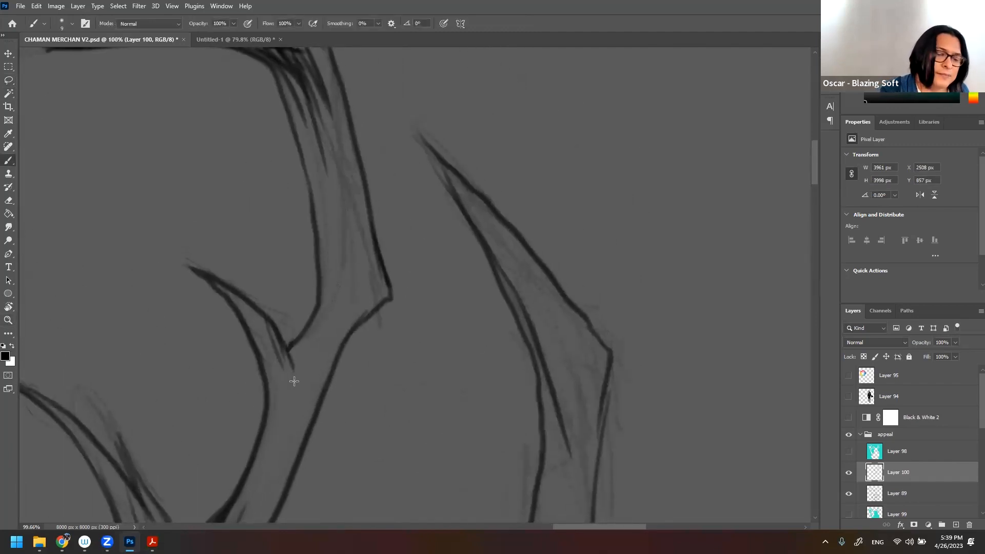
# - Select the empty area outside the antlers and hood with the Magic Wand and check the selection edge around the figure
pyautogui.press('w')
pyautogui.click(409, 394)
pyautogui.press('z')
pyautogui.moveTo(440, 358); pyautogui.dragTo(442, 278)
pyautogui.moveTo(238, 301); pyautogui.dragTo(299, 261)
pyautogui.moveTo(255, 286); pyautogui.dragTo(225, 302)
pyautogui.moveTo(311, 309); pyautogui.dragTo(216, 334)
pyautogui.moveTo(380, 336); pyautogui.dragTo(322, 284)
pyautogui.moveTo(420, 381); pyautogui.dragTo(345, 321)
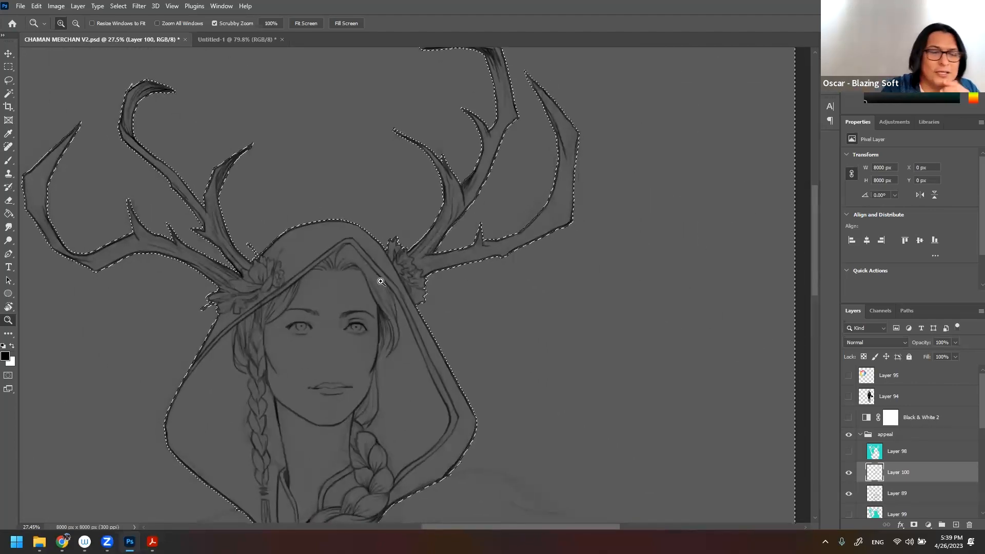
# - Contract the background selection by 1 pixel
pyautogui.click(117, 6)
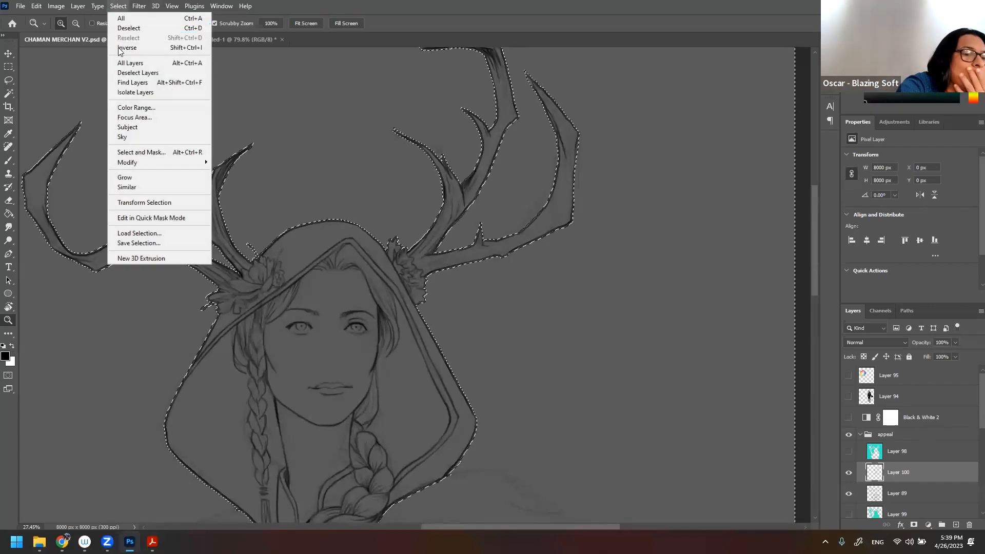
pyautogui.moveTo(188, 162)
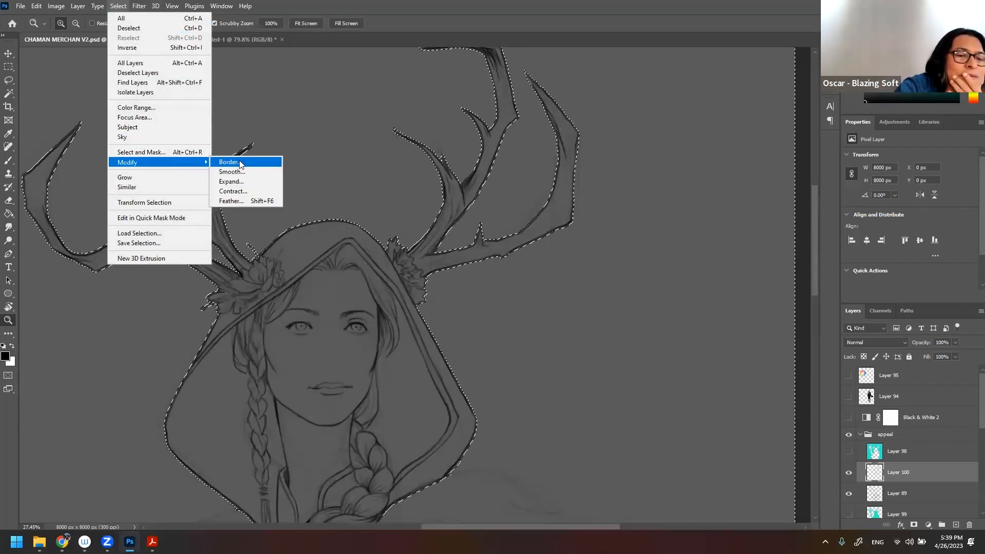
pyautogui.click(254, 194)
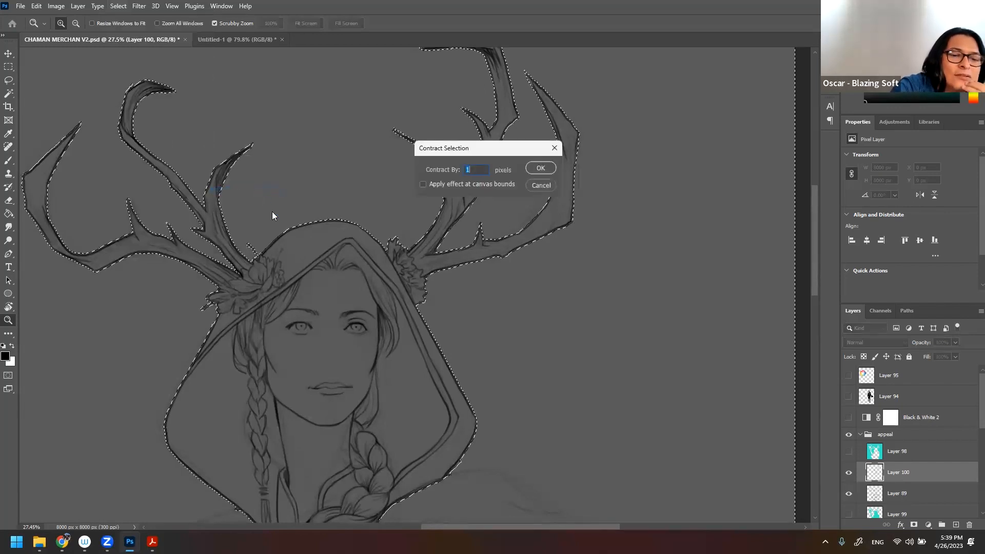
pyautogui.write('2')
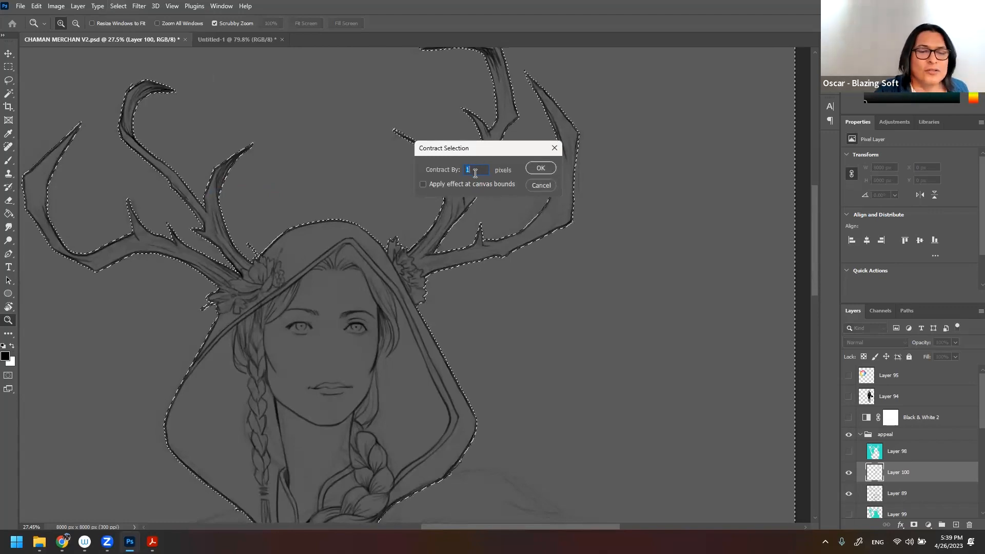
pyautogui.click(541, 167)
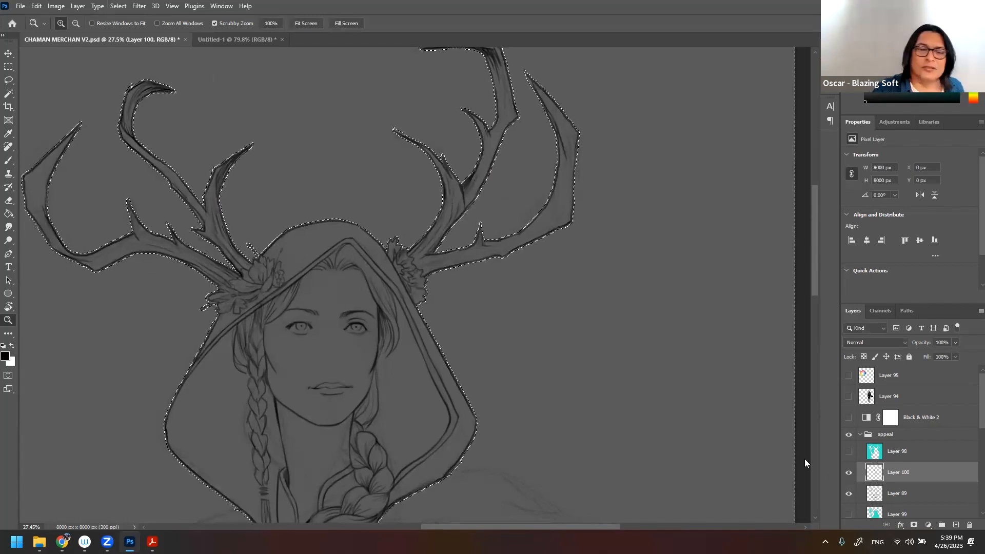
# - Inspect the selection edge around the hood and antlers and expand the selection by 1 pixel
pyautogui.moveTo(358, 224); pyautogui.dragTo(386, 194)
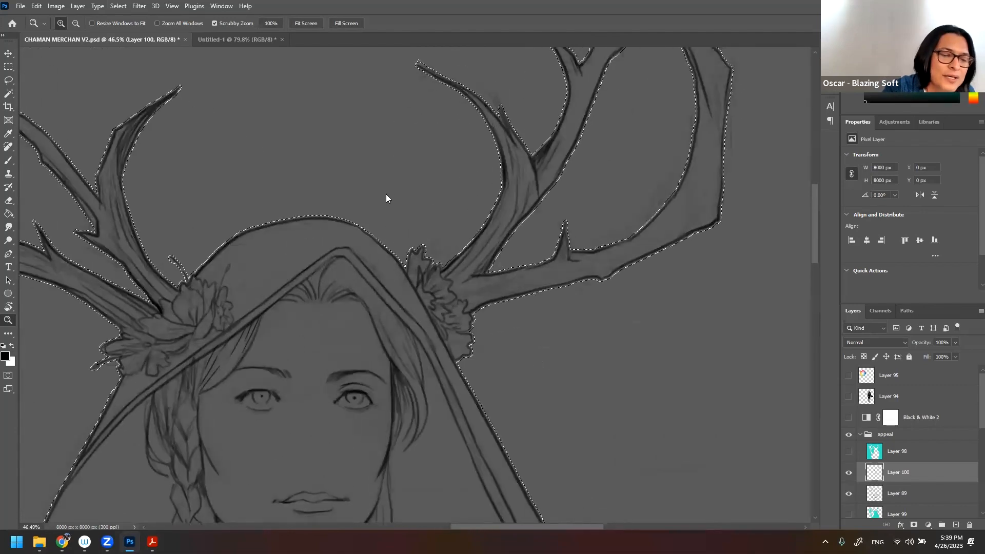
pyautogui.click(118, 5)
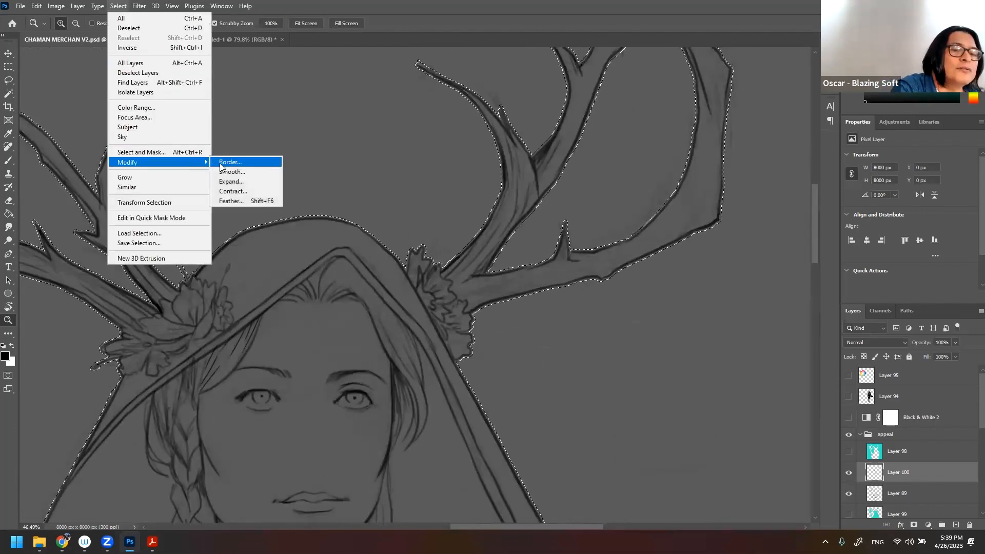
pyautogui.click(250, 182)
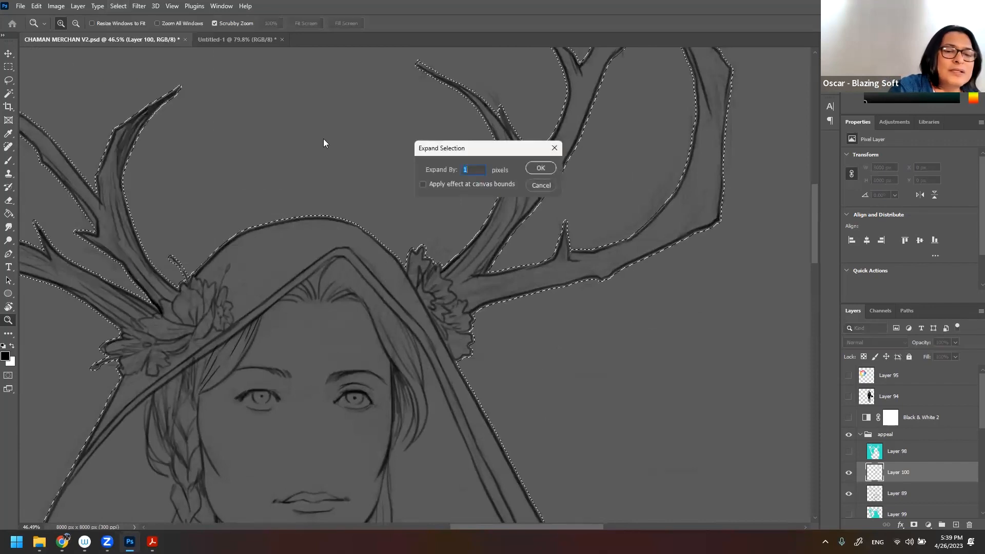
pyautogui.click(542, 168)
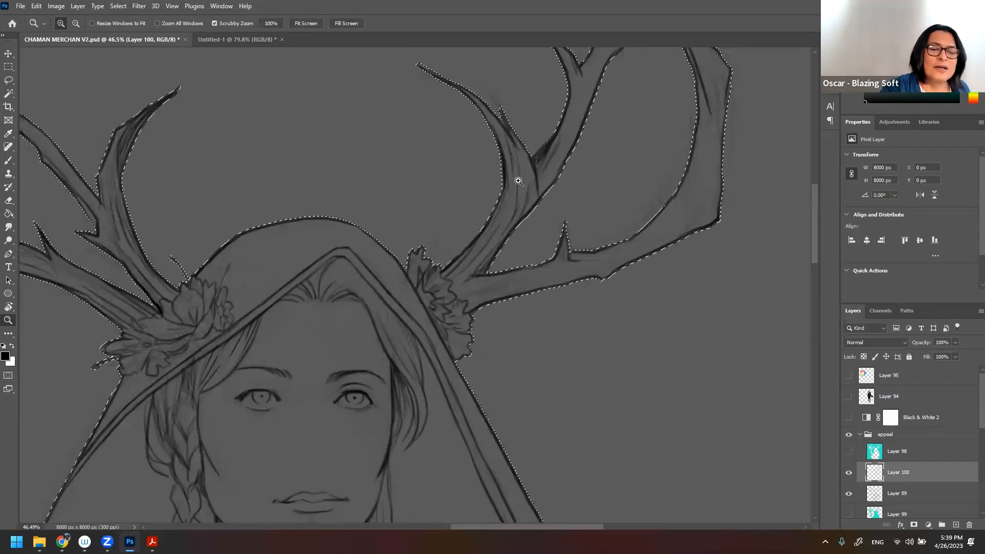
# - Add a new empty layer directly below Layer 89, keeping the selection active
pyautogui.moveTo(405, 267); pyautogui.dragTo(385, 278)
pyautogui.scroll(-3, 384, 278)
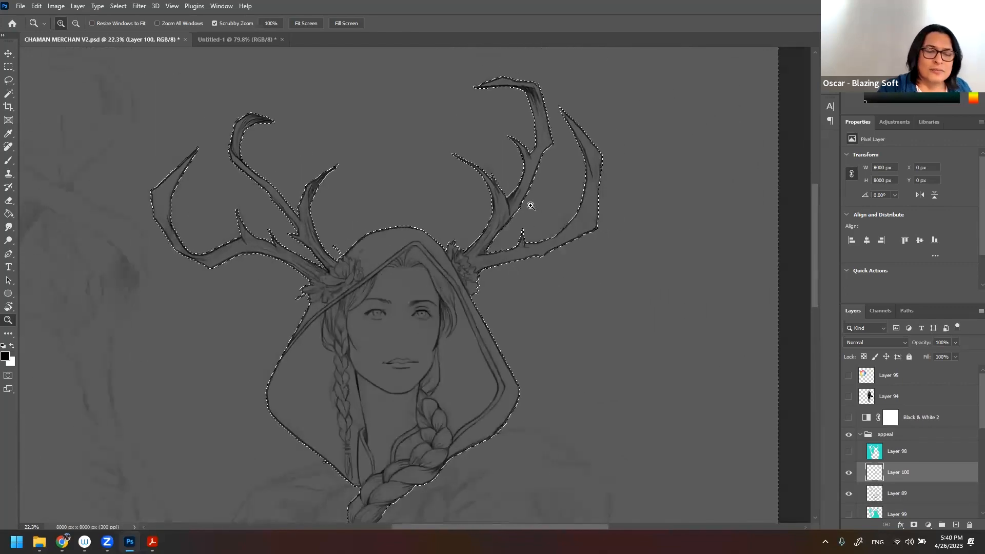
pyautogui.moveTo(531, 206); pyautogui.dragTo(413, 291)
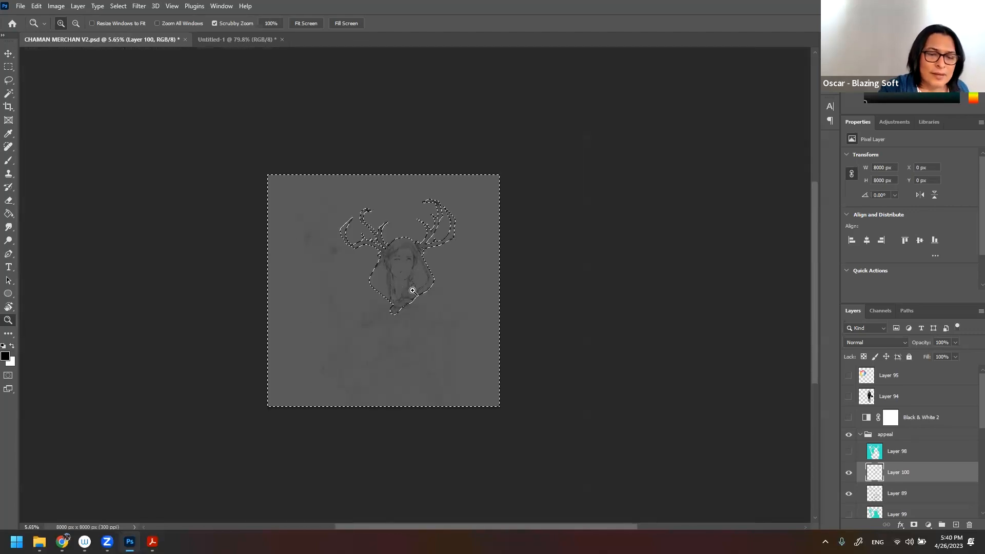
pyautogui.click(917, 494)
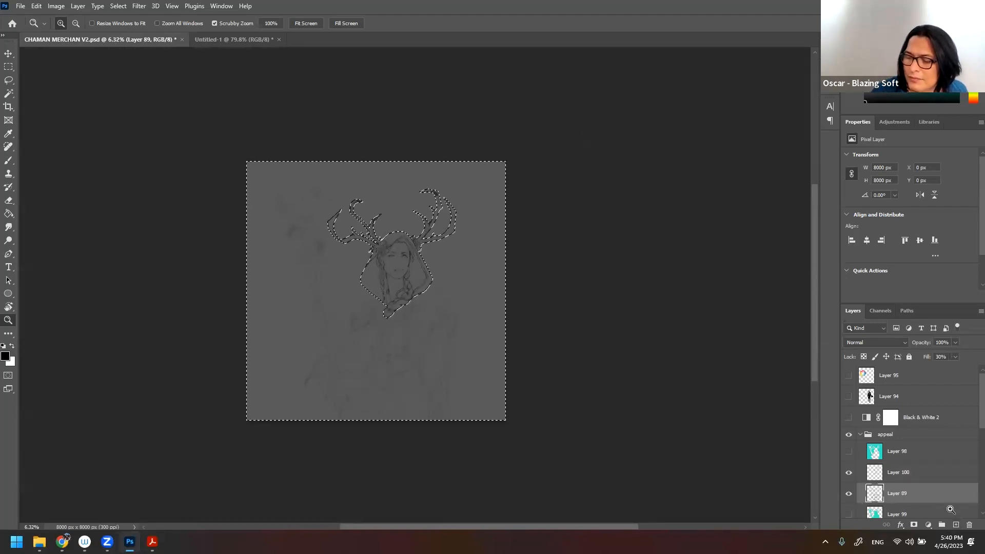
pyautogui.hotkey('alt', '[')
pyautogui.click(955, 525)
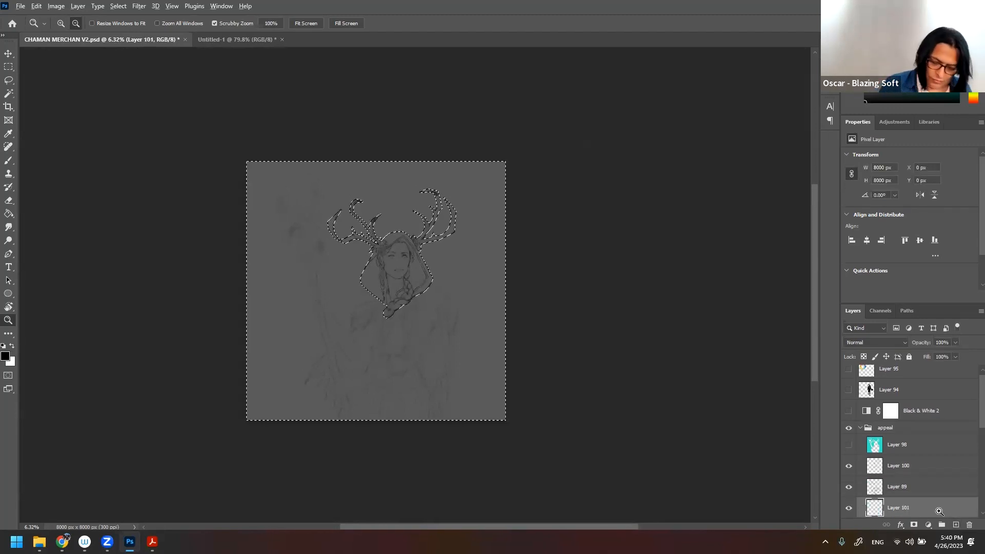
# - Invert the selection to the figure and fill the silhouette with black on the new layer
pyautogui.hotkey('alt', 'BackSpace')
pyautogui.hotkey('ctrl', 'z')
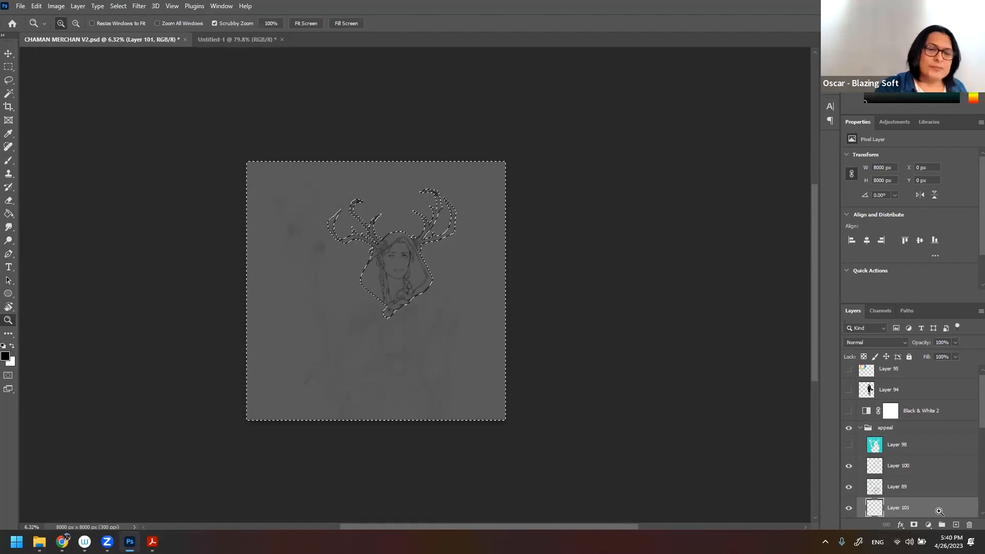
pyautogui.click(119, 5)
pyautogui.click(132, 46)
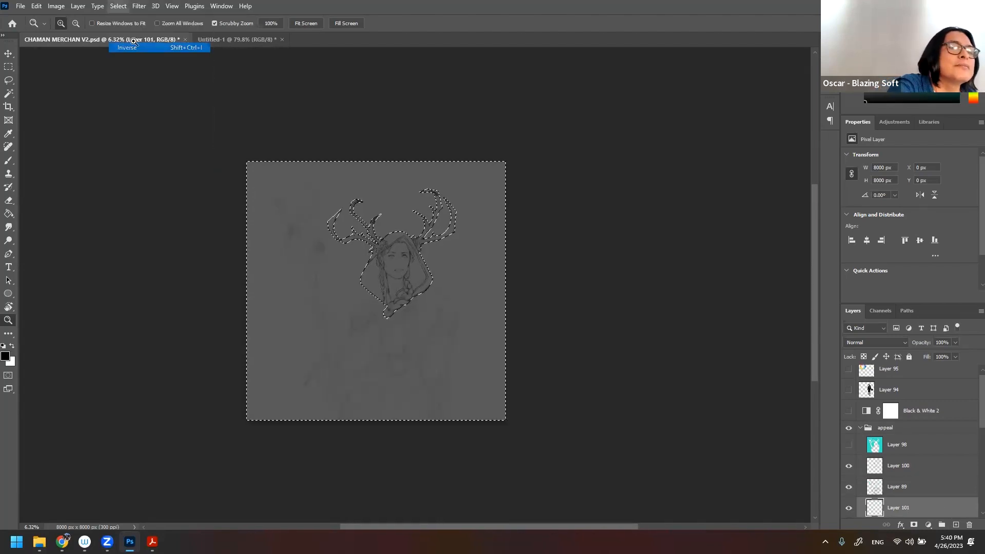
pyautogui.moveTo(429, 278); pyautogui.dragTo(472, 254)
pyautogui.press('alt')
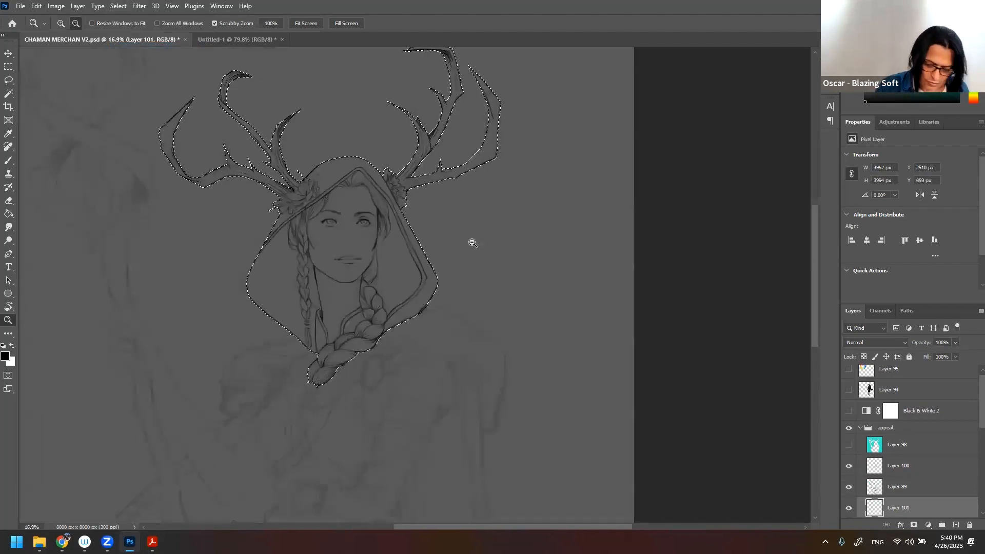
pyautogui.hotkey('alt', 'BackSpace')
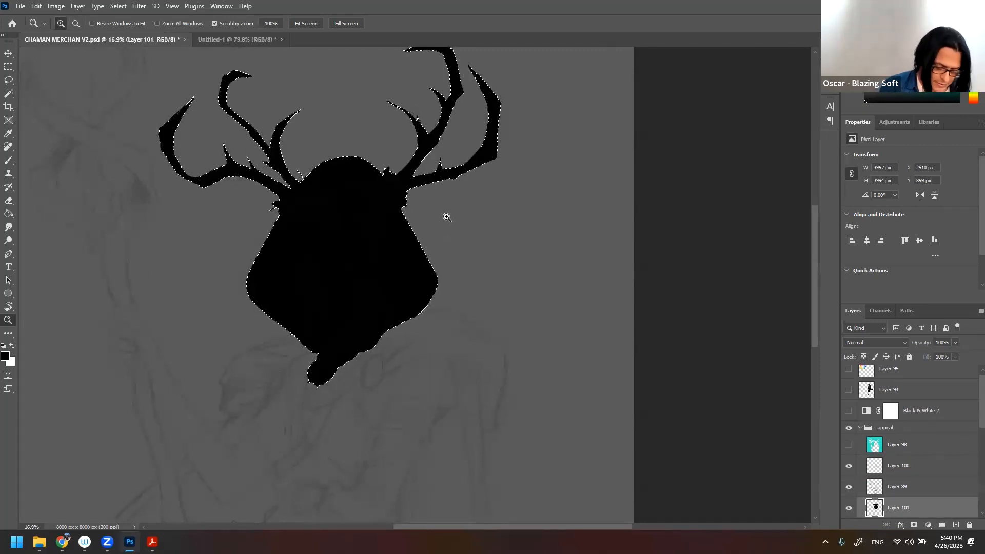
# - Lighten the silhouette fill to dark grey with Hue/Saturation, setting Lightness to about +32
pyautogui.hotkey('ctrl', 'u')
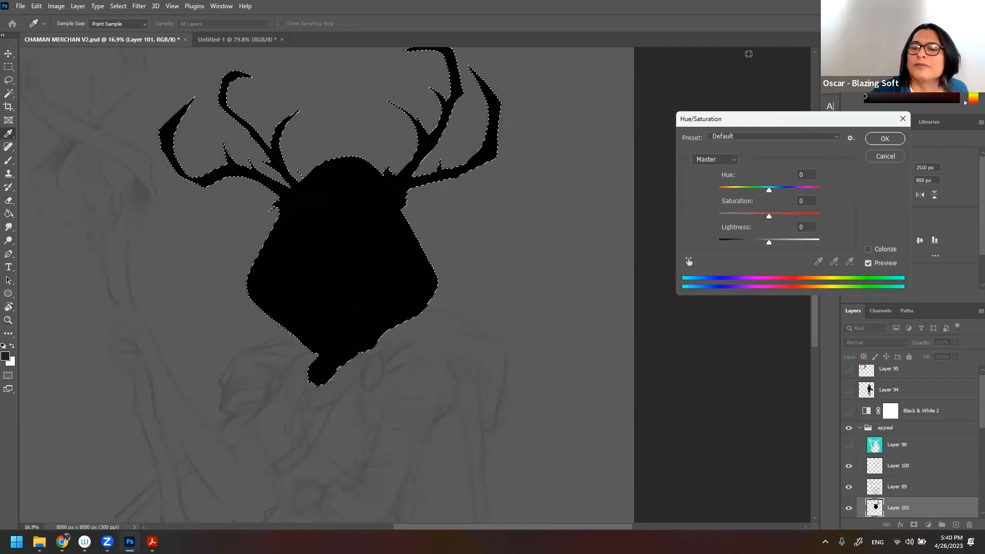
pyautogui.moveTo(870, 124); pyautogui.dragTo(863, 121)
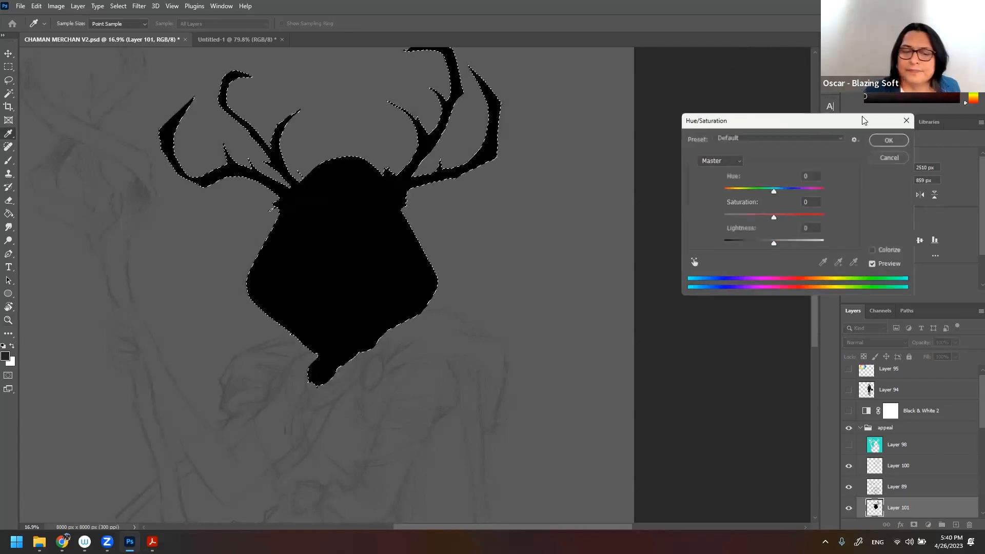
pyautogui.moveTo(563, 295); pyautogui.dragTo(142, 268)
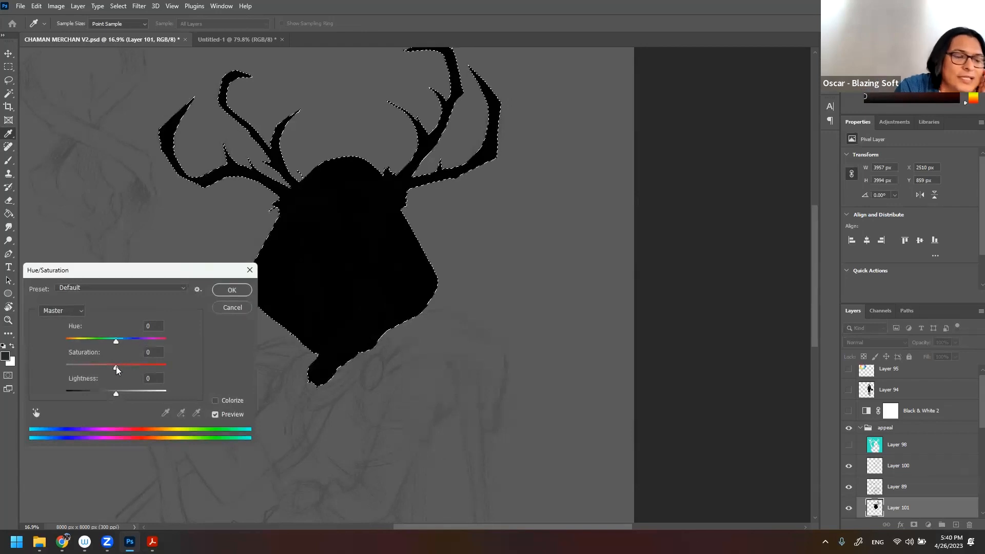
pyautogui.moveTo(116, 395)
pyautogui.mouseDown()
pyautogui.moveTo(109, 396)
pyautogui.moveTo(132, 397)
pyautogui.mouseUp()
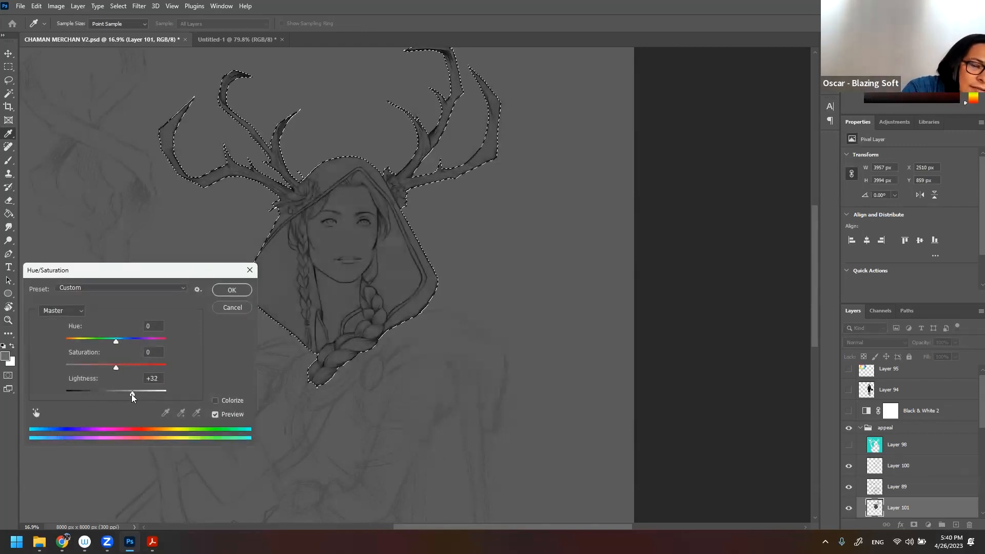
pyautogui.click(232, 290)
pyautogui.press('z')
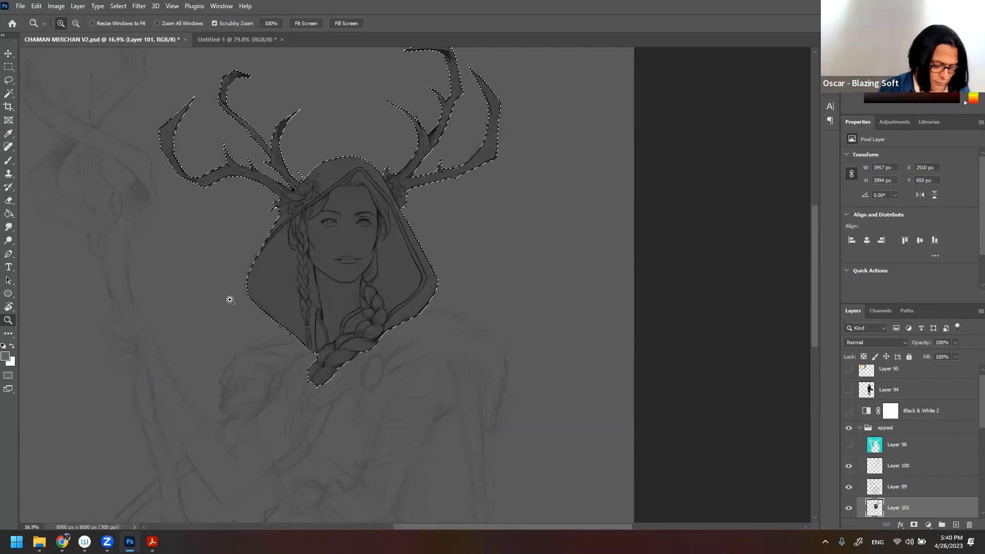
# - Clear the silhouette selection and outline the face and neck down to the braid with the Lasso
pyautogui.hotkey('ctrl', 'd')
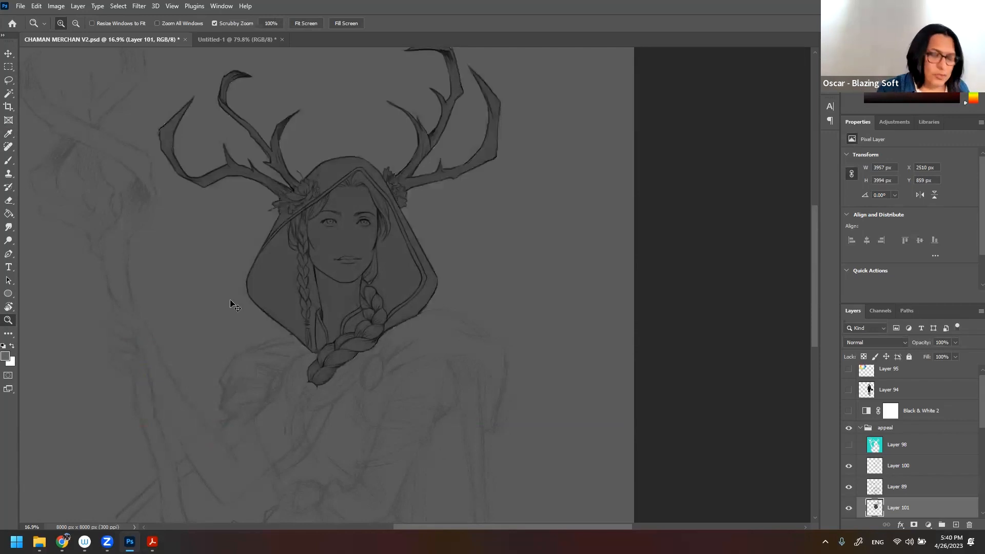
pyautogui.moveTo(309, 197); pyautogui.dragTo(394, 182)
pyautogui.moveTo(407, 183)
pyautogui.mouseDown()
pyautogui.moveTo(448, 212)
pyautogui.moveTo(443, 220)
pyautogui.moveTo(424, 163)
pyautogui.mouseUp()
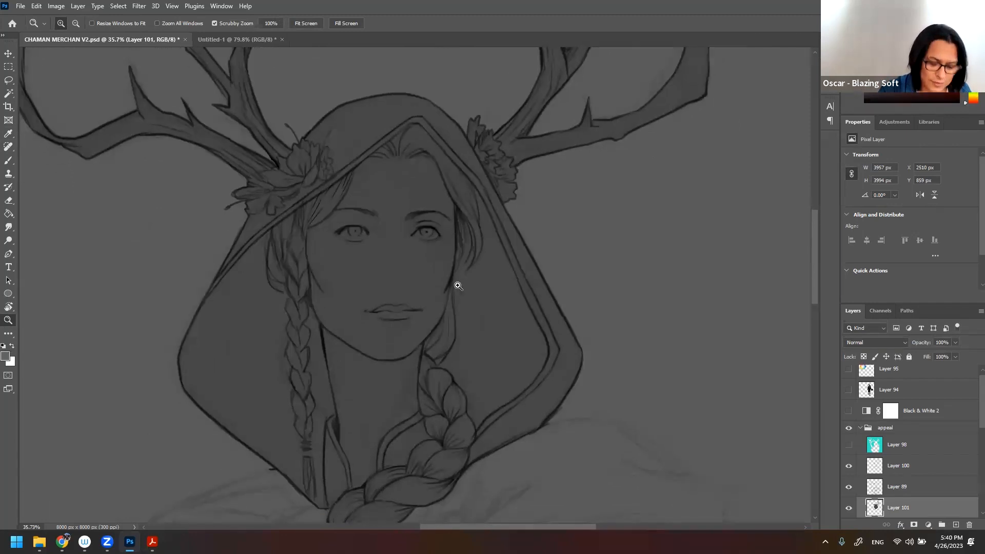
pyautogui.moveTo(456, 293); pyautogui.dragTo(476, 286)
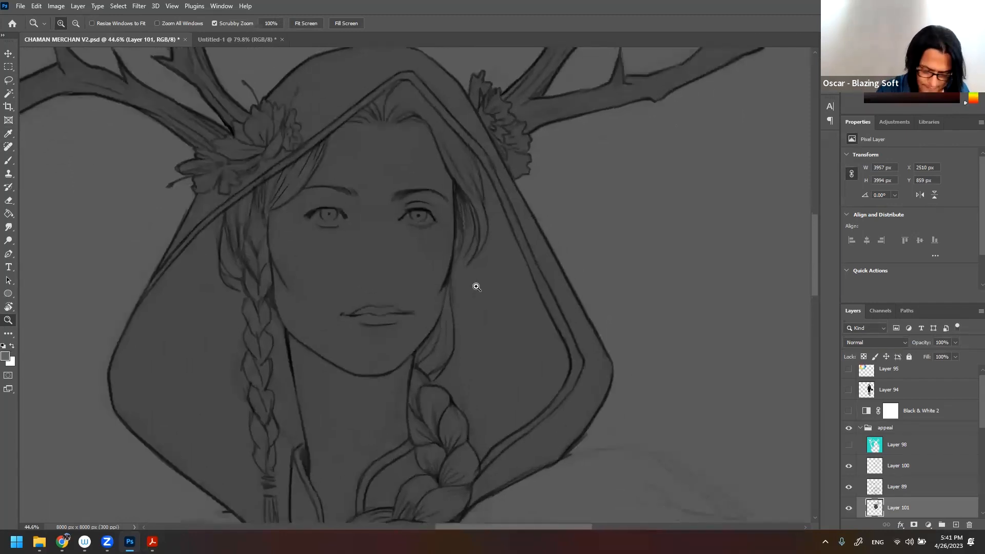
pyautogui.press('l')
pyautogui.moveTo(270, 210)
pyautogui.mouseDown()
pyautogui.moveTo(271, 293)
pyautogui.moveTo(359, 201)
pyautogui.moveTo(330, 134)
pyautogui.moveTo(359, 282)
pyautogui.mouseUp()
pyautogui.moveTo(368, 122); pyautogui.dragTo(360, 234)
pyautogui.moveTo(395, 124)
pyautogui.mouseDown()
pyautogui.moveTo(360, 234)
pyautogui.moveTo(419, 121)
pyautogui.moveTo(444, 162)
pyautogui.moveTo(453, 225)
pyautogui.moveTo(441, 305)
pyautogui.moveTo(384, 378)
pyautogui.moveTo(408, 437)
pyautogui.moveTo(355, 483)
pyautogui.mouseUp()
pyautogui.moveTo(285, 329)
pyautogui.mouseDown()
pyautogui.moveTo(310, 469)
pyautogui.moveTo(351, 457)
pyautogui.mouseUp()
pyautogui.moveTo(369, 363); pyautogui.dragTo(354, 174)
pyautogui.moveTo(348, 285)
pyautogui.mouseDown()
pyautogui.moveTo(343, 295)
pyautogui.moveTo(295, 288)
pyautogui.mouseUp()
# - Copy the selected face and neck area of the silhouette to a new layer and toggle Layer 101's visibility to check it
pyautogui.press('z')
pyautogui.moveTo(369, 295); pyautogui.dragTo(320, 288)
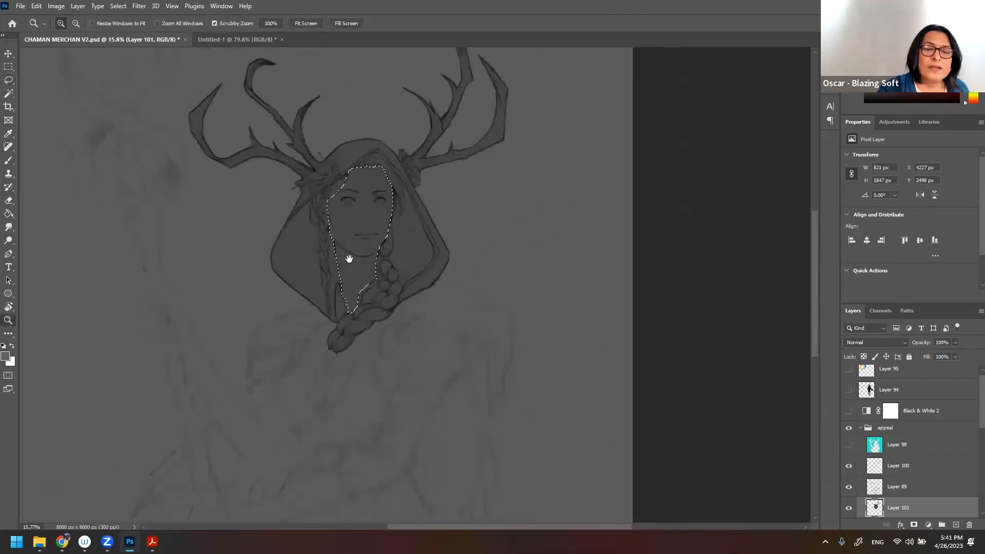
pyautogui.moveTo(347, 257); pyautogui.dragTo(299, 291)
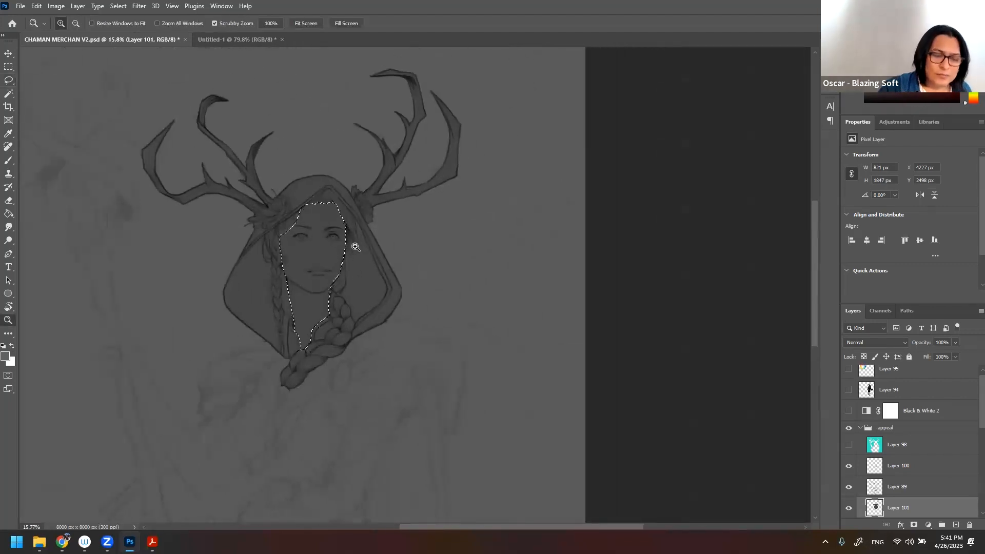
pyautogui.hotkey('ctrl', 'j')
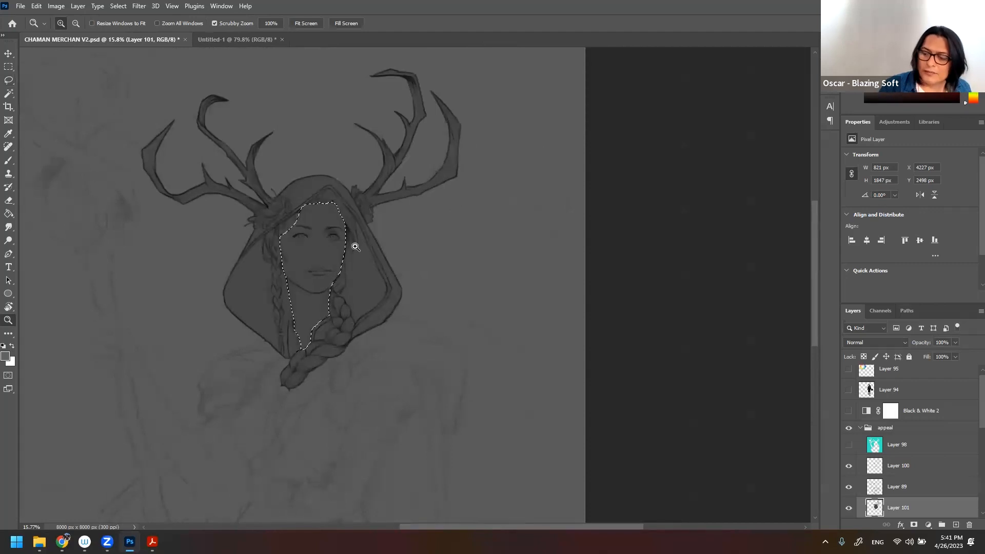
pyautogui.scroll(-3, 971, 412)
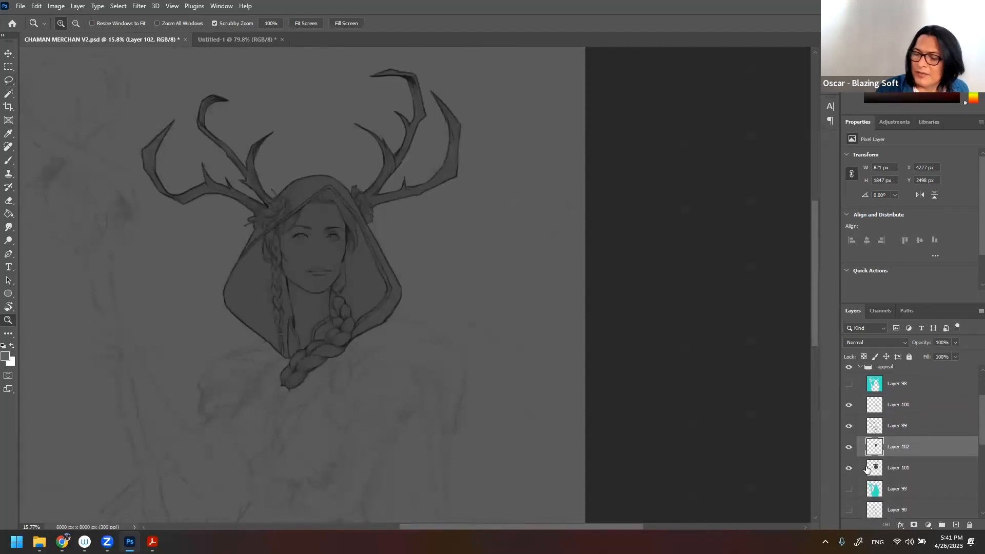
pyautogui.click(849, 469)
pyautogui.click(849, 468)
pyautogui.click(849, 469)
# - Lighten the face and neck copy on Layer 102 slightly with Hue/Saturation, setting Lightness to about +2
pyautogui.click(911, 469)
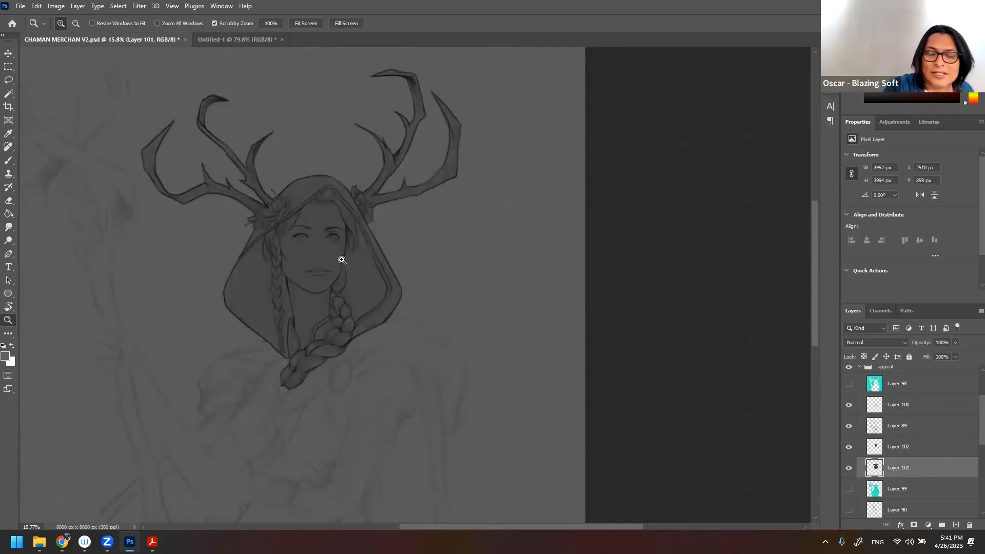
pyautogui.moveTo(340, 266); pyautogui.dragTo(349, 263)
pyautogui.click(908, 450)
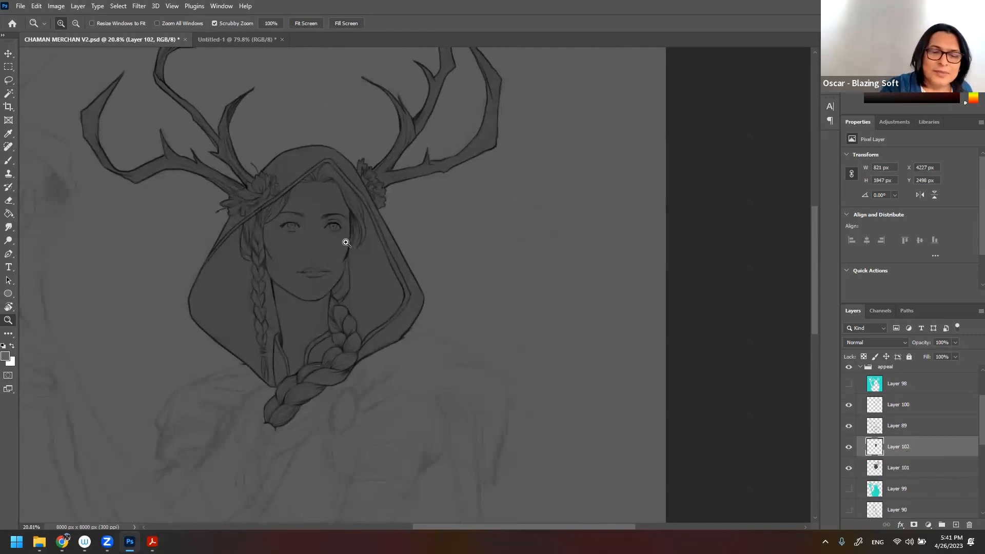
pyautogui.moveTo(351, 241); pyautogui.dragTo(362, 233)
pyautogui.hotkey('ctrl', 'u')
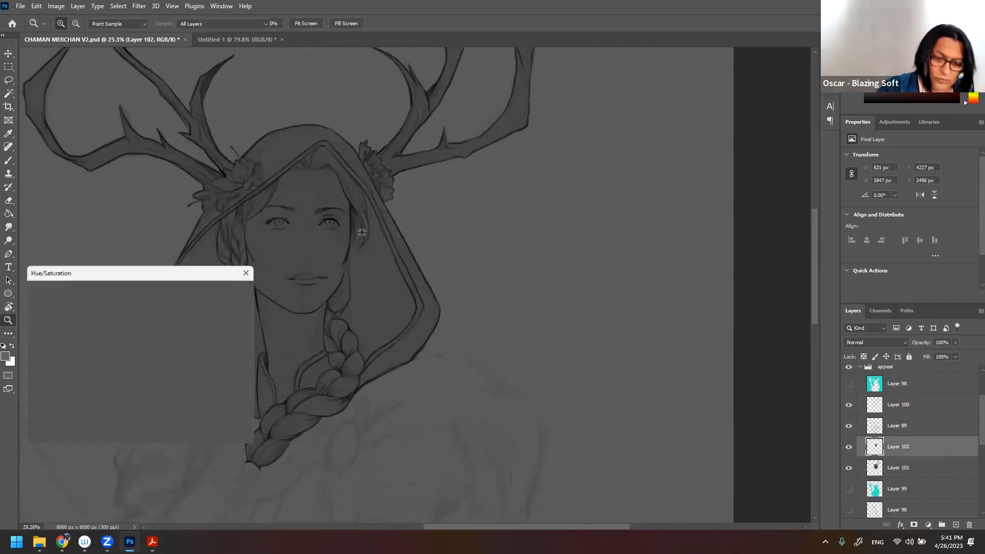
pyautogui.moveTo(121, 392); pyautogui.dragTo(119, 394)
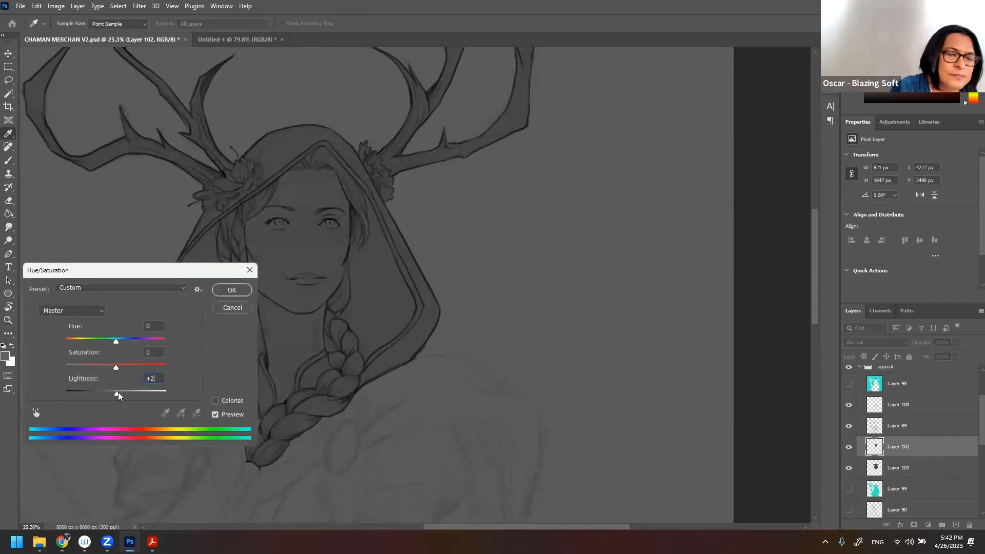
pyautogui.click(232, 290)
# - Select the face and neck fill with the Magic Wand and add an empty layer above Layer 102
pyautogui.moveTo(361, 310); pyautogui.dragTo(315, 219)
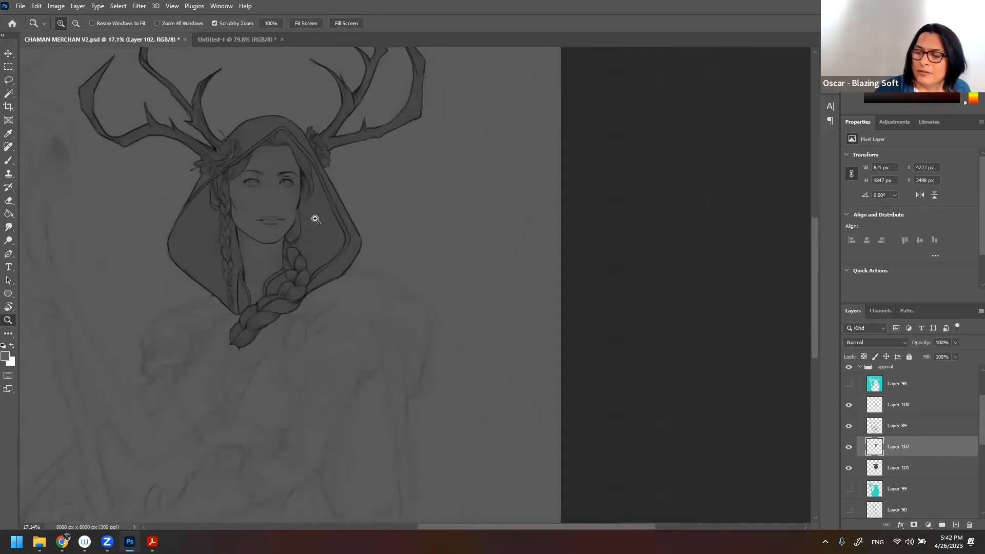
pyautogui.press('w')
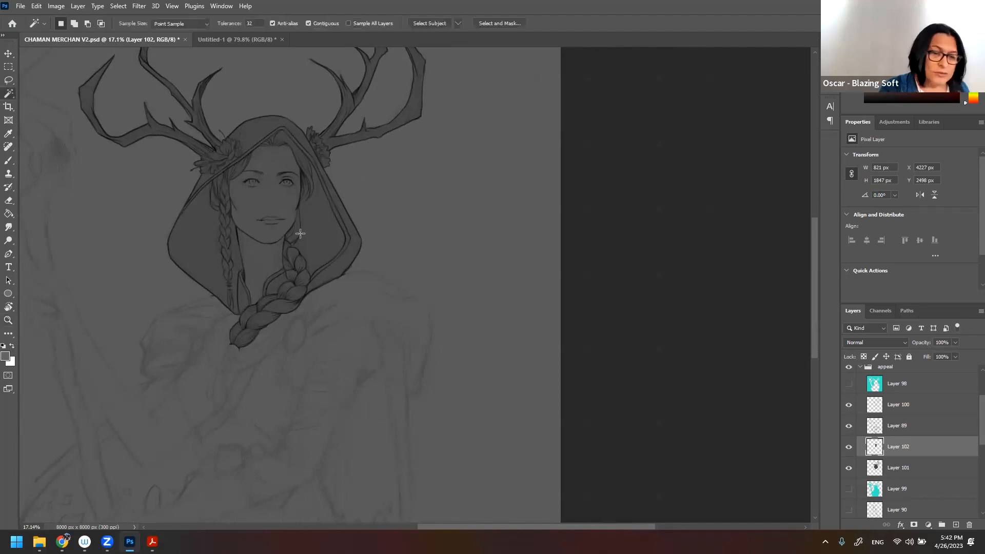
pyautogui.click(294, 229)
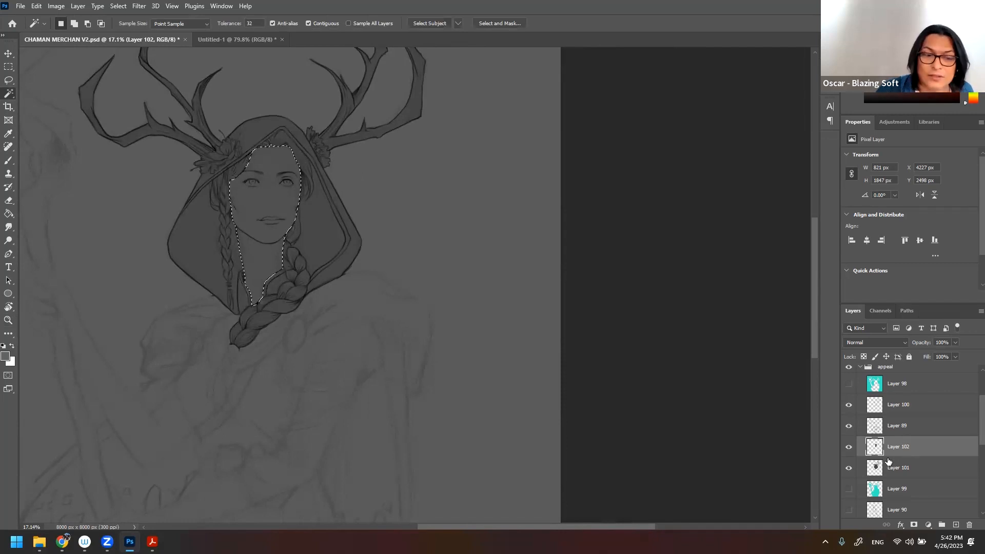
pyautogui.click(956, 525)
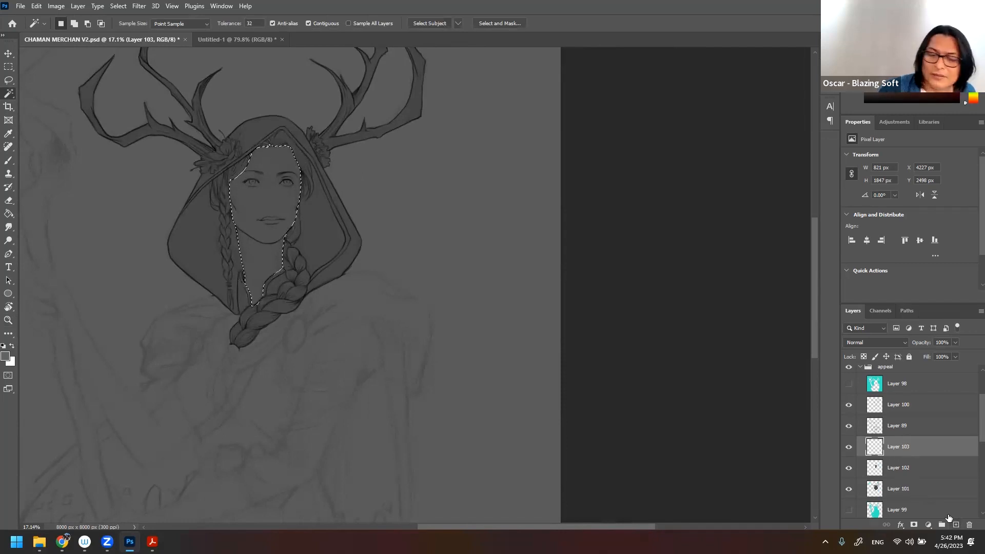
# - Set the foreground colour to dark grey #504e4e and draw a linear gradient from the base of the neck up to the face
pyautogui.click(5, 356)
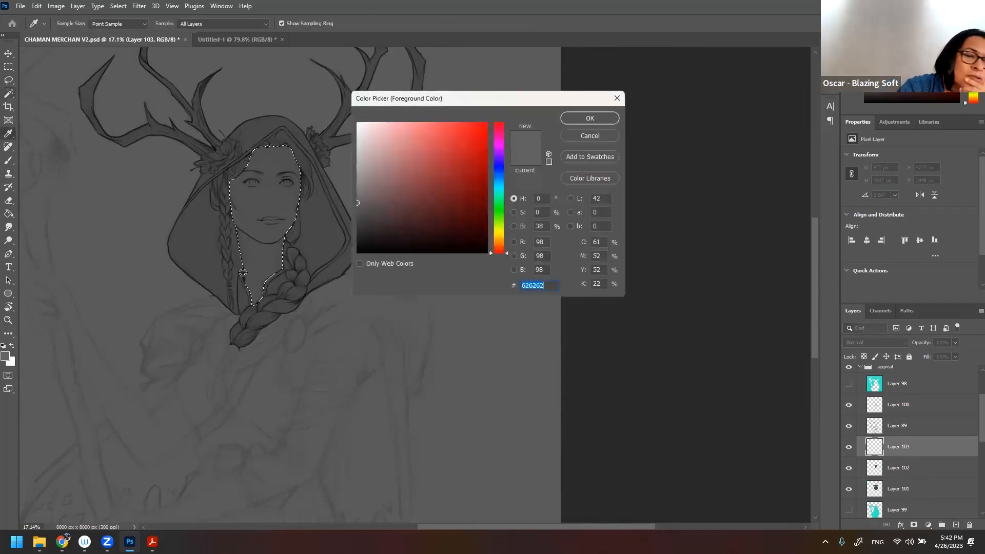
pyautogui.click(360, 212)
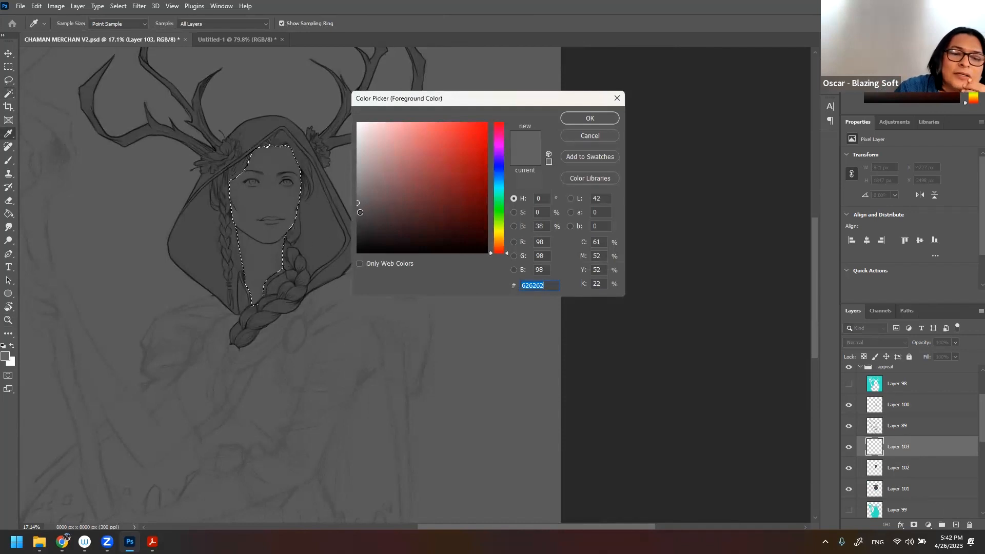
pyautogui.click(567, 118)
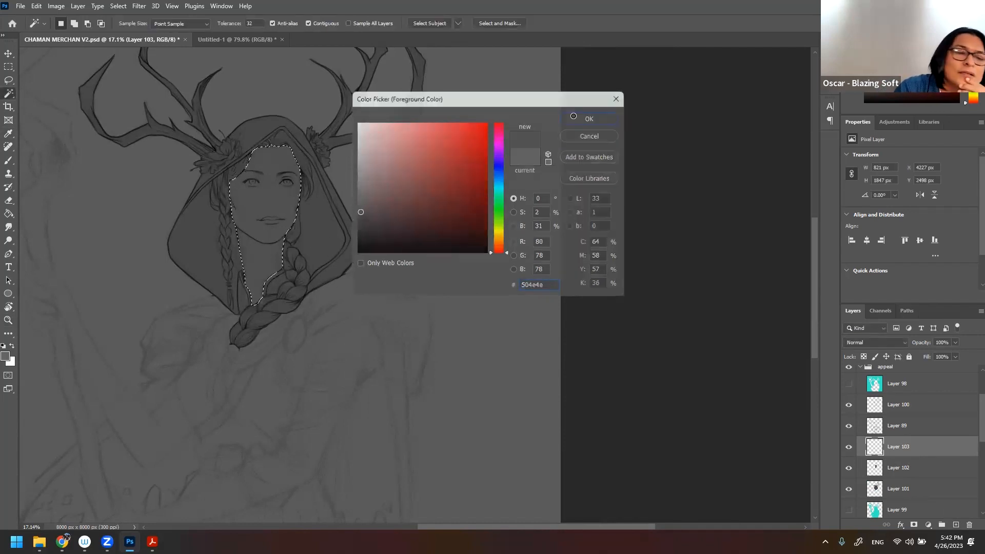
pyautogui.rightClick(9, 217)
pyautogui.click(40, 212)
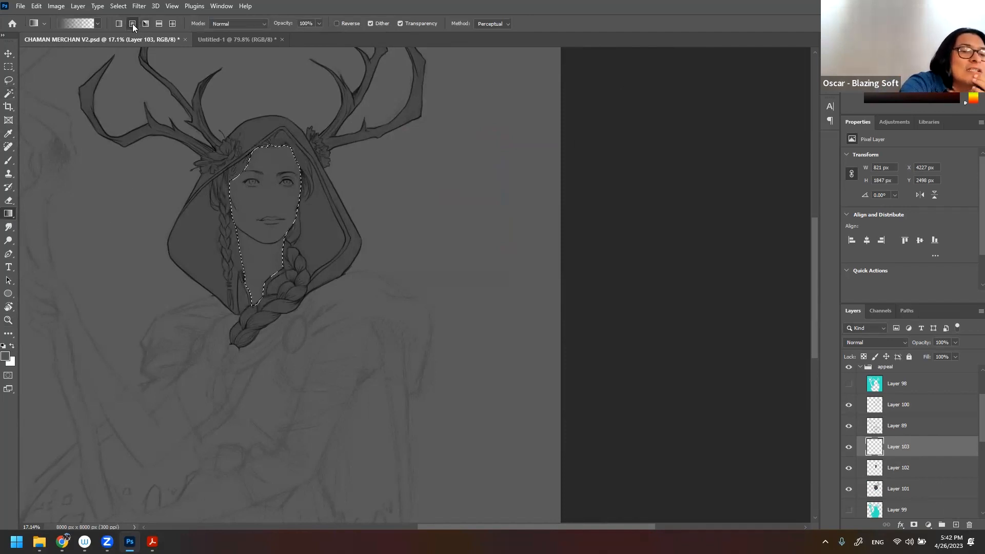
pyautogui.click(119, 23)
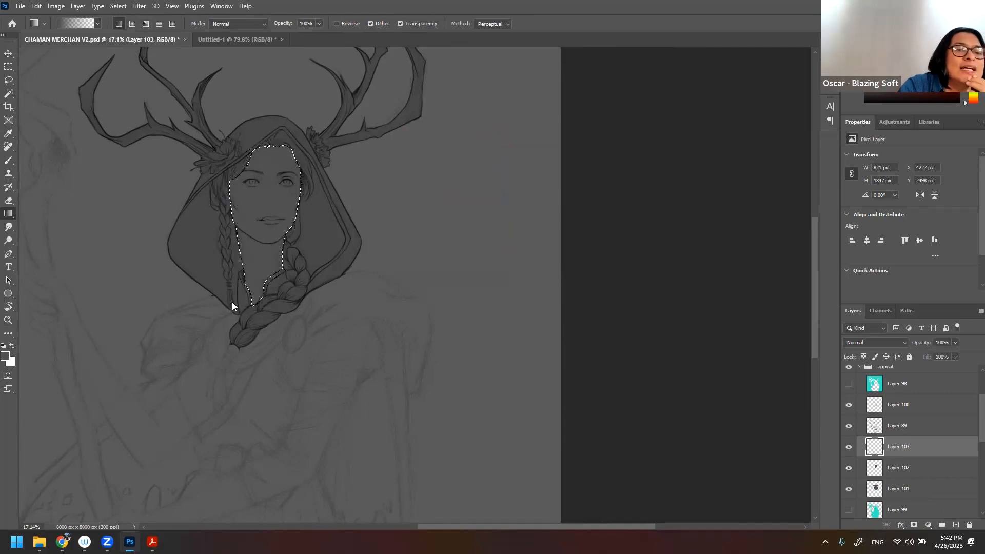
pyautogui.moveTo(256, 307); pyautogui.dragTo(263, 226)
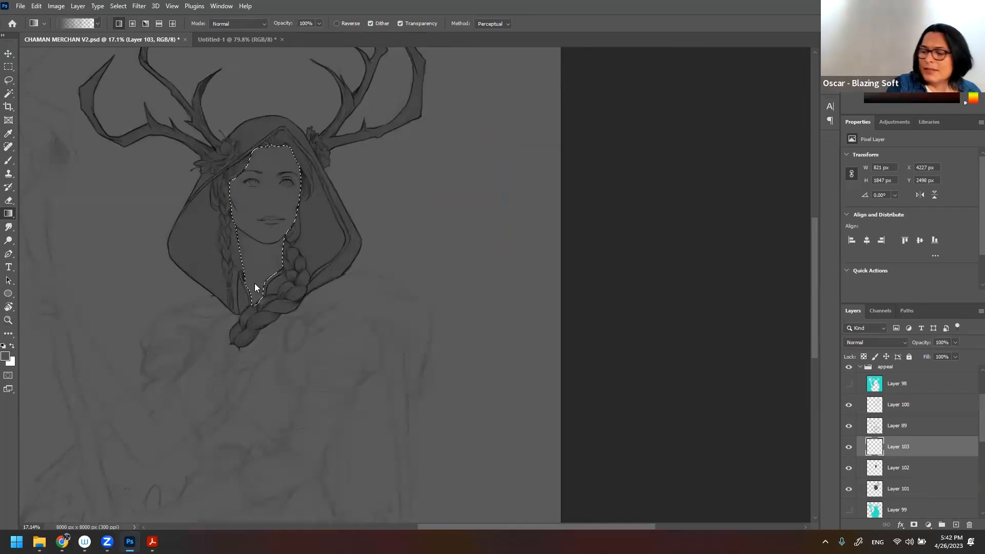
# - Darken the foreground colour to #272727 and redraw the linear gradient from the base of the neck toward the forehead
pyautogui.click(6, 356)
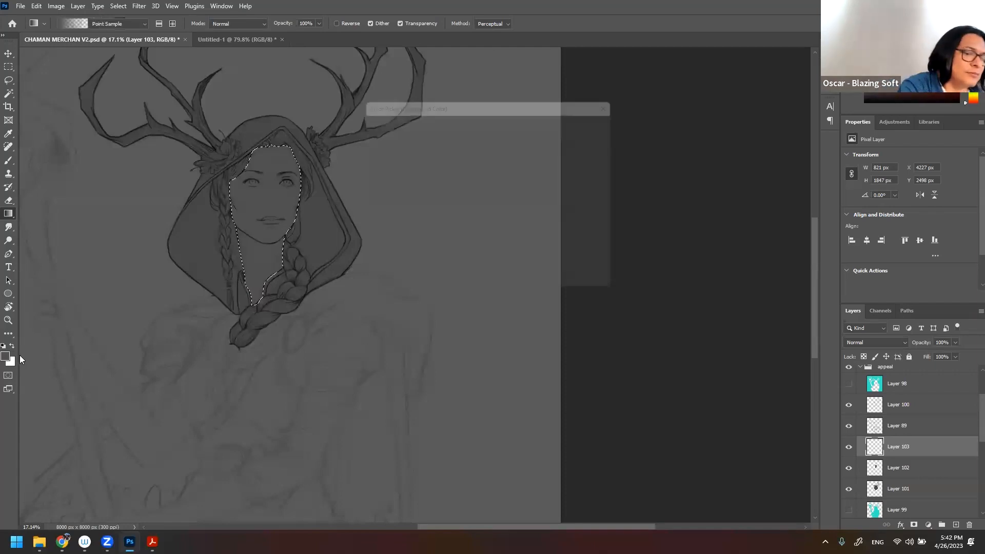
pyautogui.click(589, 117)
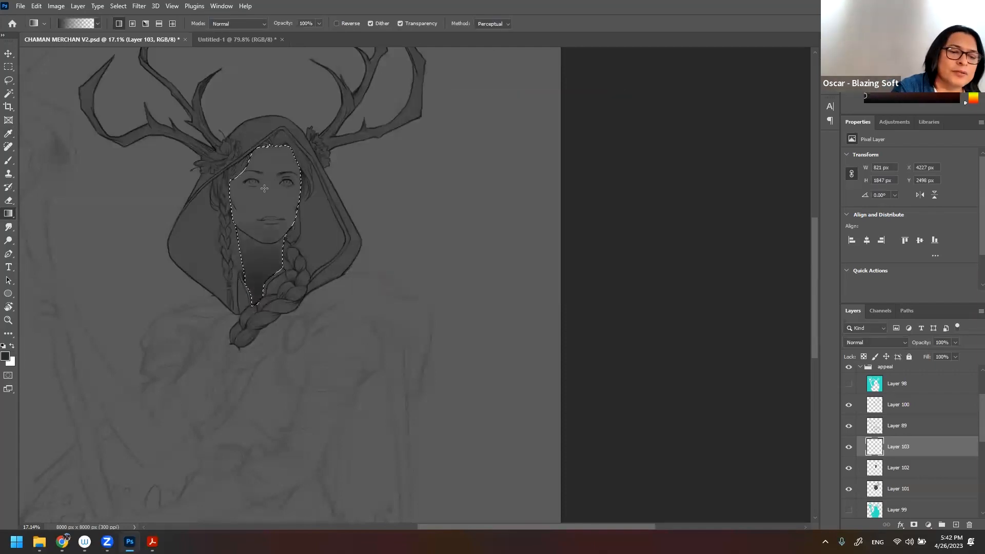
pyautogui.hotkey('ctrl', 'z')
pyautogui.moveTo(258, 290); pyautogui.dragTo(273, 159)
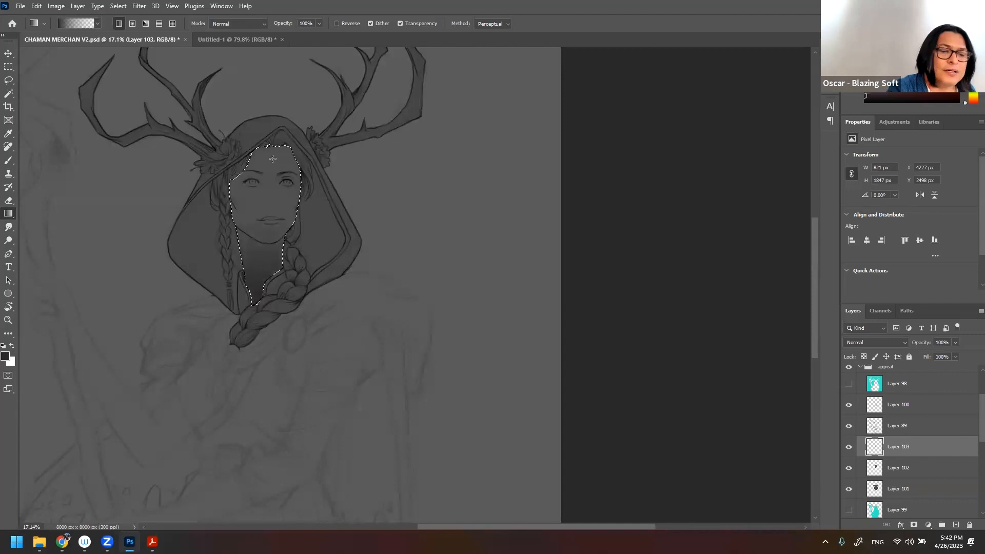
# - Compare the face with and without the neck shading and reduce Layer 103's Fill to about 63%
pyautogui.click(849, 447)
pyautogui.click(849, 447)
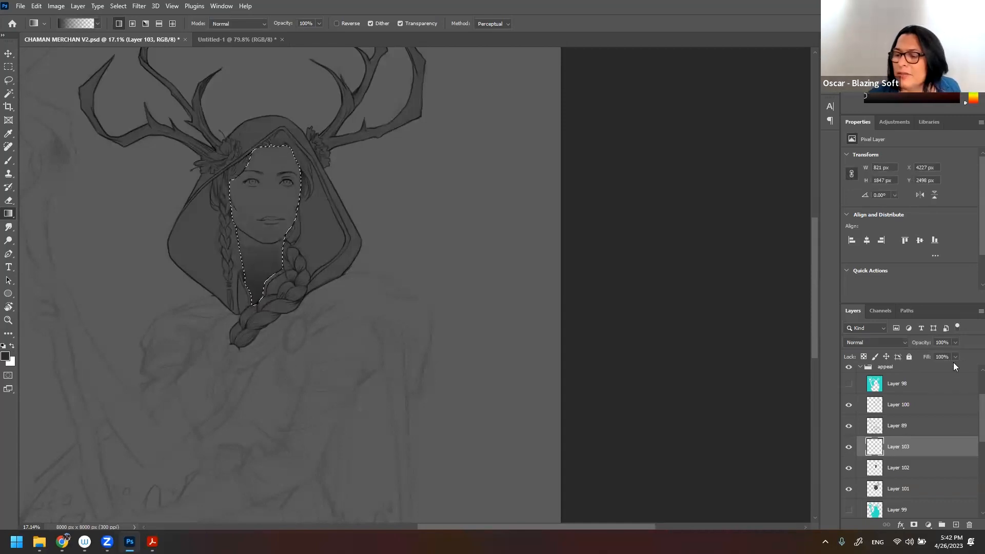
pyautogui.moveTo(955, 367); pyautogui.dragTo(940, 367)
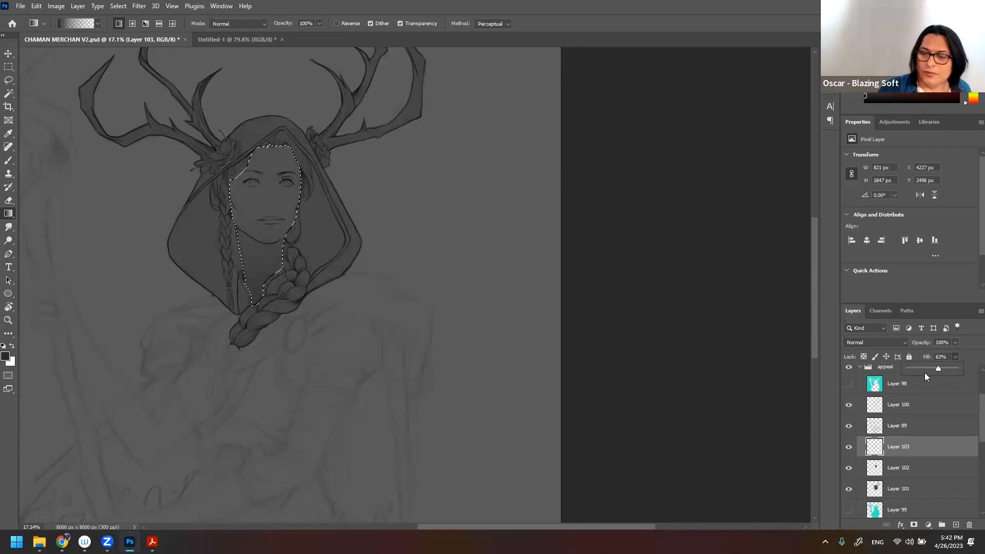
# - Add a new layer above the neck shading and choose a light grey foreground colour
pyautogui.click(954, 521)
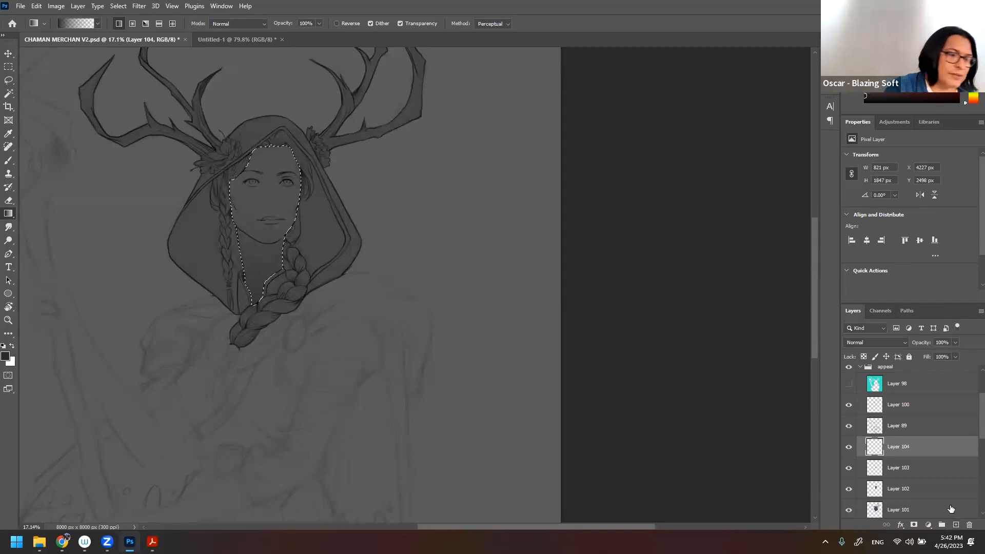
pyautogui.click(6, 355)
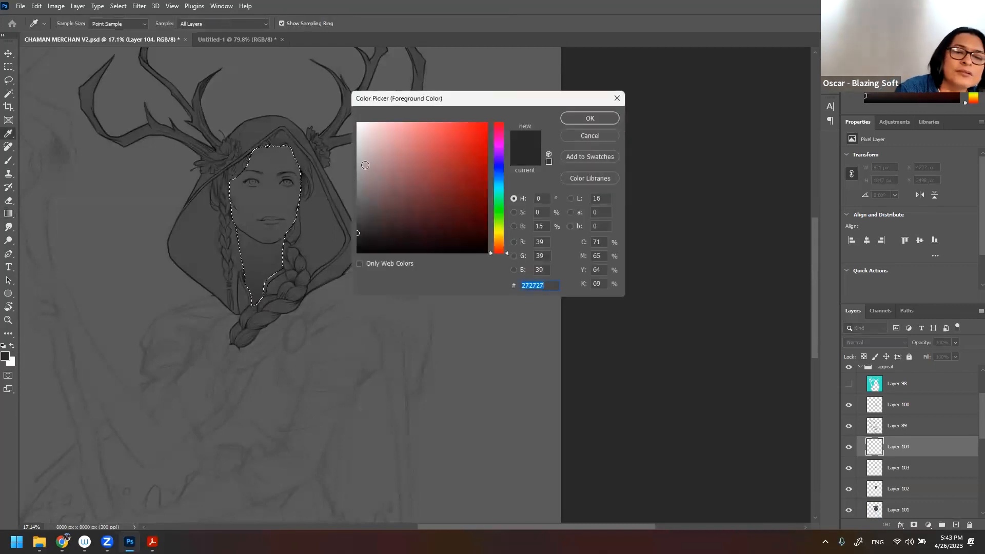
pyautogui.click(295, 161)
pyautogui.click(580, 117)
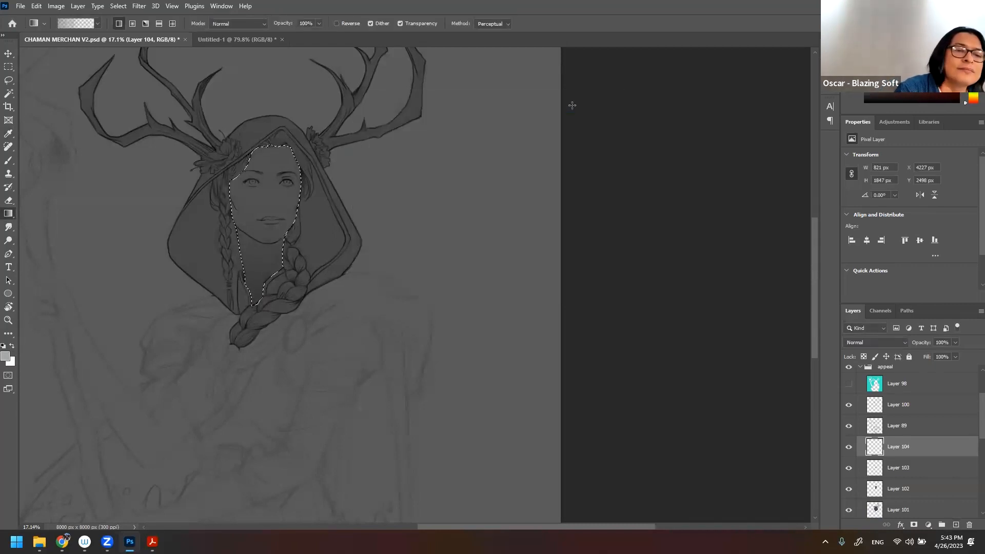
# - Try several light grey radial gradients inside the face selection, ending with a soft glow centred on the forehead
pyautogui.click(133, 24)
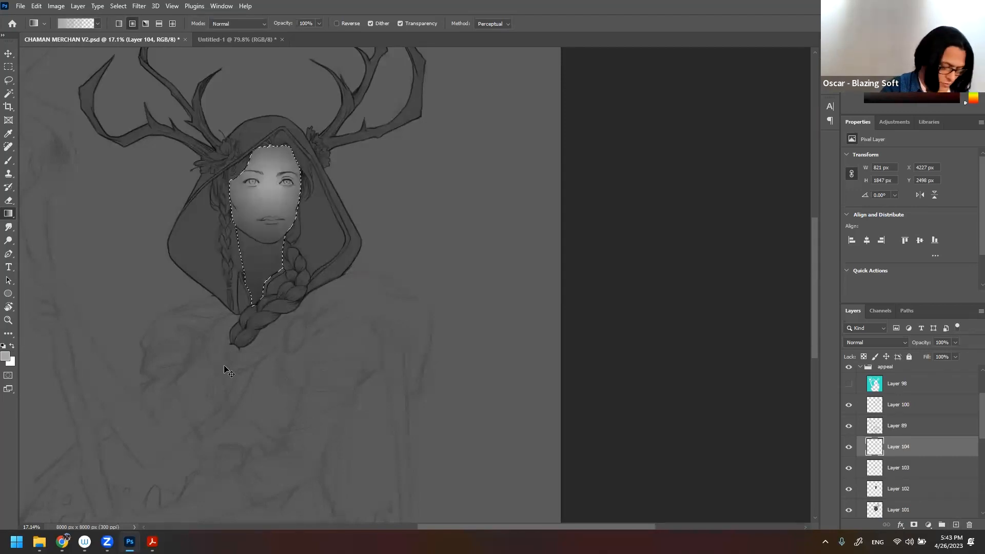
pyautogui.hotkey('ctrl', 'z')
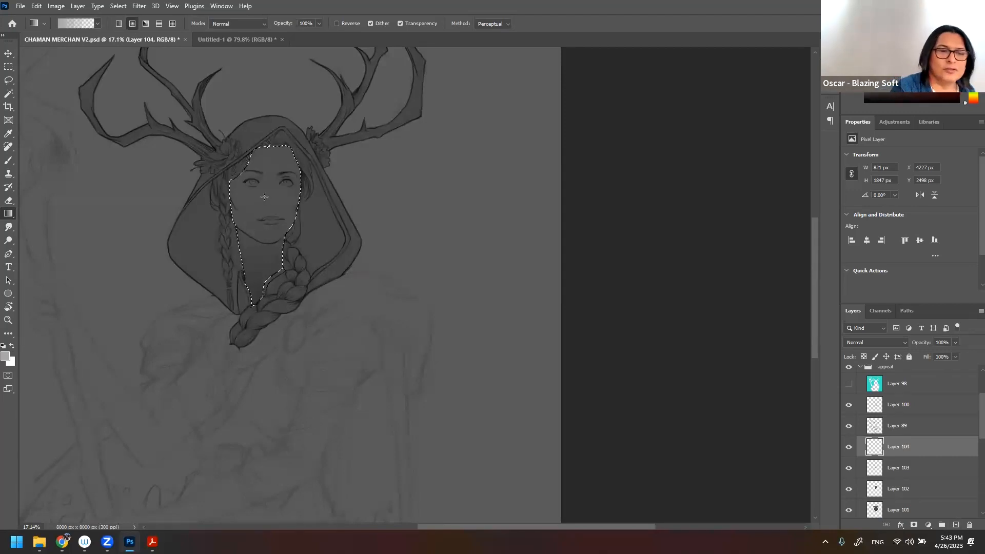
pyautogui.moveTo(264, 198); pyautogui.dragTo(236, 232)
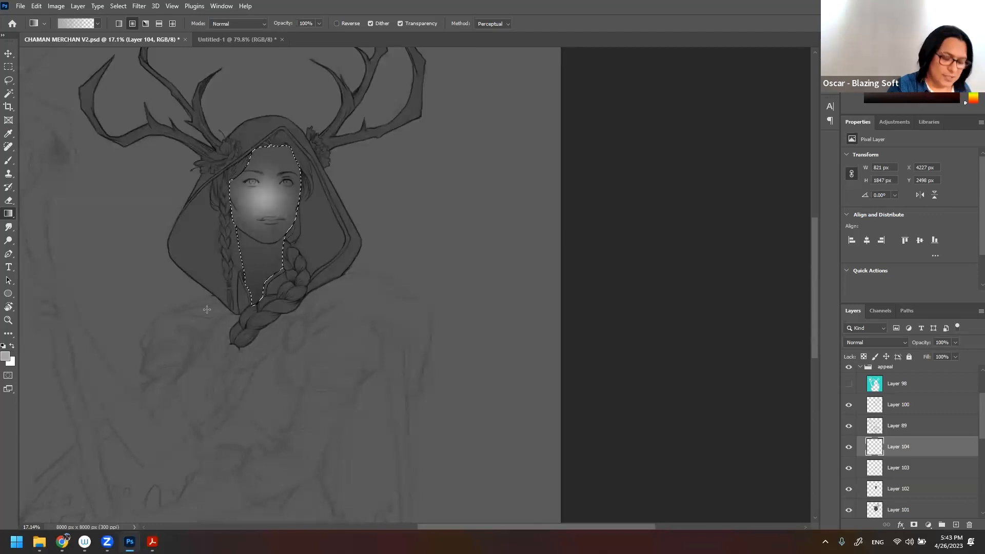
pyautogui.hotkey('ctrl', 'z')
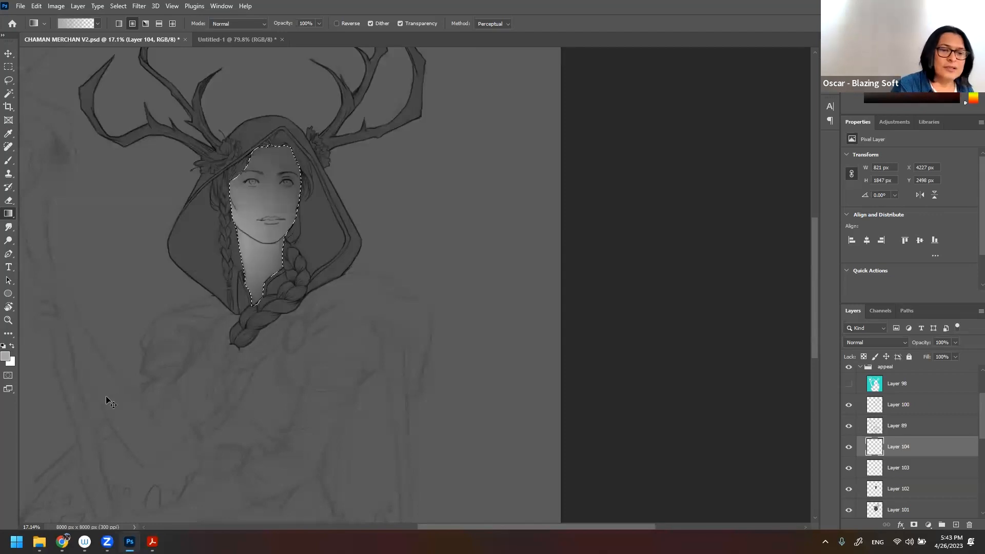
pyautogui.moveTo(257, 203); pyautogui.dragTo(196, 286)
pyautogui.hotkey('ctrl', 'z')
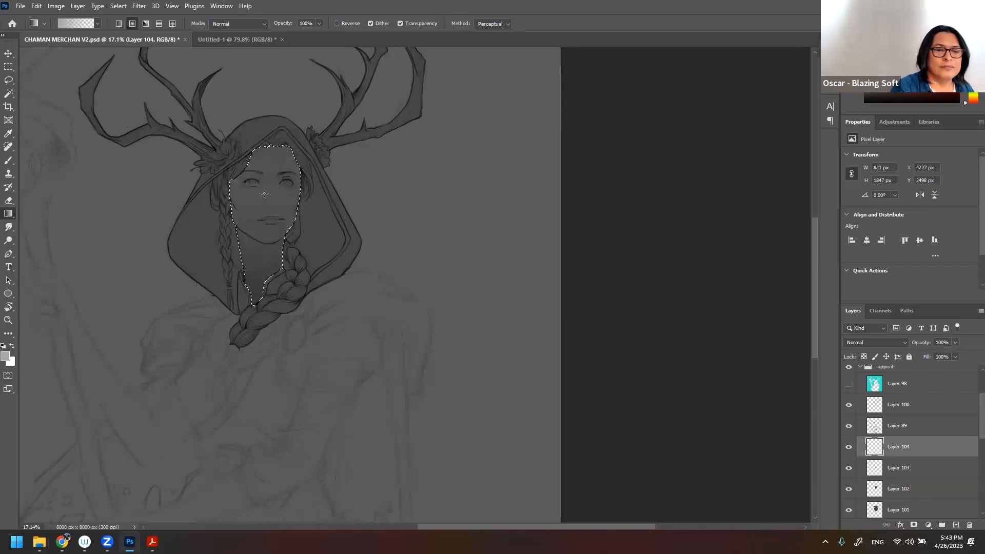
pyautogui.moveTo(241, 241); pyautogui.dragTo(197, 321)
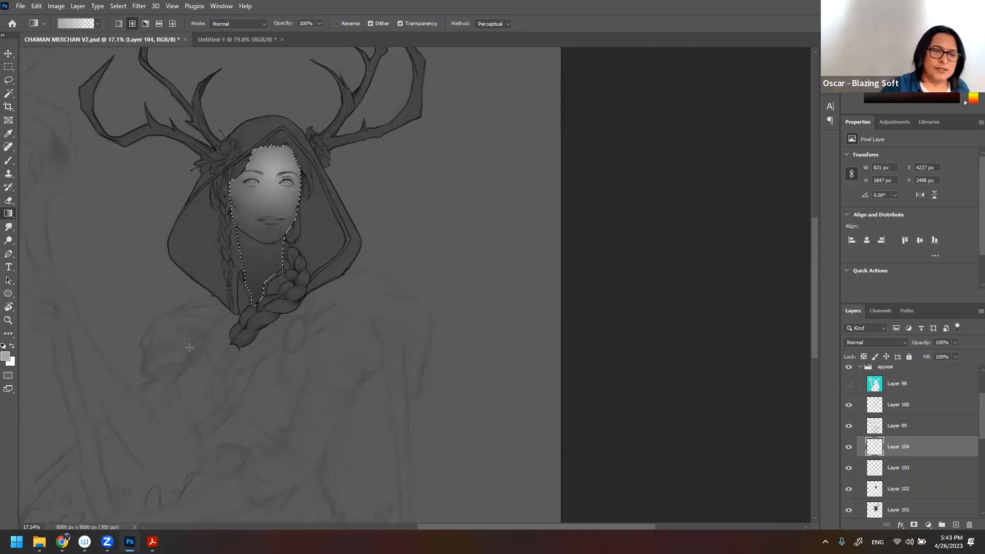
# - Lower Layer 104's Fill to about 53% and raise Layer 103's Fill to about 79%
pyautogui.click(955, 356)
pyautogui.moveTo(955, 367); pyautogui.dragTo(928, 372)
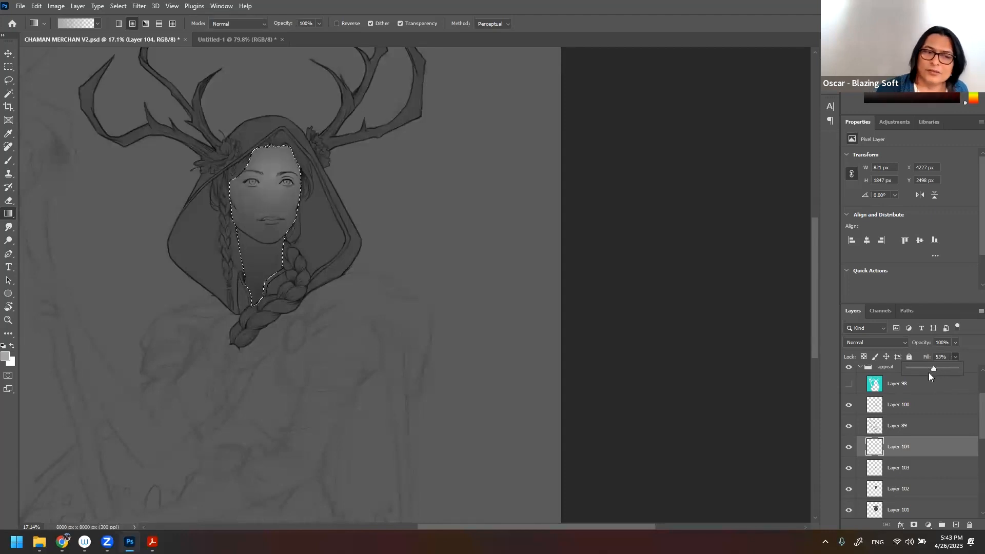
pyautogui.click(917, 473)
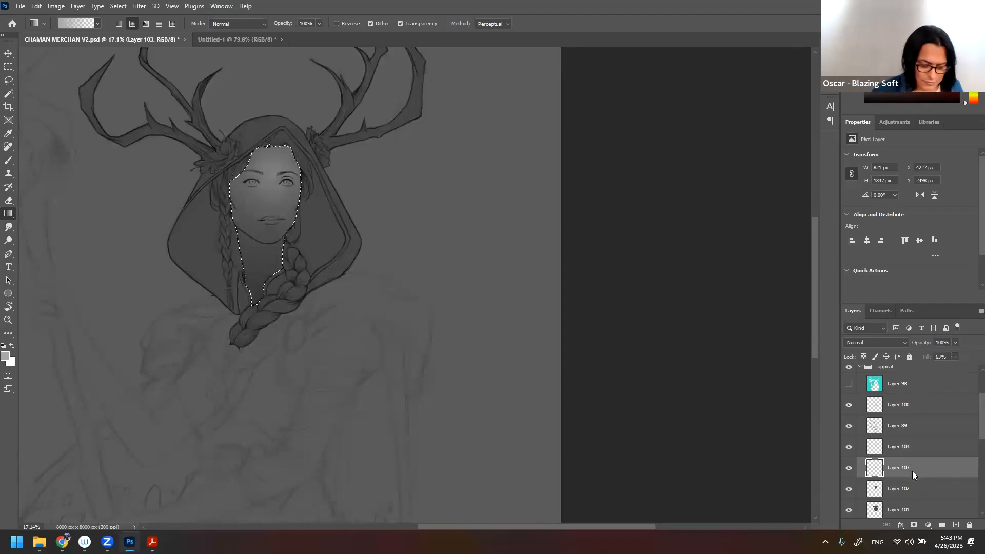
pyautogui.click(851, 470)
pyautogui.click(850, 469)
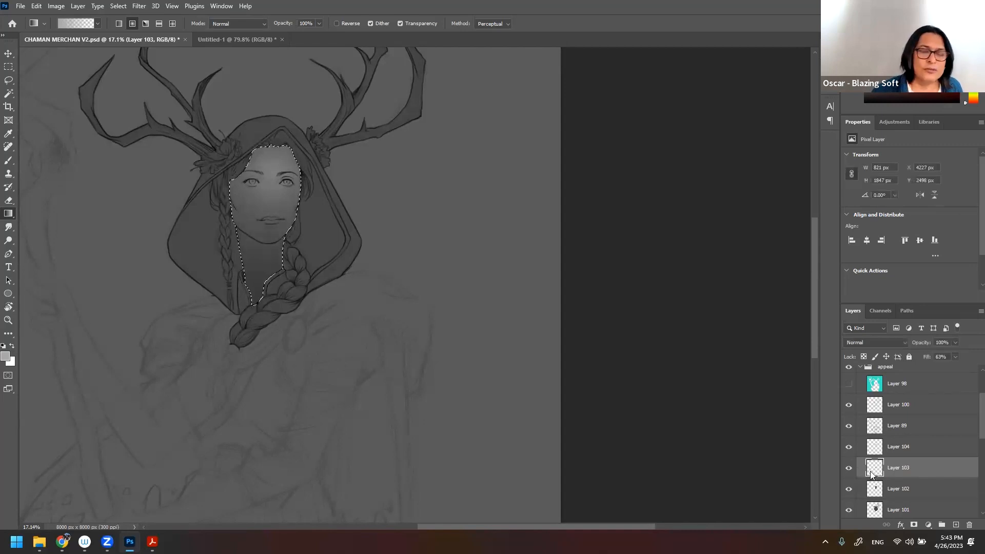
pyautogui.click(956, 357)
pyautogui.moveTo(956, 368); pyautogui.dragTo(964, 368)
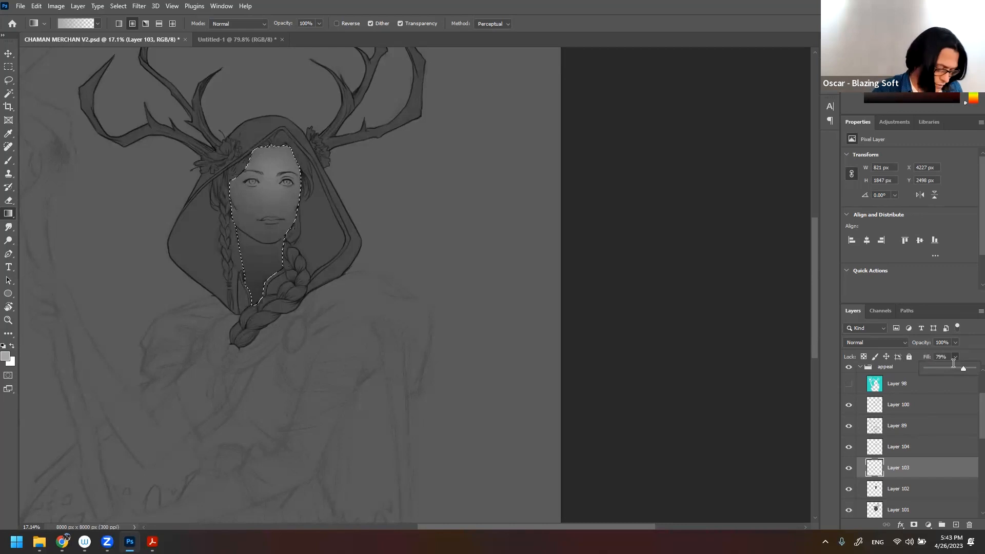
pyautogui.press('z')
pyautogui.moveTo(257, 219); pyautogui.dragTo(311, 215)
pyautogui.press('l')
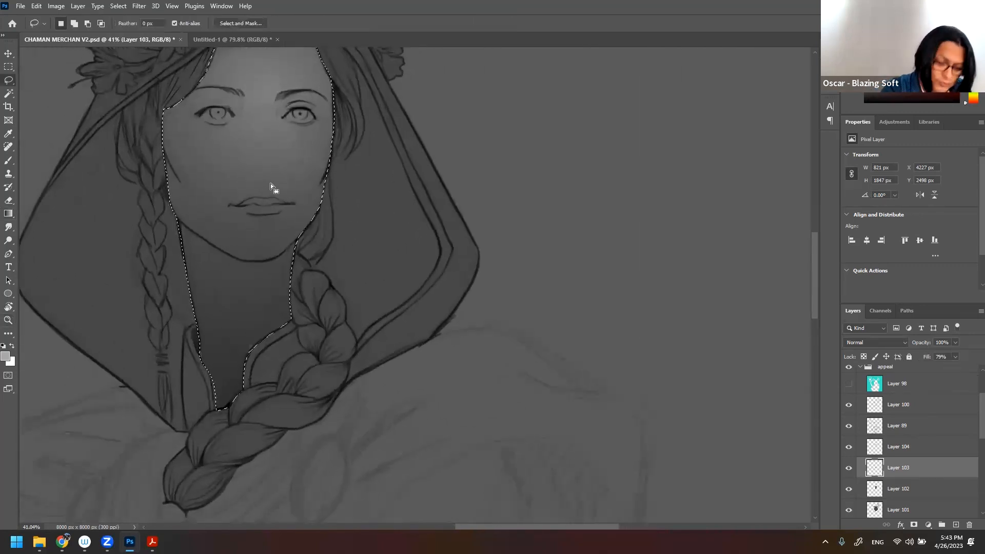
pyautogui.click(259, 198)
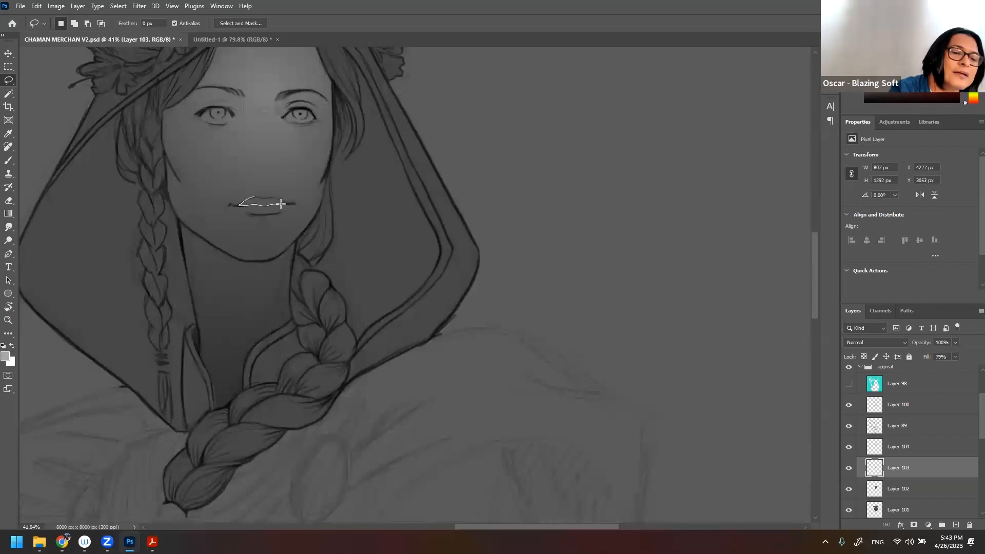
pyautogui.moveTo(253, 196); pyautogui.dragTo(253, 196)
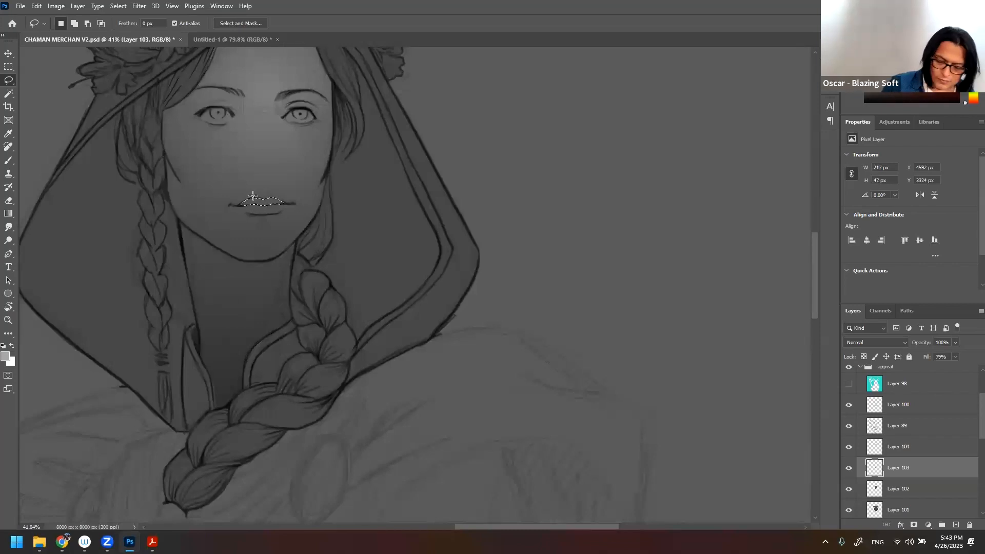
pyautogui.hotkey('ctrl', 'd')
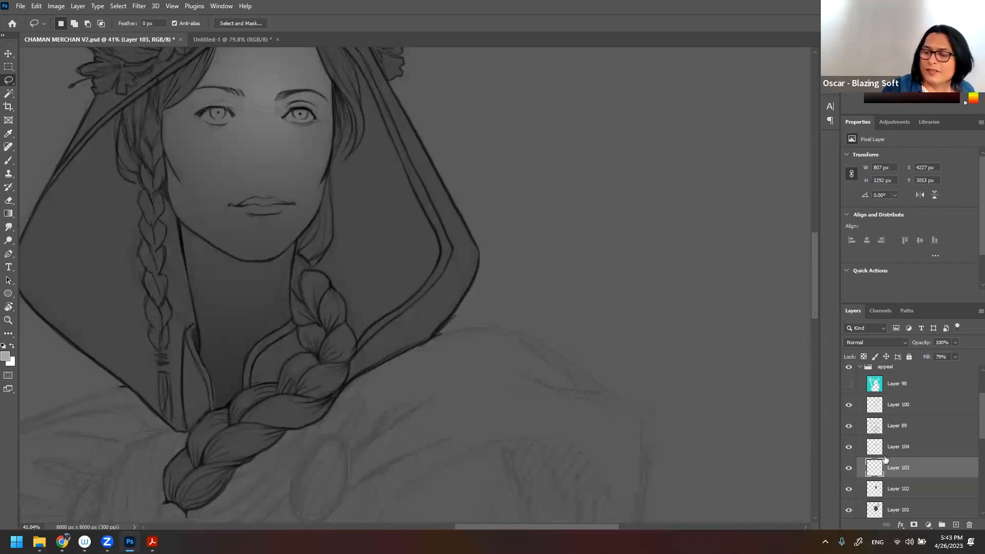
pyautogui.click(850, 469)
pyautogui.click(853, 467)
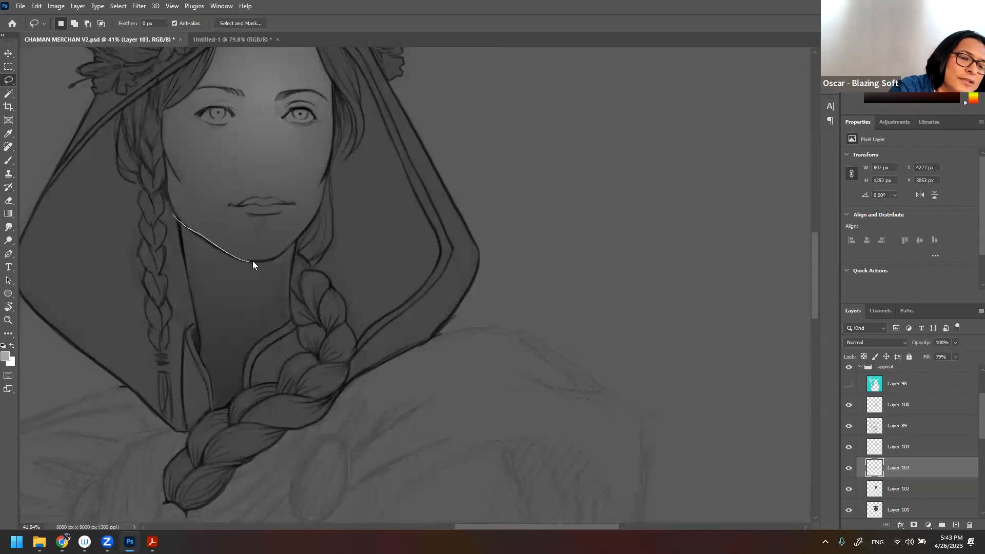
pyautogui.moveTo(309, 195); pyautogui.dragTo(177, 153)
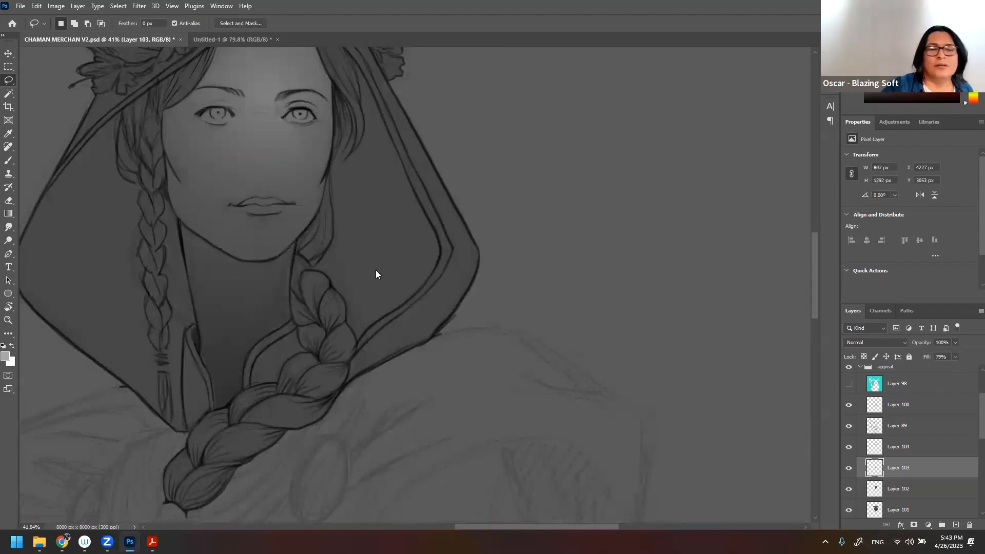
pyautogui.press('l')
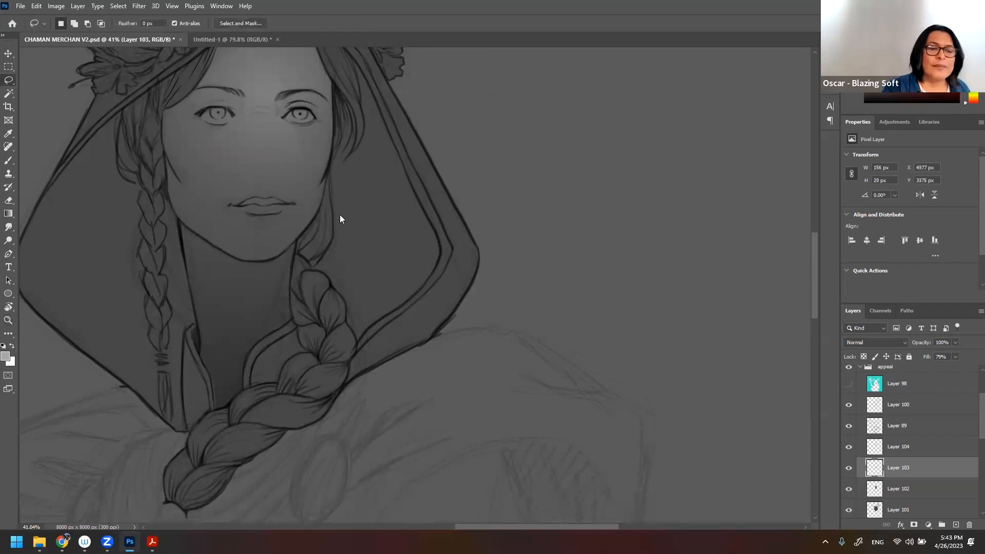
# - Reduce Layer 104's Fill to about 45% and merge Layers 104, 103 and 102 into one face layer
pyautogui.click(849, 448)
pyautogui.click(850, 449)
pyautogui.click(912, 450)
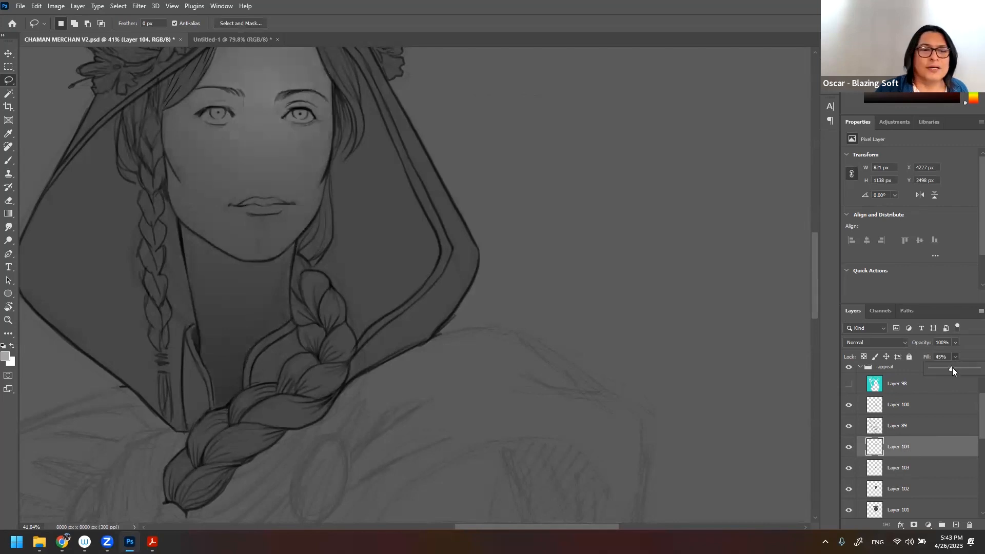
pyautogui.keyDown('shift'); pyautogui.click(916, 469); pyautogui.keyUp('shift')
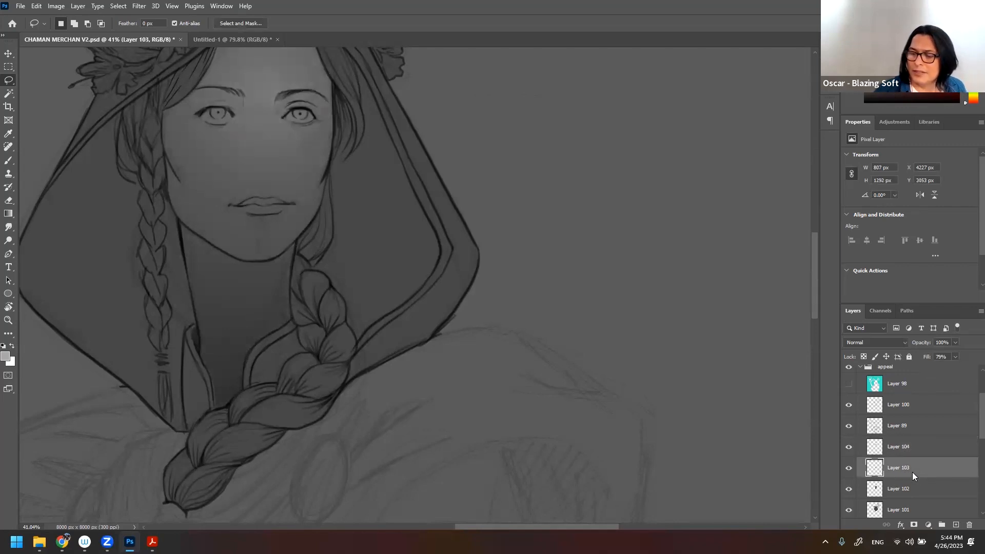
pyautogui.keyDown('shift'); pyautogui.click(915, 489); pyautogui.keyUp('shift')
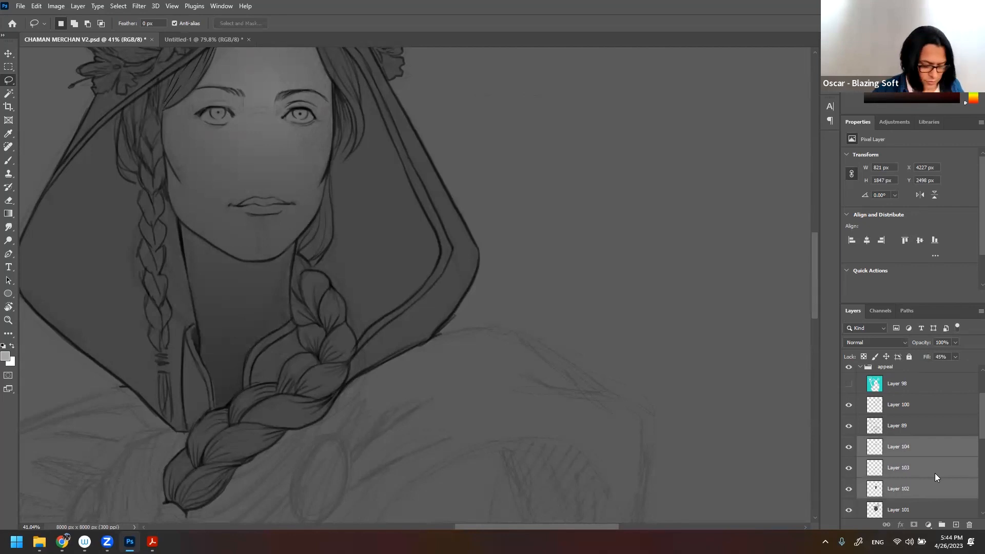
pyautogui.hotkey('ctrl', 'e')
pyautogui.press('z')
pyautogui.moveTo(330, 247); pyautogui.dragTo(297, 282)
pyautogui.press('w')
pyautogui.click(316, 332)
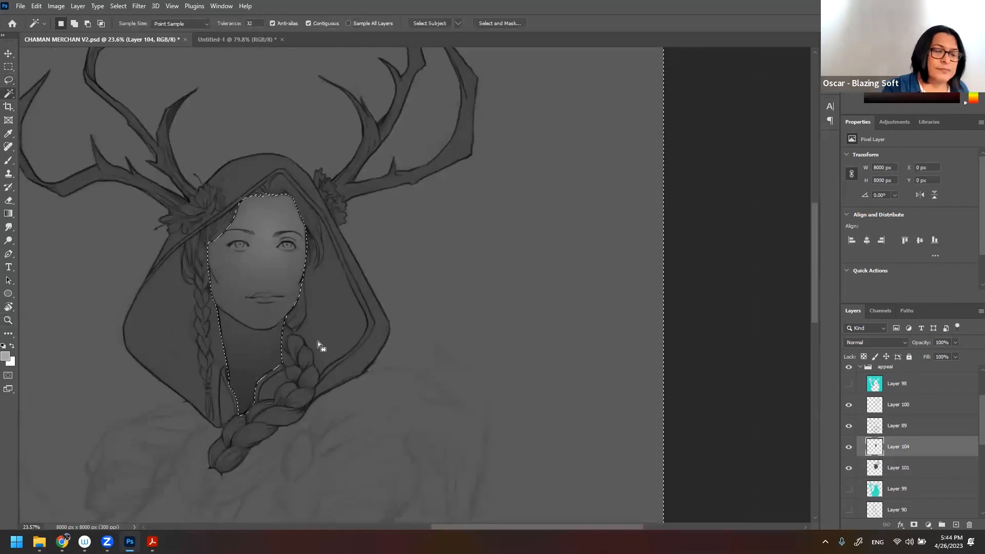
pyautogui.click(118, 6)
pyautogui.click(127, 45)
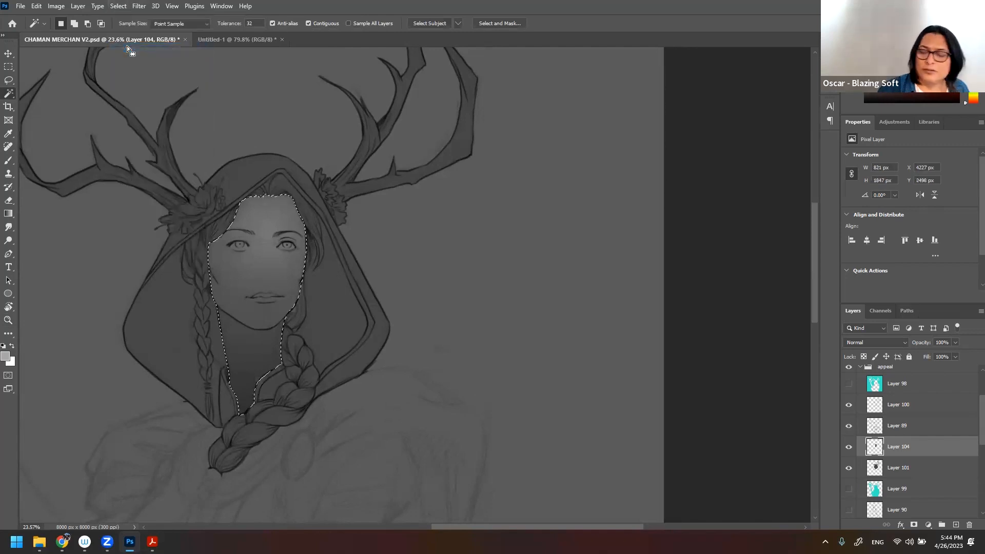
pyautogui.hotkey('ctrl', 'd')
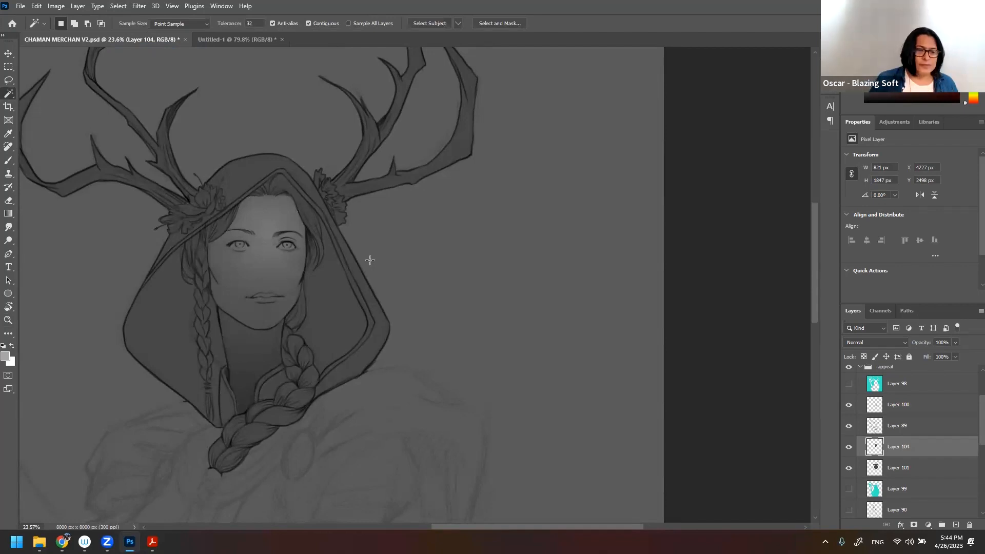
# - Colorize the merged face layer with Hue/Saturation, using a yellowish tan hue and a Saturation of 17
pyautogui.hotkey('ctrl', 'u')
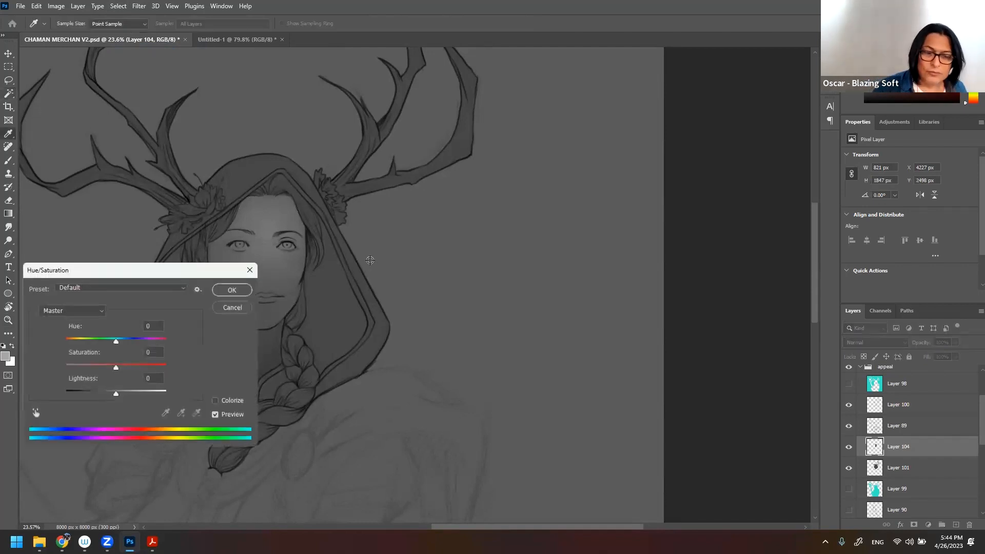
pyautogui.moveTo(203, 270); pyautogui.dragTo(564, 150)
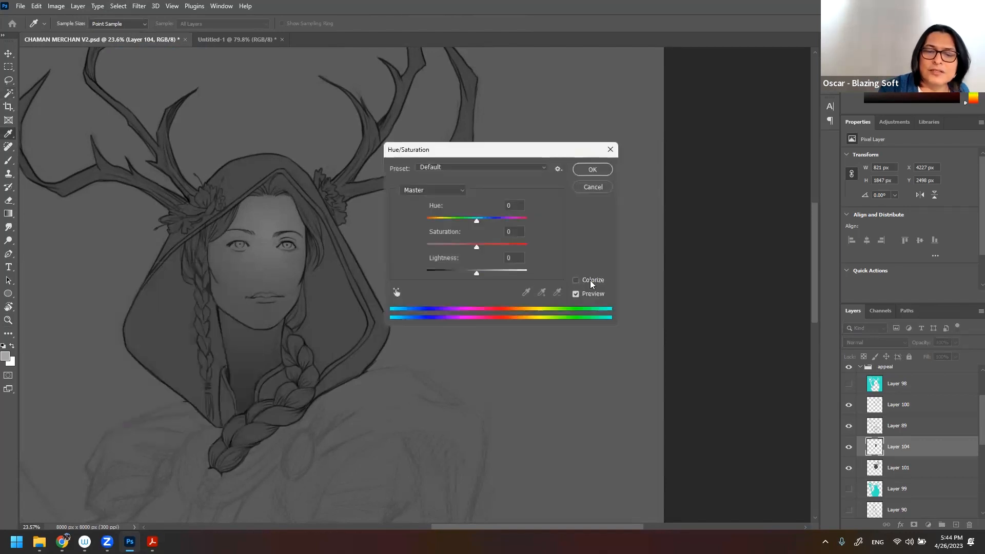
pyautogui.click(575, 281)
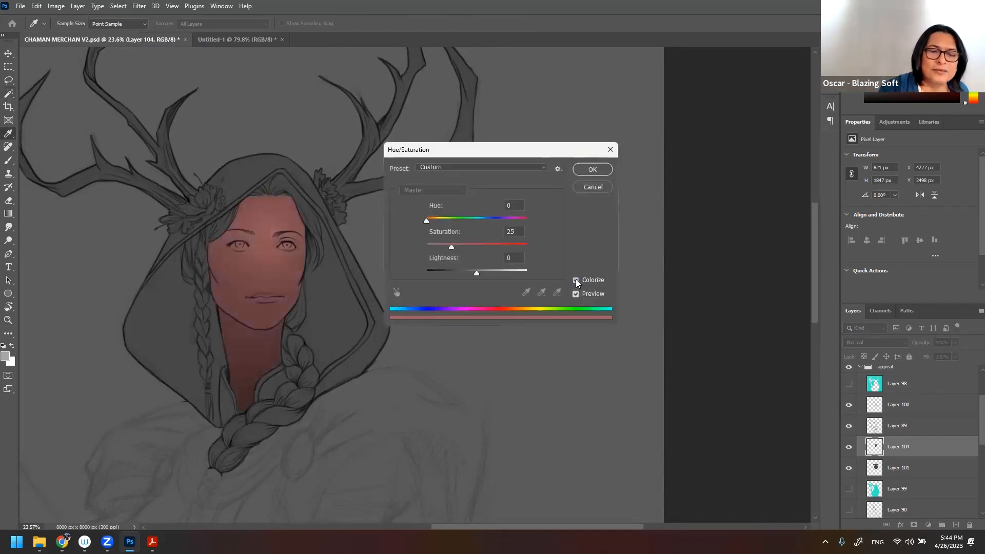
pyautogui.moveTo(428, 219)
pyautogui.mouseDown()
pyautogui.moveTo(469, 220)
pyautogui.moveTo(423, 219)
pyautogui.mouseUp()
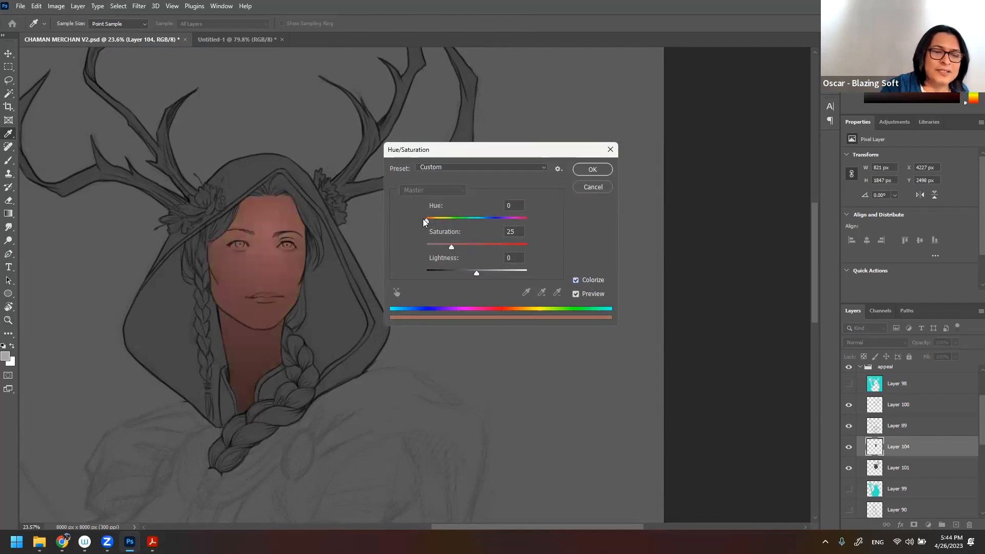
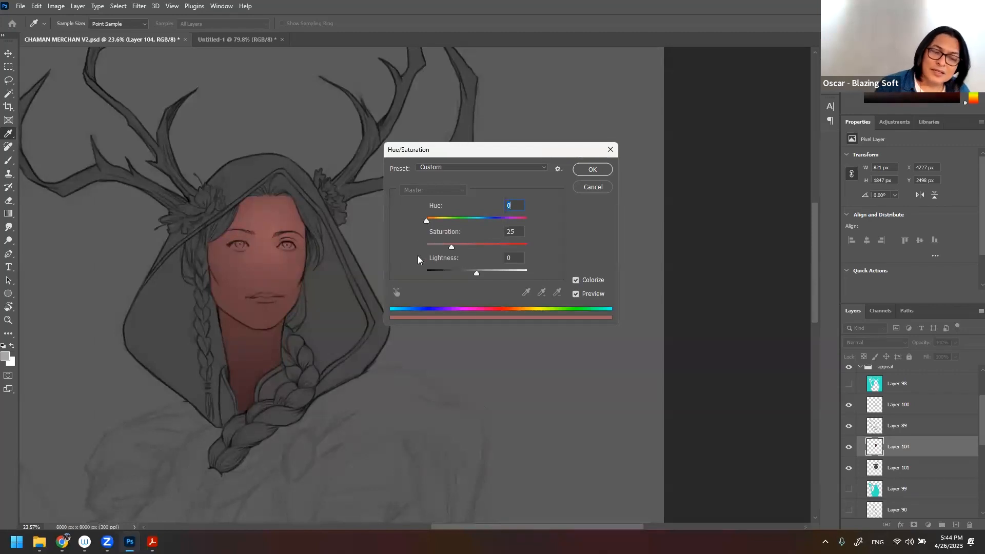
pyautogui.moveTo(426, 222); pyautogui.dragTo(439, 221)
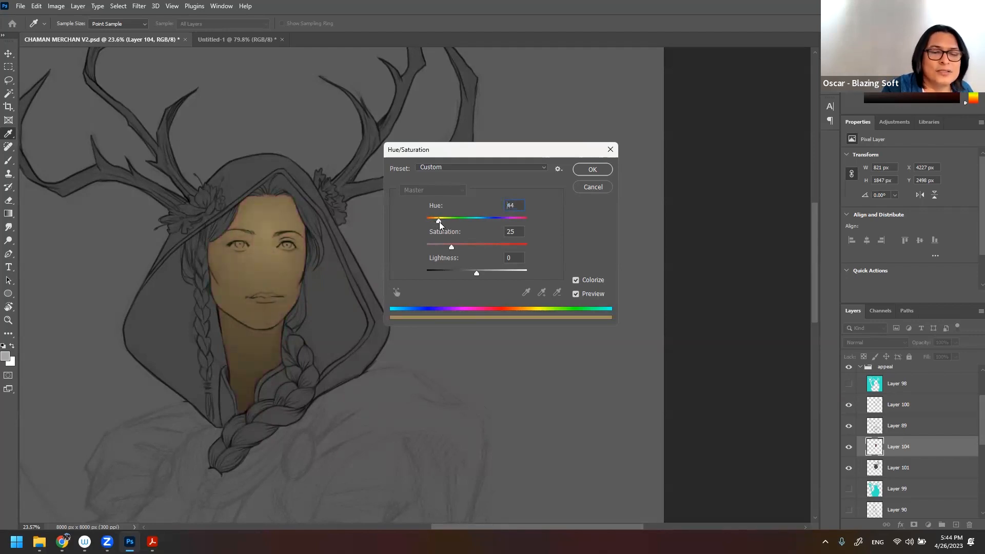
pyautogui.moveTo(448, 247); pyautogui.dragTo(439, 222)
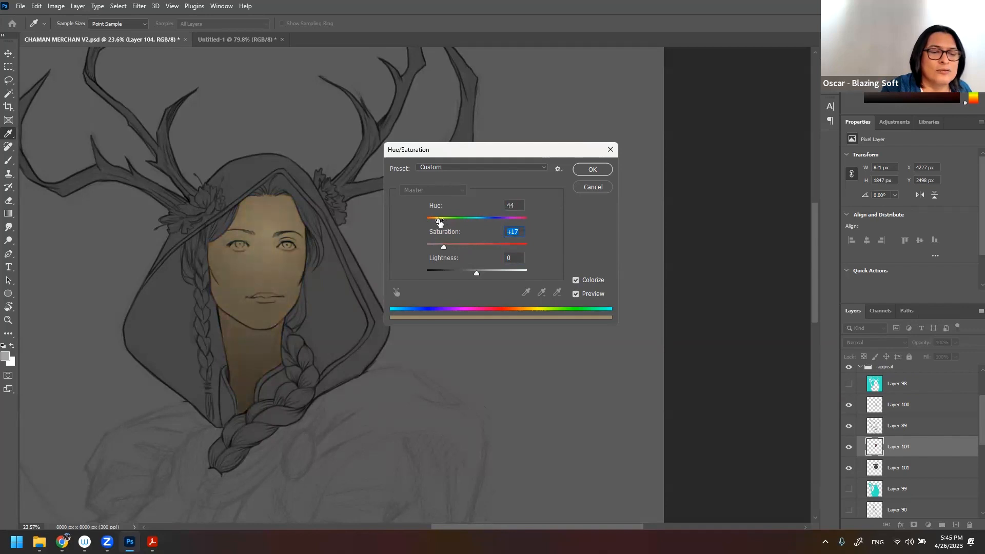
pyautogui.moveTo(439, 222); pyautogui.dragTo(437, 222)
pyautogui.click(596, 169)
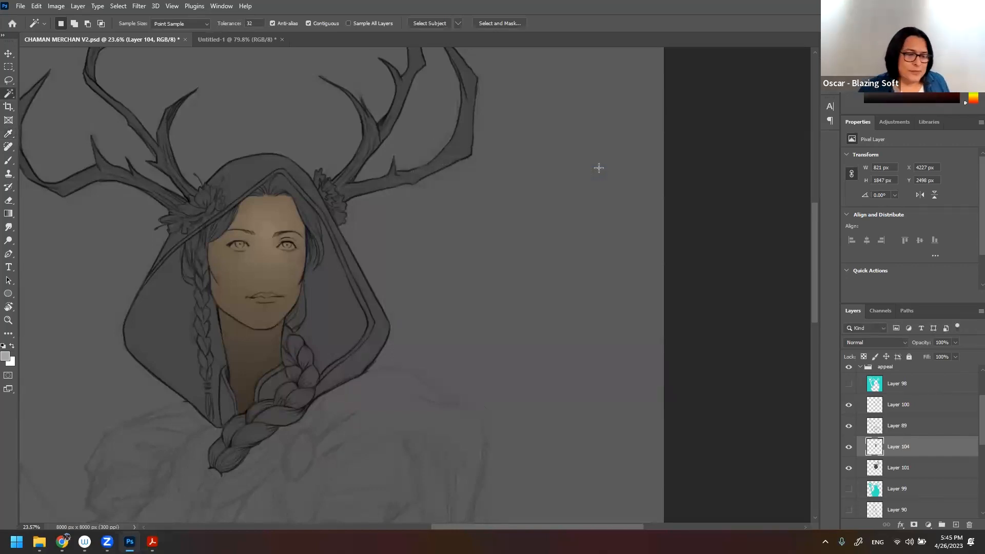
# - On Layer 101, lasso the hair beside the face on the thin braid's side, from the forehead to the start of the braid
pyautogui.press('z')
pyautogui.keyDown('alt'); pyautogui.click(312, 309); pyautogui.keyUp('alt')
pyautogui.keyDown('alt'); pyautogui.click(320, 293); pyautogui.keyUp('alt')
pyautogui.moveTo(318, 285); pyautogui.dragTo(354, 298)
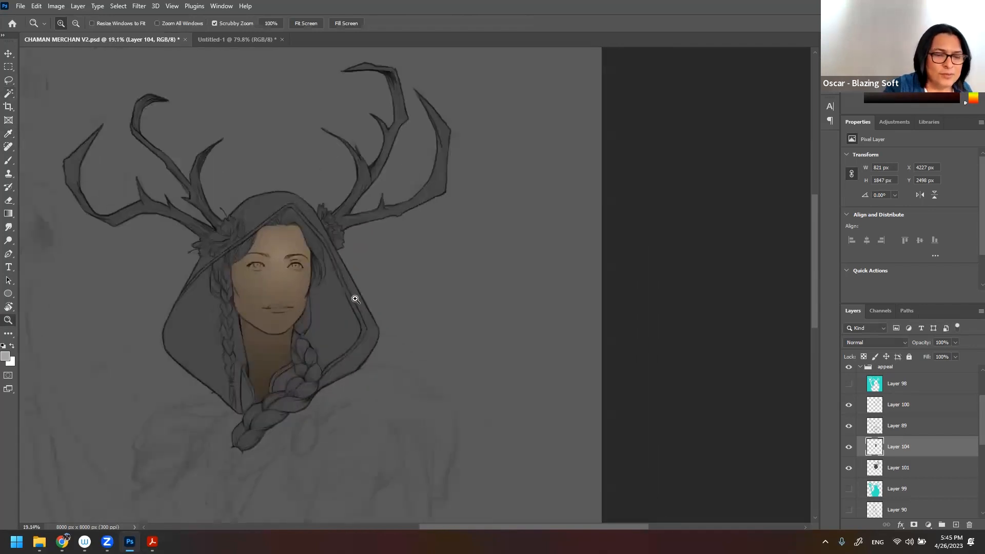
pyautogui.click(902, 465)
pyautogui.moveTo(276, 240); pyautogui.dragTo(320, 258)
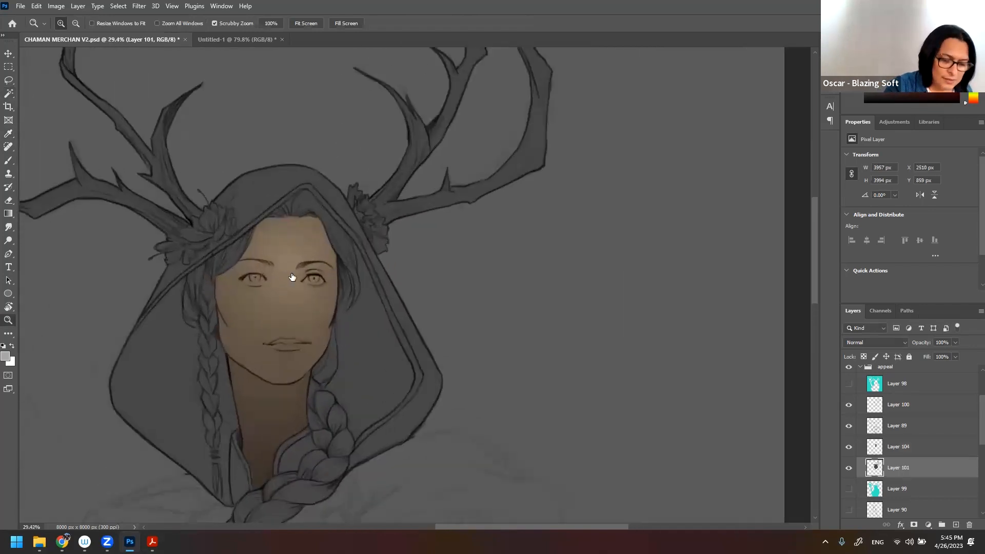
pyautogui.moveTo(228, 295); pyautogui.dragTo(335, 213)
pyautogui.press('l')
pyautogui.moveTo(282, 107)
pyautogui.mouseDown()
pyautogui.moveTo(240, 198)
pyautogui.moveTo(175, 254)
pyautogui.moveTo(168, 424)
pyautogui.moveTo(101, 367)
pyautogui.moveTo(93, 246)
pyautogui.moveTo(282, 108)
pyautogui.mouseUp()
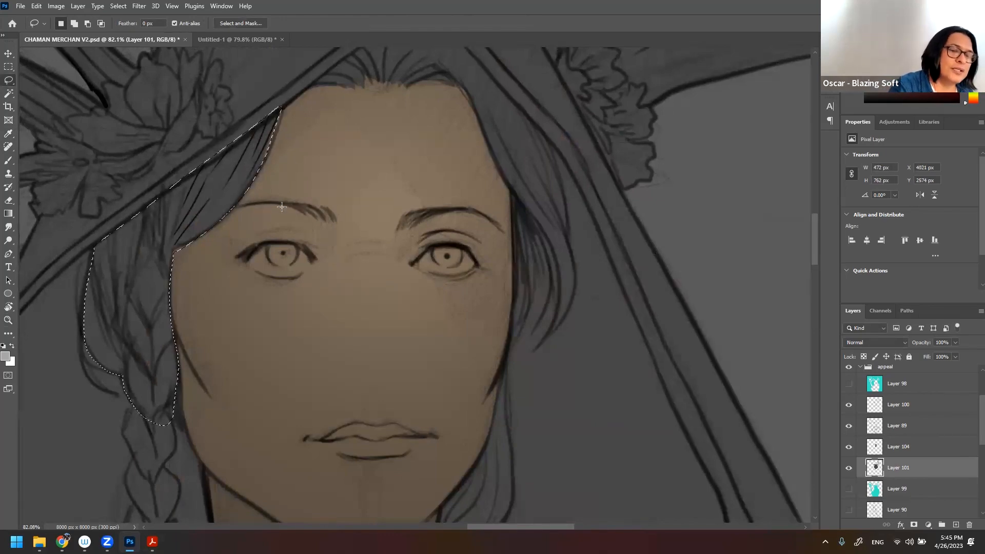
# - Extend the hair selection along the thin braid and over the hair on the other side of the face
pyautogui.press('z')
pyautogui.moveTo(356, 256); pyautogui.dragTo(317, 226)
pyautogui.press('l')
pyautogui.moveTo(269, 161)
pyautogui.mouseDown()
pyautogui.moveTo(277, 316)
pyautogui.moveTo(258, 322)
pyautogui.moveTo(255, 168)
pyautogui.mouseUp()
pyautogui.moveTo(267, 348)
pyautogui.mouseDown()
pyautogui.moveTo(269, 369)
pyautogui.moveTo(278, 357)
pyautogui.mouseUp()
pyautogui.moveTo(460, 138)
pyautogui.mouseDown()
pyautogui.moveTo(423, 224)
pyautogui.moveTo(459, 140)
pyautogui.mouseUp()
pyautogui.moveTo(424, 225)
pyautogui.mouseDown()
pyautogui.moveTo(417, 276)
pyautogui.moveTo(440, 250)
pyautogui.moveTo(435, 229)
pyautogui.mouseUp()
# - Add the thick braid down to its tip to the selection and copy the selected hair to a new layer
pyautogui.moveTo(440, 250)
pyautogui.mouseDown()
pyautogui.moveTo(484, 328)
pyautogui.moveTo(468, 321)
pyautogui.moveTo(283, 492)
pyautogui.moveTo(382, 455)
pyautogui.mouseUp()
pyautogui.moveTo(814, 248); pyautogui.dragTo(814, 278)
pyautogui.moveTo(368, 334)
pyautogui.mouseDown()
pyautogui.moveTo(283, 282)
pyautogui.moveTo(436, 172)
pyautogui.moveTo(363, 308)
pyautogui.moveTo(413, 264)
pyautogui.mouseUp()
pyautogui.hotkey('ctrl', 'space')
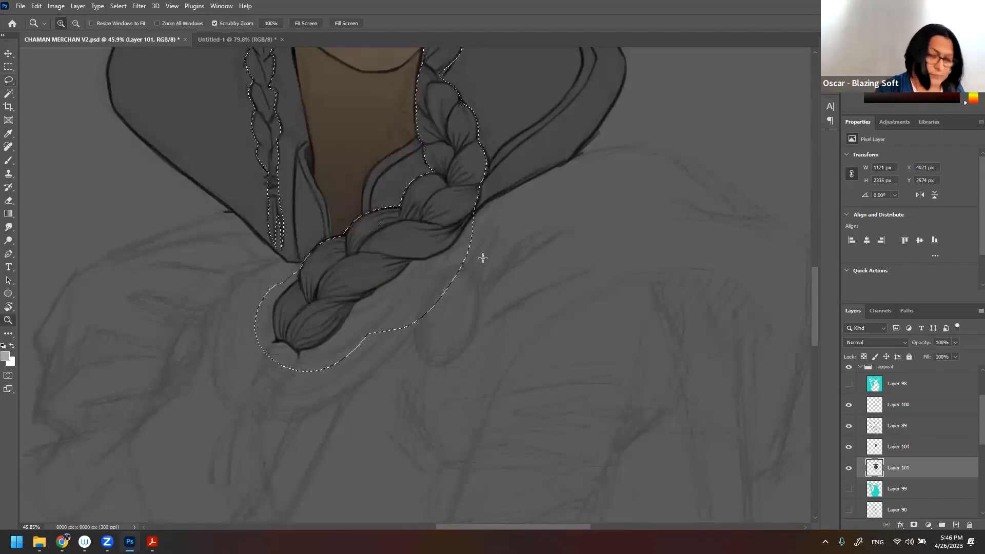
pyautogui.moveTo(482, 257)
pyautogui.mouseDown()
pyautogui.moveTo(389, 367)
pyautogui.moveTo(430, 271)
pyautogui.mouseUp()
pyautogui.moveTo(341, 380)
pyautogui.mouseDown()
pyautogui.moveTo(364, 325)
pyautogui.moveTo(364, 375)
pyautogui.moveTo(359, 215)
pyautogui.moveTo(272, 135)
pyautogui.moveTo(222, 192)
pyautogui.moveTo(315, 226)
pyautogui.moveTo(339, 271)
pyautogui.moveTo(340, 383)
pyautogui.moveTo(367, 374)
pyautogui.moveTo(341, 371)
pyautogui.mouseUp()
pyautogui.press('z')
pyautogui.moveTo(392, 327); pyautogui.dragTo(378, 236)
pyautogui.moveTo(389, 343); pyautogui.dragTo(389, 235)
pyautogui.hotkey('ctrl', 'j')
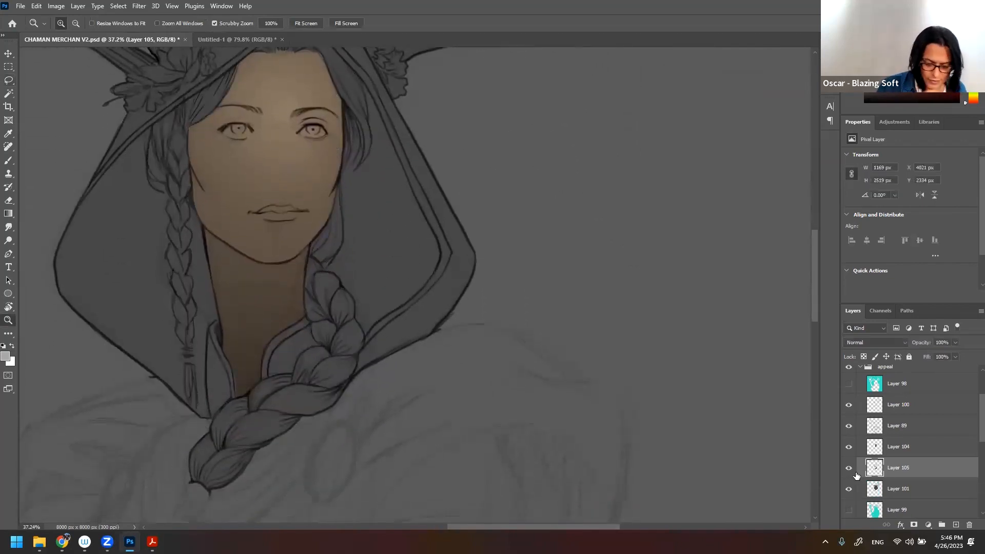
# - Darken the copied hair layer with Hue/Saturation by lowering its Lightness to about -18
pyautogui.hotkey('ctrl', 'u')
pyautogui.moveTo(474, 276); pyautogui.dragTo(464, 275)
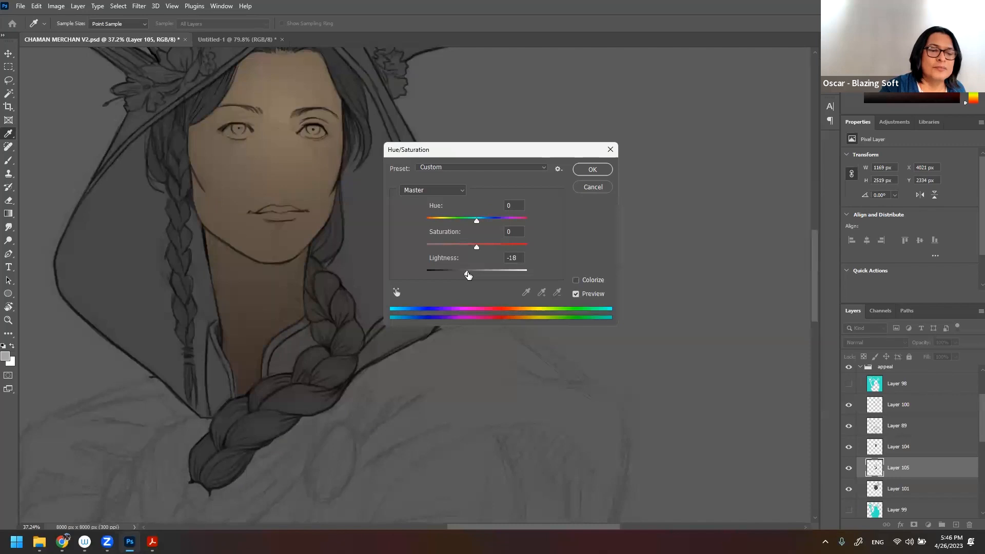
pyautogui.click(593, 169)
pyautogui.moveTo(367, 307); pyautogui.dragTo(361, 254)
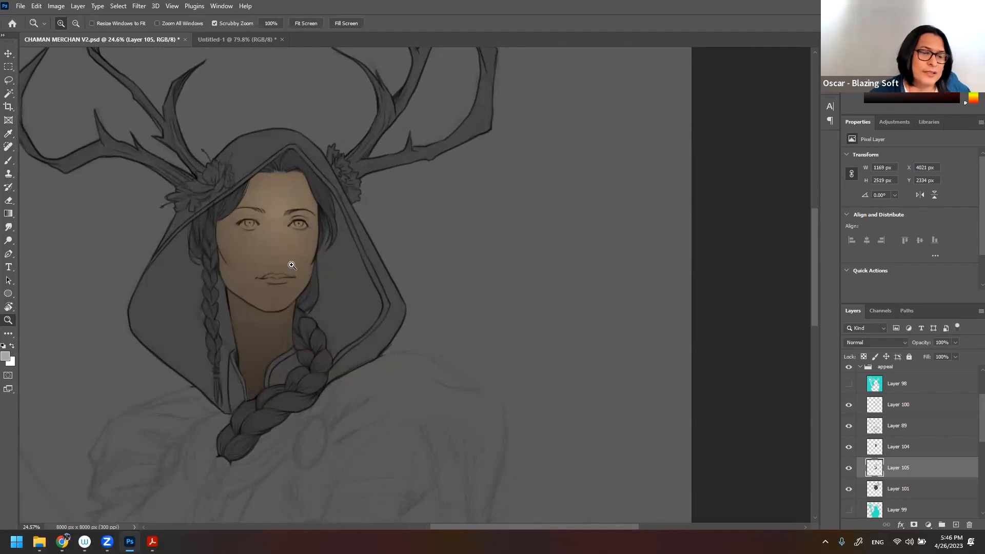
# - Lasso small highlight shapes on the individual strands of the thick braid as one combined selection
pyautogui.moveTo(321, 370); pyautogui.dragTo(357, 333)
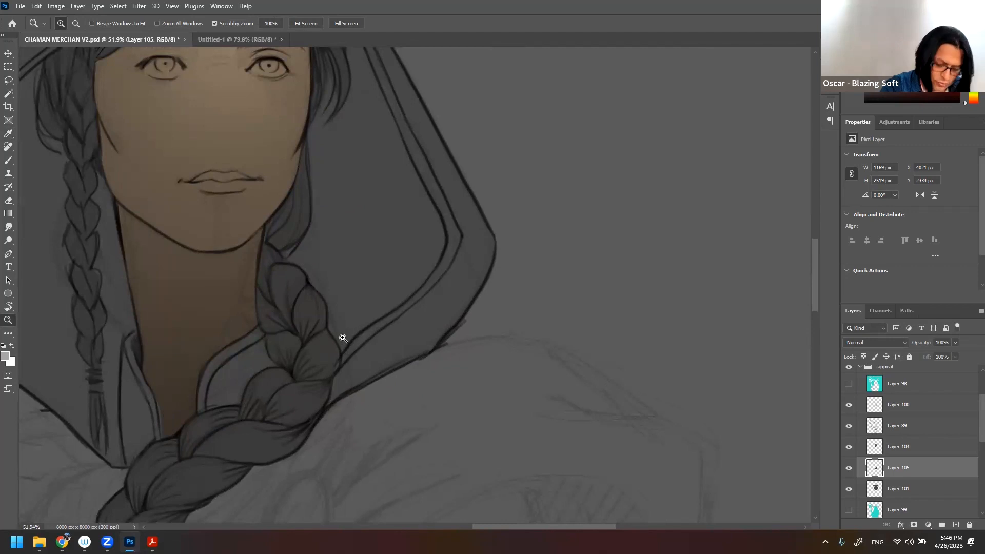
pyautogui.press('l')
pyautogui.moveTo(320, 349)
pyautogui.mouseDown()
pyautogui.moveTo(310, 371)
pyautogui.moveTo(329, 342)
pyautogui.mouseUp()
pyautogui.moveTo(309, 300)
pyautogui.mouseDown()
pyautogui.moveTo(314, 321)
pyautogui.moveTo(307, 296)
pyautogui.moveTo(284, 276)
pyautogui.mouseUp()
pyautogui.moveTo(311, 394)
pyautogui.mouseDown()
pyautogui.moveTo(289, 402)
pyautogui.moveTo(301, 411)
pyautogui.moveTo(310, 392)
pyautogui.mouseUp()
pyautogui.moveTo(270, 433)
pyautogui.mouseDown()
pyautogui.moveTo(224, 445)
pyautogui.moveTo(258, 436)
pyautogui.mouseUp()
pyautogui.moveTo(205, 475)
pyautogui.mouseDown()
pyautogui.moveTo(177, 495)
pyautogui.moveTo(221, 484)
pyautogui.mouseUp()
pyautogui.moveTo(336, 434); pyautogui.dragTo(458, 258)
pyautogui.moveTo(274, 337); pyautogui.dragTo(289, 346)
pyautogui.moveTo(243, 325)
pyautogui.mouseDown()
pyautogui.moveTo(226, 354)
pyautogui.moveTo(242, 328)
pyautogui.mouseUp()
pyautogui.moveTo(282, 282); pyautogui.dragTo(281, 286)
pyautogui.moveTo(336, 244)
pyautogui.mouseDown()
pyautogui.moveTo(318, 249)
pyautogui.moveTo(336, 246)
pyautogui.mouseUp()
pyautogui.moveTo(401, 202); pyautogui.dragTo(401, 204)
# - Add highlight shapes along the thin braid and over the hair lock beside the forehead to the selection
pyautogui.moveTo(815, 275); pyautogui.dragTo(813, 236)
pyautogui.moveTo(205, 417); pyautogui.dragTo(200, 366)
pyautogui.moveTo(199, 330)
pyautogui.mouseDown()
pyautogui.moveTo(210, 355)
pyautogui.moveTo(199, 331)
pyautogui.mouseUp()
pyautogui.moveTo(199, 292); pyautogui.dragTo(197, 292)
pyautogui.moveTo(199, 255); pyautogui.dragTo(198, 221)
pyautogui.moveTo(194, 189); pyautogui.dragTo(196, 190)
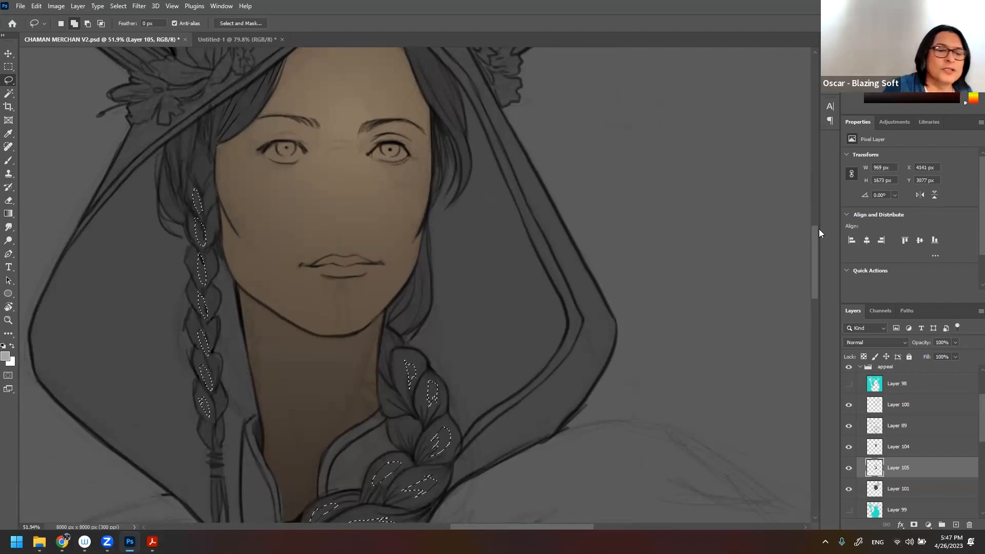
pyautogui.scroll(3, 819, 228)
pyautogui.moveTo(192, 350); pyautogui.dragTo(244, 298)
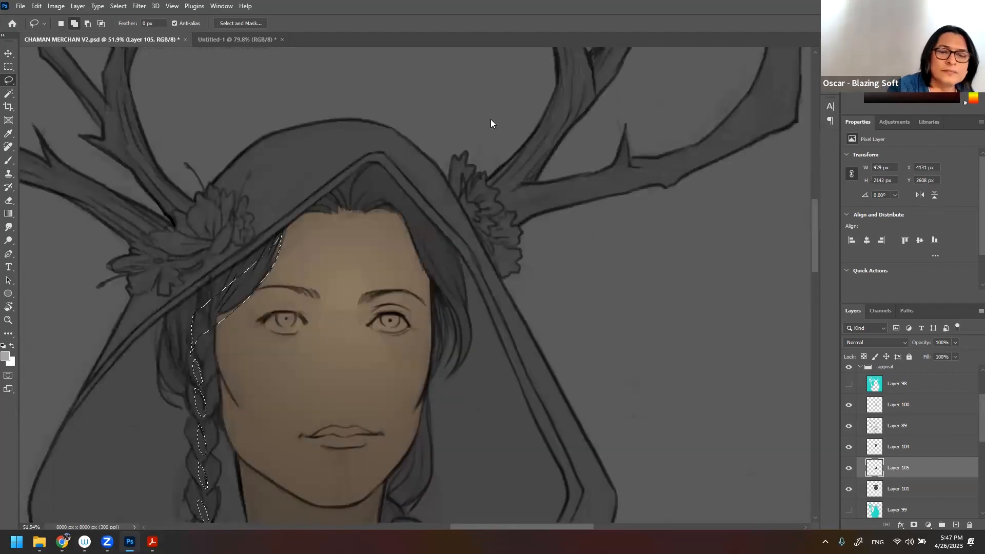
# - Copy the selected hair highlights to a new layer and lighten them by raising Lightness in Hue/Saturation
pyautogui.scroll(-3, 812, 238)
pyautogui.press('z')
pyautogui.moveTo(437, 324); pyautogui.dragTo(399, 331)
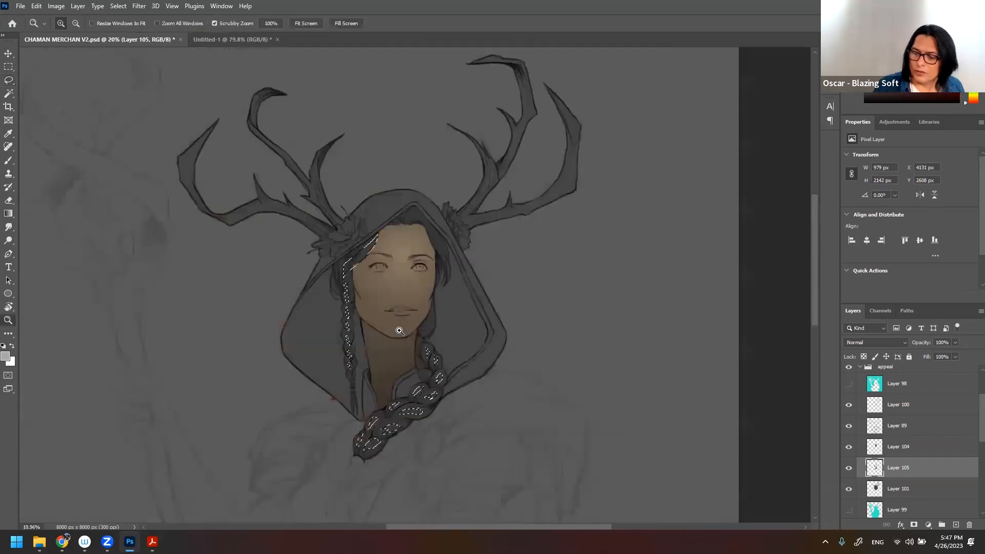
pyautogui.hotkey('ctrl', 'j')
pyautogui.hotkey('ctrl', 'u')
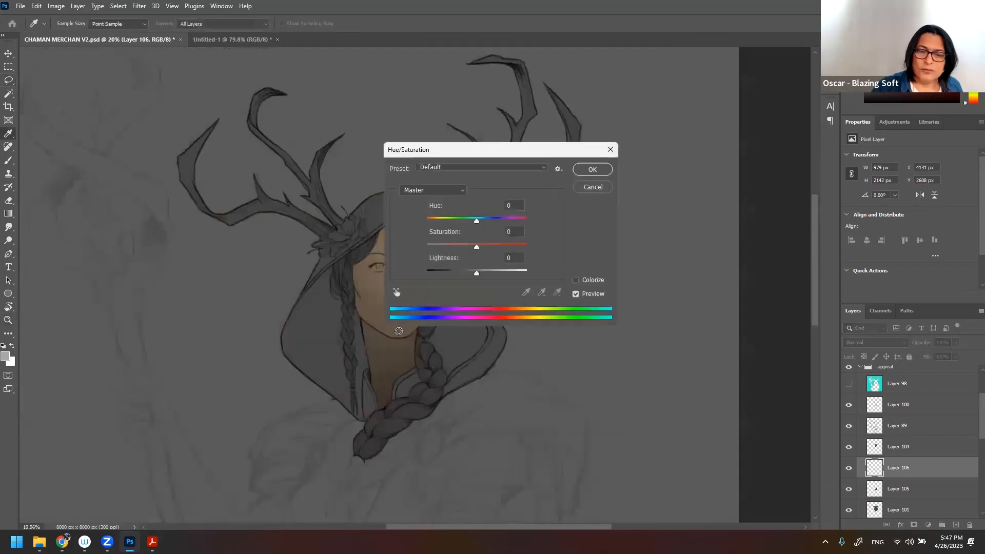
pyautogui.moveTo(478, 272); pyautogui.dragTo(488, 273)
pyautogui.click(594, 170)
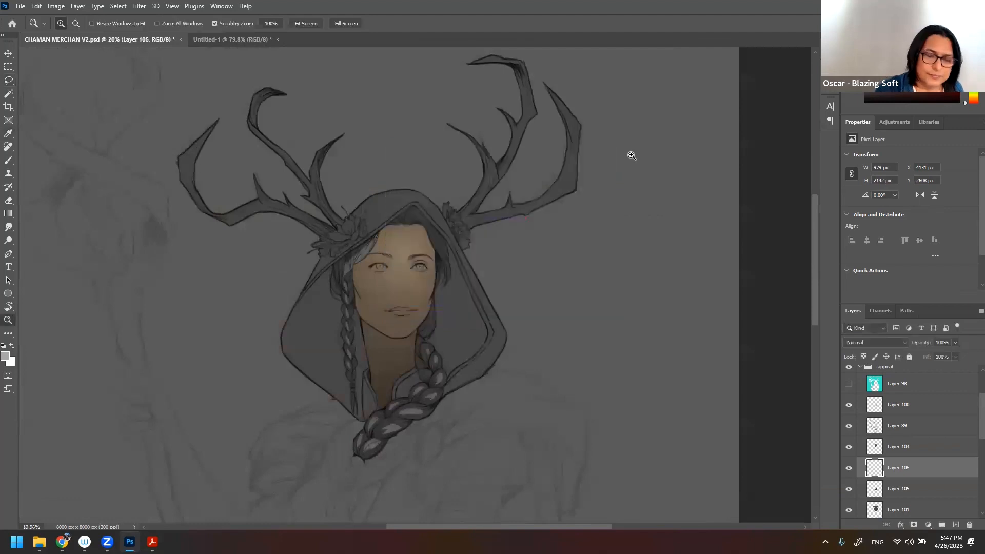
# - Set the Eraser to a Soft Round 88 px brush with pressure-controlled opacity at 51%
pyautogui.moveTo(404, 426); pyautogui.dragTo(437, 403)
pyautogui.moveTo(429, 396); pyautogui.dragTo(445, 264)
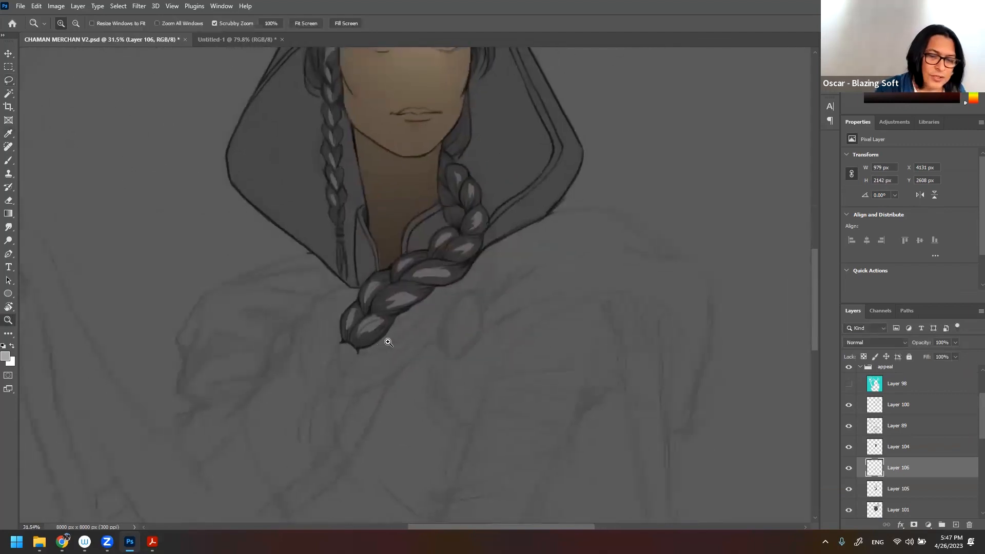
pyautogui.moveTo(389, 343); pyautogui.dragTo(400, 302)
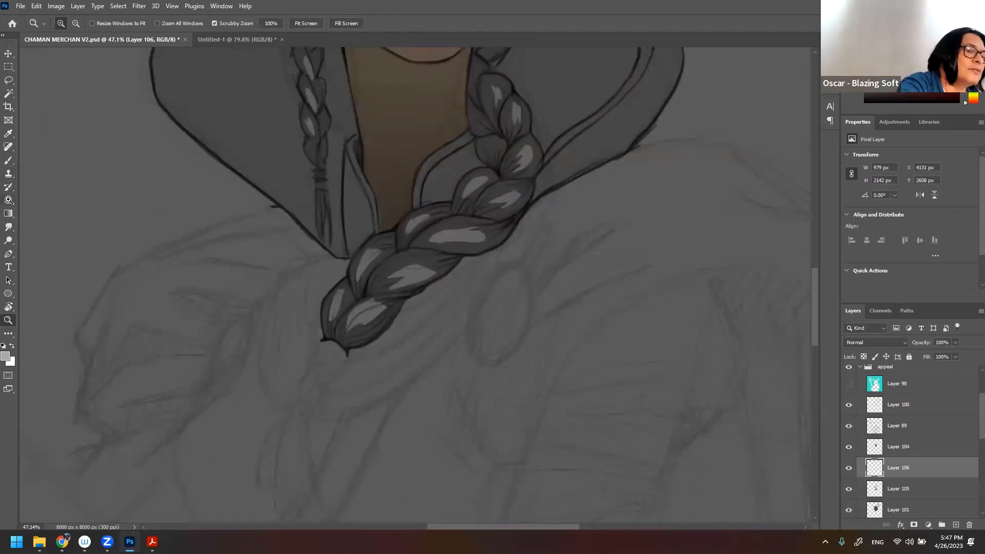
pyautogui.click(10, 201)
pyautogui.click(72, 24)
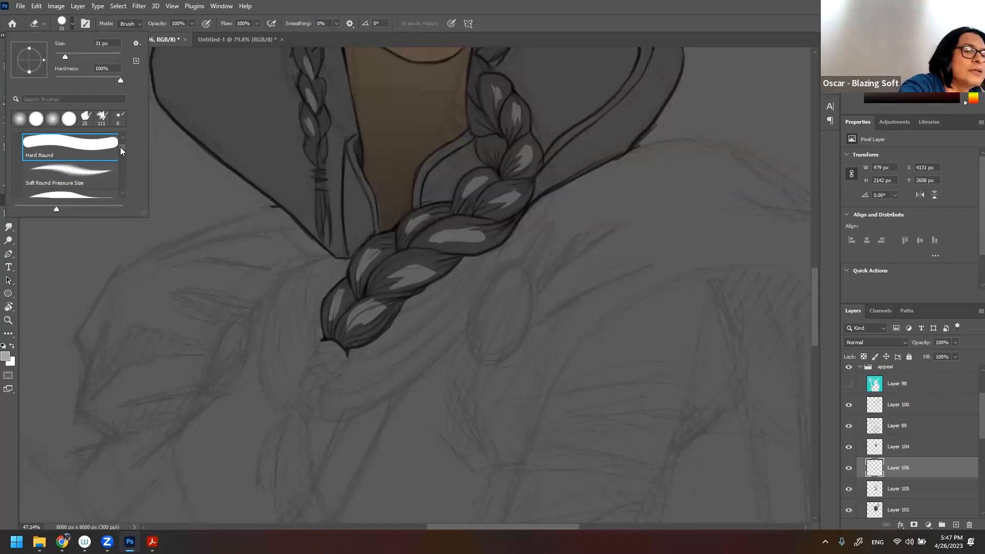
pyautogui.scroll(1, 121, 148)
pyautogui.click(112, 158)
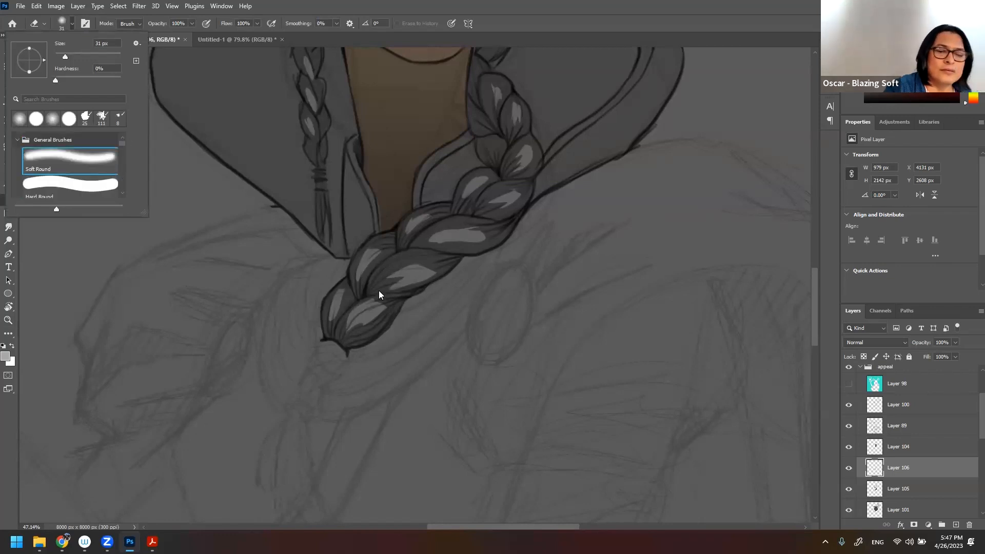
pyautogui.rightClick(376, 310)
pyautogui.click(458, 332)
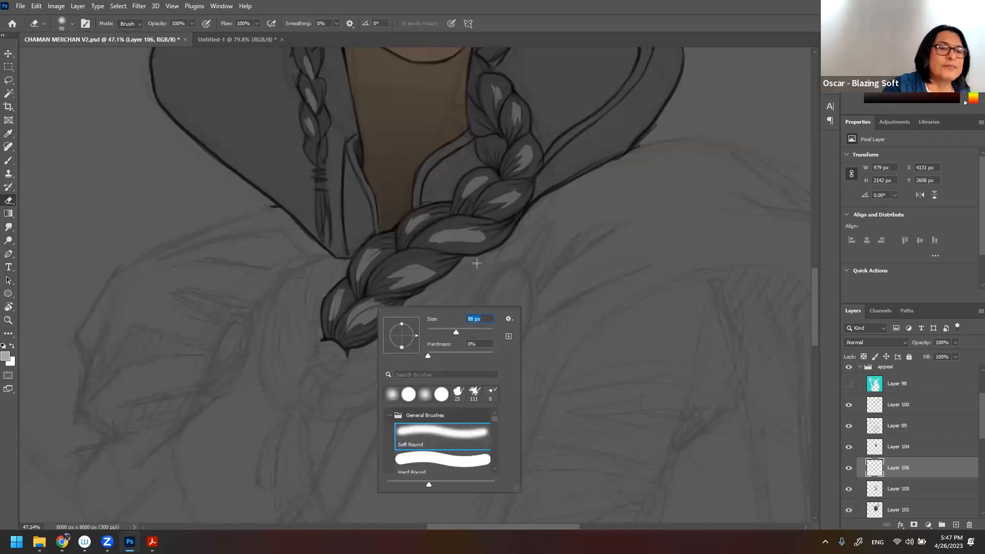
pyautogui.press('Return')
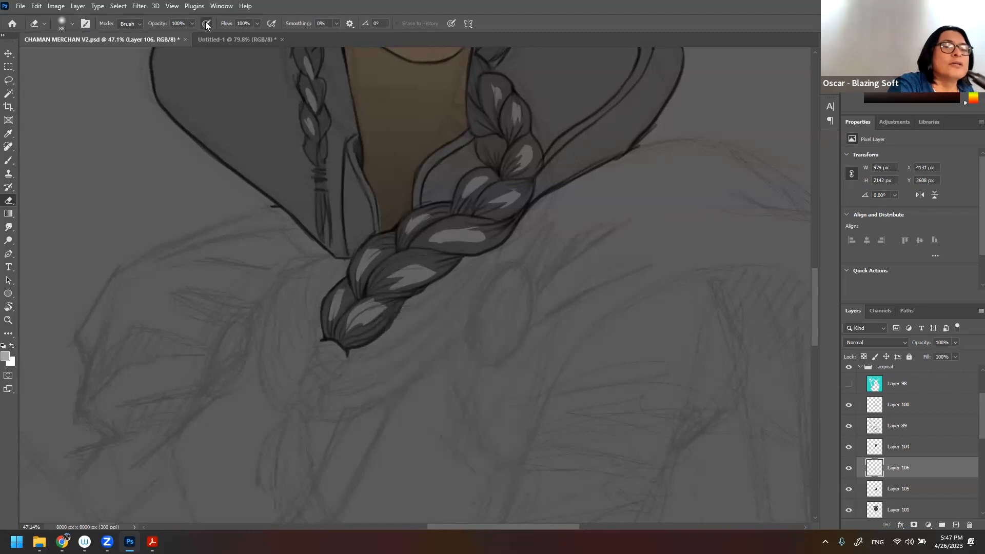
pyautogui.click(192, 23)
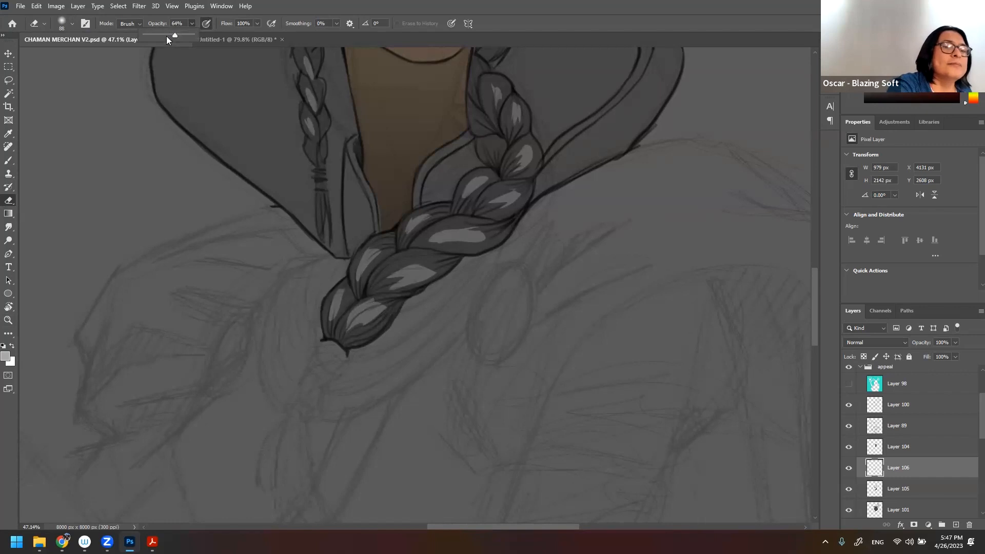
# - Softly erase the edges of the highlights on the thick and thin braids to blend them into the hair
pyautogui.click(328, 324)
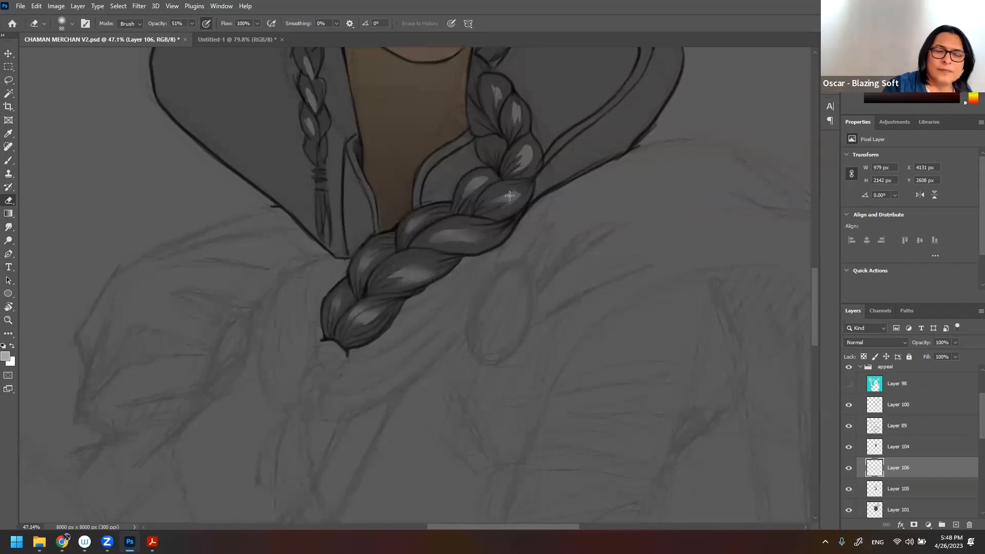
pyautogui.moveTo(535, 212); pyautogui.dragTo(460, 394)
pyautogui.moveTo(446, 323)
pyautogui.mouseDown()
pyautogui.moveTo(454, 344)
pyautogui.moveTo(445, 355)
pyautogui.mouseUp()
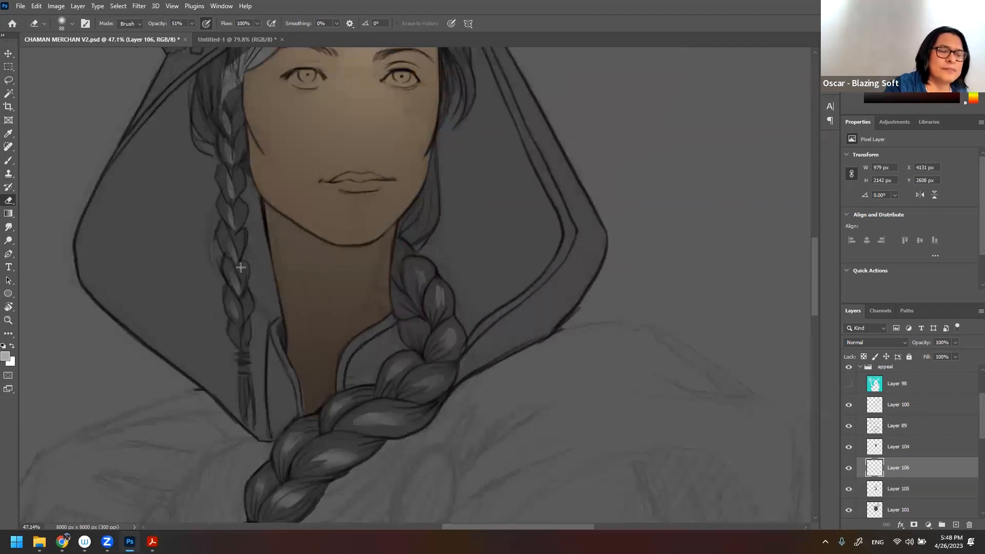
# - Reduce the highlight layer's fill to 71% and merge it down into the hair layer
pyautogui.press('z')
pyautogui.moveTo(528, 269); pyautogui.dragTo(462, 277)
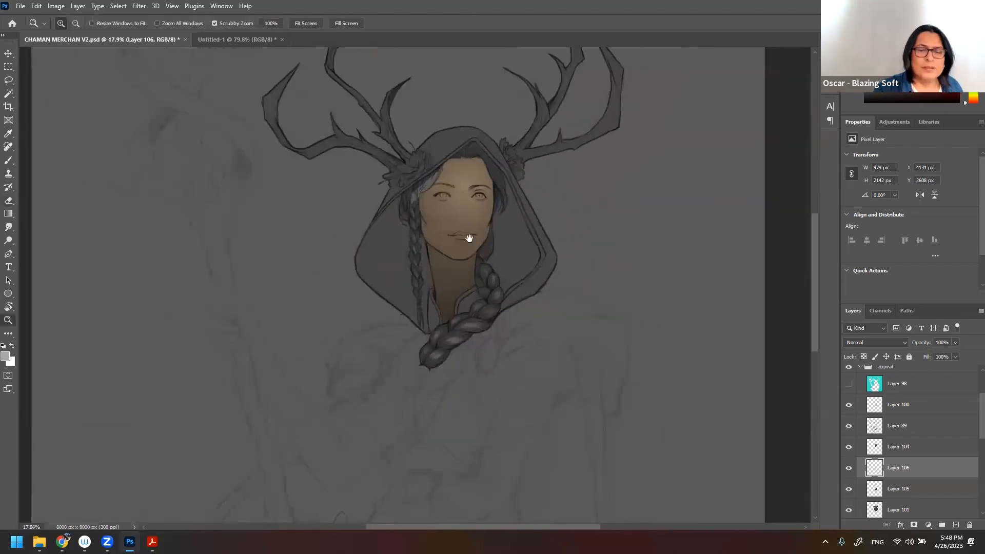
pyautogui.moveTo(533, 286); pyautogui.dragTo(445, 239)
pyautogui.moveTo(419, 281); pyautogui.dragTo(425, 304)
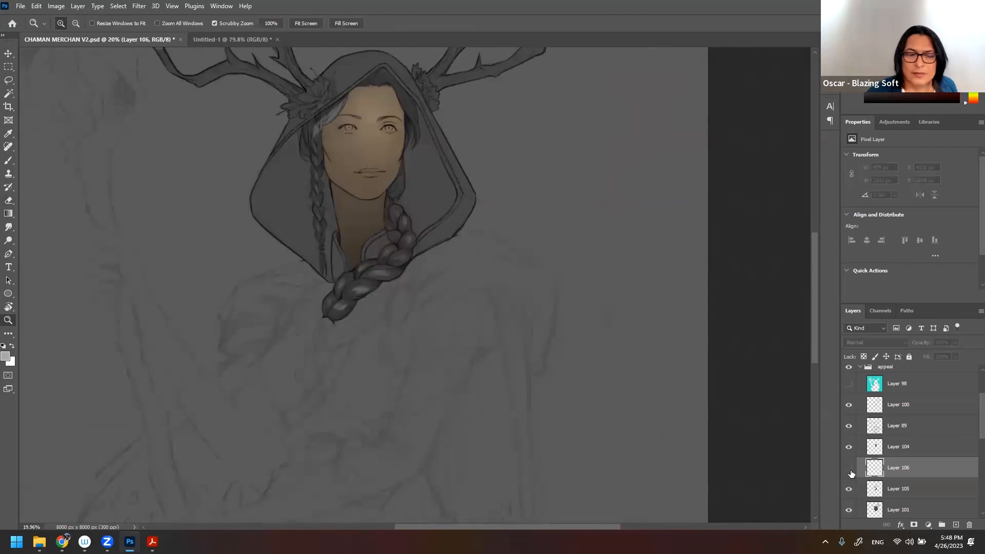
pyautogui.click(955, 358)
pyautogui.moveTo(942, 366); pyautogui.dragTo(941, 367)
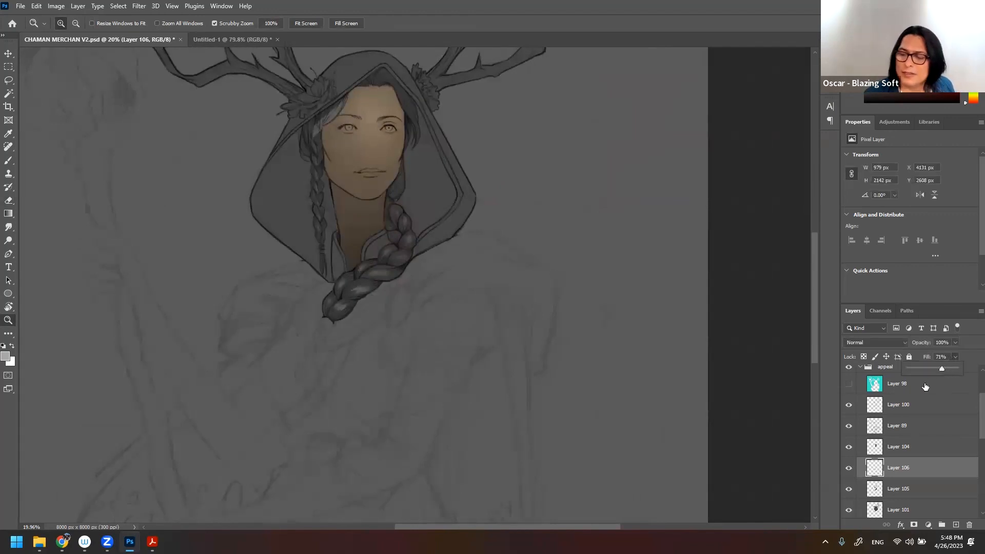
pyautogui.hotkey('ctrl', 'e')
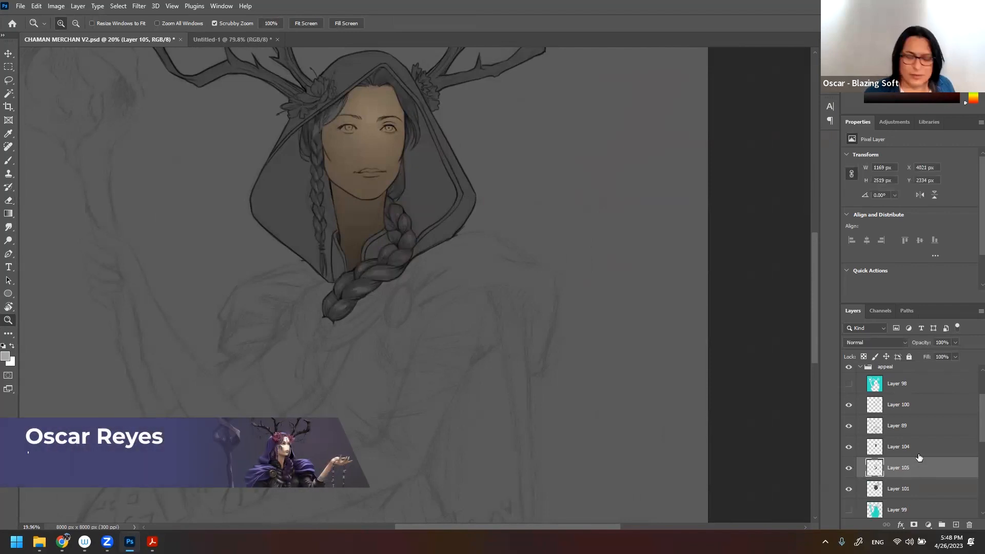
# - Colorize the merged hair layer with Hue/Saturation at Hue 248, Saturation 16 and Lightness +12
pyautogui.hotkey('ctrl', 'u')
pyautogui.click(575, 280)
pyautogui.moveTo(543, 149); pyautogui.dragTo(669, 149)
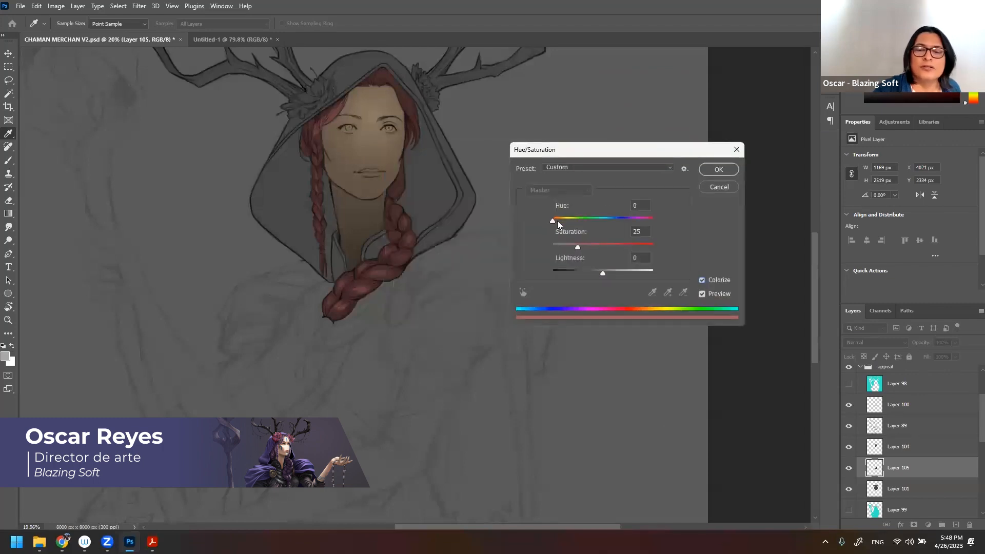
pyautogui.moveTo(557, 220); pyautogui.dragTo(621, 221)
pyautogui.moveTo(603, 273); pyautogui.dragTo(609, 272)
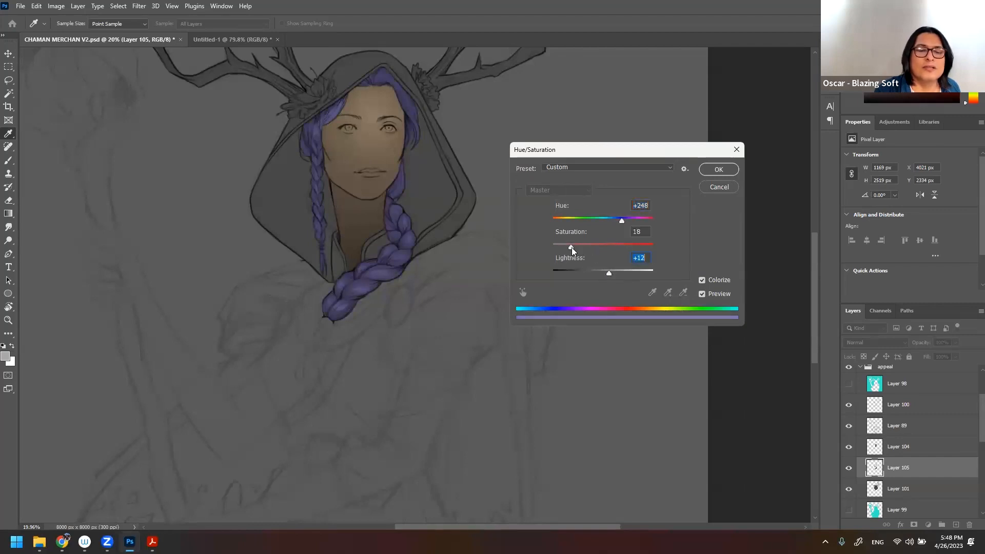
pyautogui.click(569, 246)
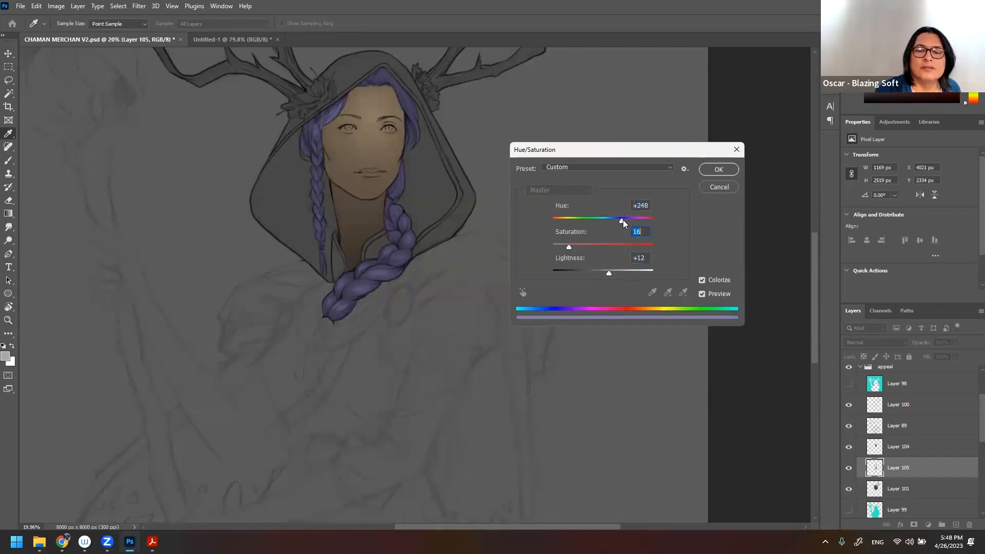
# - Shift the hair's hue slightly further toward purple, lower its Lightness a little and apply the adjustment
pyautogui.moveTo(625, 221); pyautogui.dragTo(629, 221)
pyautogui.moveTo(608, 273); pyautogui.dragTo(605, 272)
pyautogui.click(628, 220)
pyautogui.press('Return')
# - Lasso the hood's inner lining on Layer 101 and copy it to a new layer
pyautogui.moveTo(541, 344); pyautogui.dragTo(462, 262)
pyautogui.moveTo(459, 257); pyautogui.dragTo(405, 270)
pyautogui.moveTo(433, 318); pyautogui.dragTo(445, 287)
pyautogui.click(912, 485)
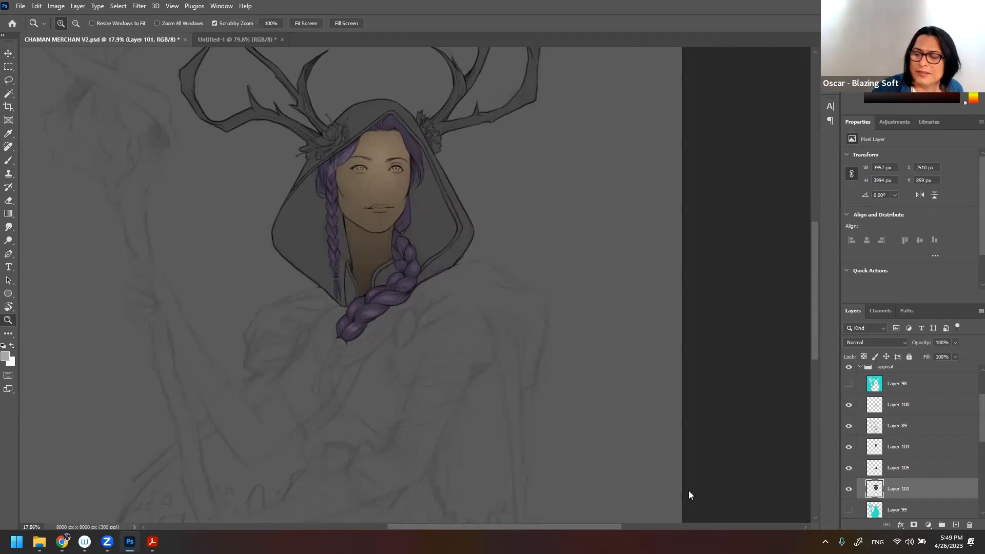
pyautogui.moveTo(455, 219); pyautogui.dragTo(464, 208)
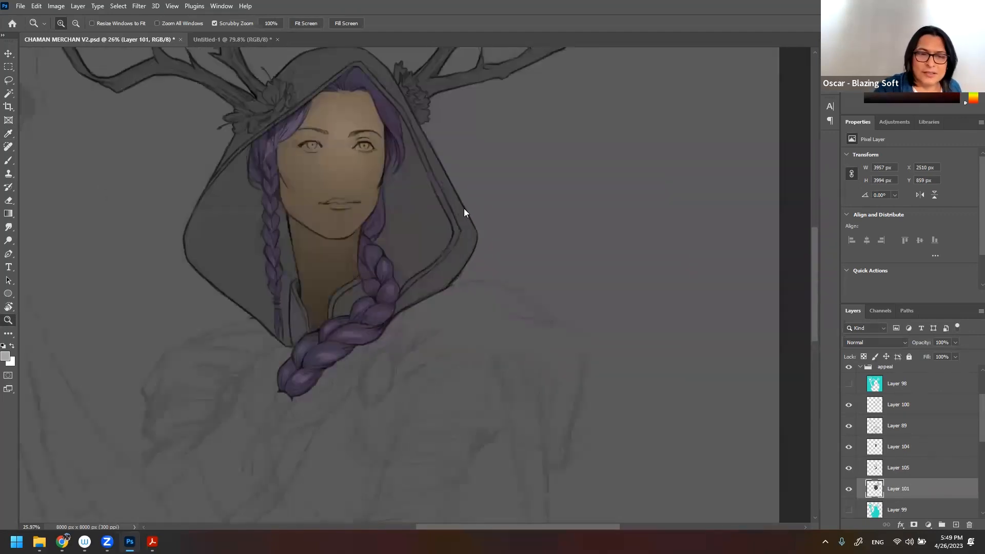
pyautogui.press('l')
pyautogui.moveTo(261, 133)
pyautogui.mouseDown()
pyautogui.moveTo(223, 167)
pyautogui.moveTo(181, 238)
pyautogui.moveTo(185, 275)
pyautogui.moveTo(262, 367)
pyautogui.moveTo(291, 352)
pyautogui.moveTo(299, 277)
pyautogui.moveTo(358, 274)
pyautogui.moveTo(393, 308)
pyautogui.moveTo(448, 245)
pyautogui.moveTo(450, 220)
pyautogui.moveTo(401, 115)
pyautogui.moveTo(381, 90)
pyautogui.moveTo(343, 73)
pyautogui.mouseUp()
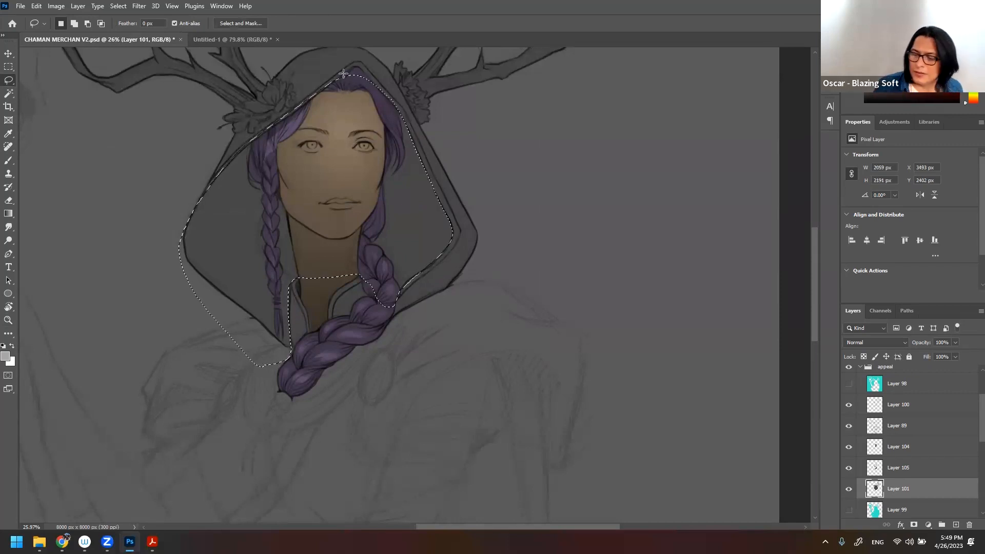
pyautogui.hotkey('ctrl', 'j')
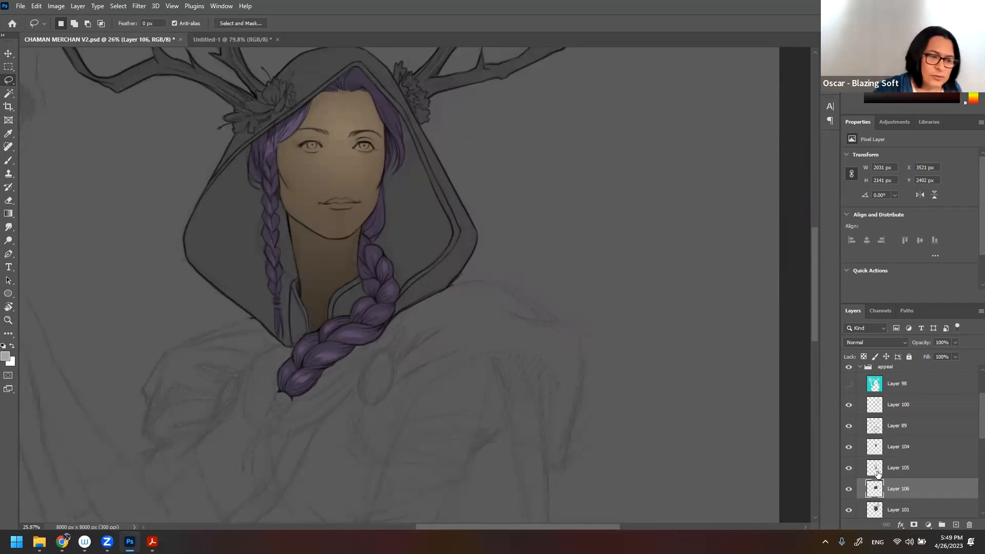
# - Lock the lining layer's transparent pixels and set a dark foreground colour, starting from a tone sampled on the artwork
pyautogui.click(864, 357)
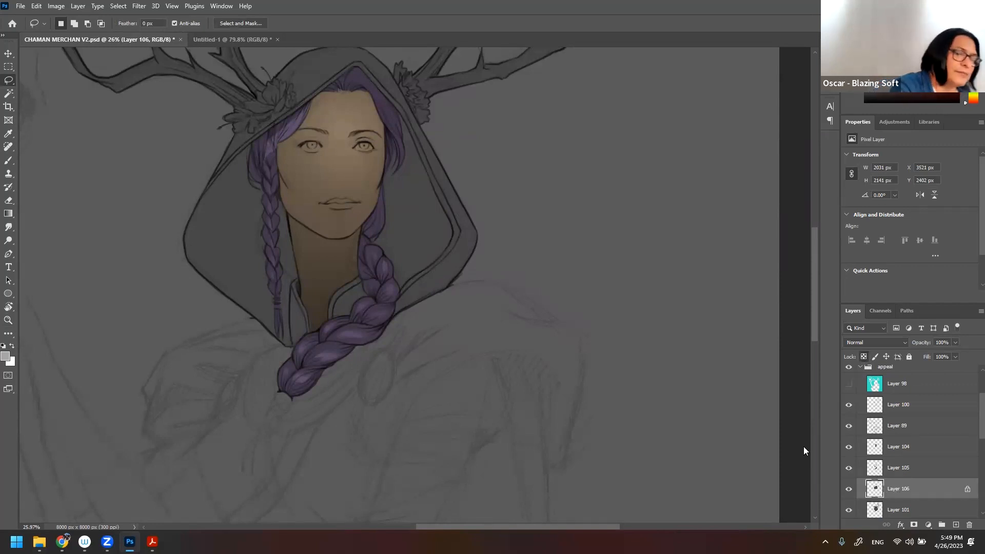
pyautogui.press('i')
pyautogui.click(415, 229)
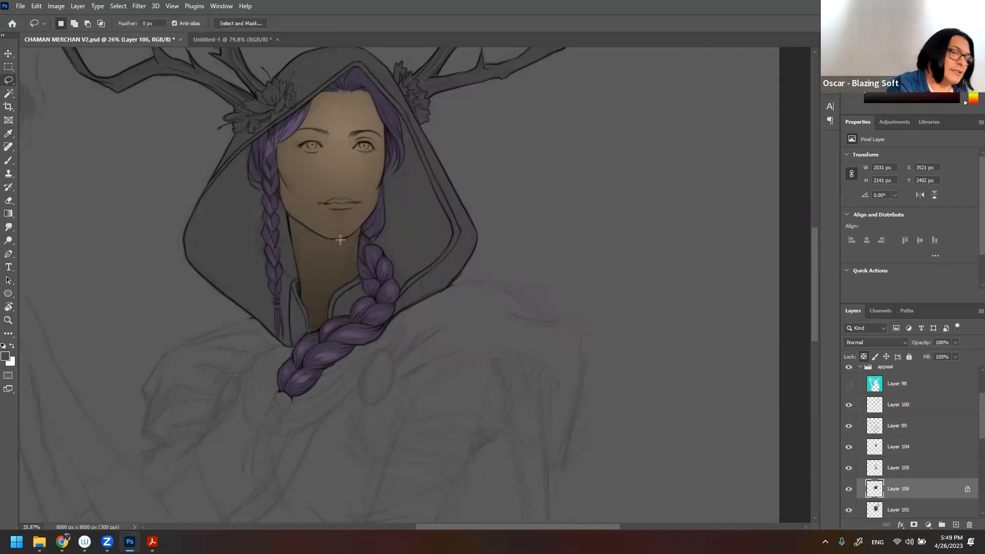
pyautogui.click(5, 356)
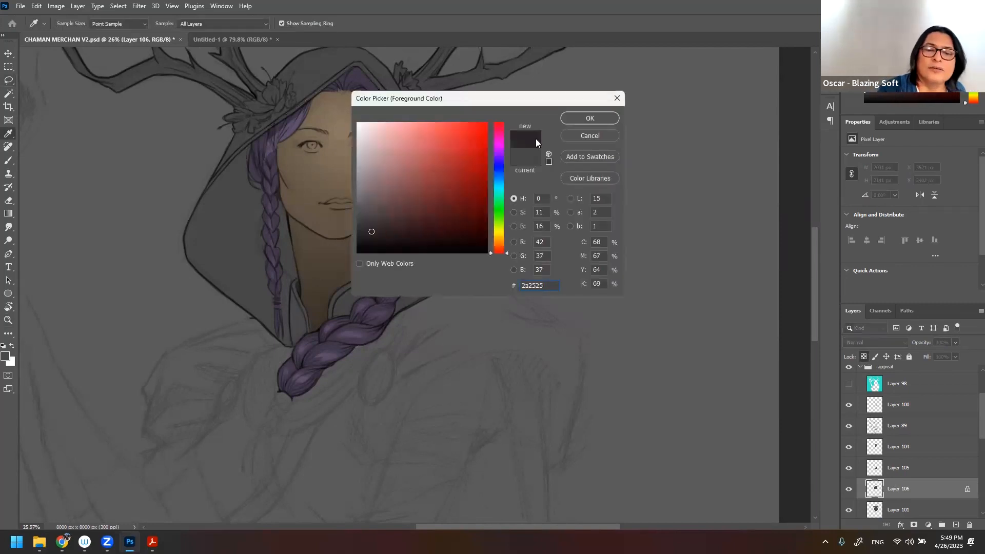
pyautogui.click(581, 116)
# - Shade the lower parts of the hood lining on both sides of the neck with dark-to-transparent radial gradients
pyautogui.click(9, 213)
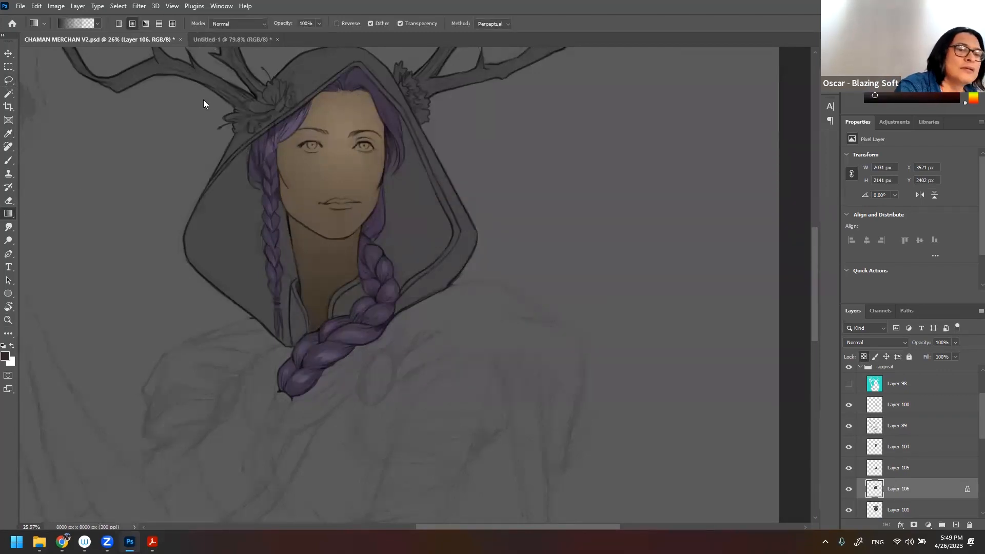
pyautogui.moveTo(294, 354); pyautogui.dragTo(295, 206)
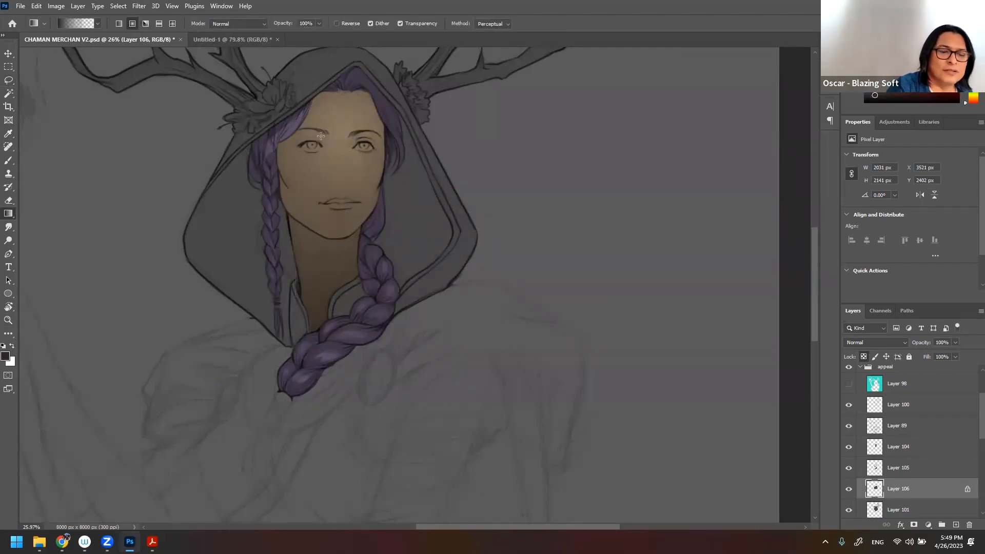
pyautogui.moveTo(388, 333); pyautogui.dragTo(389, 211)
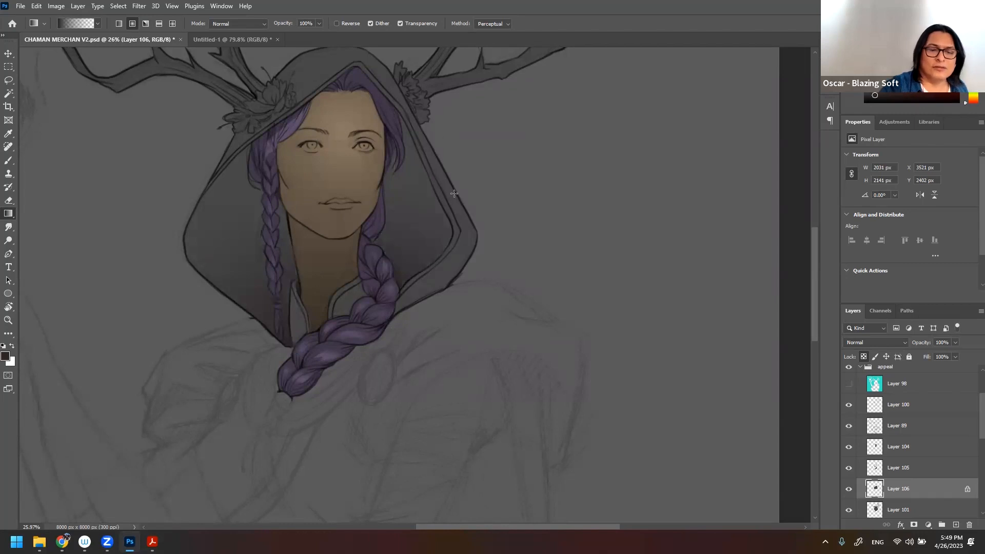
pyautogui.moveTo(310, 341); pyautogui.dragTo(310, 157)
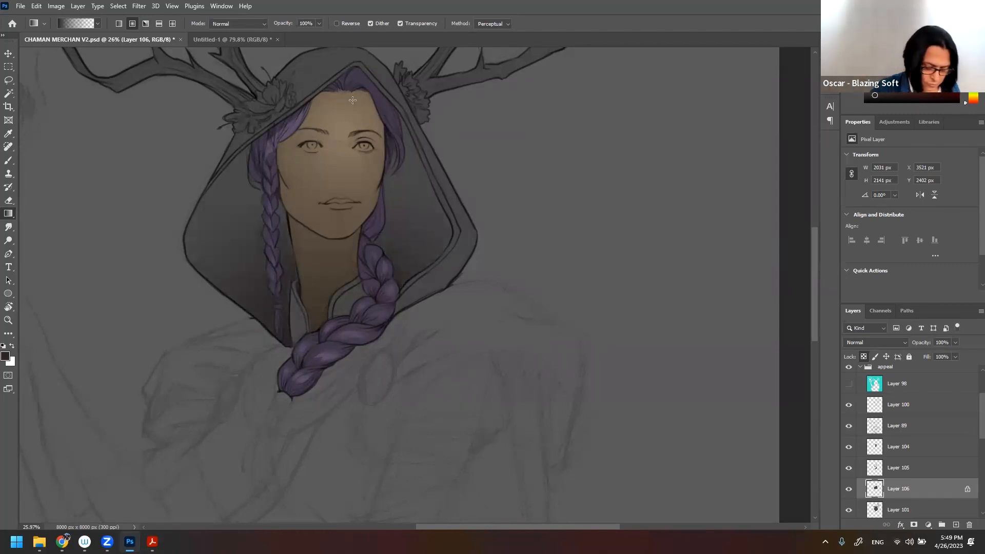
# - Colorize the hood lining a reddish brown with Hue/Saturation, using a low Hue value and Saturation 25
pyautogui.hotkey('ctrl', 'u')
pyautogui.click(517, 454)
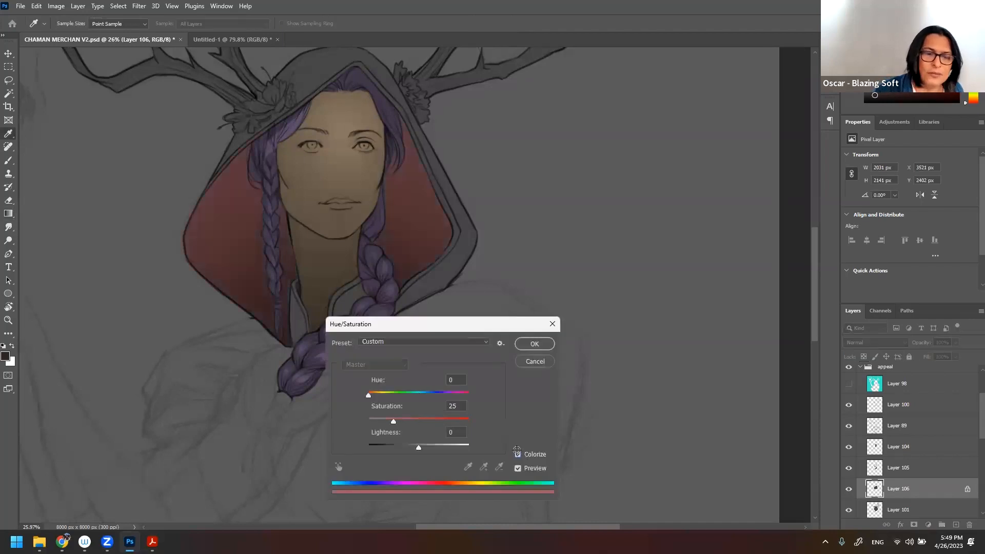
pyautogui.moveTo(371, 394)
pyautogui.mouseDown()
pyautogui.moveTo(434, 394)
pyautogui.moveTo(370, 401)
pyautogui.mouseUp()
pyautogui.click(532, 344)
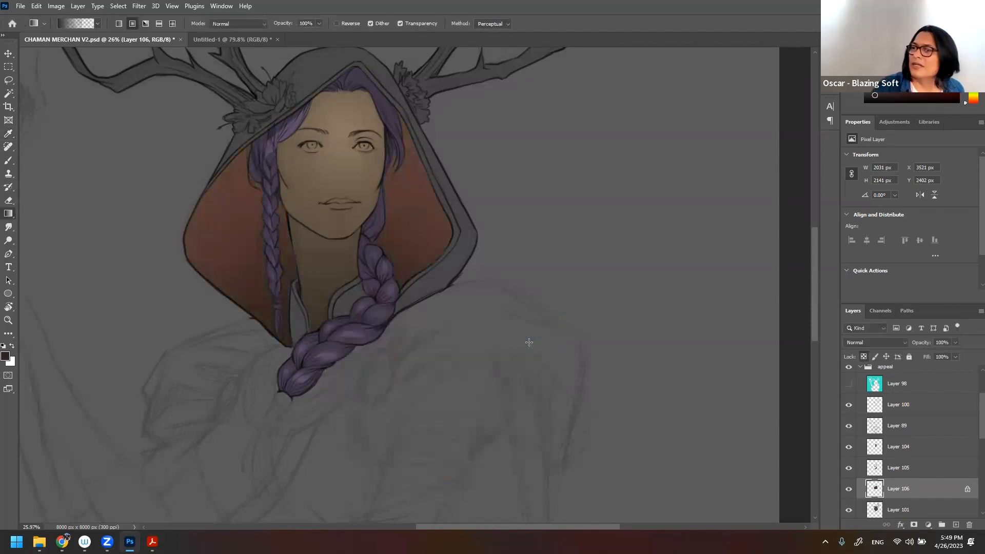
# - Lasso around the outer hood on Layer 101, leaving out the antlers and the flower clusters
pyautogui.press('z')
pyautogui.moveTo(454, 303); pyautogui.dragTo(377, 311)
pyautogui.moveTo(451, 267); pyautogui.dragTo(393, 257)
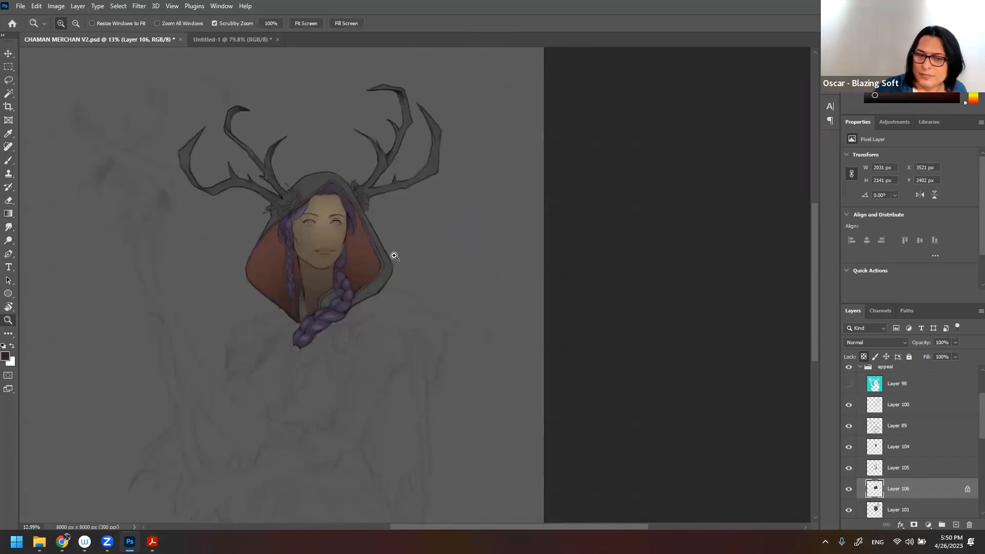
pyautogui.click(919, 505)
pyautogui.moveTo(320, 194); pyautogui.dragTo(434, 197)
pyautogui.moveTo(447, 225); pyautogui.dragTo(484, 221)
pyautogui.moveTo(423, 239); pyautogui.dragTo(471, 232)
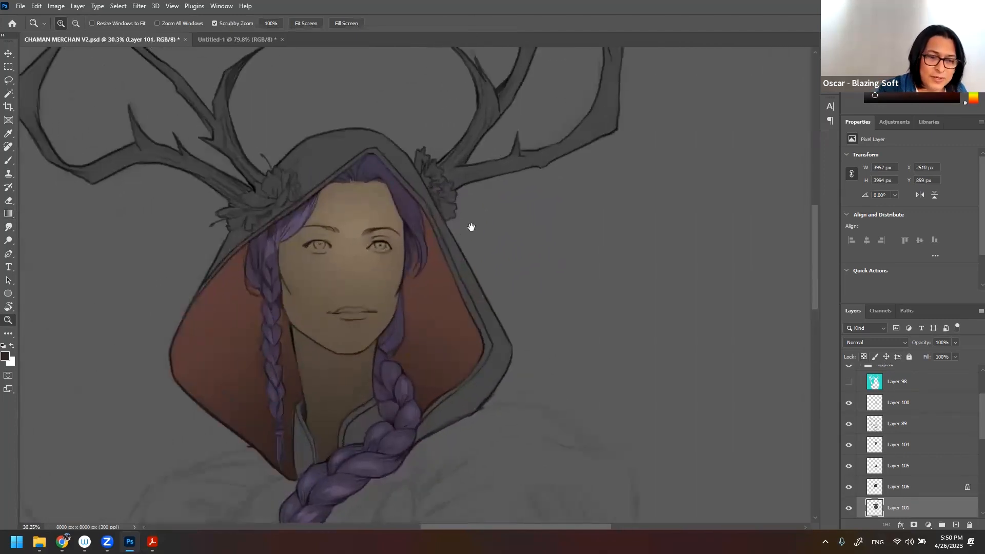
pyautogui.press('l')
pyautogui.moveTo(225, 222)
pyautogui.mouseDown()
pyautogui.moveTo(295, 197)
pyautogui.moveTo(296, 132)
pyautogui.moveTo(385, 113)
pyautogui.moveTo(405, 138)
pyautogui.moveTo(522, 356)
pyautogui.moveTo(426, 487)
pyautogui.moveTo(395, 501)
pyautogui.moveTo(307, 511)
pyautogui.moveTo(248, 483)
pyautogui.moveTo(153, 333)
pyautogui.moveTo(204, 229)
pyautogui.mouseUp()
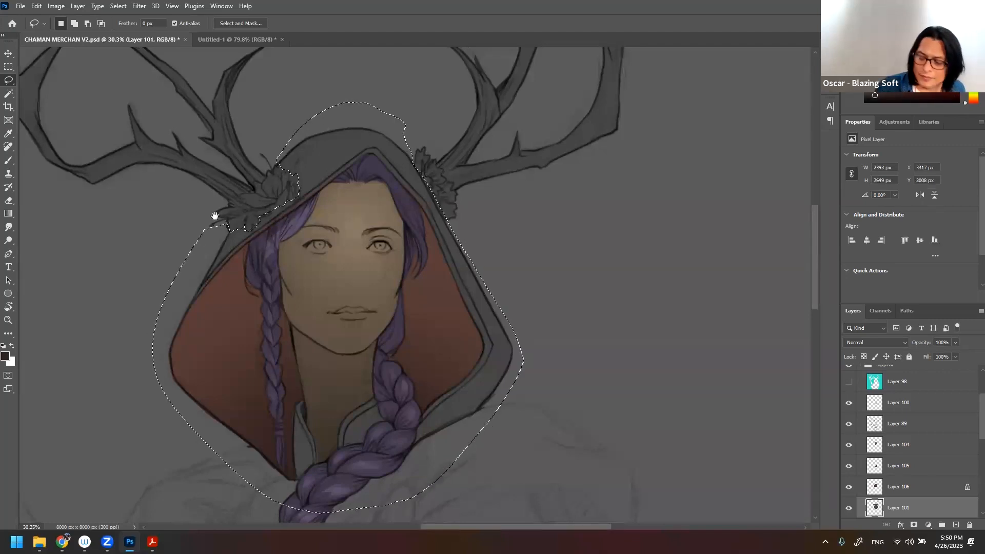
# - Copy the selected outer hood to its own layer and colorize it blue-violet with Hue 241 and Saturation 14
pyautogui.hotkey('ctrl', 'j')
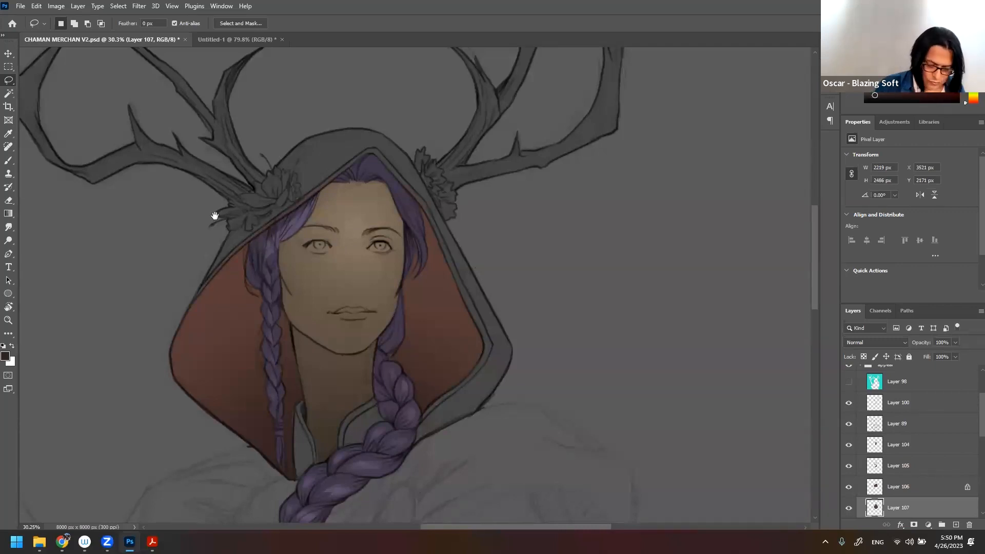
pyautogui.hotkey('ctrl', 'u')
pyautogui.click(518, 454)
pyautogui.moveTo(482, 324); pyautogui.dragTo(642, 259)
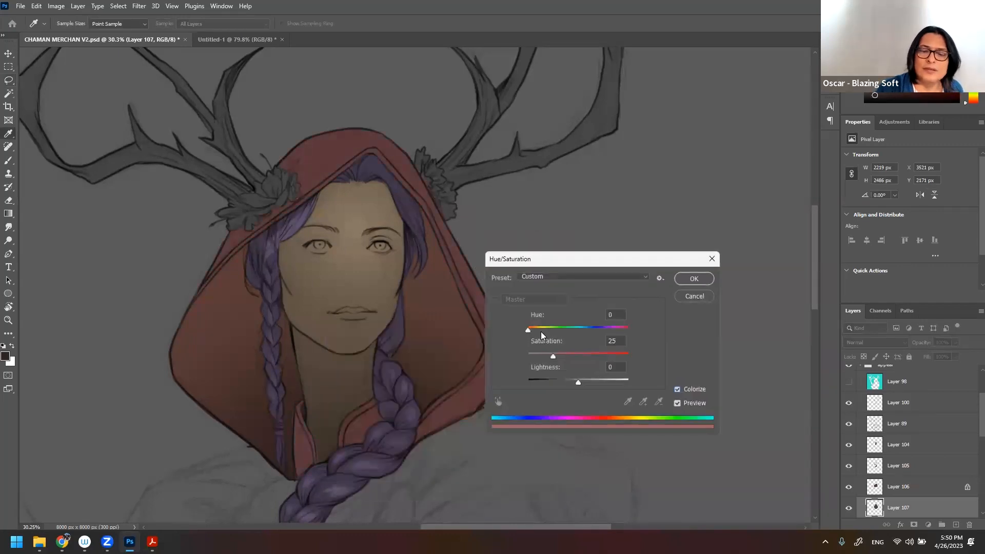
pyautogui.moveTo(528, 330); pyautogui.dragTo(597, 333)
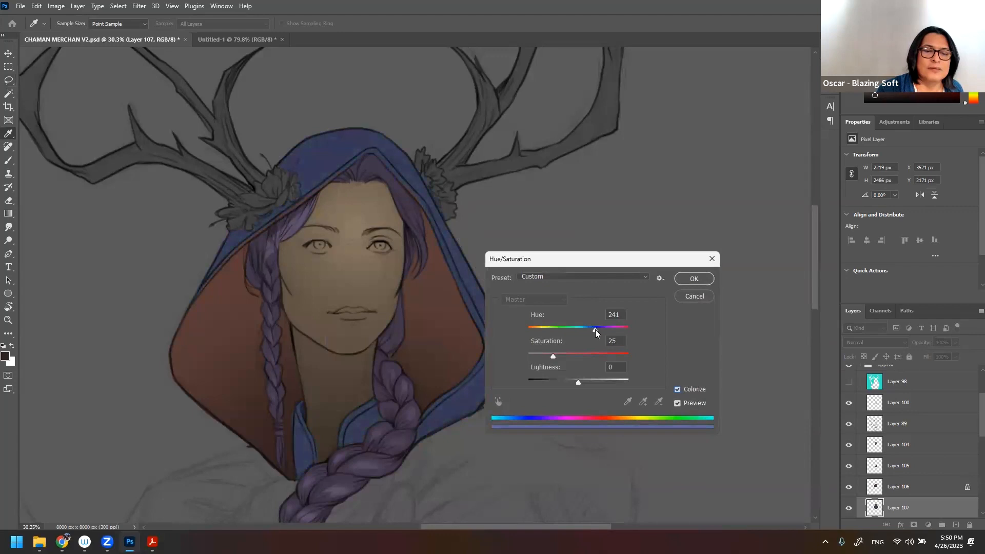
pyautogui.moveTo(553, 356); pyautogui.dragTo(541, 356)
pyautogui.click(595, 330)
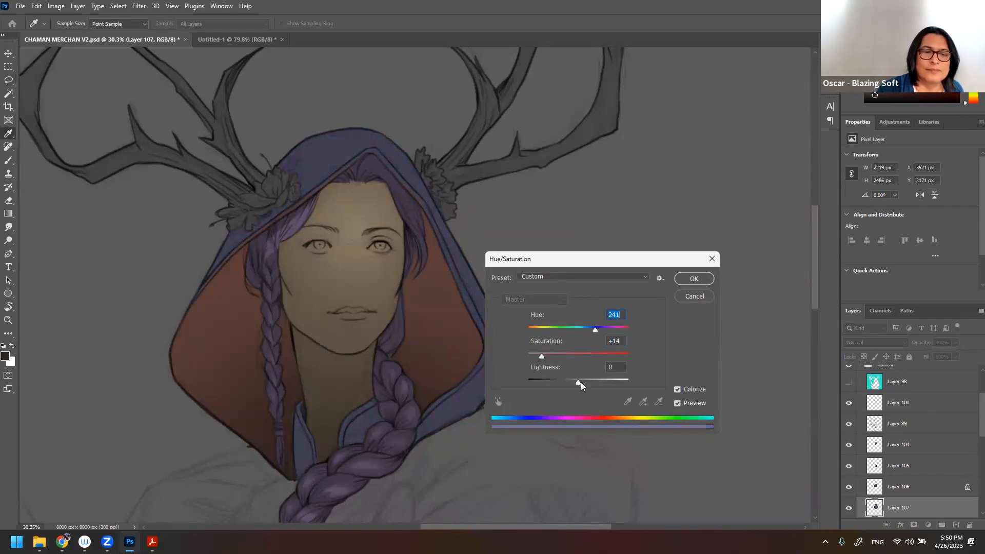
pyautogui.click(622, 352)
pyautogui.press('l')
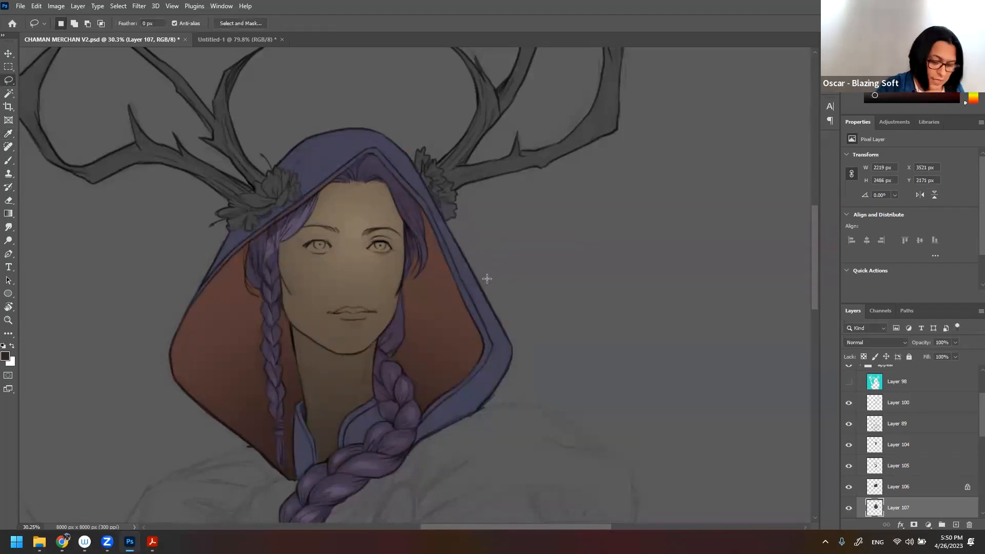
# - Shift the outer hood's hue by -47 toward a teal blue with Hue/Saturation
pyautogui.press('z')
pyautogui.moveTo(452, 328)
pyautogui.mouseDown()
pyautogui.moveTo(386, 297)
pyautogui.moveTo(484, 285)
pyautogui.moveTo(460, 277)
pyautogui.moveTo(455, 220)
pyautogui.moveTo(463, 252)
pyautogui.mouseUp()
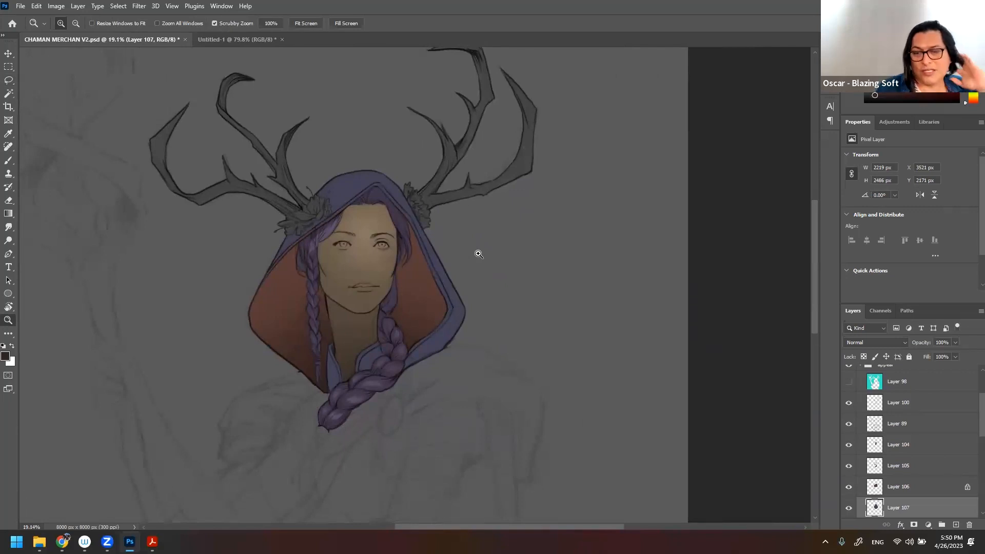
pyautogui.moveTo(431, 238); pyautogui.dragTo(464, 267)
pyautogui.moveTo(463, 332)
pyautogui.mouseDown()
pyautogui.moveTo(473, 333)
pyautogui.moveTo(455, 330)
pyautogui.moveTo(451, 313)
pyautogui.moveTo(460, 293)
pyautogui.moveTo(451, 330)
pyautogui.moveTo(460, 326)
pyautogui.moveTo(426, 343)
pyautogui.moveTo(469, 398)
pyautogui.mouseUp()
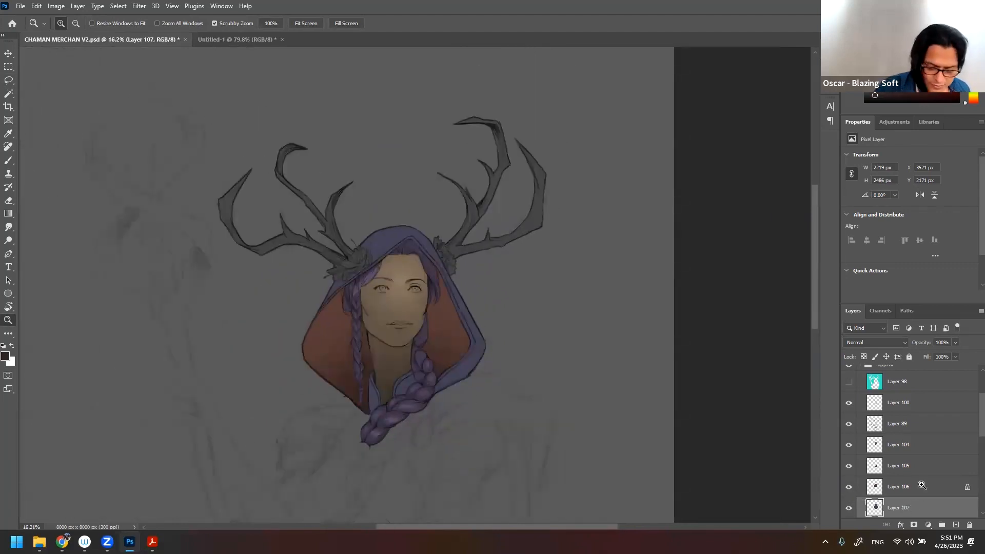
pyautogui.hotkey('ctrl', 'u')
pyautogui.moveTo(498, 401); pyautogui.dragTo(477, 403)
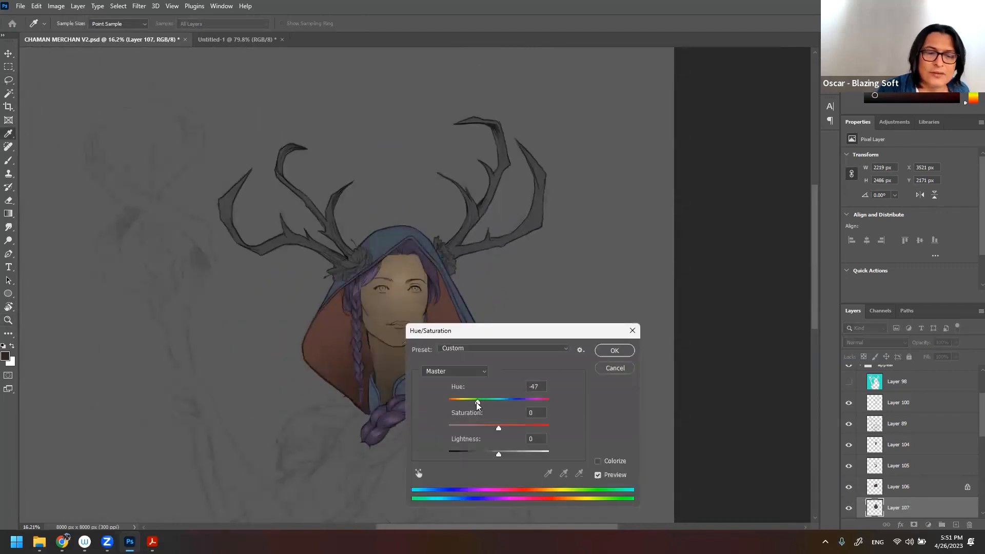
pyautogui.click(612, 350)
pyautogui.moveTo(487, 304); pyautogui.dragTo(465, 309)
pyautogui.moveTo(417, 360); pyautogui.dragTo(384, 355)
pyautogui.moveTo(402, 323); pyautogui.dragTo(433, 265)
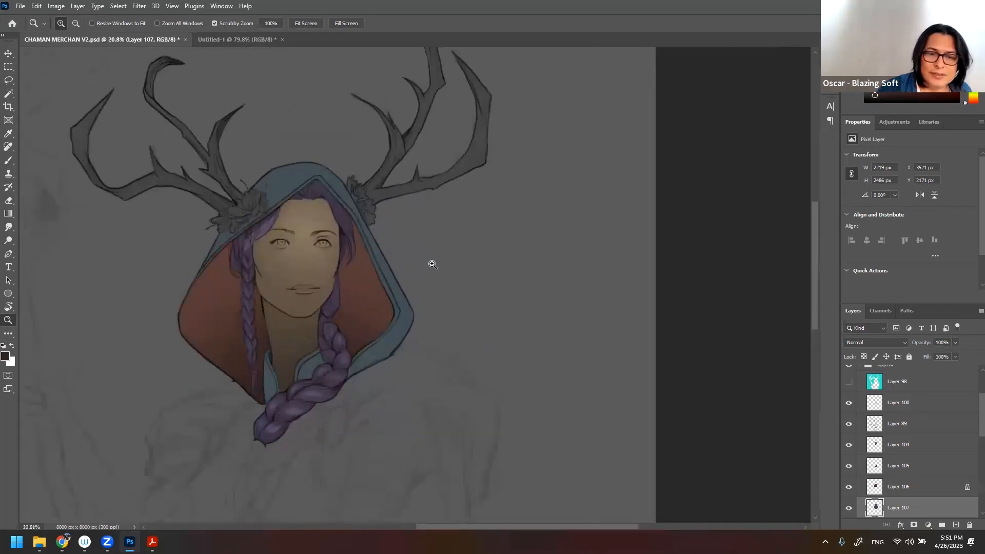
# - Lasso both antlers on Layer 101, leaving out the flower clusters, and copy them to their own layer
pyautogui.scroll(-3, 959, 452)
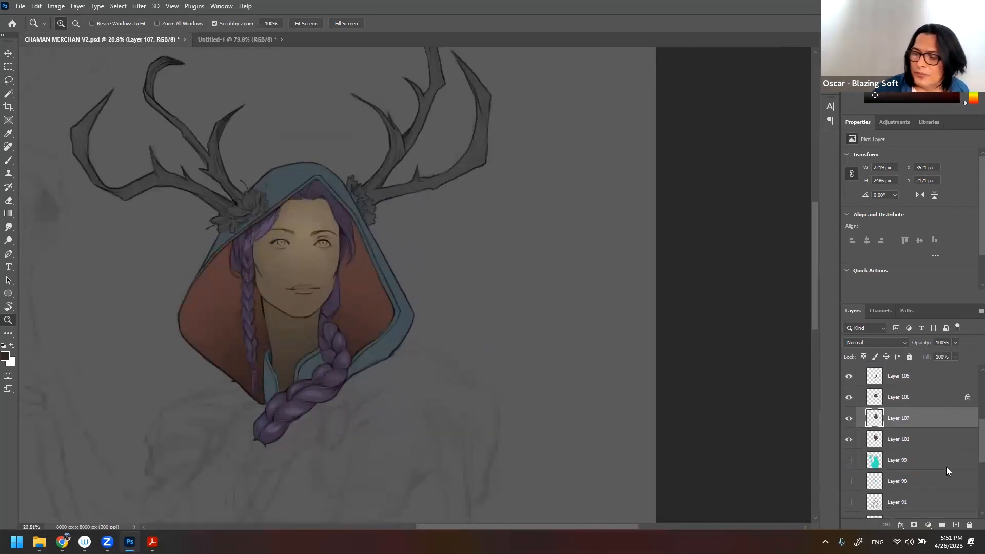
pyautogui.click(919, 439)
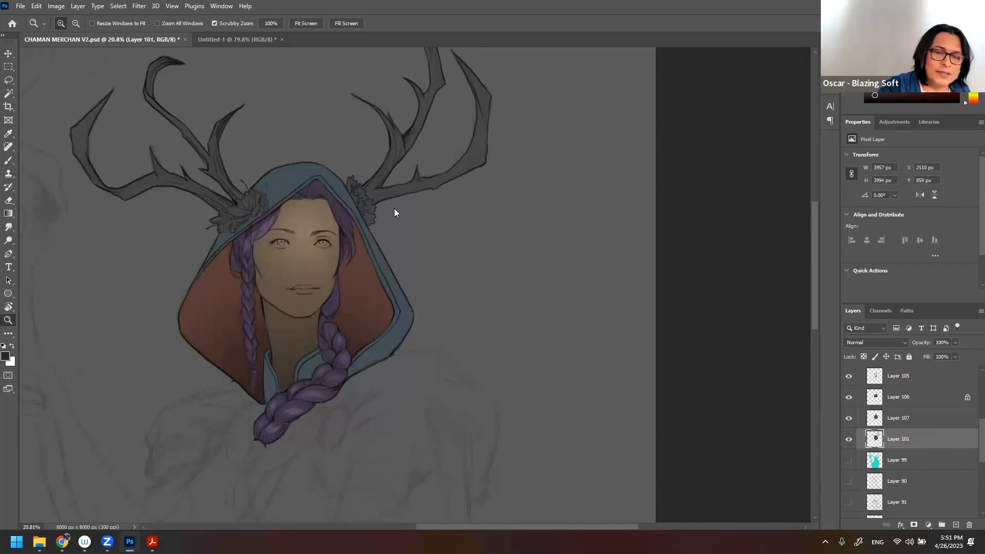
pyautogui.moveTo(397, 217); pyautogui.dragTo(431, 198)
pyautogui.moveTo(432, 198); pyautogui.dragTo(375, 365)
pyautogui.press('l')
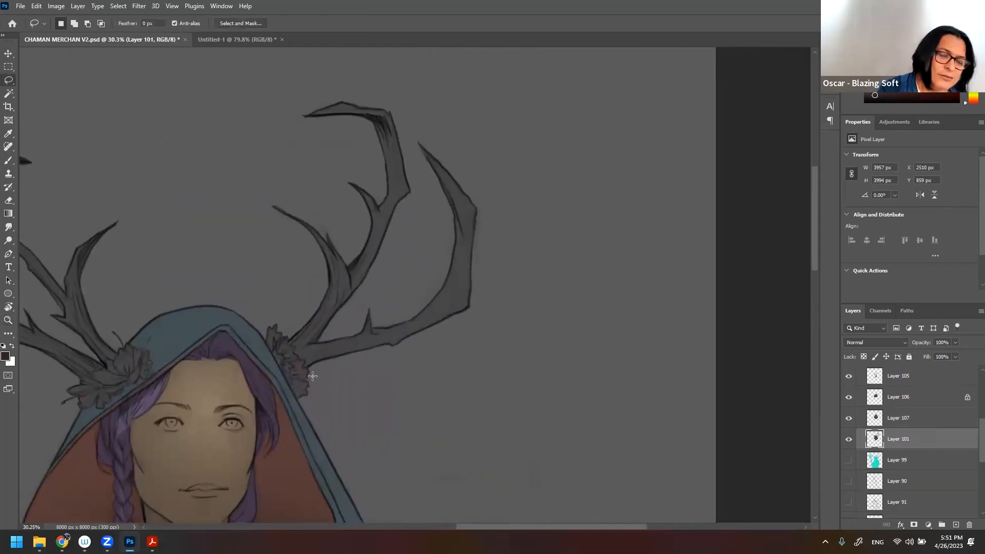
pyautogui.moveTo(305, 362)
pyautogui.mouseDown()
pyautogui.moveTo(233, 158)
pyautogui.moveTo(502, 252)
pyautogui.moveTo(341, 393)
pyautogui.moveTo(355, 368)
pyautogui.mouseUp()
pyautogui.moveTo(356, 334)
pyautogui.mouseDown()
pyautogui.moveTo(546, 276)
pyautogui.moveTo(516, 269)
pyautogui.mouseUp()
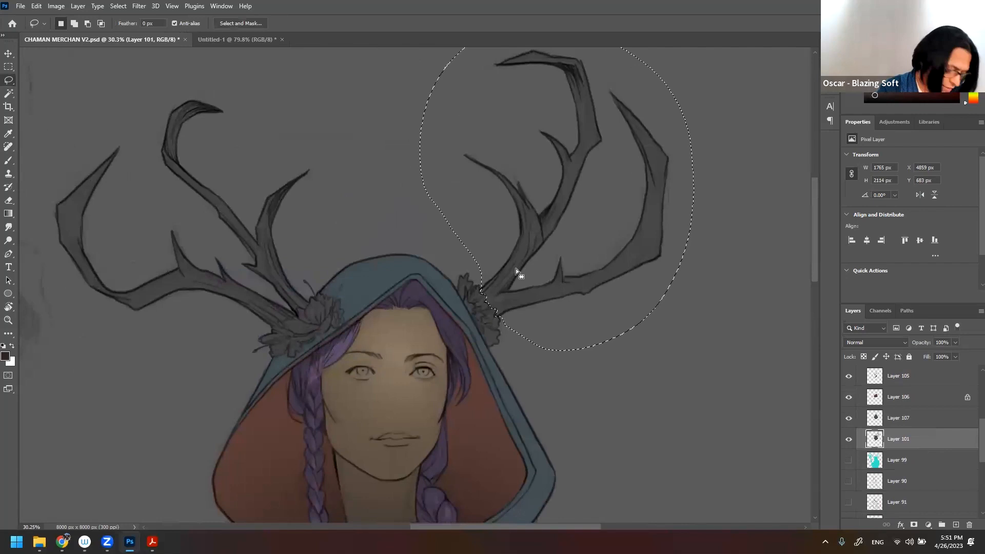
pyautogui.moveTo(304, 281)
pyautogui.mouseDown()
pyautogui.moveTo(308, 307)
pyautogui.moveTo(289, 319)
pyautogui.moveTo(208, 331)
pyautogui.moveTo(38, 225)
pyautogui.moveTo(286, 102)
pyautogui.moveTo(314, 258)
pyautogui.mouseUp()
pyautogui.press('z')
pyautogui.moveTo(402, 337)
pyautogui.mouseDown()
pyautogui.moveTo(379, 334)
pyautogui.moveTo(352, 300)
pyautogui.moveTo(322, 290)
pyautogui.mouseUp()
pyautogui.hotkey('ctrl', 'j')
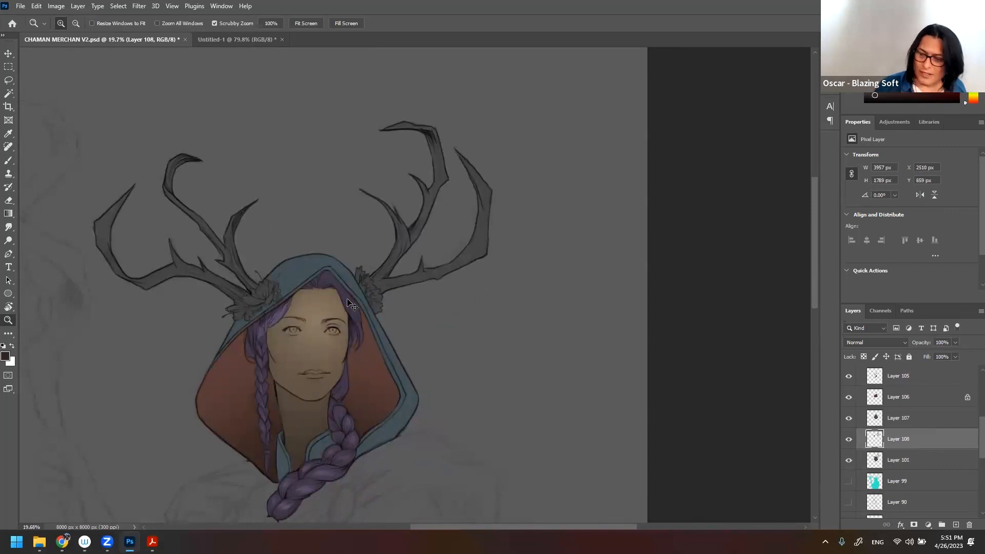
# - Colorize the antlers with Saturation 25 and shift their hue to an orange-brown
pyautogui.hotkey('ctrl', 'u')
pyautogui.click(597, 460)
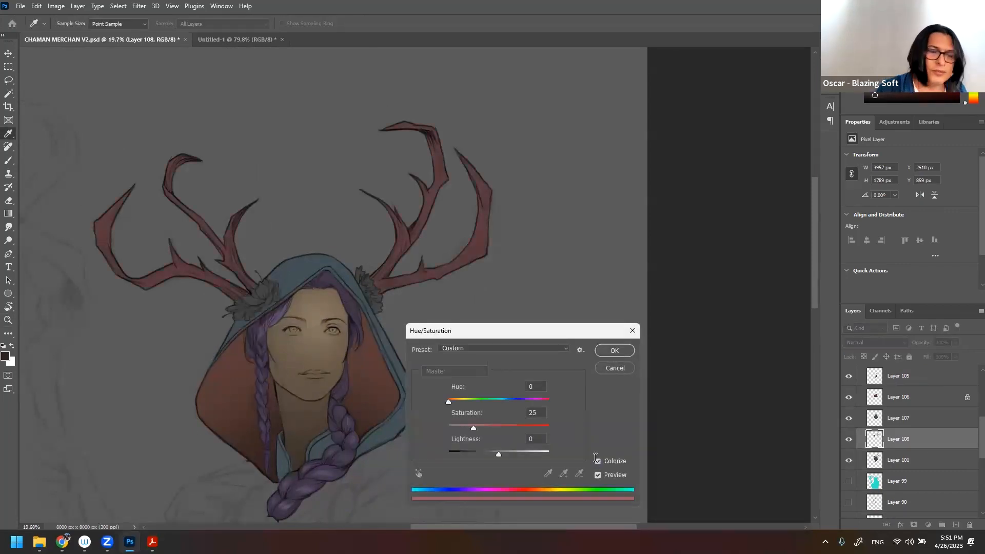
pyautogui.click(614, 351)
pyautogui.hotkey('ctrl', 'u')
pyautogui.moveTo(500, 404); pyautogui.dragTo(516, 404)
pyautogui.click(614, 350)
pyautogui.press('z')
pyautogui.scroll(-2, 483, 296)
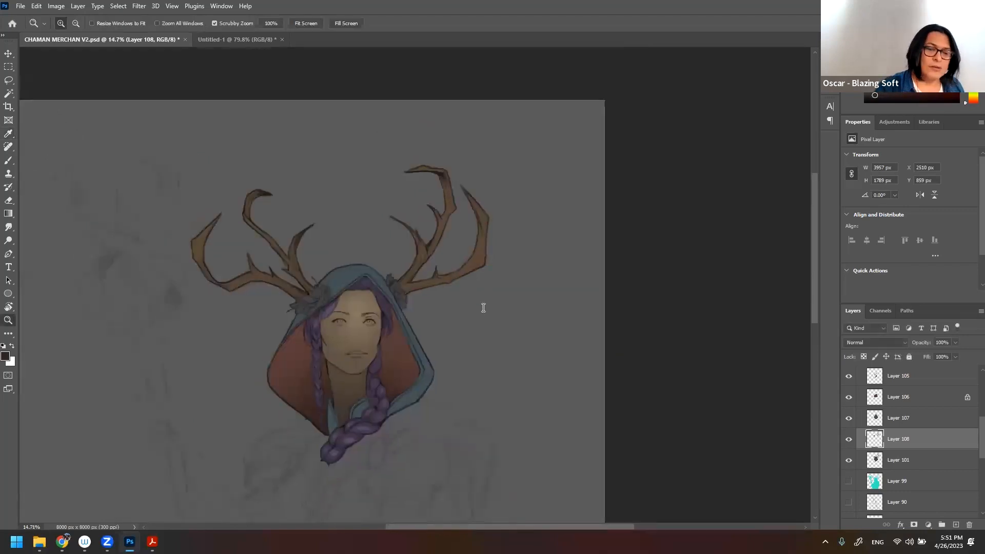
# - Lasso the flower clusters on both sides of the hood on Layer 101 and copy them to their own layer
pyautogui.click(910, 461)
pyautogui.scroll(3, 308, 310)
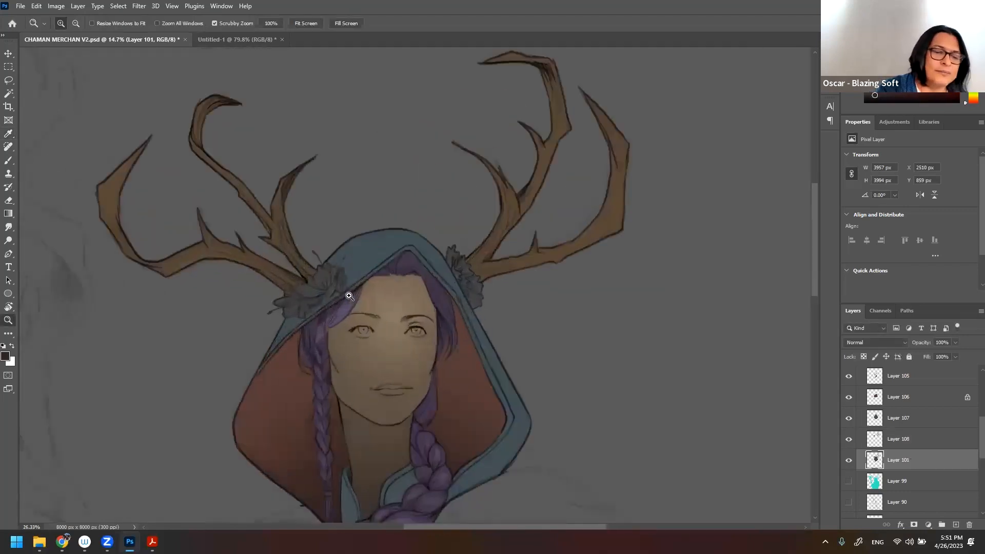
pyautogui.press('l')
pyautogui.moveTo(357, 252)
pyautogui.mouseDown()
pyautogui.moveTo(354, 283)
pyautogui.moveTo(255, 325)
pyautogui.moveTo(371, 227)
pyautogui.moveTo(366, 270)
pyautogui.mouseUp()
pyautogui.moveTo(485, 212)
pyautogui.mouseDown()
pyautogui.moveTo(489, 276)
pyautogui.moveTo(531, 320)
pyautogui.moveTo(542, 292)
pyautogui.moveTo(485, 211)
pyautogui.mouseUp()
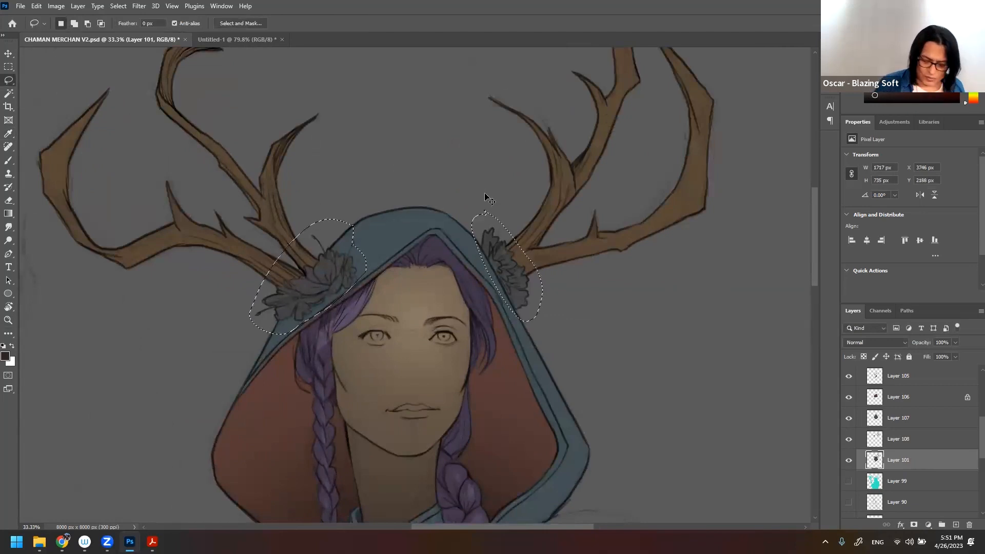
pyautogui.hotkey('ctrl', 'j')
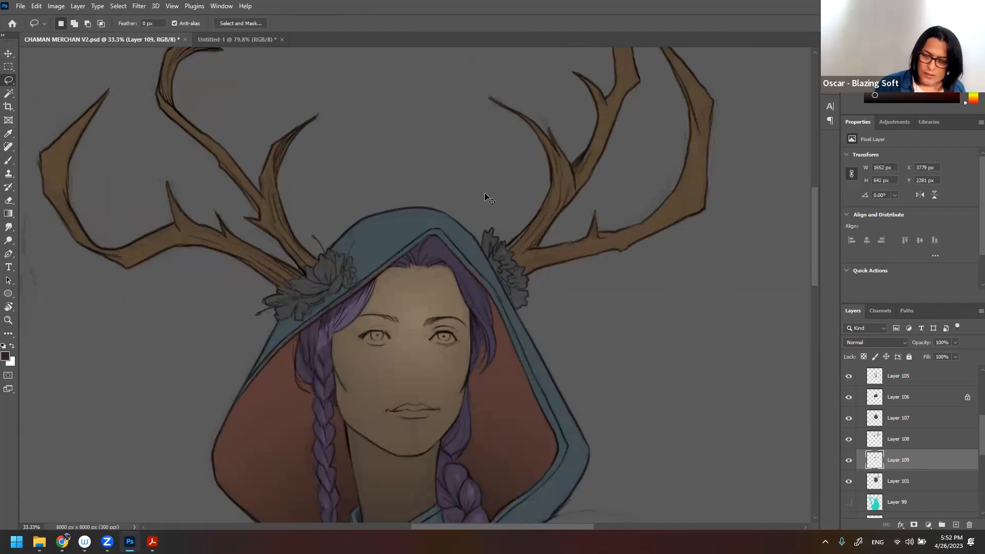
# - Colorize the flower clusters bright purple with Hue 270, Saturation 35 and Lightness 26
pyautogui.hotkey('ctrl', 'u')
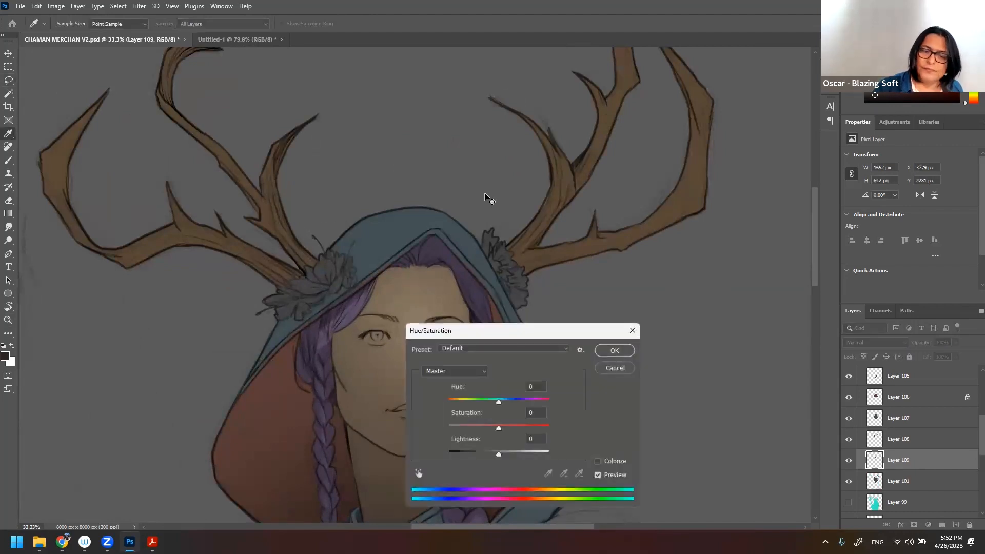
pyautogui.click(598, 461)
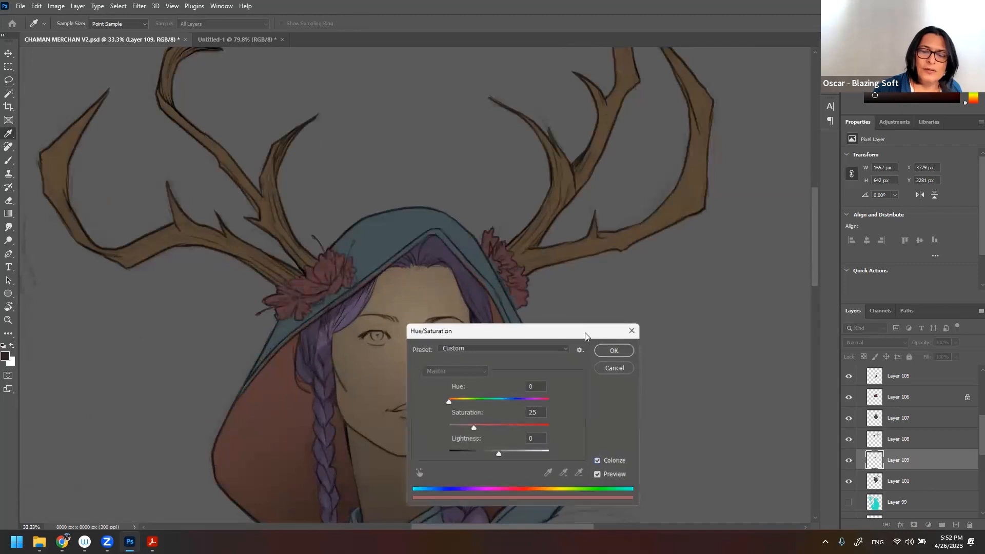
pyautogui.moveTo(585, 332); pyautogui.dragTo(678, 317)
pyautogui.moveTo(543, 386); pyautogui.dragTo(564, 386)
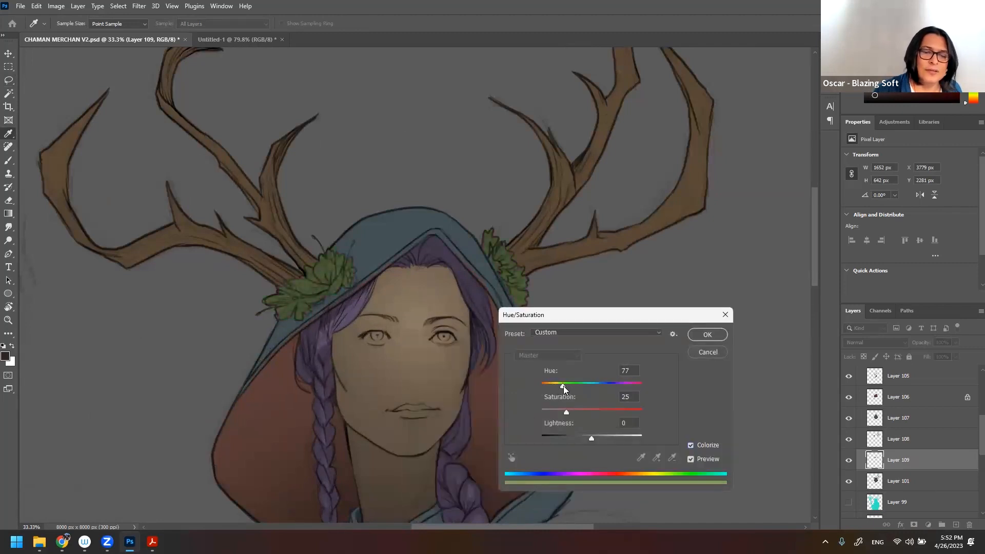
pyautogui.moveTo(592, 438); pyautogui.dragTo(605, 436)
pyautogui.click(577, 411)
pyautogui.moveTo(574, 386); pyautogui.dragTo(611, 387)
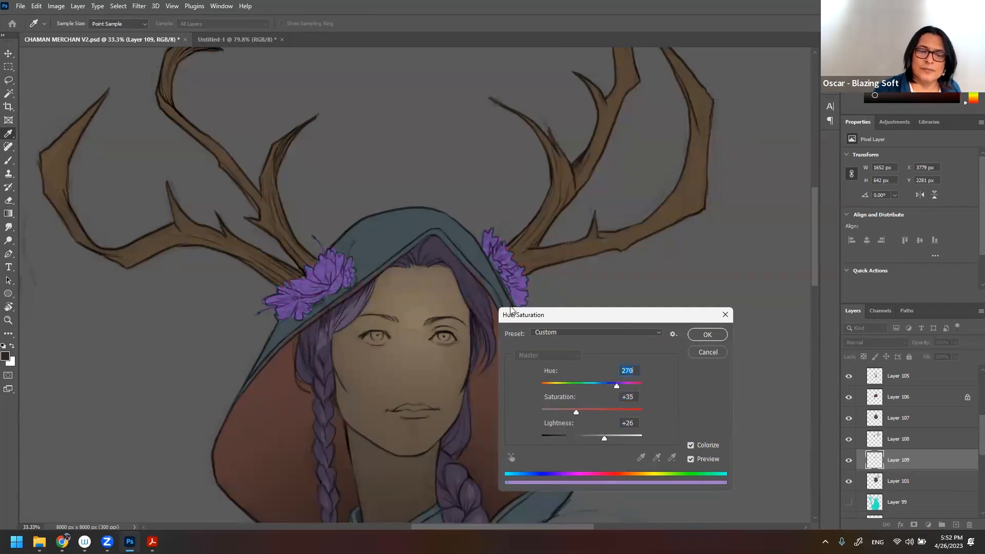
pyautogui.moveTo(512, 313); pyautogui.dragTo(394, 313)
pyautogui.click(598, 331)
# - Examine the coloured head, antlers and flowers from a distance and up close
pyautogui.press('l')
pyautogui.press('z')
pyautogui.press('l')
pyautogui.press('z')
pyautogui.moveTo(510, 341); pyautogui.dragTo(404, 237)
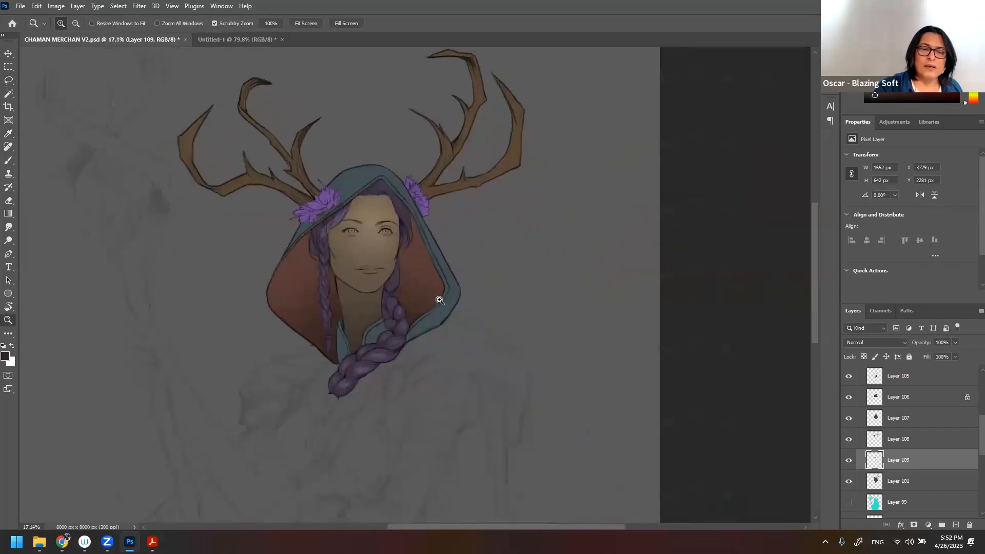
pyautogui.moveTo(438, 297); pyautogui.dragTo(428, 314)
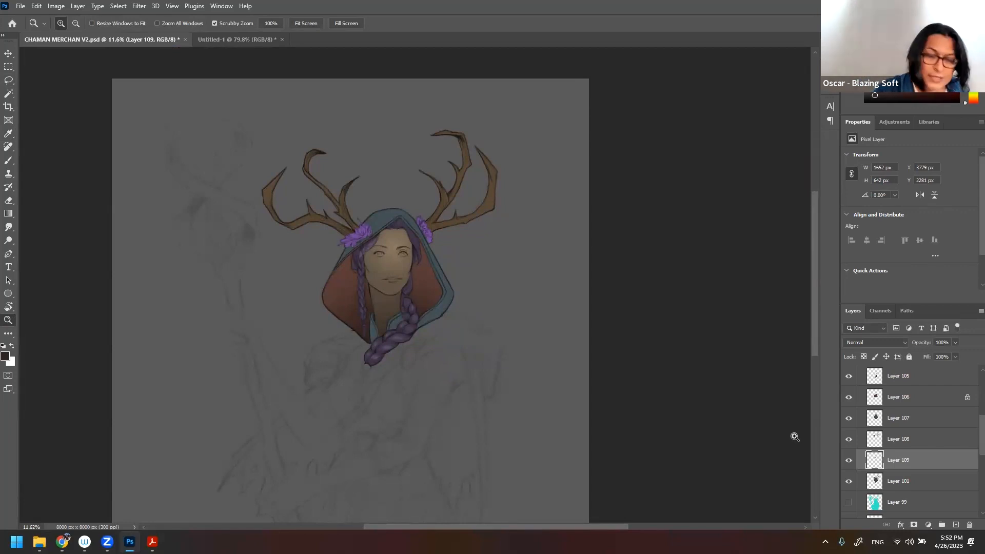
pyautogui.click(491, 239)
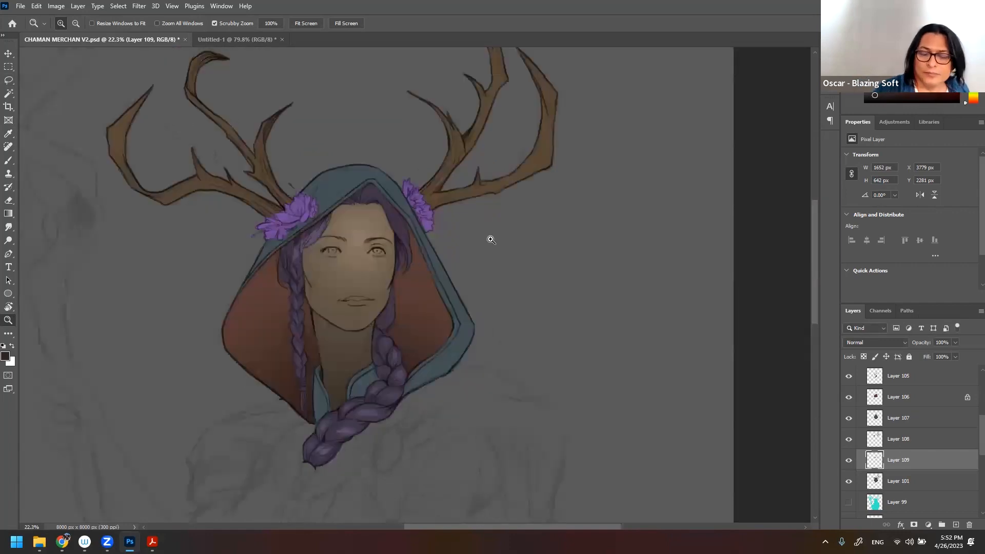
pyautogui.click(849, 461)
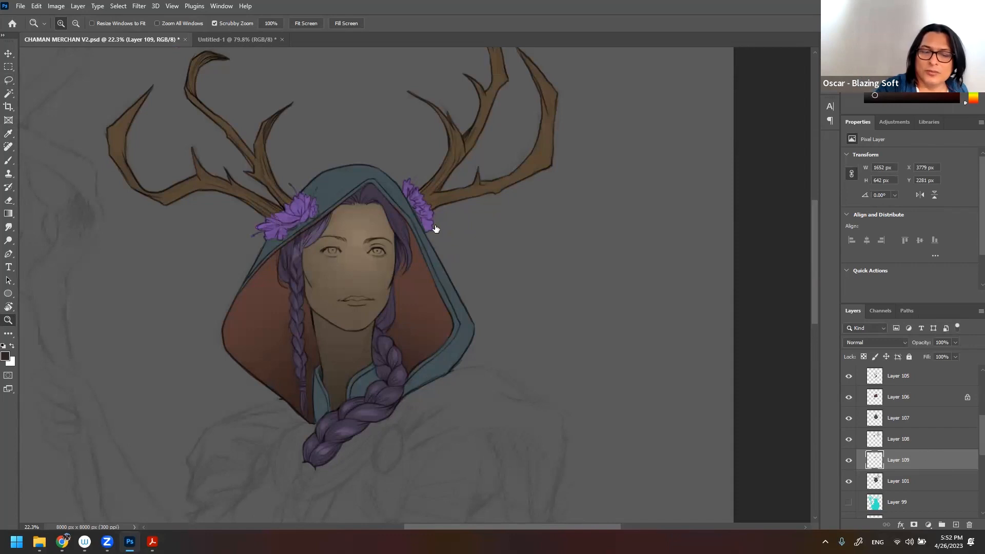
pyautogui.click(457, 224)
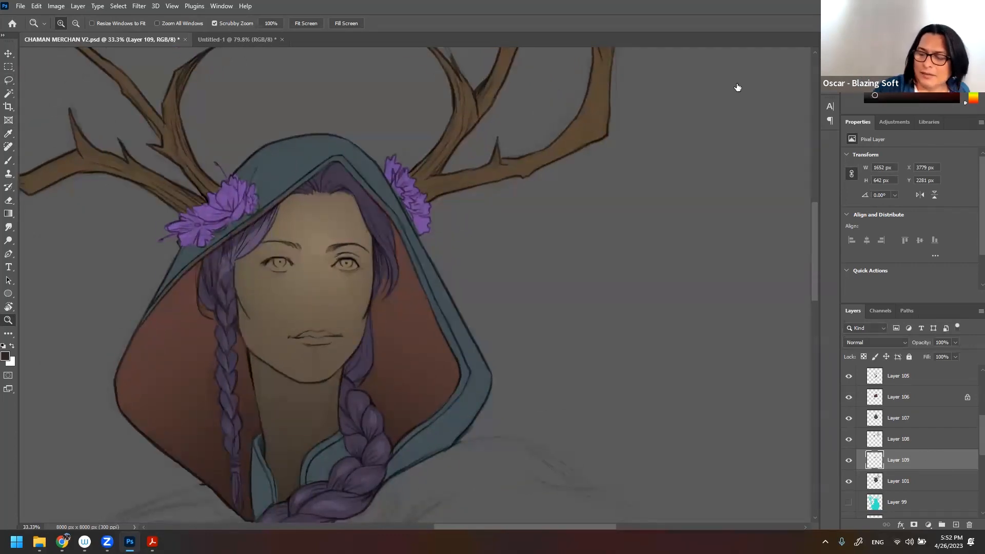
# - Hide Layers 105 to 108 and Layer 101 to isolate the flower colour, and check which layer holds the line art
pyautogui.moveTo(849, 376); pyautogui.dragTo(850, 440)
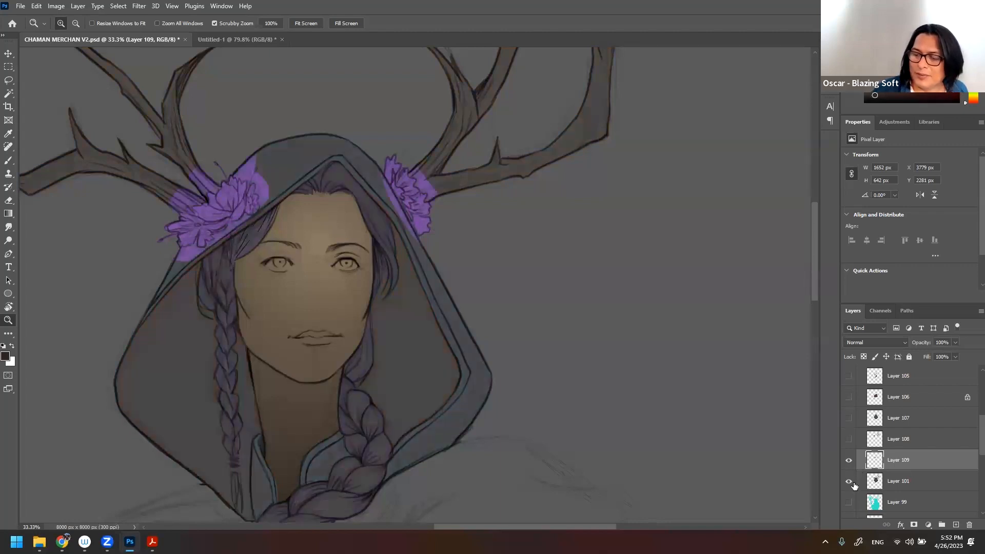
pyautogui.click(852, 482)
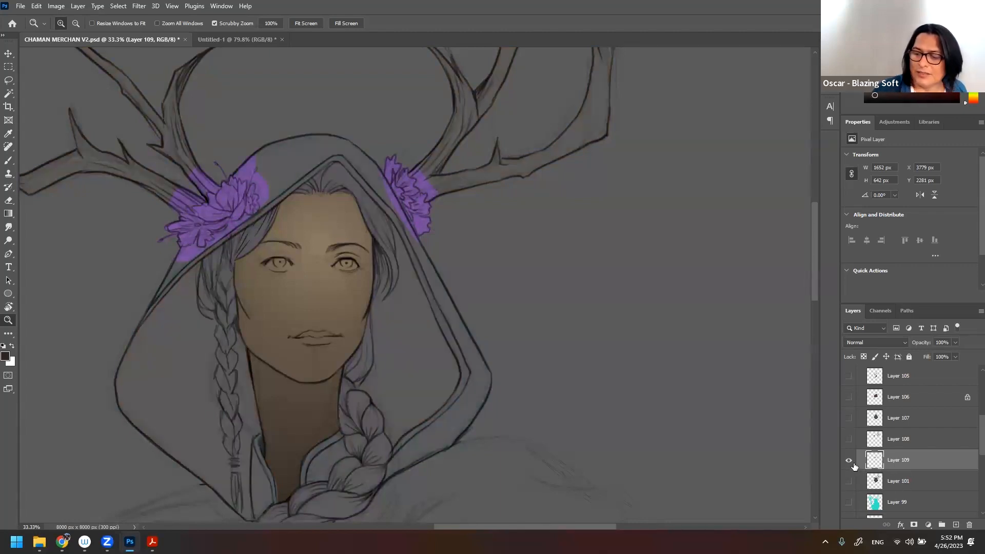
pyautogui.click(850, 440)
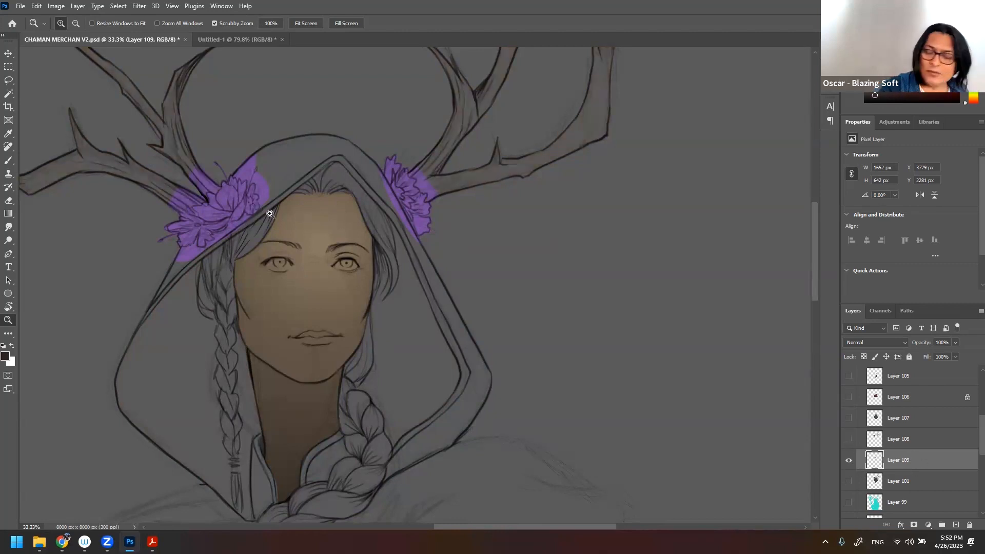
pyautogui.scroll(3, 971, 425)
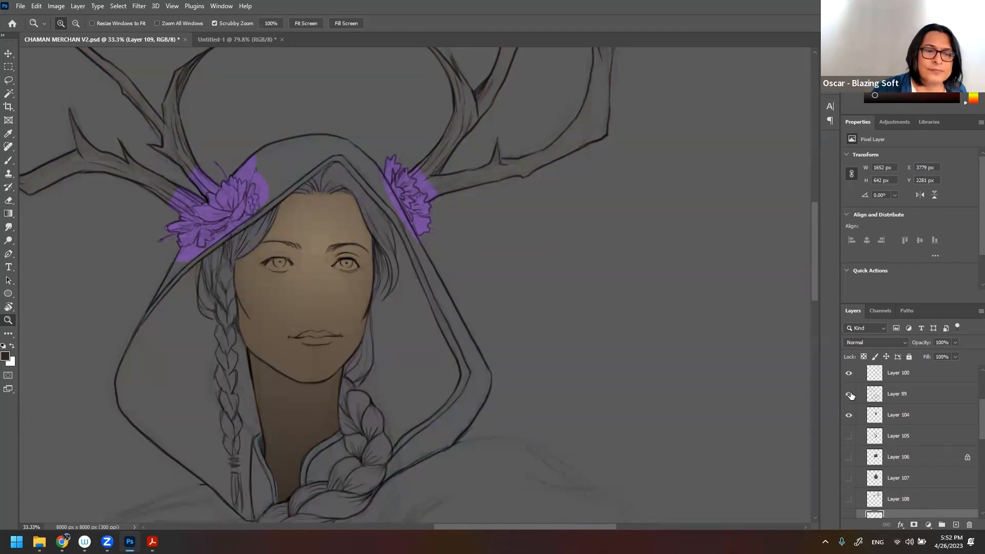
pyautogui.click(849, 373)
pyautogui.click(850, 375)
pyautogui.click(918, 373)
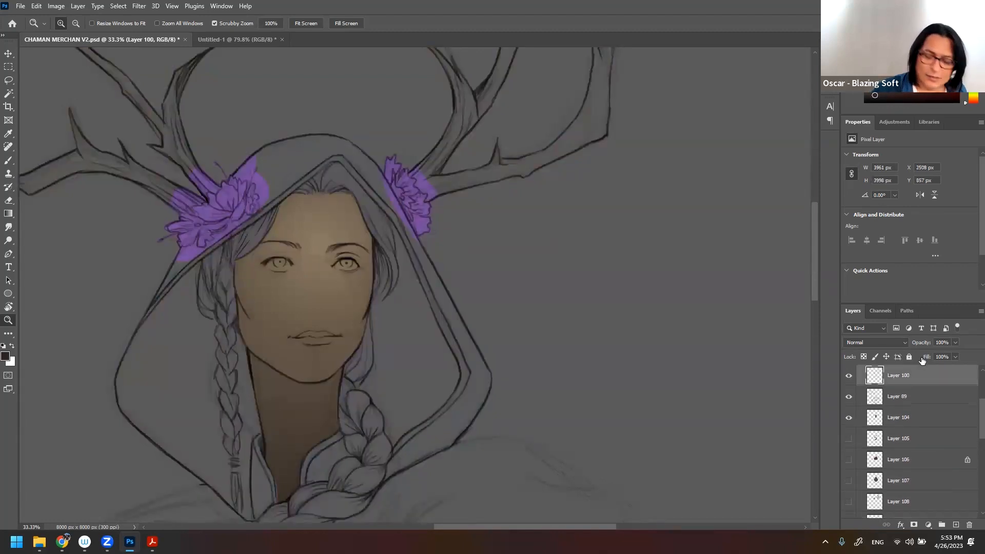
pyautogui.press('w')
pyautogui.click(215, 210)
pyautogui.keyDown('shift'); pyautogui.click(227, 193); pyautogui.keyUp('shift')
pyautogui.keyDown('shift'); pyautogui.click(227, 193); pyautogui.keyUp('shift')
pyautogui.keyDown('shift'); pyautogui.click(240, 188); pyautogui.keyUp('shift')
pyautogui.keyDown('shift'); pyautogui.click(237, 206); pyautogui.keyUp('shift')
pyautogui.keyDown('shift'); pyautogui.click(249, 208); pyautogui.keyUp('shift')
pyautogui.keyDown('shift'); pyautogui.click(254, 190); pyautogui.keyUp('shift')
pyautogui.hotkey('ctrl', 'd')
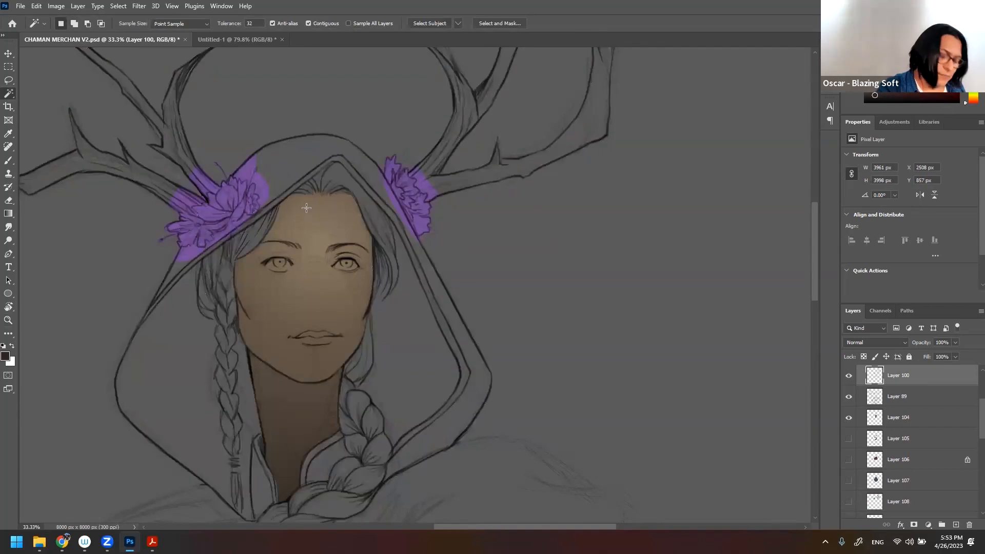
# - Lasso the surplus purple between the left flower cluster's petal edge and the hood
pyautogui.press('z')
pyautogui.moveTo(233, 206); pyautogui.dragTo(366, 246)
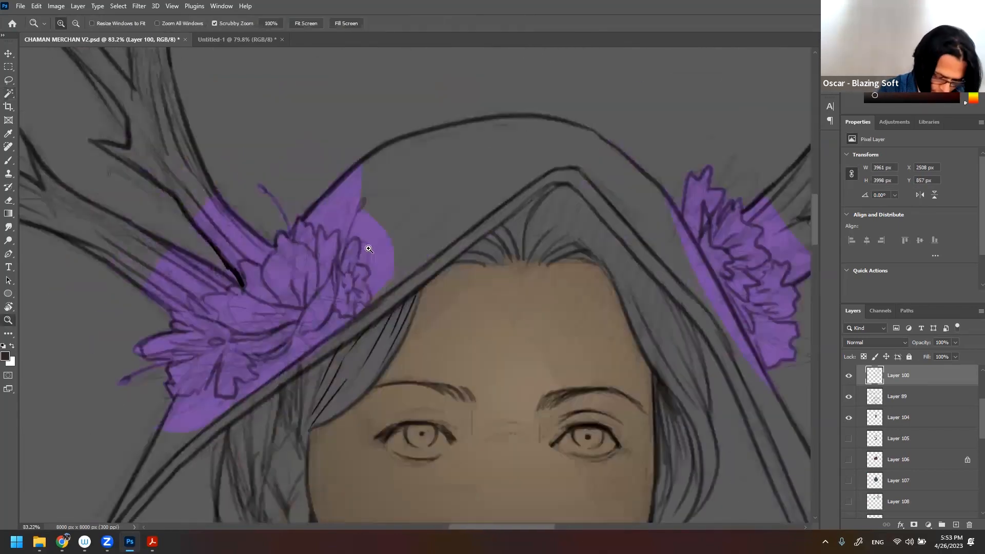
pyautogui.press('l')
pyautogui.moveTo(294, 237)
pyautogui.mouseDown()
pyautogui.moveTo(307, 222)
pyautogui.moveTo(314, 237)
pyautogui.moveTo(359, 241)
pyautogui.moveTo(368, 282)
pyautogui.moveTo(411, 286)
pyautogui.moveTo(301, 136)
pyautogui.moveTo(296, 156)
pyautogui.mouseUp()
pyautogui.press('Delete')
pyautogui.hotkey('ctrl', 'd')
pyautogui.hotkey('ctrl', 'z')
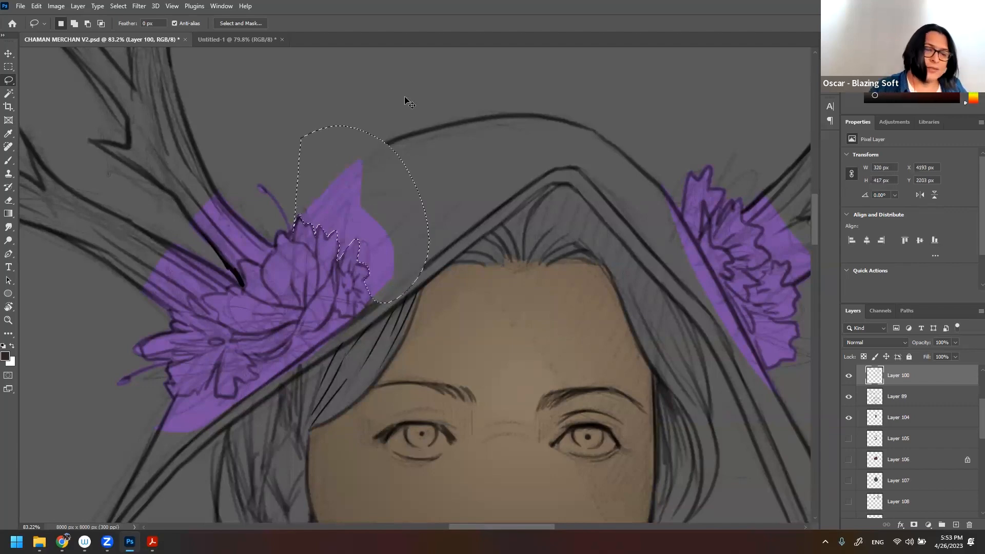
pyautogui.hotkey('ctrl', 'z')
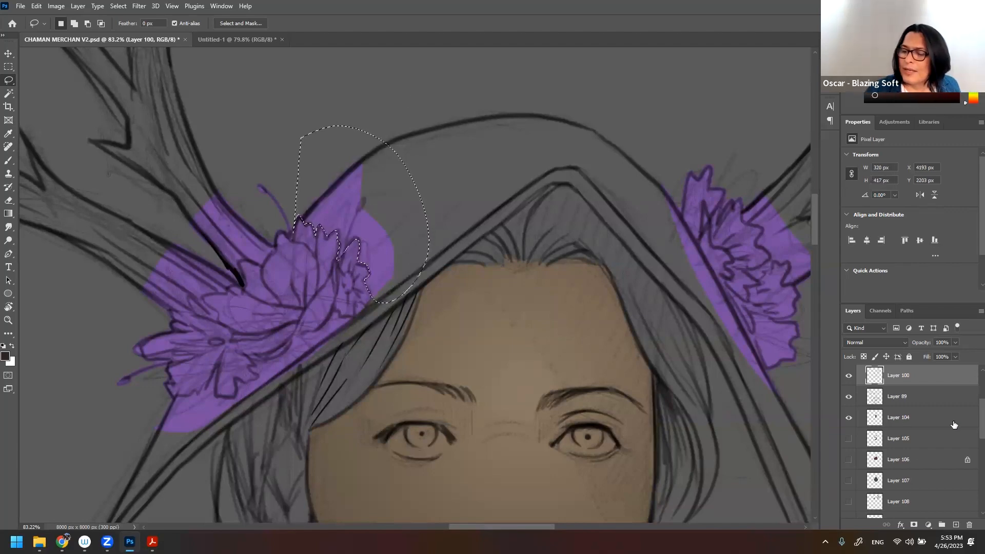
# - Delete the lassoed surplus purple beside the left flower cluster on Layer 109 and clear the selection
pyautogui.click(849, 418)
pyautogui.click(849, 420)
pyautogui.click(849, 420)
pyautogui.scroll(-2, 969, 441)
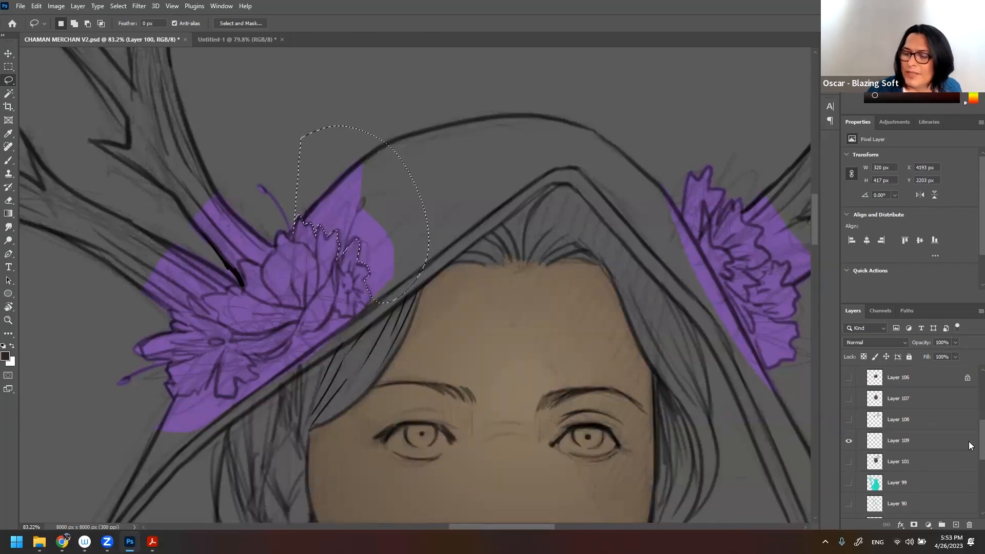
pyautogui.click(929, 435)
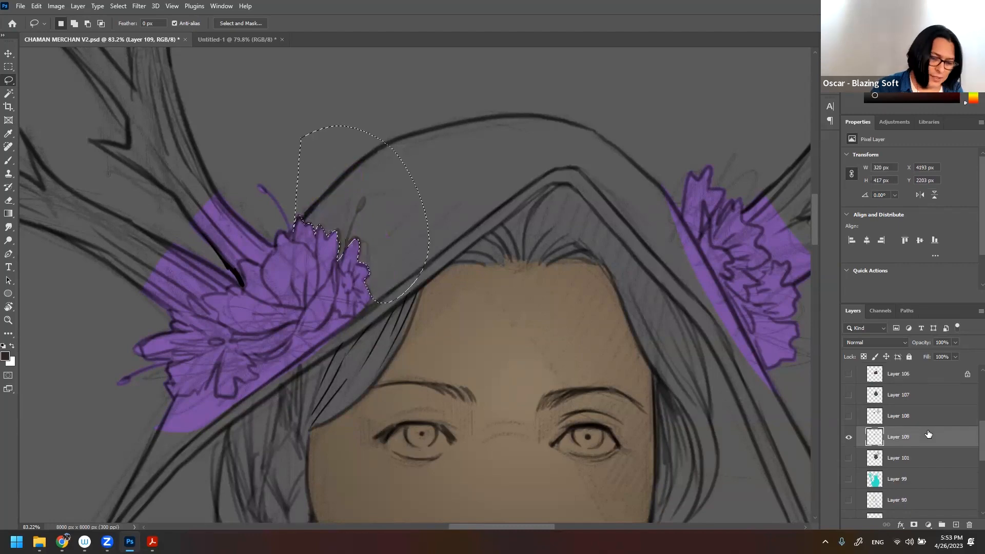
pyautogui.click(385, 176)
# - Trim the remaining surplus purple over the antler base and below the left flower cluster by lassoing and deleting it
pyautogui.moveTo(280, 232)
pyautogui.mouseDown()
pyautogui.moveTo(240, 268)
pyautogui.moveTo(243, 284)
pyautogui.moveTo(217, 268)
pyautogui.moveTo(175, 209)
pyautogui.moveTo(218, 158)
pyautogui.moveTo(257, 201)
pyautogui.mouseUp()
pyautogui.press('Delete')
pyautogui.moveTo(238, 286)
pyautogui.mouseDown()
pyautogui.moveTo(206, 303)
pyautogui.moveTo(215, 313)
pyautogui.moveTo(189, 295)
pyautogui.moveTo(195, 312)
pyautogui.moveTo(176, 307)
pyautogui.moveTo(174, 318)
pyautogui.moveTo(141, 329)
pyautogui.moveTo(102, 383)
pyautogui.moveTo(128, 408)
pyautogui.moveTo(151, 407)
pyautogui.moveTo(199, 394)
pyautogui.moveTo(216, 376)
pyautogui.mouseUp()
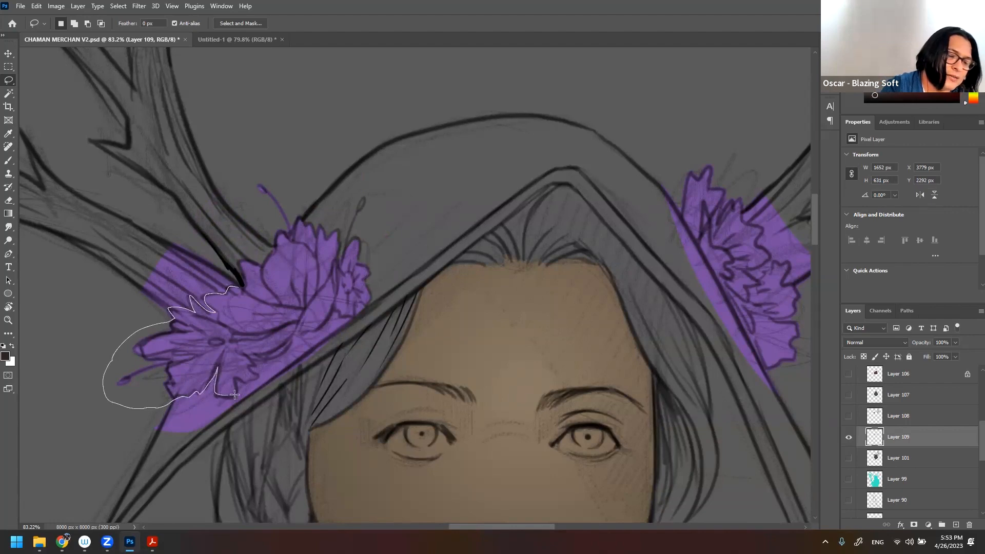
pyautogui.moveTo(258, 364); pyautogui.dragTo(282, 350)
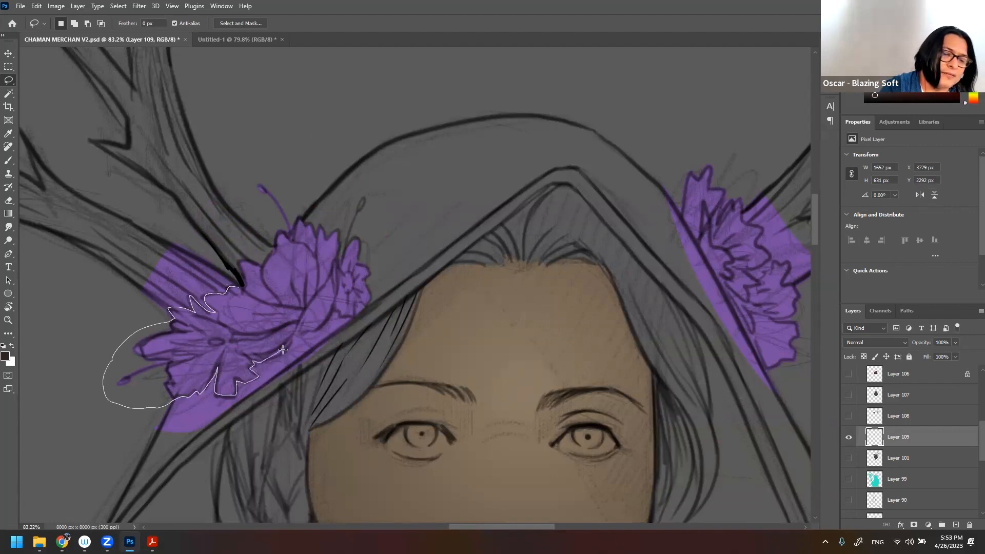
pyautogui.moveTo(326, 319)
pyautogui.mouseDown()
pyautogui.moveTo(335, 314)
pyautogui.moveTo(318, 420)
pyautogui.moveTo(102, 460)
pyautogui.moveTo(180, 164)
pyautogui.moveTo(214, 144)
pyautogui.mouseUp()
pyautogui.press('Delete')
pyautogui.hotkey('ctrl', 'd')
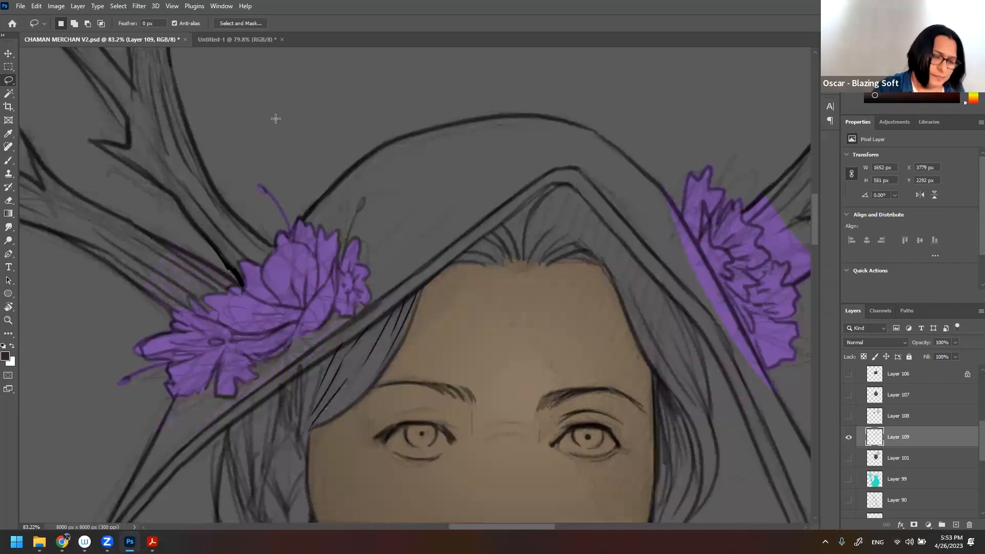
# - Lock the transparent pixels of Layer 109 and check the extent of the left flower cluster's colour
pyautogui.press('z')
pyautogui.moveTo(368, 306); pyautogui.dragTo(388, 295)
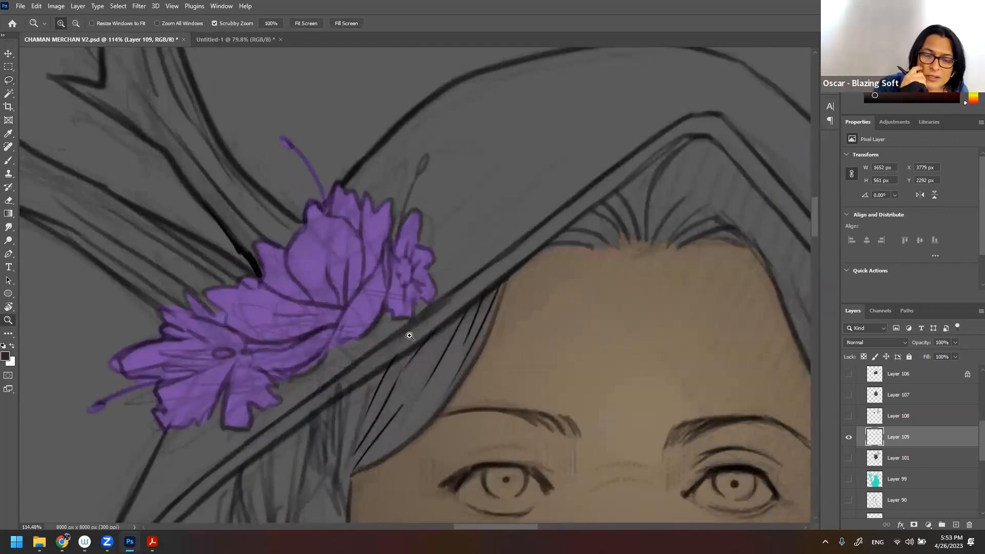
pyautogui.click(864, 357)
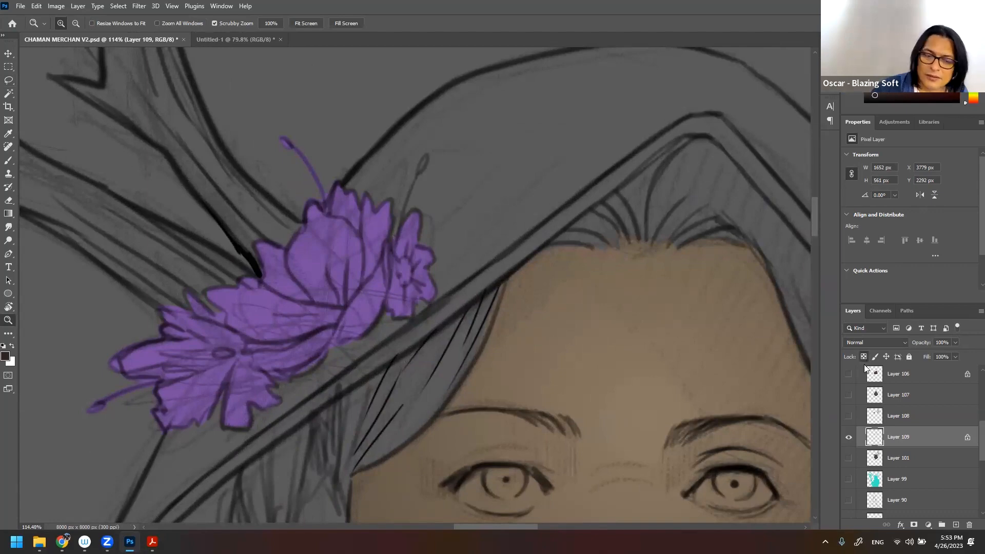
pyautogui.press('w')
pyautogui.click(316, 297)
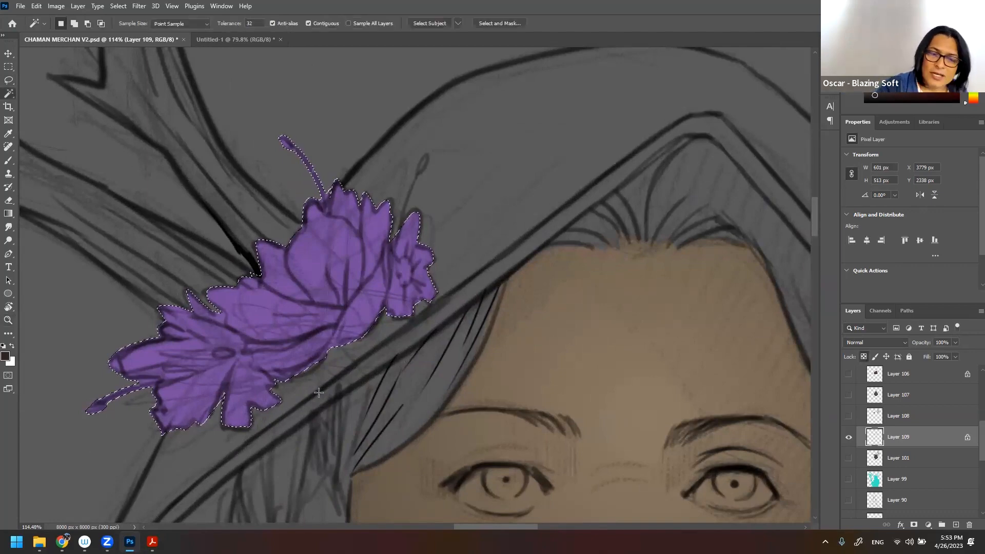
pyautogui.hotkey('ctrl', 'd')
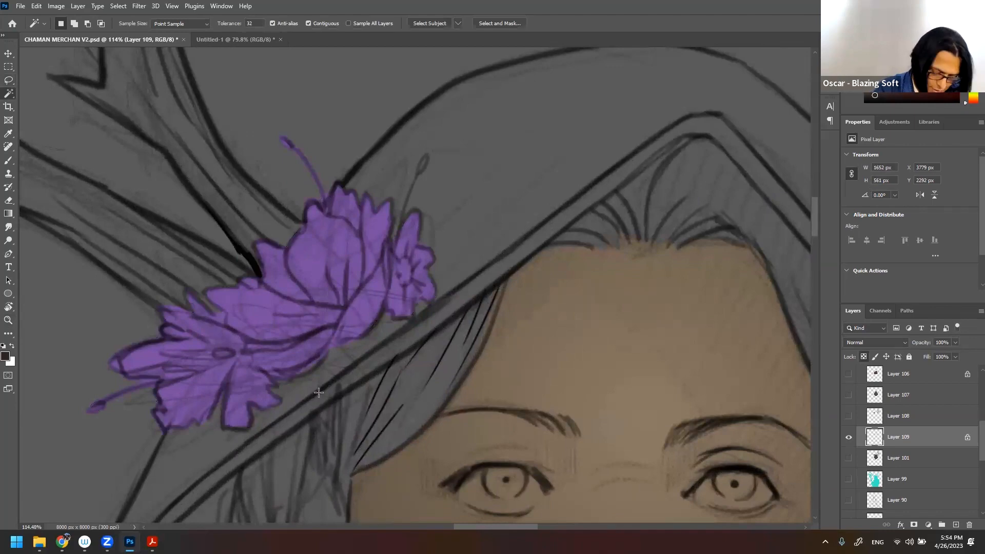
pyautogui.press('l')
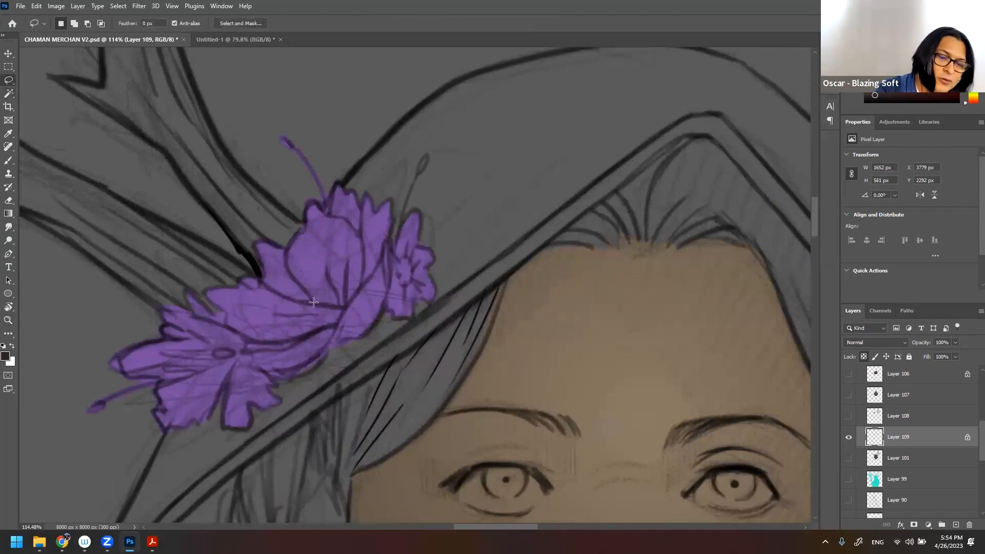
pyautogui.click(849, 438)
pyautogui.click(848, 437)
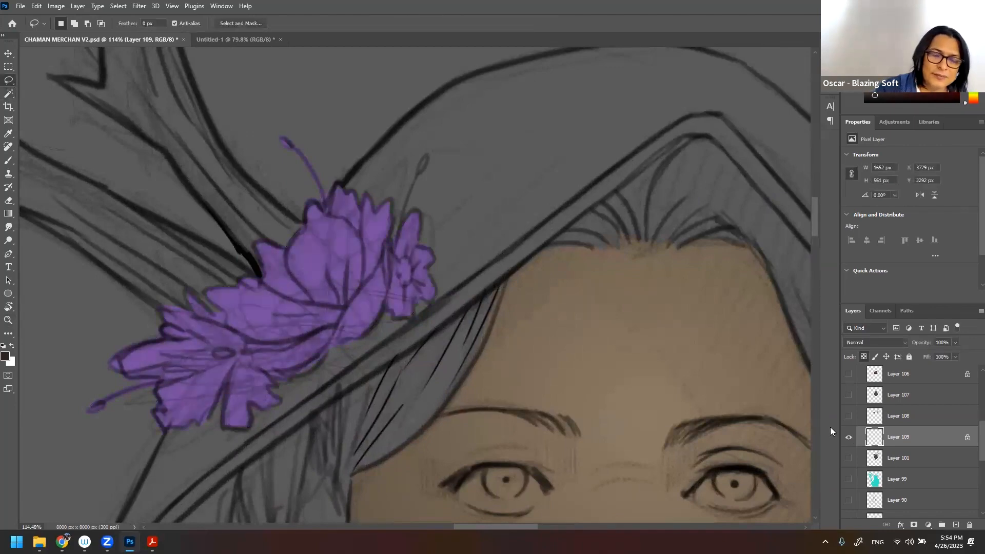
# - Copy the left flower's central petal to its own layer, shift its hue to pink and softly erase its lower part
pyautogui.moveTo(311, 301)
pyautogui.mouseDown()
pyautogui.moveTo(289, 274)
pyautogui.moveTo(287, 249)
pyautogui.moveTo(309, 204)
pyautogui.moveTo(345, 218)
pyautogui.moveTo(362, 255)
pyautogui.moveTo(342, 310)
pyautogui.moveTo(311, 301)
pyautogui.mouseUp()
pyautogui.hotkey('ctrl', 'j')
pyautogui.hotkey('ctrl', 'u')
pyautogui.moveTo(473, 381); pyautogui.dragTo(486, 382)
pyautogui.click(589, 330)
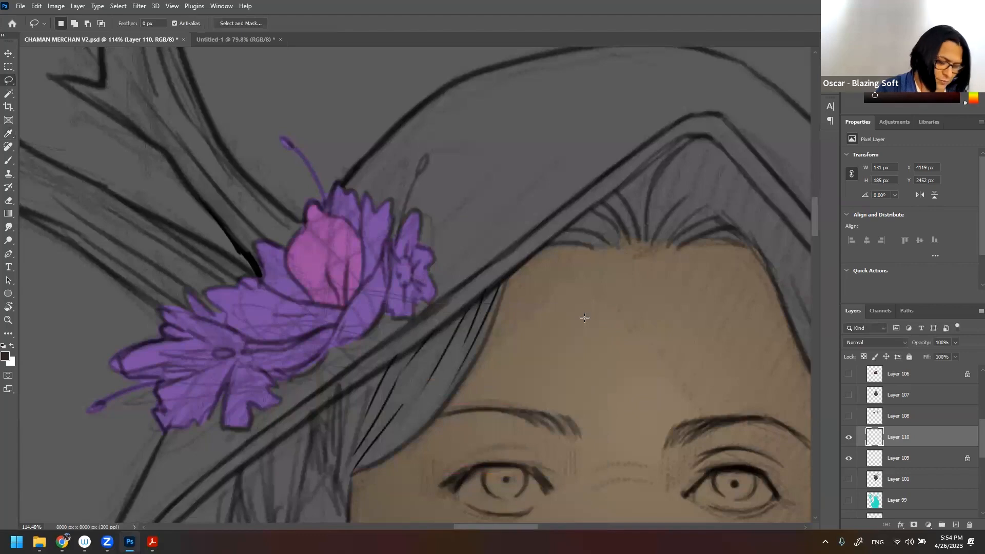
pyautogui.press('e')
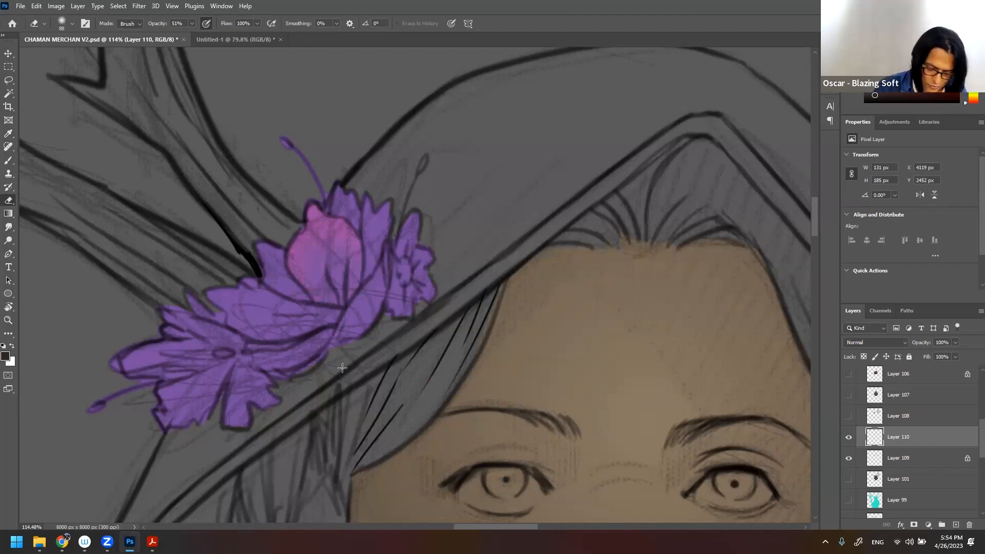
# - Lasso the broad petal to the lower left of the pink one and fill it with a gradient in the sampled pink
pyautogui.press('l')
pyautogui.moveTo(270, 288)
pyautogui.mouseDown()
pyautogui.moveTo(226, 287)
pyautogui.moveTo(209, 301)
pyautogui.moveTo(247, 340)
pyautogui.moveTo(276, 336)
pyautogui.moveTo(286, 294)
pyautogui.mouseUp()
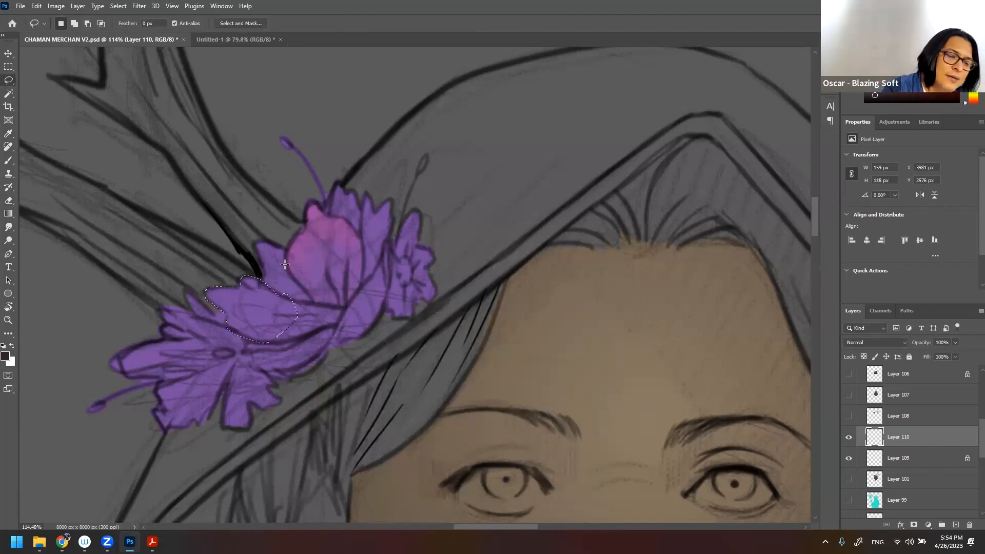
pyautogui.press('i')
pyautogui.click(320, 216)
pyautogui.click(15, 214)
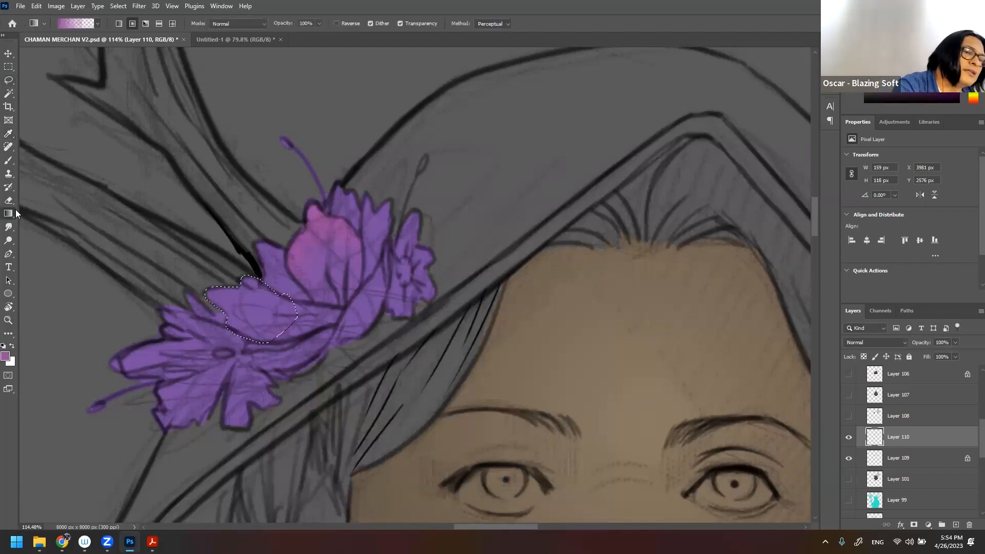
pyautogui.moveTo(213, 286); pyautogui.dragTo(270, 351)
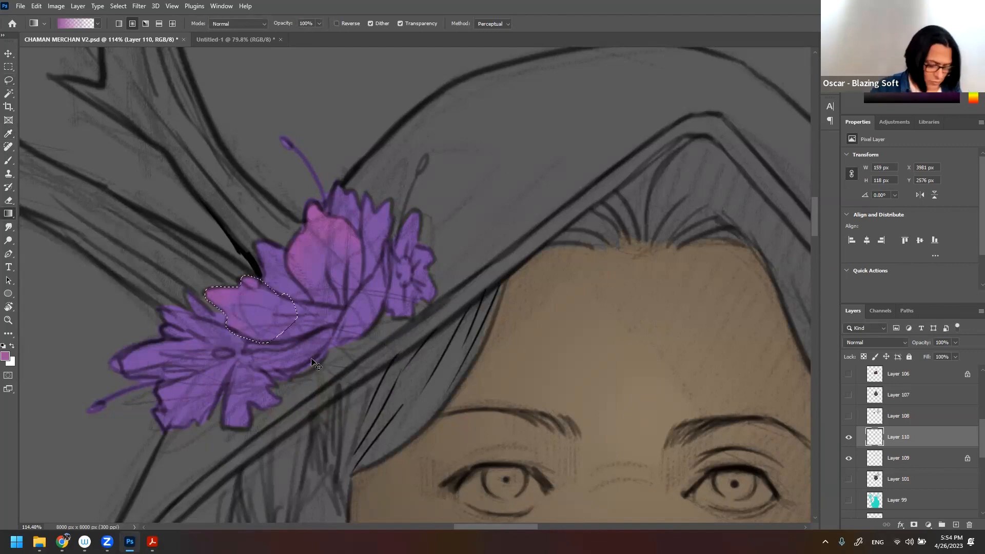
pyautogui.hotkey('ctrl', 'd')
# - Try to add a pink gradient to the small pointed petal immediately left of the central petal on Layer 110
pyautogui.press('z')
pyautogui.moveTo(382, 308); pyautogui.dragTo(292, 329)
pyautogui.moveTo(413, 300); pyautogui.dragTo(436, 229)
pyautogui.moveTo(427, 269); pyautogui.dragTo(452, 251)
pyautogui.moveTo(355, 327); pyautogui.dragTo(354, 257)
pyautogui.press('l')
pyautogui.moveTo(308, 293)
pyautogui.mouseDown()
pyautogui.moveTo(267, 271)
pyautogui.moveTo(256, 227)
pyautogui.moveTo(287, 229)
pyautogui.moveTo(316, 292)
pyautogui.mouseUp()
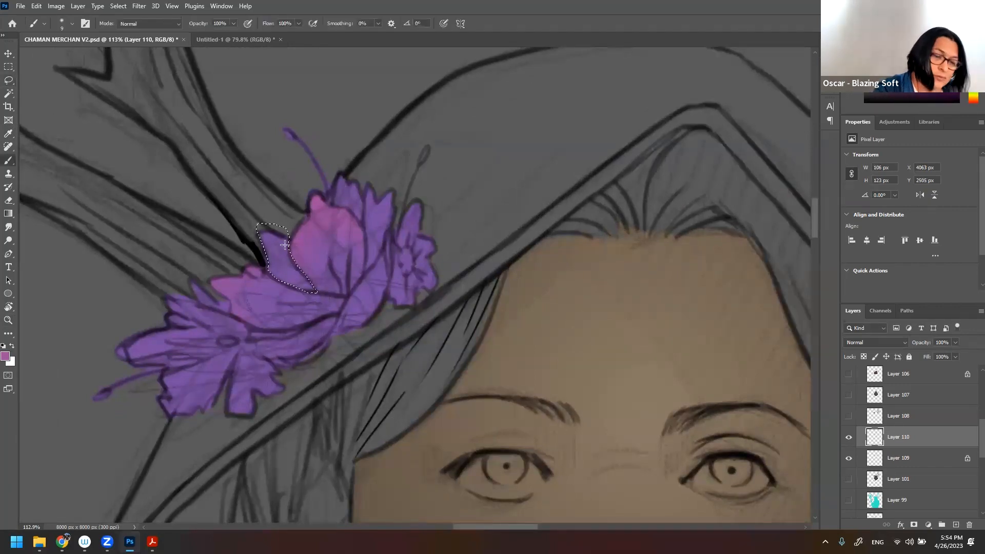
pyautogui.press('g')
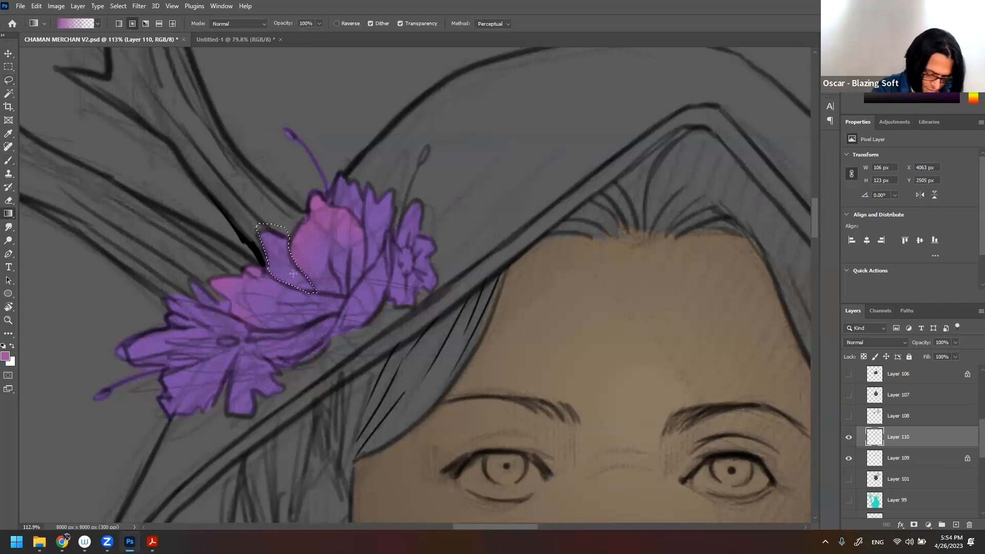
pyautogui.press('l')
pyautogui.moveTo(293, 238)
pyautogui.mouseDown()
pyautogui.moveTo(260, 230)
pyautogui.moveTo(298, 219)
pyautogui.moveTo(299, 230)
pyautogui.mouseUp()
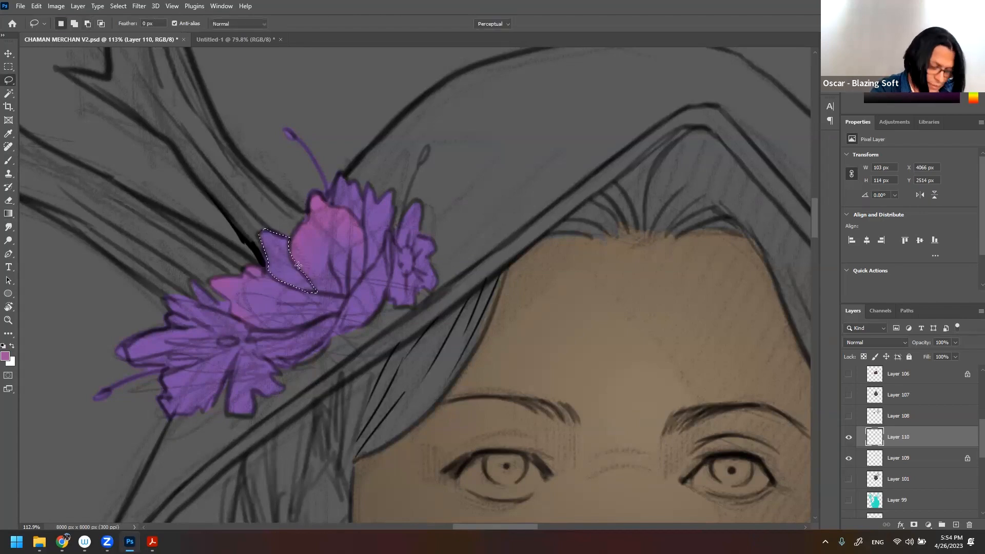
pyautogui.press('g')
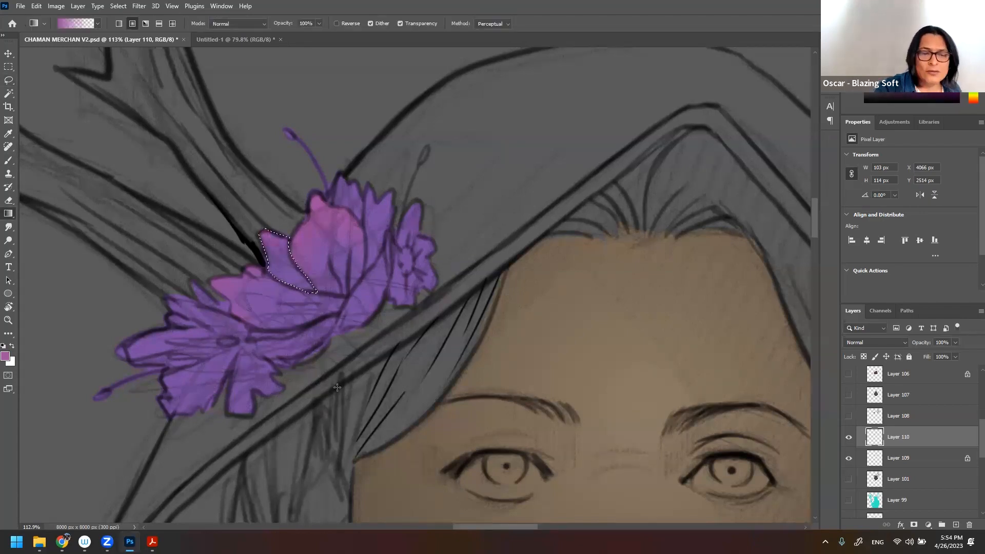
pyautogui.hotkey('ctrl', 'd')
# - Lasso the surplus purple along the hood edge of the right flower cluster and delete it from Layer 109
pyautogui.press('z')
pyautogui.moveTo(445, 308); pyautogui.dragTo(354, 318)
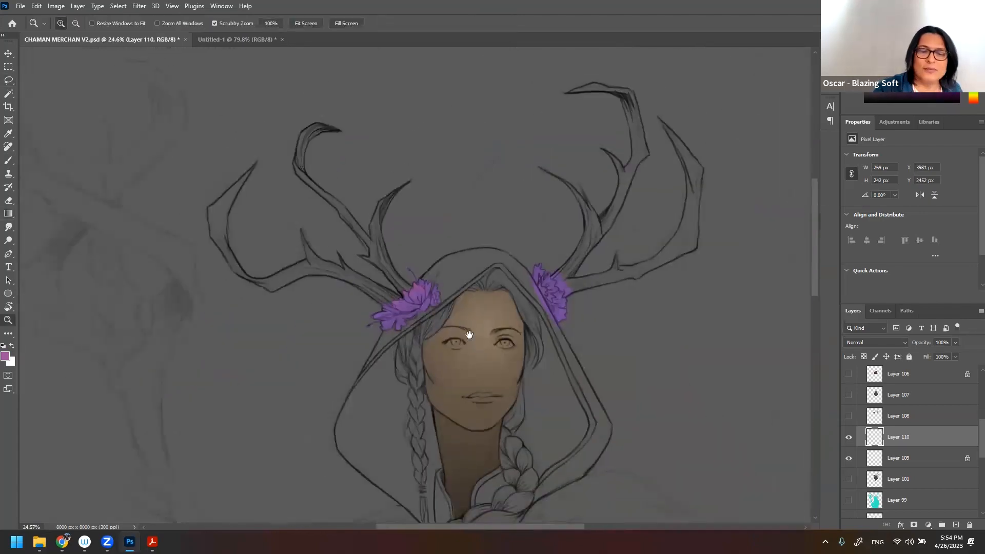
pyautogui.moveTo(471, 337); pyautogui.dragTo(372, 282)
pyautogui.moveTo(321, 257); pyautogui.dragTo(368, 241)
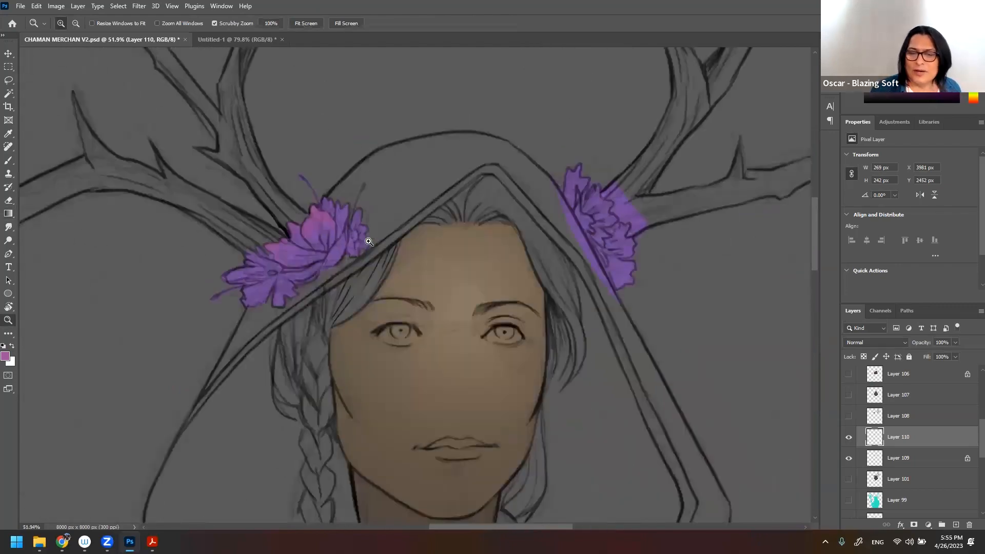
pyautogui.hscroll(4, 454, 343)
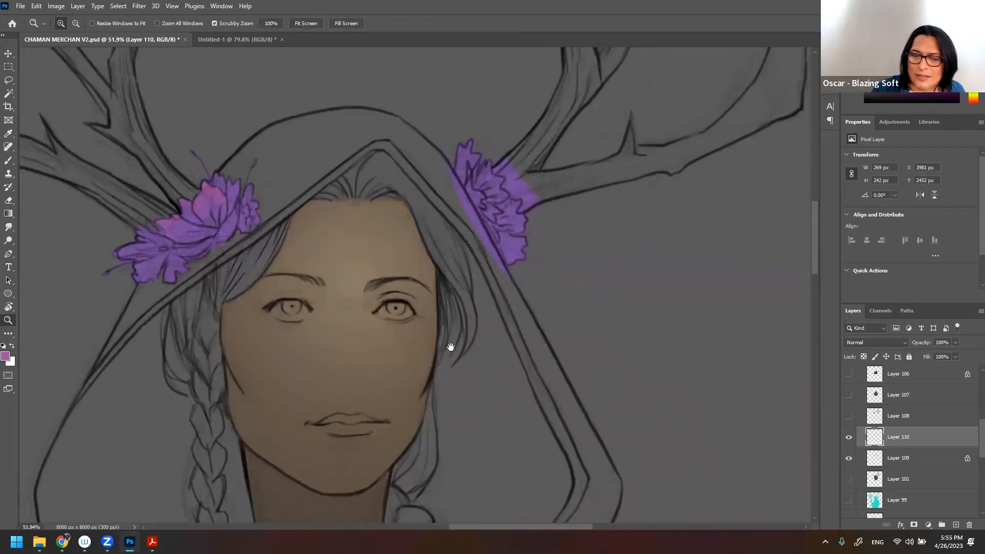
pyautogui.moveTo(480, 247)
pyautogui.mouseDown()
pyautogui.moveTo(491, 266)
pyautogui.moveTo(496, 246)
pyautogui.mouseUp()
pyautogui.press('l')
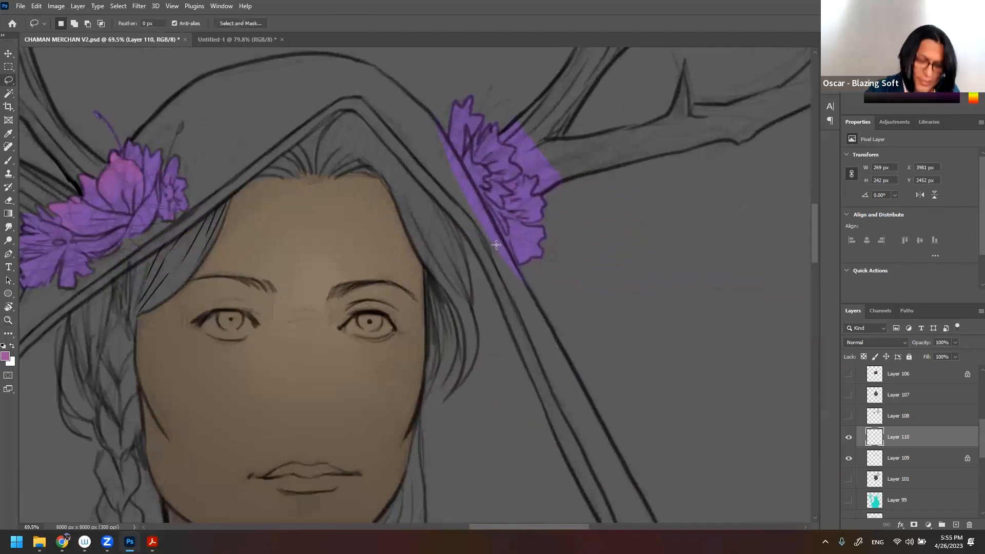
pyautogui.moveTo(425, 112)
pyautogui.mouseDown()
pyautogui.moveTo(517, 265)
pyautogui.moveTo(470, 171)
pyautogui.mouseUp()
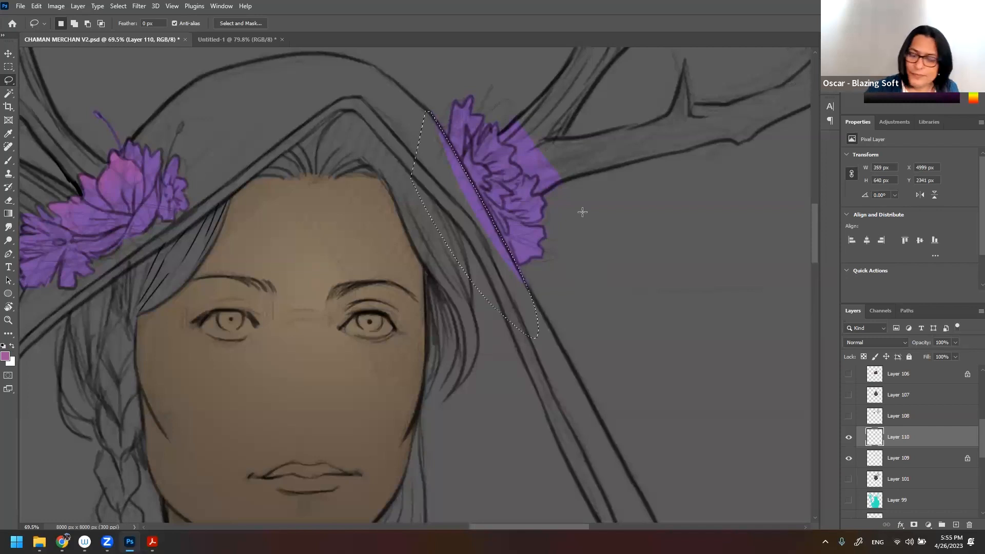
pyautogui.click(901, 467)
pyautogui.press('Delete')
pyautogui.hotkey('ctrl', 'd')
# - Lasso and delete the surplus purple on the antler side of the right flower cluster
pyautogui.moveTo(498, 121)
pyautogui.mouseDown()
pyautogui.moveTo(522, 174)
pyautogui.moveTo(537, 178)
pyautogui.moveTo(535, 189)
pyautogui.moveTo(530, 77)
pyautogui.mouseUp()
pyautogui.press('Delete')
pyautogui.hotkey('ctrl', 'd')
# - Review the flowers on the whole head and delete Layer 110 with the pink petal colours
pyautogui.press('z')
pyautogui.moveTo(589, 207)
pyautogui.mouseDown()
pyautogui.moveTo(560, 253)
pyautogui.moveTo(437, 287)
pyautogui.moveTo(477, 279)
pyautogui.mouseUp()
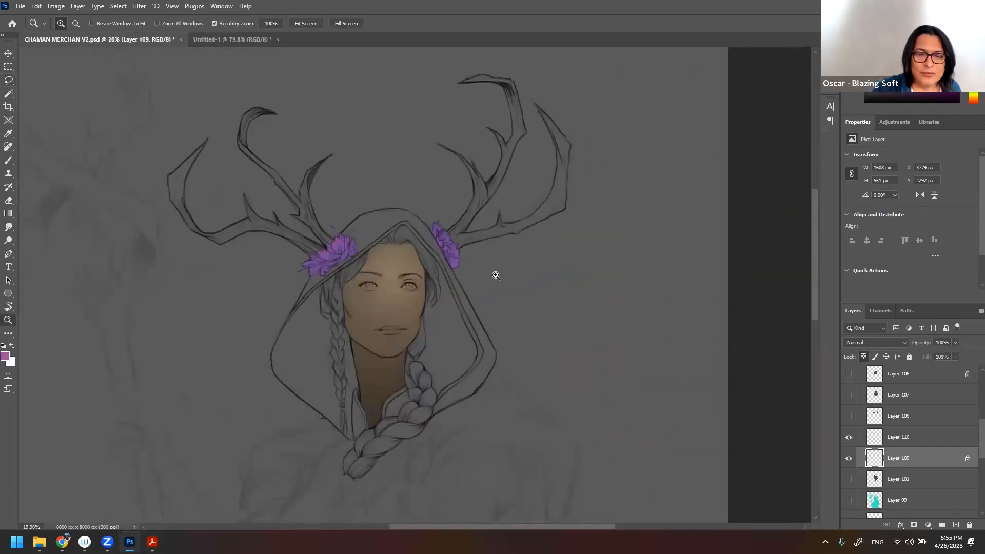
pyautogui.moveTo(471, 277); pyautogui.dragTo(429, 289)
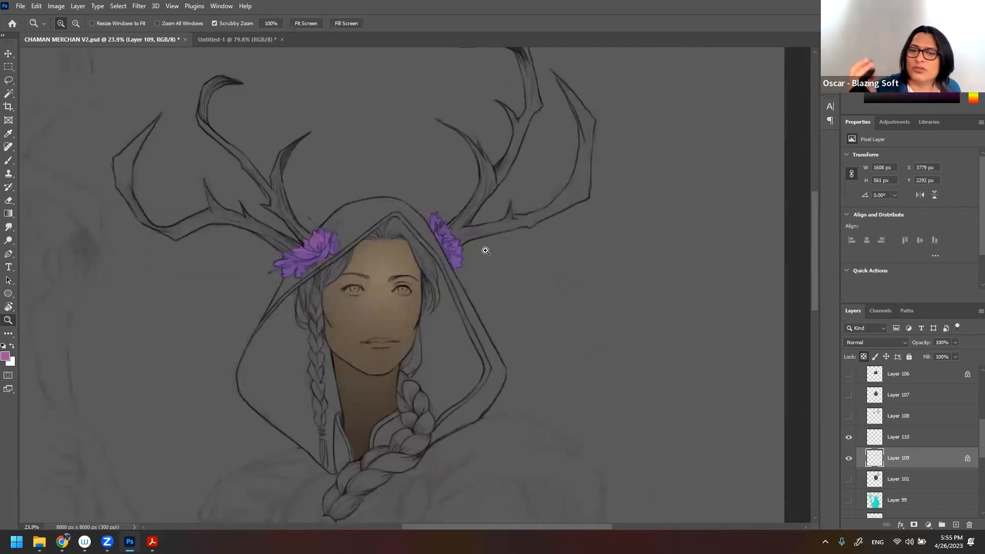
pyautogui.moveTo(488, 269); pyautogui.dragTo(443, 234)
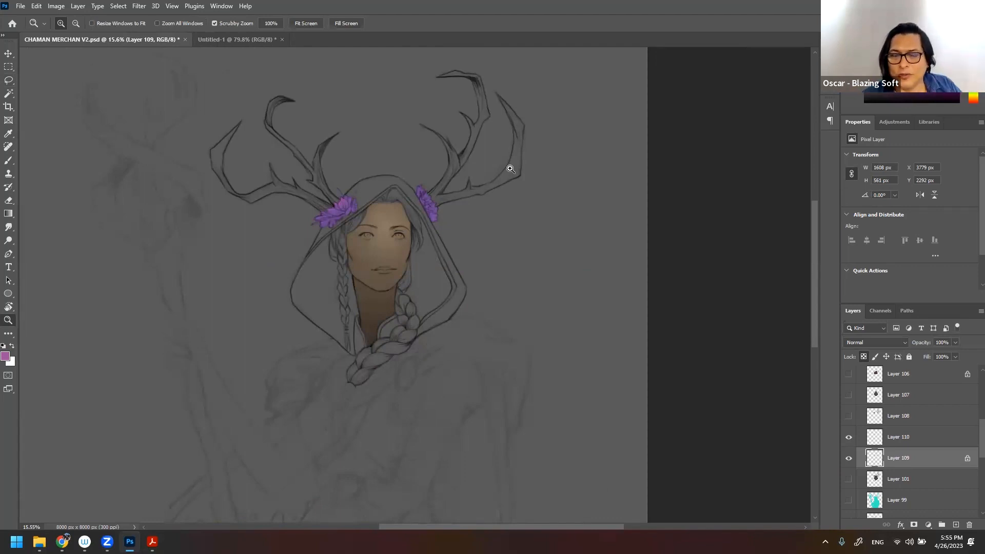
pyautogui.click(849, 438)
pyautogui.click(900, 441)
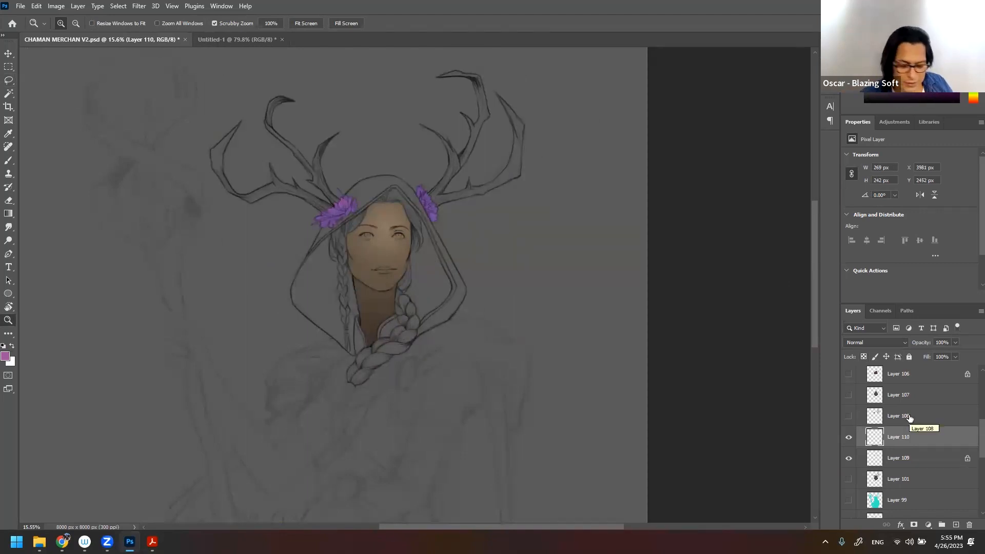
pyautogui.press('Delete')
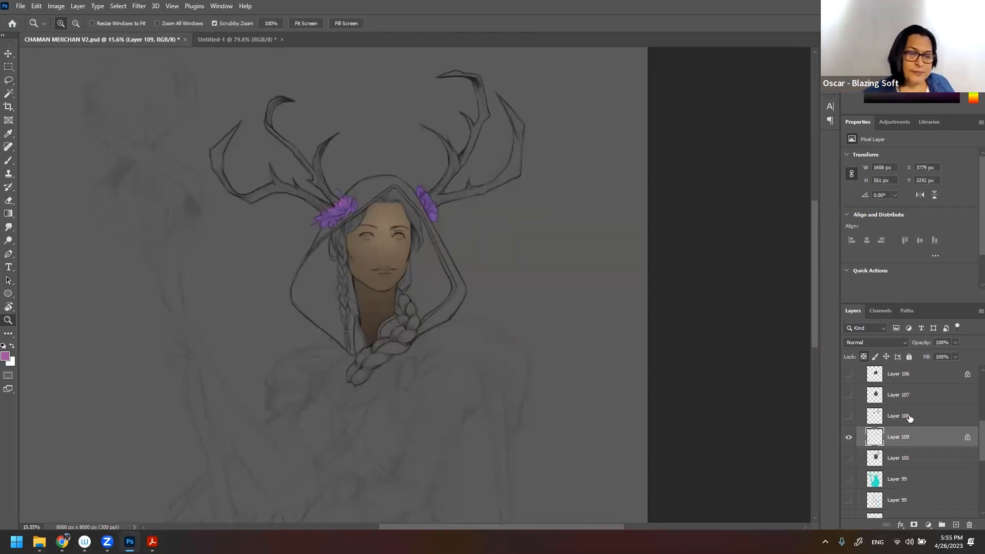
# - Show the colour layers 108, 107, 106 and 105 again and review the fully coloured head
pyautogui.click(849, 416)
pyautogui.click(849, 396)
pyautogui.click(850, 374)
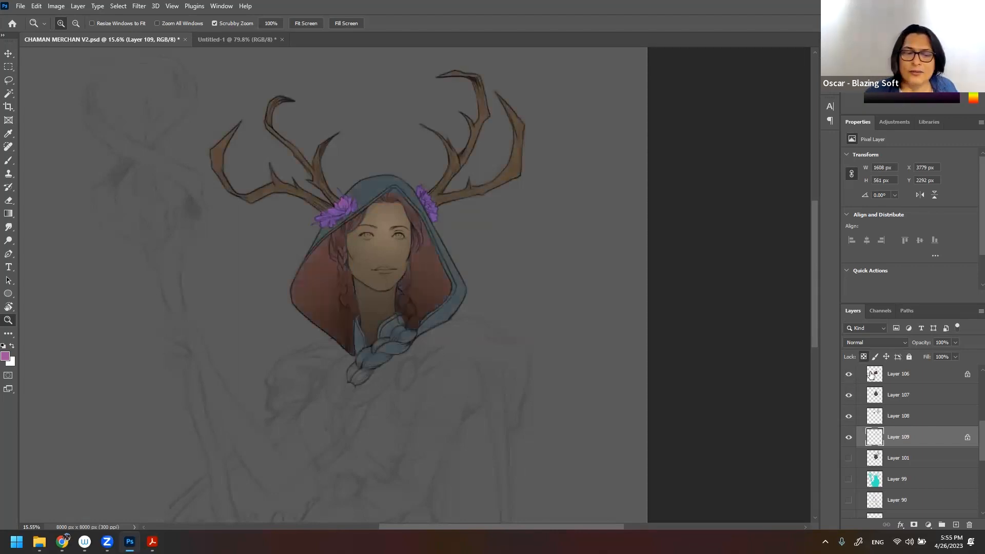
pyautogui.scroll(3, 913, 441)
pyautogui.click(849, 420)
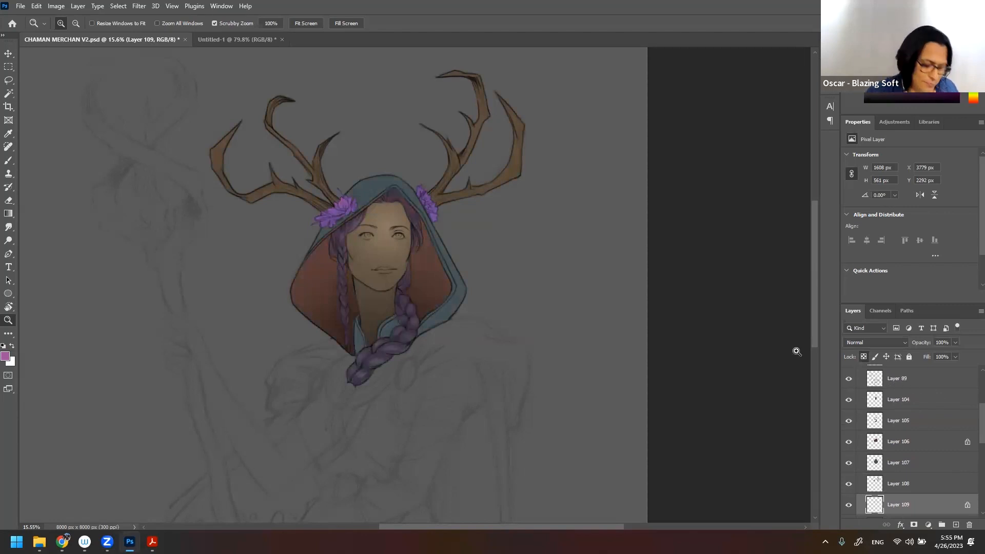
pyautogui.moveTo(452, 250); pyautogui.dragTo(418, 260)
pyautogui.moveTo(433, 240); pyautogui.dragTo(406, 260)
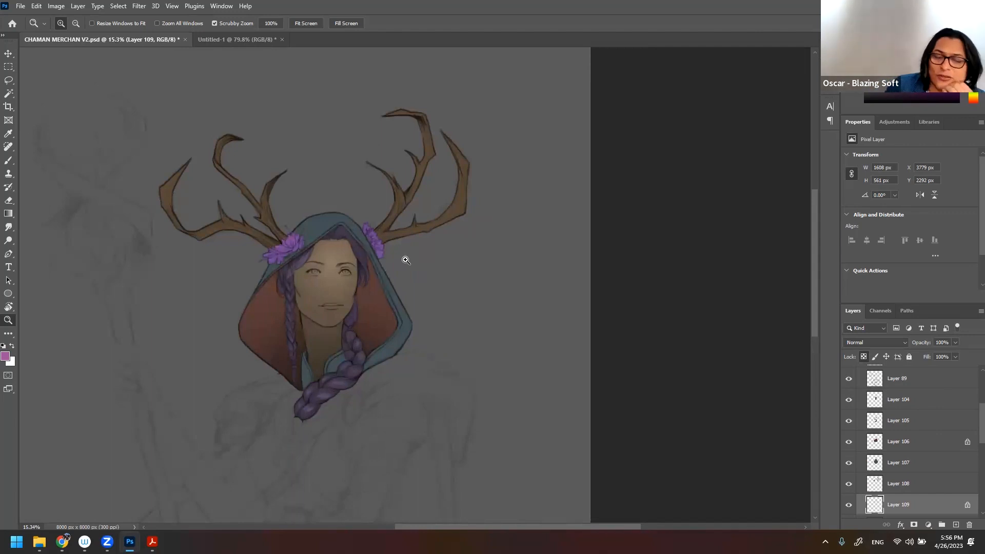
# - Create a layer above Layer 89 and paint pink arrows with a larger brush around the head, pointing towards the hood and antlers
pyautogui.press('b')
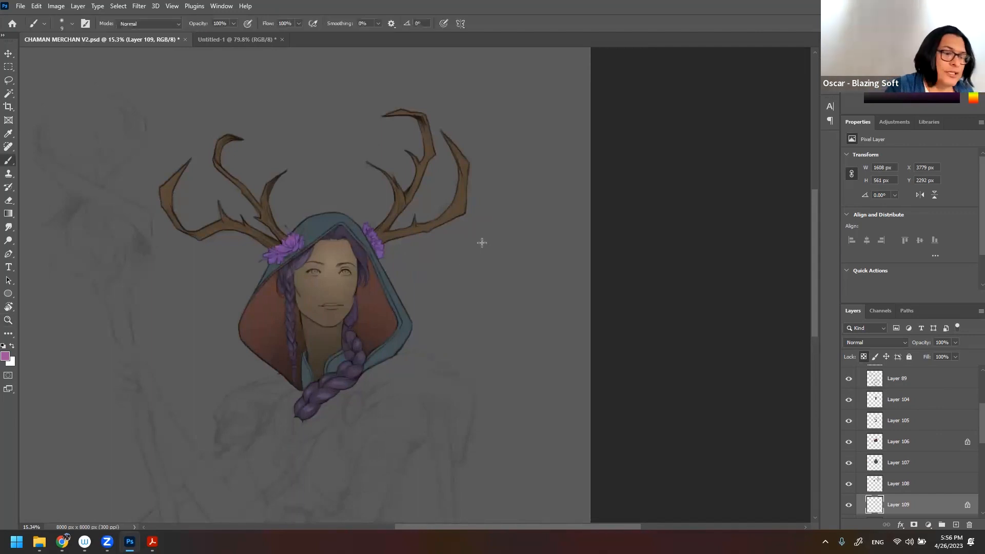
pyautogui.click(919, 386)
pyautogui.click(956, 525)
pyautogui.moveTo(474, 249); pyautogui.dragTo(437, 281)
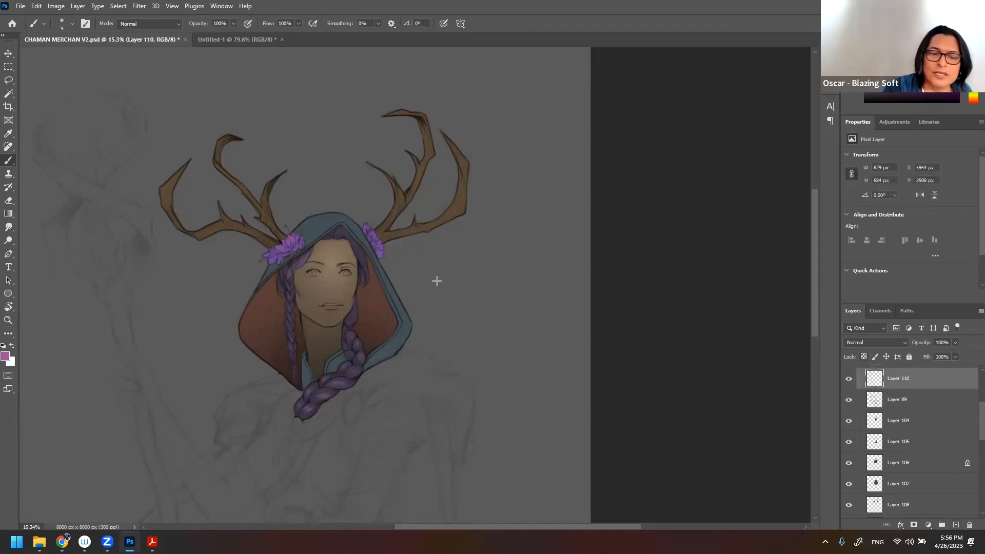
pyautogui.rightClick(450, 261)
pyautogui.click(525, 287)
pyautogui.moveTo(514, 224); pyautogui.dragTo(432, 298)
pyautogui.moveTo(447, 259)
pyautogui.mouseDown()
pyautogui.moveTo(453, 297)
pyautogui.moveTo(466, 296)
pyautogui.mouseUp()
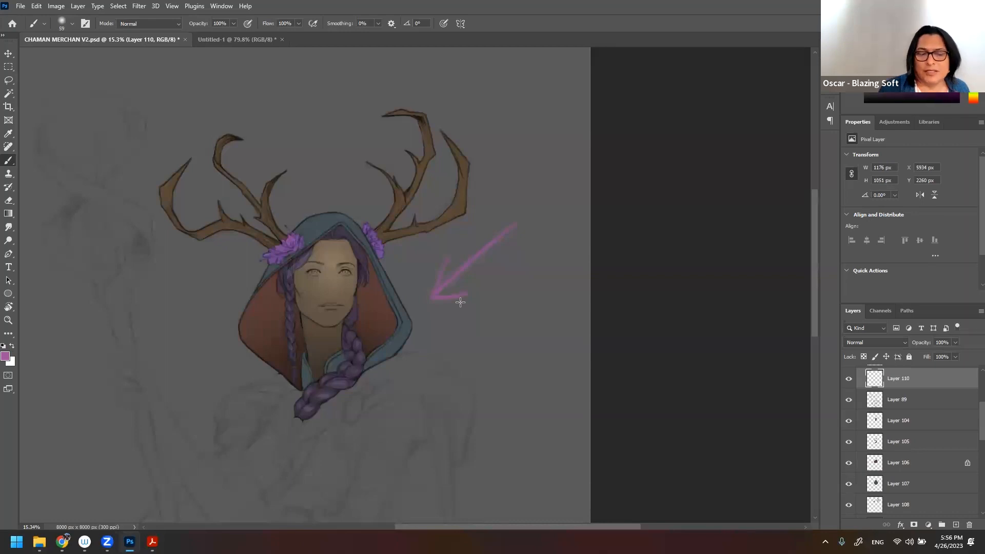
pyautogui.moveTo(320, 113)
pyautogui.mouseDown()
pyautogui.moveTo(326, 183)
pyautogui.moveTo(344, 141)
pyautogui.mouseUp()
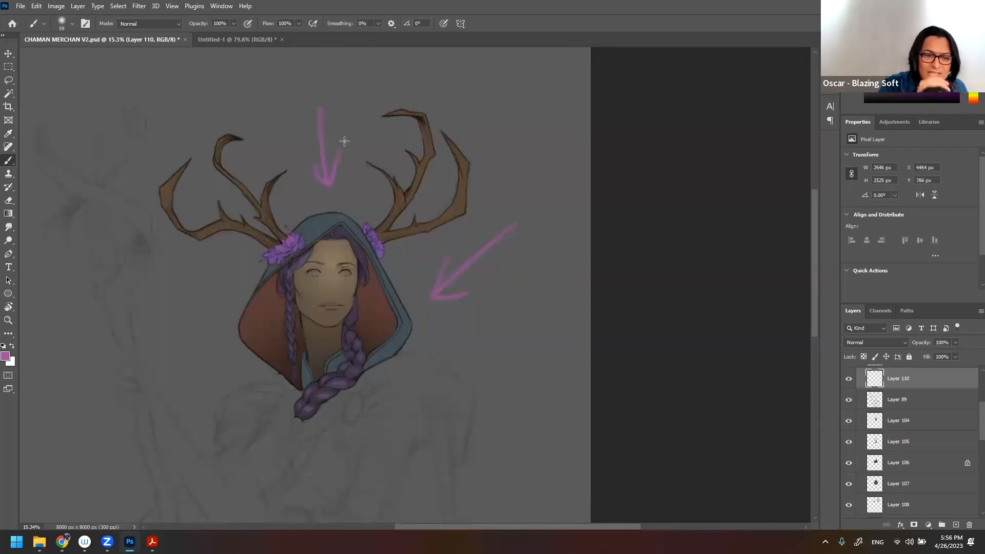
pyautogui.moveTo(186, 322)
pyautogui.mouseDown()
pyautogui.moveTo(220, 245)
pyautogui.moveTo(222, 252)
pyautogui.mouseUp()
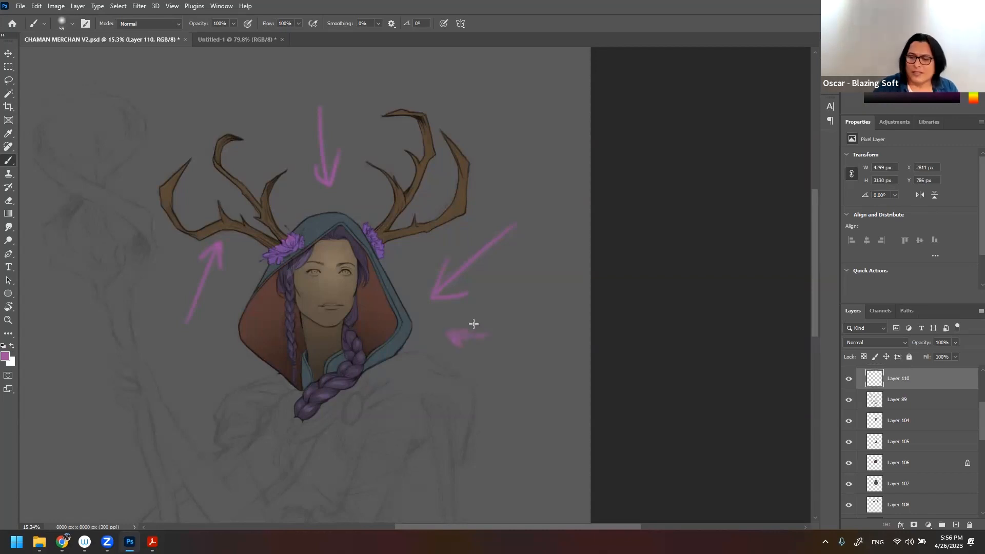
# - Toggle Layer 107 off and on to check the blue hood colour, and view the whole canvas
pyautogui.click(849, 484)
pyautogui.click(850, 484)
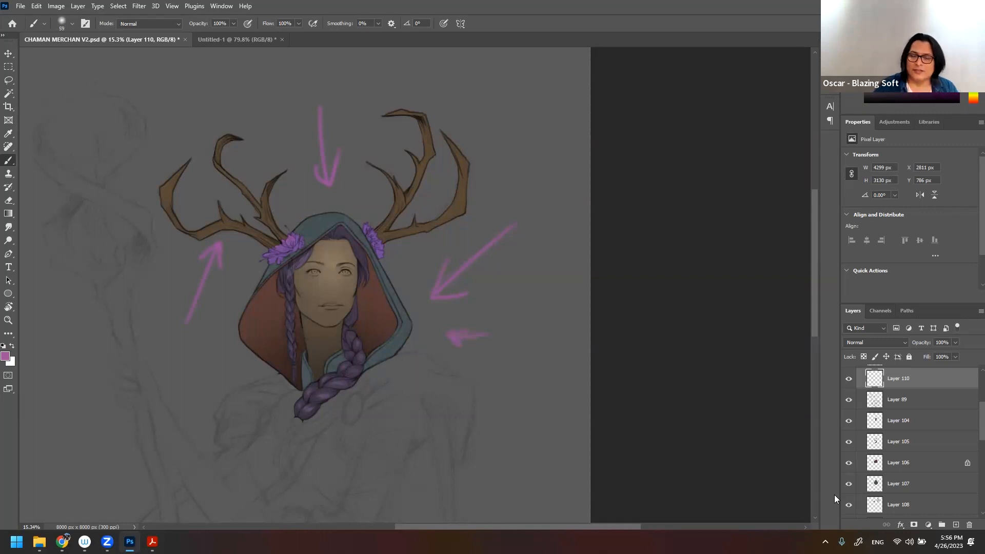
pyautogui.press('z')
pyautogui.moveTo(437, 352); pyautogui.dragTo(380, 356)
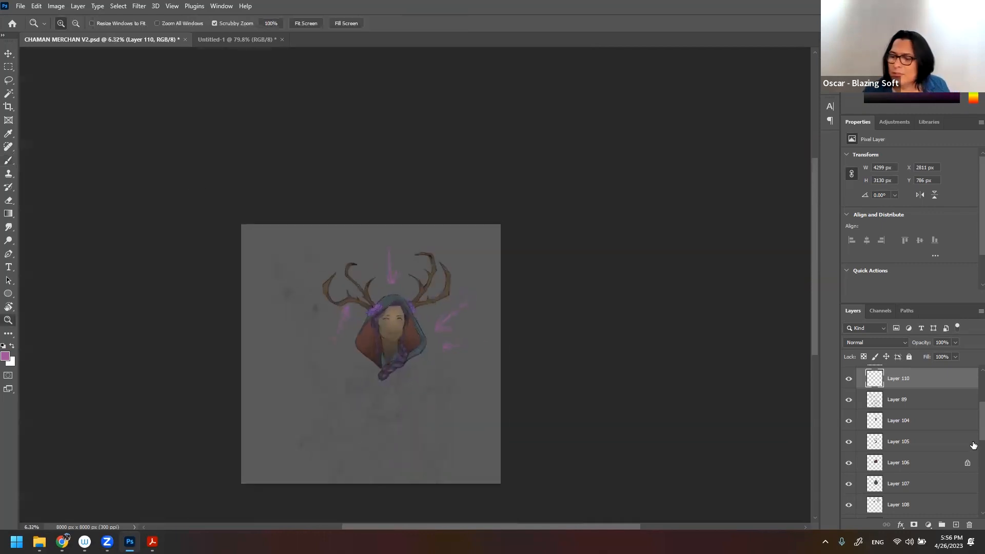
# - Group the head's line art, arrows and colour layers from Layer 100 down to Layer 109
pyautogui.scroll(-2, 970, 446)
pyautogui.scroll(-1, 969, 449)
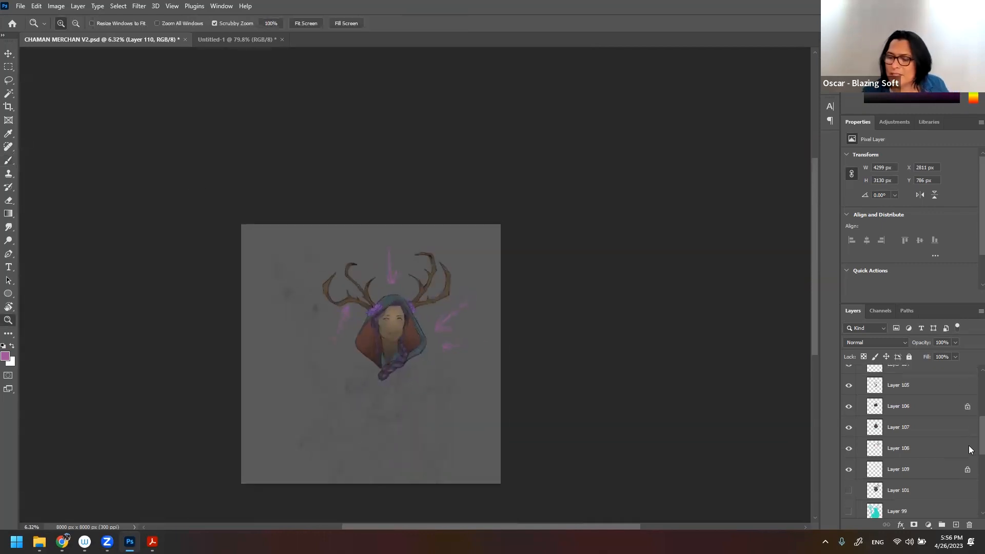
pyautogui.click(915, 474)
pyautogui.scroll(4, 969, 447)
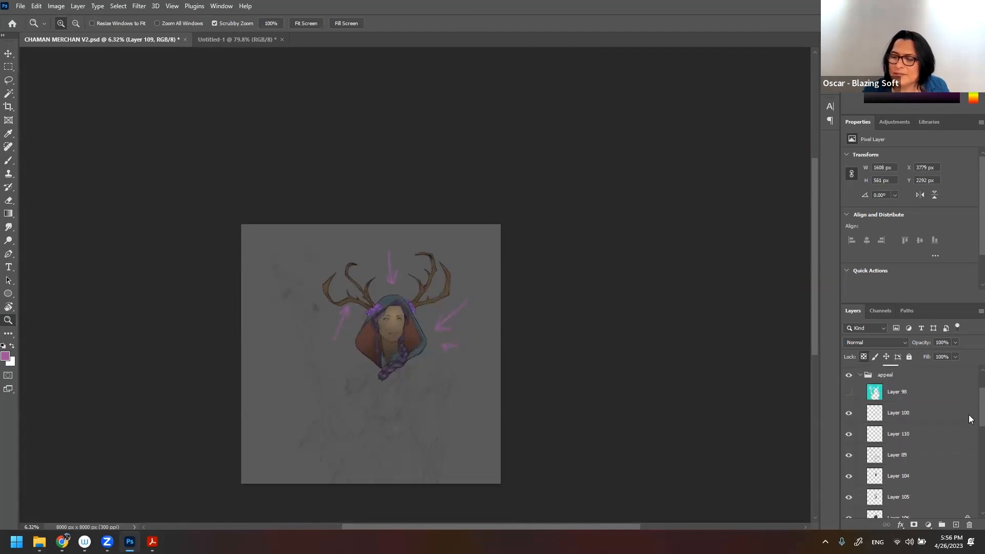
pyautogui.click(849, 401)
pyautogui.click(849, 401)
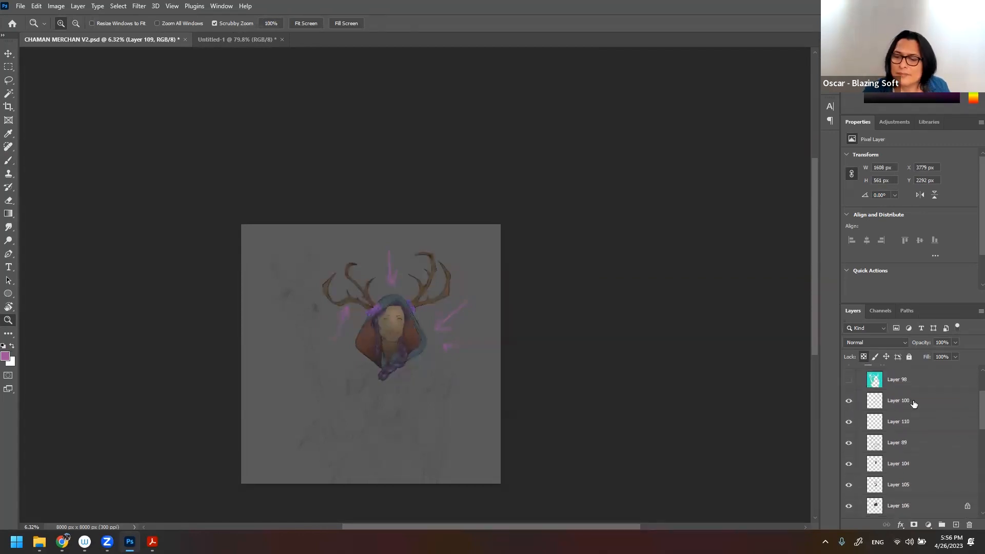
pyautogui.keyDown('shift'); pyautogui.click(928, 392); pyautogui.keyUp('shift')
pyautogui.hotkey('ctrl', 'g')
# - Duplicate the head group and move the copy down and to the left of the original head
pyautogui.hotkey('ctrl', 'j')
pyautogui.hotkey('ctrl', 't')
pyautogui.moveTo(433, 374); pyautogui.dragTo(360, 392)
pyautogui.press('Return')
pyautogui.press('z')
pyautogui.moveTo(323, 383); pyautogui.dragTo(379, 367)
# - Lighten the skin on Layer 104 in the copied group using Hue/Saturation with Lightness +22
pyautogui.click(869, 397)
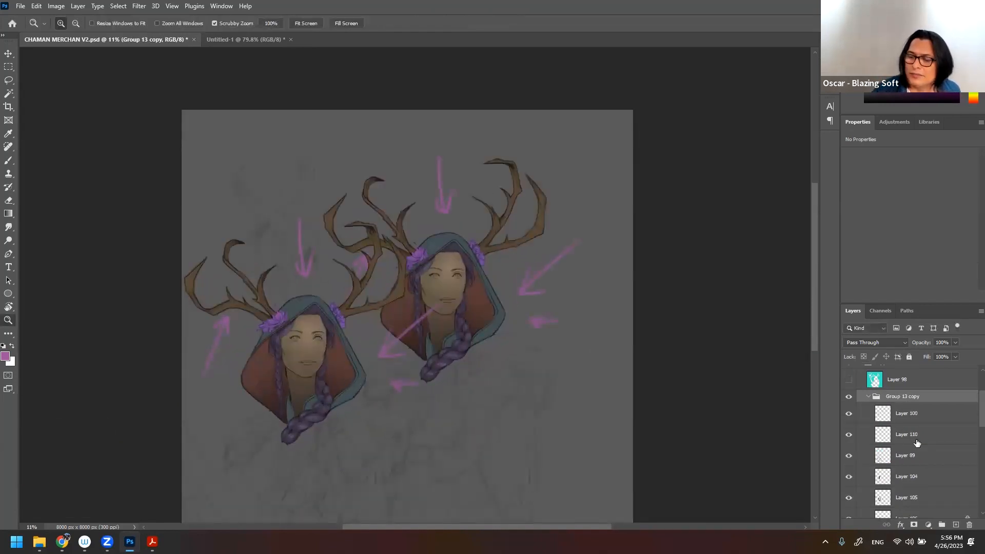
pyautogui.click(912, 482)
pyautogui.click(849, 477)
pyautogui.click(849, 477)
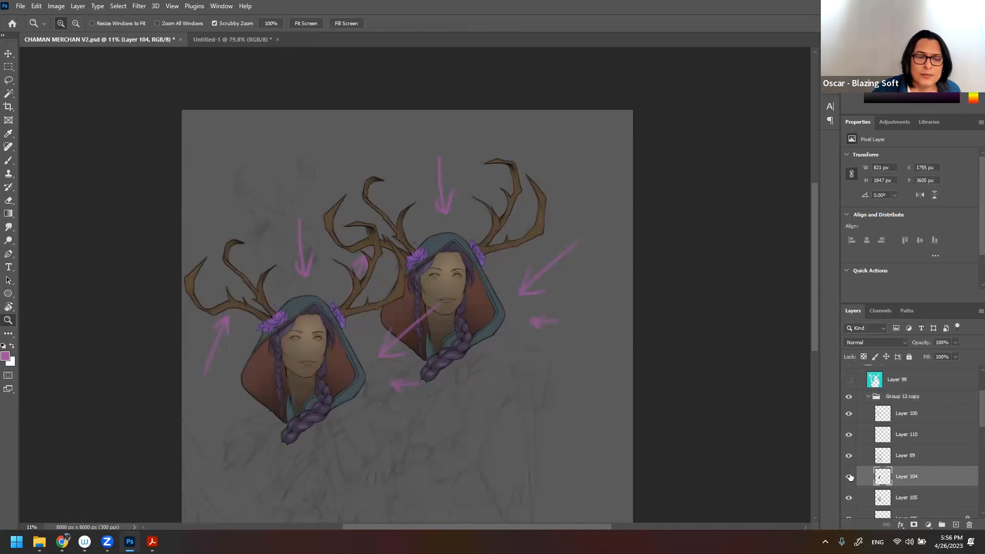
pyautogui.hotkey('ctrl', 'u')
pyautogui.moveTo(473, 436); pyautogui.dragTo(487, 442)
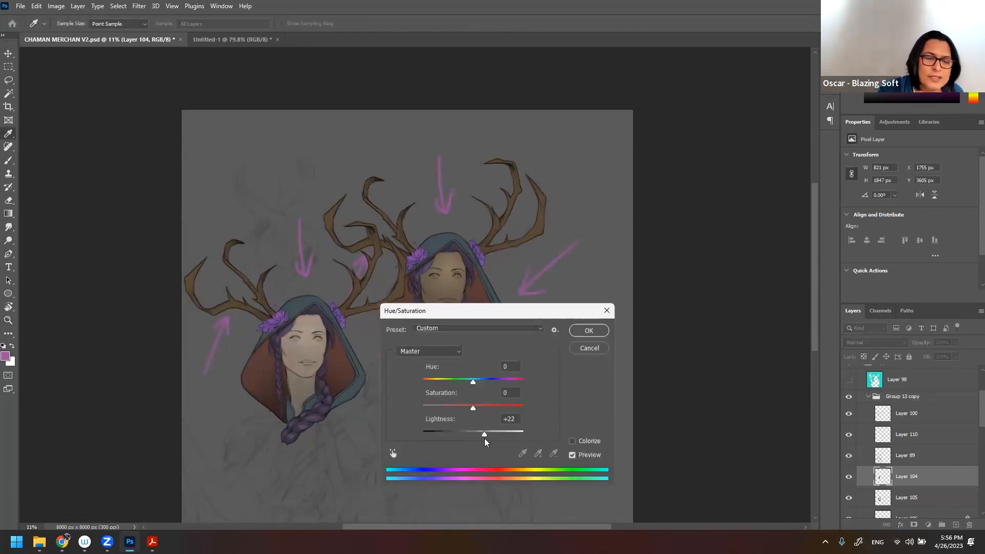
pyautogui.click(587, 331)
# - Shift the hue of the copied head's hair on Layer 105 to a golden brown with Hue/Saturation
pyautogui.click(906, 500)
pyautogui.click(849, 498)
pyautogui.click(849, 498)
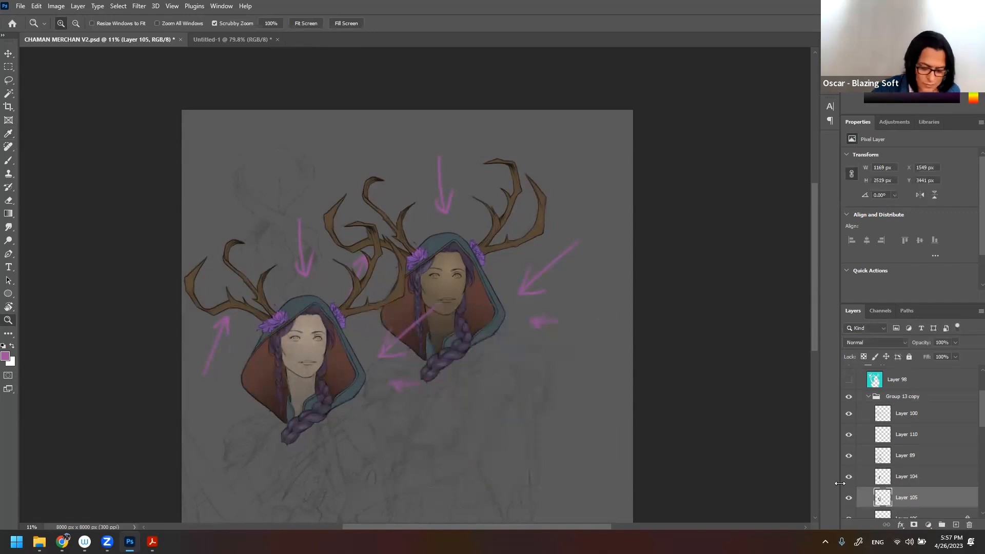
pyautogui.hotkey('ctrl', 'u')
pyautogui.moveTo(480, 383); pyautogui.dragTo(514, 379)
pyautogui.click(589, 330)
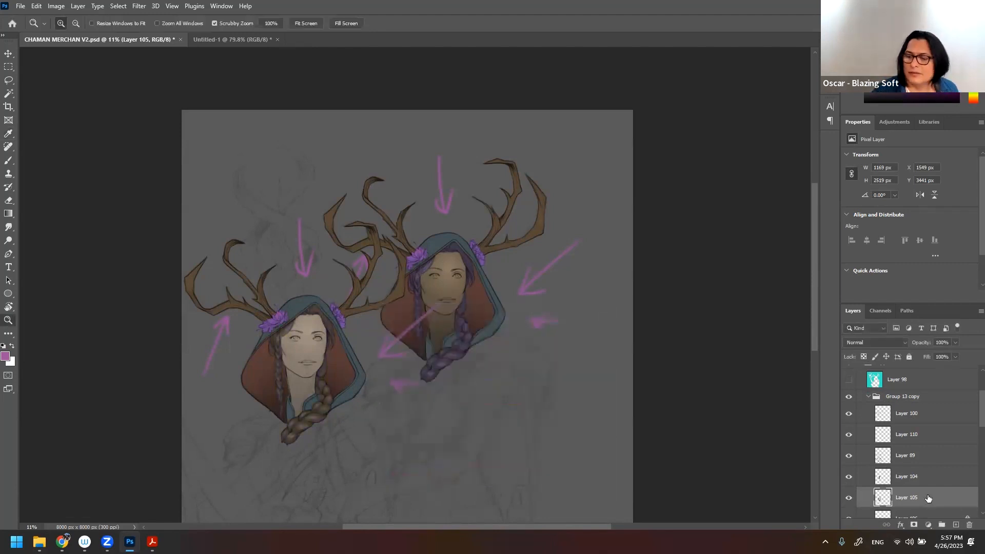
# - Shift the hue of the copied head's hood lining on Layer 106 to purple with Hue/Saturation
pyautogui.scroll(-5, 970, 412)
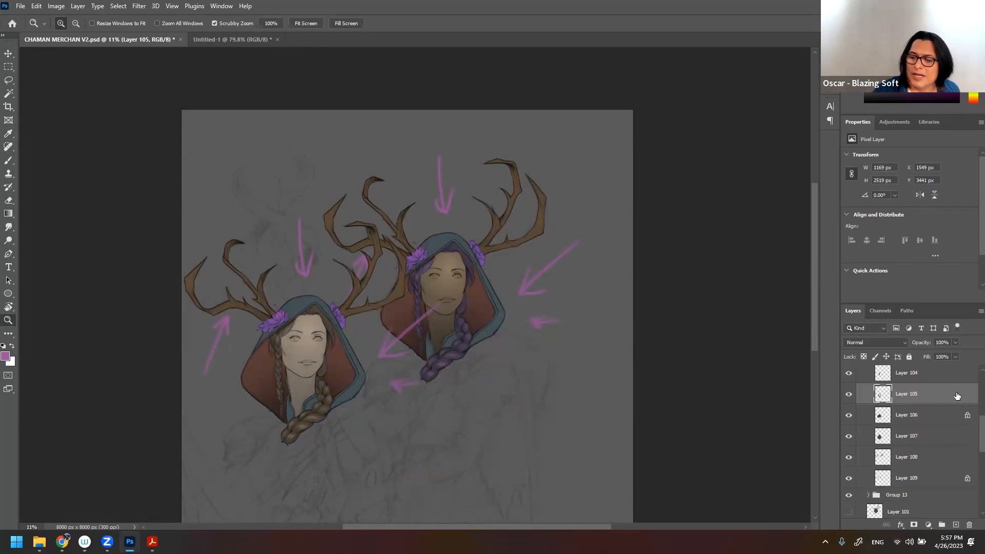
pyautogui.click(849, 415)
pyautogui.click(849, 415)
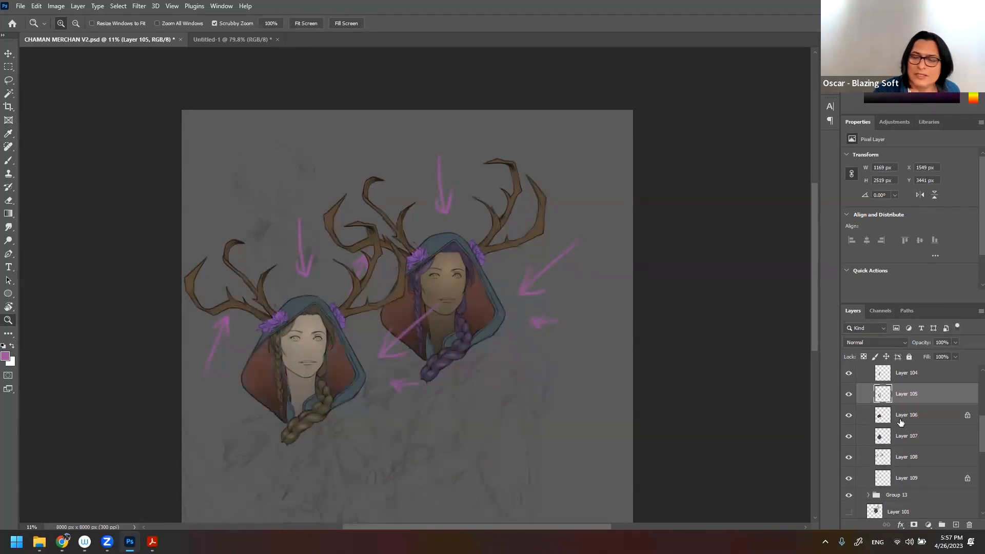
pyautogui.click(917, 413)
pyautogui.hotkey('ctrl', 'u')
pyautogui.moveTo(473, 384); pyautogui.dragTo(446, 380)
pyautogui.click(589, 331)
# - Show the Black & White 2 adjustment and compare the tonal values of both heads close up and from a distance
pyautogui.press('z')
pyautogui.scroll(3, 971, 394)
pyautogui.scroll(1, 971, 394)
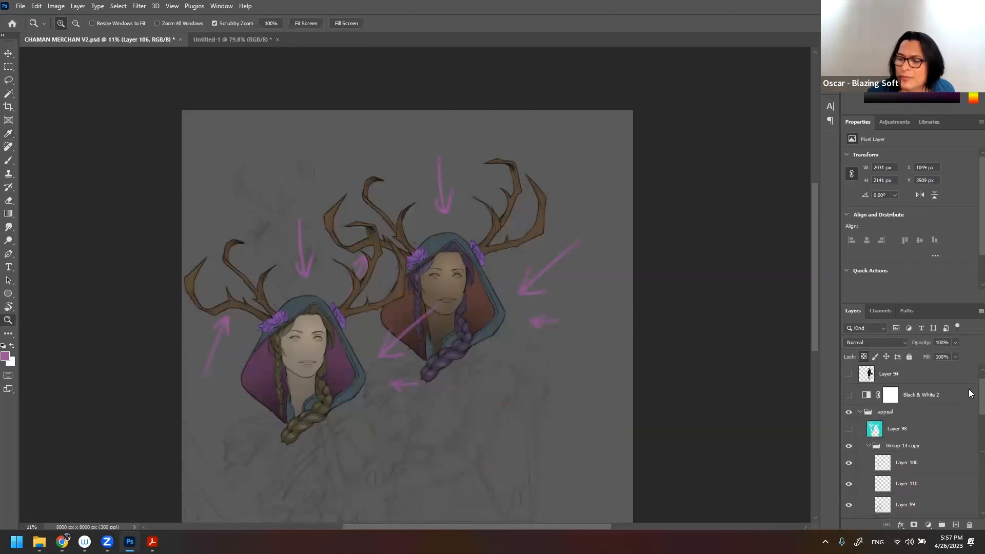
pyautogui.click(849, 393)
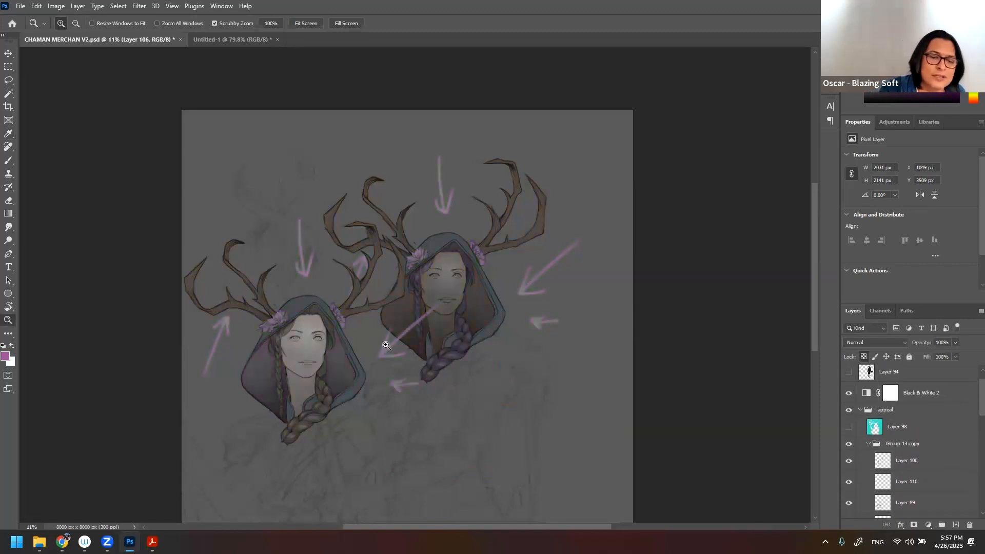
pyautogui.moveTo(386, 345); pyautogui.dragTo(577, 272)
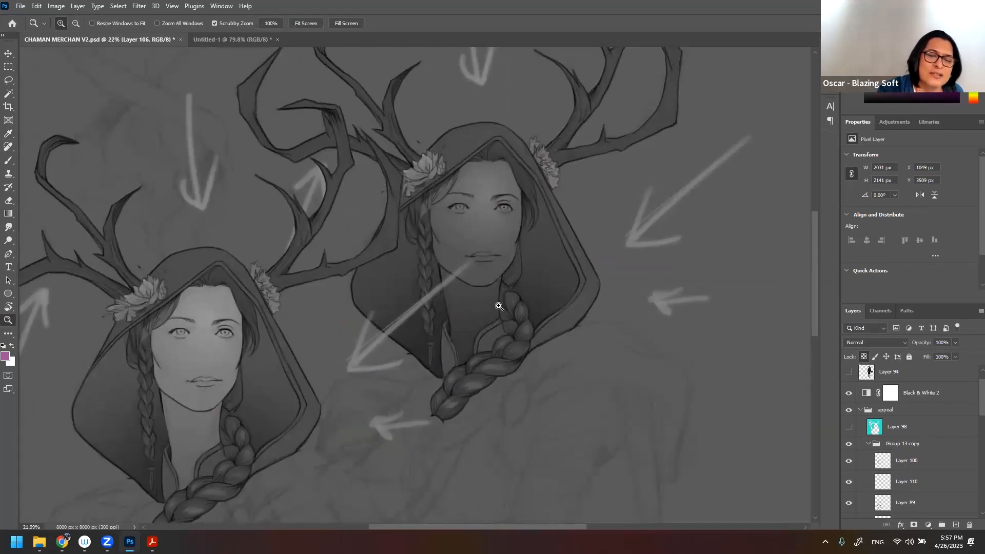
pyautogui.moveTo(517, 299); pyautogui.dragTo(494, 310)
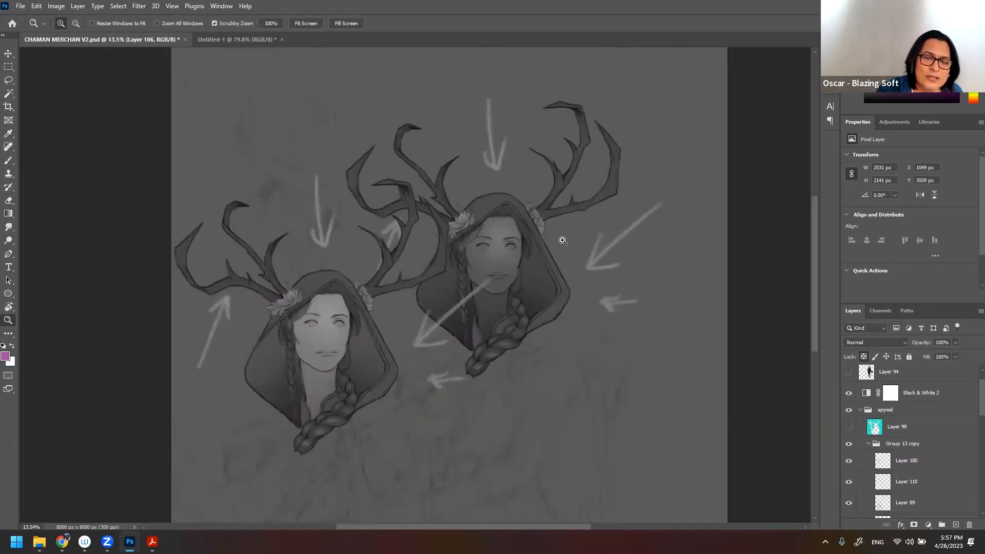
pyautogui.moveTo(568, 230); pyautogui.dragTo(567, 260)
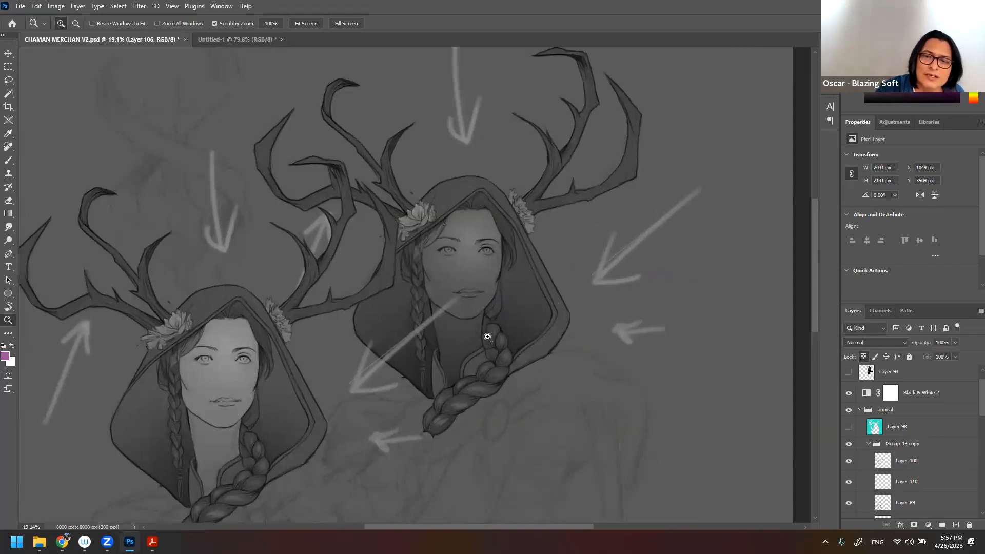
pyautogui.moveTo(514, 296); pyautogui.dragTo(492, 316)
pyautogui.moveTo(339, 420); pyautogui.dragTo(304, 421)
pyautogui.moveTo(423, 409); pyautogui.dragTo(418, 339)
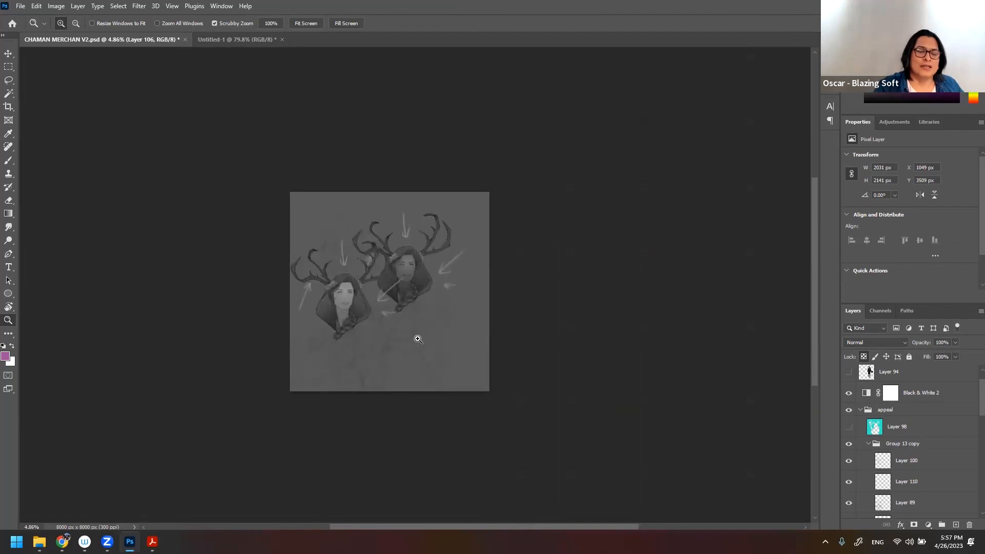
pyautogui.moveTo(361, 319); pyautogui.dragTo(418, 325)
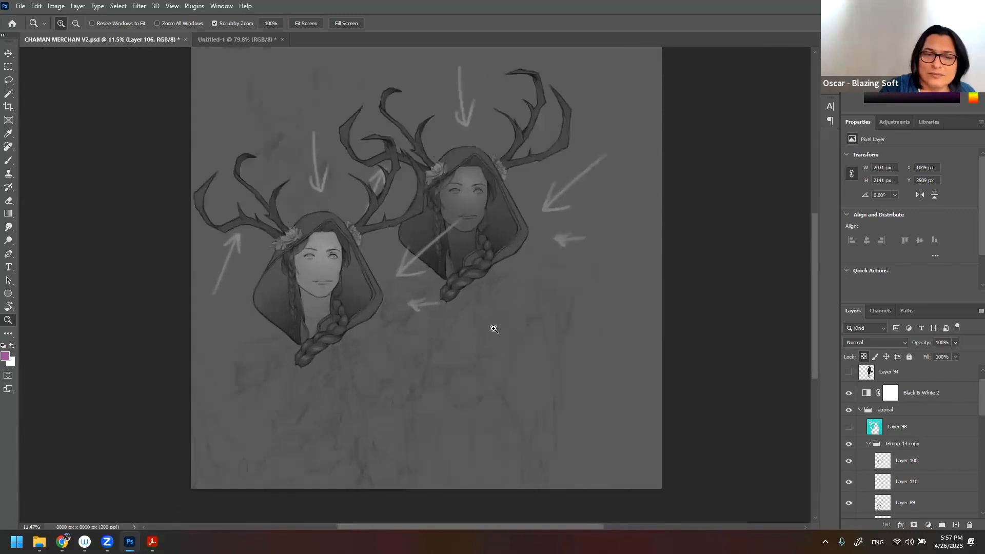
pyautogui.moveTo(514, 333); pyautogui.dragTo(493, 340)
# - Hide the Black & White 2 adjustment, then collapse and hide the appeal group
pyautogui.click(849, 393)
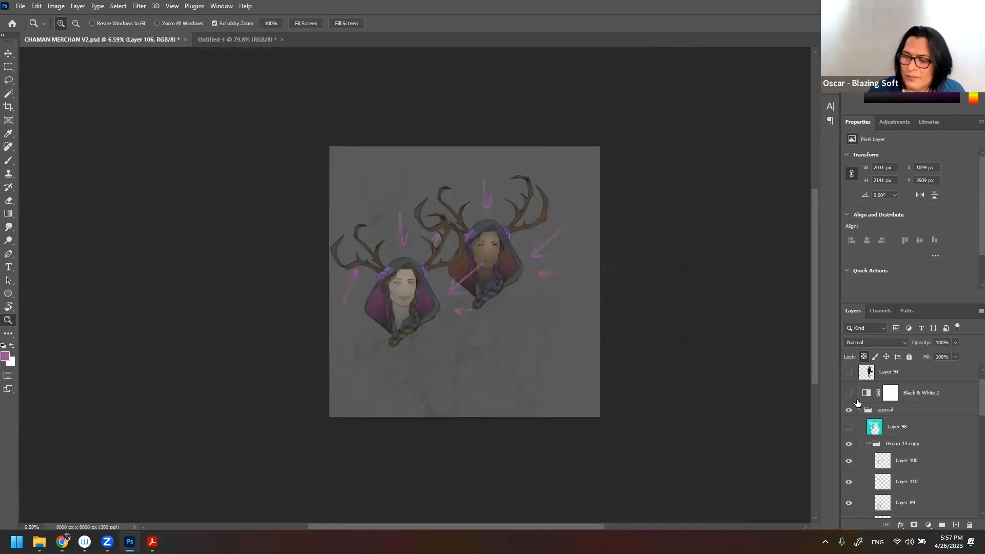
pyautogui.click(861, 410)
pyautogui.click(849, 409)
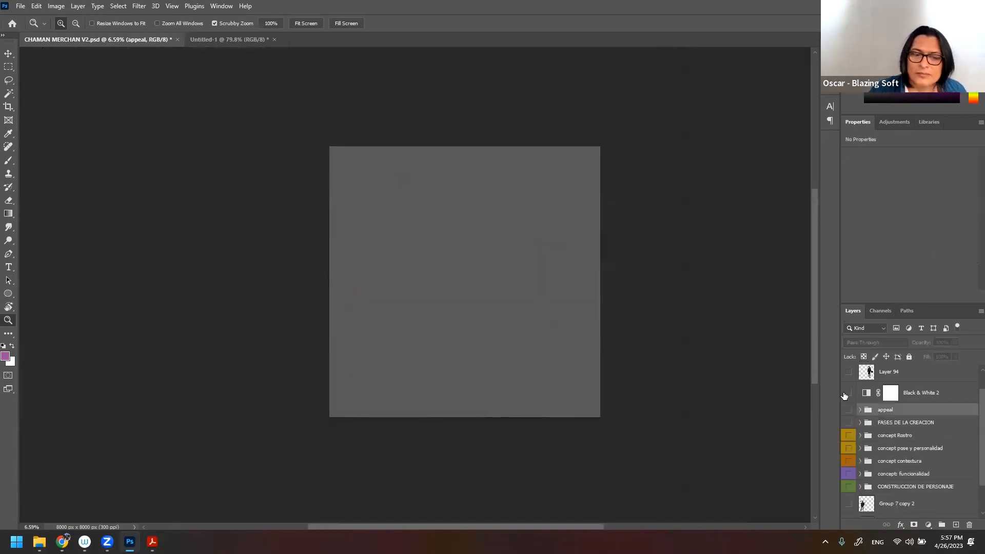